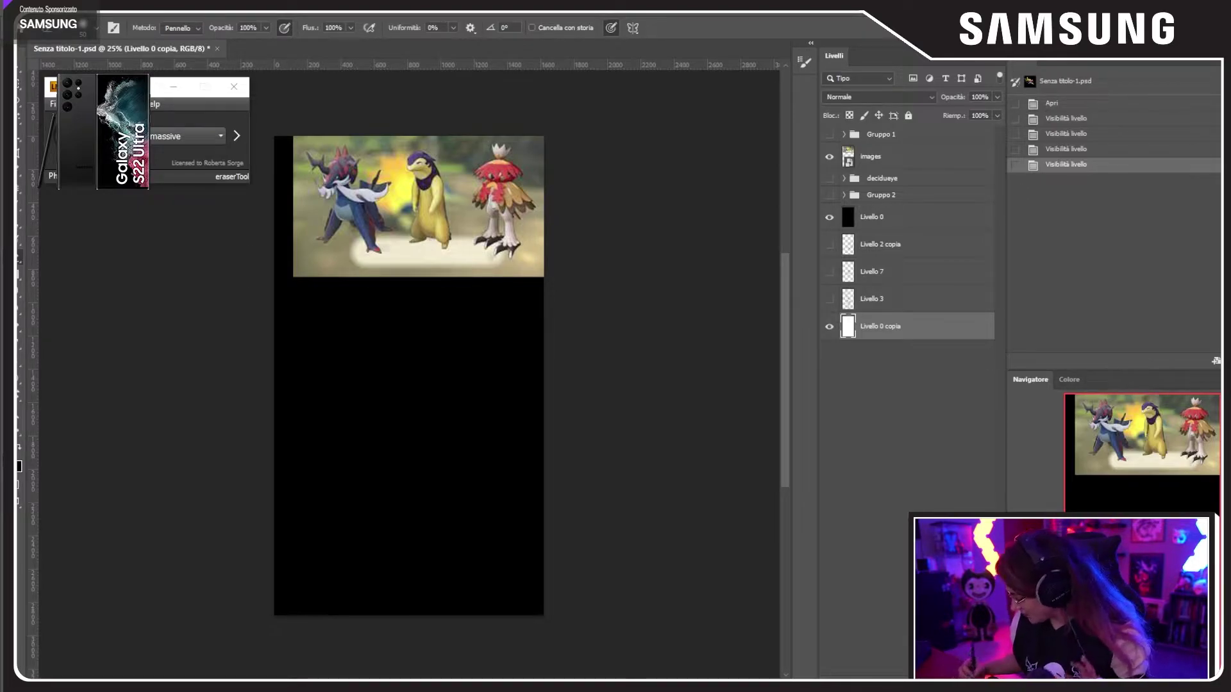
Step: Examine the three-character reference picture up close and hide the images layer
scroll(409, 373, "up", 5)
left_click_drag(1167, 467, 1178, 433)
scroll(409, 374, "down", 2)
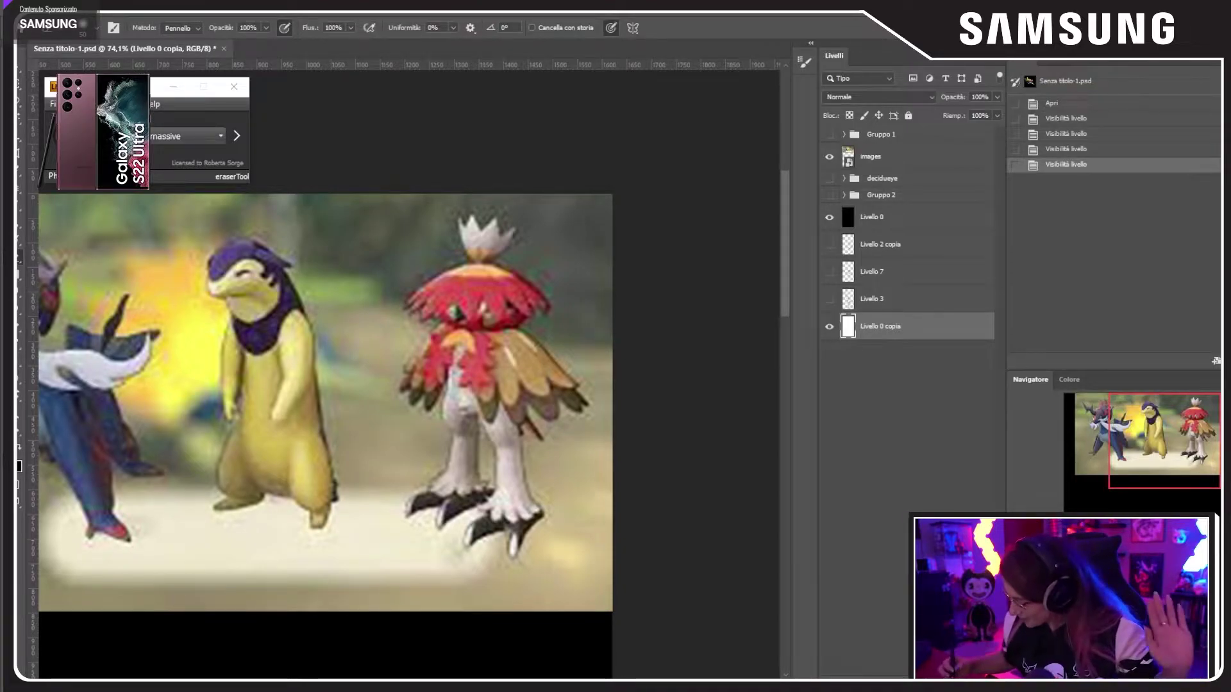
left_click(828, 157)
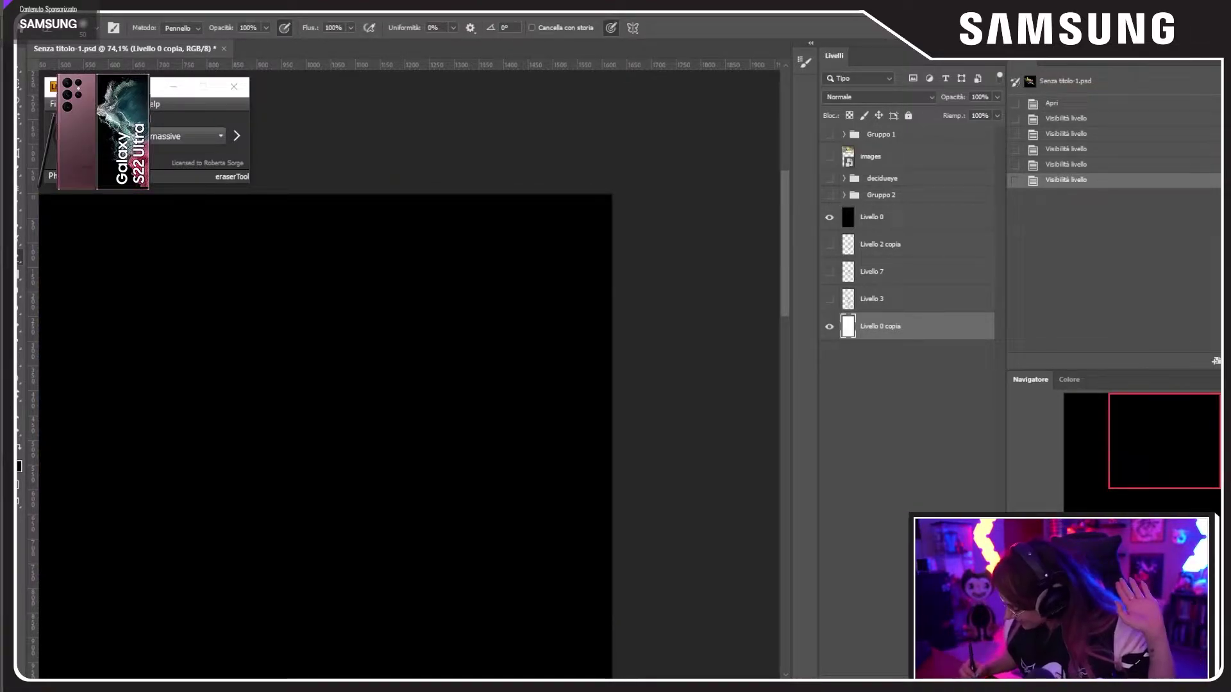
Step: View the decidueye and Gruppo 2 illustrations one at a time on the black background, hiding each group after viewing it
key("ctrl+minus")
left_click_drag(407, 372, 442, 171)
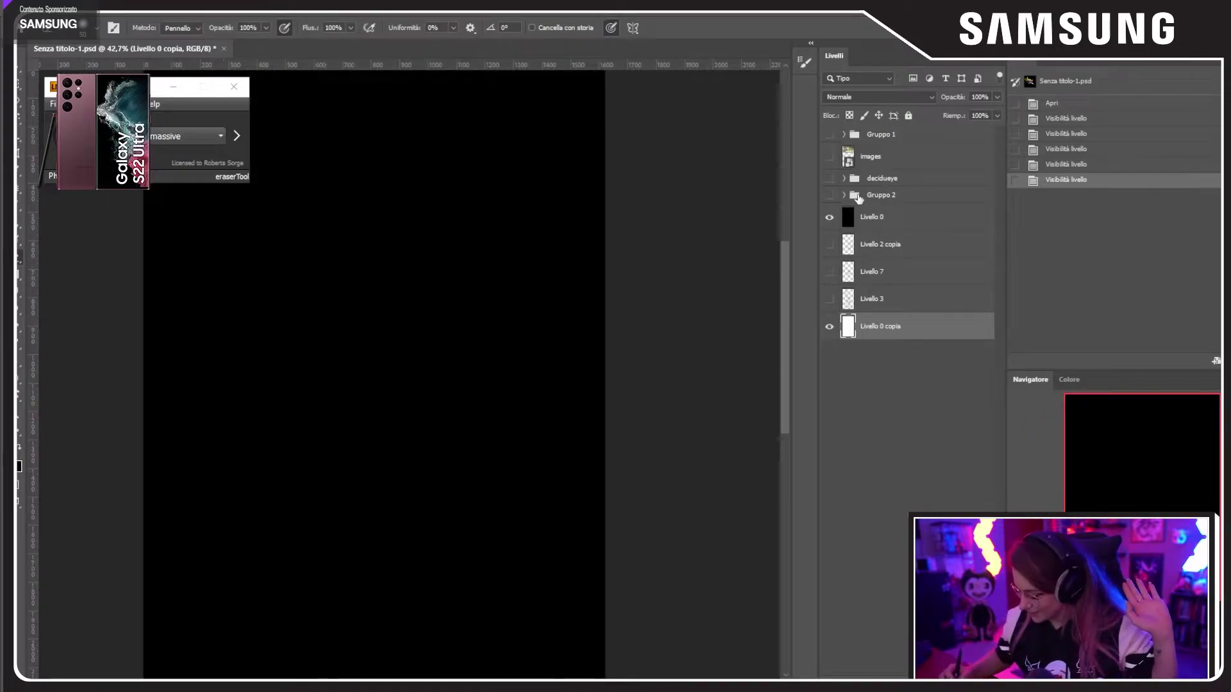
left_click(829, 178)
left_click_drag(611, 375, 629, 348)
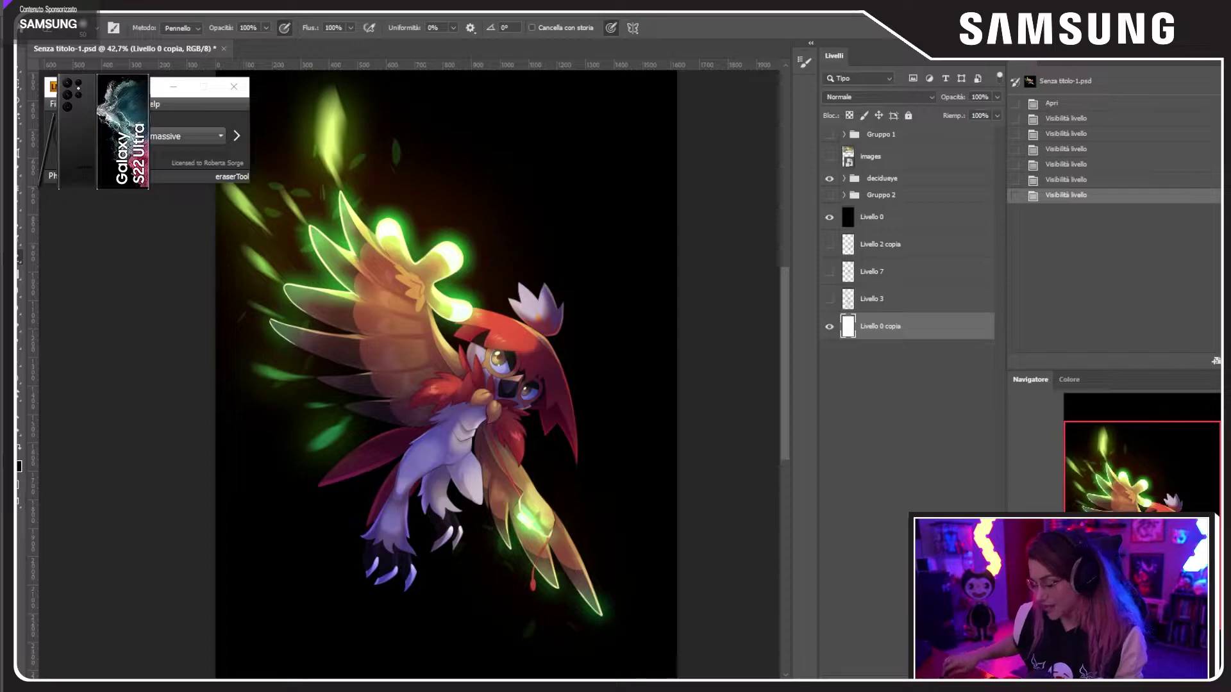
left_click(830, 180)
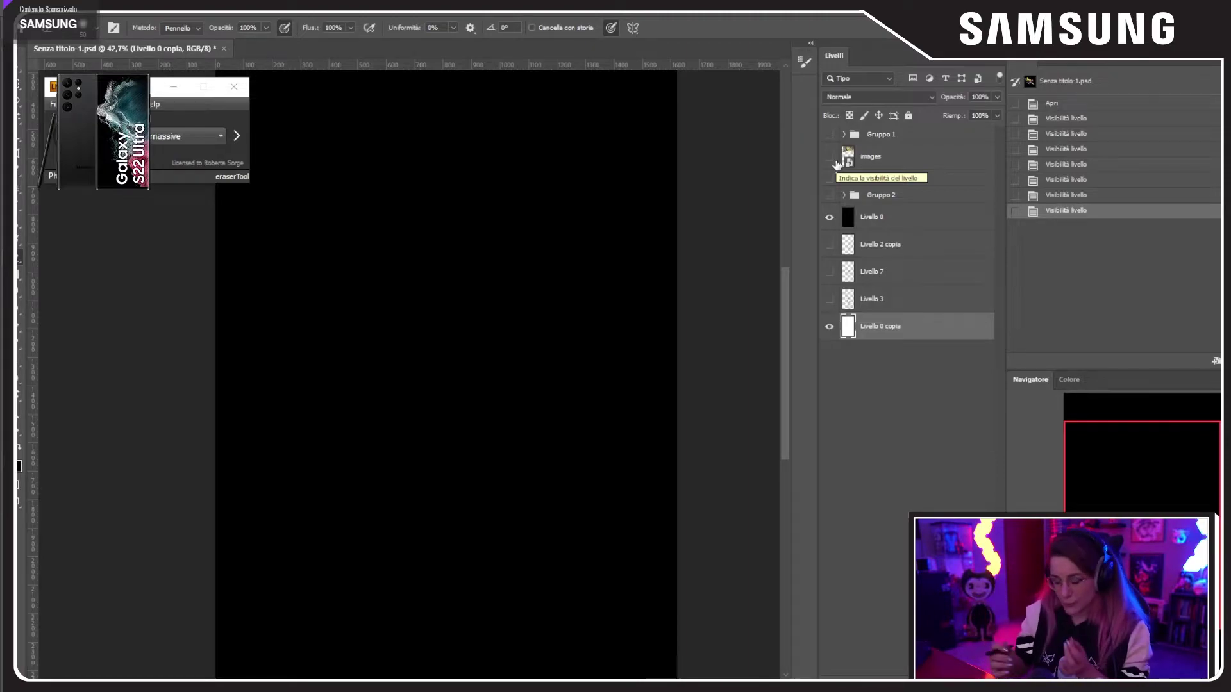
left_click(830, 195)
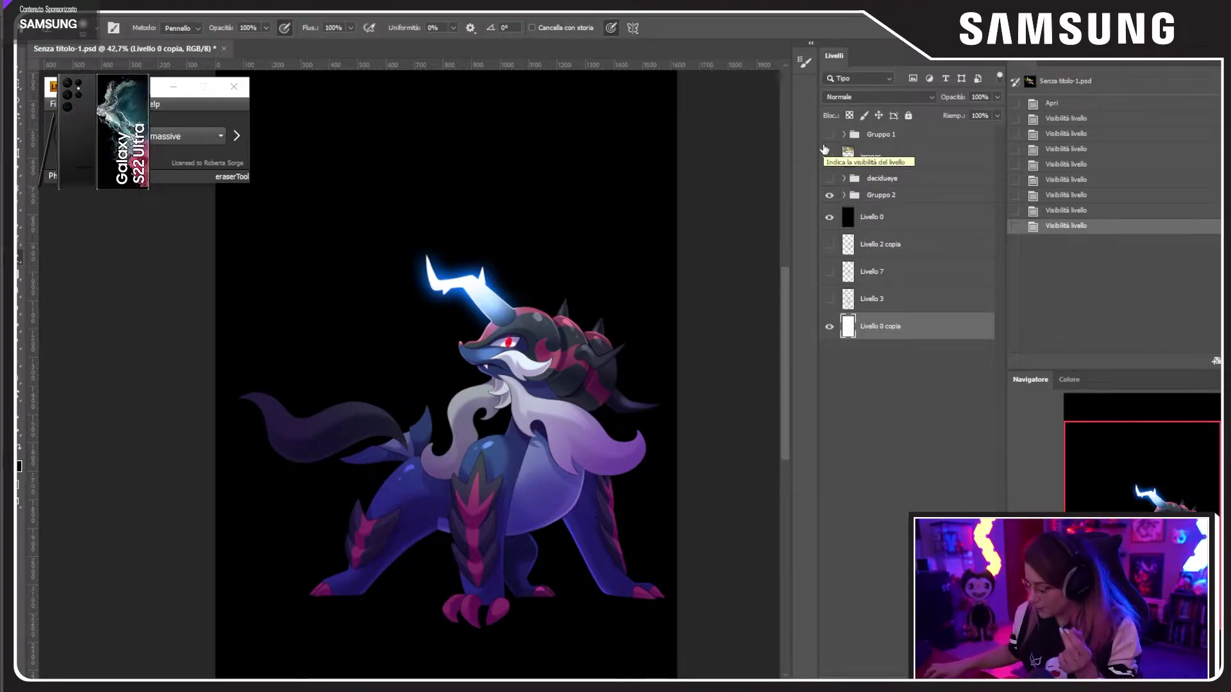
left_click(829, 195)
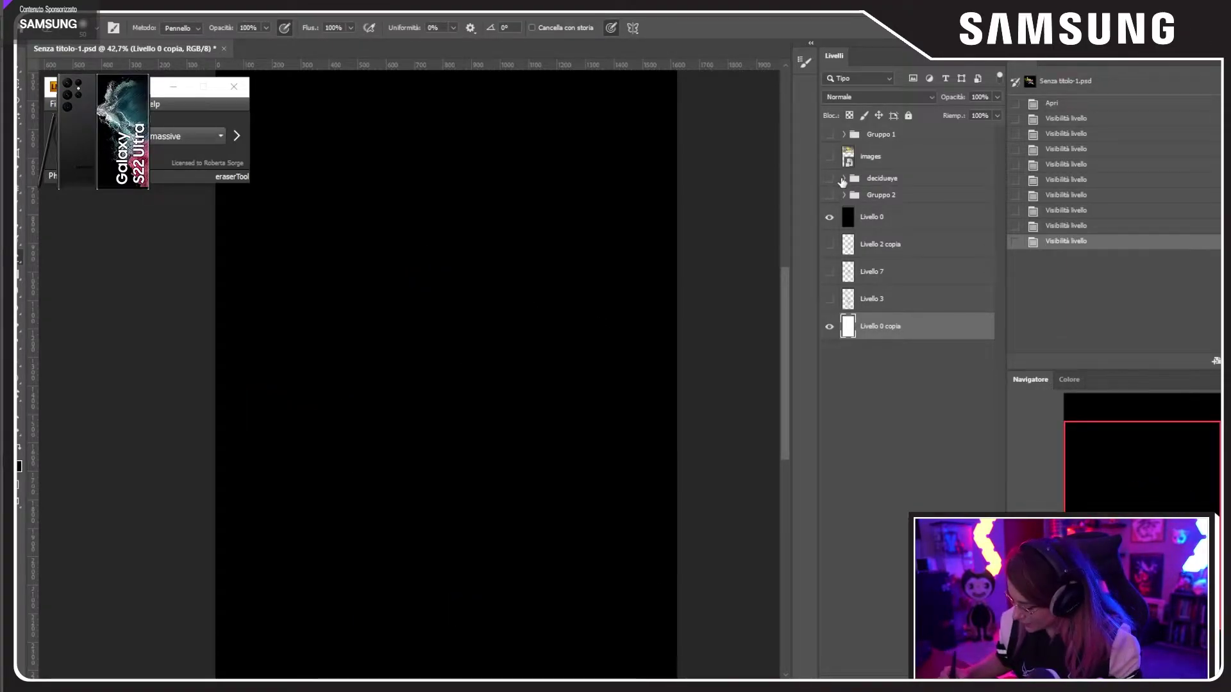
Step: Expand and show the decidueye group, and compare the artwork with its glow layers from Livello 19 down to Livello 20 hidden and shown
left_click(843, 179)
left_click(829, 179)
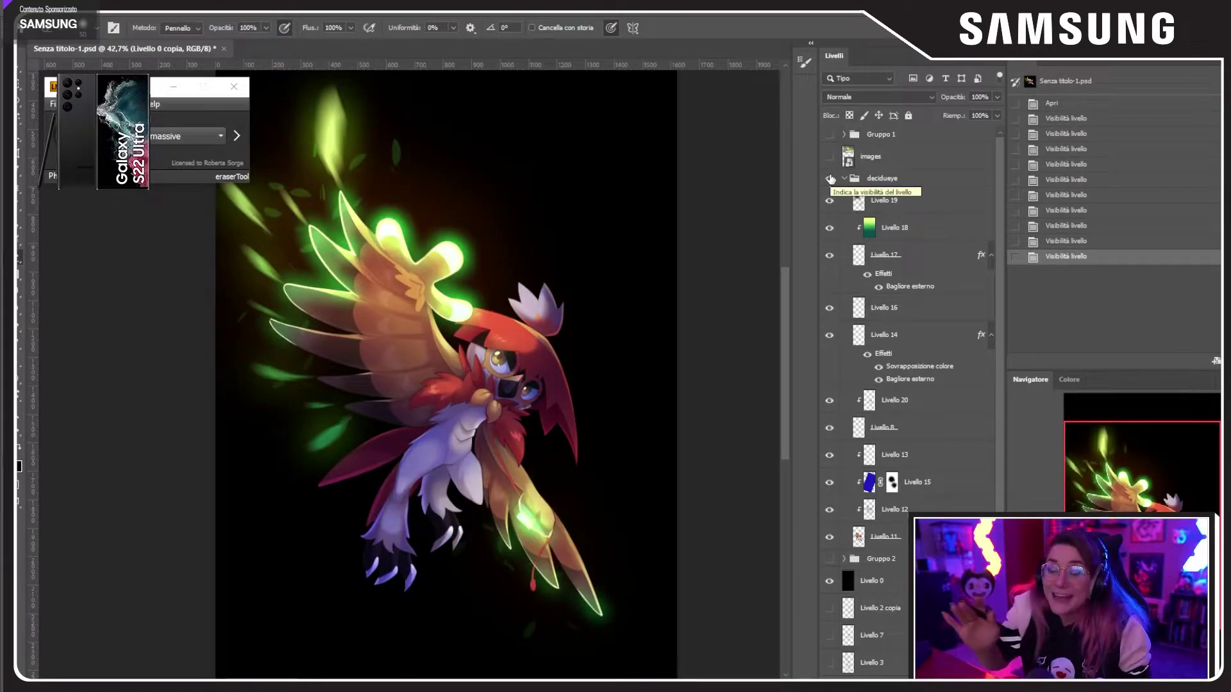
left_click_drag(830, 200, 821, 399)
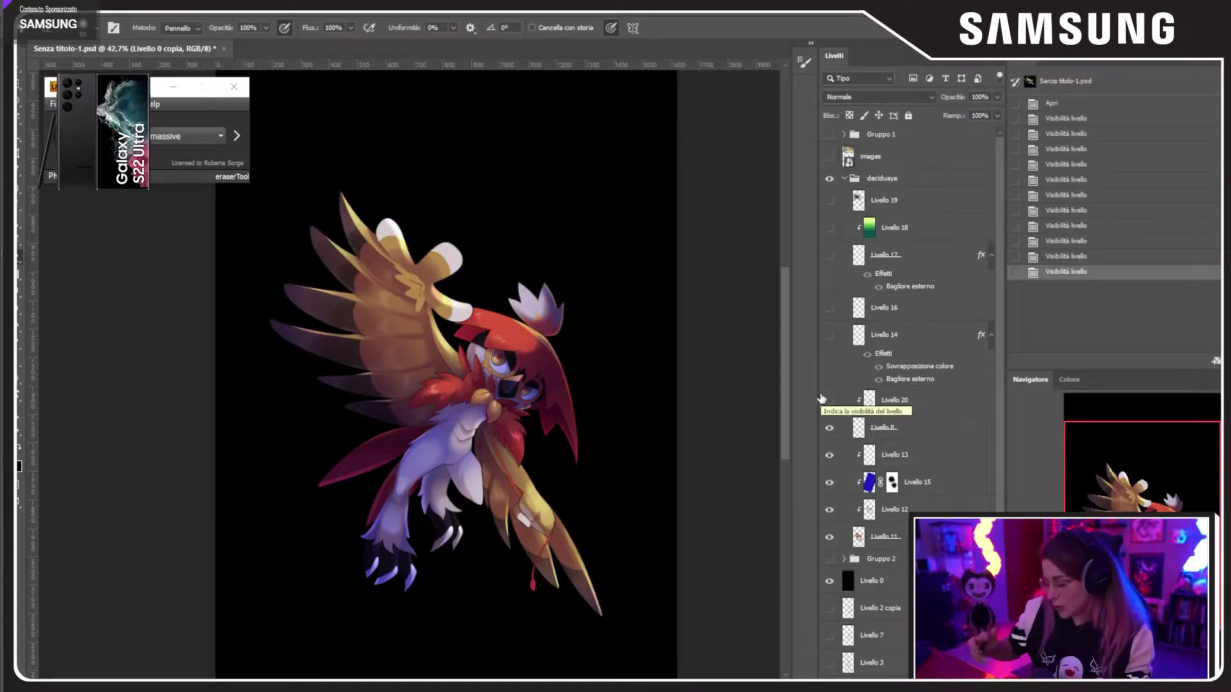
left_click(830, 335)
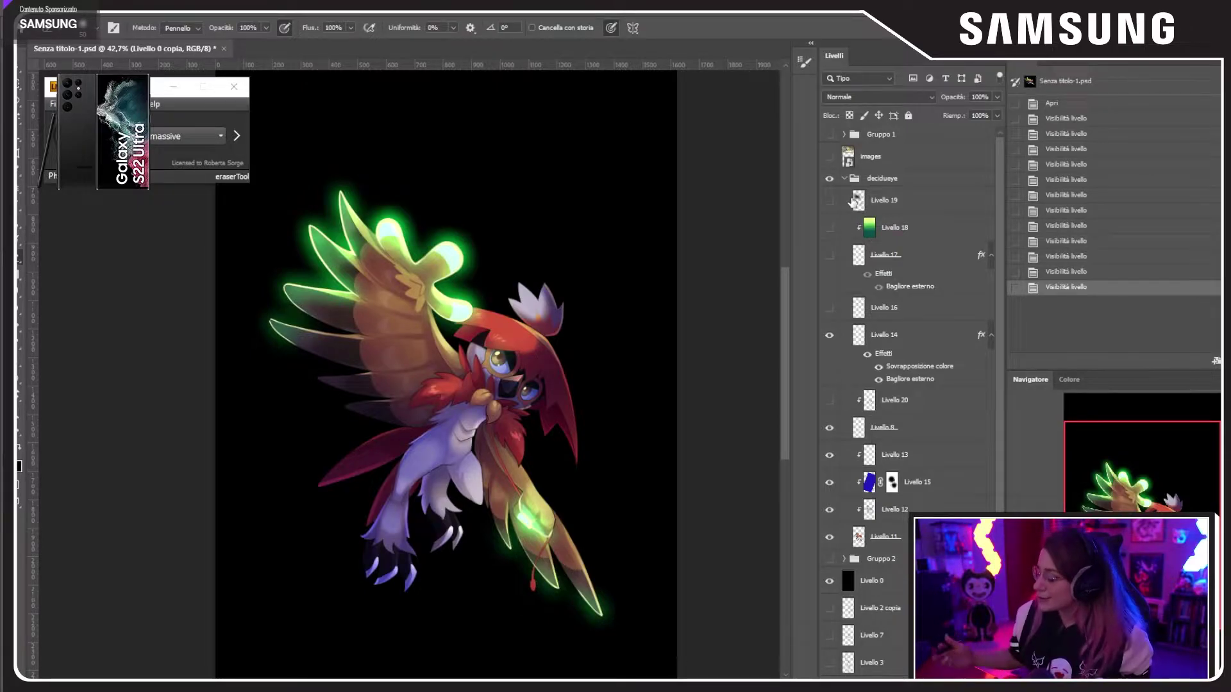
left_click_drag(828, 200, 838, 295)
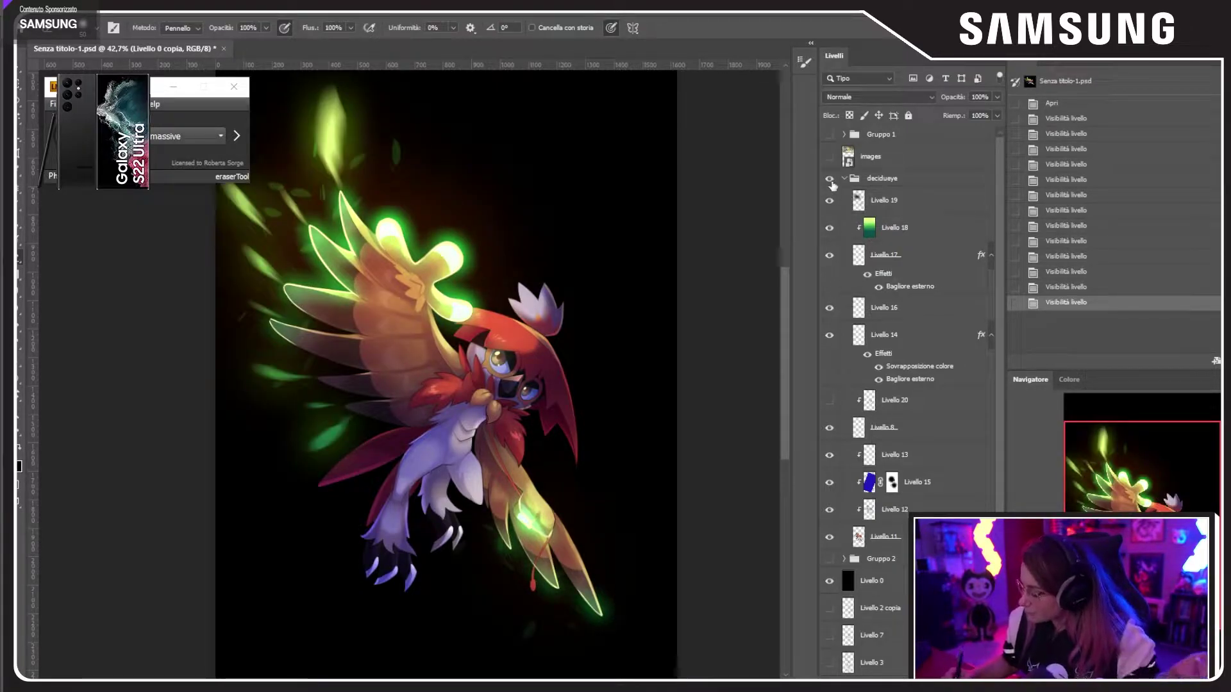
left_click_drag(829, 200, 829, 308)
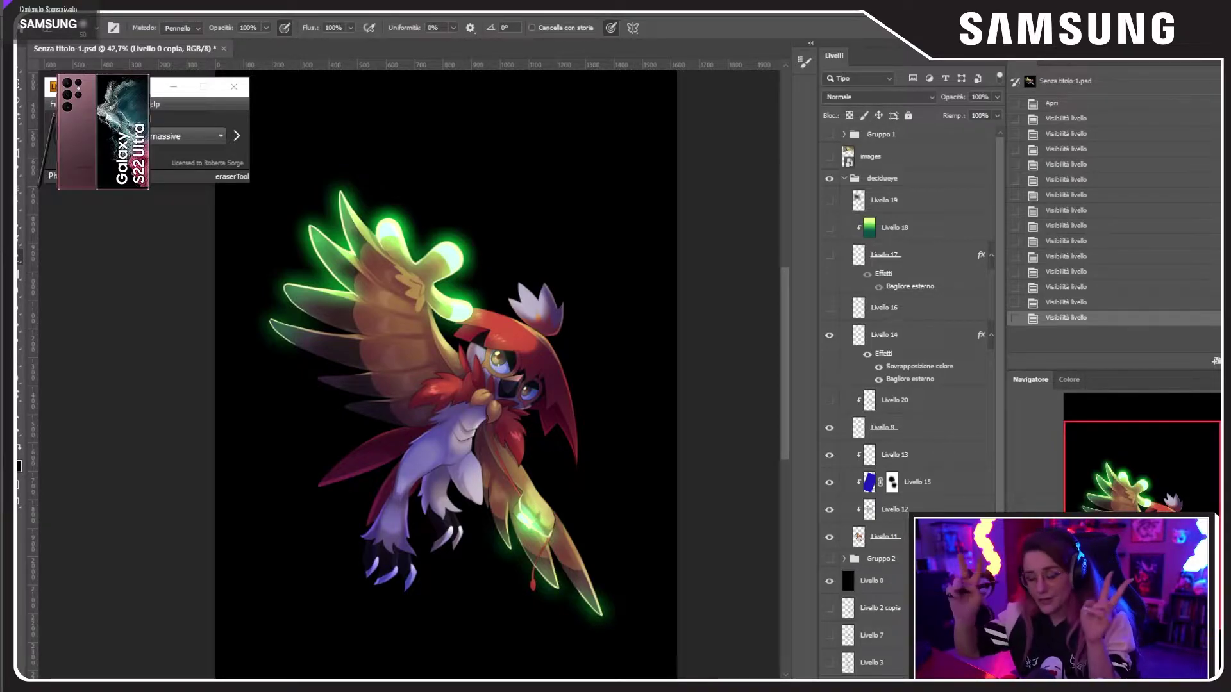
left_click_drag(829, 201, 830, 339)
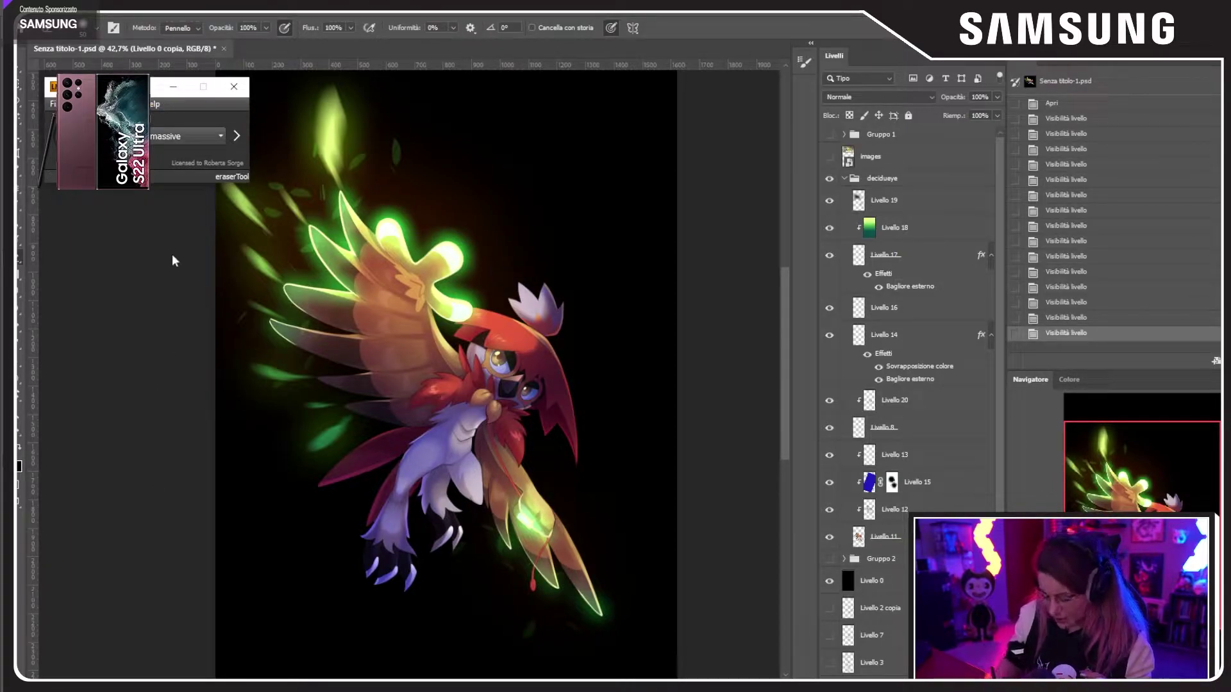
Step: Move the Lazy Nezumi Pro window away from the document's upper area, and bring the browser's Lights gallery over the canvas and widen it
left_click_drag(150, 96, 144, 591)
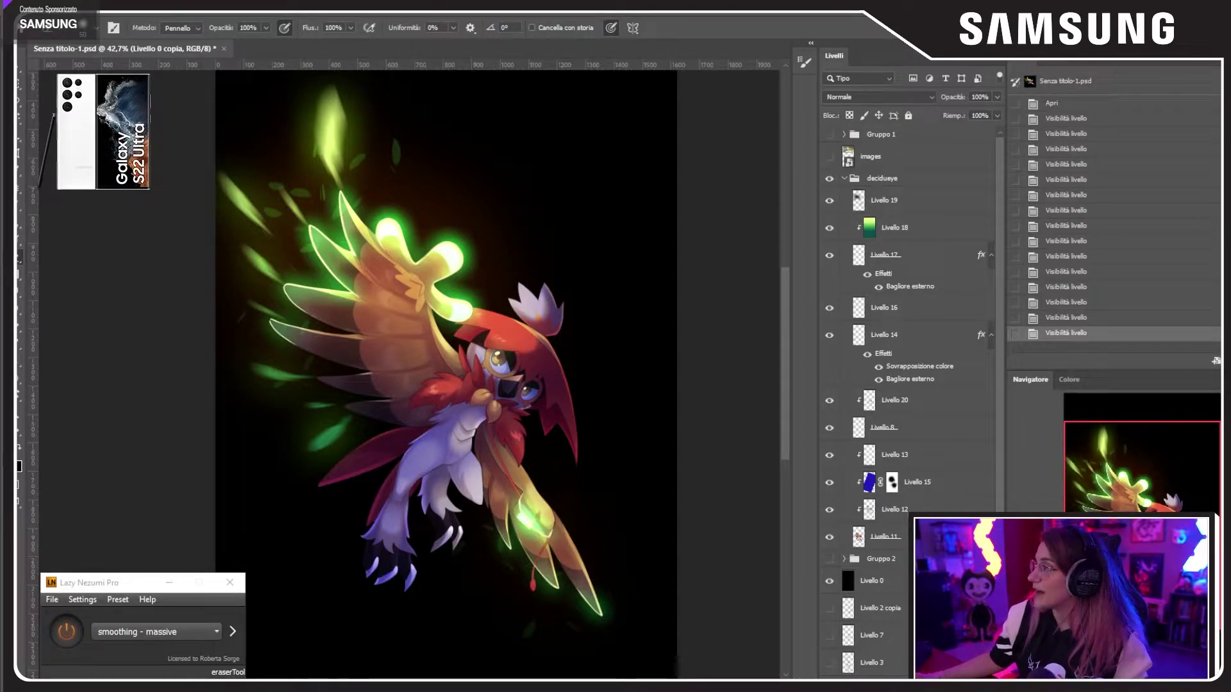
left_click_drag(912, 13, 441, 16)
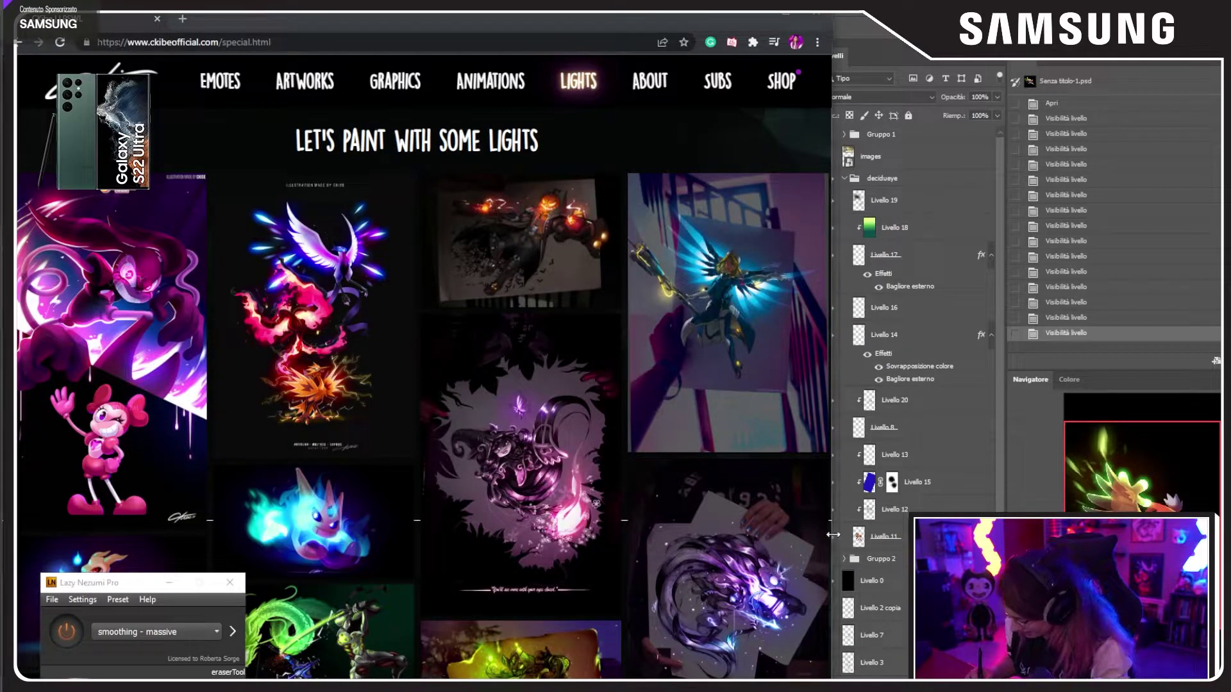
left_click_drag(834, 543, 996, 359)
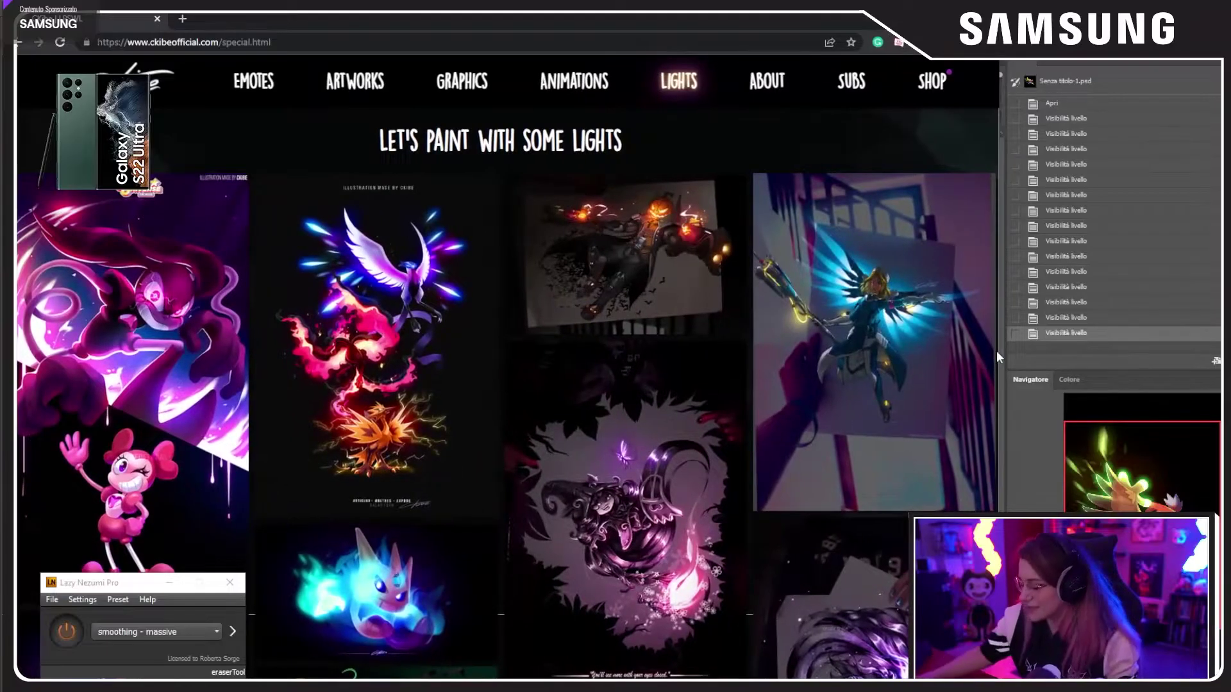
Step: Browse the whole Lights gallery and view the Moltres, Zapdos, Articuno Galar Form illustration enlarged
scroll(449, 449, "down", 10)
scroll(535, 410, "down", 3)
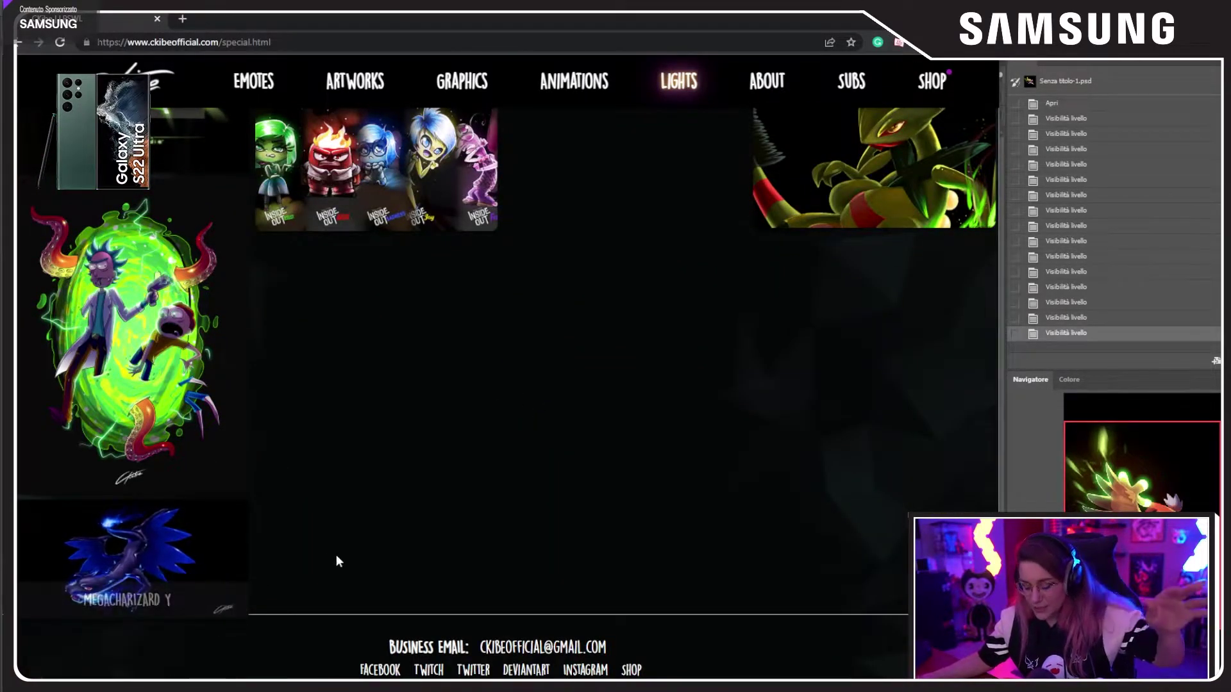
scroll(338, 554, "up", 15)
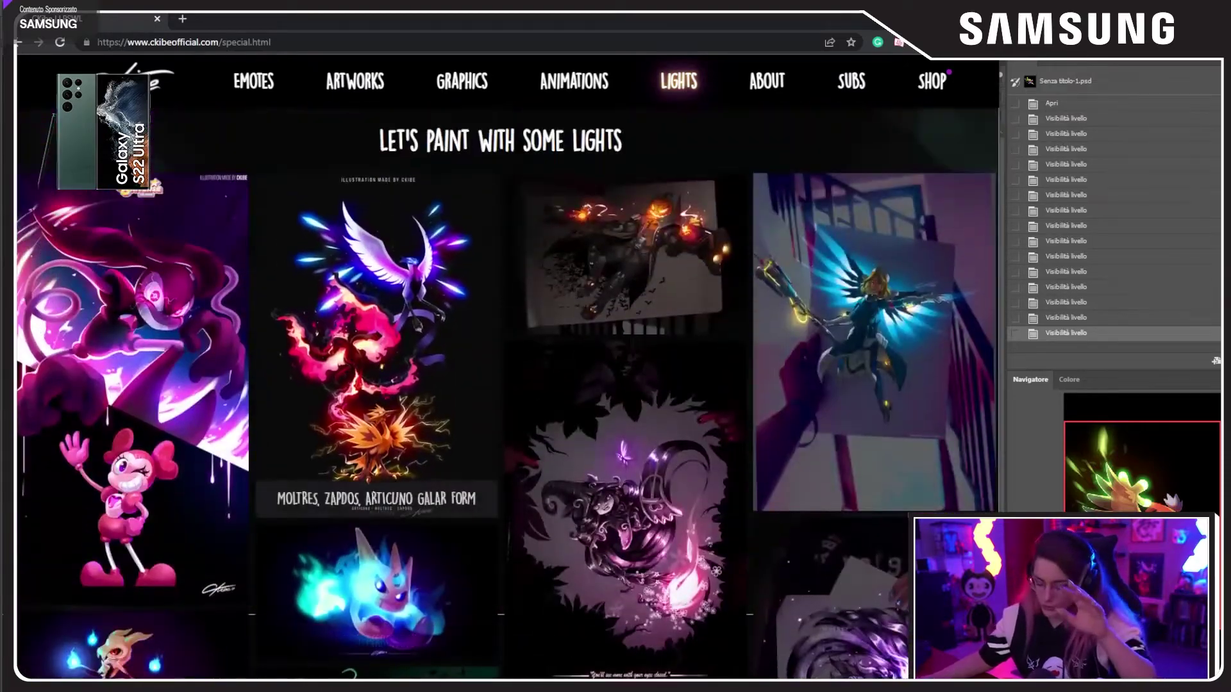
left_click(397, 349)
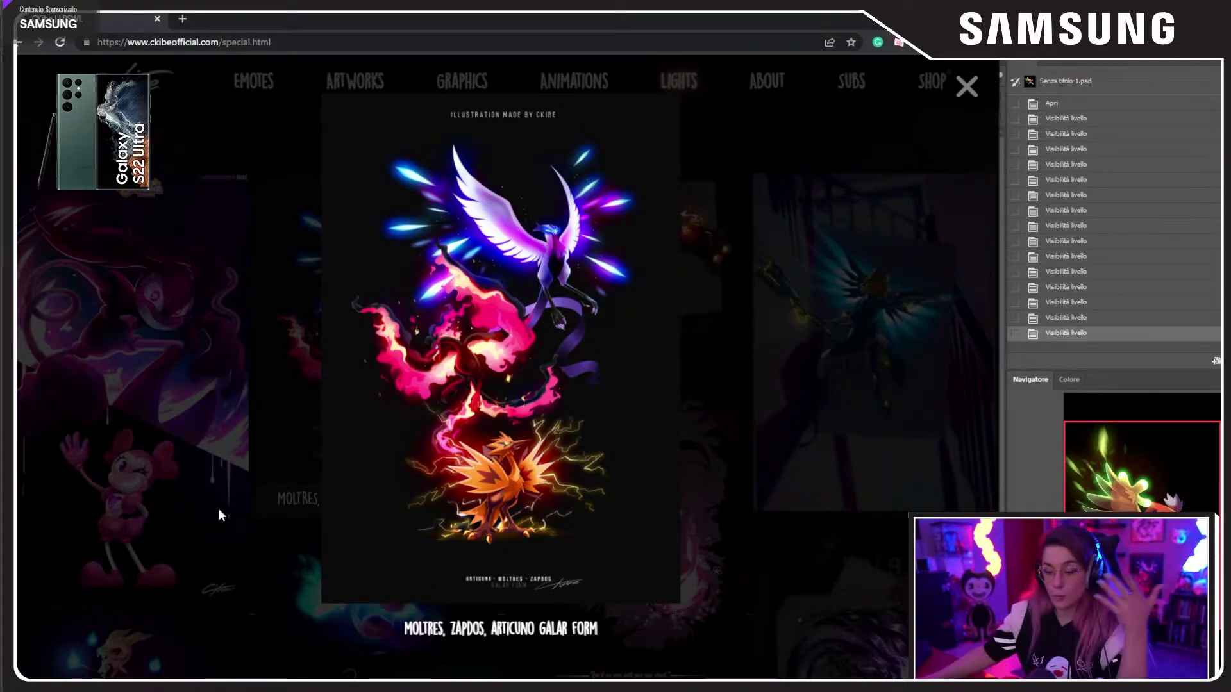
left_click(966, 88)
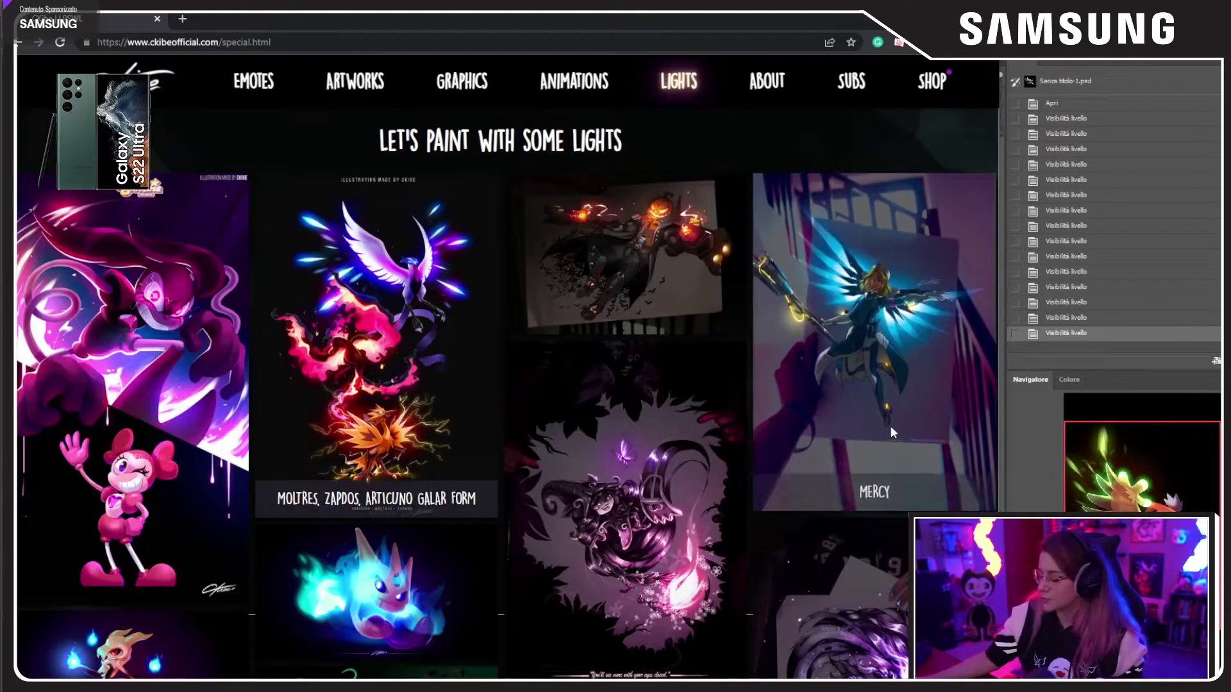
Step: View the Megasceptile and Megacharizard Y illustrations enlarged, closing each one after viewing it
scroll(827, 535, "down", 8)
scroll(825, 535, "down", 10)
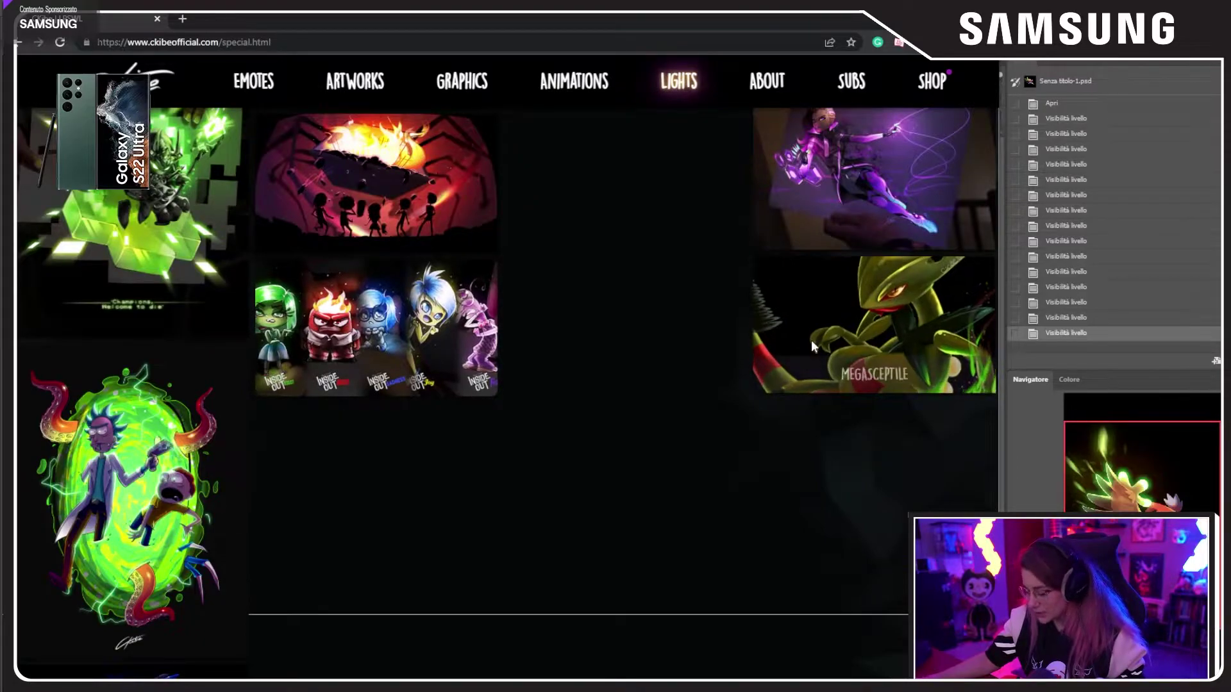
left_click(810, 340)
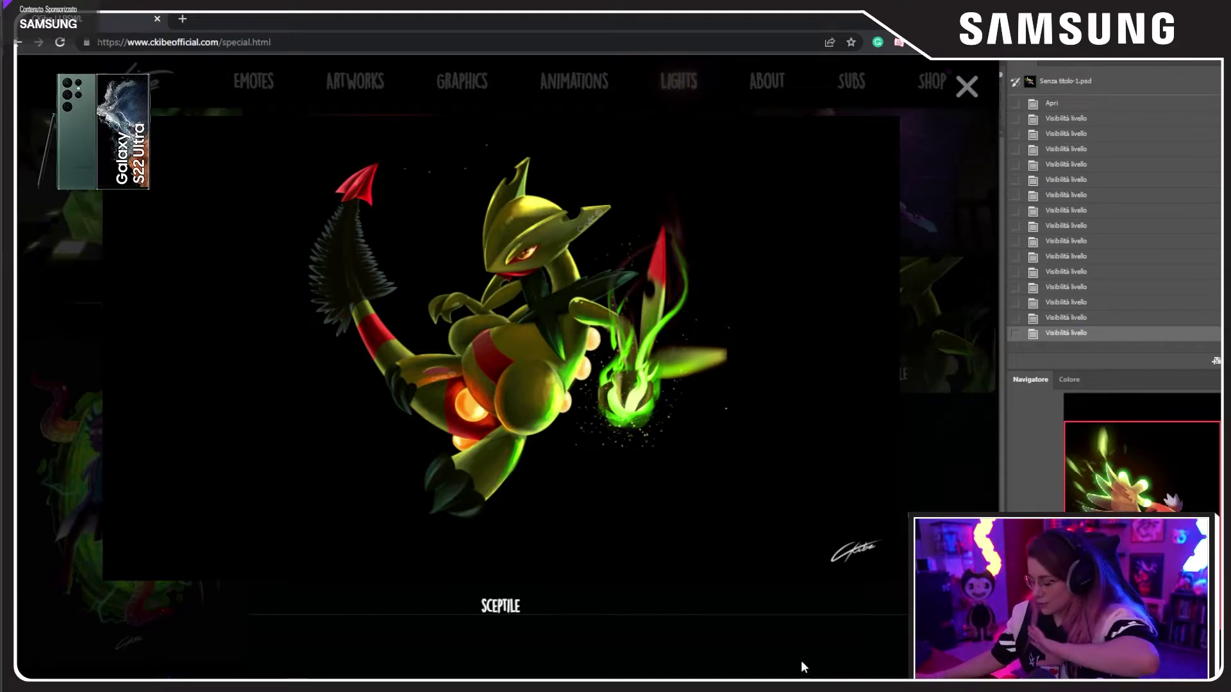
left_click(967, 86)
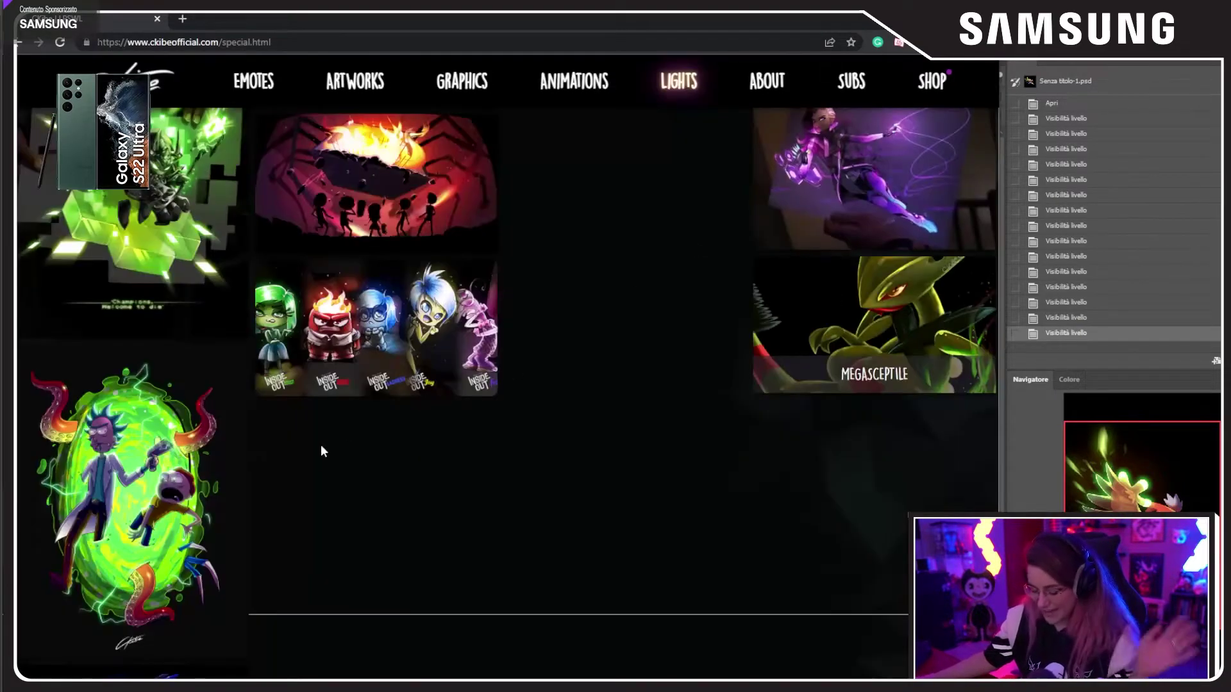
scroll(75, 579, "down", 3)
left_click(78, 575)
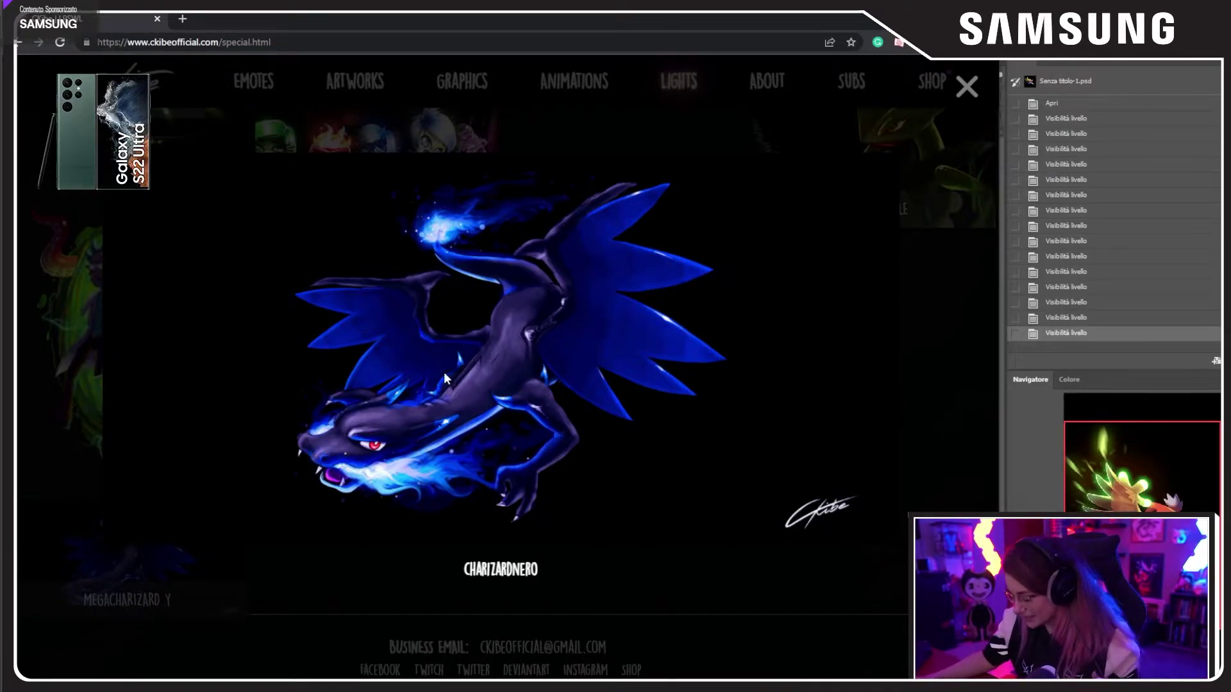
left_click(418, 134)
Step: View the gallery's illustration of the skull-headed character with blue flames enlarged, and switch back to Photoshop
scroll(389, 441, "up", 3)
scroll(302, 423, "up", 5)
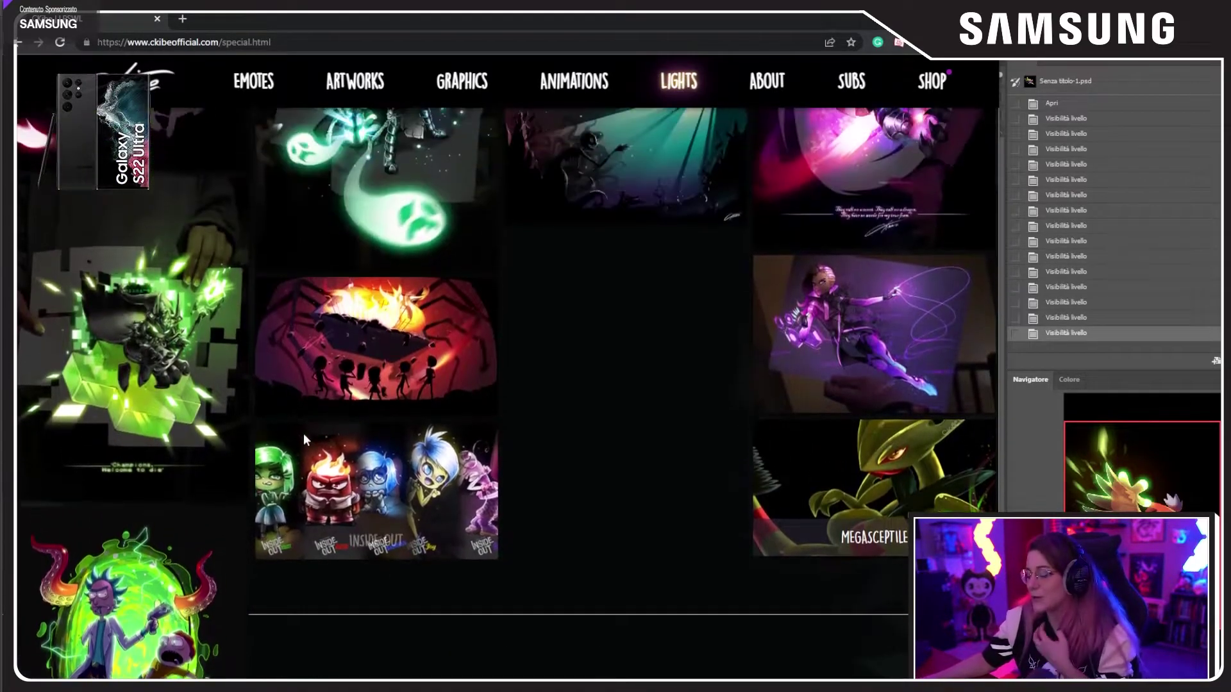
scroll(354, 409, "up", 6)
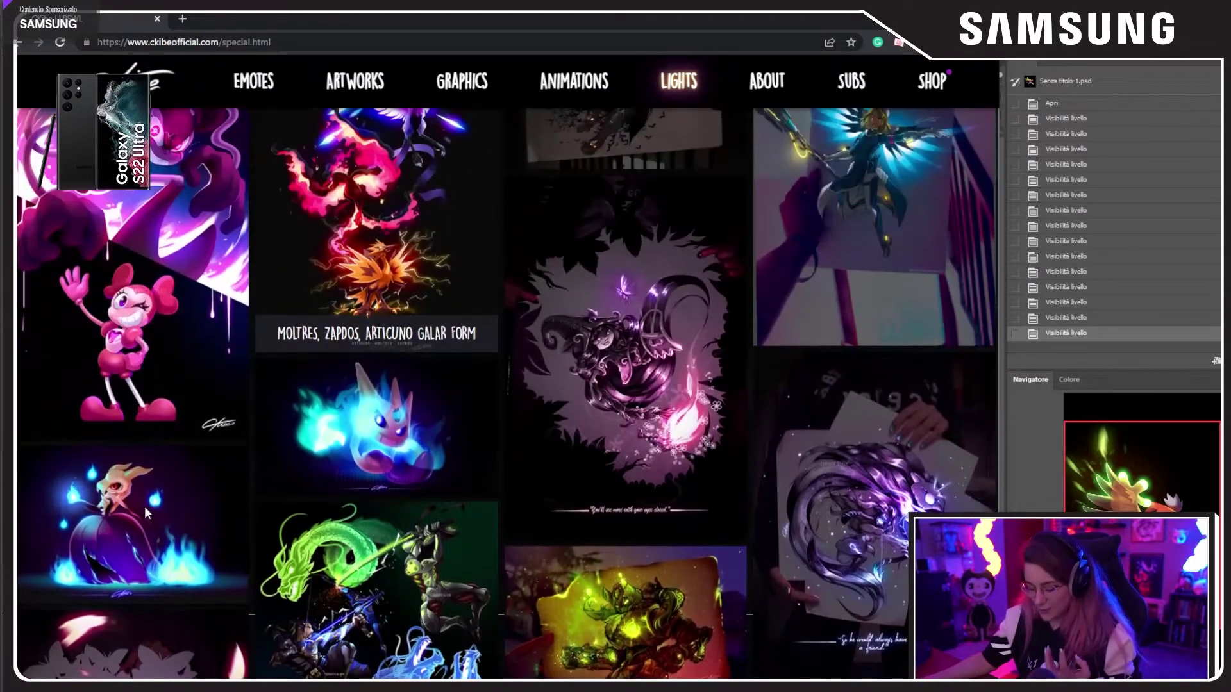
left_click(147, 510)
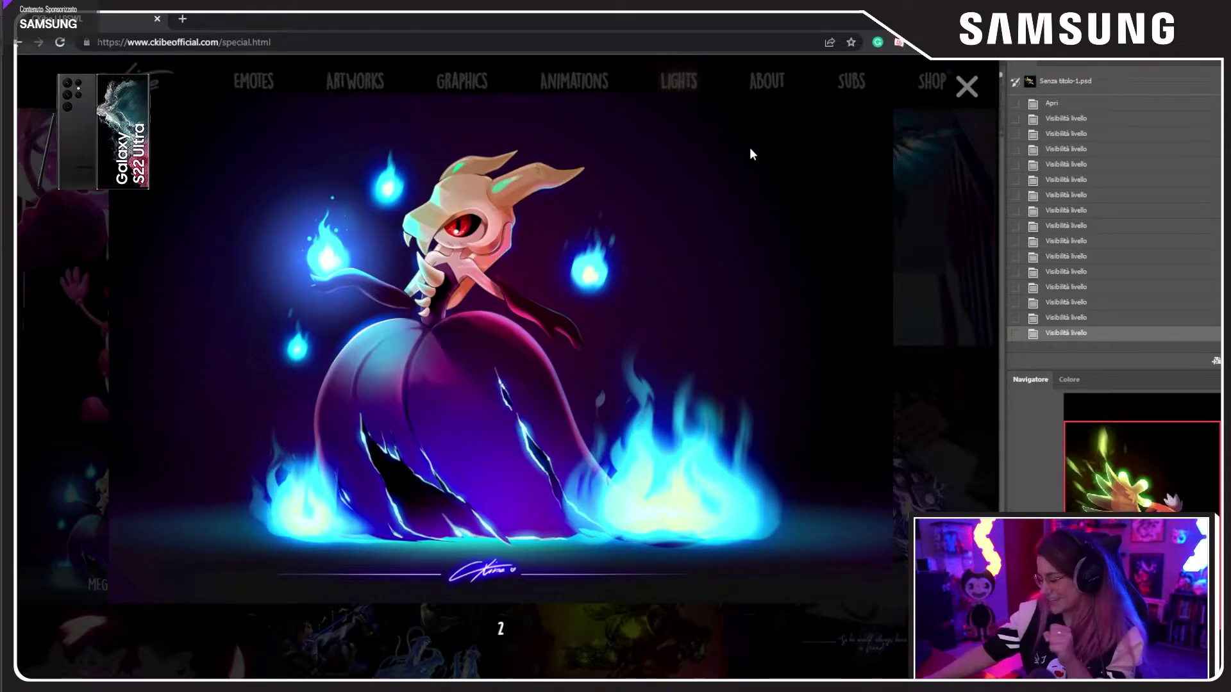
key("alt+Tab")
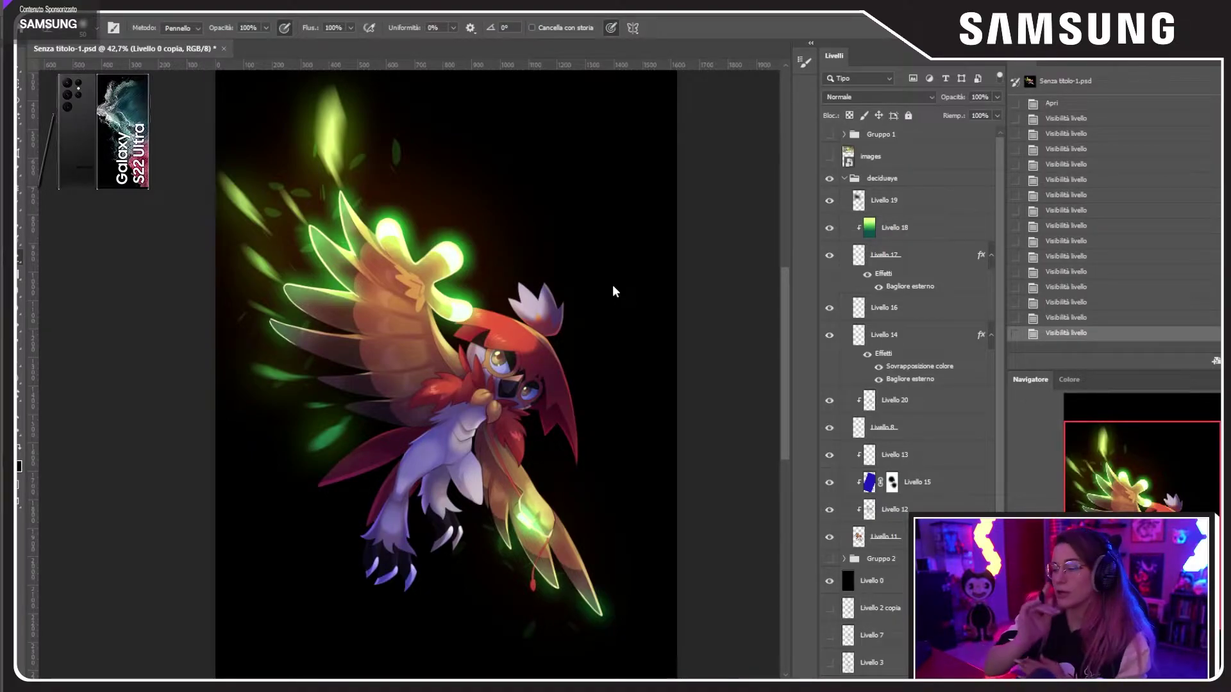
Step: Compare the owl artwork with Livello 8 hidden and shown, both in close-up and in full view, and collapse the decidueye group
scroll(409, 374, "up", 6)
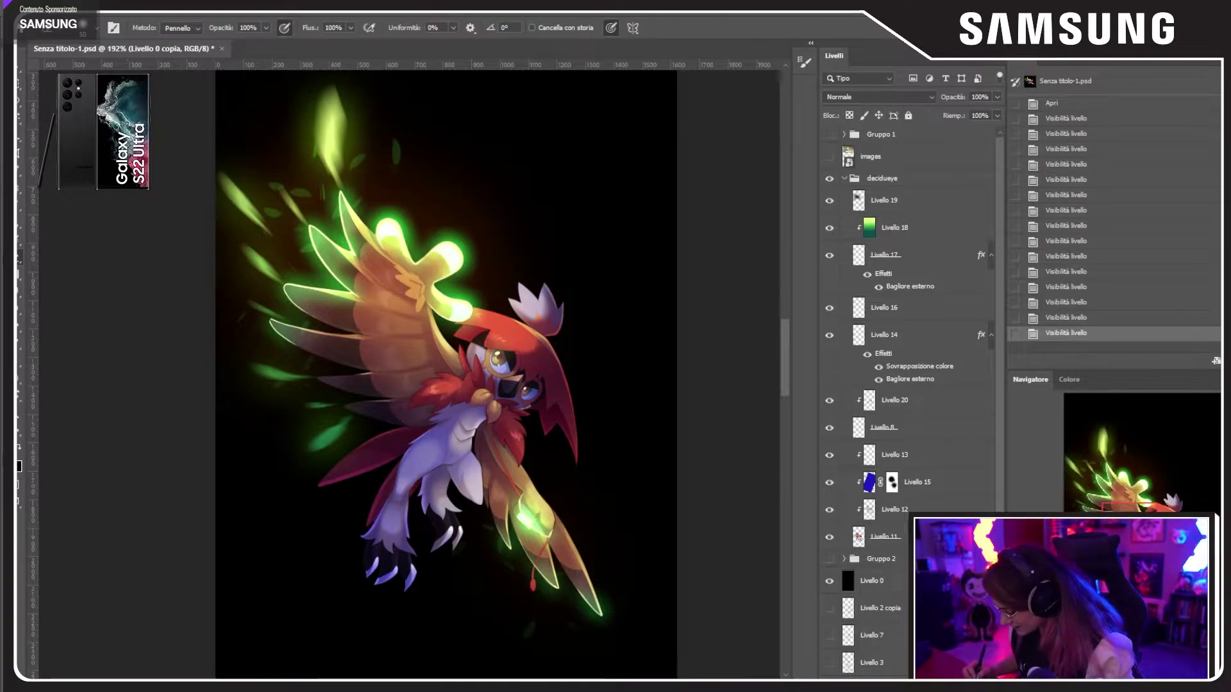
scroll(409, 375, "down", 3)
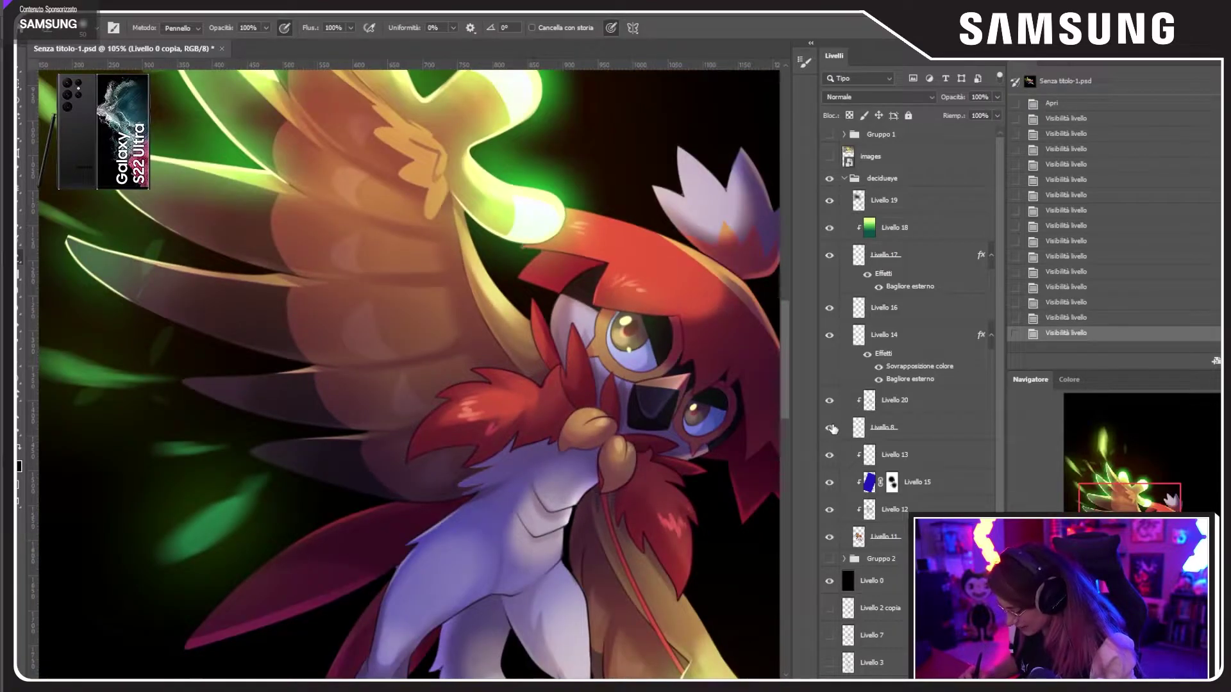
left_click(830, 427)
key("ctrl+0")
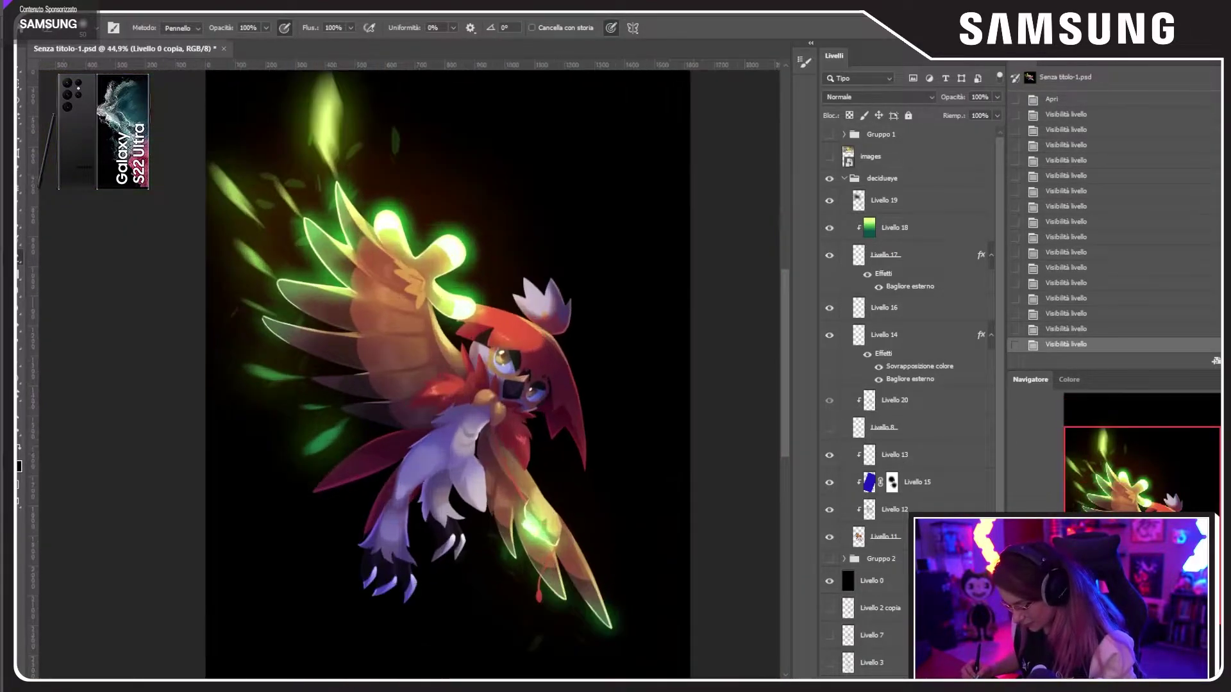
left_click(829, 427)
left_click(830, 427)
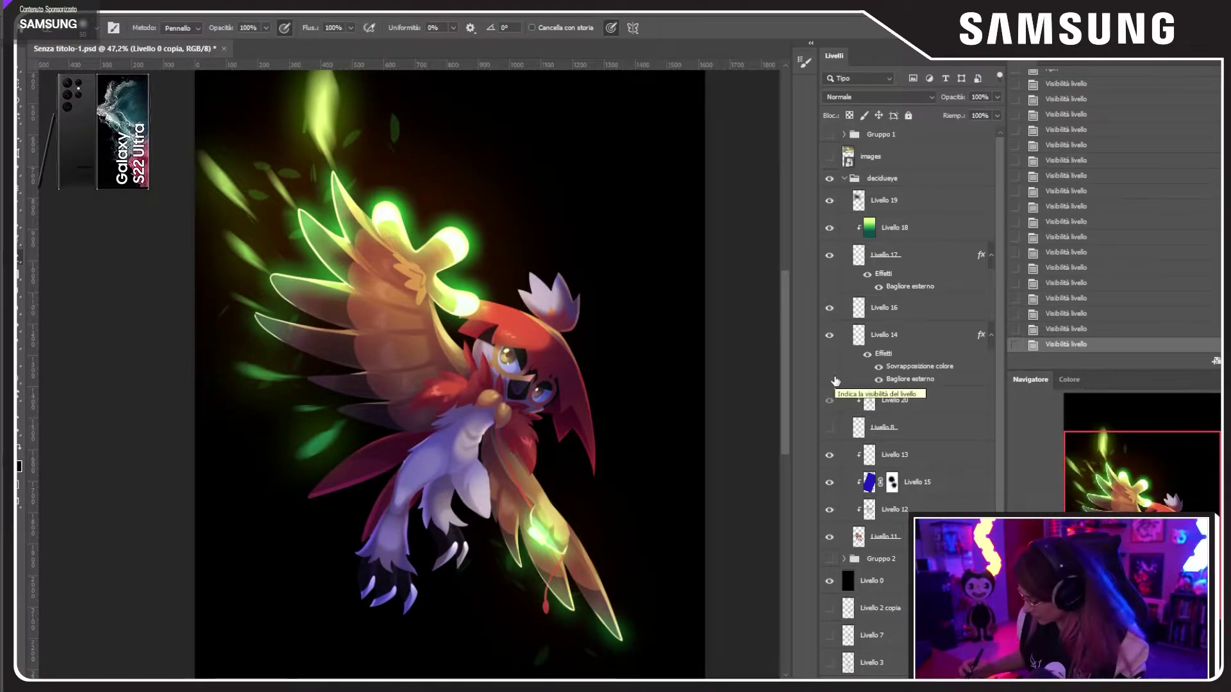
scroll(408, 375, "up", 5)
left_click(829, 427)
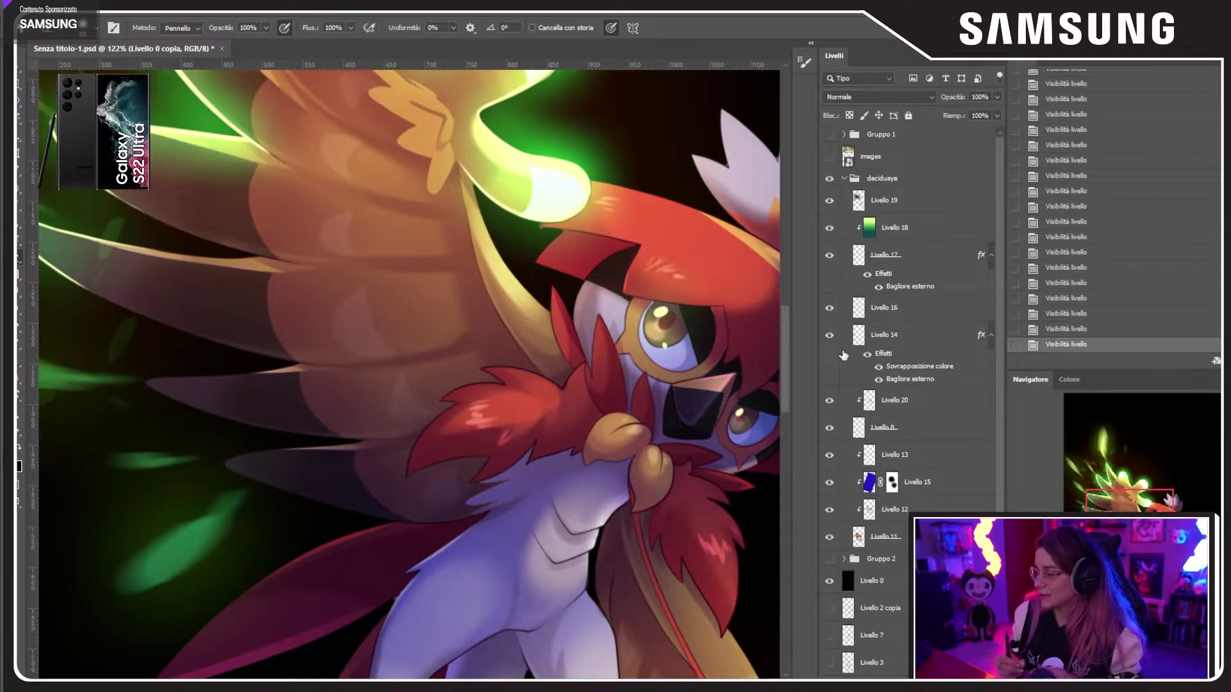
key("ctrl+0")
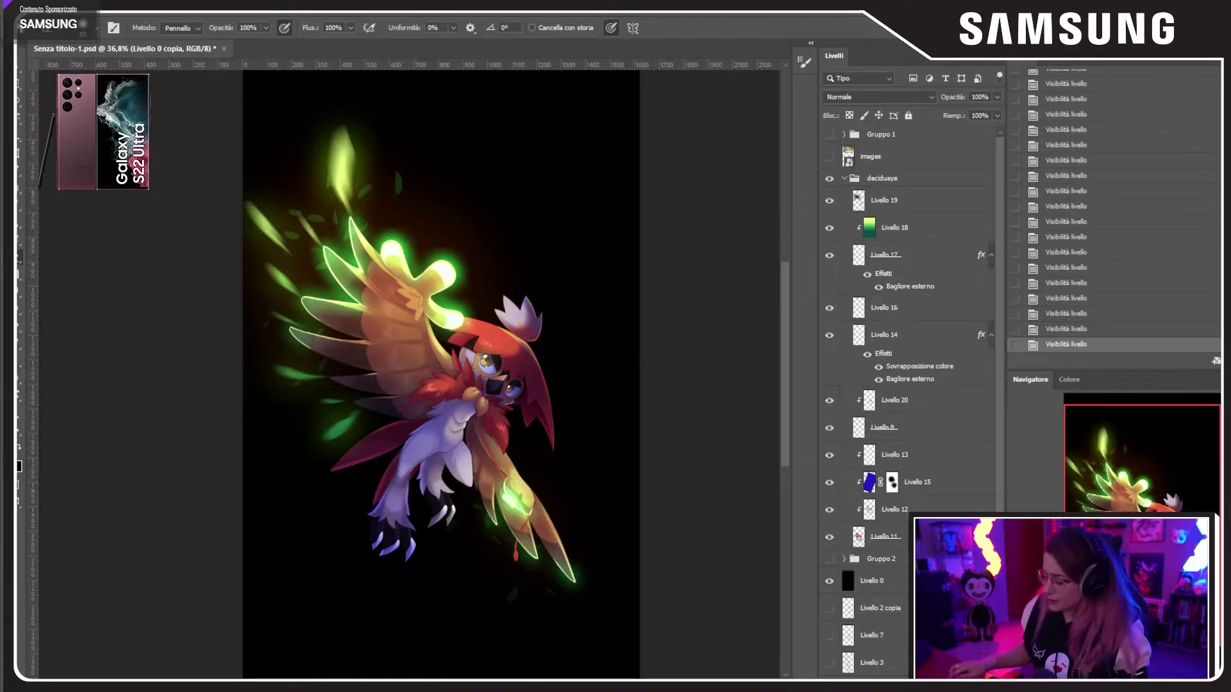
left_click(845, 178)
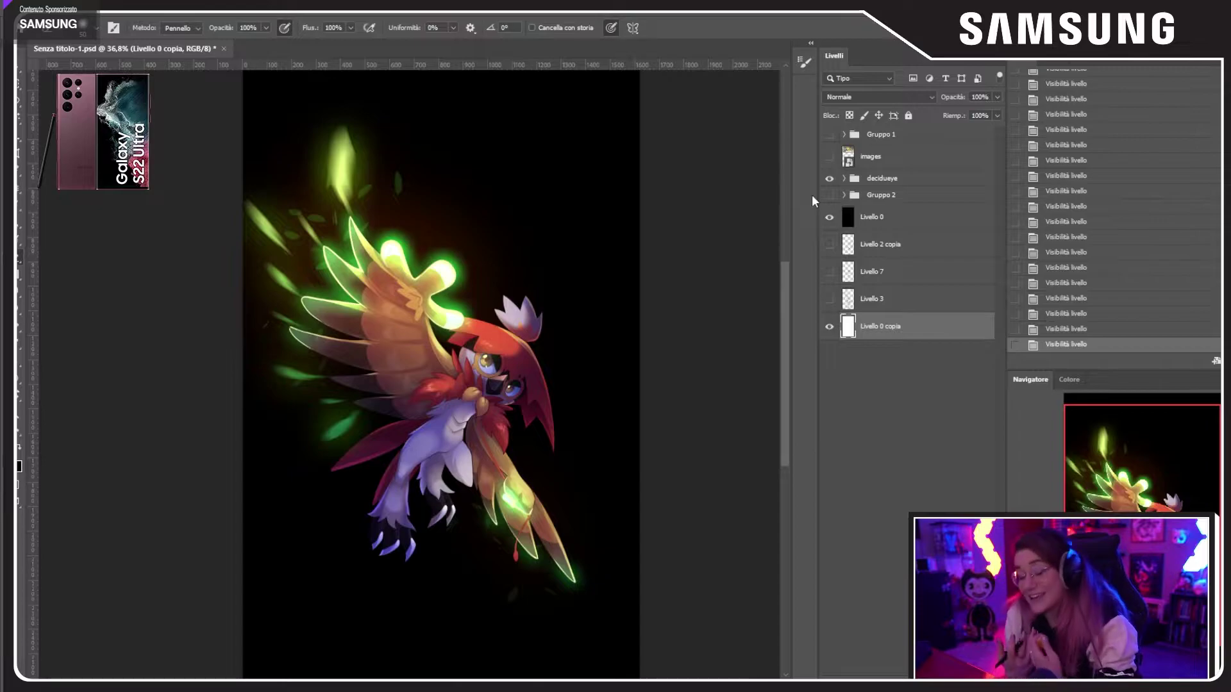
Step: Hide the decidueye group and show Gruppo 2 to view the creature with the glowing blue horn
left_click(830, 179)
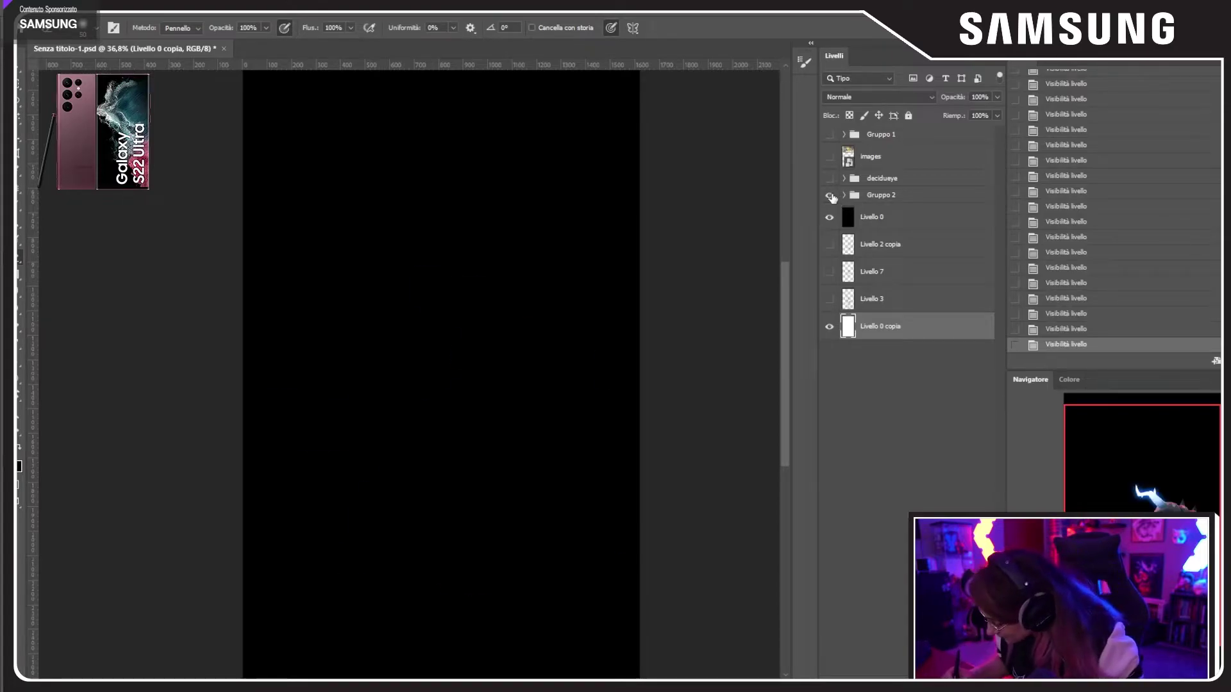
left_click(829, 195)
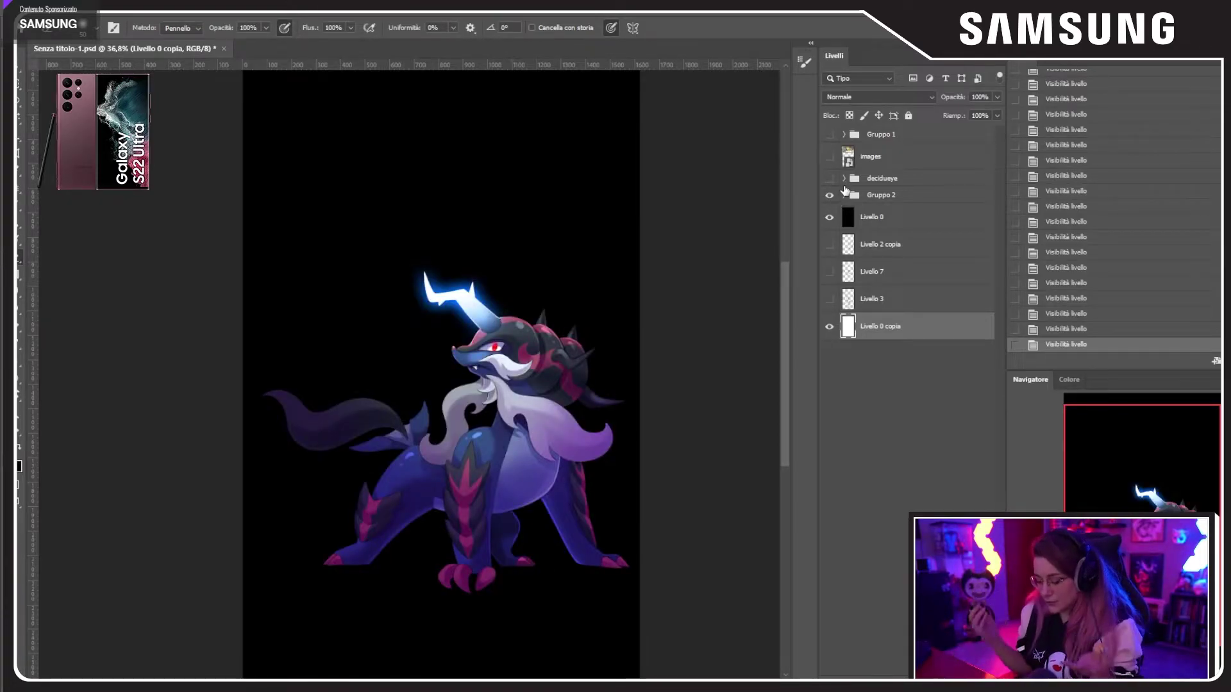
left_click_drag(409, 352, 411, 286)
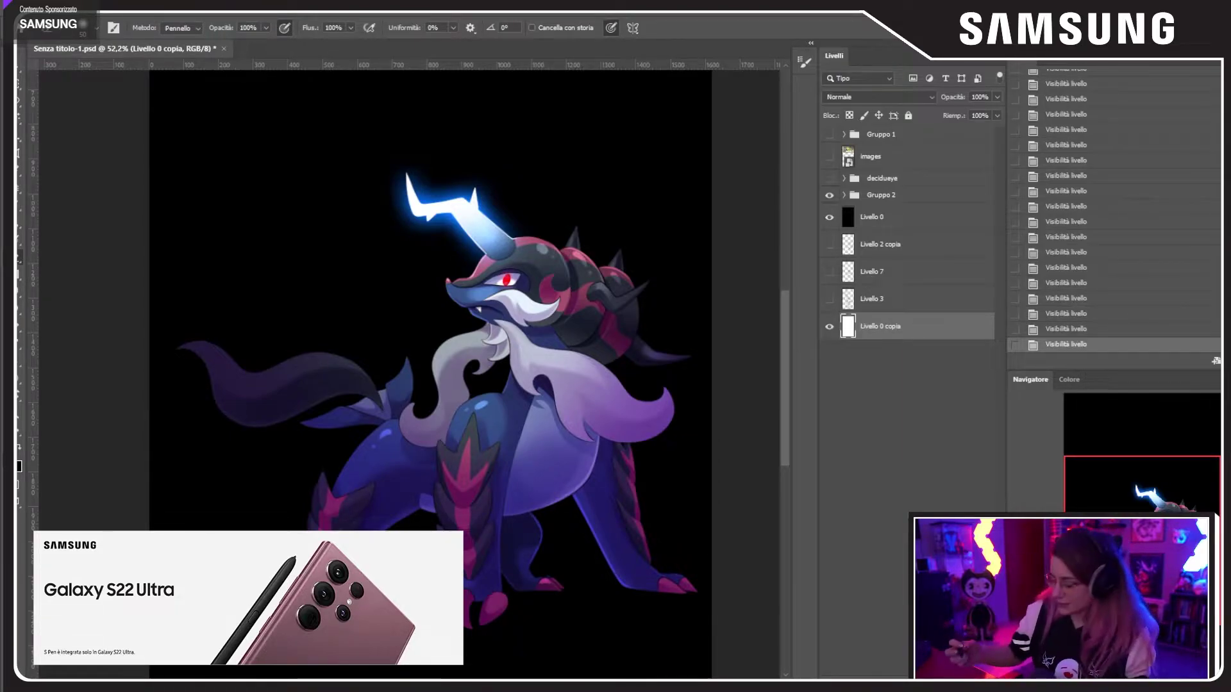
Step: Switch visibility from Gruppo 2 back to the decidueye group and examine the owl's glowing areas and face in close-up
left_click(828, 195)
left_click(828, 178)
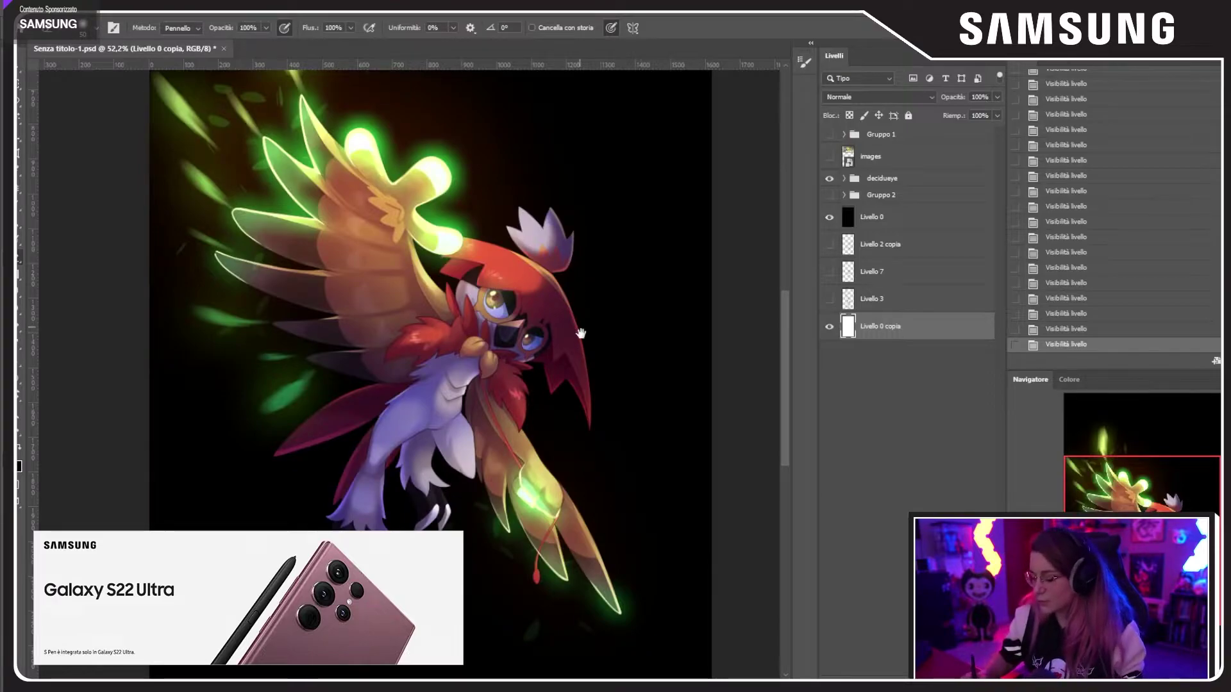
left_click_drag(573, 330, 576, 357)
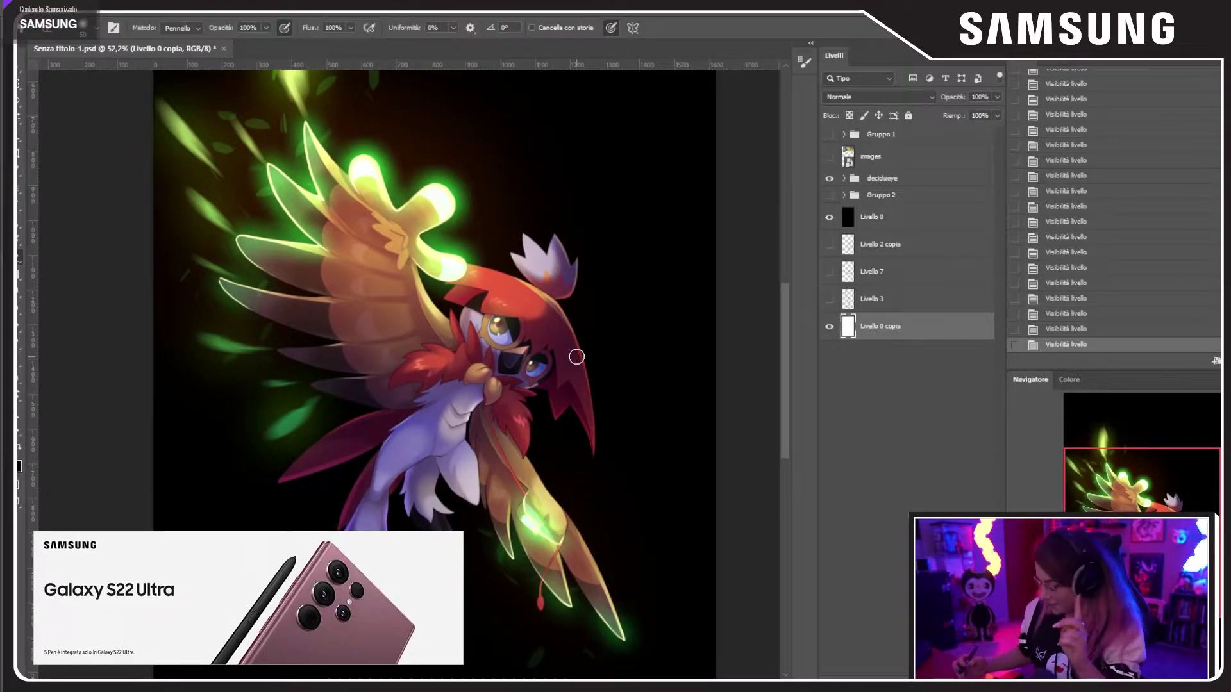
left_click_drag(403, 370, 332, 202)
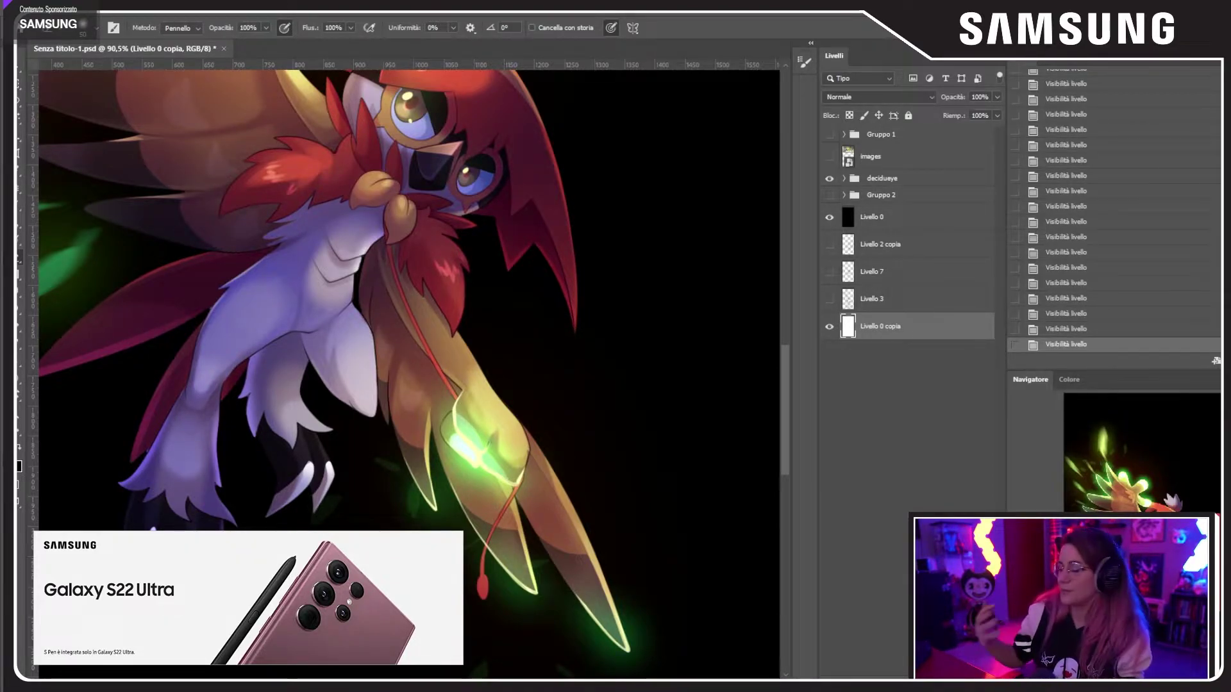
left_click_drag(449, 288, 503, 416)
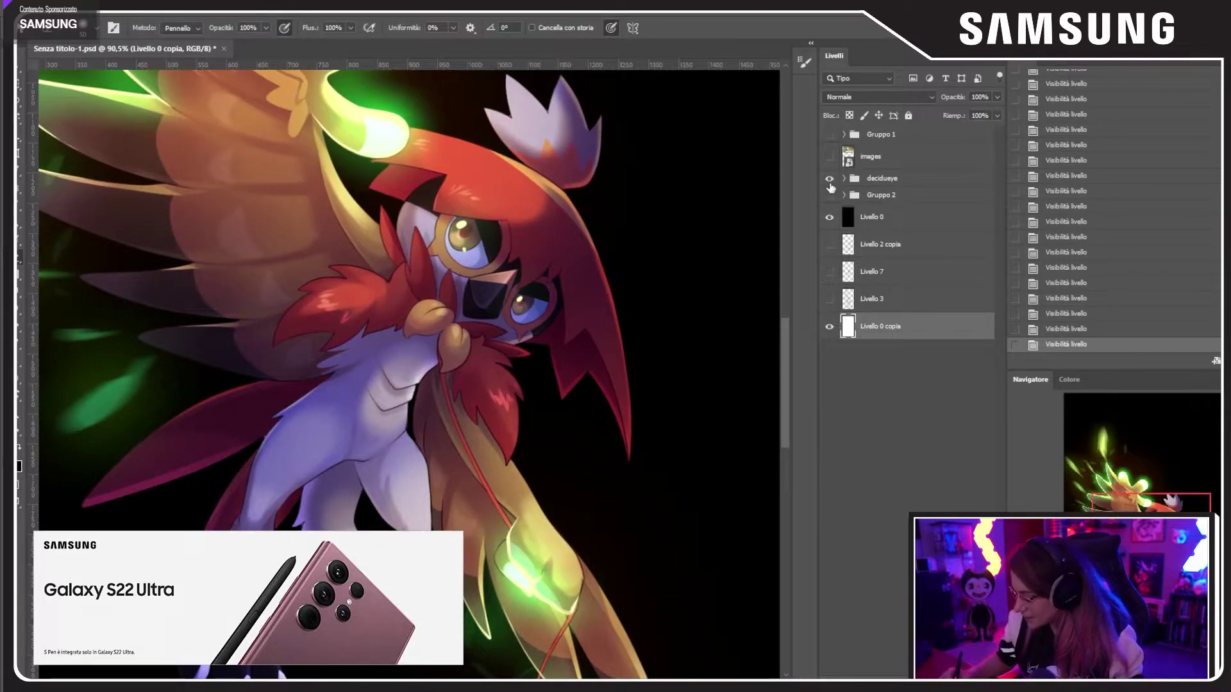
Step: Swap the decidueye group for Gruppo 2 and examine the creature's glowing horn and body, both close up and whole
left_click(829, 179)
left_click_drag(829, 195, 827, 181)
left_click(828, 180)
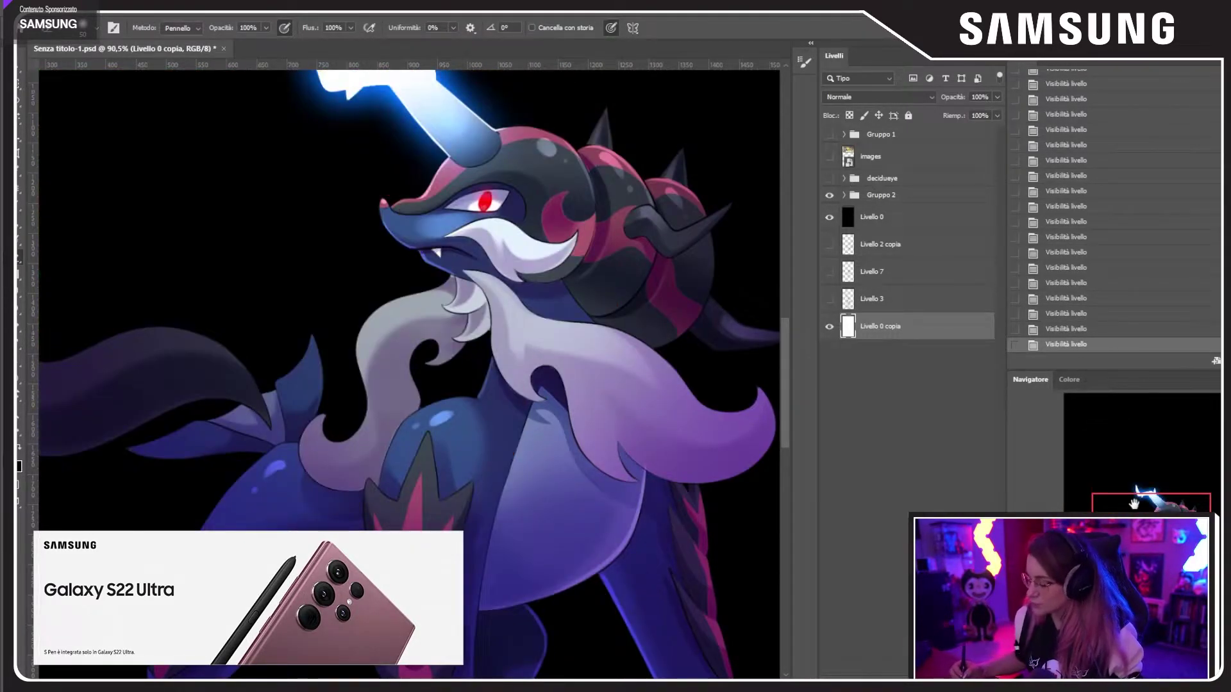
left_click_drag(1130, 500, 1113, 475)
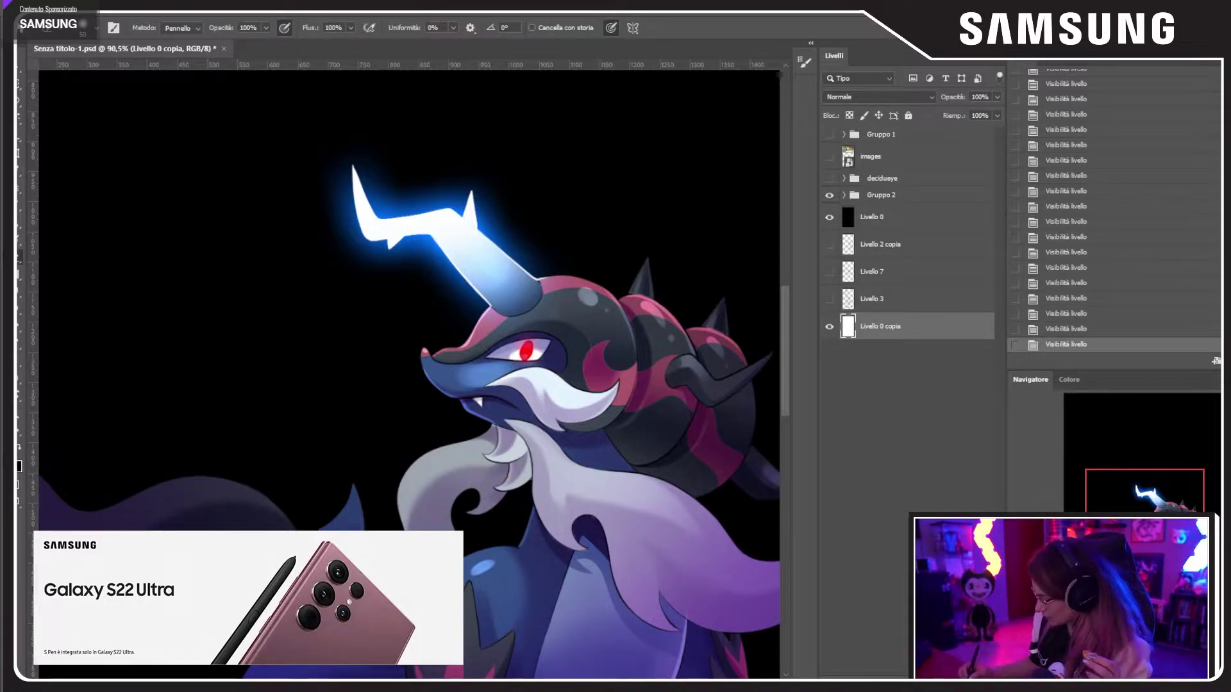
mouse_move(1114, 476)
left_mouse_down()
mouse_move(1108, 510)
mouse_move(1115, 491)
left_mouse_up()
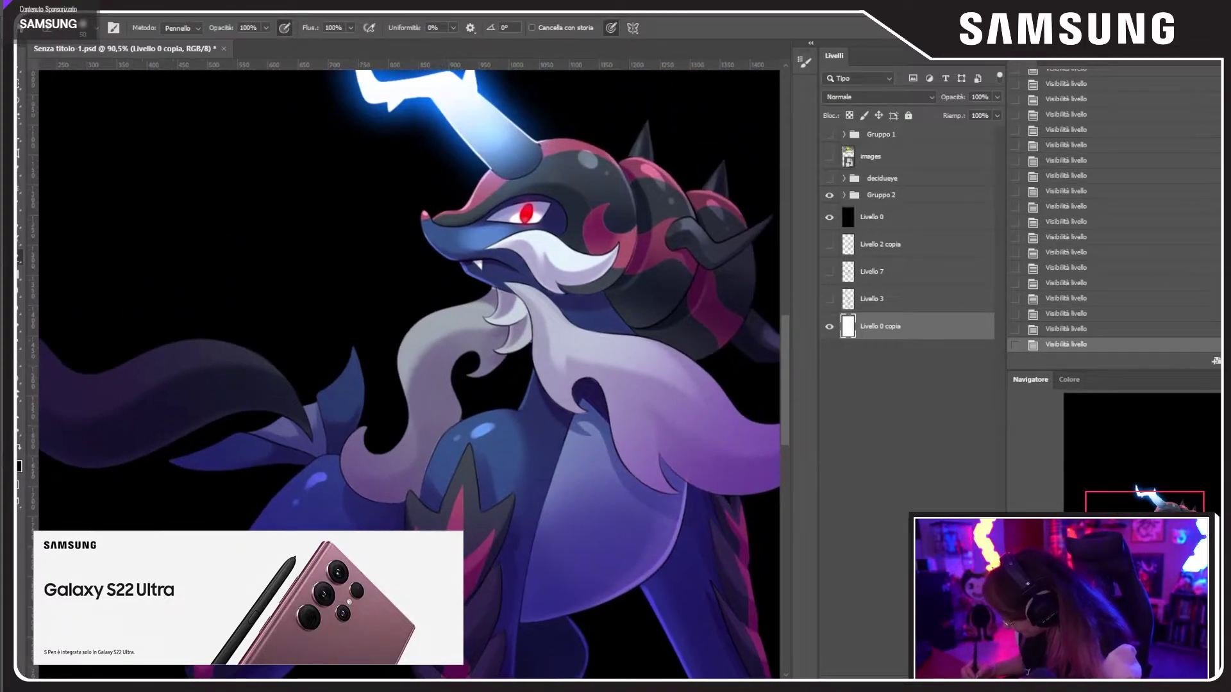
scroll(409, 375, "down", 5)
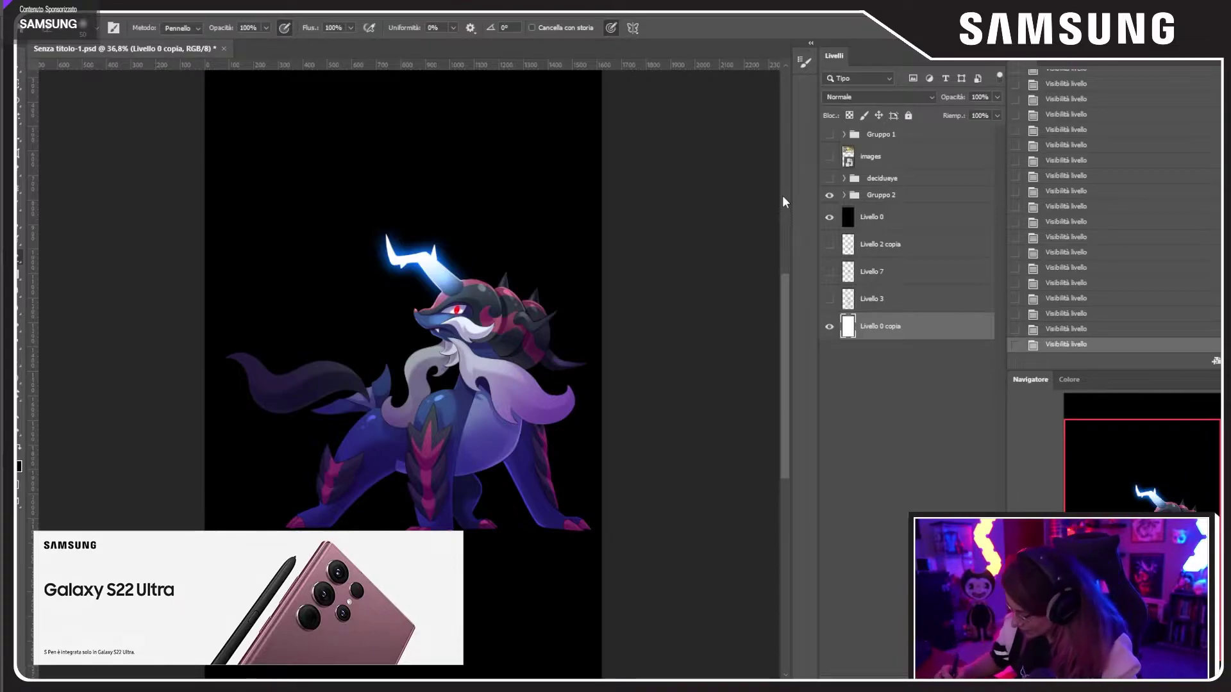
Step: Hide Gruppo 2 and the black Livello 0, and show the Gruppo 1 sketch on the white background
left_click(831, 196)
left_click(829, 217)
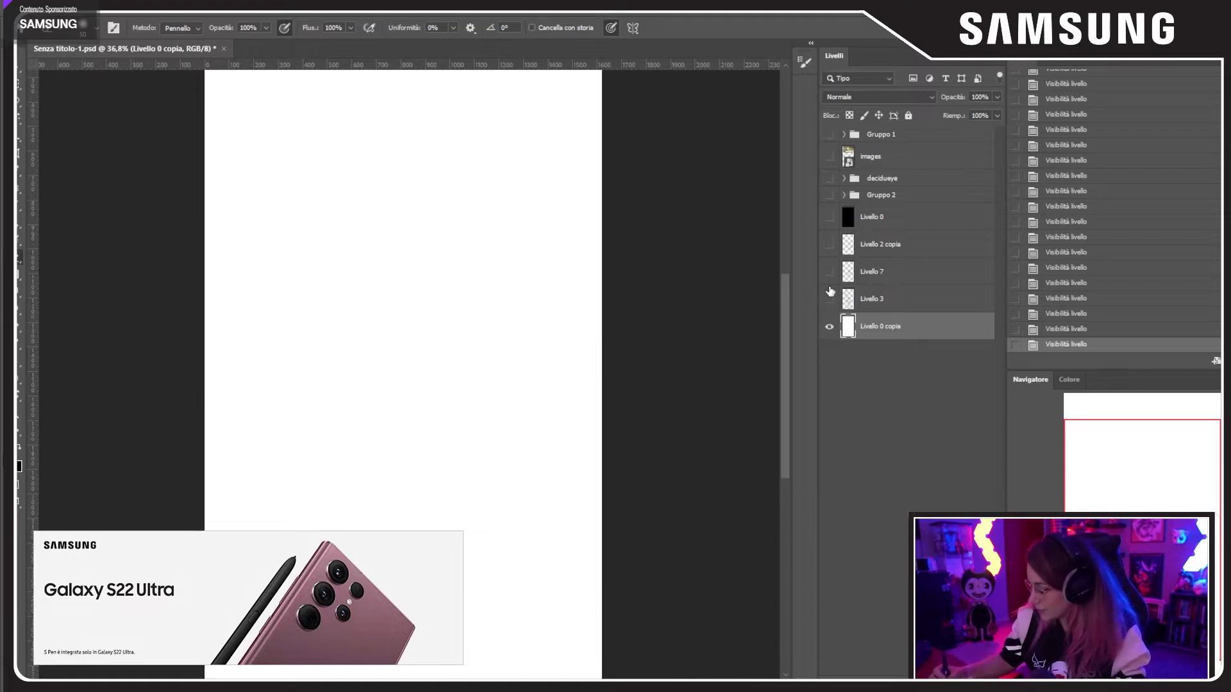
left_click(829, 135)
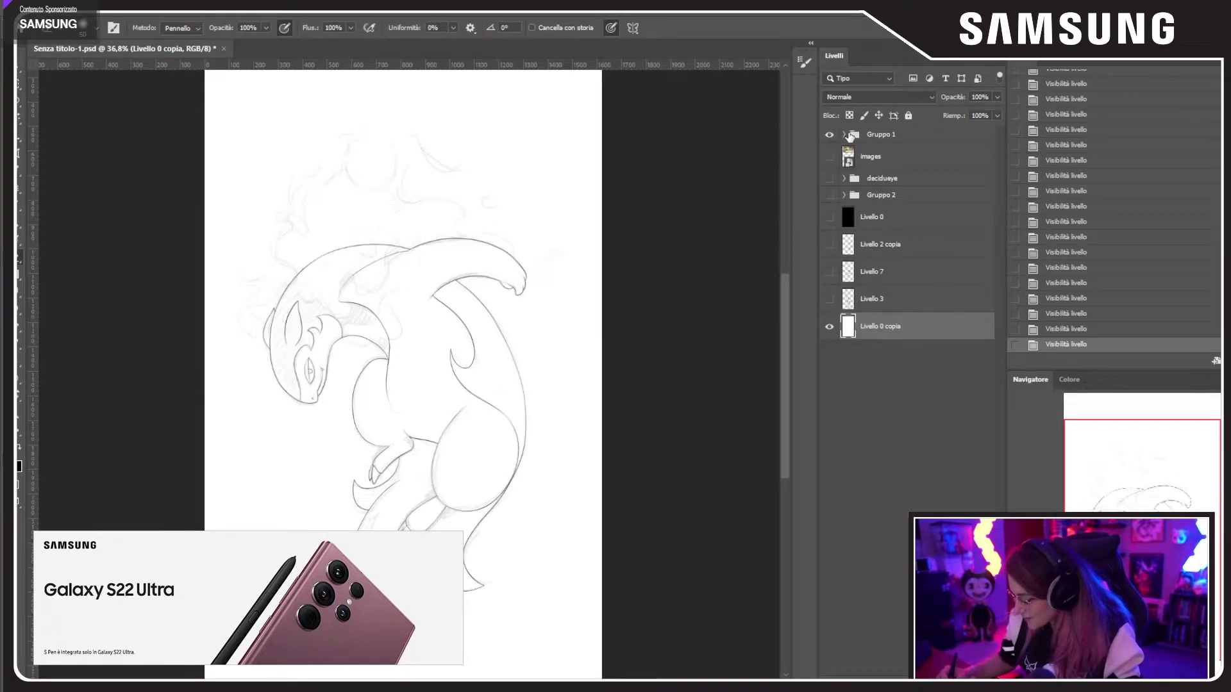
Step: Expand Gruppo 1 and set the opacity of the Livello 3 copia sketch to 71%
left_click(845, 135)
left_click(930, 154)
left_click(962, 182)
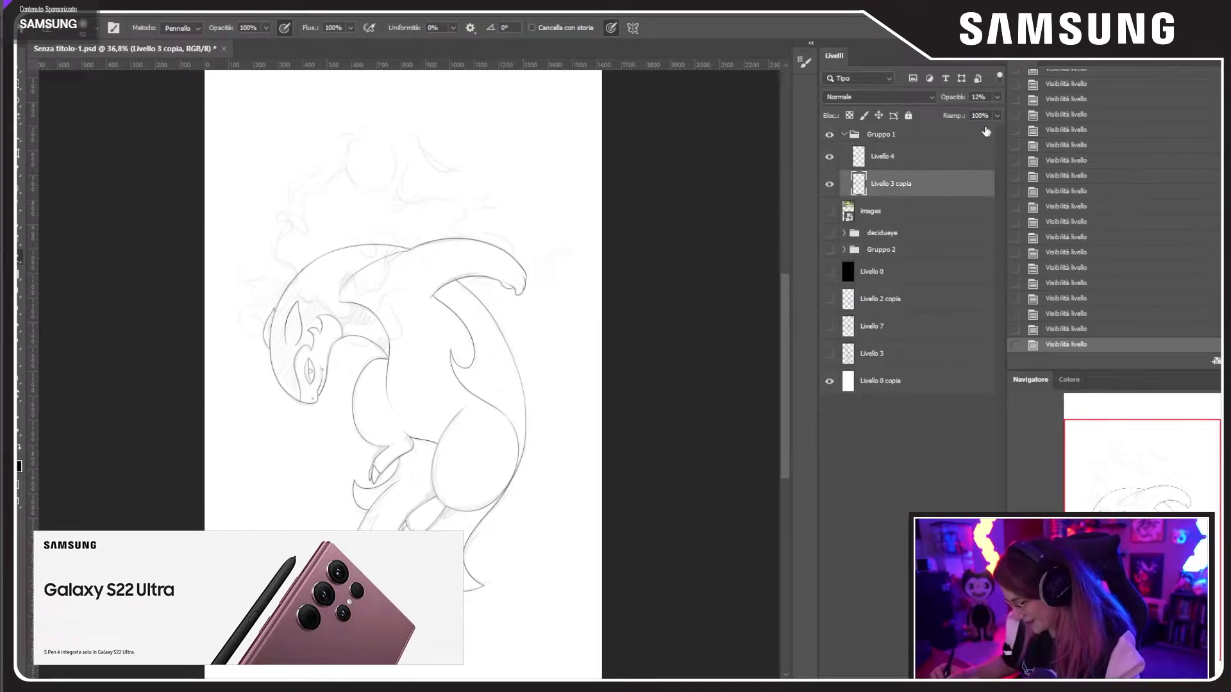
left_click_drag(986, 118, 989, 115)
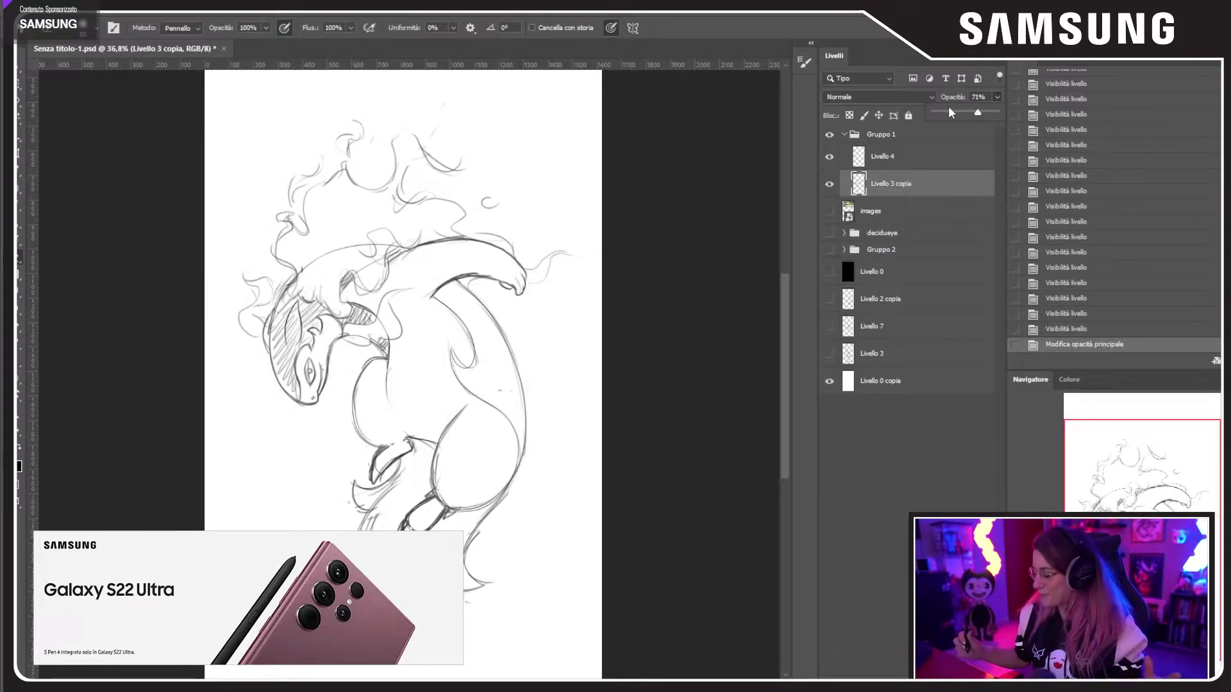
scroll(402, 371, "up", 2)
scroll(403, 372, "down", 3)
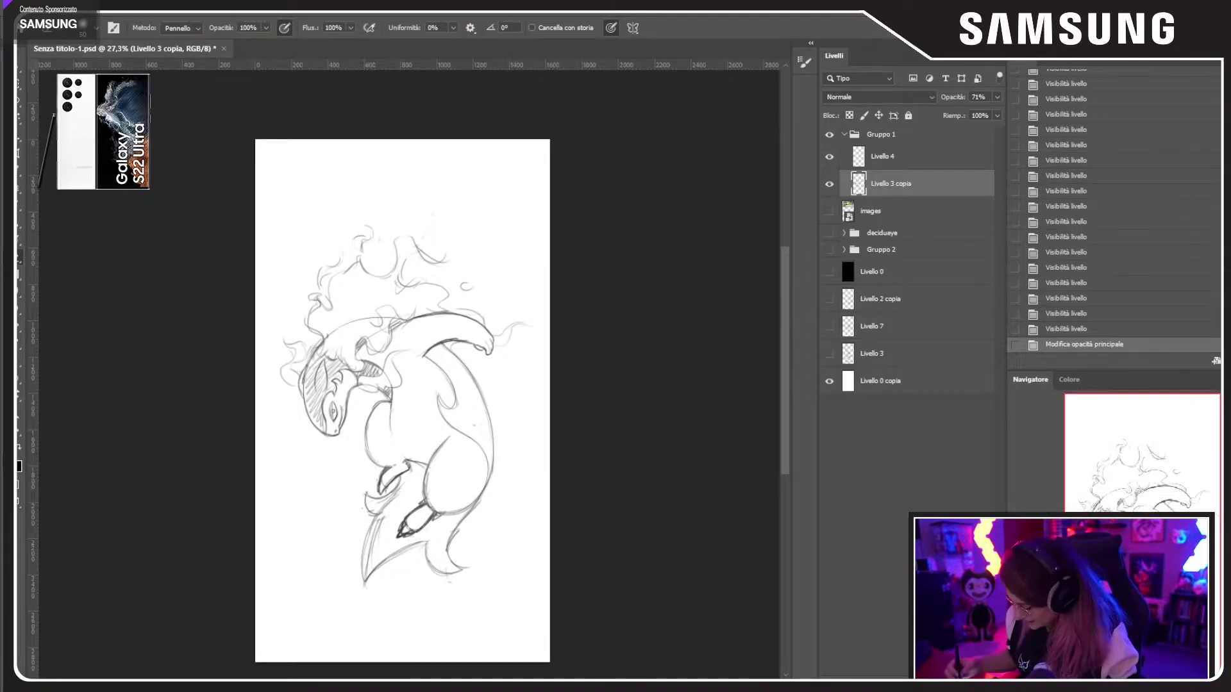
Step: Compare the sketch with the Pokémon reference by showing the images layer several times, and leave it hidden
left_click(829, 211)
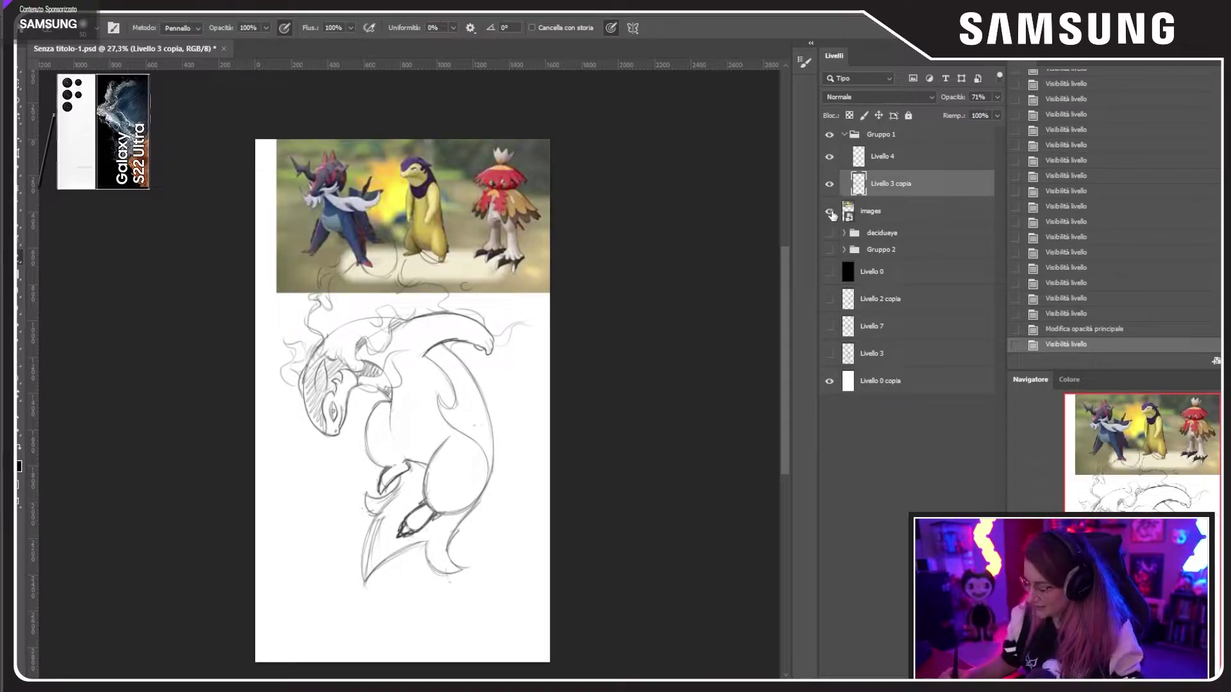
left_click(829, 212)
left_click(830, 212)
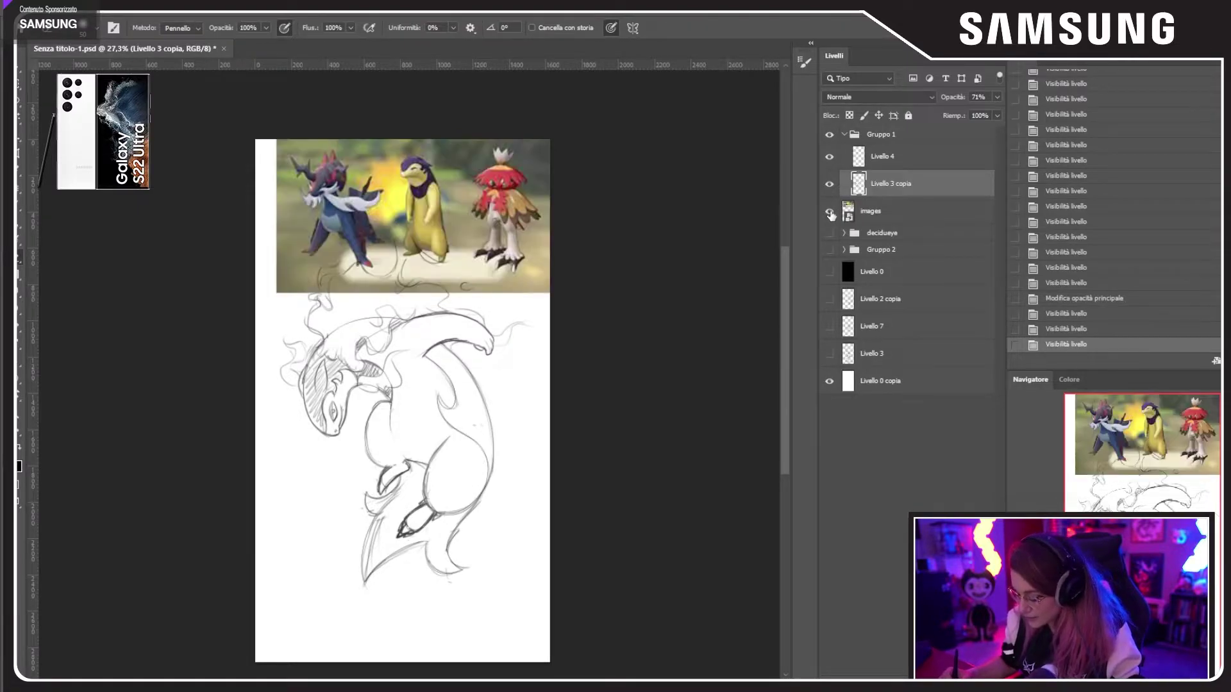
left_click(830, 214)
left_click(830, 212)
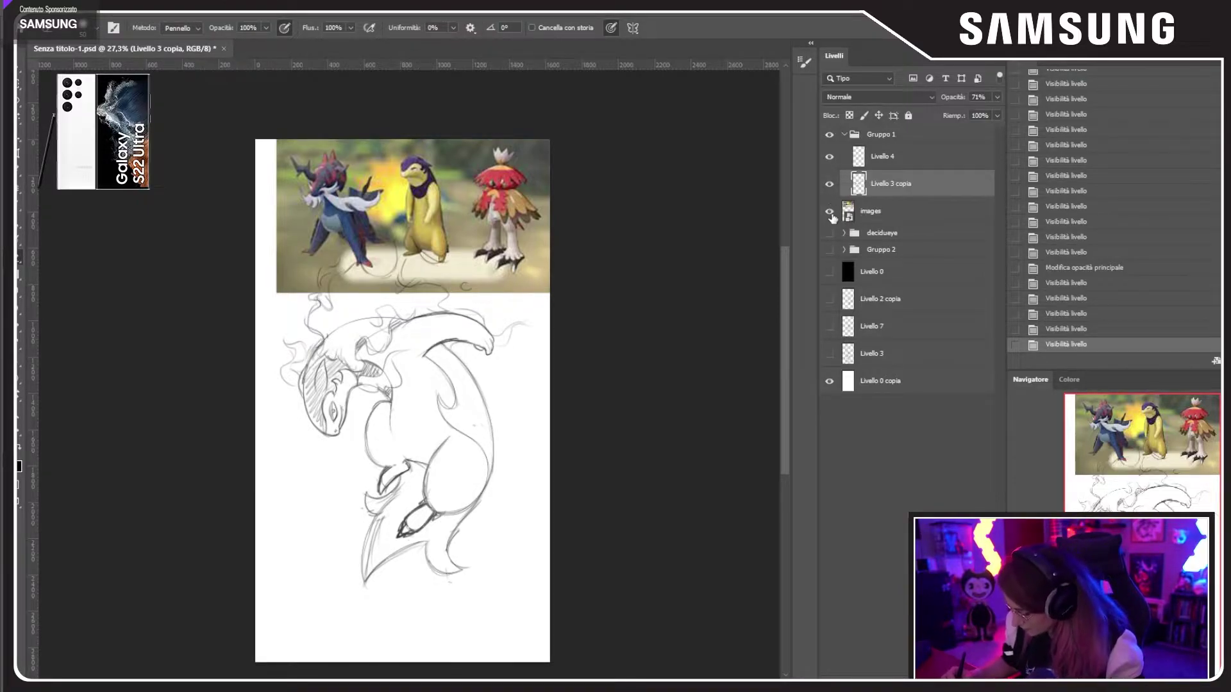
left_click(830, 210)
Step: Compare the line art with Livello 3 copia shown and hidden, in close-up and in wider view, and leave that sketch layer hidden
key("ctrl+plus")
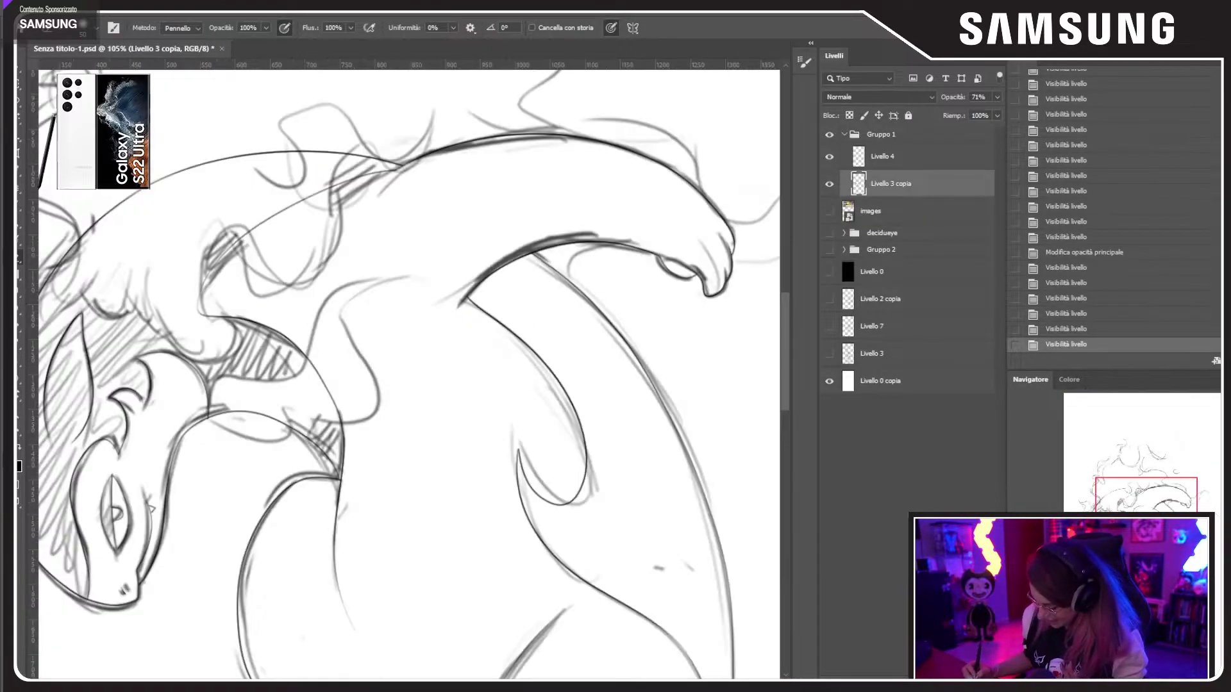
left_click_drag(344, 475, 509, 379)
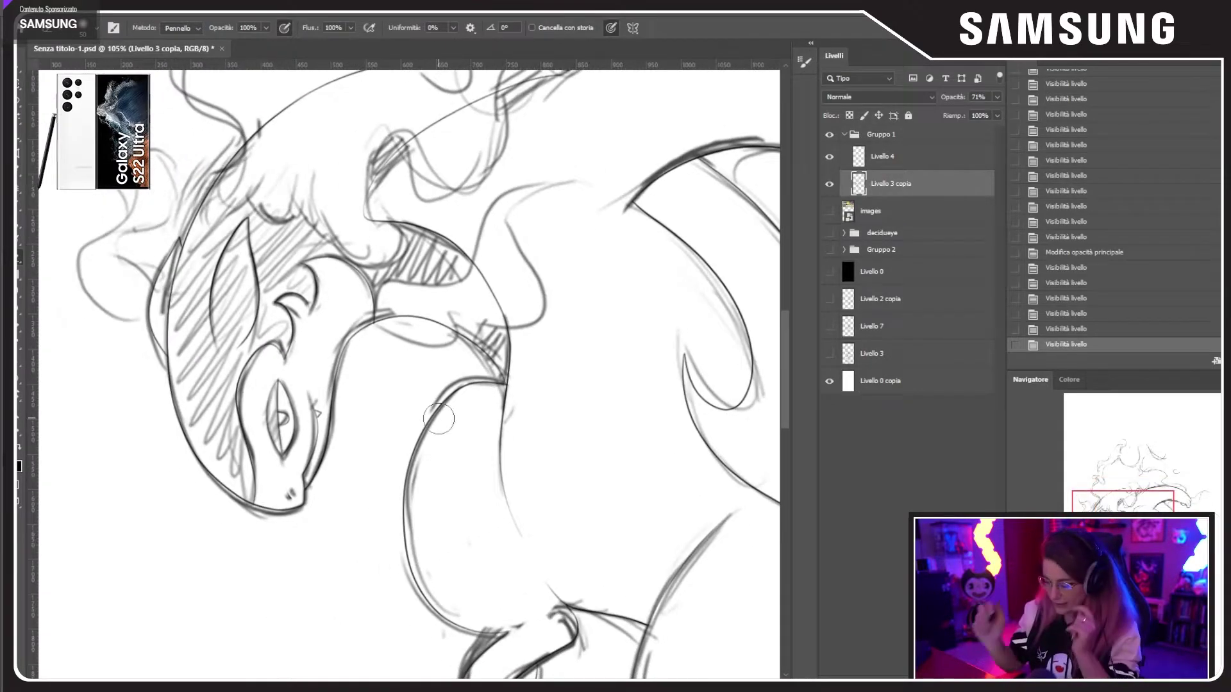
left_click(829, 184)
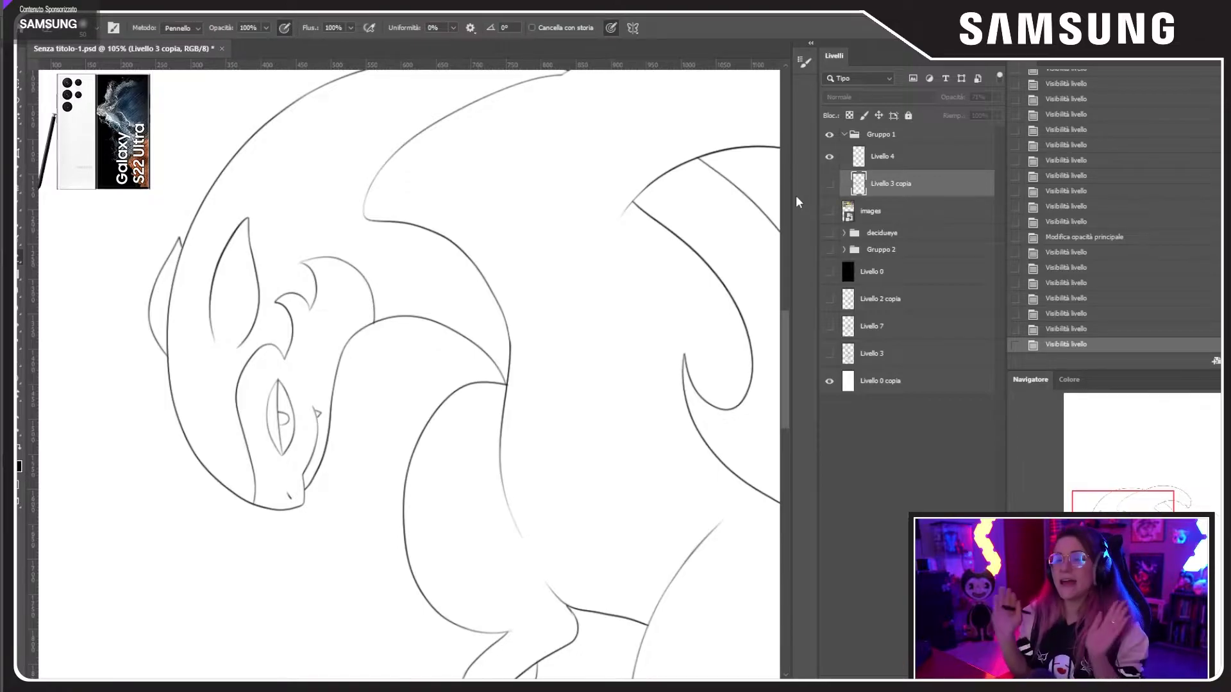
left_click(830, 184)
key("ctrl+0")
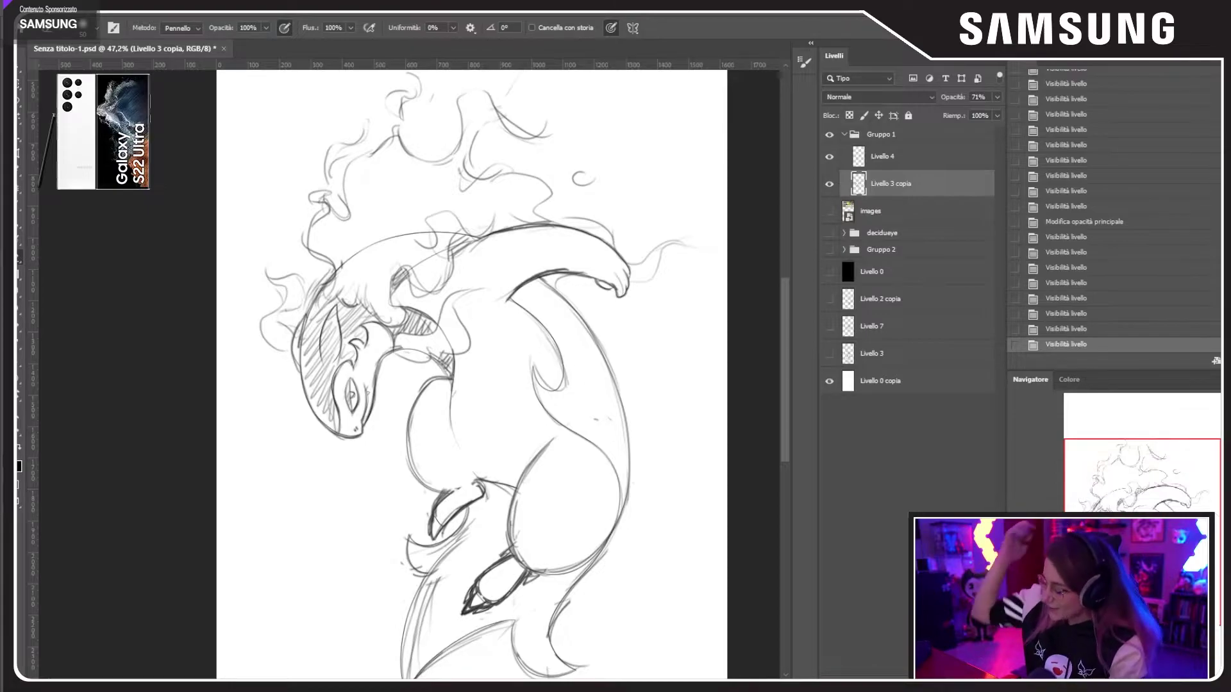
left_click(829, 183)
left_click(829, 184)
left_click(829, 184)
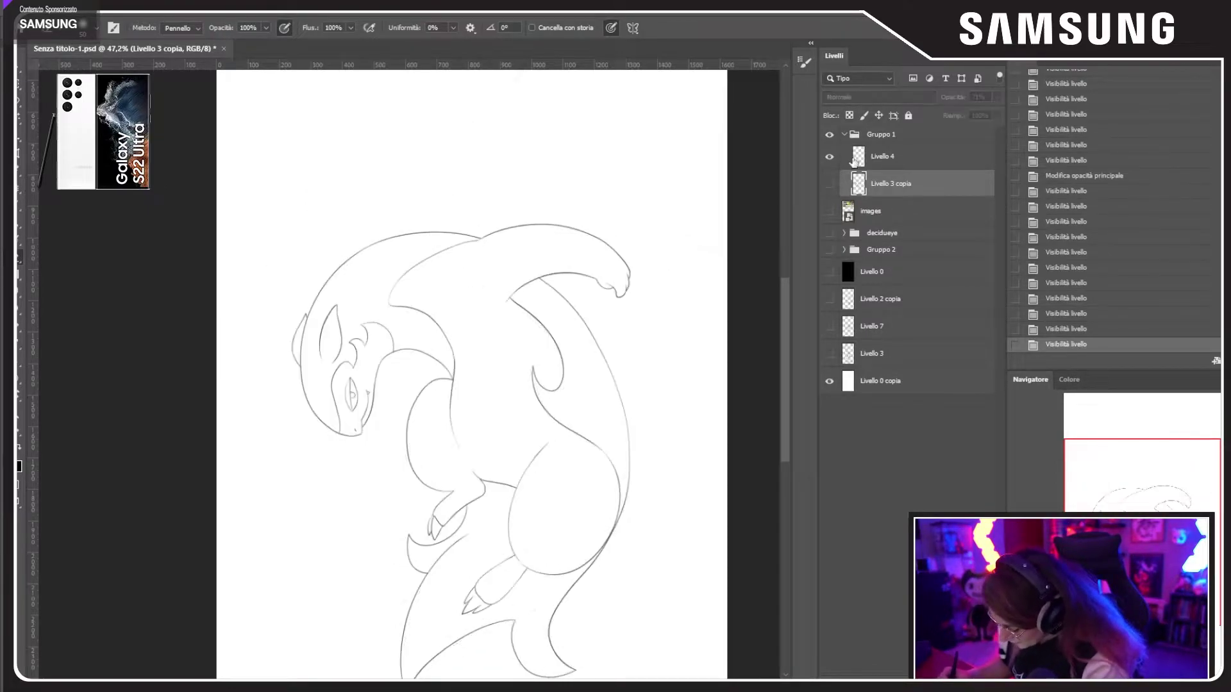
Step: Create a new layer in Gruppo 1 and place it directly below the Livello 4 line art
key("w")
left_click(863, 157)
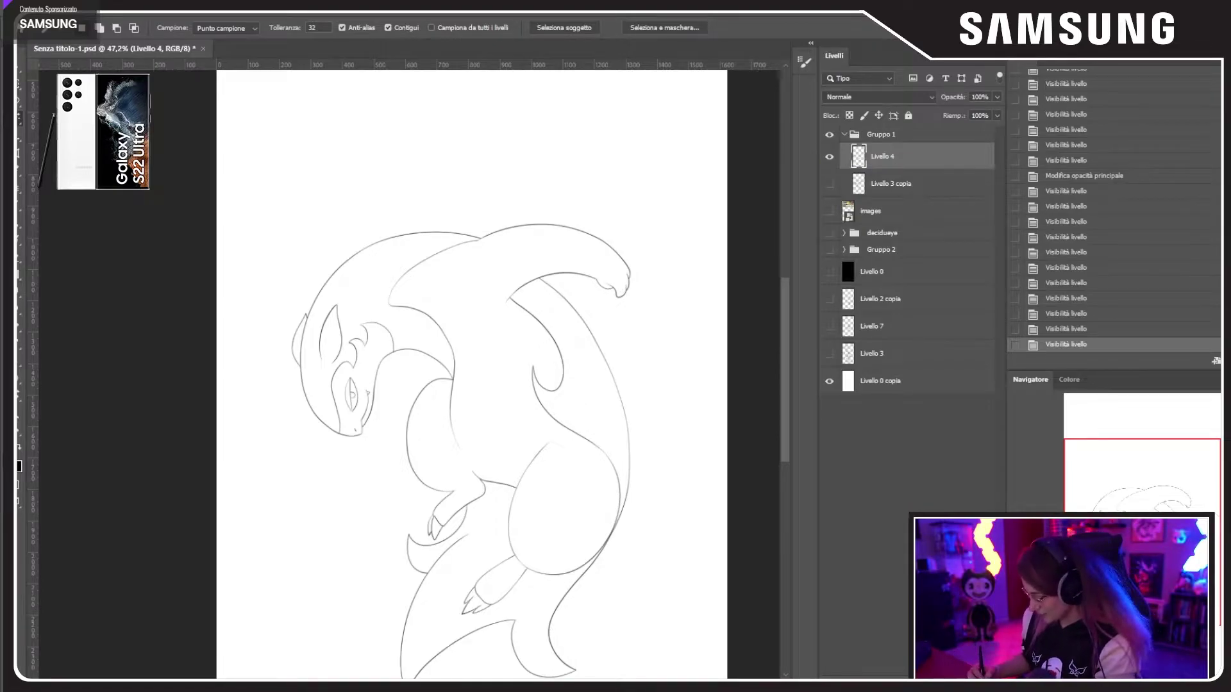
left_click(963, 682)
left_click_drag(887, 165, 890, 188)
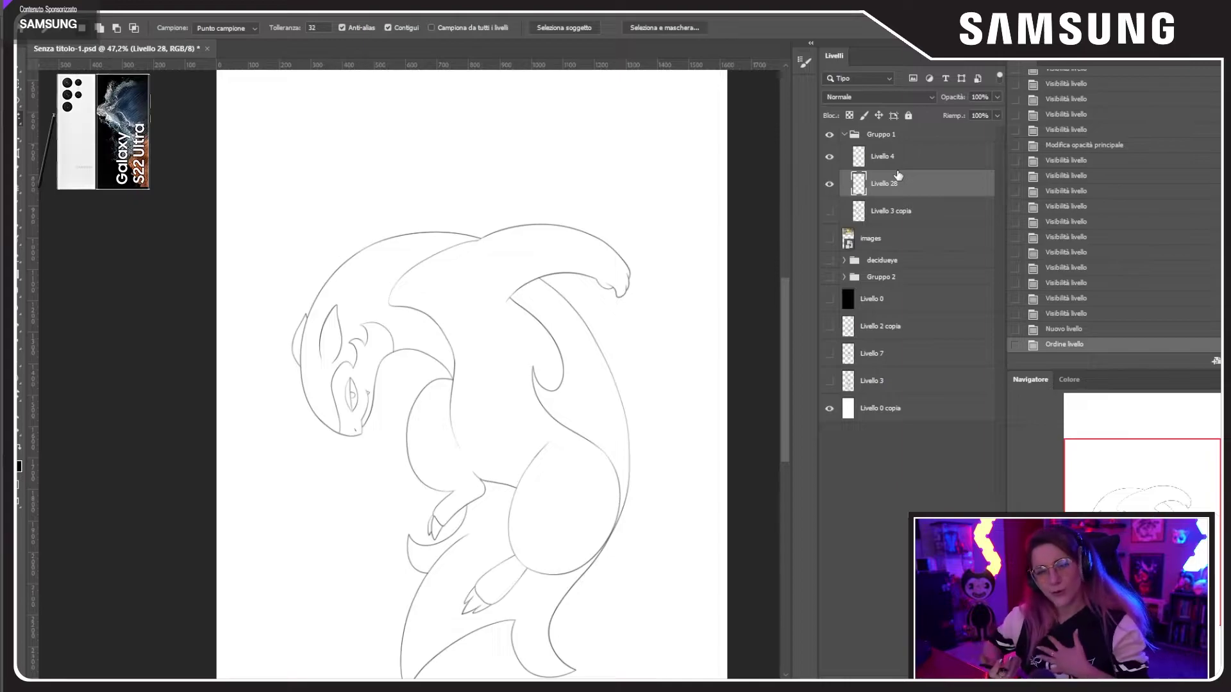
Step: Select the empty area outside the creature's outline on Livello 4 with the Magic Wand
left_click(377, 212)
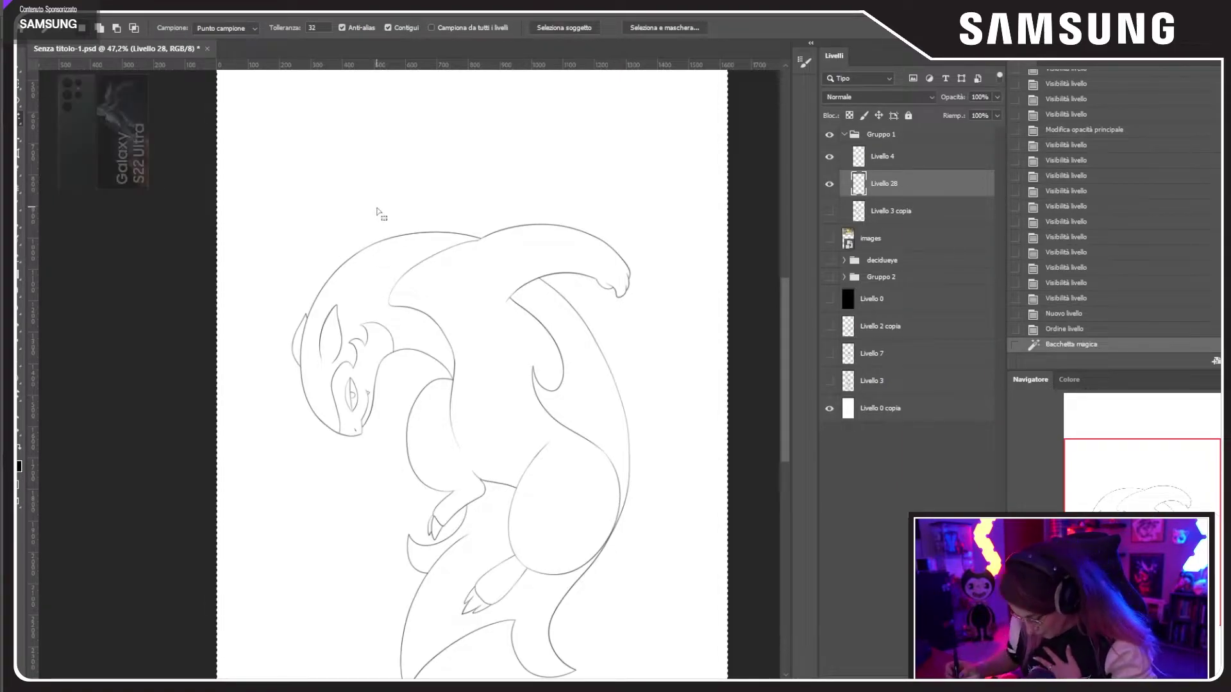
key("alt+bracketright")
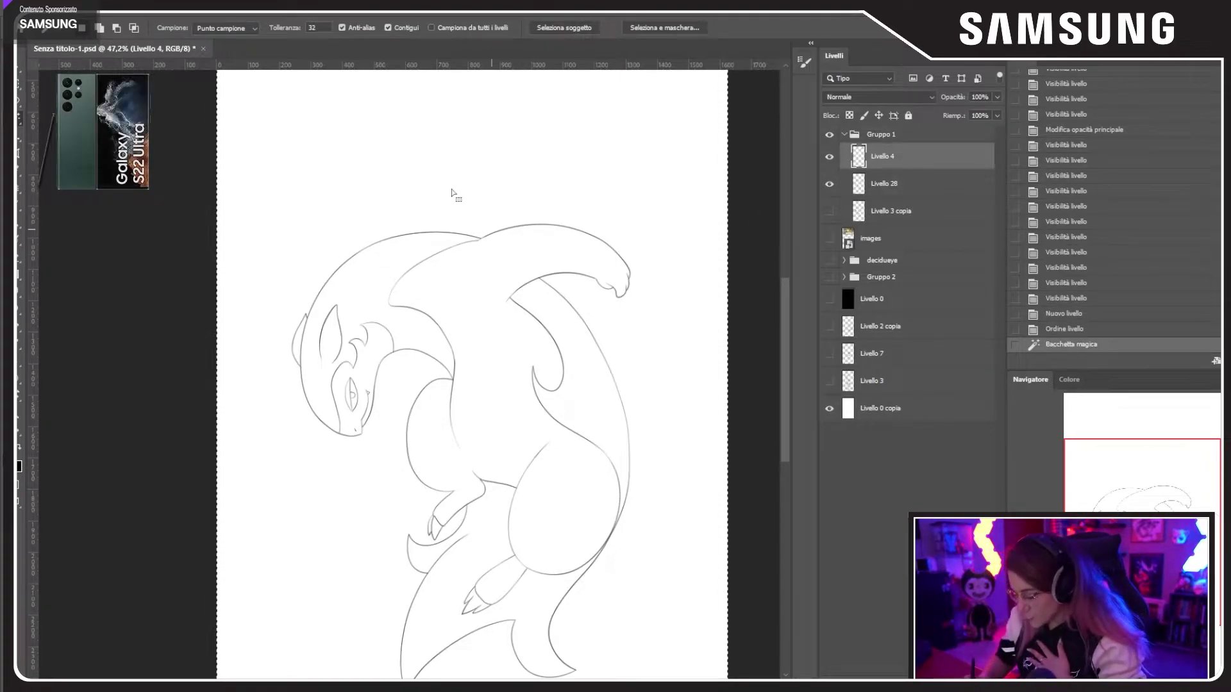
left_click(742, 260)
left_click(643, 245)
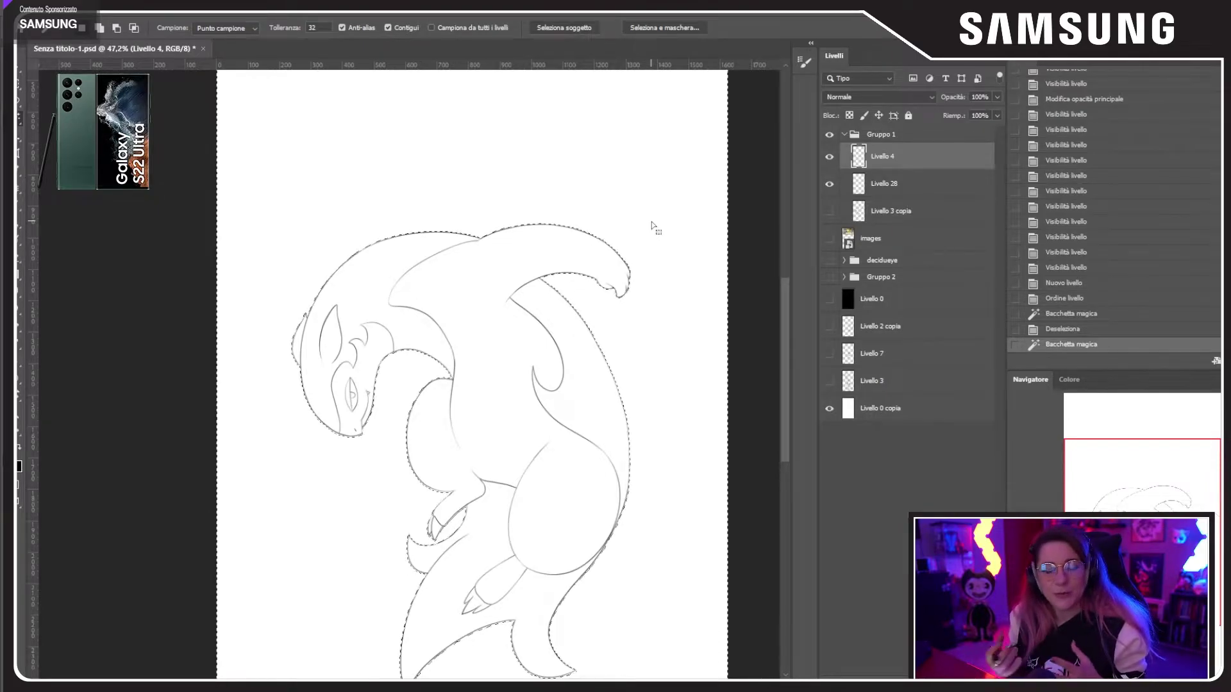
Step: Expand the selection around the line art and invert it to select the creature's silhouette
left_click(199, 8)
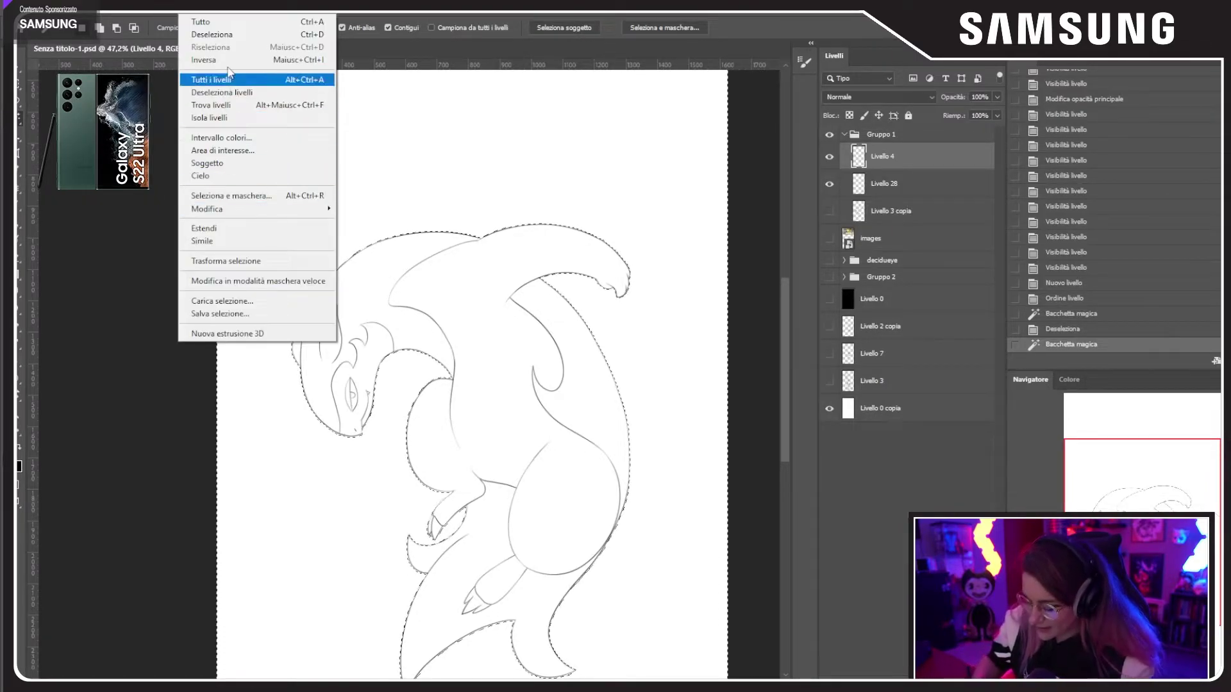
mouse_move(240, 11)
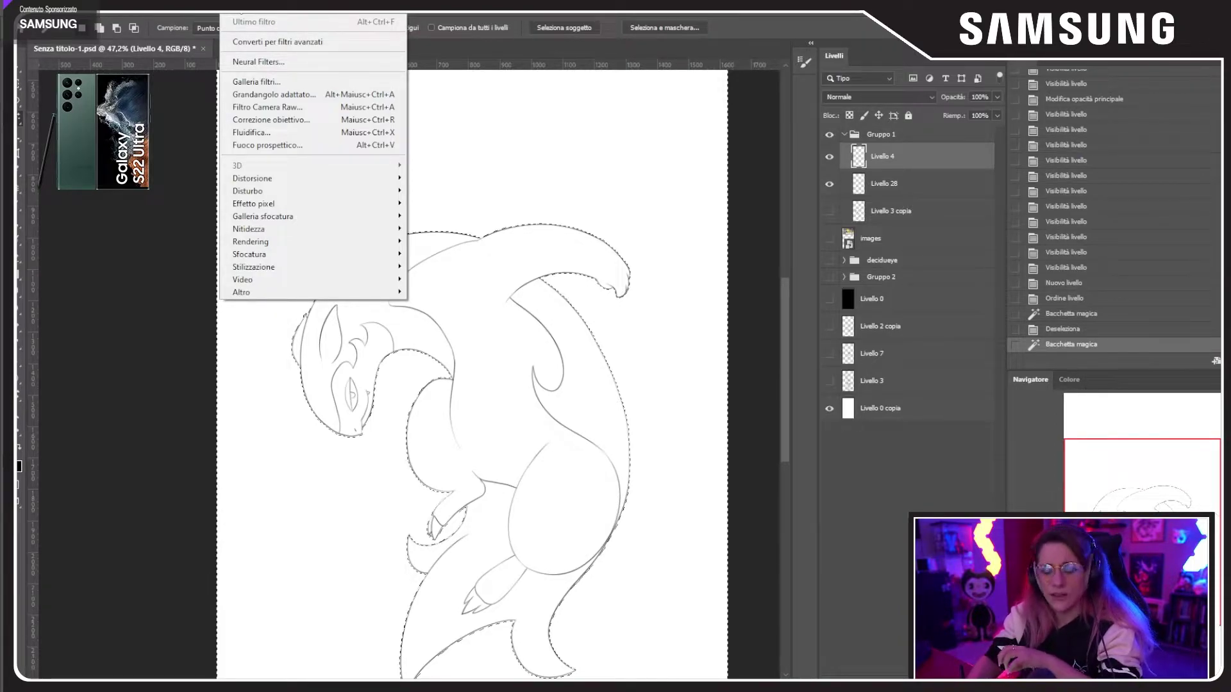
mouse_move(236, 212)
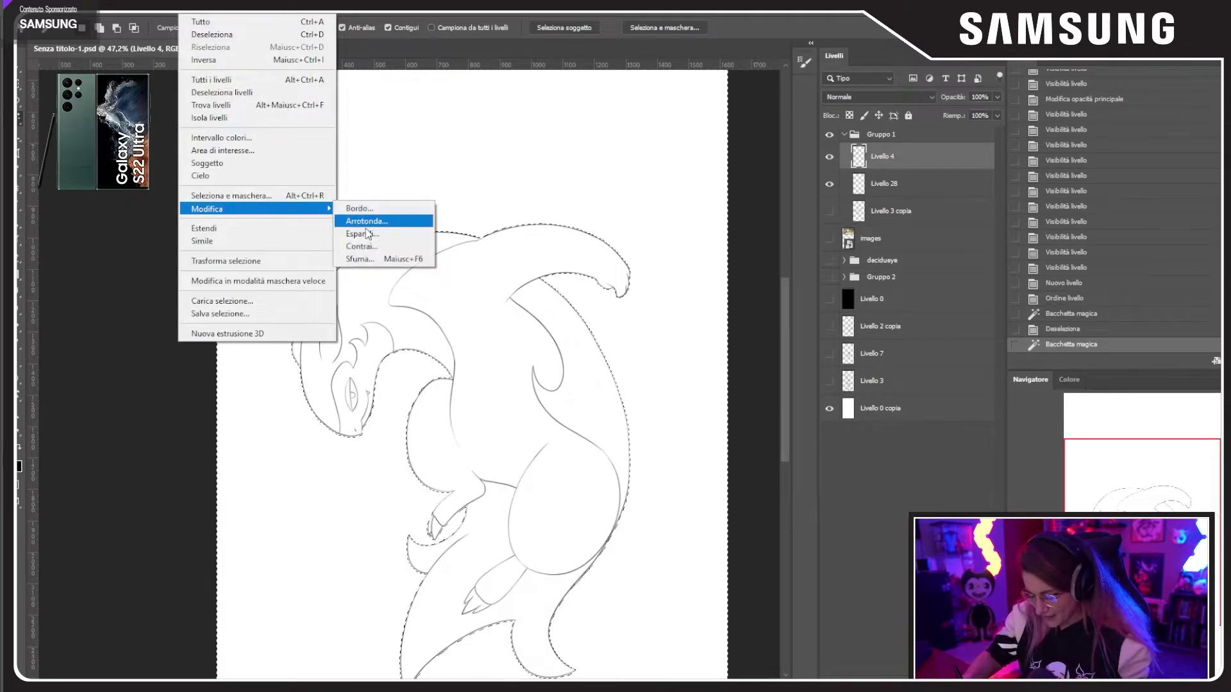
left_click(367, 235)
left_click(568, 512)
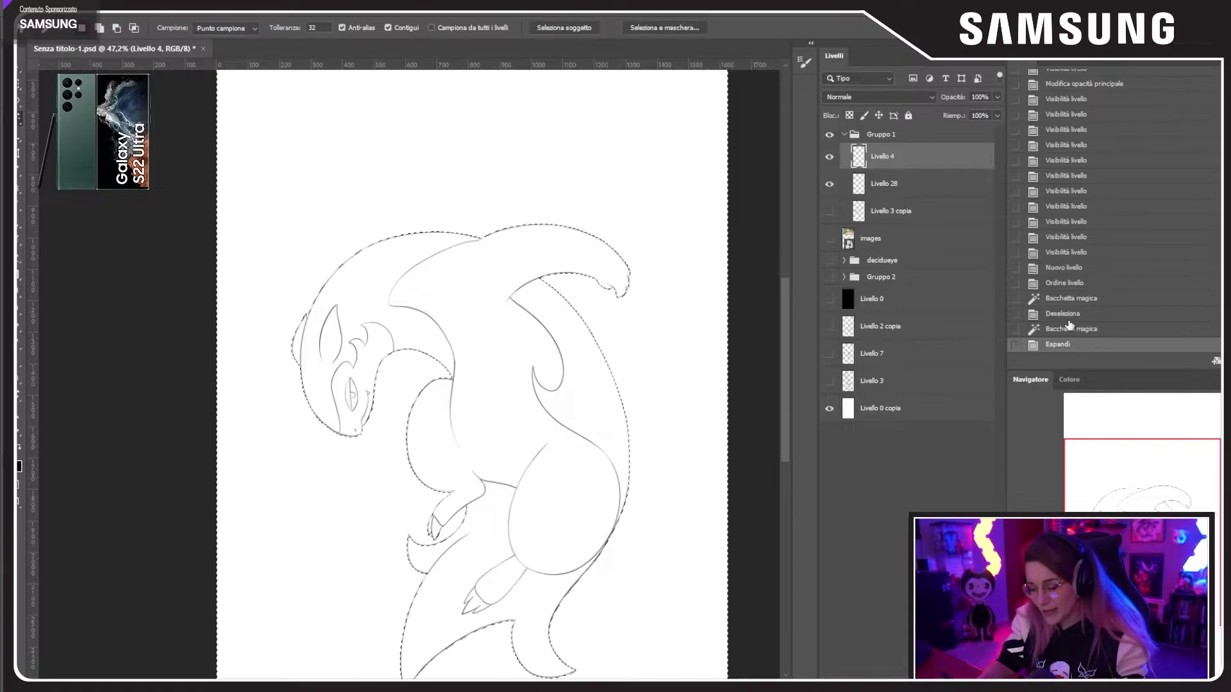
left_click(203, 10)
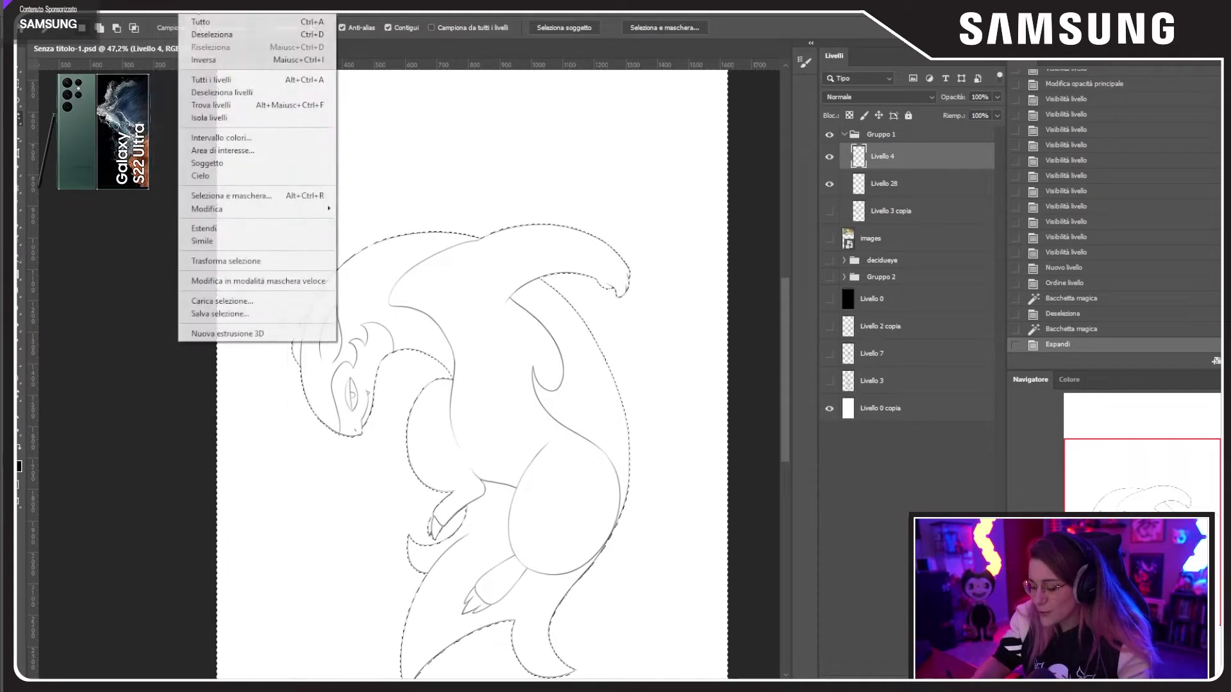
left_click(206, 59)
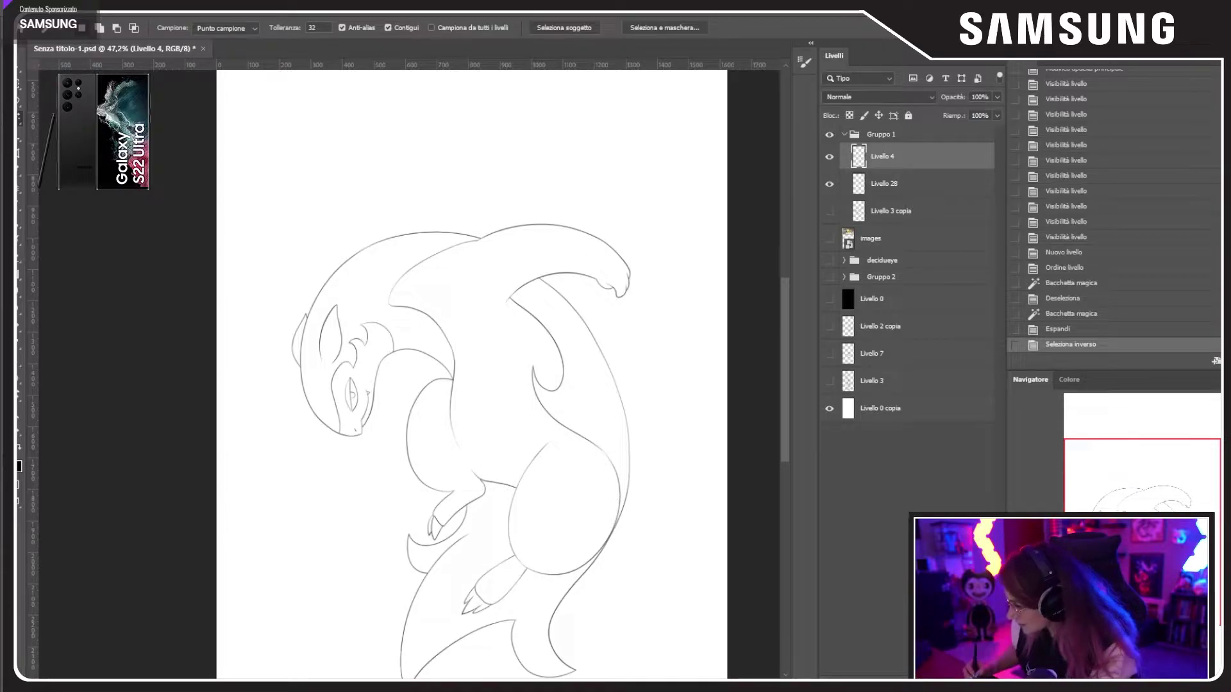
Step: Show the images reference layer above the line art and ready the Brush for sampling the creature's pale yellow body colour
scroll(408, 374, "up", 3)
scroll(407, 374, "down", 2)
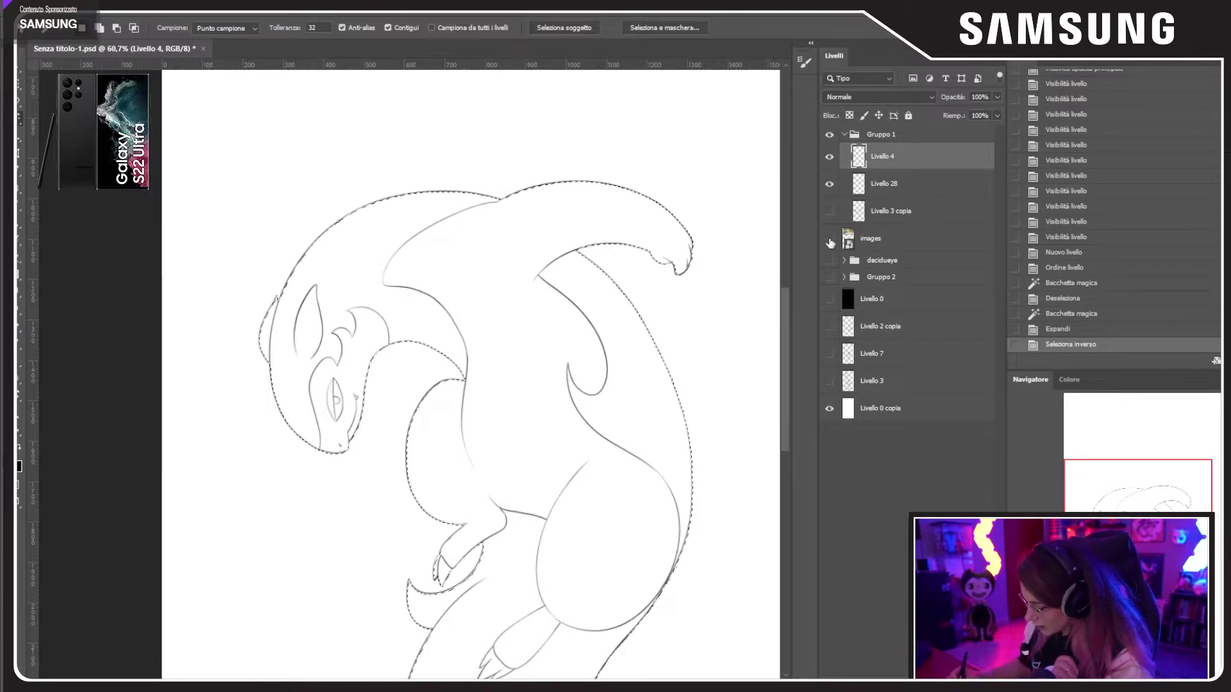
left_click(829, 238)
scroll(410, 425, "up", 4)
left_click(22, 210)
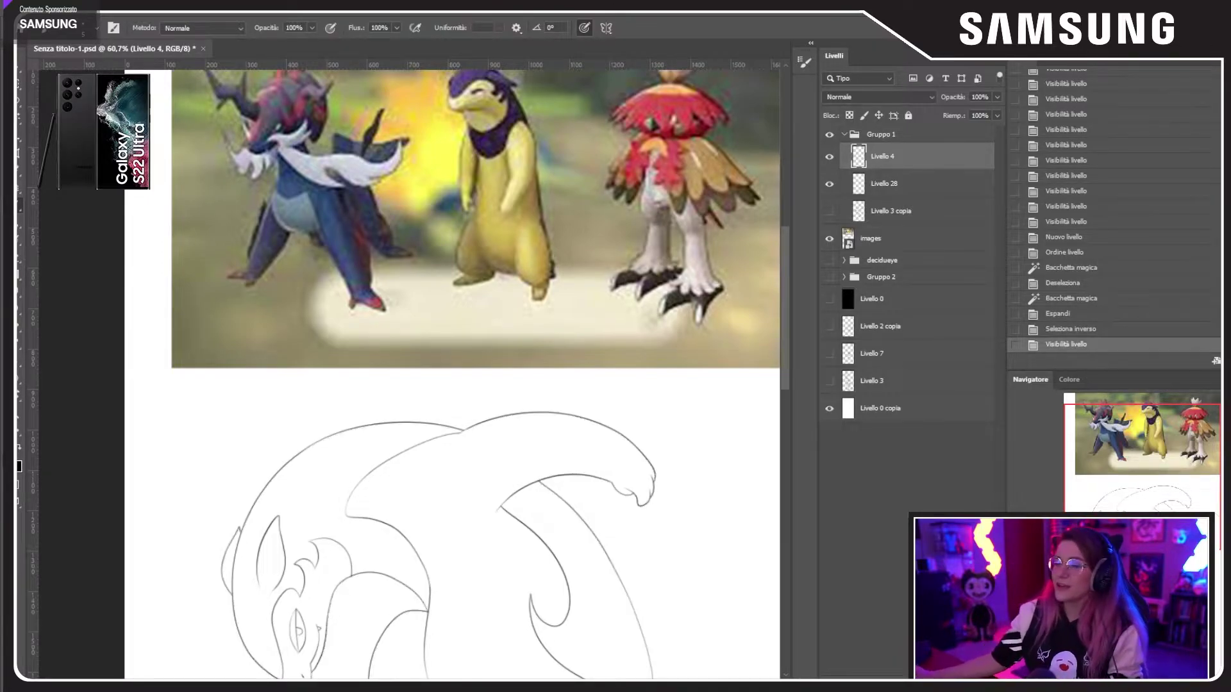
Step: Identify the empty layer under the line art, Livello 28, and fill the selected silhouette on it with pale yellow
left_click(829, 160)
left_click(828, 160)
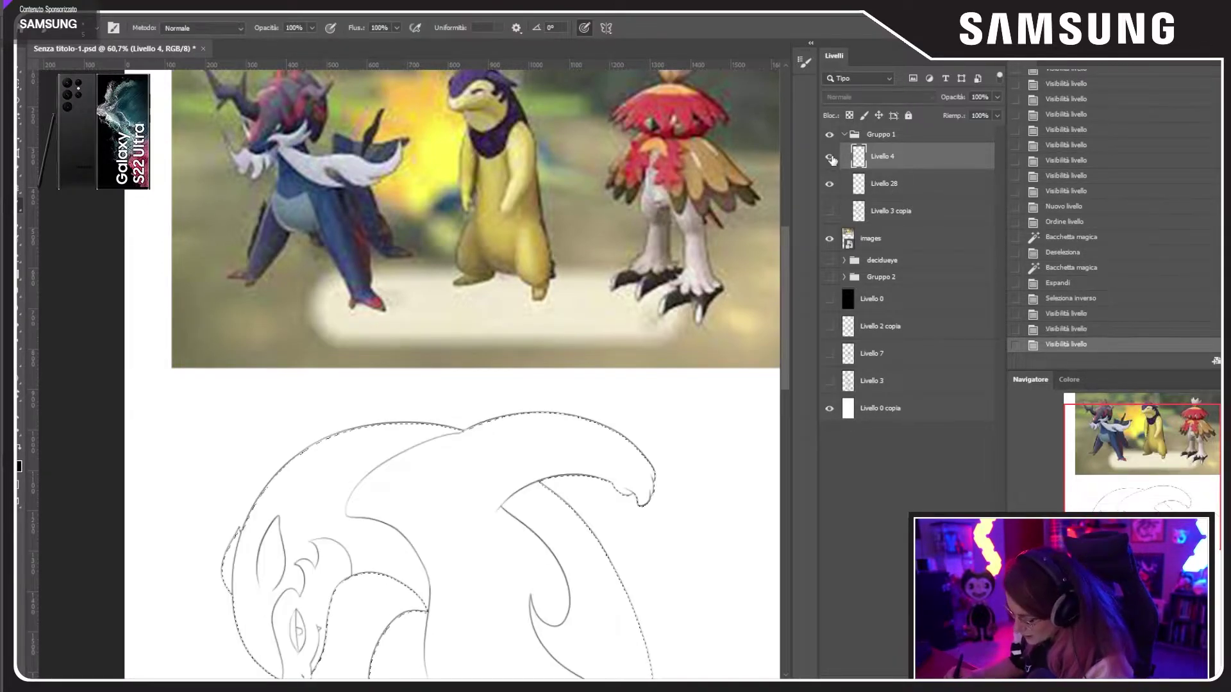
left_click(828, 184)
left_click(829, 184)
left_click(871, 186)
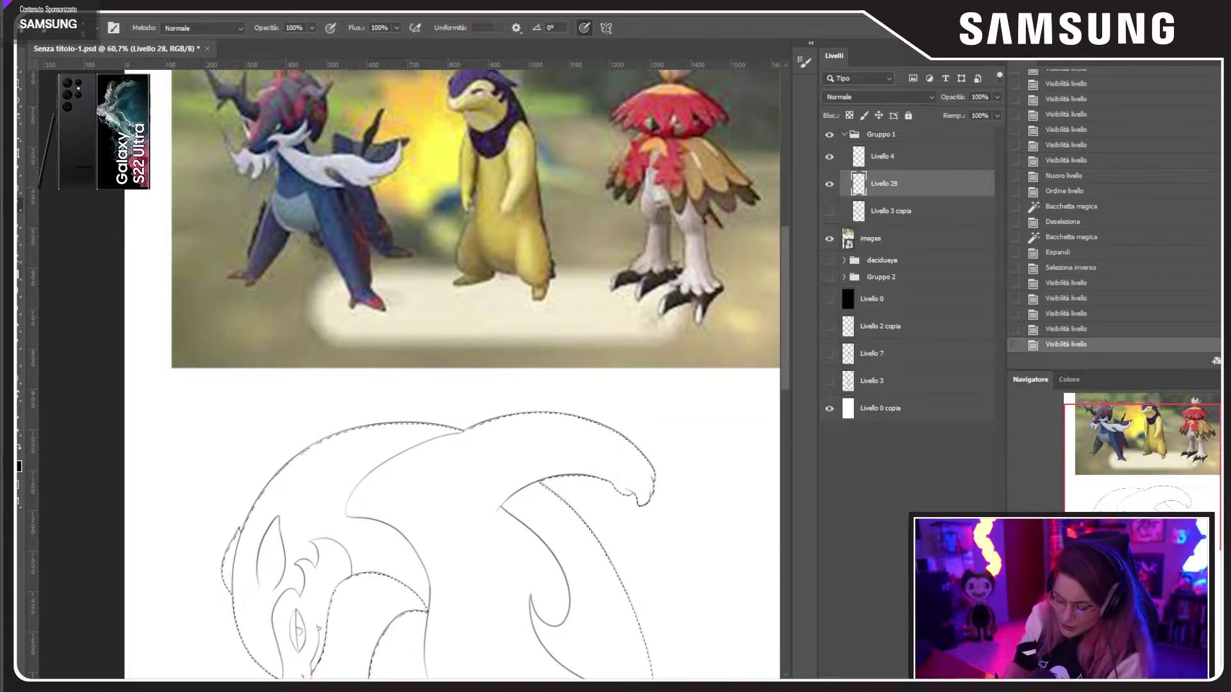
right_click(18, 276)
left_click(57, 277)
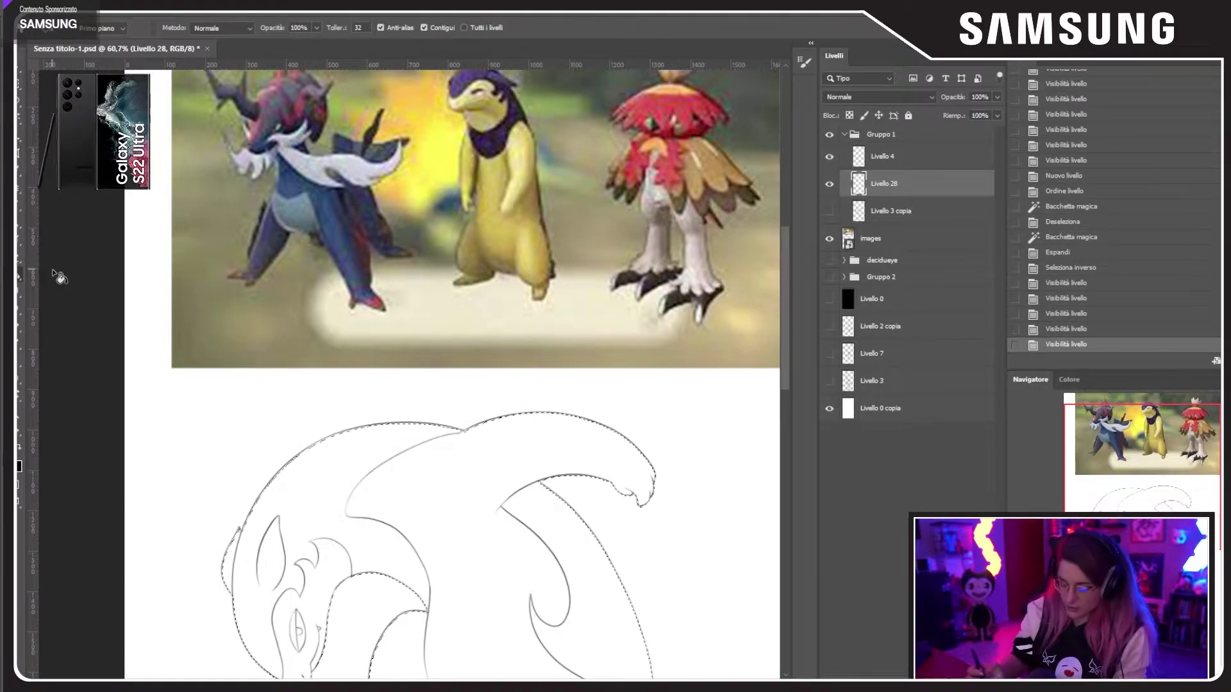
left_click(461, 546)
left_click_drag(621, 525, 593, 453)
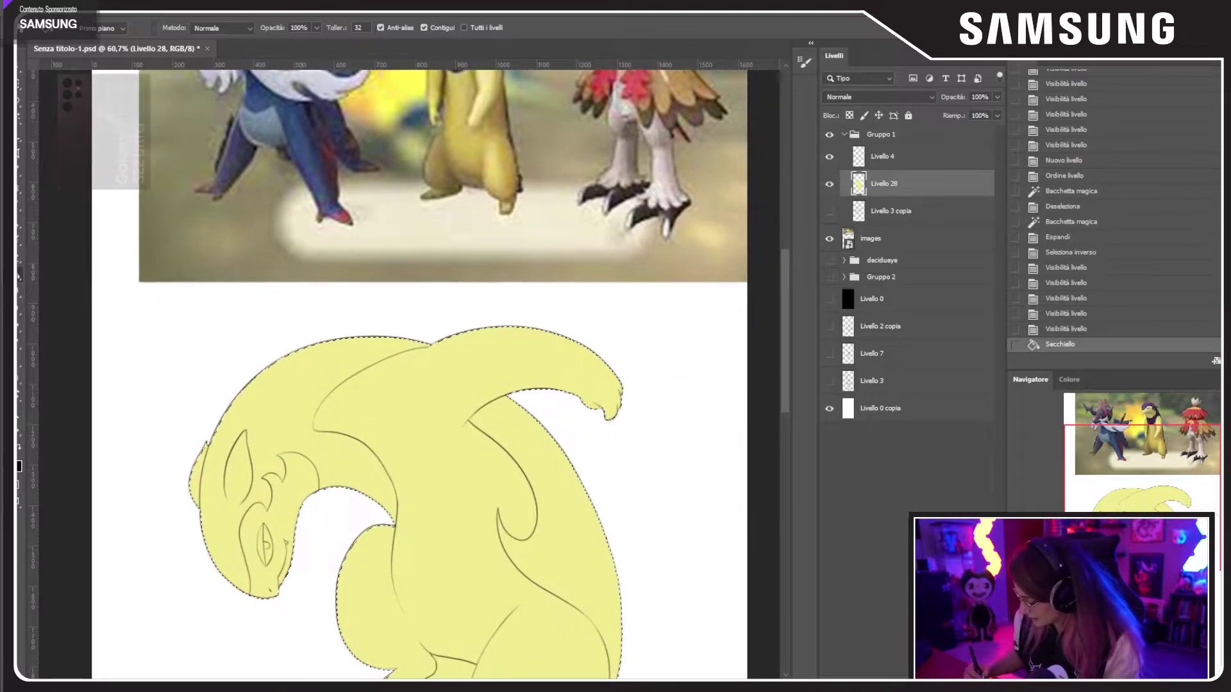
Step: Add a new layer above the yellow base and clip it to Livello 28
key("ctrl+shift+alt+n")
right_click(916, 186)
left_click(973, 385)
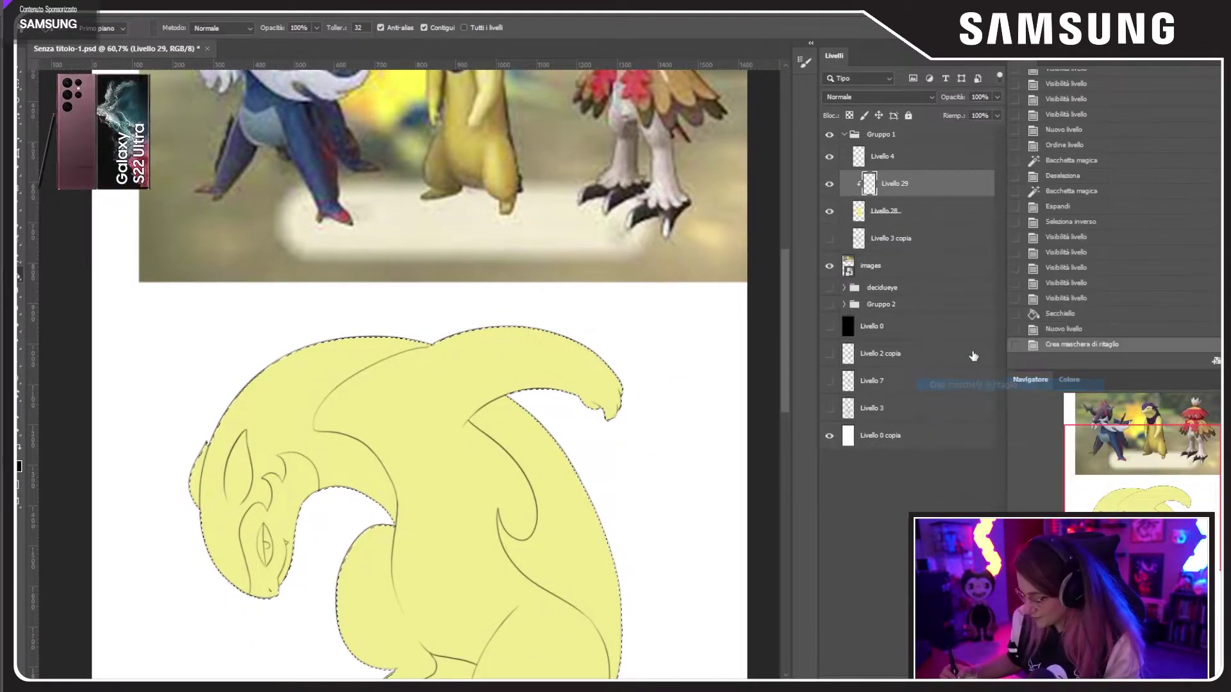
Step: Sample the dark purple of the middle creature in the reference image and enlarge the brush
key("b")
scroll(457, 85, "up", 3)
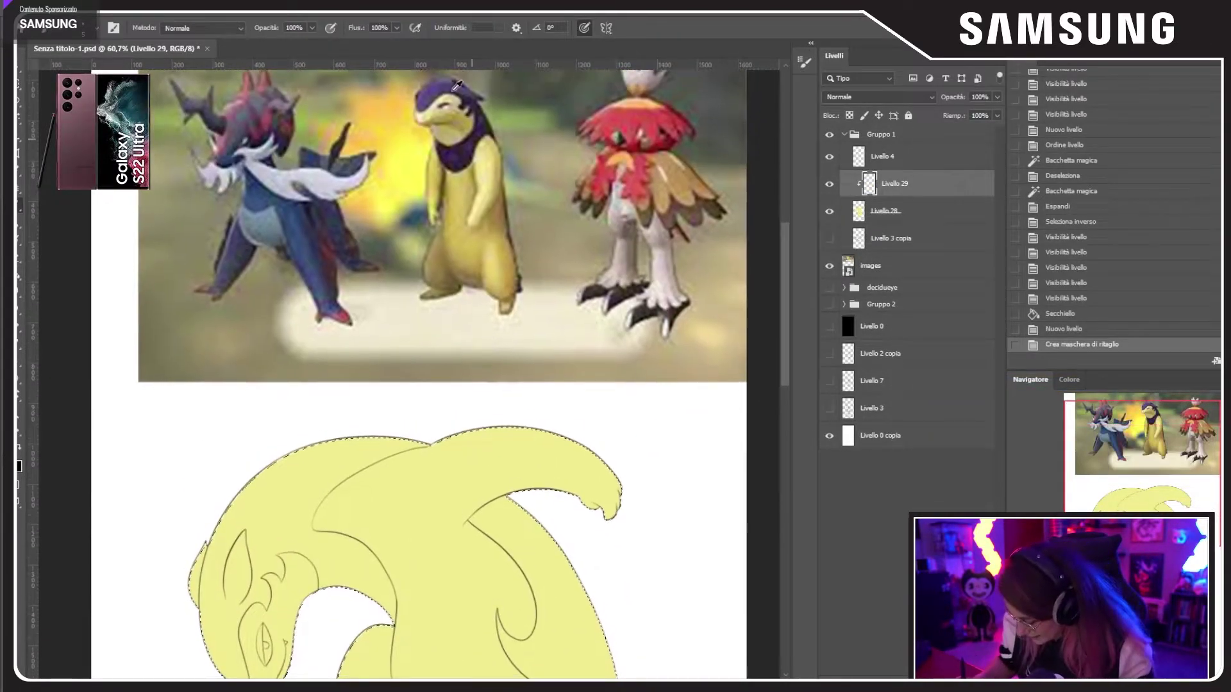
scroll(364, 436, "down", 5)
right_click(461, 329)
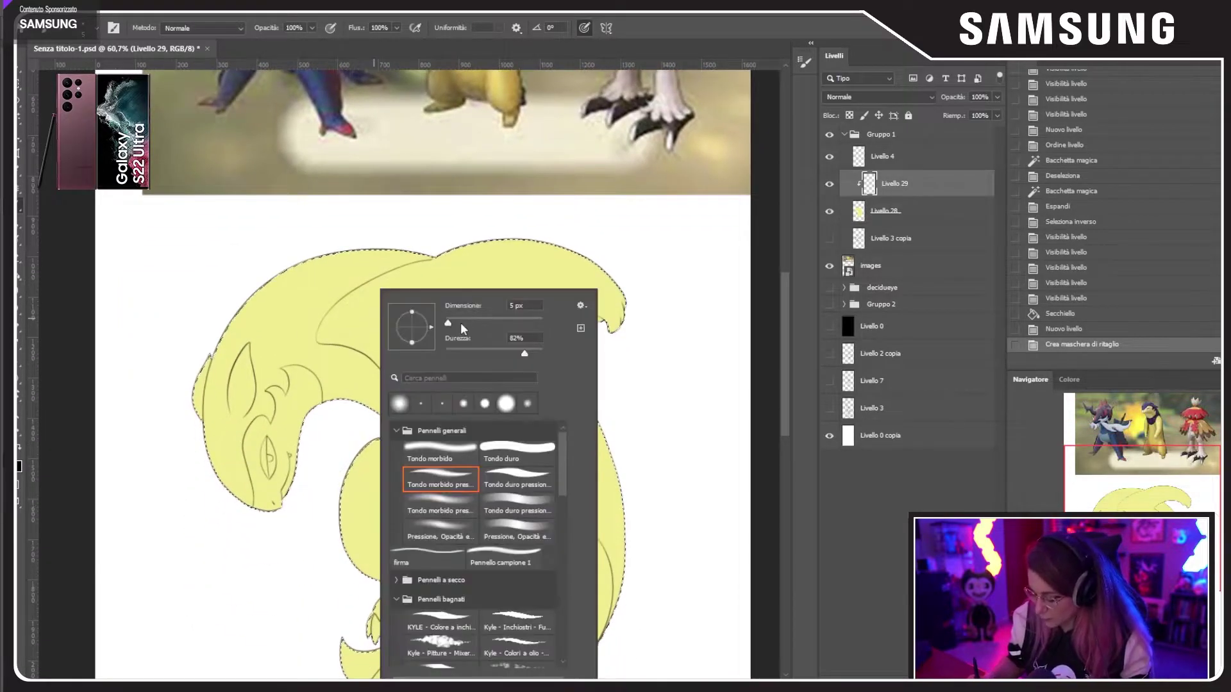
left_click(462, 323)
Step: Clear the silhouette selection and paint a first purple stroke along the back of the head on Livello 29
left_click(19, 84)
left_click(122, 256)
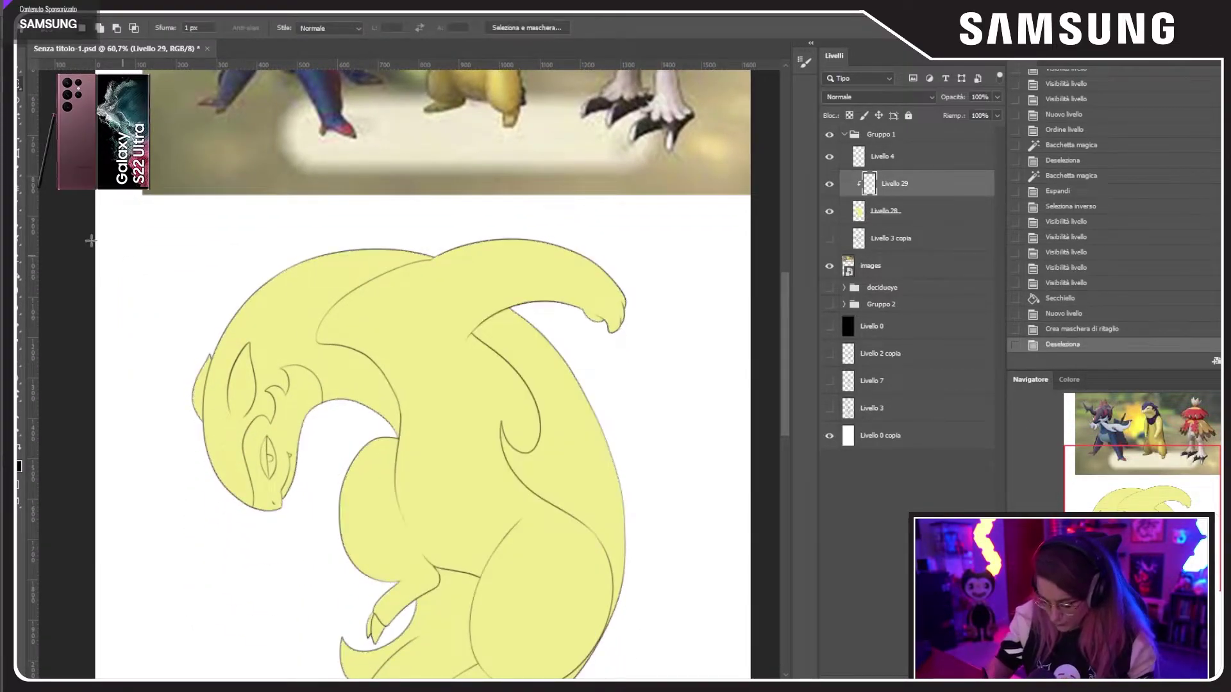
left_click(19, 207)
left_click_drag(211, 380, 218, 461)
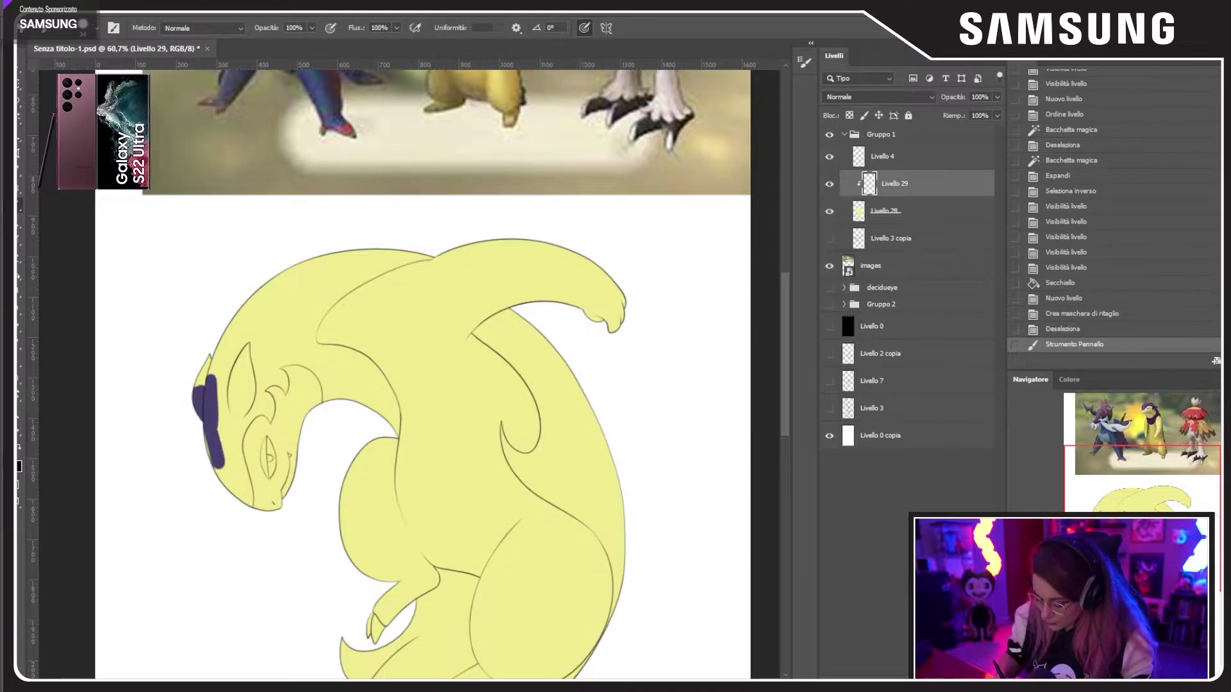
Step: Turn off Lazy Nezumi Pro's stroke smoothing and paint the creature's head and neck purple, leaving the muzzle yellow
left_click(66, 631)
left_click(129, 454)
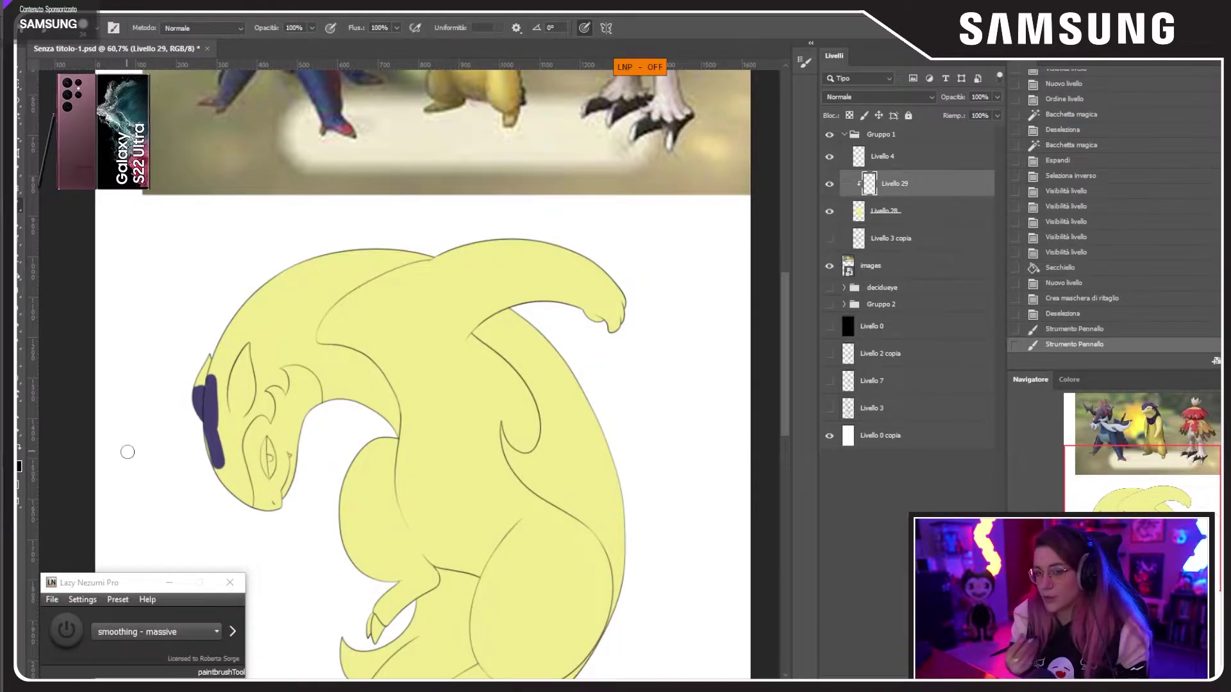
mouse_move(208, 457)
left_mouse_down()
mouse_move(257, 507)
mouse_move(205, 366)
mouse_move(247, 324)
mouse_move(299, 405)
mouse_move(320, 295)
mouse_move(340, 385)
mouse_move(302, 356)
left_mouse_up()
right_click(304, 314)
left_click_drag(383, 322, 388, 318)
left_click(260, 269)
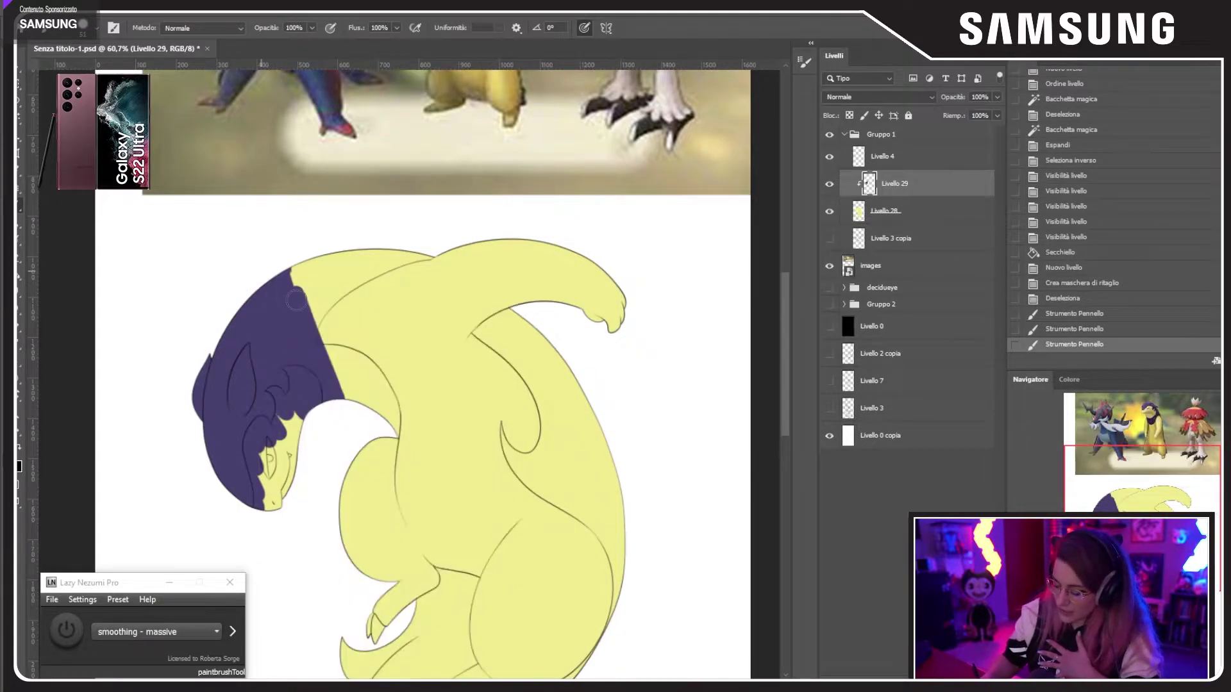
Step: Paint the upper back, the underside of the neck and the long outer back edge down to the hip purple
mouse_move(298, 276)
left_mouse_down()
mouse_move(338, 257)
mouse_move(378, 287)
mouse_move(393, 255)
mouse_move(427, 239)
left_mouse_up()
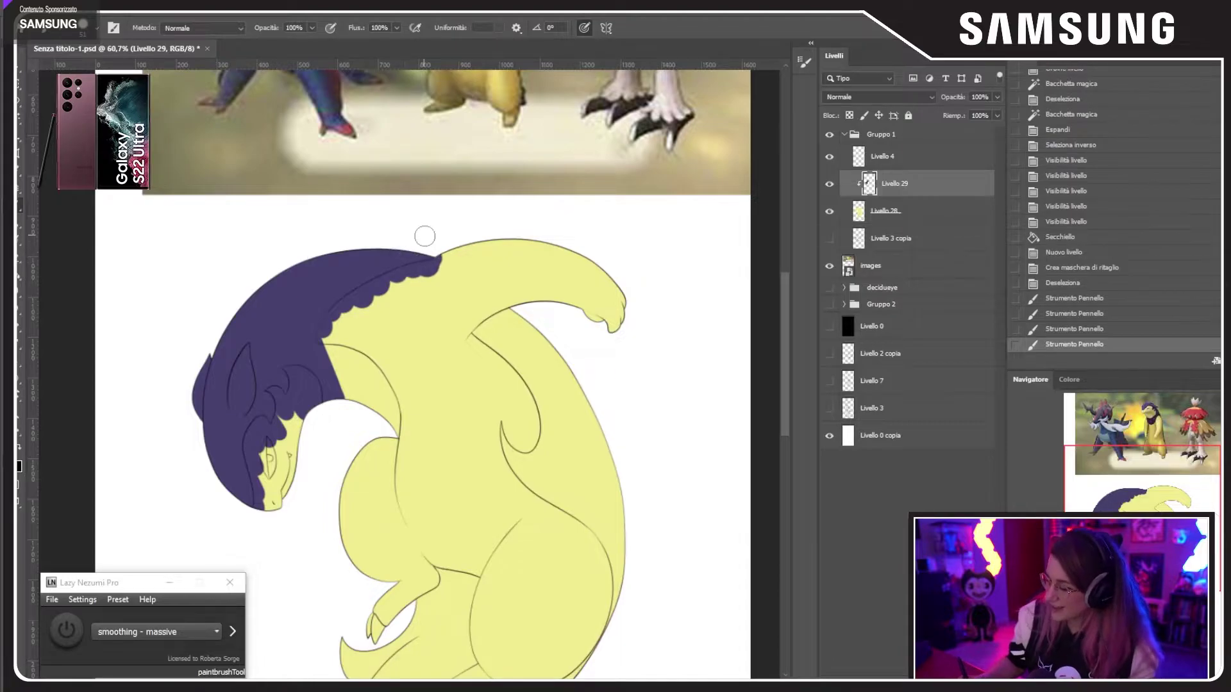
left_click_drag(470, 306, 467, 274)
mouse_move(320, 301)
left_mouse_down()
mouse_move(369, 384)
mouse_move(401, 410)
mouse_move(394, 356)
left_mouse_up()
mouse_move(477, 304)
left_mouse_down()
mouse_move(499, 318)
mouse_move(517, 367)
mouse_move(555, 331)
mouse_move(614, 423)
mouse_move(566, 426)
mouse_move(495, 380)
mouse_move(532, 469)
mouse_move(566, 468)
mouse_move(575, 399)
mouse_move(604, 442)
mouse_move(622, 541)
mouse_move(577, 604)
left_mouse_up()
scroll(567, 462, "down", 4)
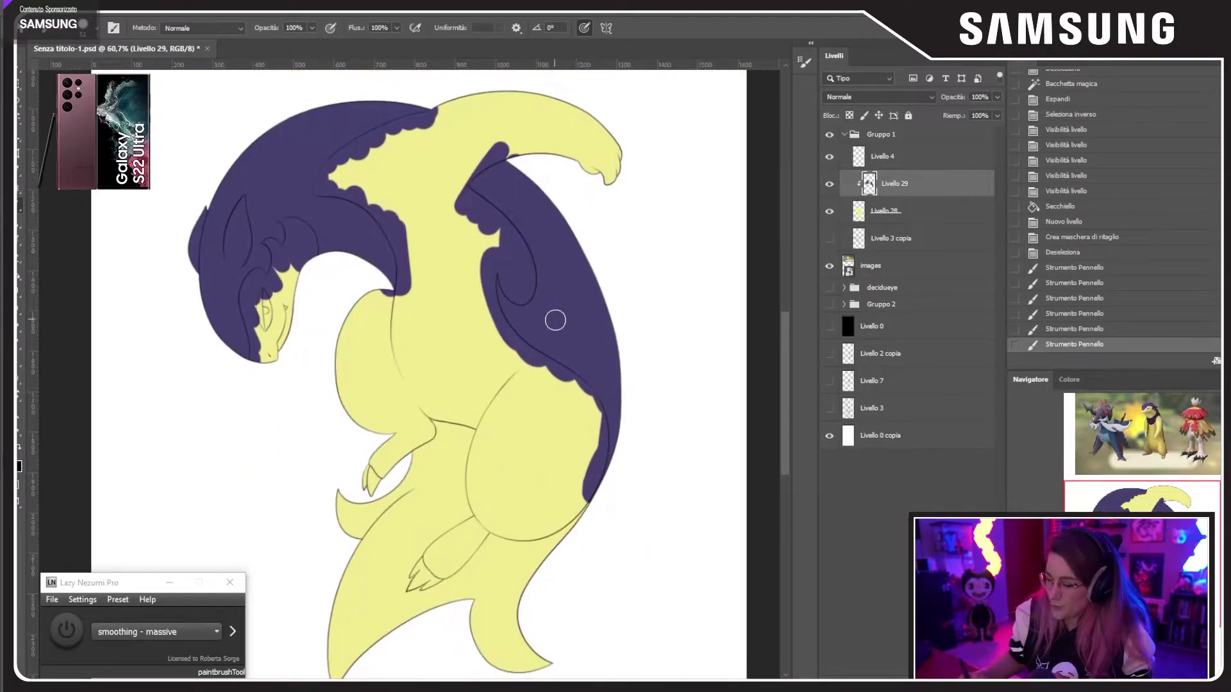
Step: Paint the tail end, lower body and area around the hind leg purple
scroll(531, 402, "down", 2)
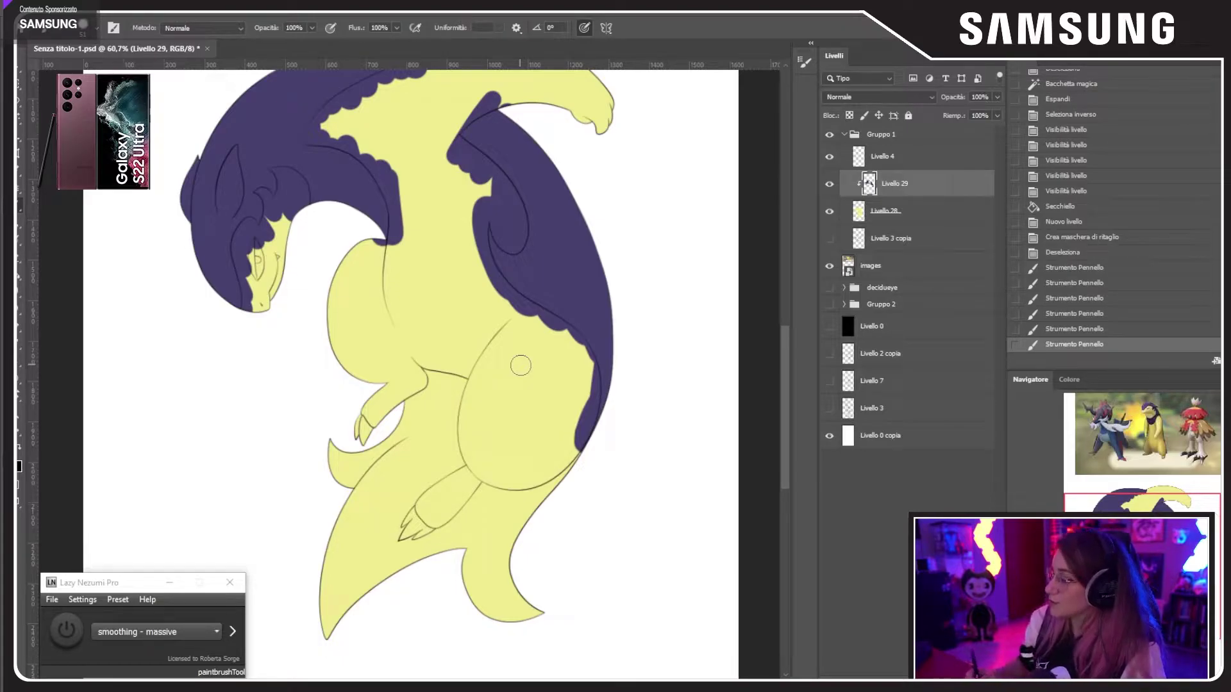
mouse_move(325, 434)
left_mouse_down()
mouse_move(346, 477)
mouse_move(442, 372)
mouse_move(463, 481)
mouse_move(459, 442)
left_mouse_up()
mouse_move(410, 474)
left_mouse_down()
mouse_move(346, 552)
mouse_move(333, 609)
mouse_move(442, 523)
mouse_move(526, 506)
mouse_move(487, 577)
mouse_move(506, 650)
mouse_move(506, 634)
left_mouse_up()
left_click_drag(476, 385, 486, 468)
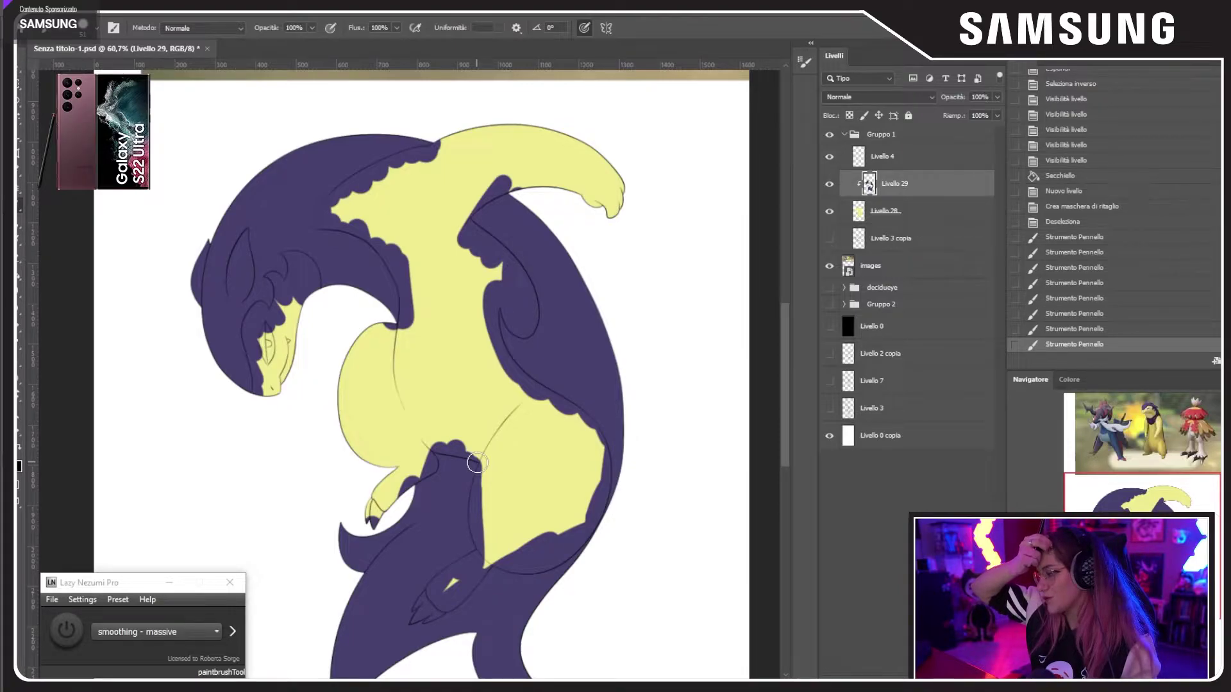
Step: Select the torso, face and eye areas enclosed by the Livello 4 line art with the Magic Wand
scroll(409, 375, "up", 7)
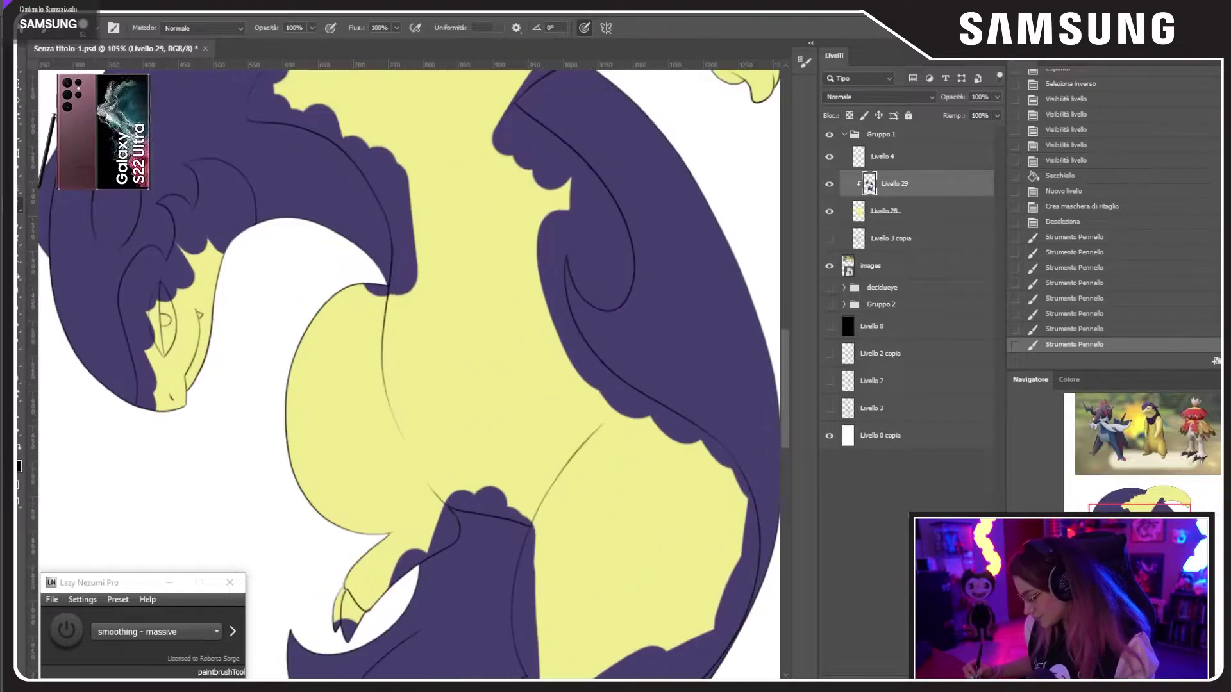
left_click(20, 110)
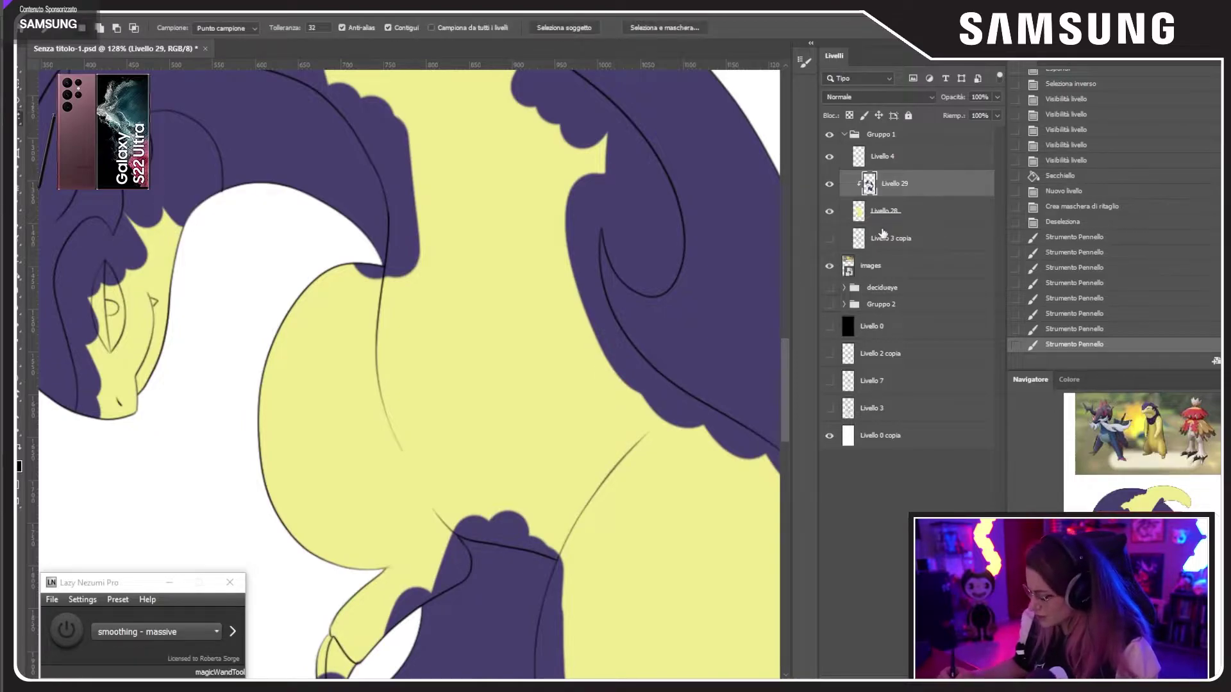
left_click(883, 215)
left_click(889, 160)
left_click(483, 230)
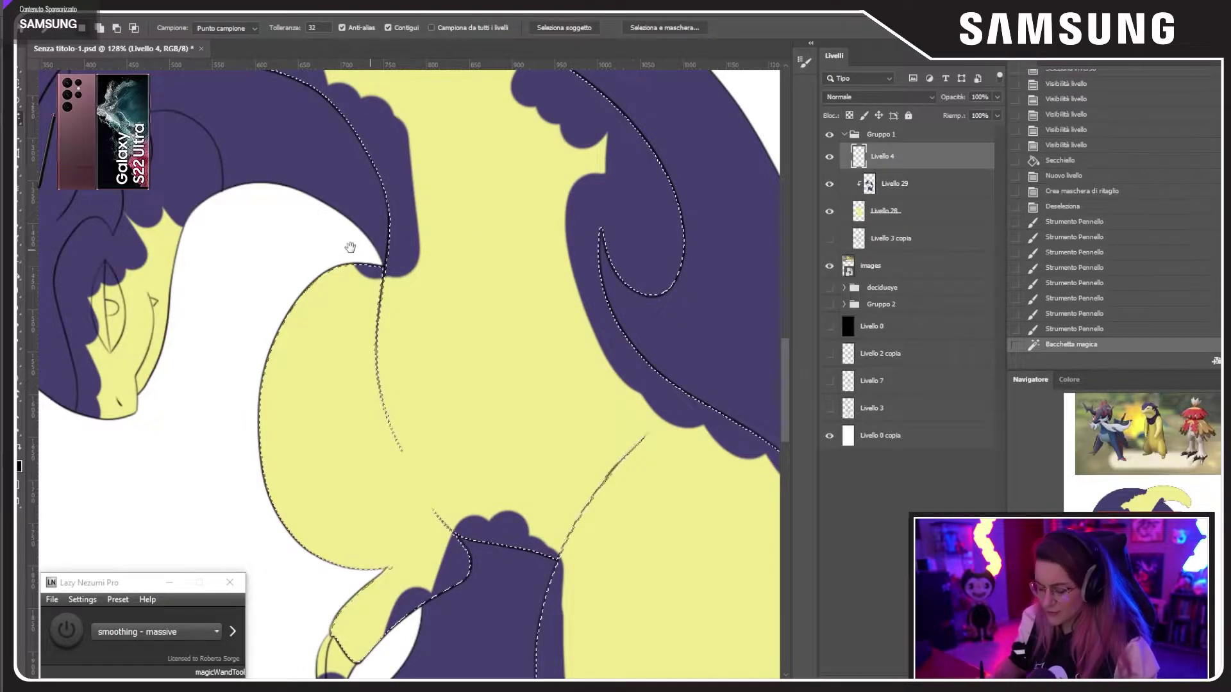
left_click_drag(352, 241, 408, 354)
left_click(272, 385, "shift")
left_click(206, 435, "shift")
left_click(190, 441, "shift")
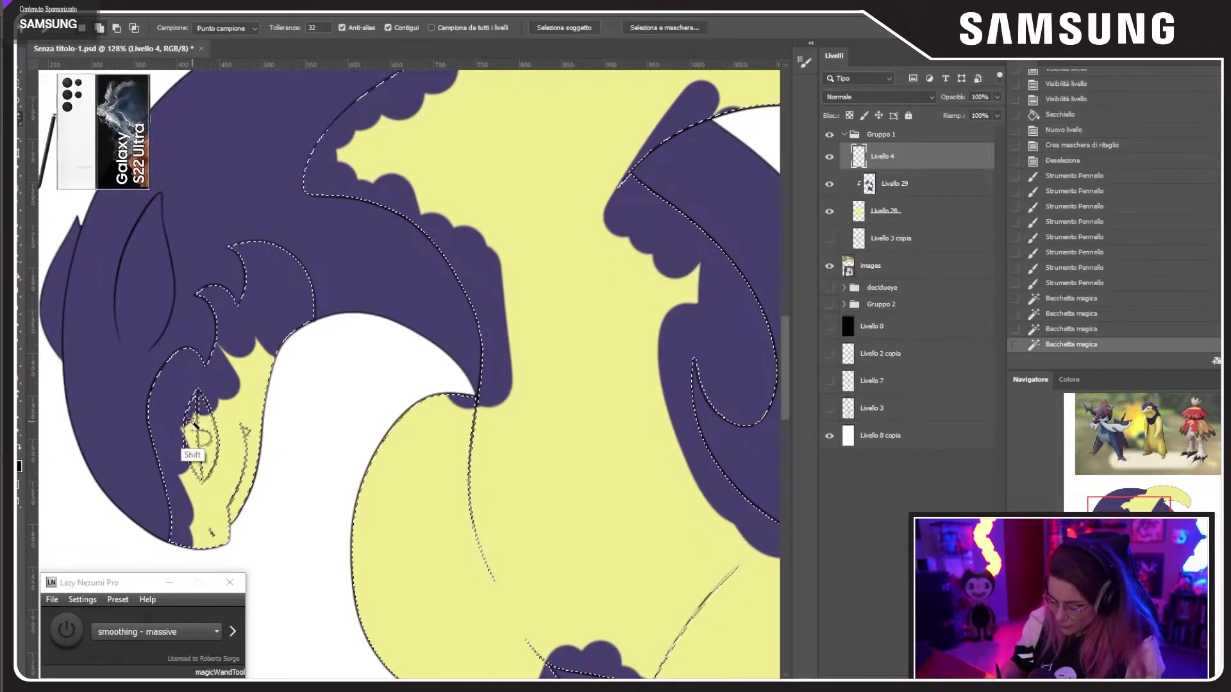
Step: Add the hind foot and the claws of the hand and foot to the Magic Wand selection
left_click_drag(579, 476, 529, 315)
left_click_drag(606, 498, 467, 320)
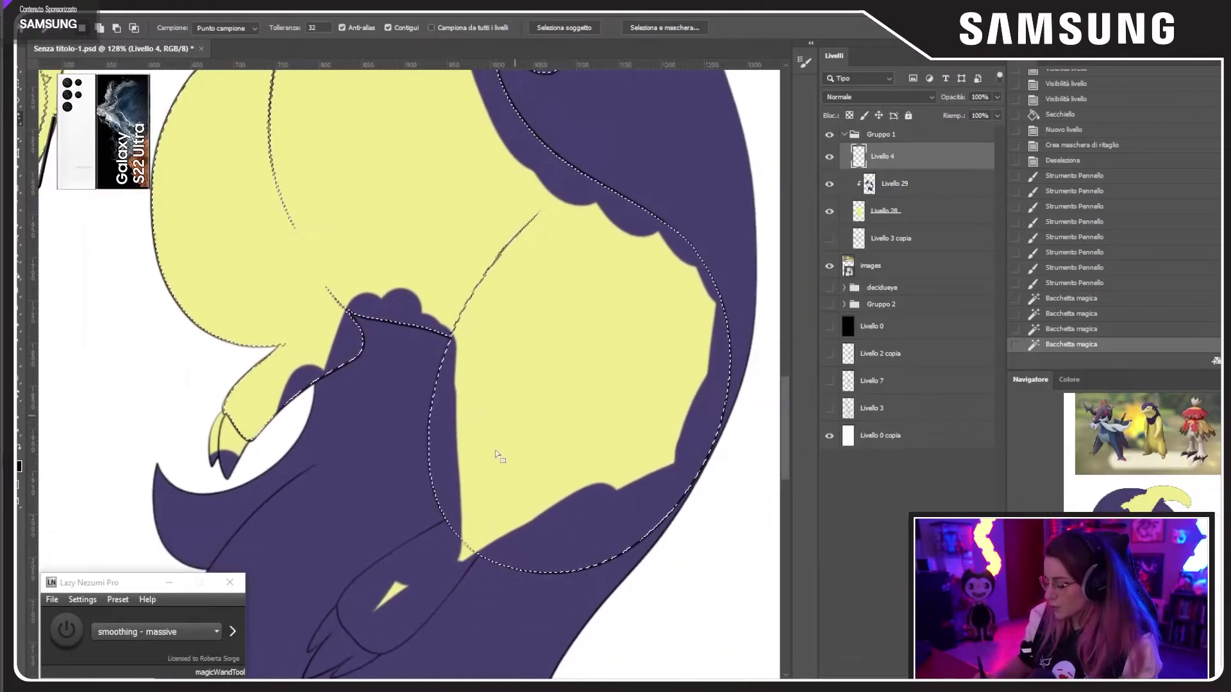
left_click(448, 564, "shift")
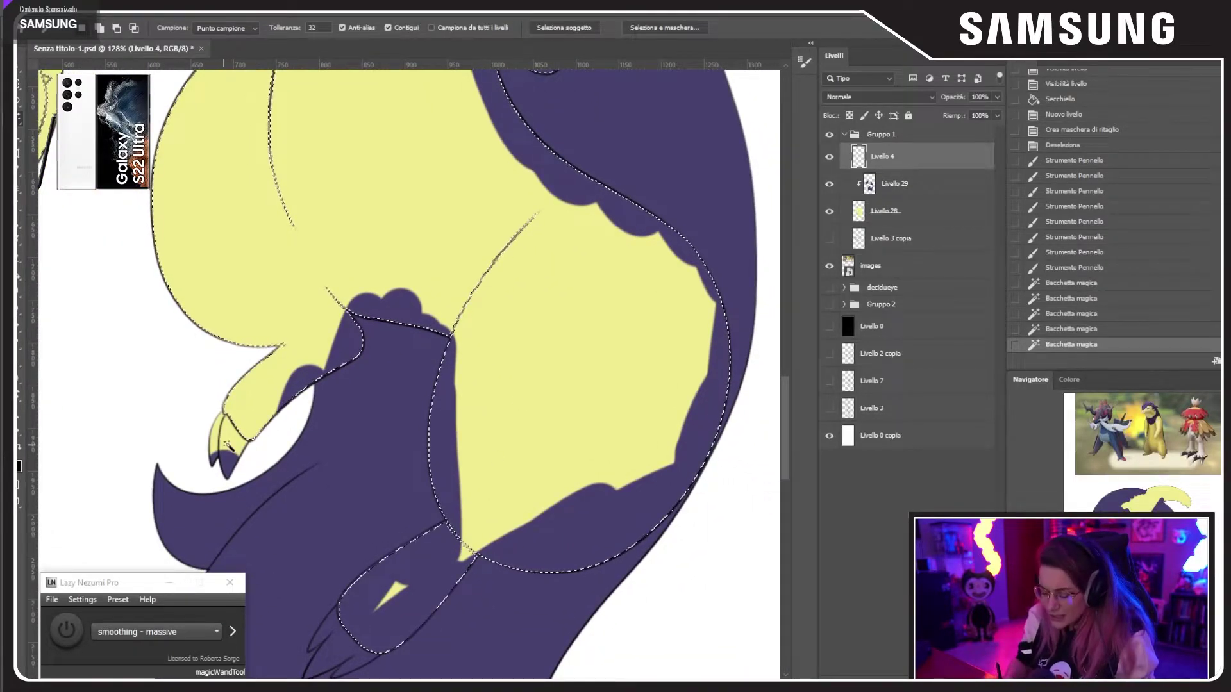
left_click(226, 467, "shift")
left_click(215, 448, "shift")
left_click(327, 644, "shift")
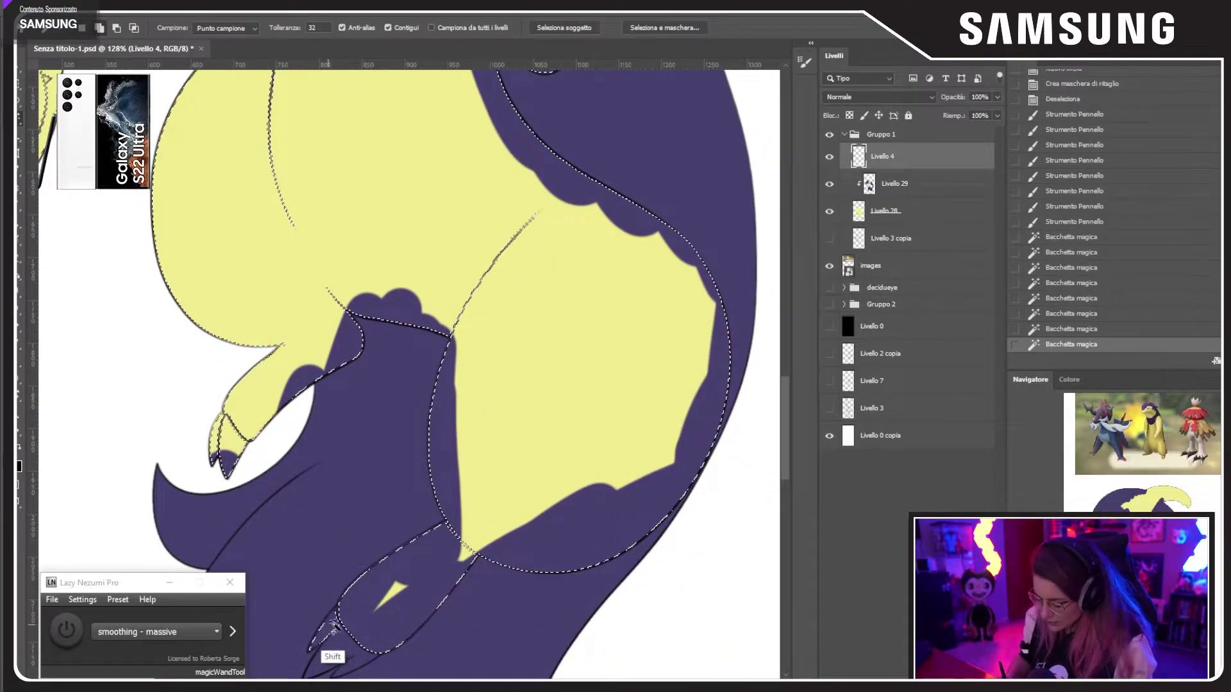
left_click(333, 651, "shift")
left_click(355, 663, "shift")
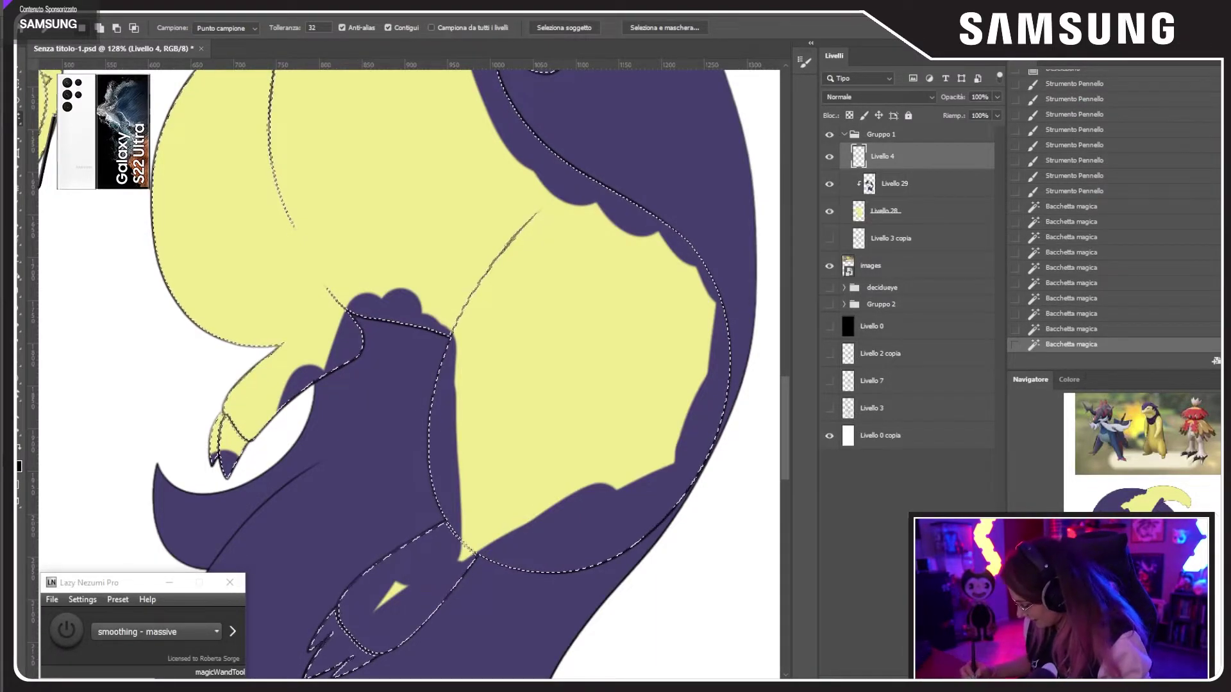
Step: Expand the selection of the light areas so it reaches under the line art
key("ctrl+minus")
scroll(401, 368, "up", 2)
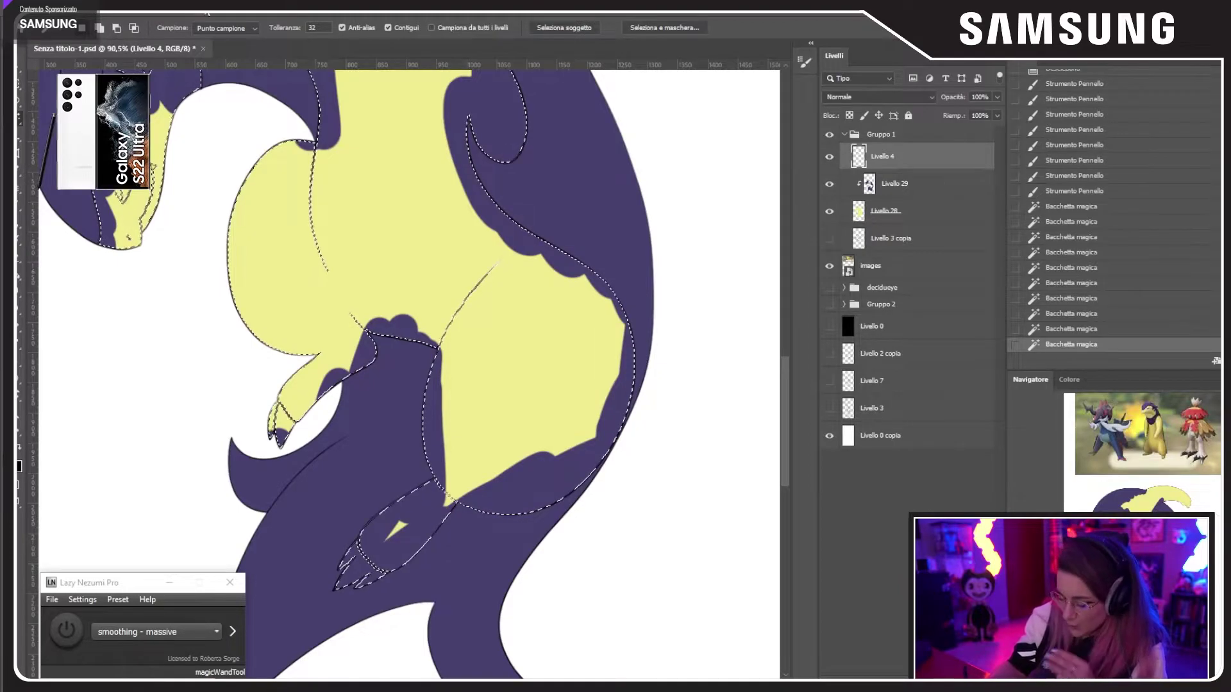
left_click(193, 9)
mouse_move(277, 206)
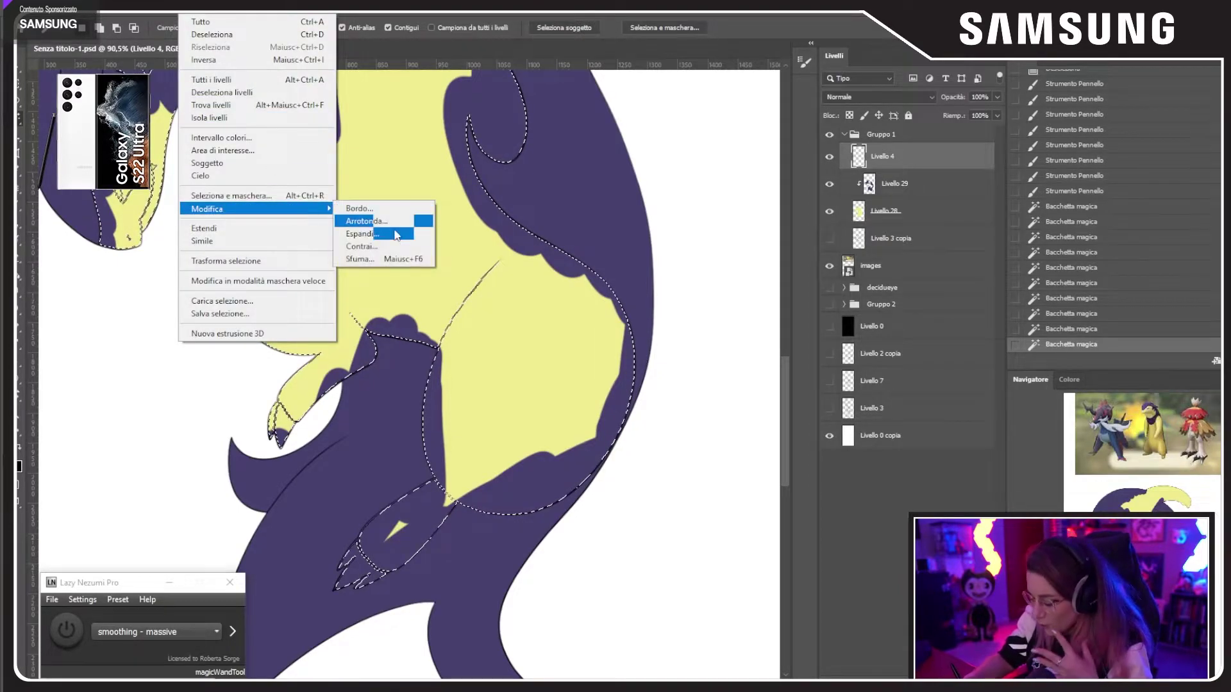
left_click(397, 235)
left_click(564, 511)
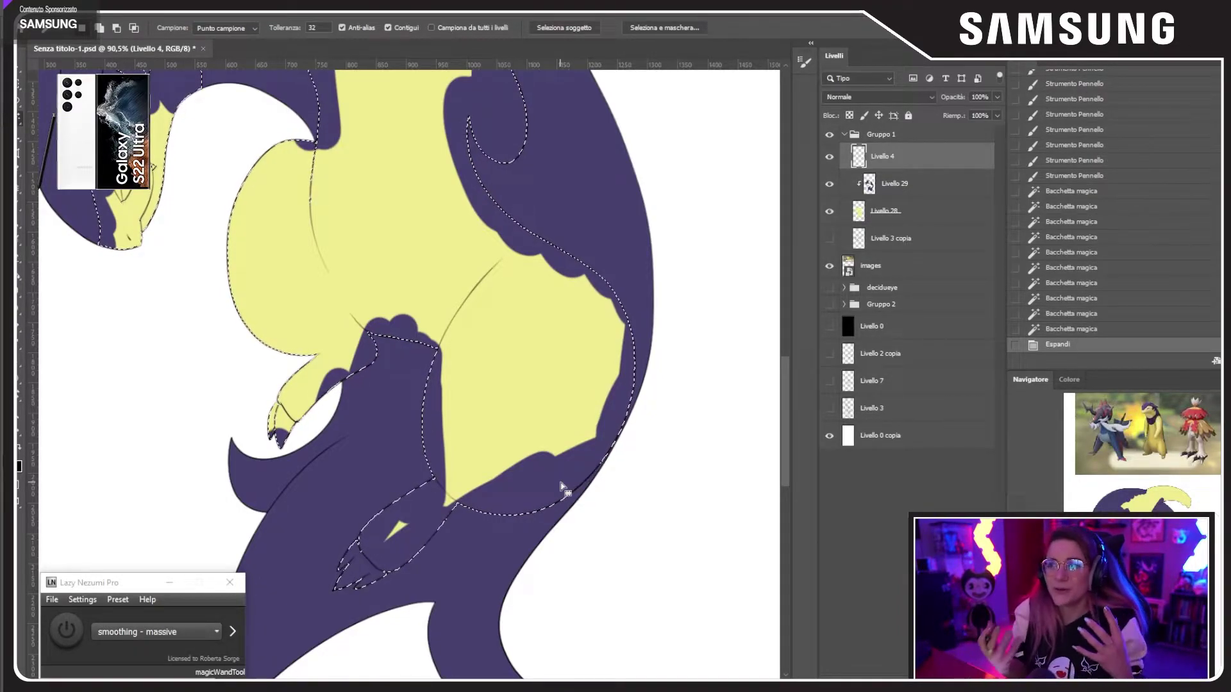
Step: Return to the purple layer, Livello 29, with the Brush tool
left_click(896, 192)
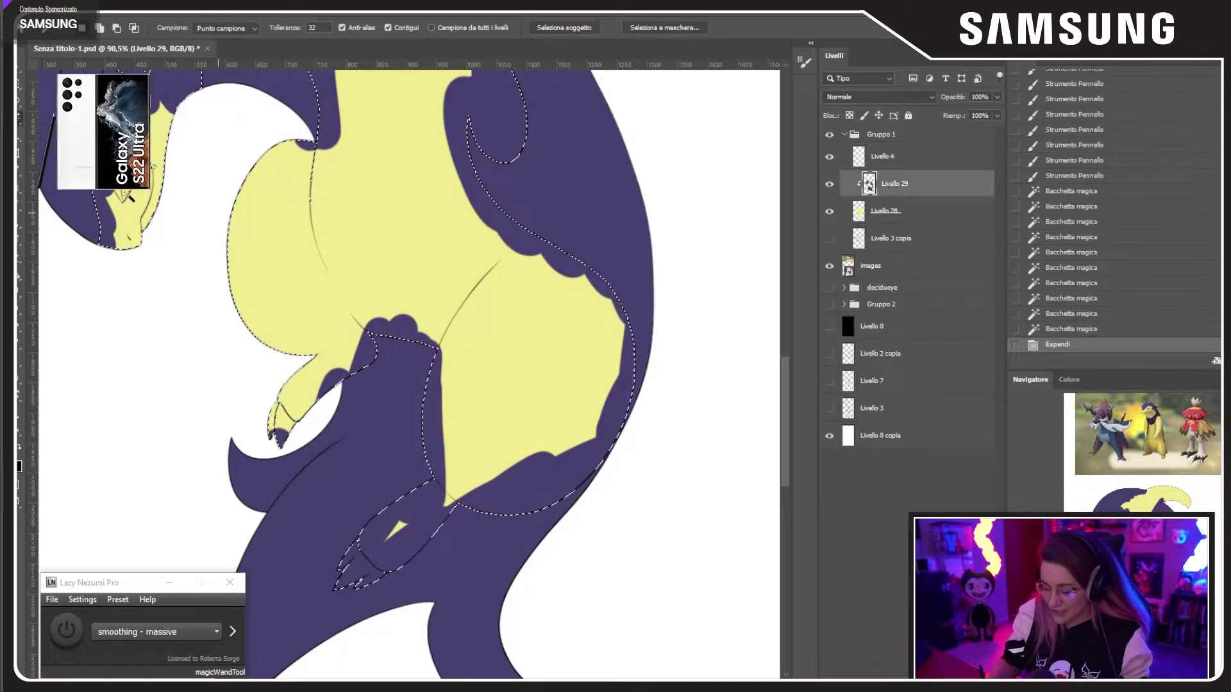
left_click(18, 203)
left_click_drag(256, 201, 314, 361)
mouse_move(513, 297)
left_mouse_down()
mouse_move(500, 365)
mouse_move(508, 225)
left_mouse_up()
scroll(580, 352, "down", 3)
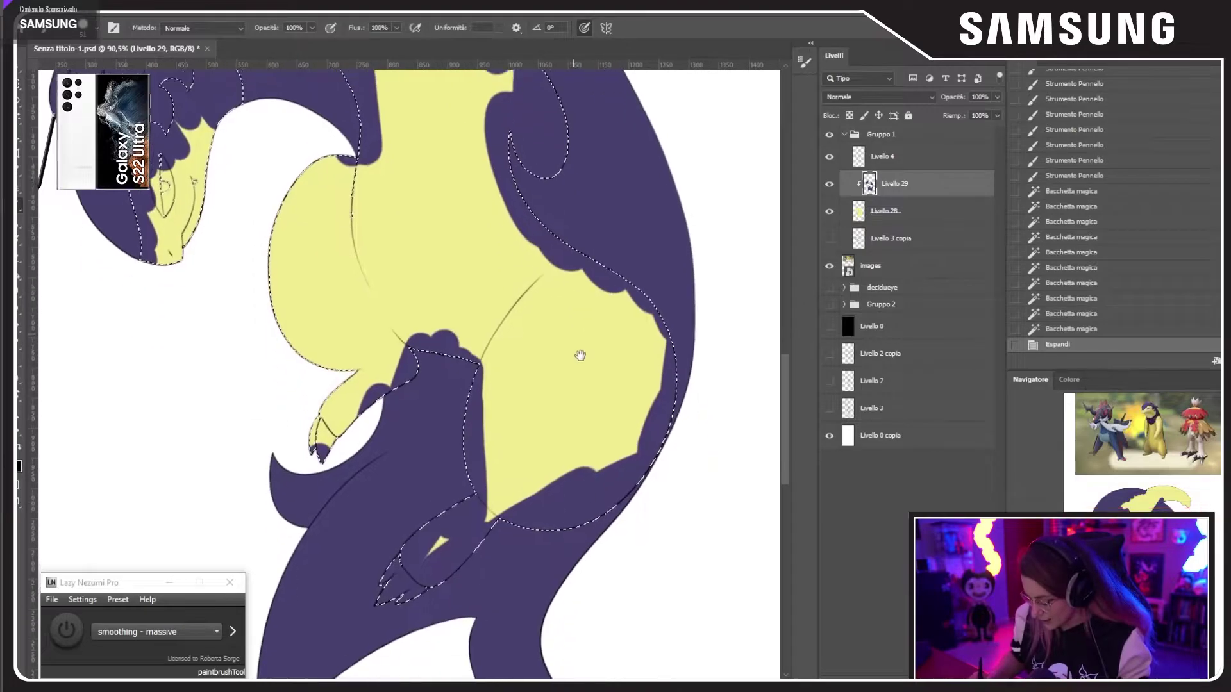
left_click(192, 6)
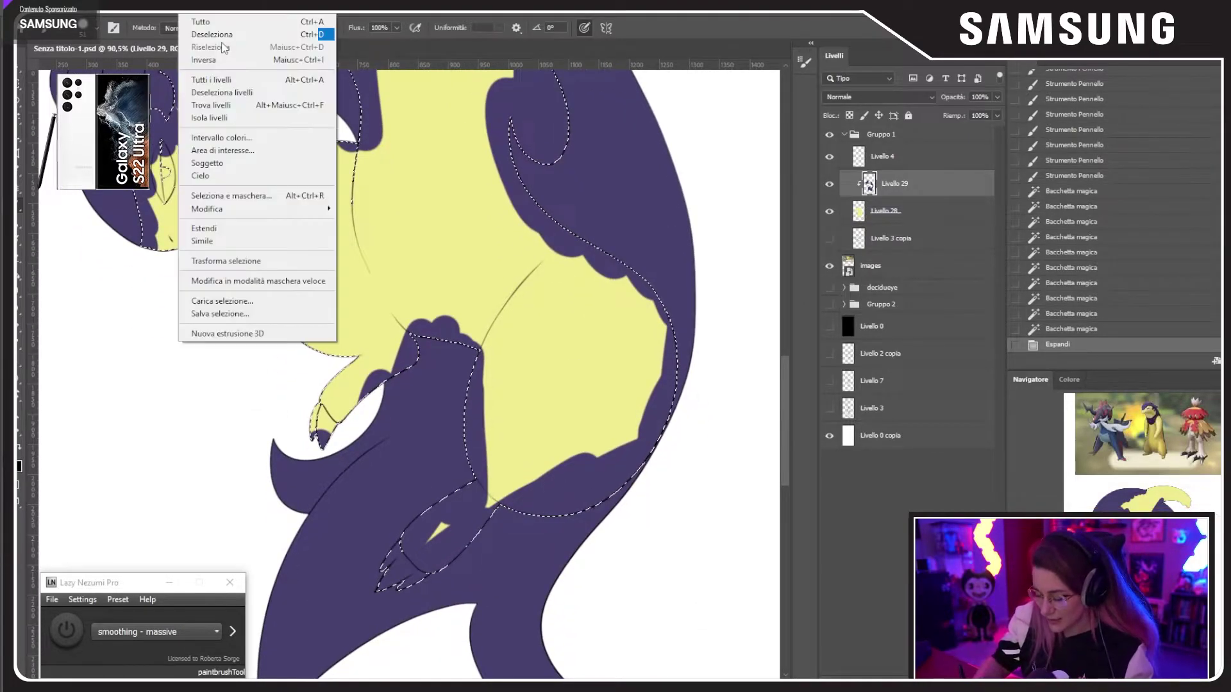
left_click(231, 59)
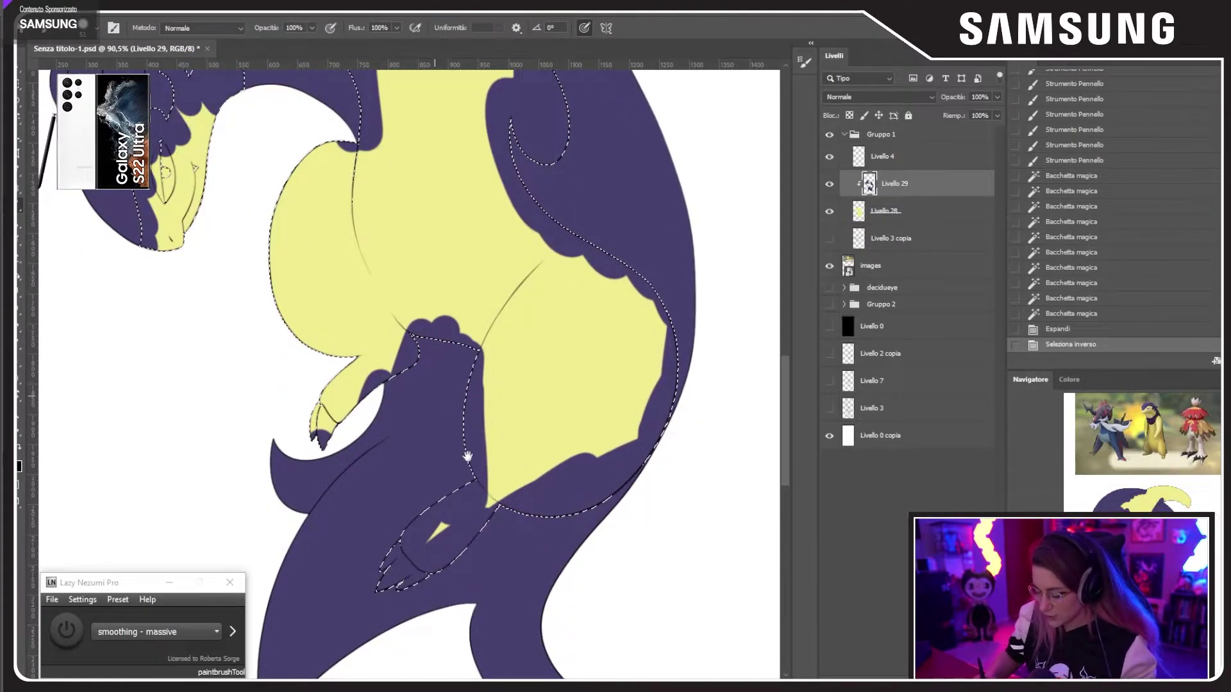
left_click_drag(468, 456, 544, 639)
mouse_move(216, 416)
left_mouse_down()
mouse_move(214, 309)
mouse_move(242, 354)
left_mouse_up()
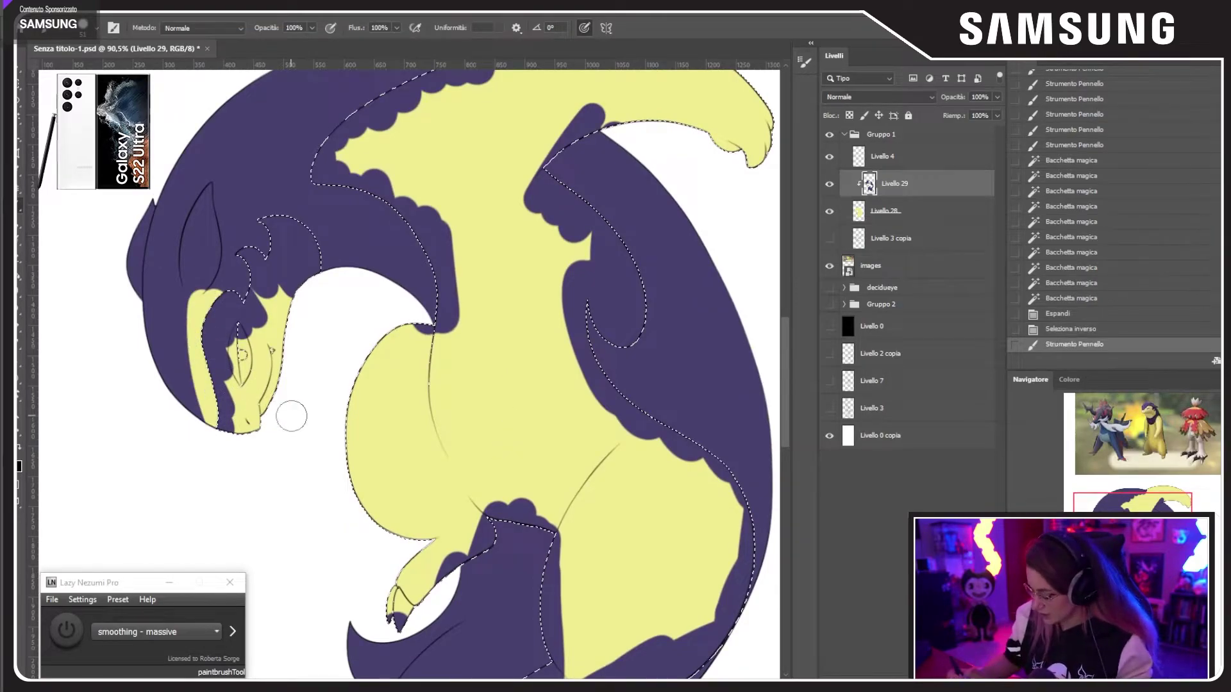
key("ctrl+z")
left_click(215, 8)
left_click(230, 62)
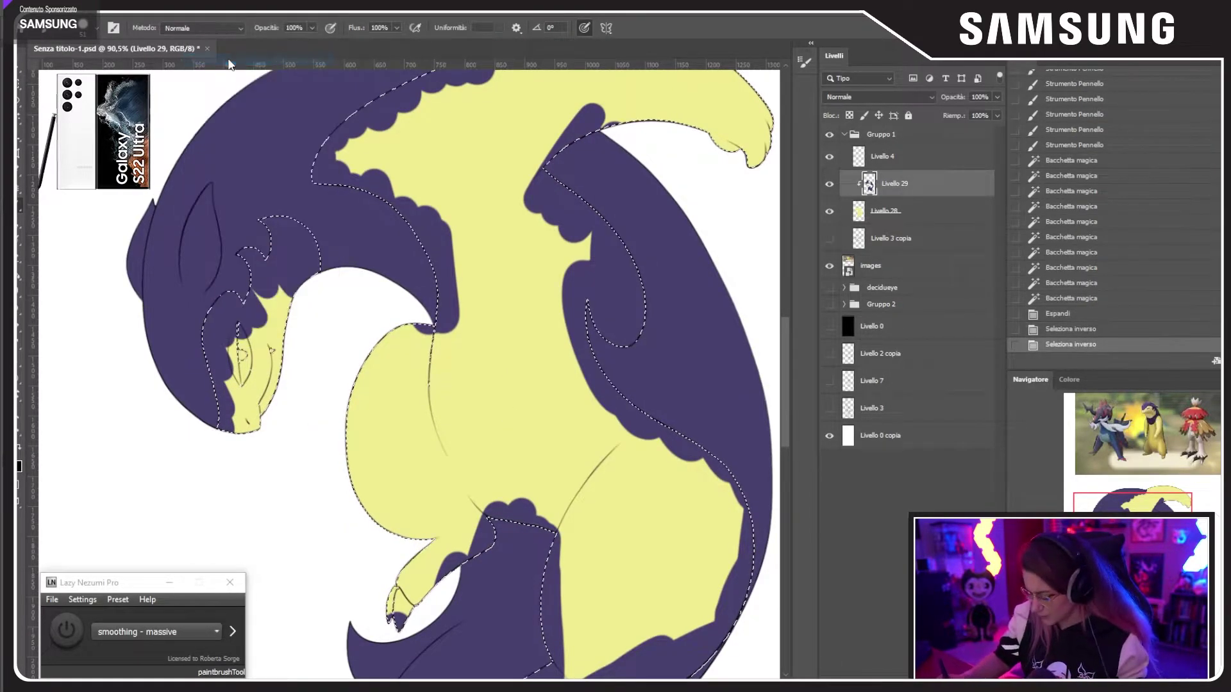
Step: Paint the raised arm, face and chest areas yellow inside the selection, covering the purple that overlaps them
mouse_move(230, 384)
left_mouse_down()
mouse_move(274, 395)
mouse_move(278, 329)
mouse_move(255, 226)
mouse_move(277, 178)
mouse_move(393, 236)
mouse_move(416, 180)
mouse_move(414, 61)
mouse_move(528, 161)
mouse_move(564, 171)
mouse_move(643, 41)
mouse_move(692, 100)
left_mouse_up()
left_click_drag(598, 277, 581, 354)
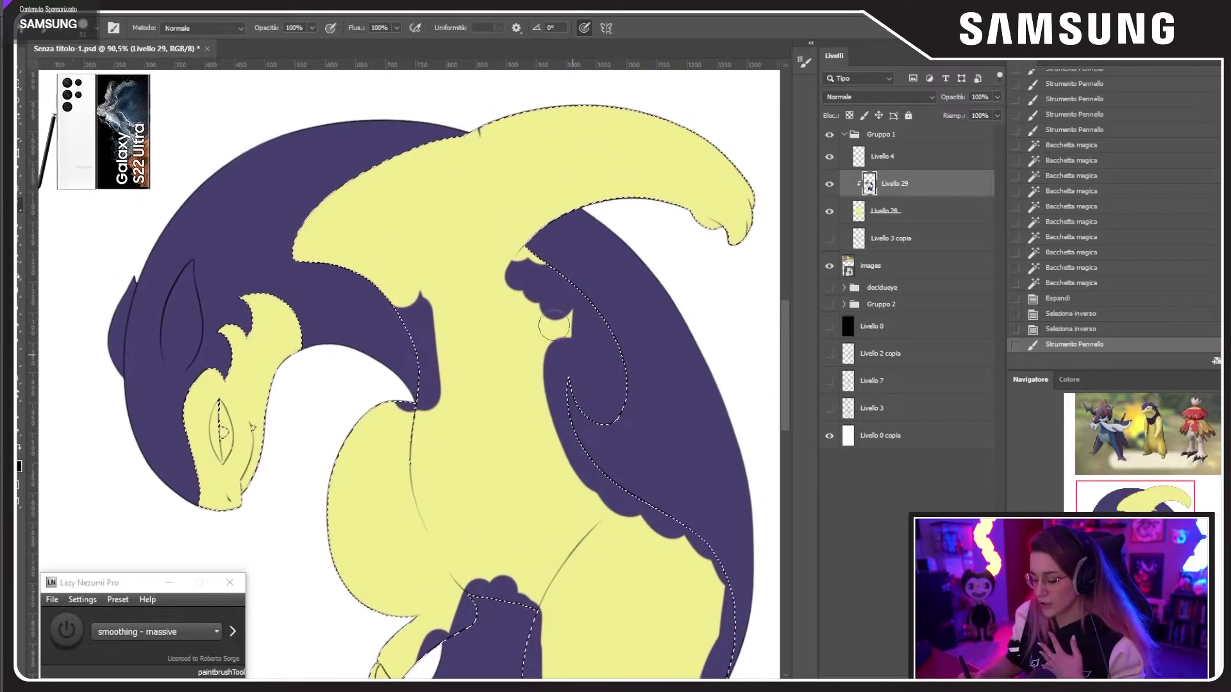
mouse_move(424, 266)
left_mouse_down()
mouse_move(397, 390)
mouse_move(585, 194)
mouse_move(415, 359)
left_mouse_up()
left_click_drag(509, 452, 499, 378)
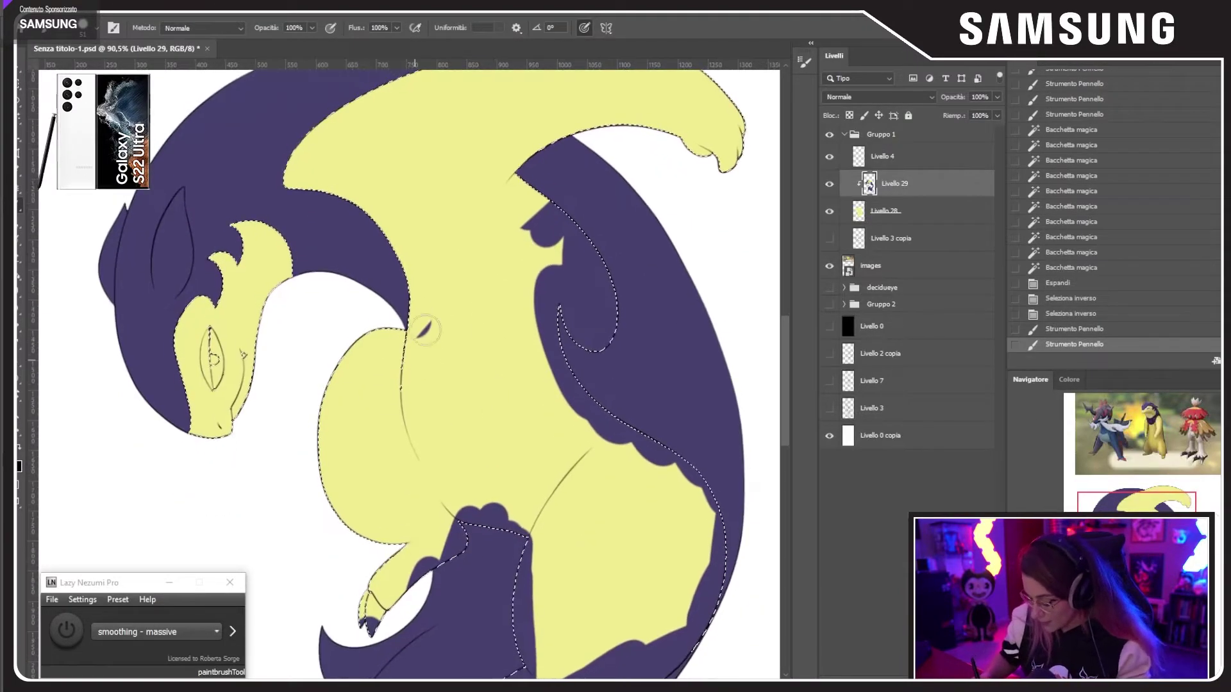
left_click_drag(428, 327, 396, 440)
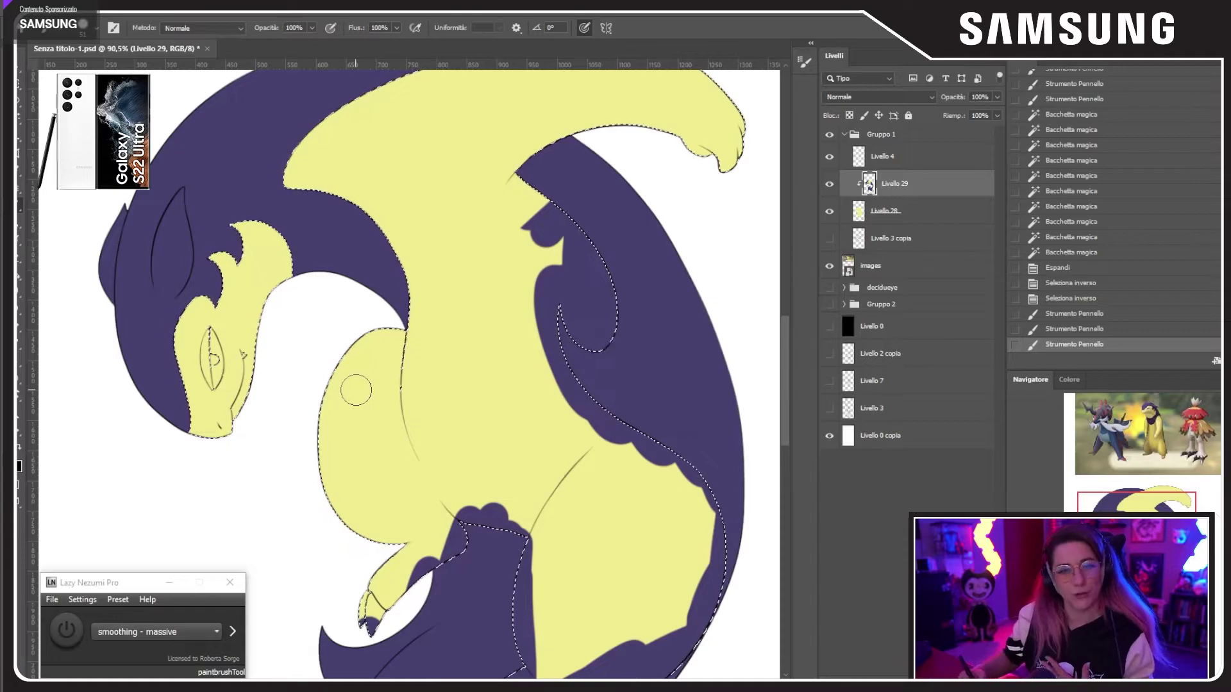
Step: Paint the back edge, thigh, hand and foot yellow inside the selection, and clear the selection
mouse_move(500, 179)
left_mouse_down()
mouse_move(591, 343)
mouse_move(631, 360)
mouse_move(618, 333)
mouse_move(540, 310)
mouse_move(709, 522)
left_mouse_up()
left_click_drag(649, 438, 600, 296)
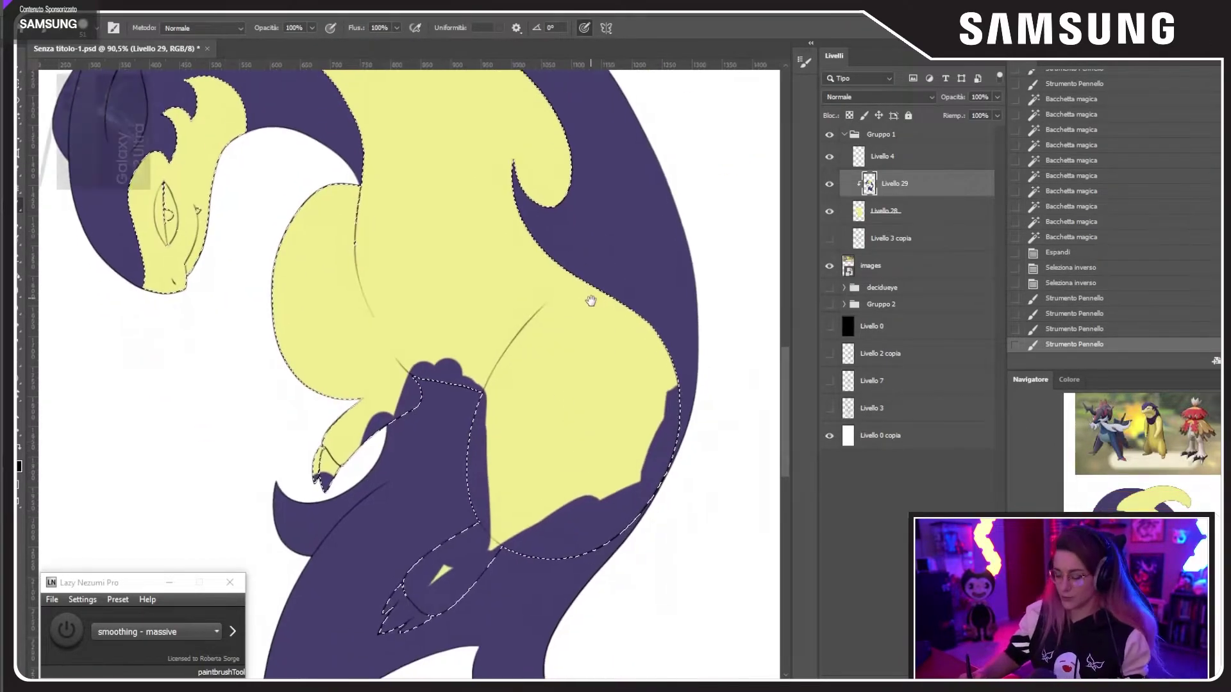
mouse_move(317, 487)
left_mouse_down()
mouse_move(522, 312)
mouse_move(379, 568)
mouse_move(522, 489)
mouse_move(742, 403)
mouse_move(713, 460)
left_mouse_up()
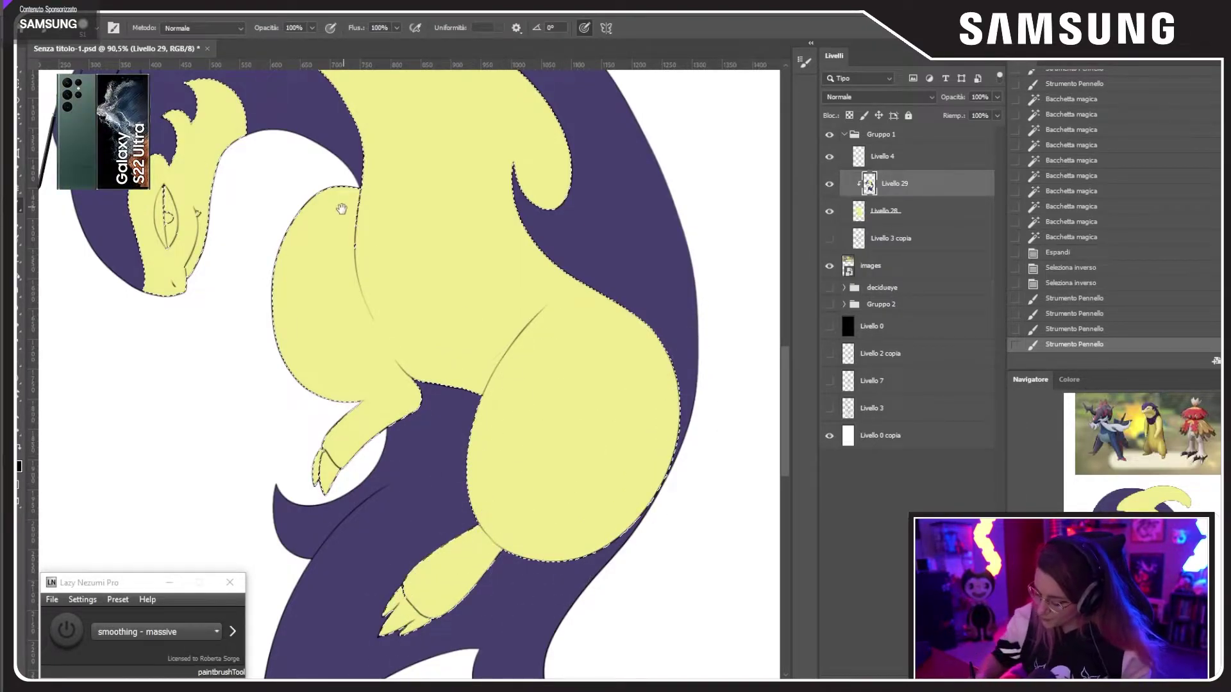
left_click_drag(312, 196, 389, 332)
key("m")
left_click(637, 260)
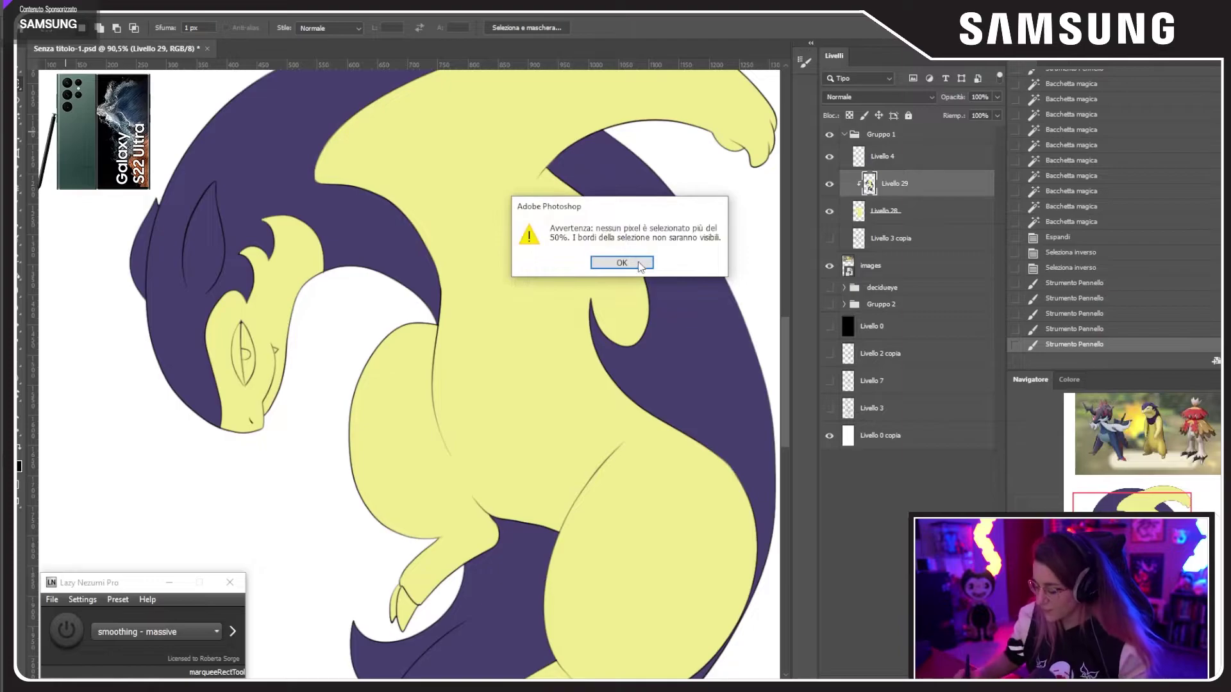
left_click(638, 262)
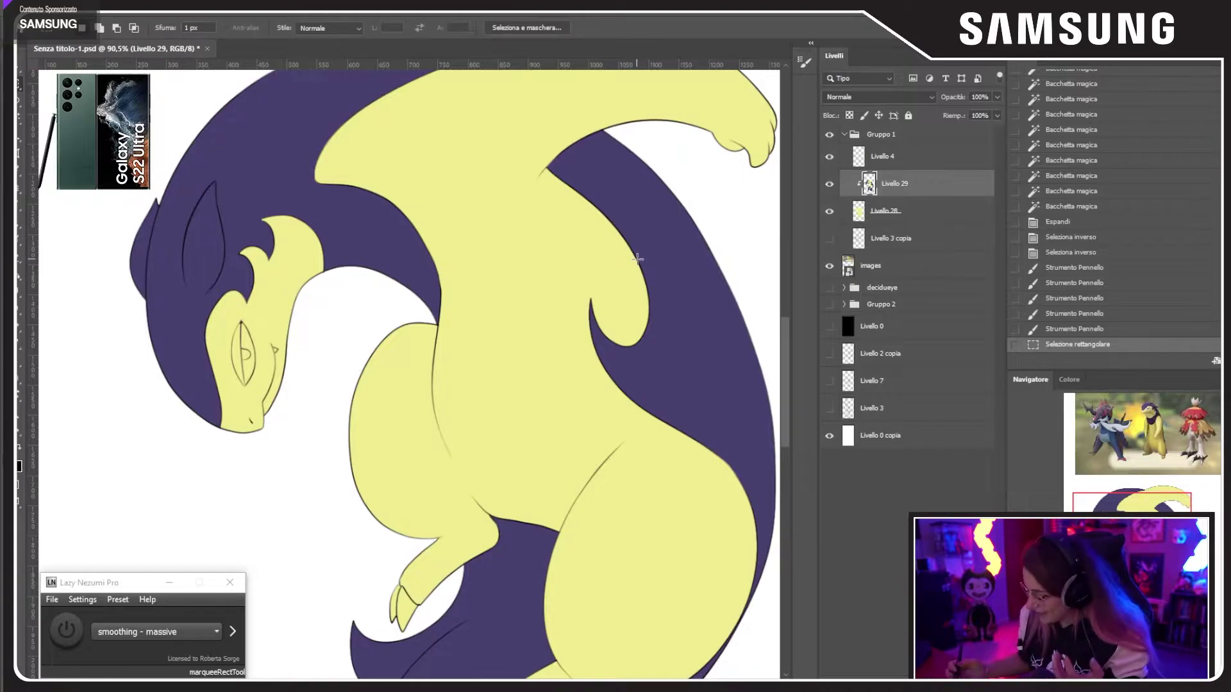
Step: Outline the claws of the lower hand with the Lasso, following the line where they meet the hand
left_click_drag(479, 458, 439, 316)
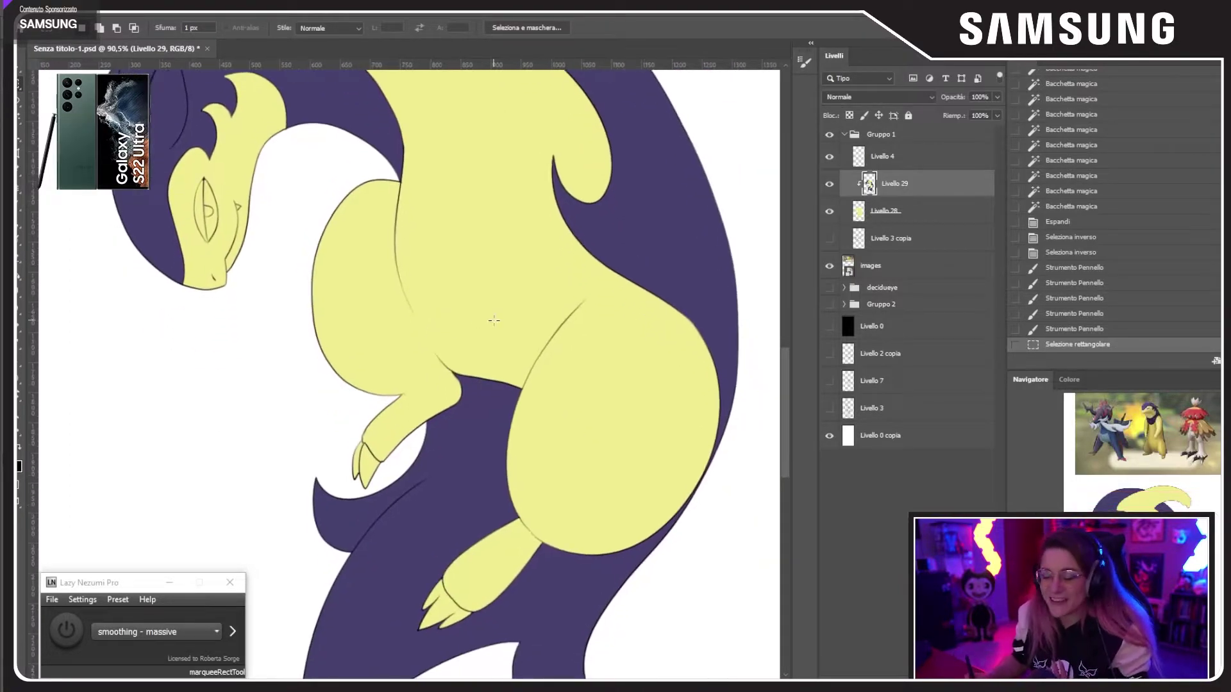
left_click_drag(412, 379, 491, 232)
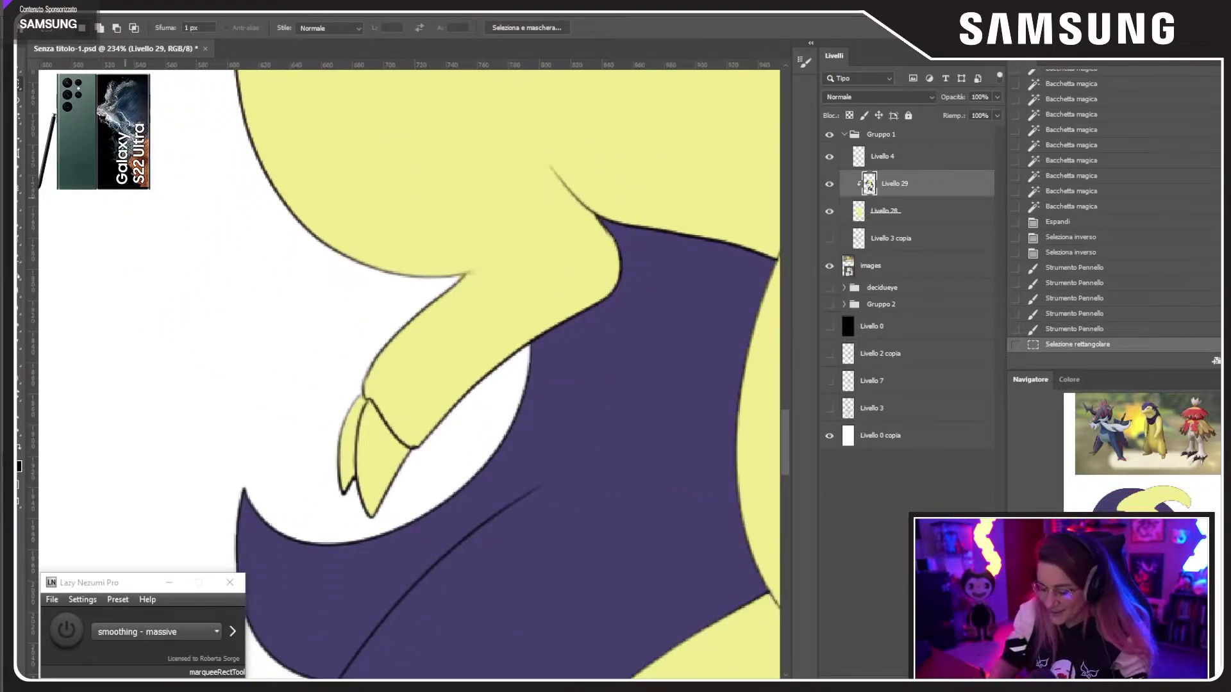
key("l")
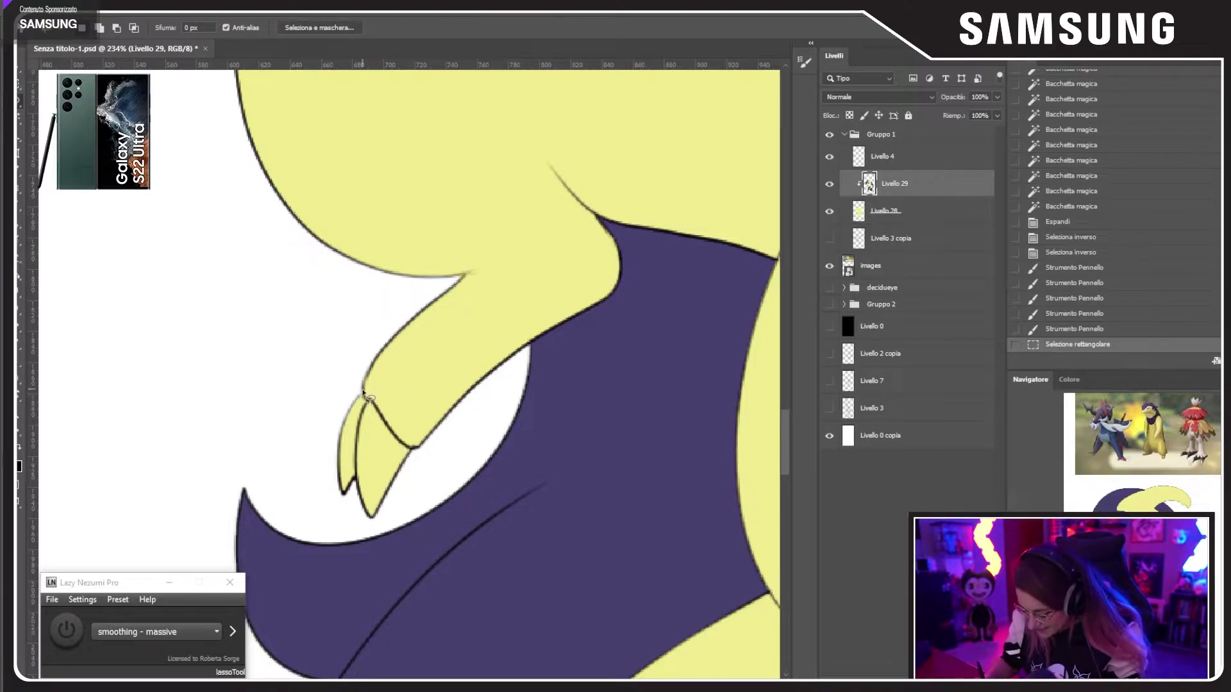
left_click_drag(366, 396, 387, 419)
left_click_drag(324, 497, 312, 408)
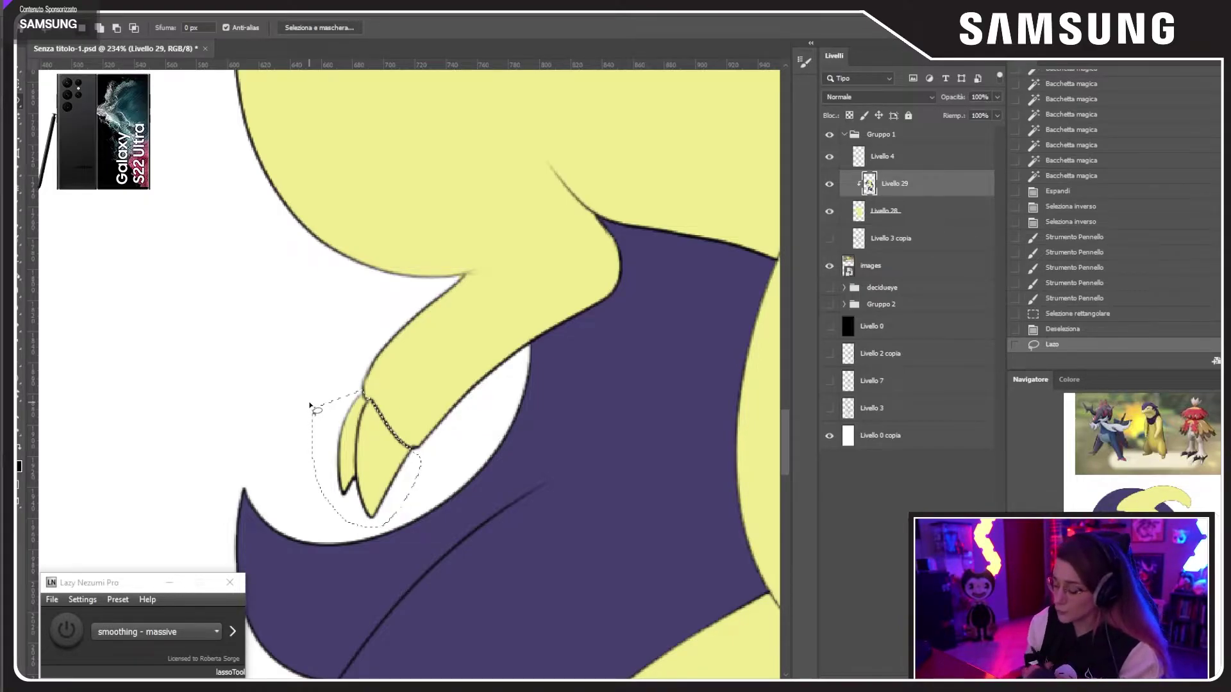
Step: Add the three claws of the hind foot to the Lasso selection
left_click_drag(311, 405, 116, 136)
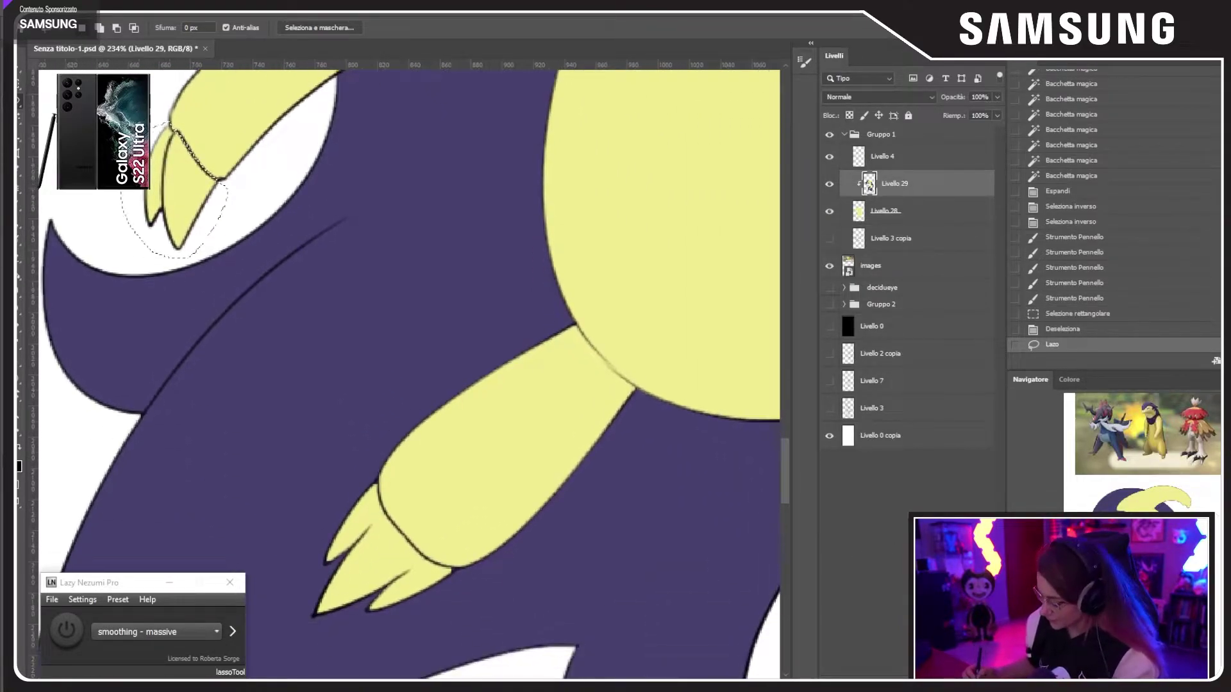
scroll(409, 373, "up", 2)
left_click_drag(597, 616, 599, 532)
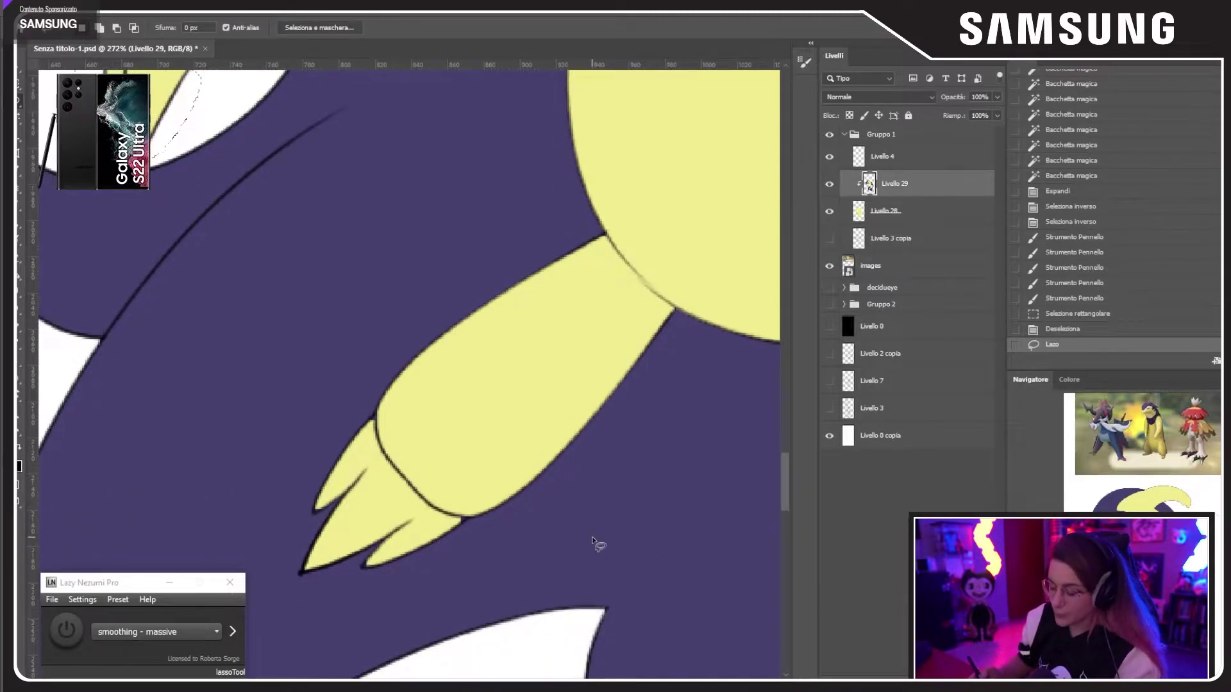
mouse_move(315, 513)
left_mouse_down()
mouse_move(371, 415)
mouse_move(422, 500)
mouse_move(470, 517)
mouse_move(386, 564)
mouse_move(363, 570)
mouse_move(385, 540)
mouse_move(303, 575)
mouse_move(349, 489)
mouse_move(314, 513)
mouse_move(345, 497)
mouse_move(321, 534)
mouse_move(418, 539)
left_mouse_up()
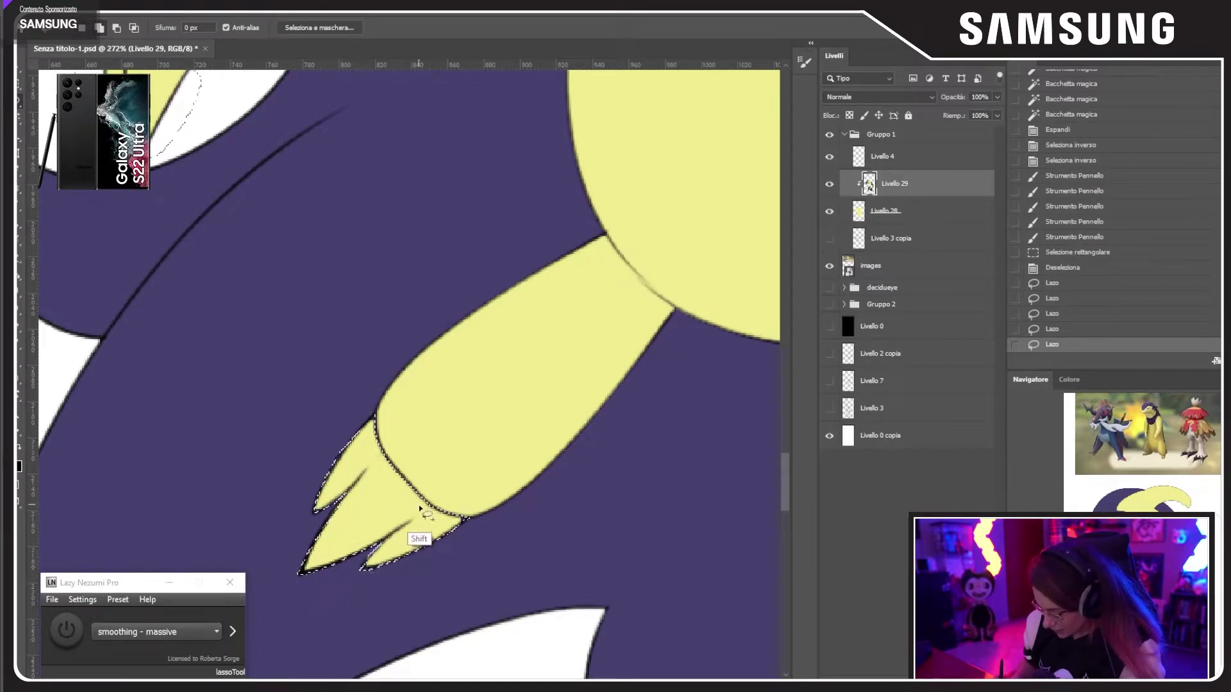
Step: Paint the selected foot and hand claws white with the Brush and clear the selection
key("b")
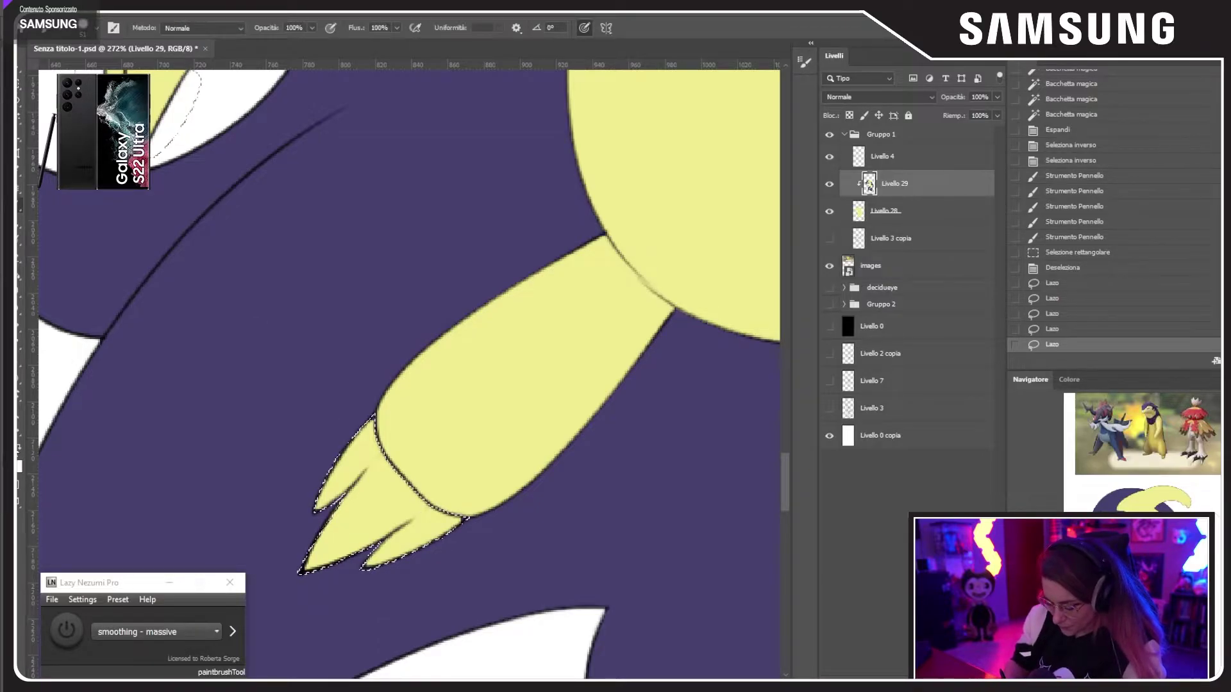
mouse_move(343, 428)
left_mouse_down()
mouse_move(408, 439)
mouse_move(453, 490)
mouse_move(465, 427)
left_mouse_up()
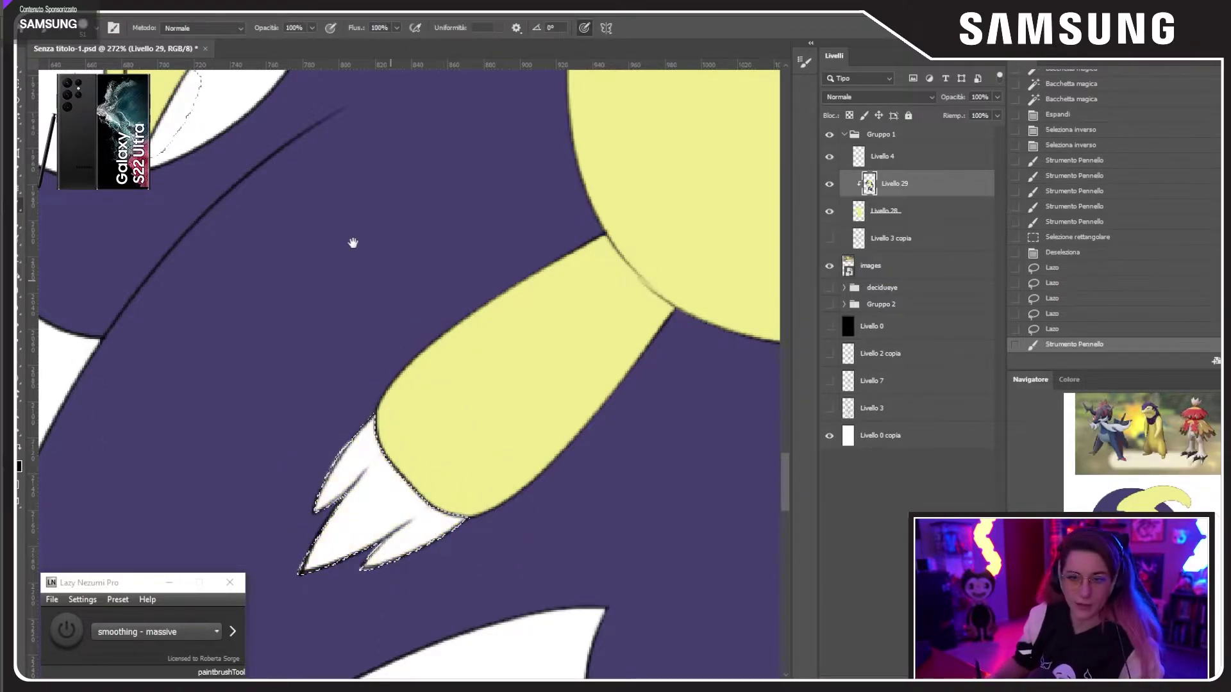
mouse_move(352, 241)
left_mouse_down()
mouse_move(399, 409)
mouse_move(444, 481)
left_mouse_up()
mouse_move(294, 359)
left_mouse_down()
mouse_move(253, 410)
mouse_move(261, 347)
mouse_move(218, 302)
left_mouse_up()
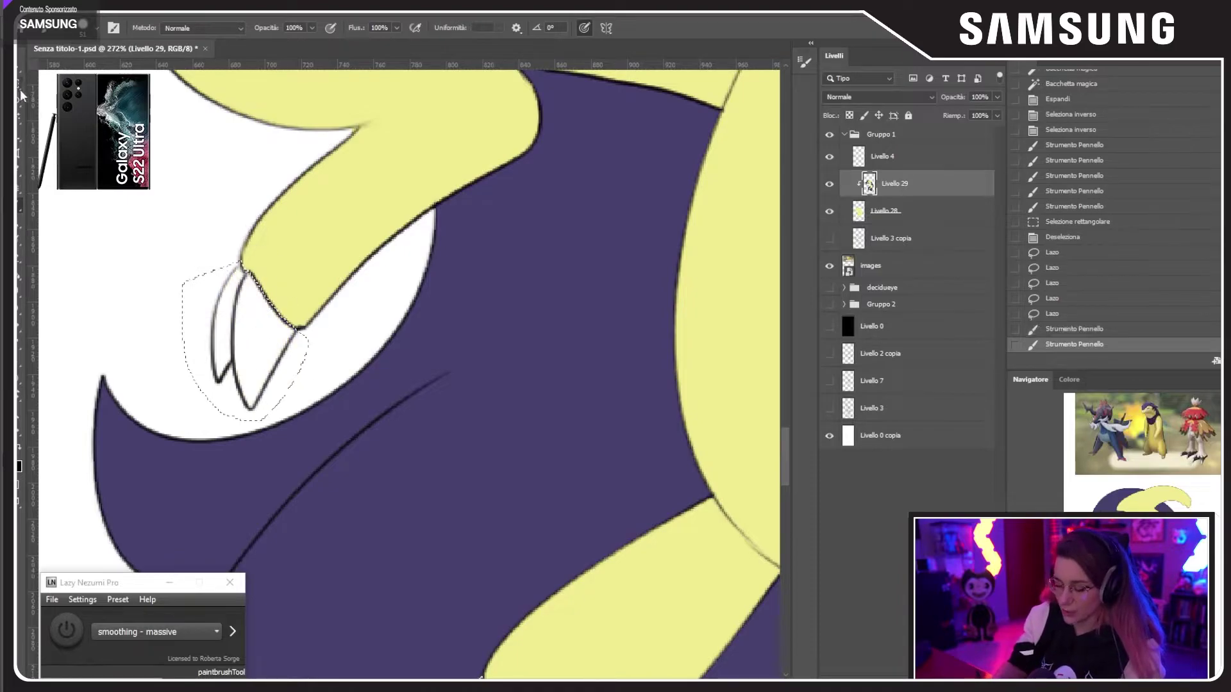
key("m")
key("ctrl+d")
Step: Set the brush to 18 px with 100% hardness for retouching the foot claws
left_click_drag(531, 546, 467, 204)
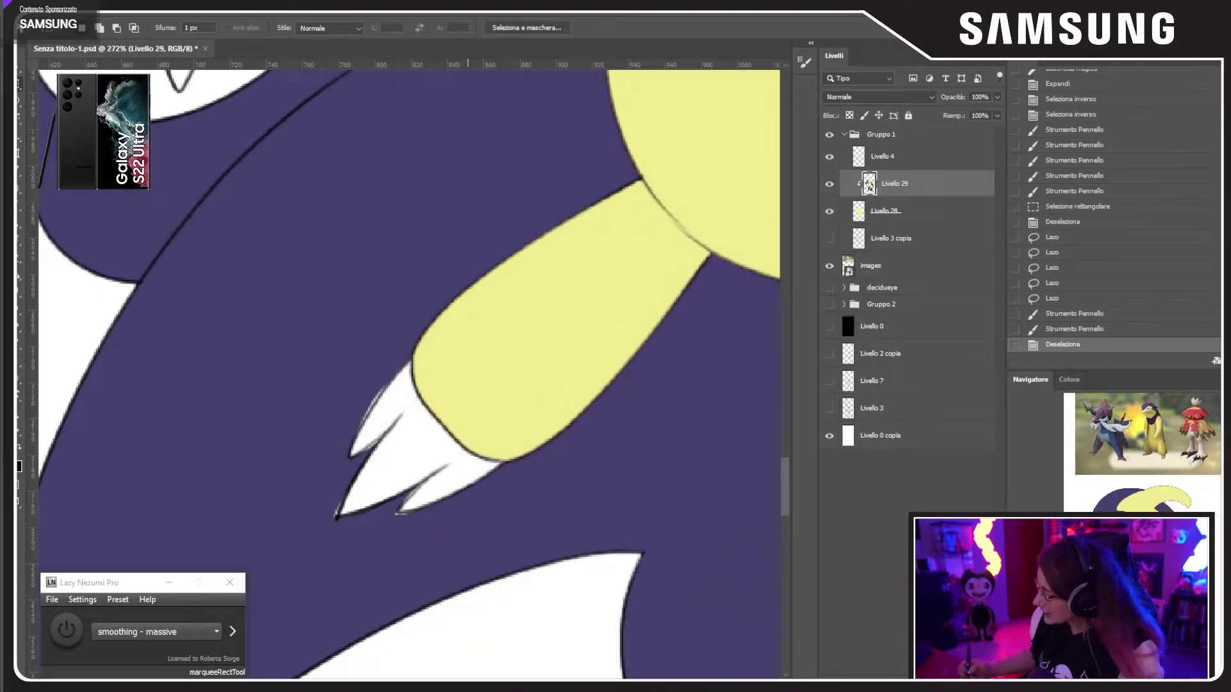
key("b")
right_click(462, 242)
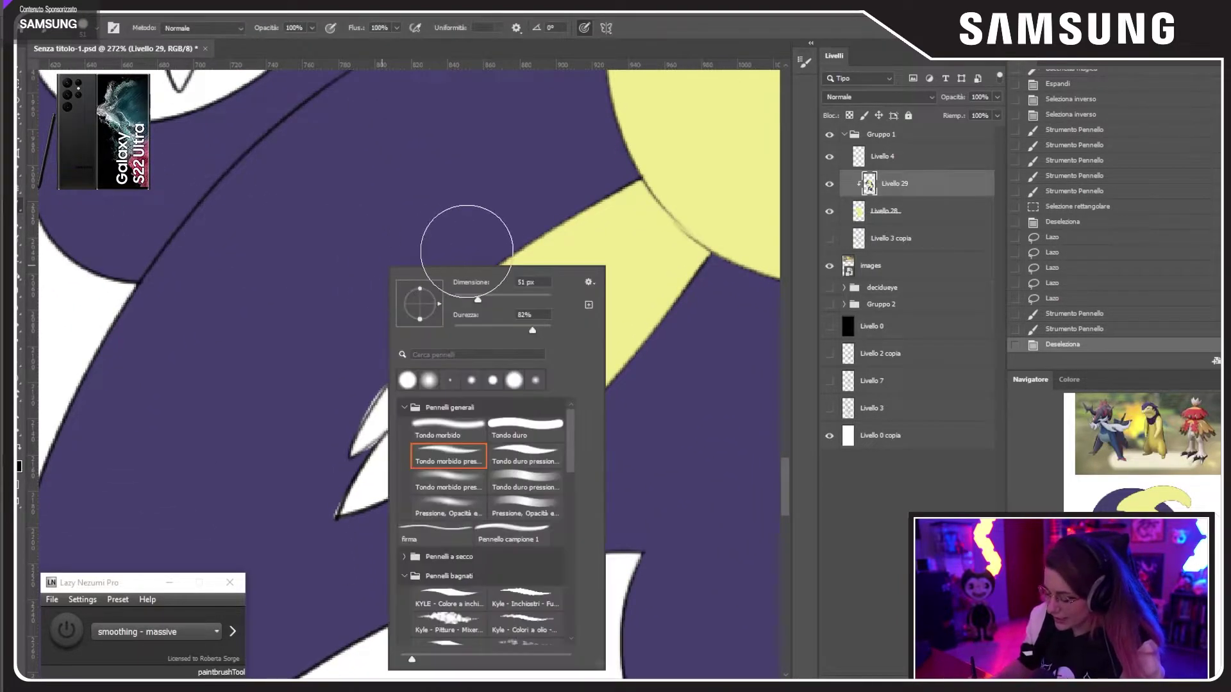
left_click(462, 297)
left_click_drag(533, 330, 657, 343)
key("Return")
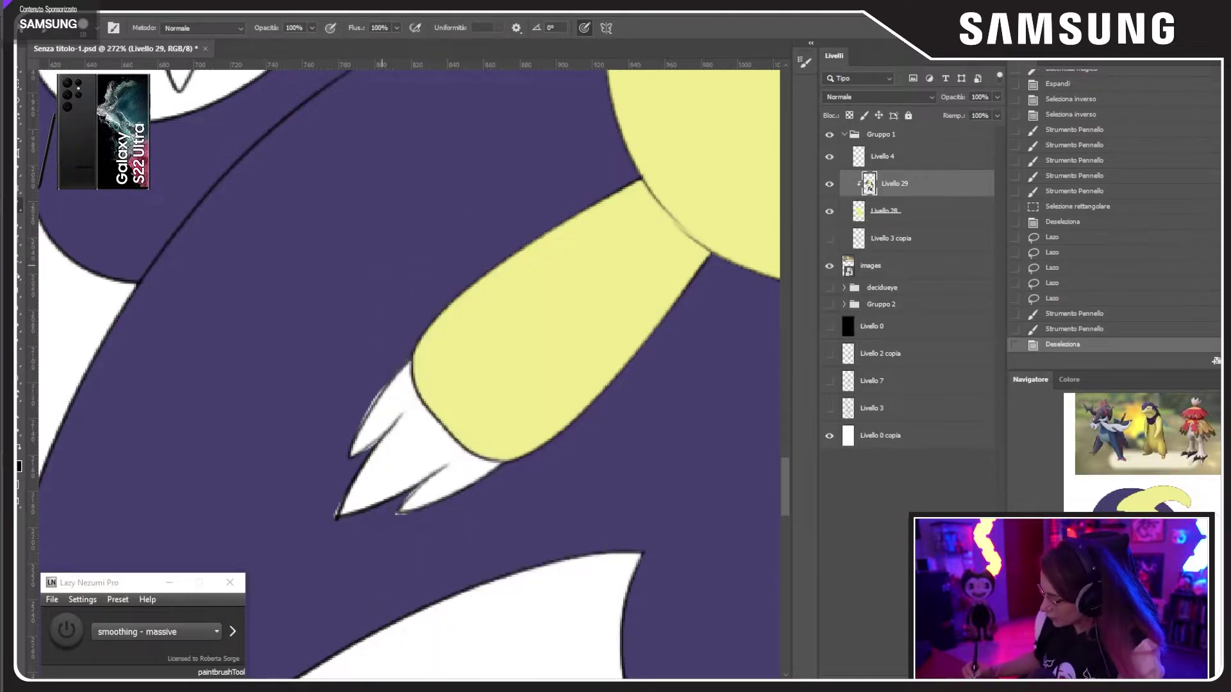
Step: Try a brush stroke along the outer edge of the foot's first claw and undo it
key("ctrl+plus")
mouse_move(403, 461)
left_mouse_down()
mouse_move(366, 381)
mouse_move(387, 329)
left_mouse_up()
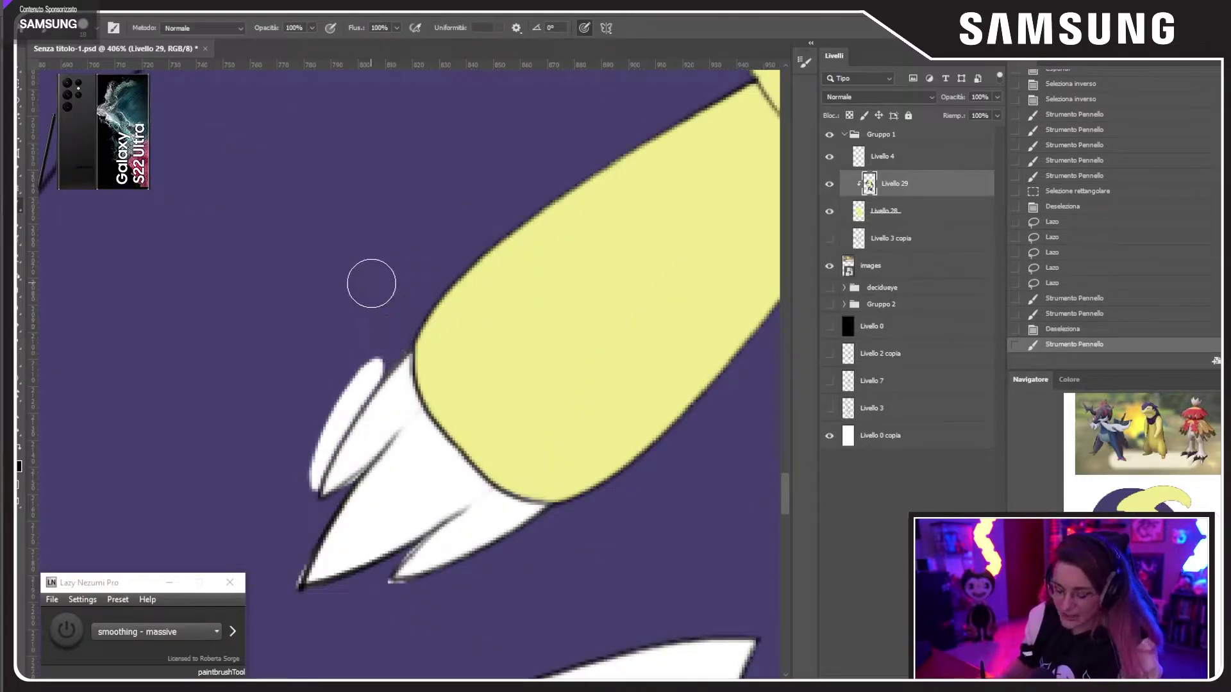
key("ctrl+z")
Step: With a smaller brush, cover the white fringe along the foot's outer claw in purple and touch up the foot's edge in sampled yellow
right_click(390, 285)
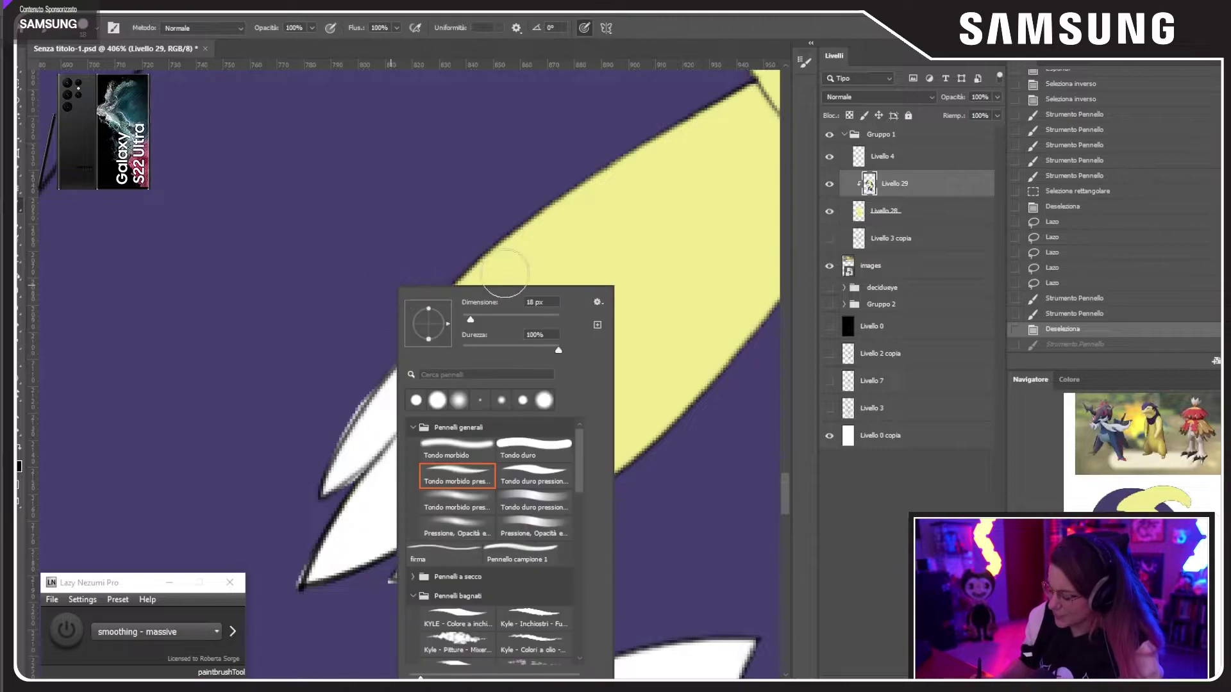
left_click(466, 318)
key("Return")
mouse_move(318, 481)
left_mouse_down()
mouse_move(377, 356)
mouse_move(385, 379)
left_mouse_up()
left_click_drag(325, 456, 454, 278)
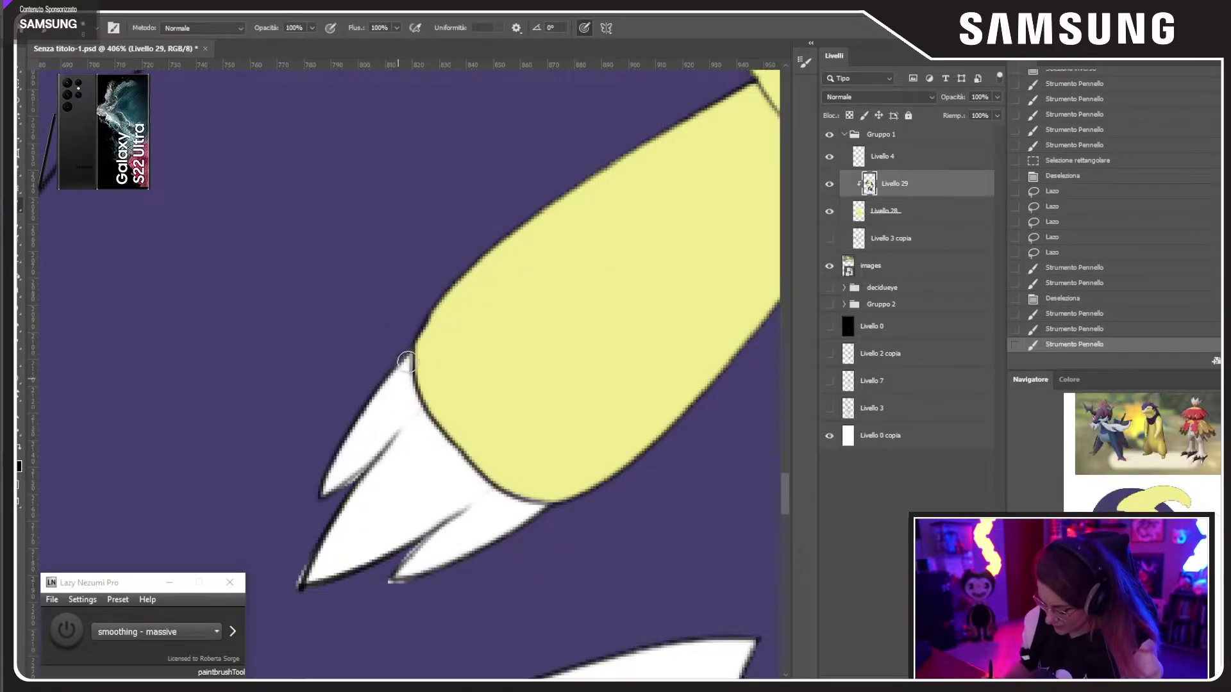
left_click_drag(410, 351, 405, 397)
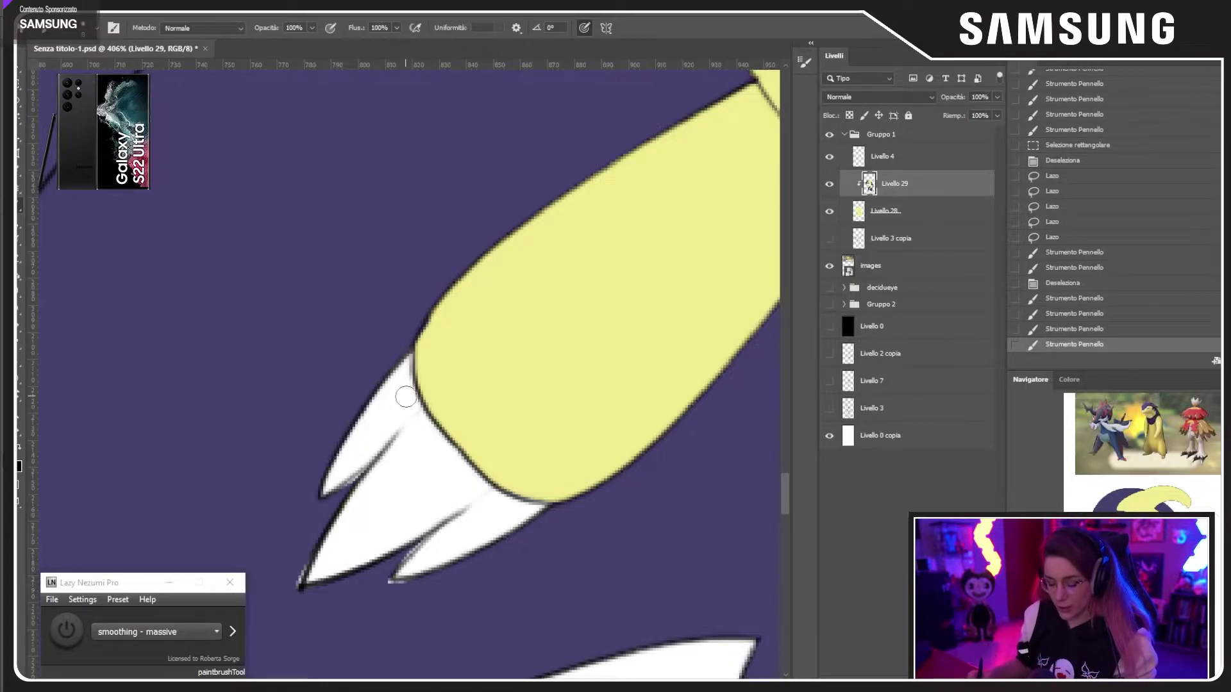
left_click(483, 356, "alt")
left_click_drag(420, 350, 448, 296)
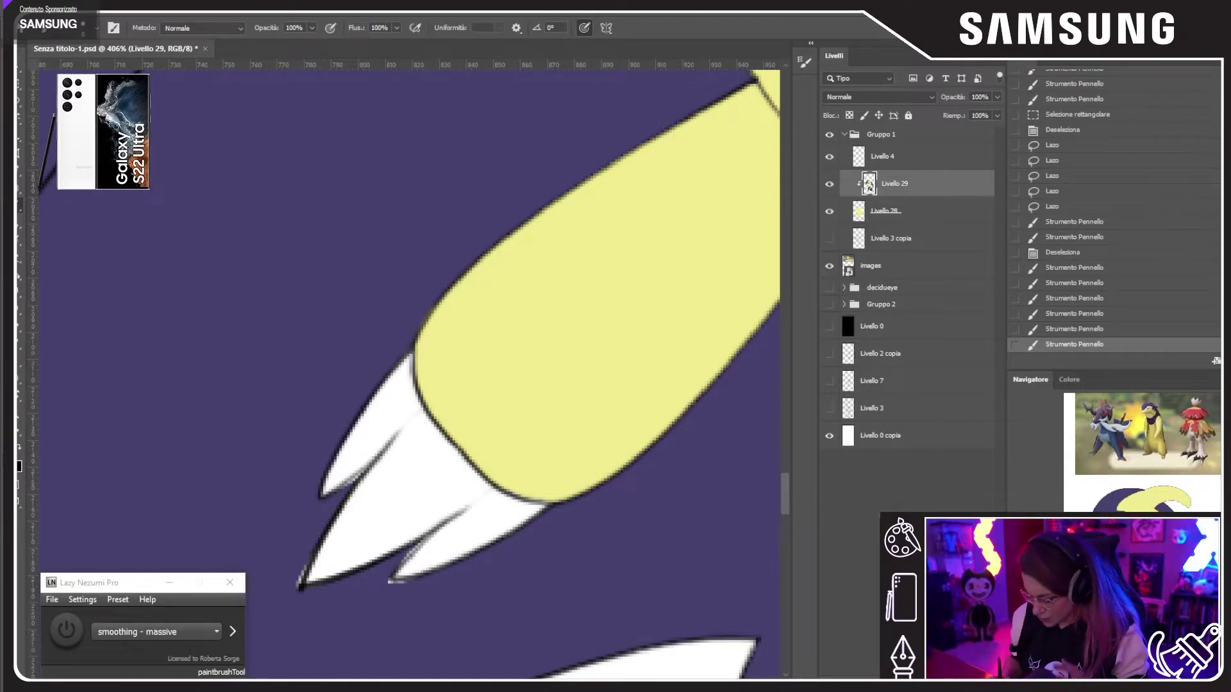
Step: Clean around the tip of the foot's middle claw with sampled purple, covering the white fringe and stray yellow marks
left_click_drag(271, 387, 291, 314)
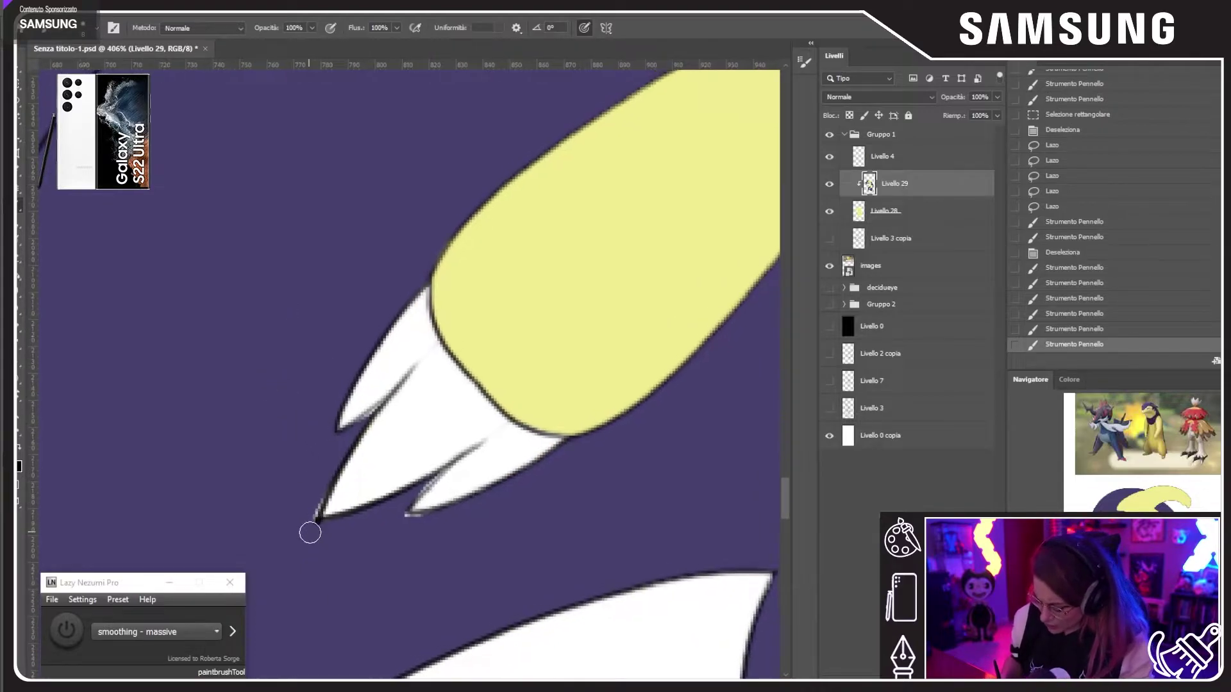
mouse_move(310, 530)
left_mouse_down()
mouse_move(321, 470)
mouse_move(294, 544)
left_mouse_up()
left_click(284, 444, "alt")
left_click(282, 443)
left_click(282, 387, "alt")
left_click_drag(280, 459, 289, 440)
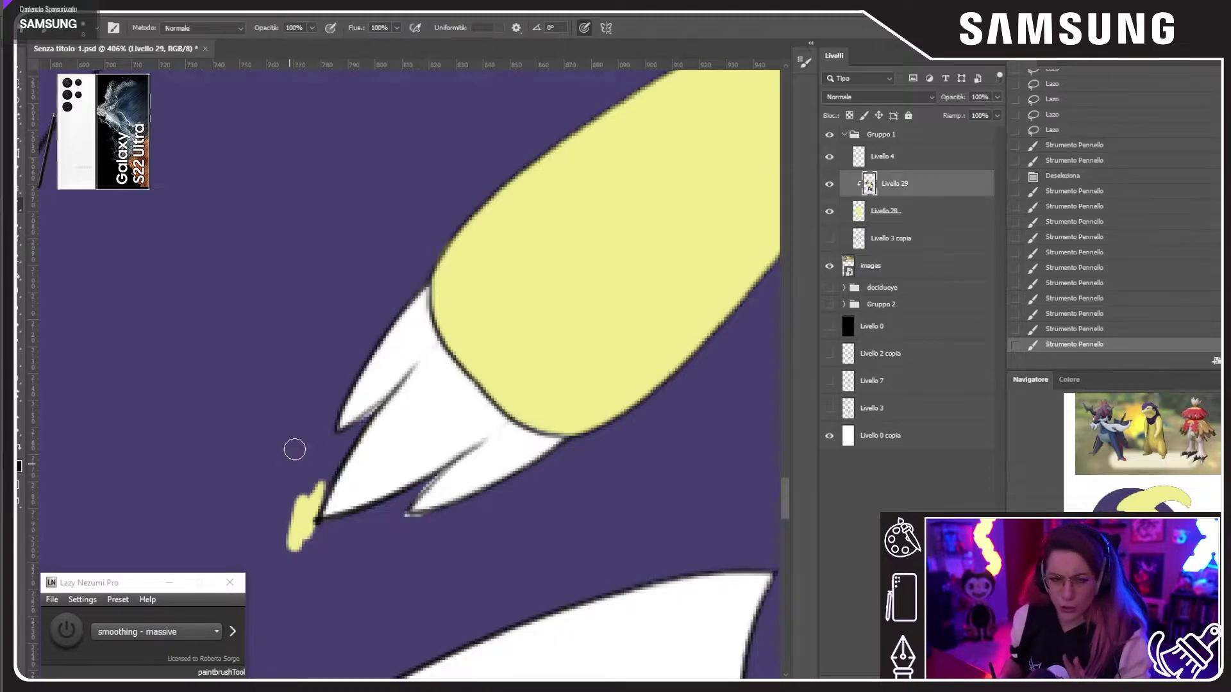
mouse_move(309, 504)
left_mouse_down()
mouse_move(300, 545)
mouse_move(288, 542)
left_mouse_up()
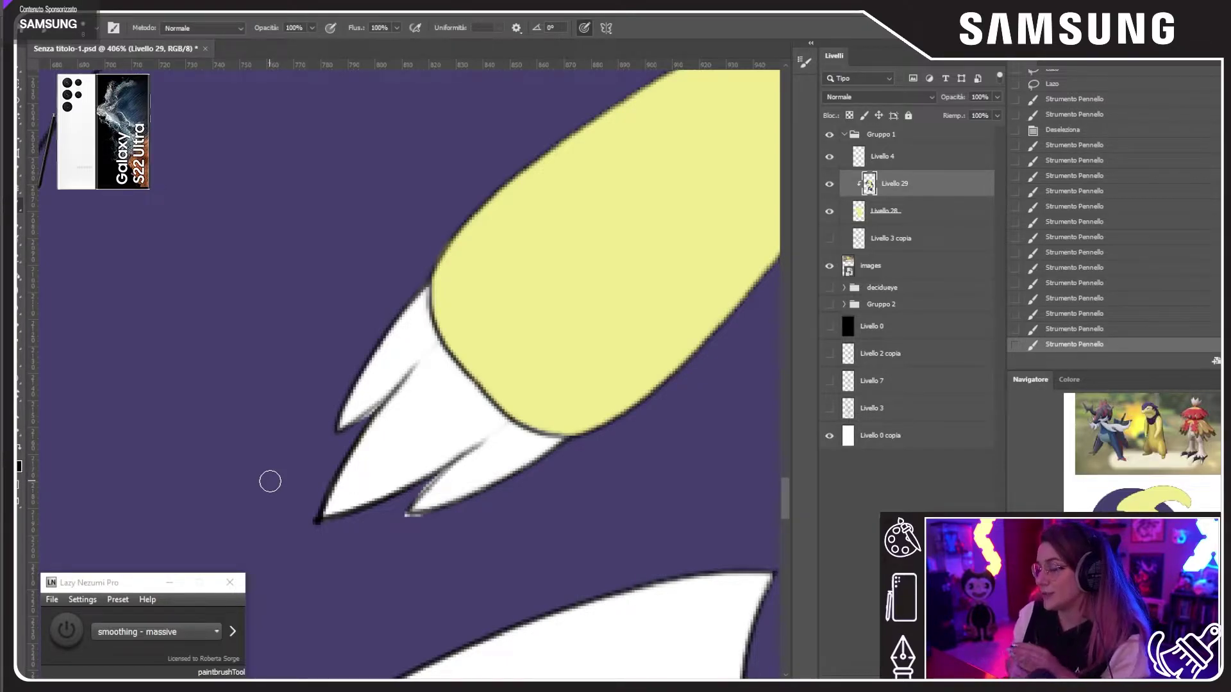
Step: Paint purple into the gaps between the foot claws, up to their outlines
left_click_drag(356, 428, 390, 396)
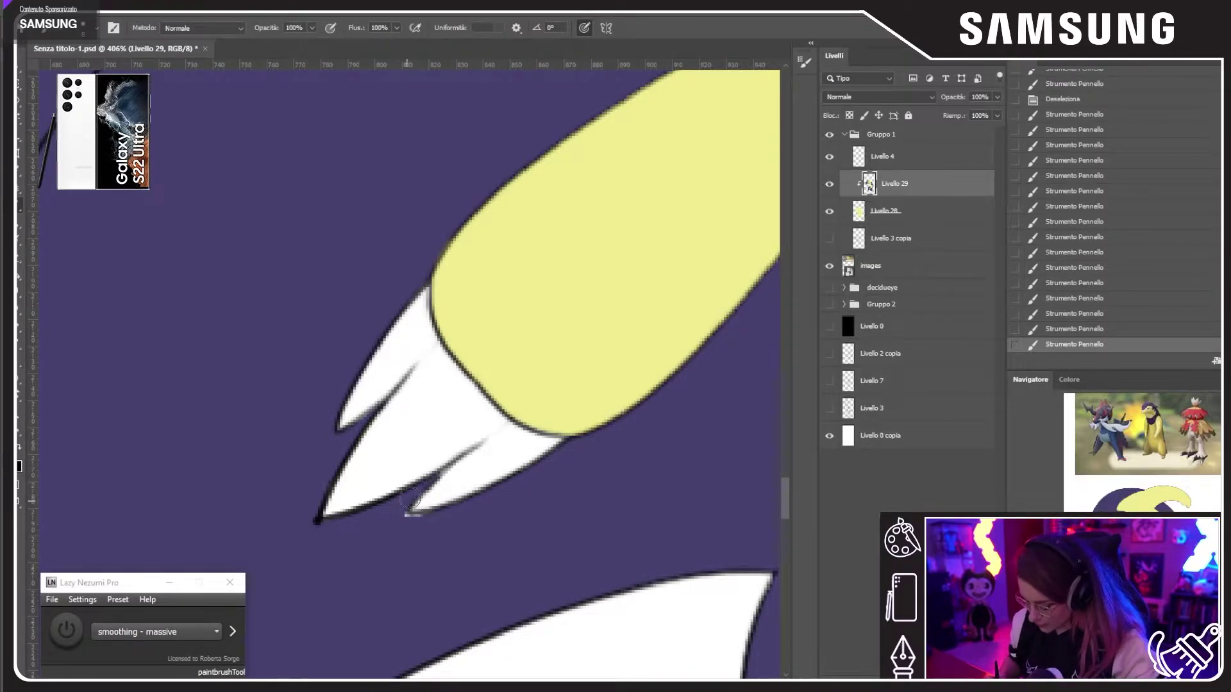
left_click_drag(410, 500, 462, 455)
mouse_move(462, 454)
left_mouse_down()
mouse_move(412, 511)
mouse_move(429, 519)
mouse_move(409, 521)
left_mouse_up()
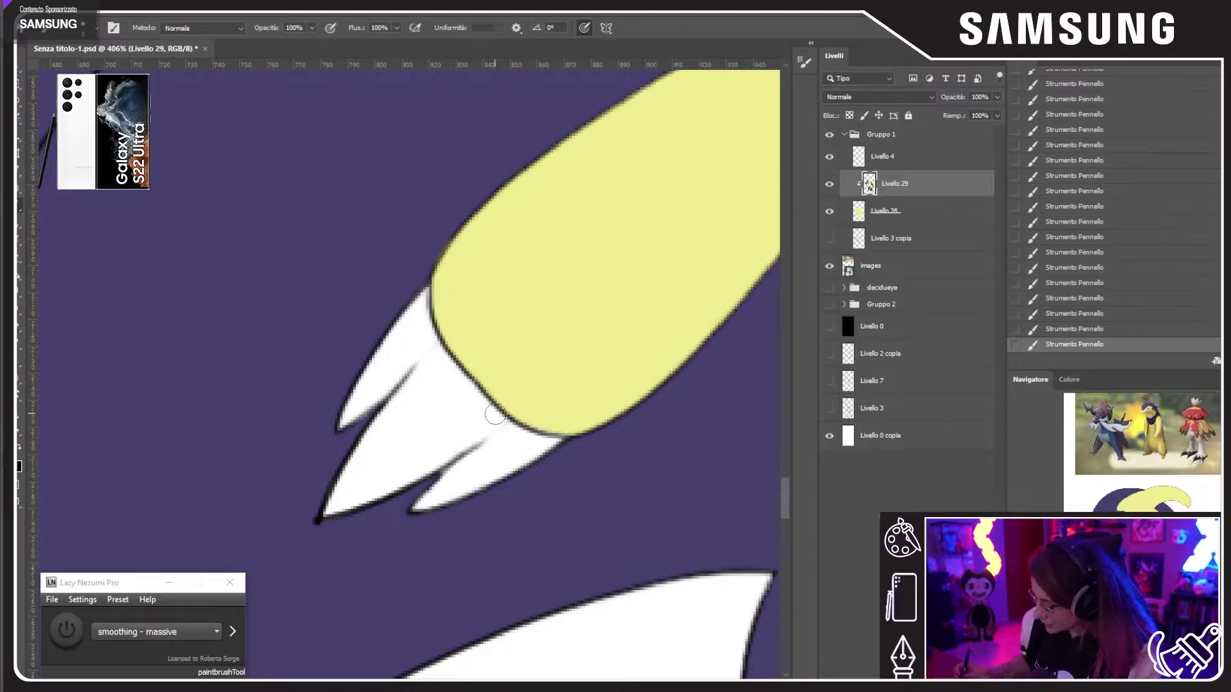
Step: Show the black background layer, Livello 0, to check the colour edges around the hand
left_click_drag(269, 77, 644, 670)
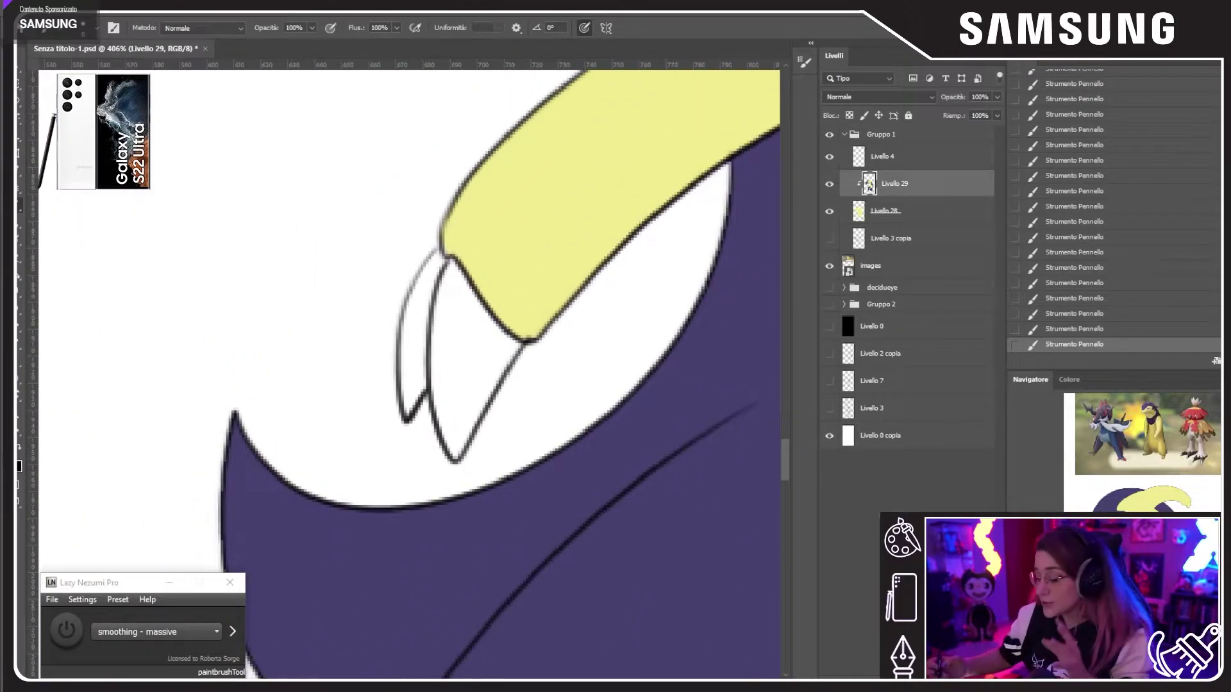
left_click(829, 326)
scroll(427, 346, "down", 3)
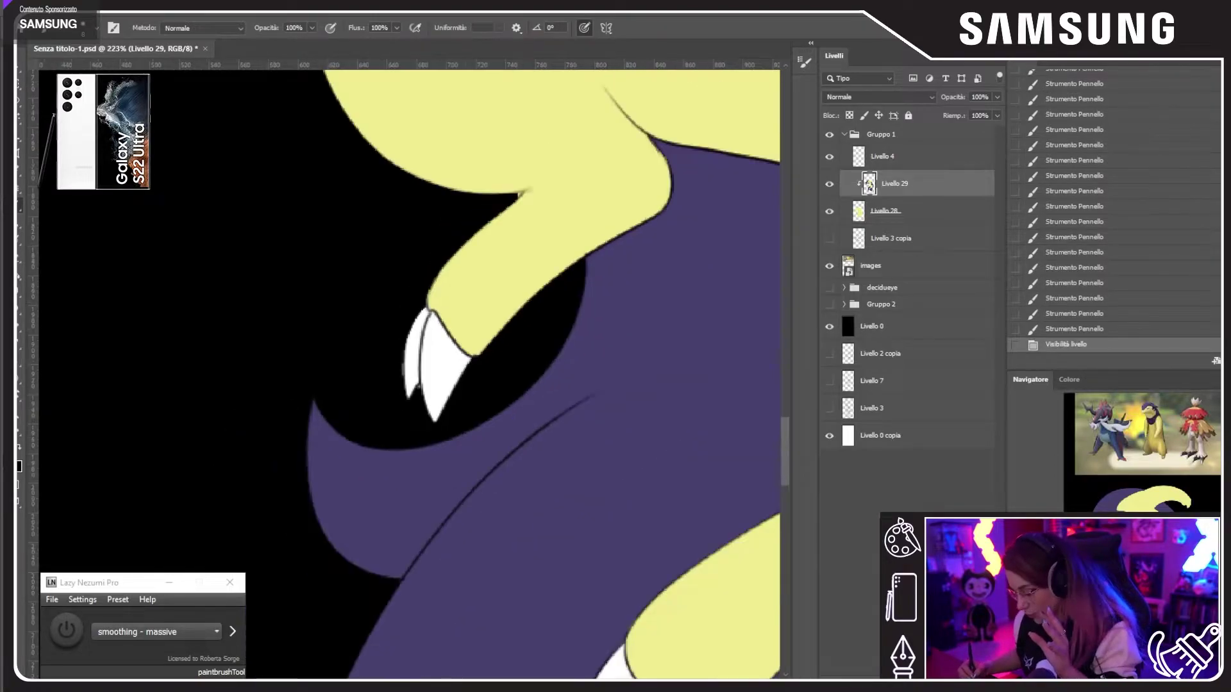
Step: Erase the excess colour on Livello 28 in the corner where the forearm meets the belly
left_click_drag(449, 320, 357, 451)
left_click(921, 210)
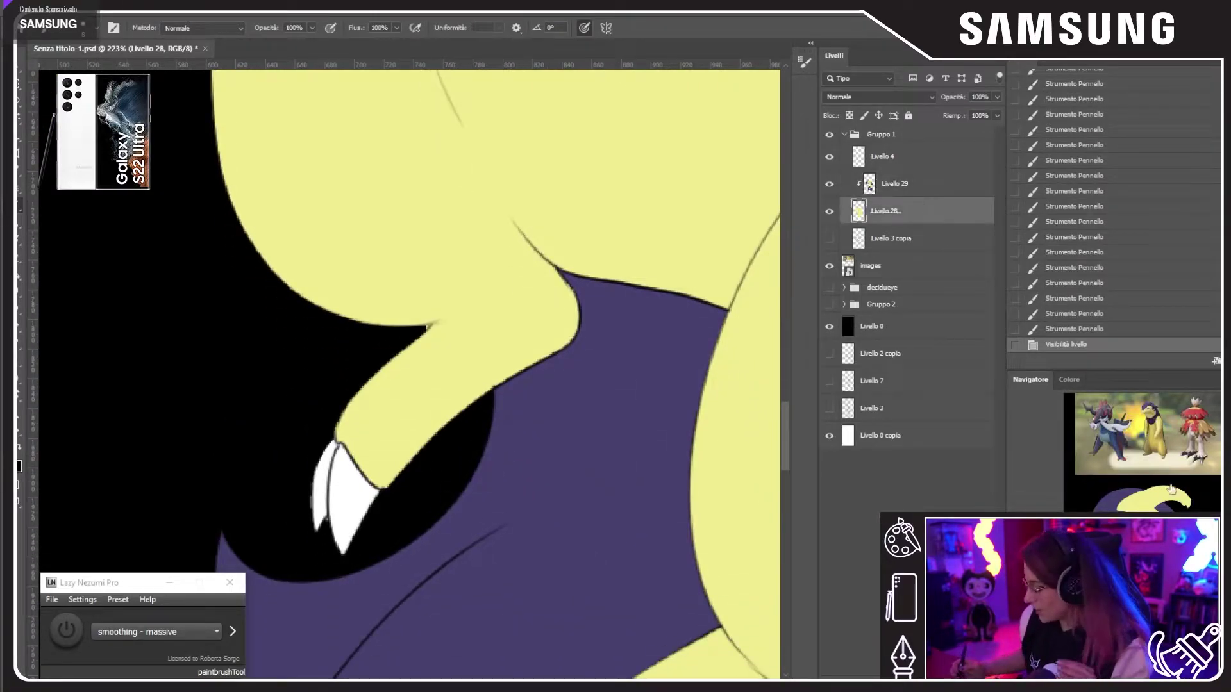
scroll(385, 288, "up", 3)
key("e")
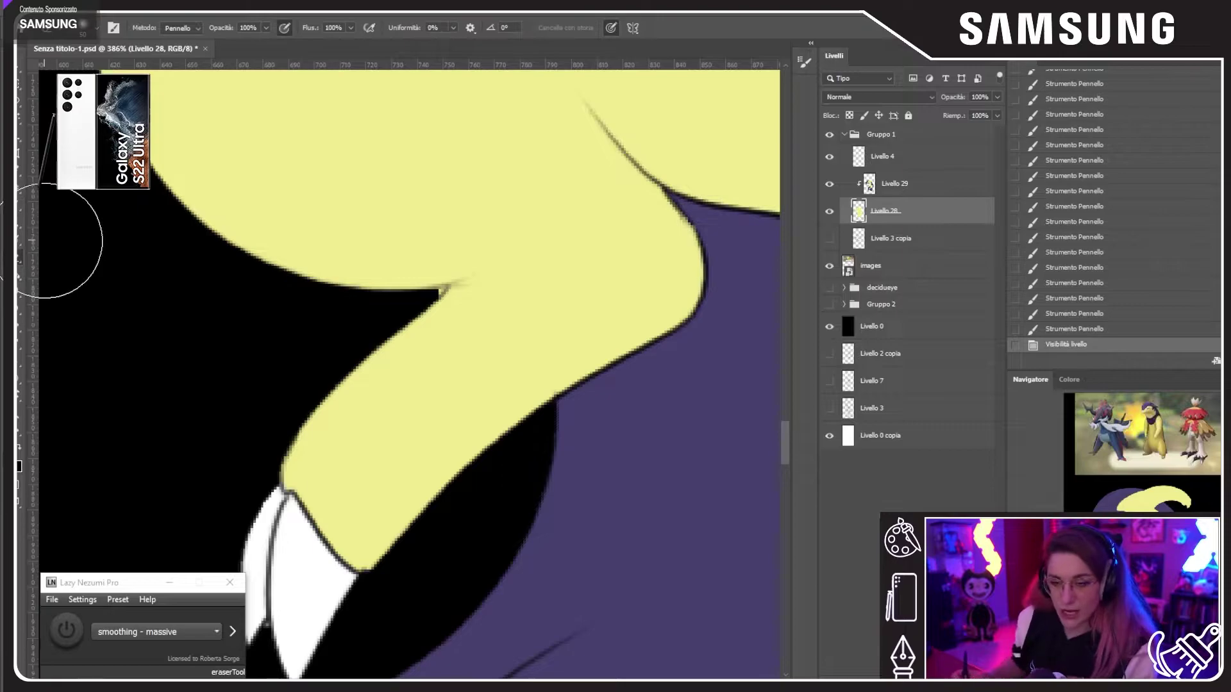
mouse_move(517, 323)
left_mouse_down()
mouse_move(500, 322)
mouse_move(619, 354)
left_mouse_up()
left_click_drag(413, 307, 431, 298)
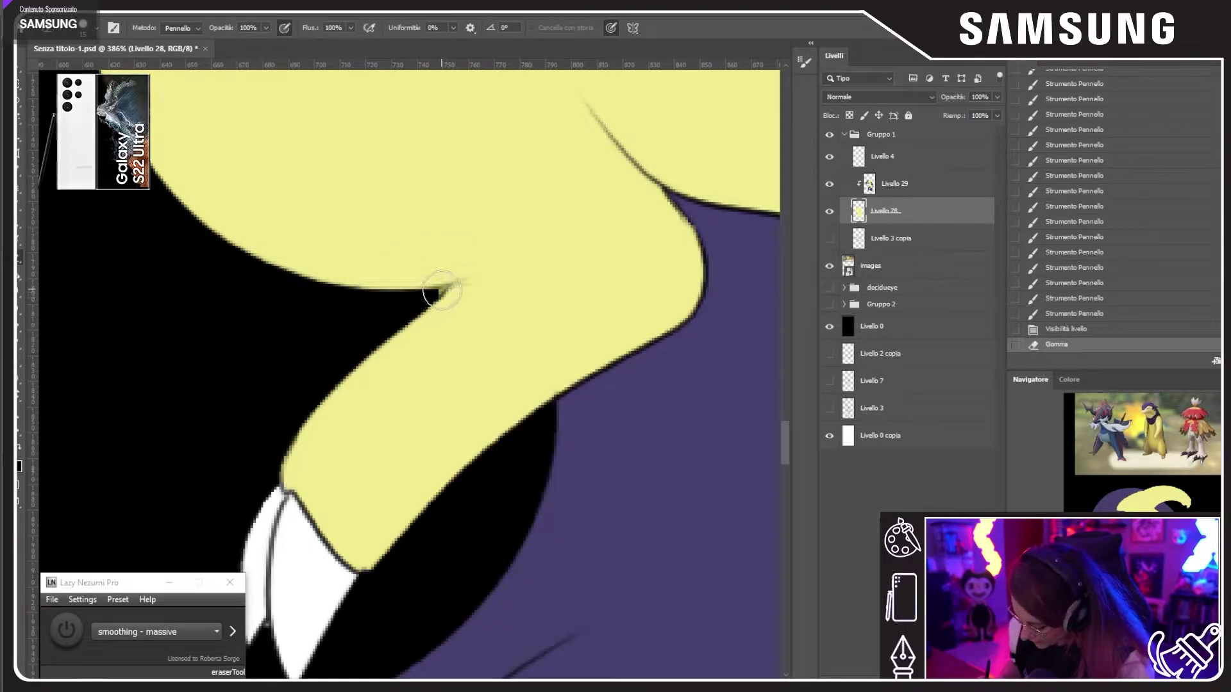
Step: Undo the last erasure and delete the leftover colour in the forearm-belly corner of Livello 28 with a small lasso selection
left_click(440, 291)
key("ctrl+z")
left_click(20, 99)
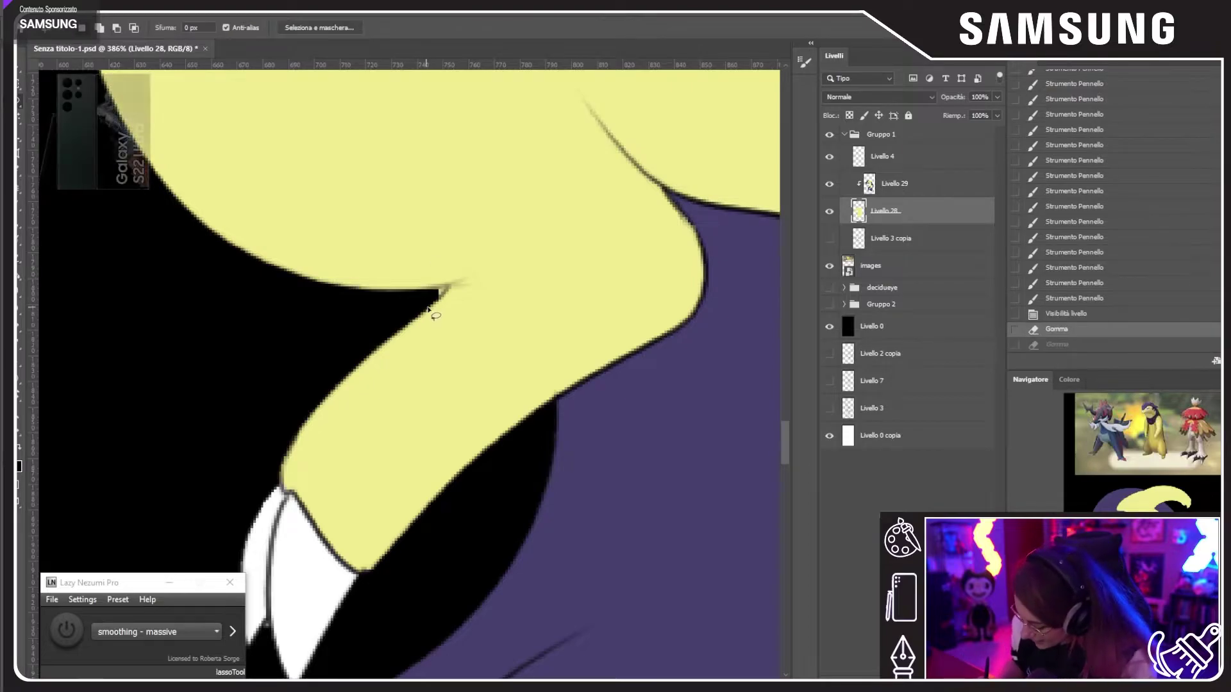
mouse_move(429, 310)
left_mouse_down()
mouse_move(448, 286)
mouse_move(435, 294)
left_mouse_up()
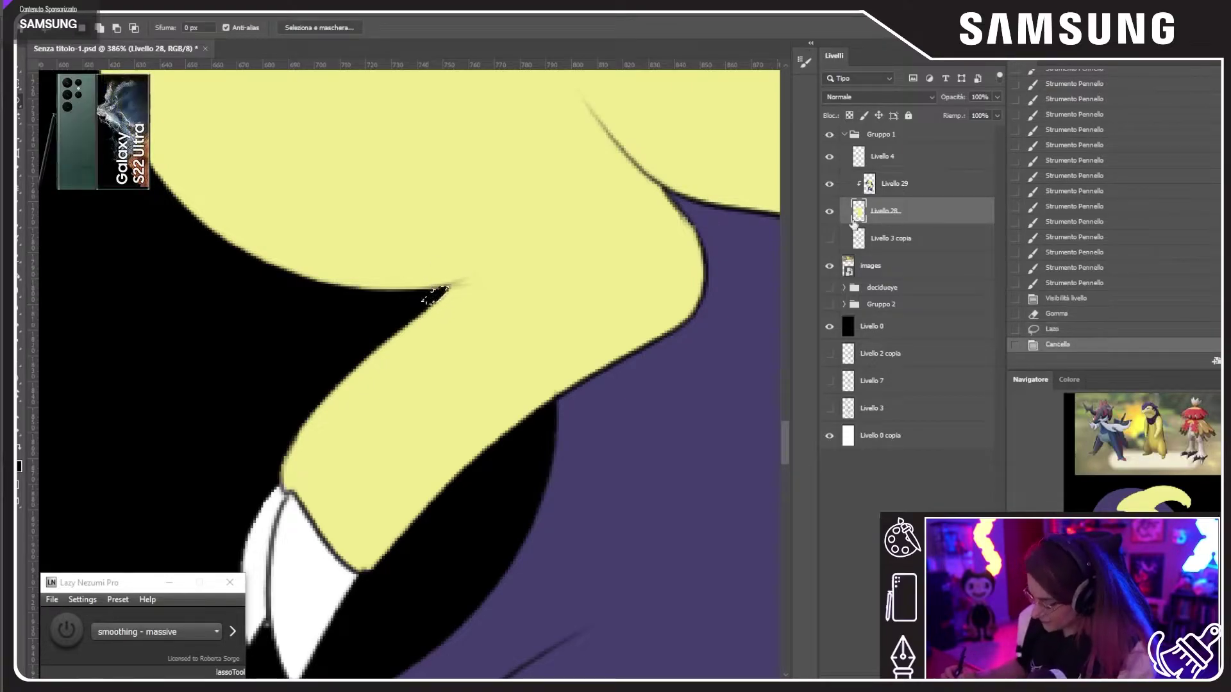
key("Delete")
key("ctrl+d")
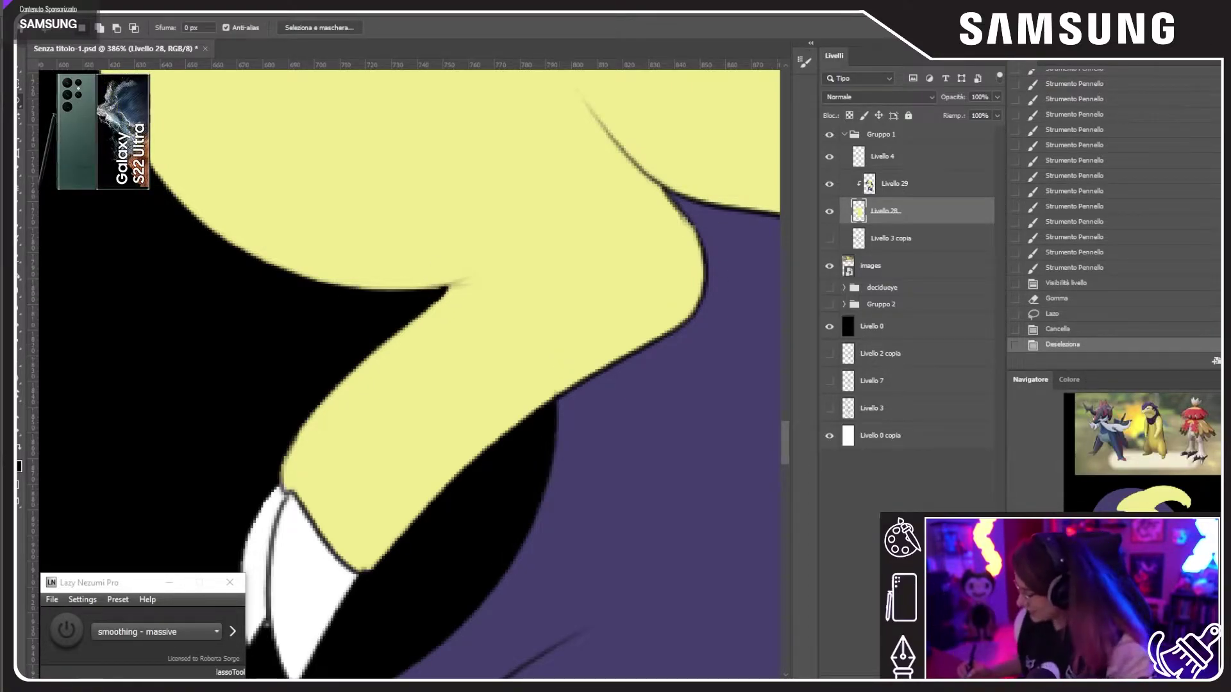
Step: Lasso the visible eyeball area between the eye's straight inner line and its right-hand curve, refining the selection along the outline
left_click_drag(269, 128, 549, 641)
left_click_drag(410, 257, 462, 539)
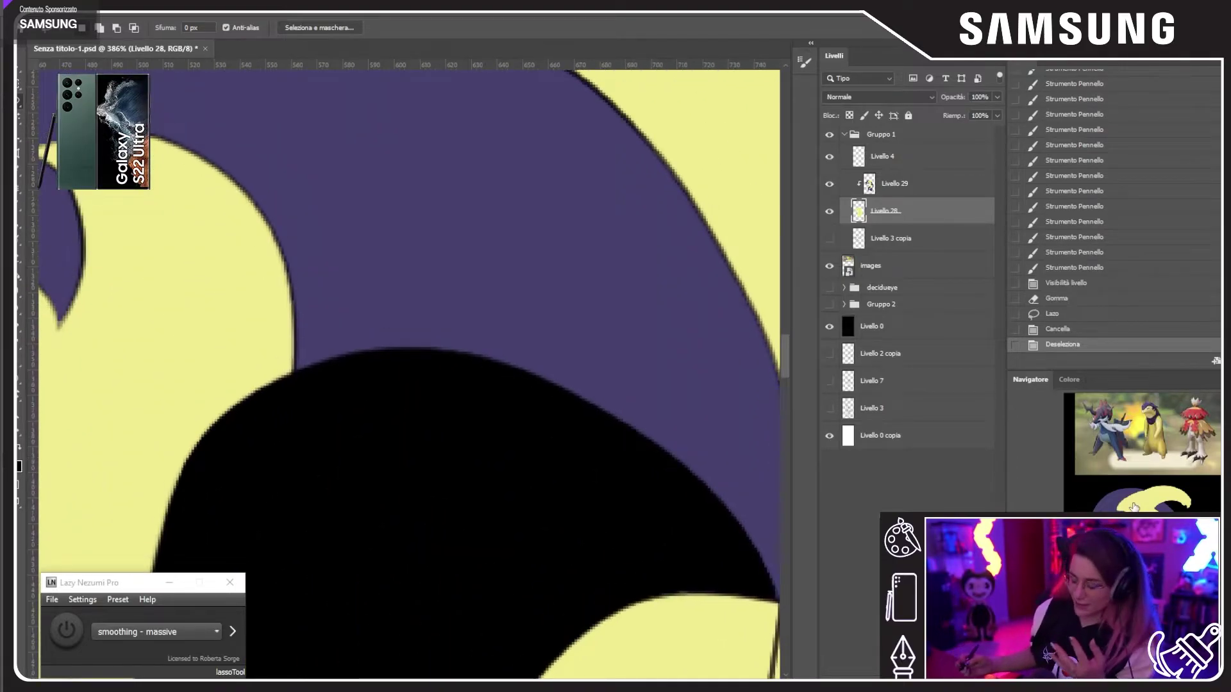
left_click_drag(171, 504, 649, 238)
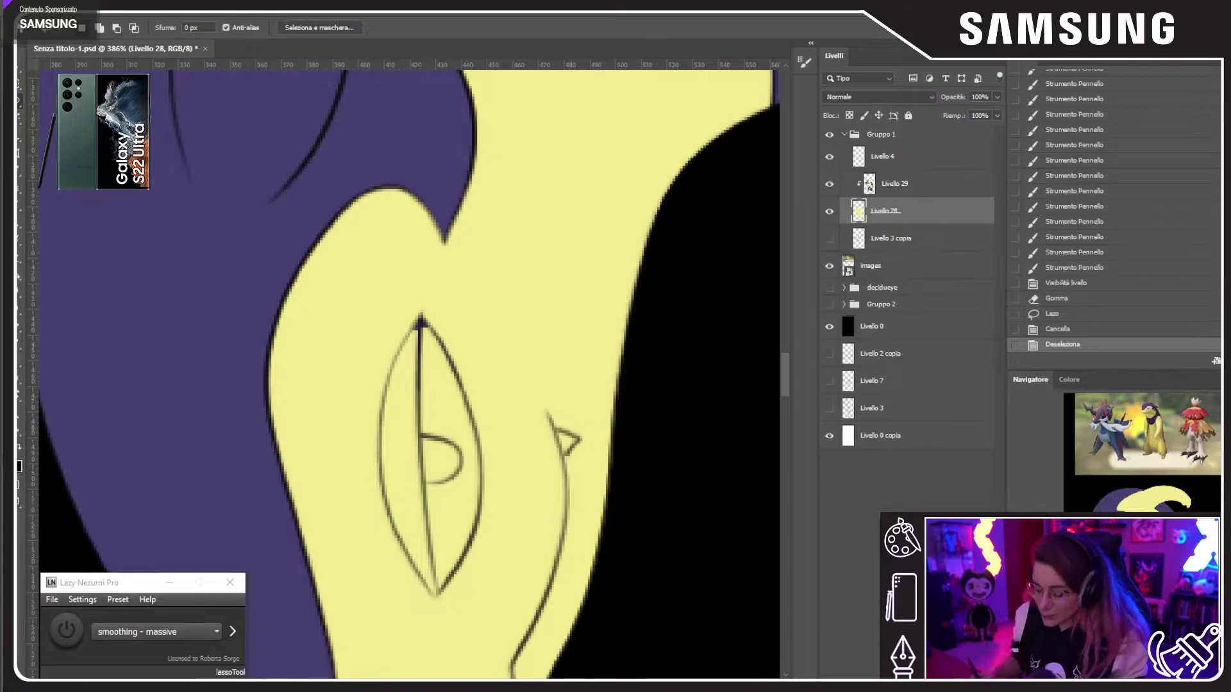
left_click_drag(422, 417, 351, 287)
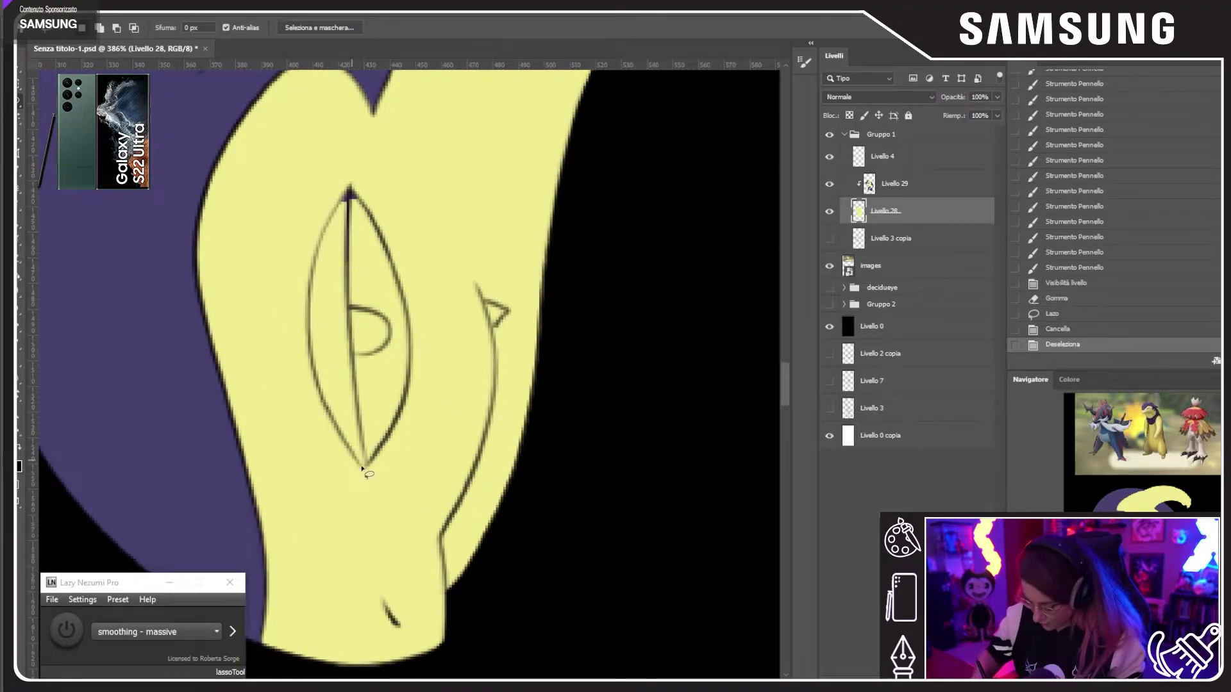
mouse_move(362, 468)
left_mouse_down()
mouse_move(349, 199)
mouse_move(389, 256)
mouse_move(414, 390)
mouse_move(365, 463)
left_mouse_up()
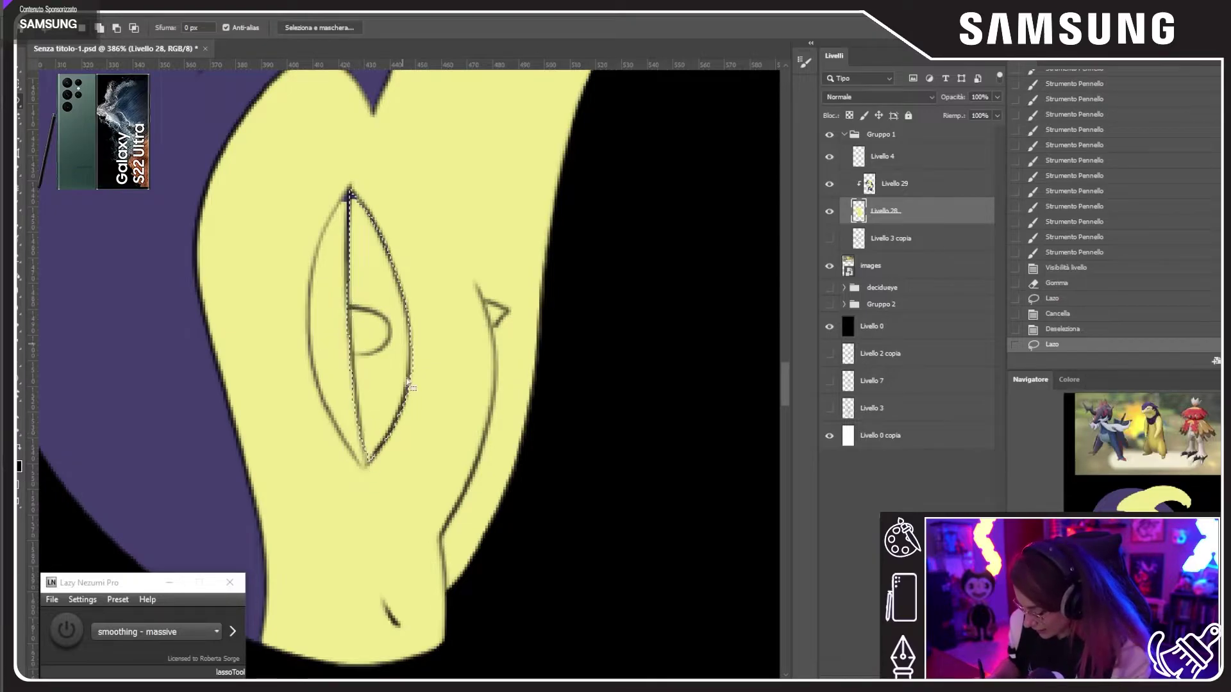
left_click_drag(409, 382, 411, 397)
mouse_move(373, 454)
left_mouse_down()
mouse_move(369, 464)
mouse_move(379, 445)
left_mouse_up()
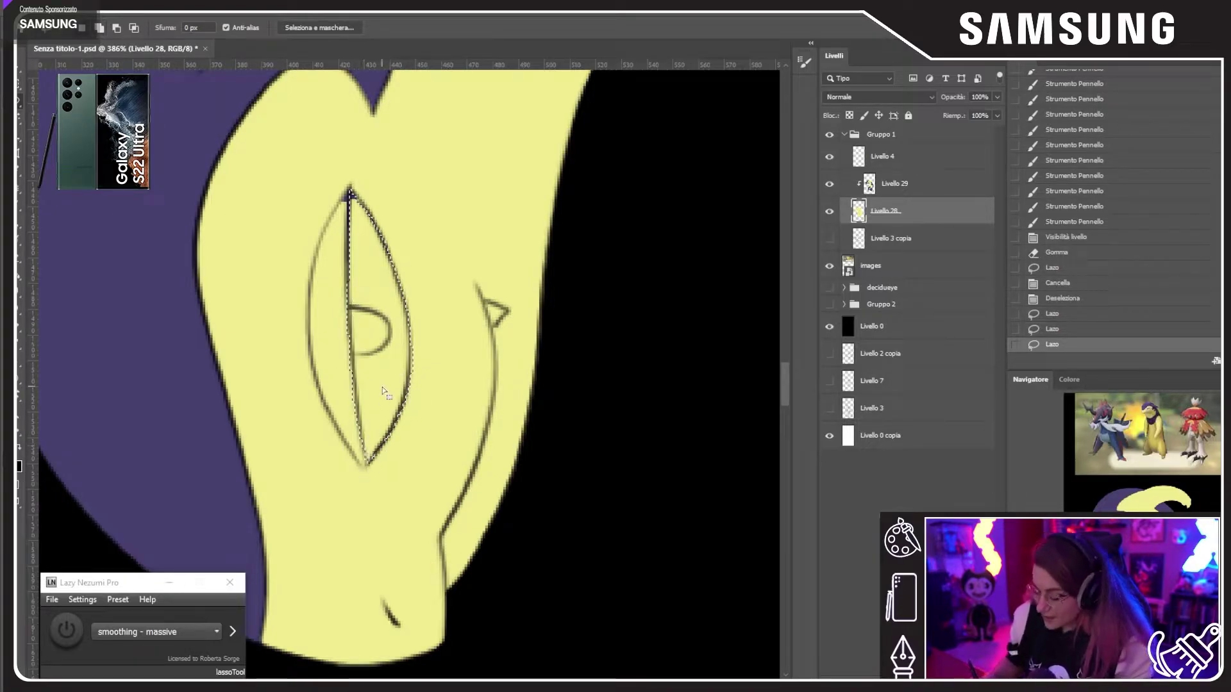
Step: Paint the selected eyeball area white on Livello 29 with the Brush tool and clear the selection
left_click(17, 203)
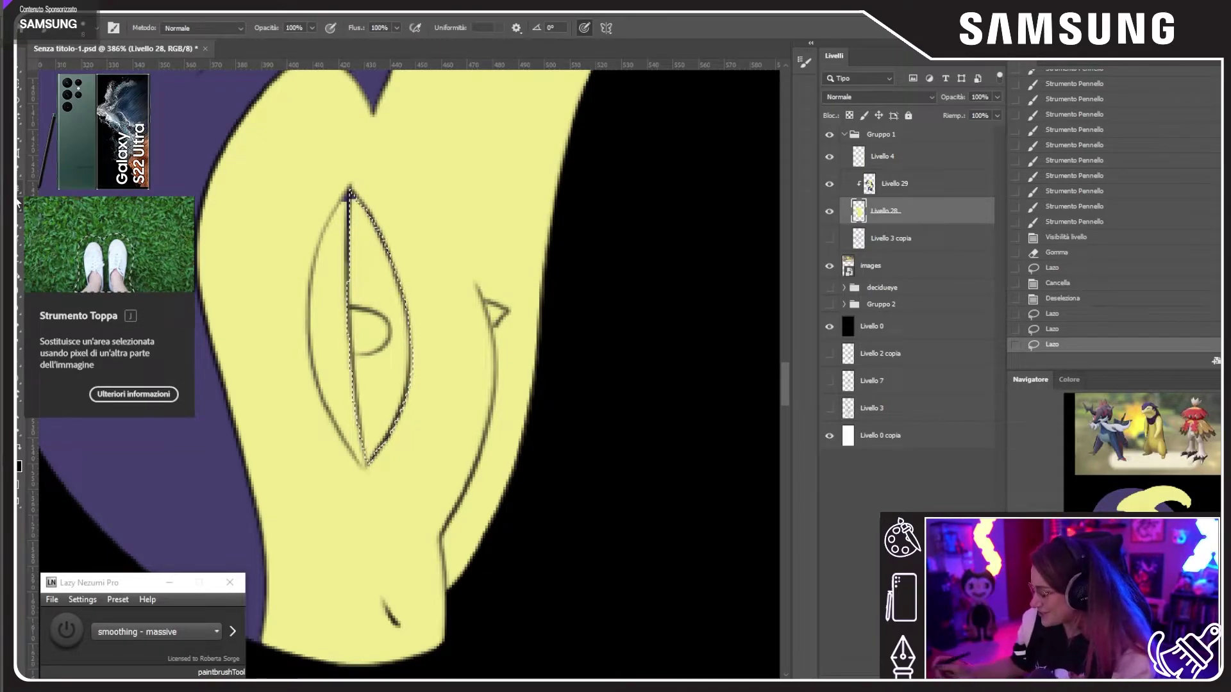
left_click(910, 184)
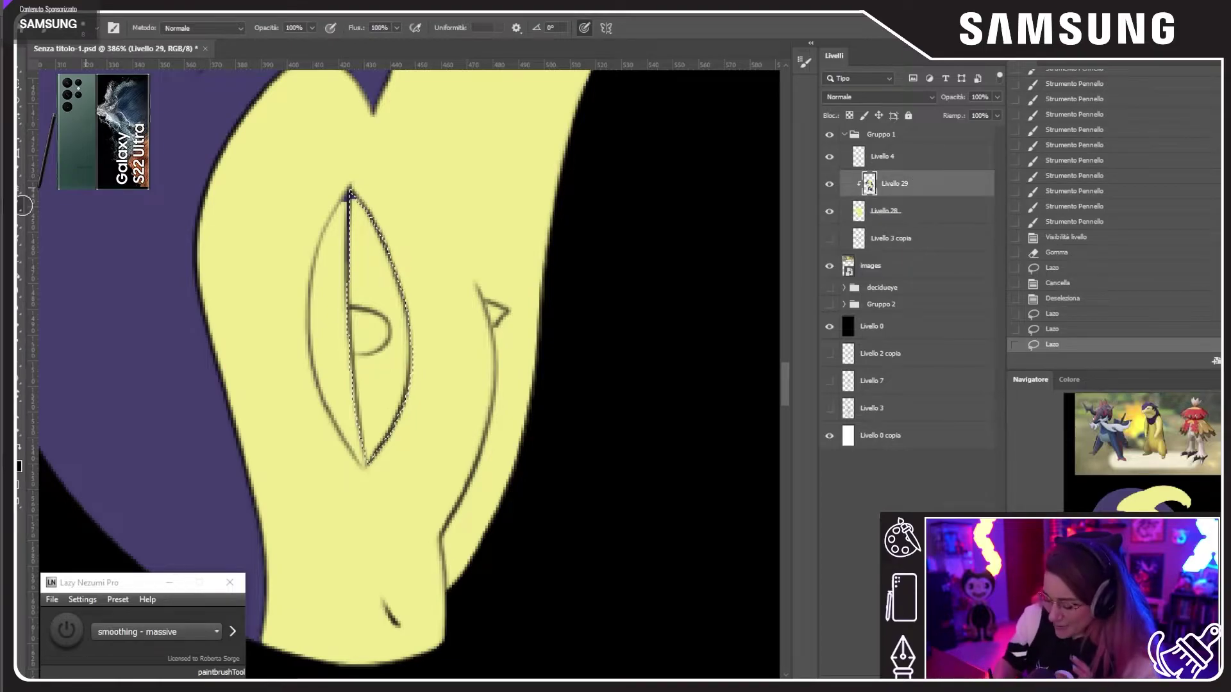
left_click(19, 447)
mouse_move(370, 224)
left_mouse_down()
mouse_move(357, 335)
mouse_move(368, 436)
mouse_move(384, 288)
mouse_move(404, 385)
mouse_move(395, 334)
left_mouse_up()
key("ctrl+d")
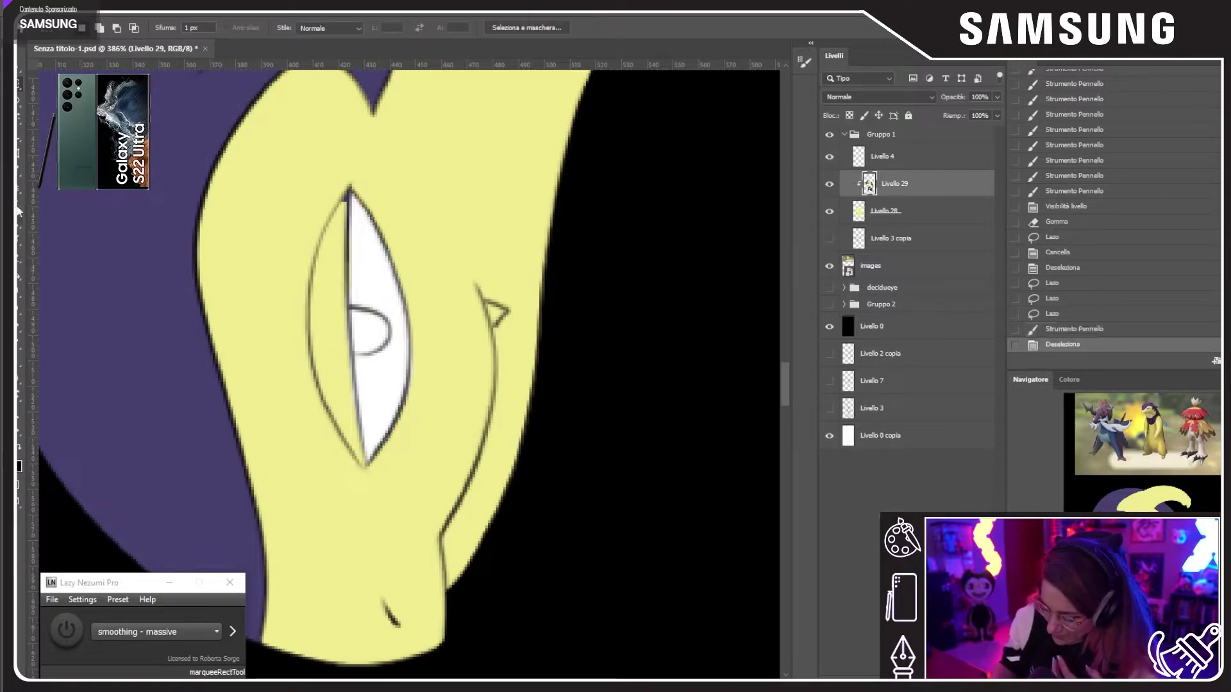
Step: Cover the stray colour at the eye's upper tip and along its inner line with yellow sampled from the face
left_click(297, 257, "alt")
left_click_drag(332, 224, 340, 156)
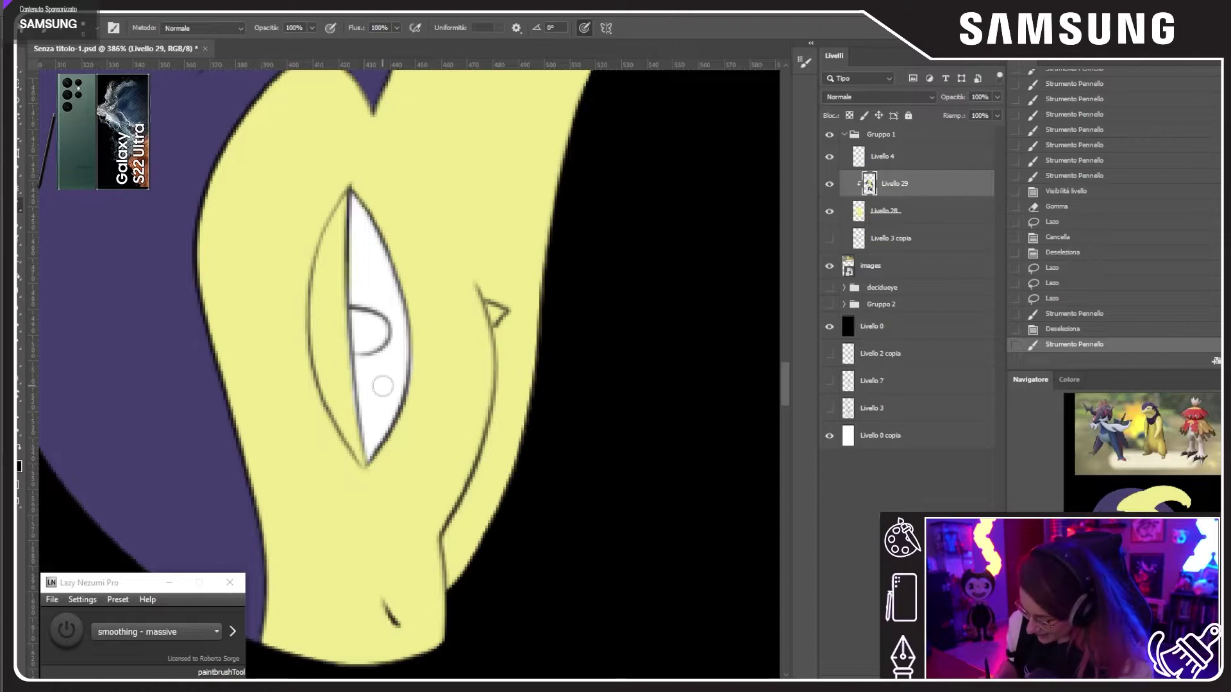
mouse_move(338, 317)
left_mouse_down()
mouse_move(329, 284)
mouse_move(344, 428)
mouse_move(329, 294)
left_mouse_up()
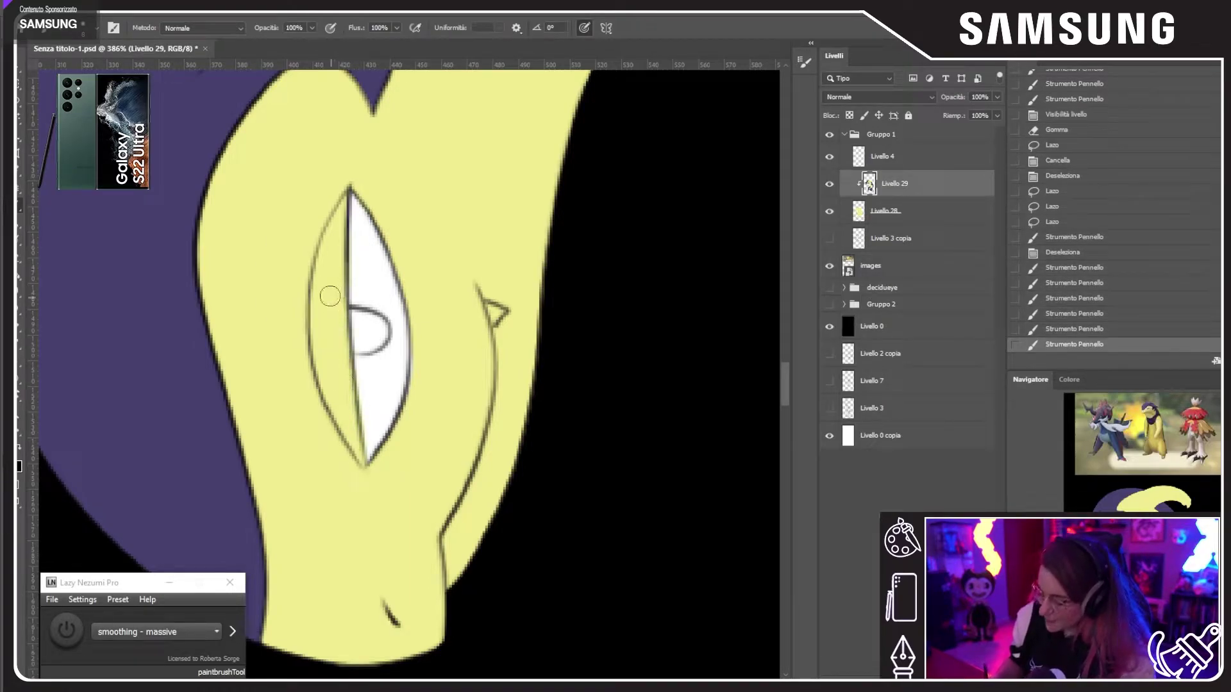
Step: Touch up the eye beside the inner line with sampled white and fill the small fang at the mouth corner white
left_click(373, 392, "alt")
mouse_move(364, 369)
left_mouse_down()
mouse_move(371, 431)
mouse_move(362, 357)
left_mouse_up()
left_click(362, 357)
left_click(362, 357)
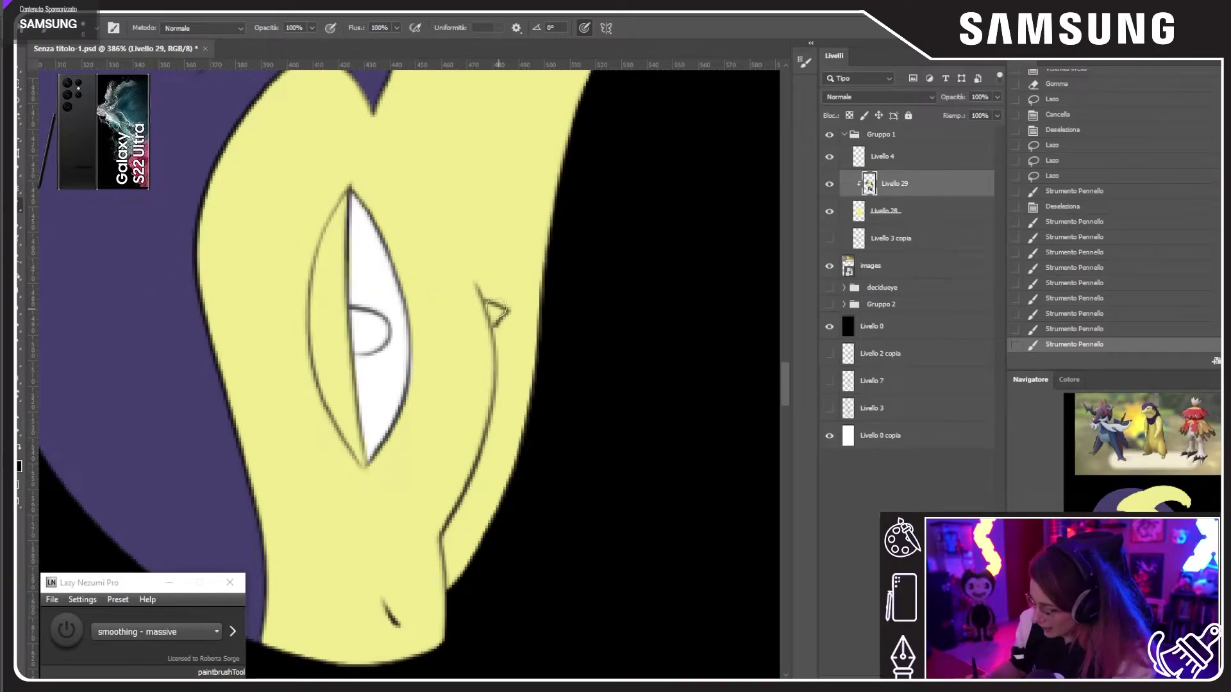
left_click_drag(491, 316, 497, 320)
mouse_move(497, 321)
left_mouse_down()
mouse_move(505, 311)
mouse_move(492, 324)
left_mouse_up()
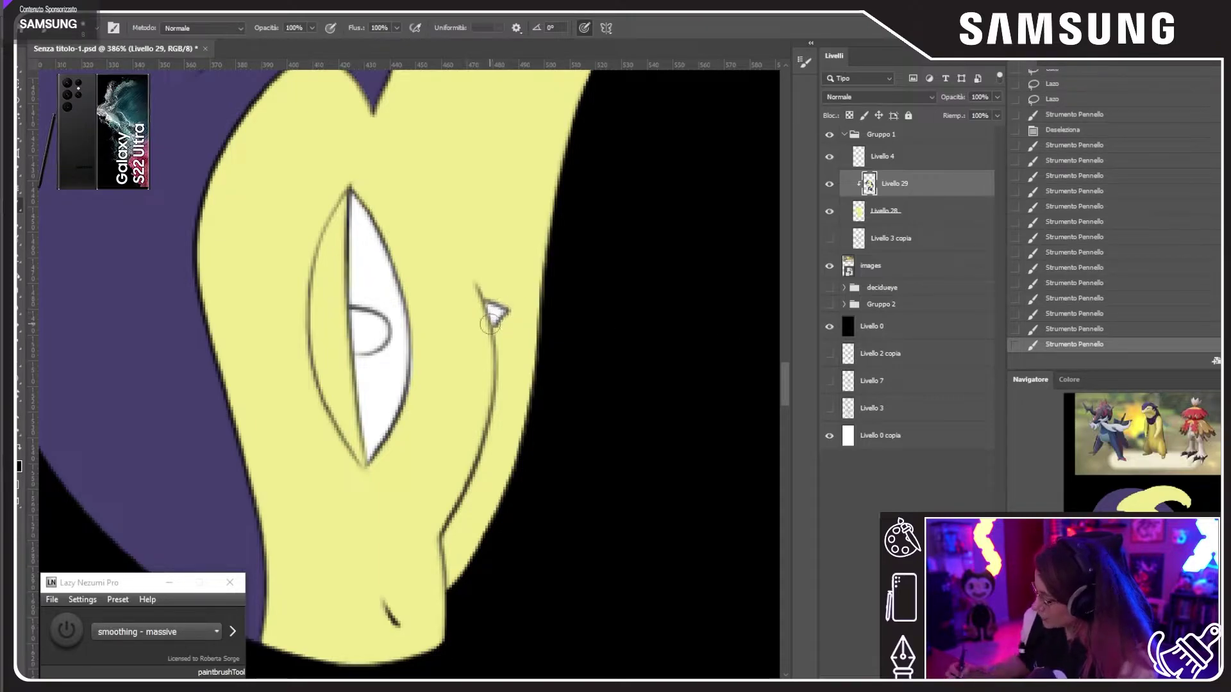
Step: Check the colouring of the head and neck at different magnifications and save the document
left_click_drag(1104, 532, 1107, 517)
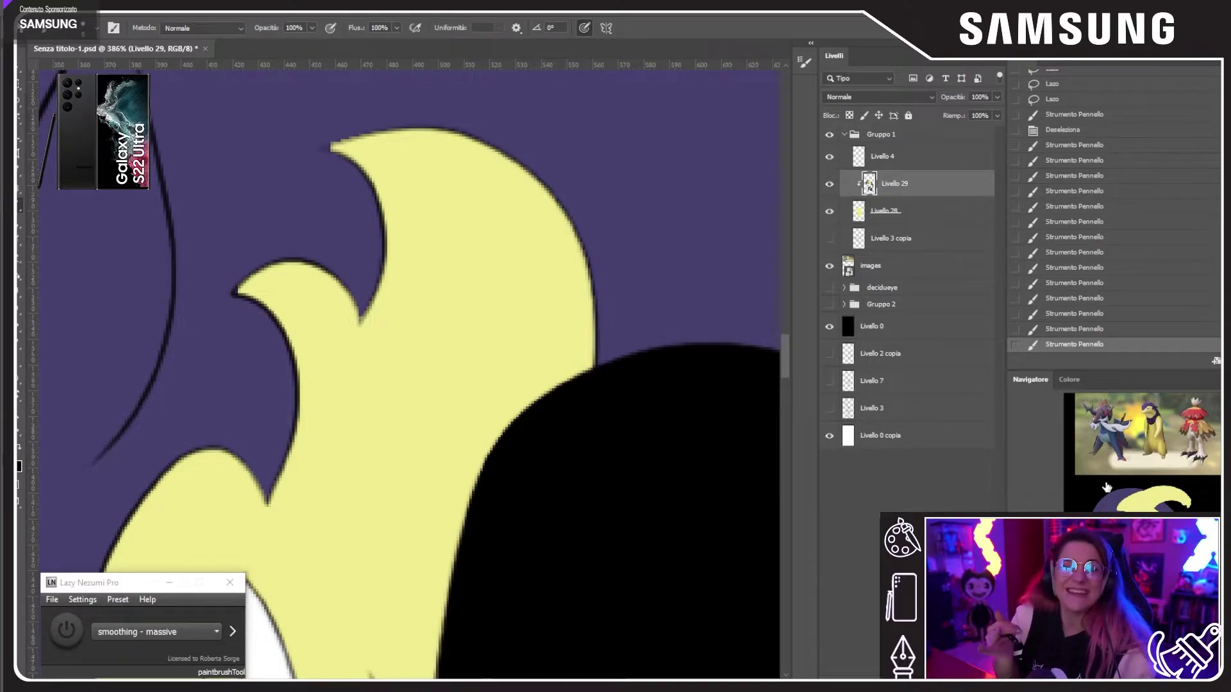
key("ctrl+minus")
key("ctrl+minus")
key("ctrl+minus")
key("ctrl+minus")
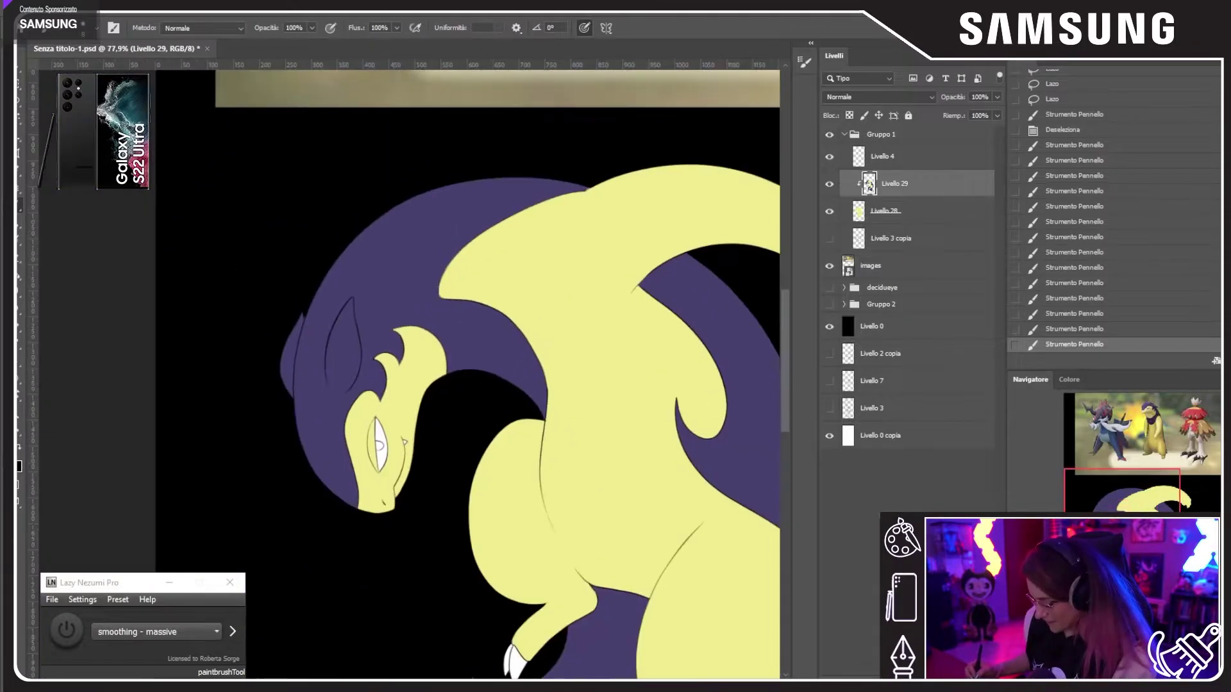
scroll(408, 377, "up", 6)
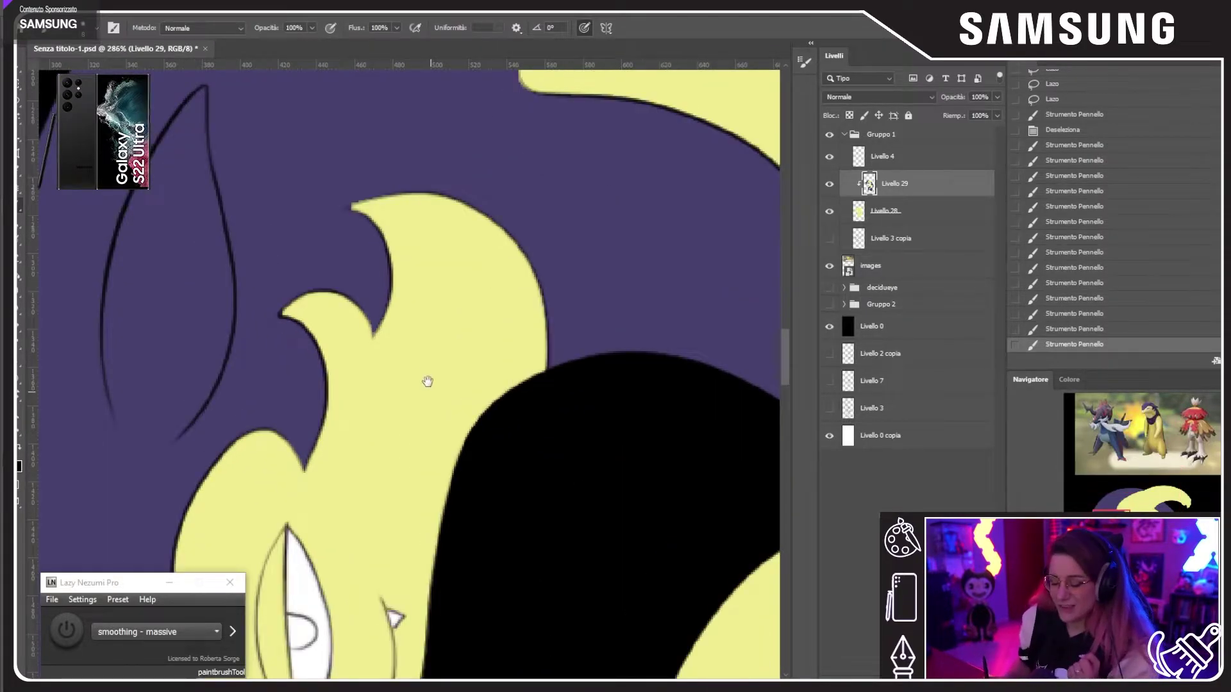
left_click_drag(430, 431, 396, 291)
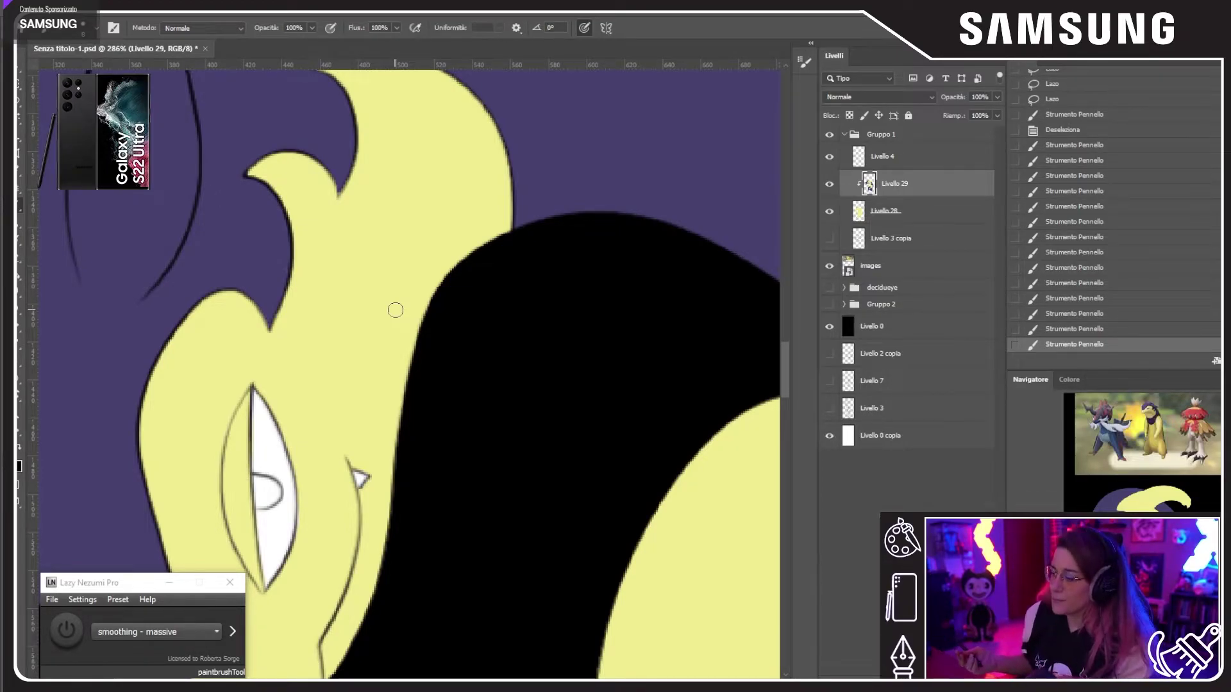
mouse_move(407, 377)
left_mouse_down()
mouse_move(319, 376)
mouse_move(371, 376)
left_mouse_up()
left_click_drag(656, 352, 634, 428)
key("ctrl+s")
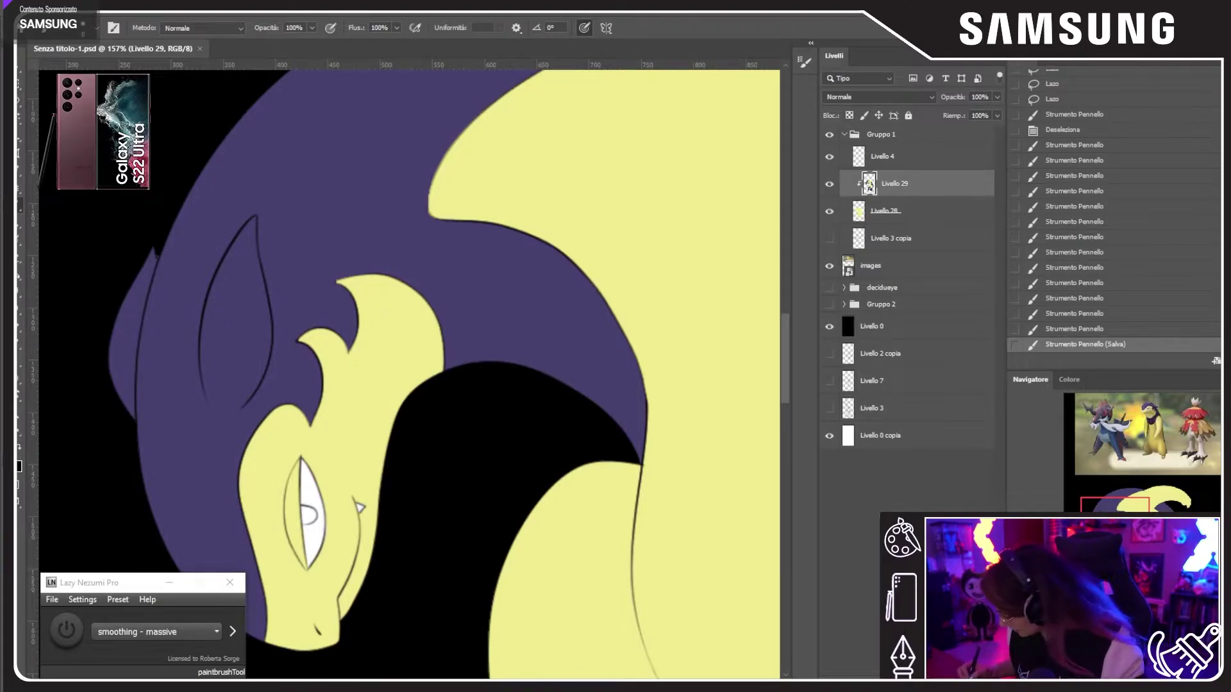
Step: Place the pink-flamed Pokémon reference image in the document and scale it down in the empty area above the illustration
left_click_drag(1113, 497, 1127, 491)
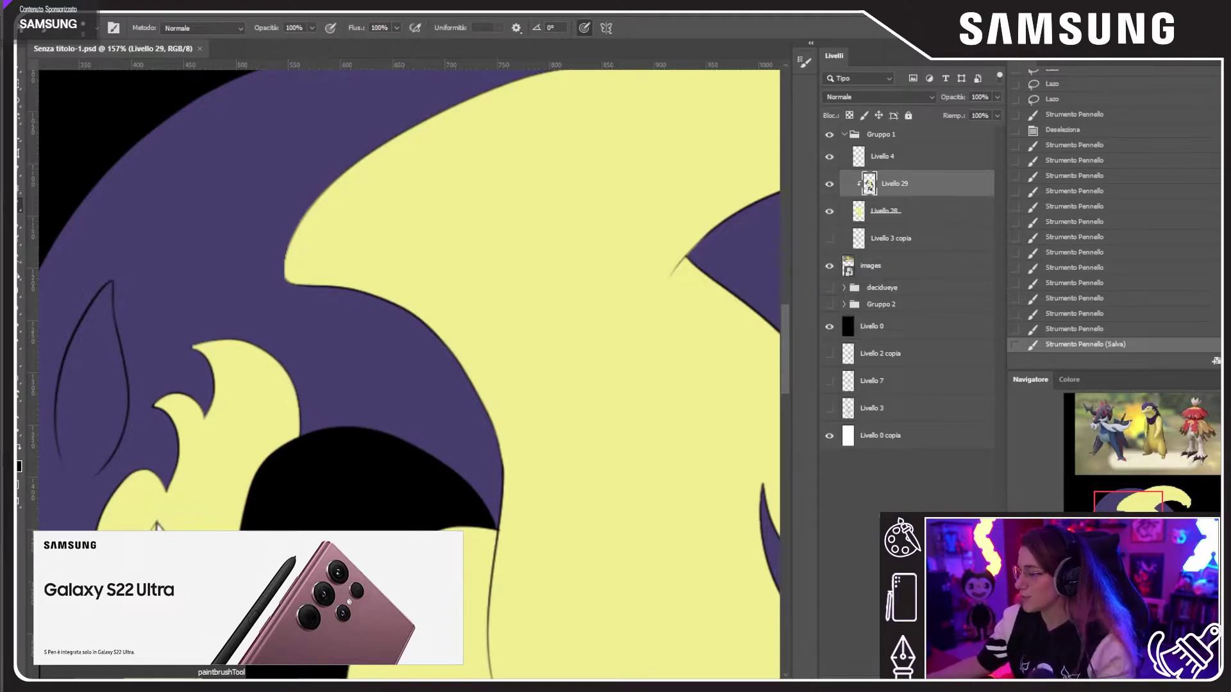
scroll(417, 385, "down", 6)
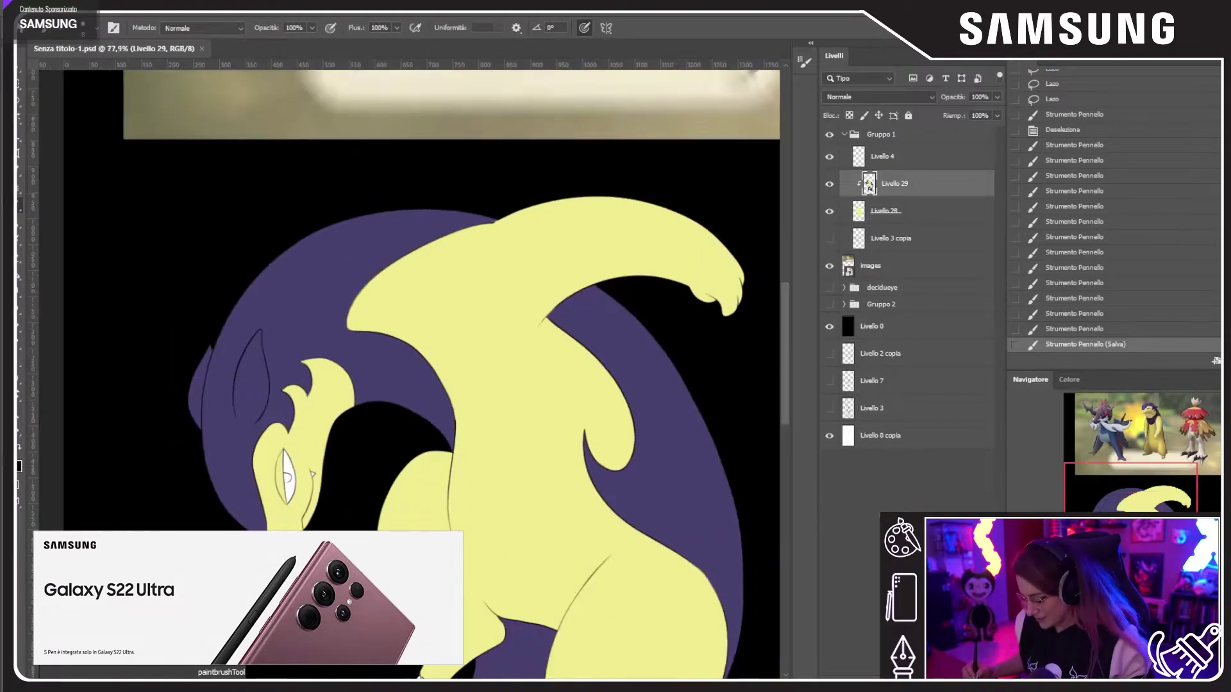
scroll(417, 384, "up", 4)
mouse_move(1150, 505)
left_mouse_down()
mouse_move(1162, 435)
mouse_move(1154, 473)
mouse_move(1170, 523)
mouse_move(1185, 475)
left_mouse_up()
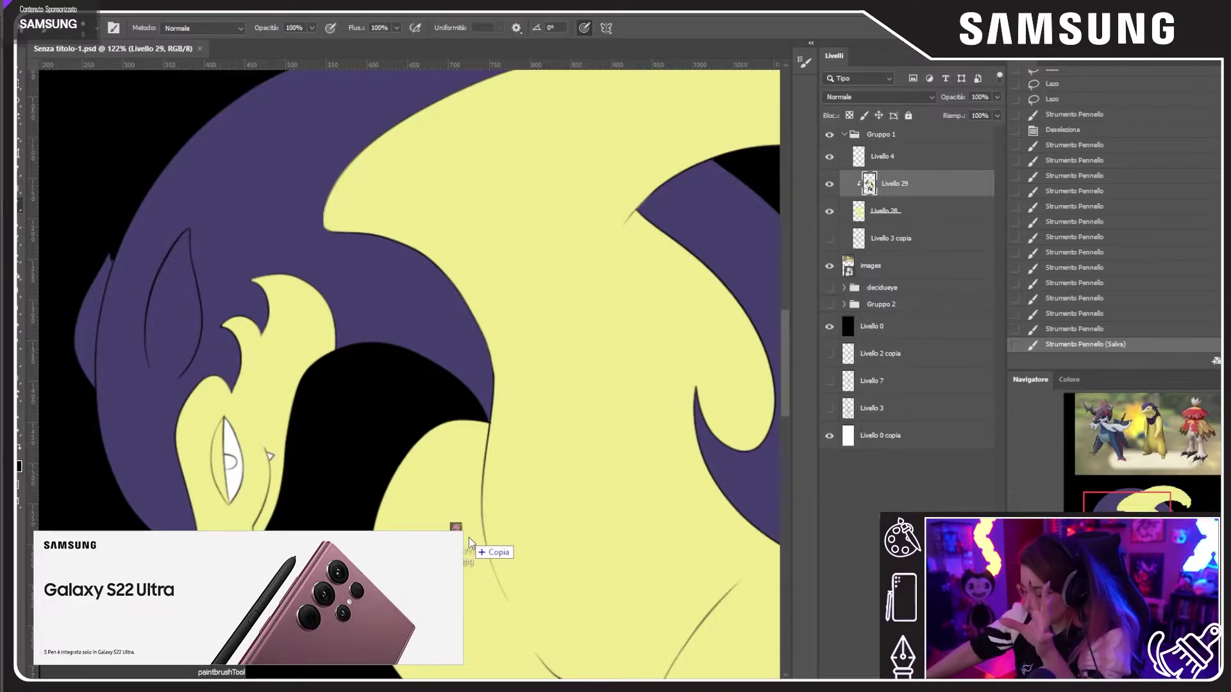
left_click_drag(468, 538, 477, 532)
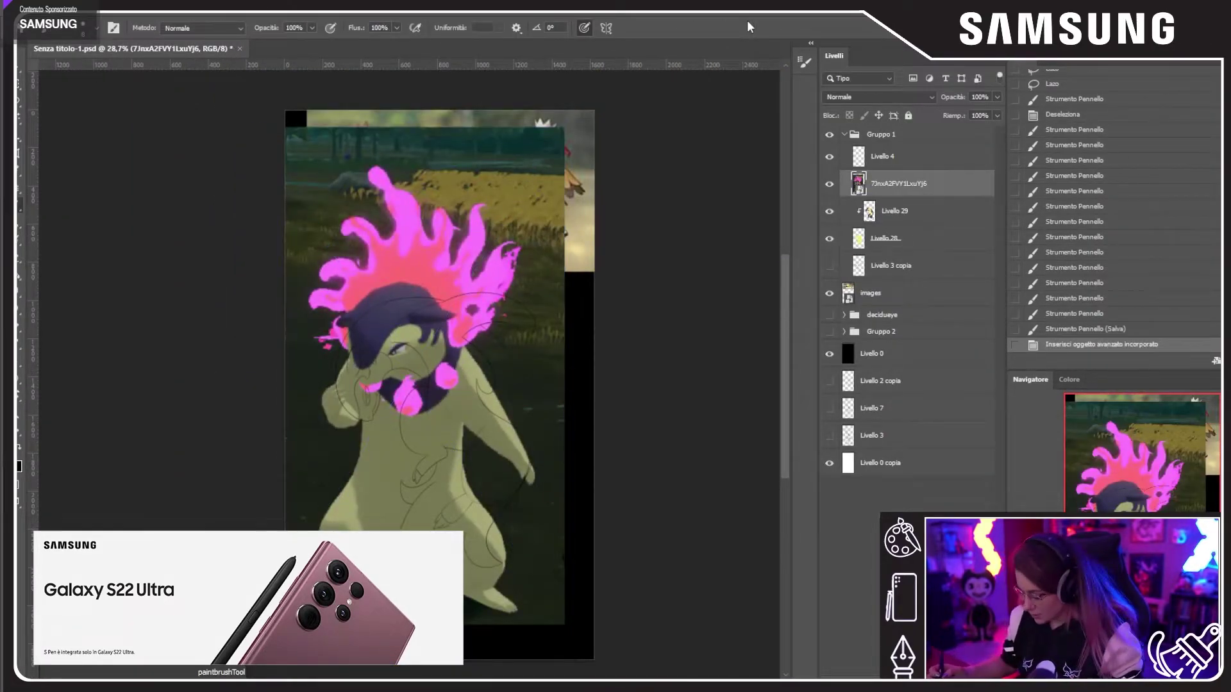
left_click_drag(563, 127, 356, 205)
left_click(746, 29)
Step: Hide the old reference layer, images, and the black background layer, Livello 0
left_click(831, 295)
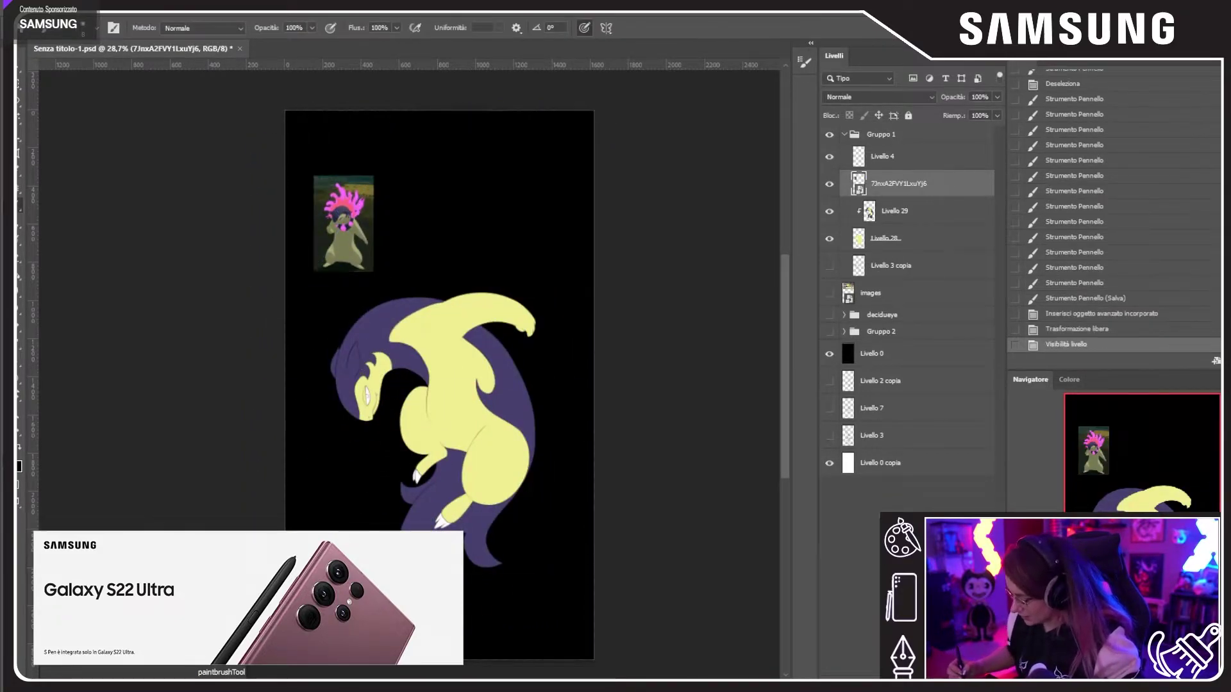
left_click(1141, 680)
left_click_drag(1095, 500, 1078, 424)
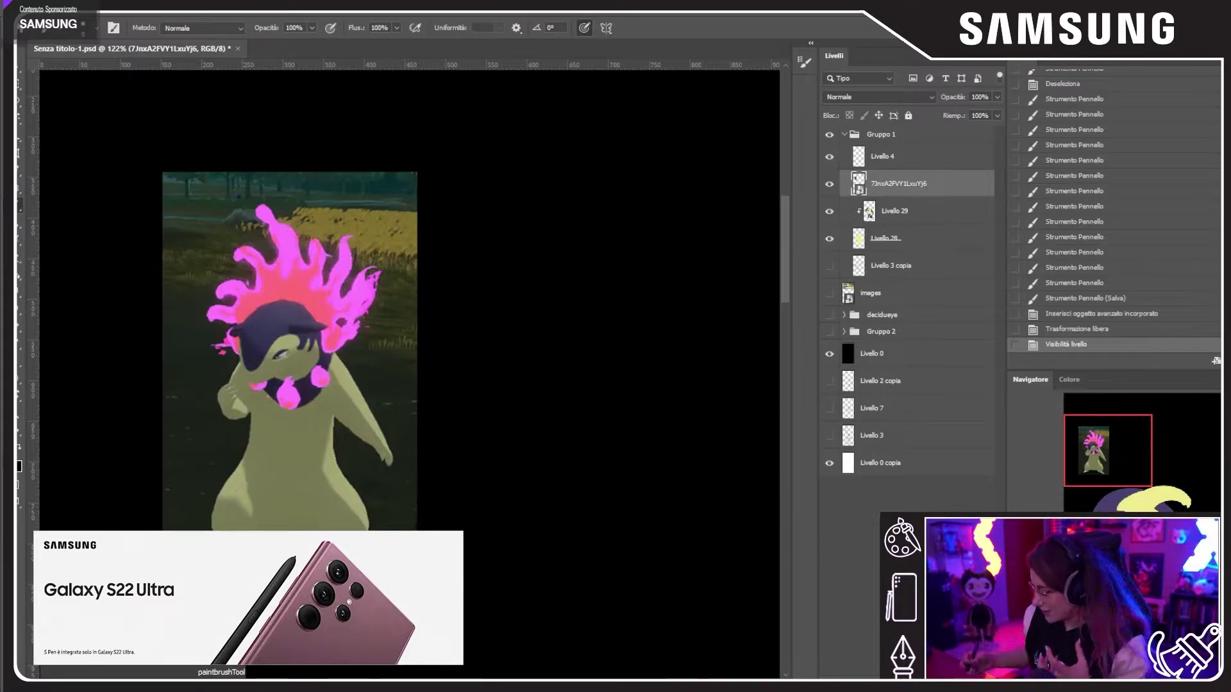
left_click_drag(1118, 459, 1111, 443)
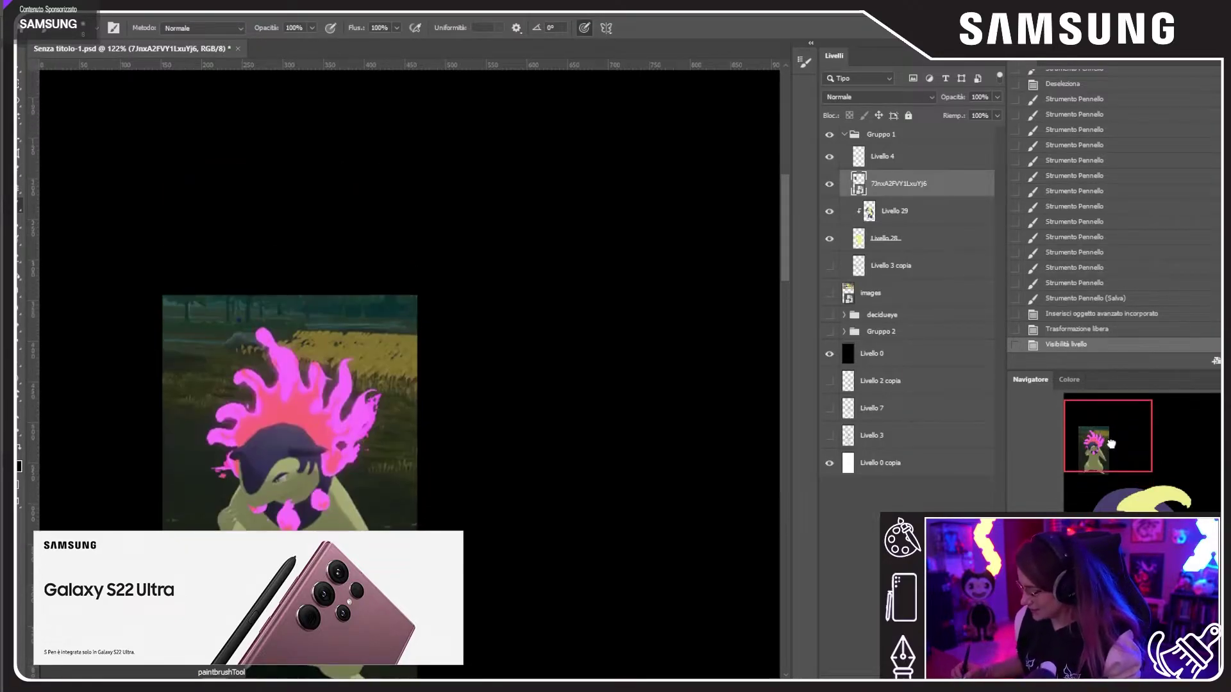
left_click(828, 355)
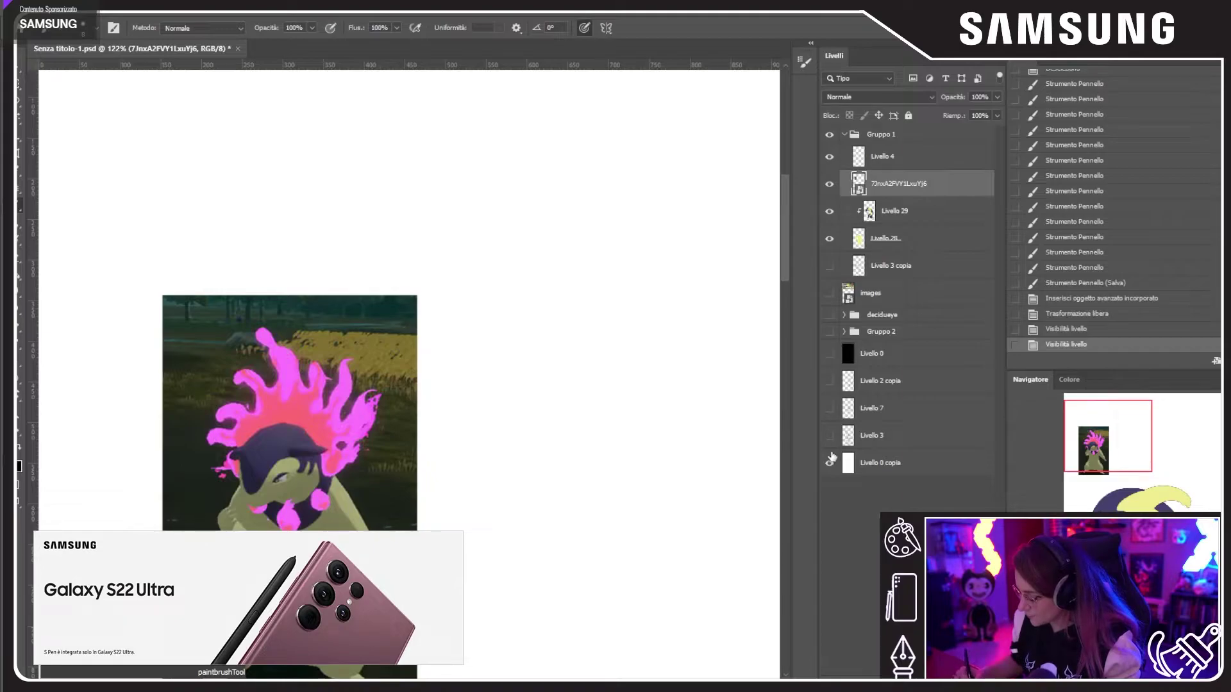
left_click(1109, 481)
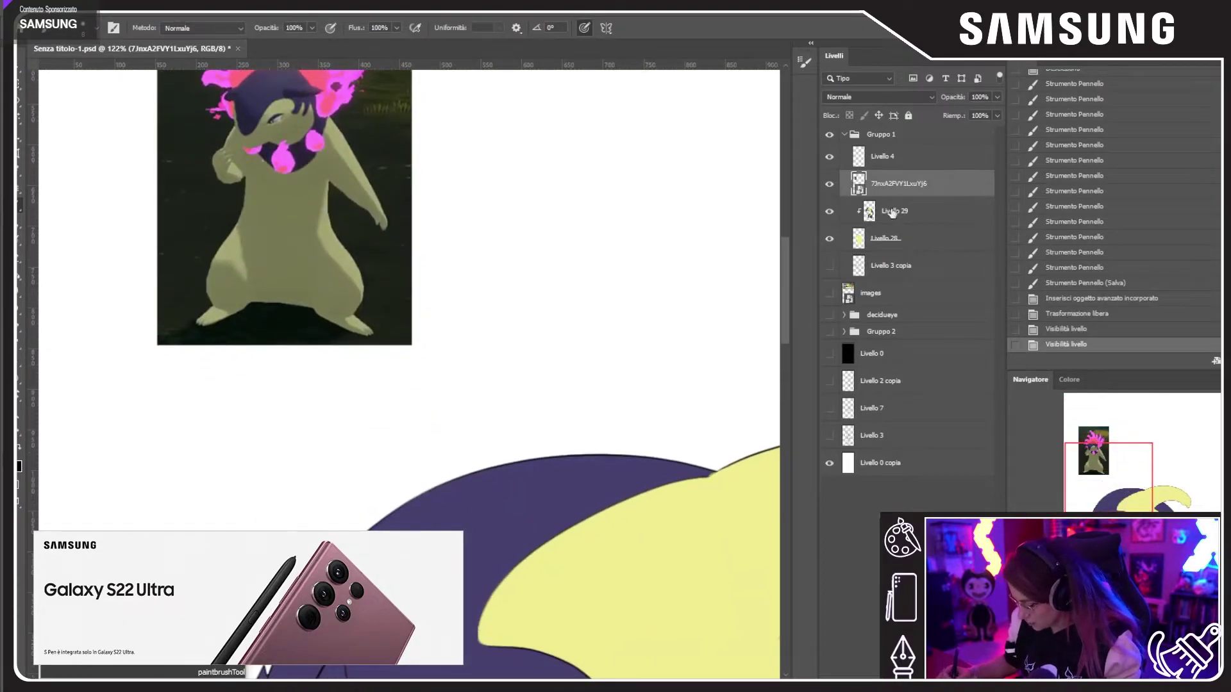
Step: Merge Livello 29 into Livello 28 and show the sketch layer Livello 3 copia at the top of Gruppo 1
right_click(893, 214)
key("ctrl+e")
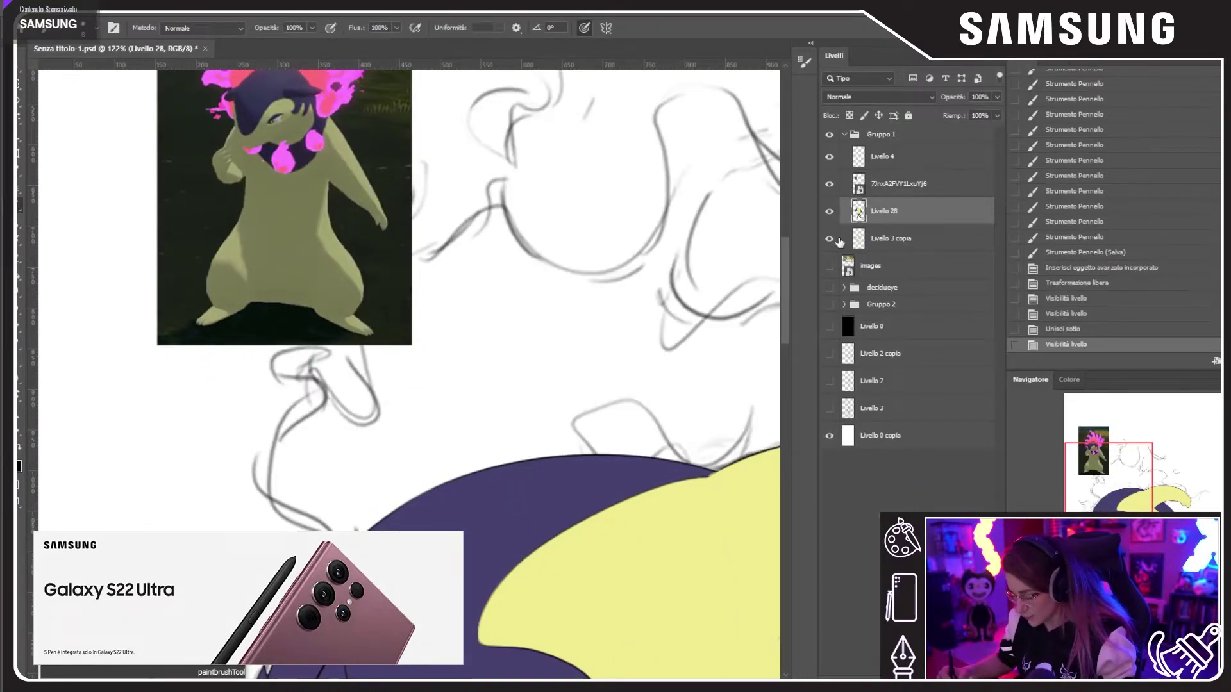
left_click(829, 239)
left_click_drag(884, 246, 885, 142)
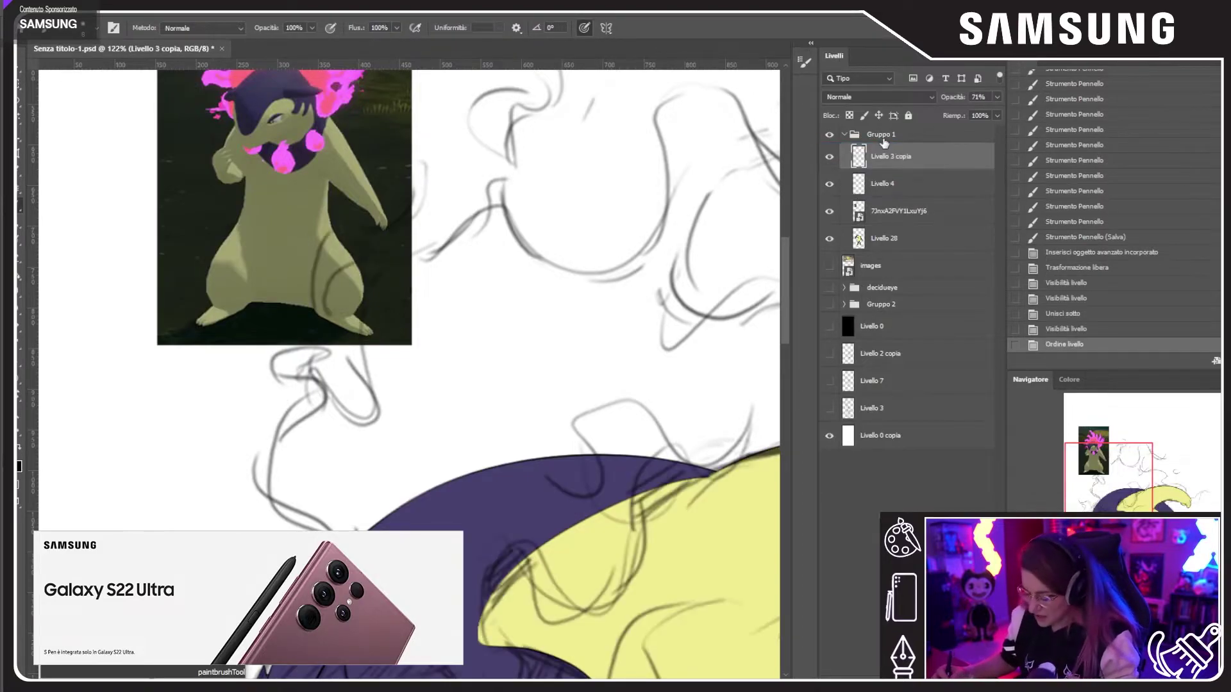
Step: Move the reference image to the upper-left corner of the canvas, clear of the sketched flames
key("v")
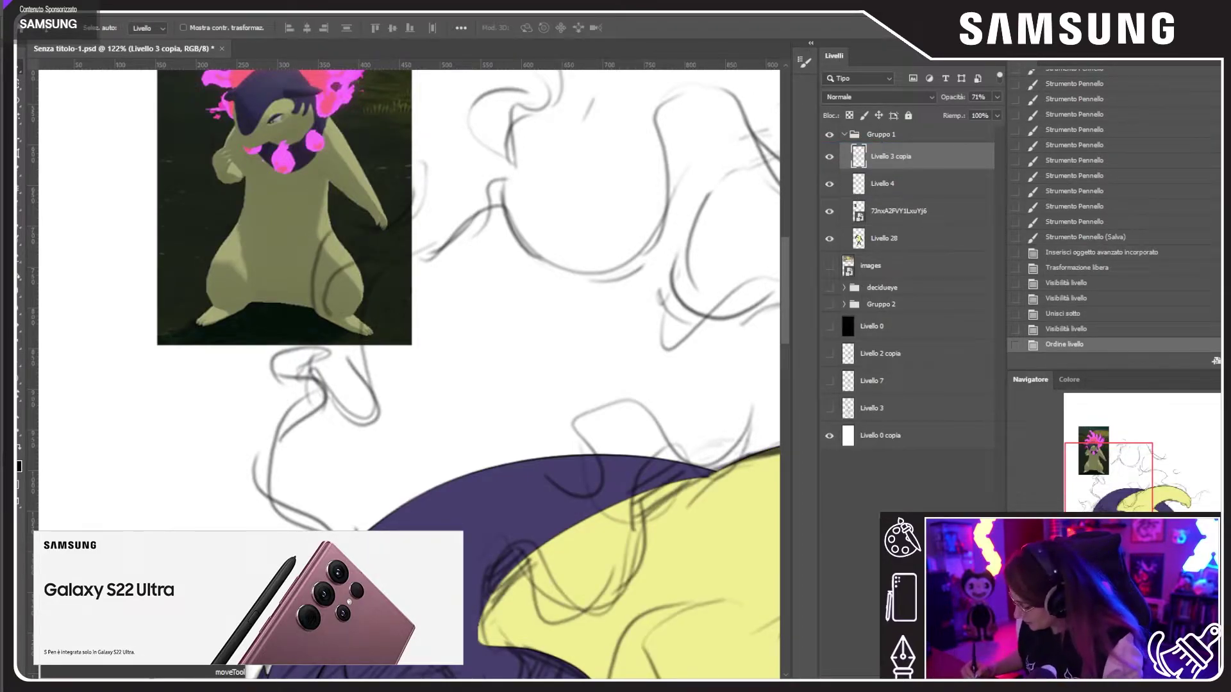
scroll(404, 375, "down", 5)
left_click_drag(629, 506, 580, 473)
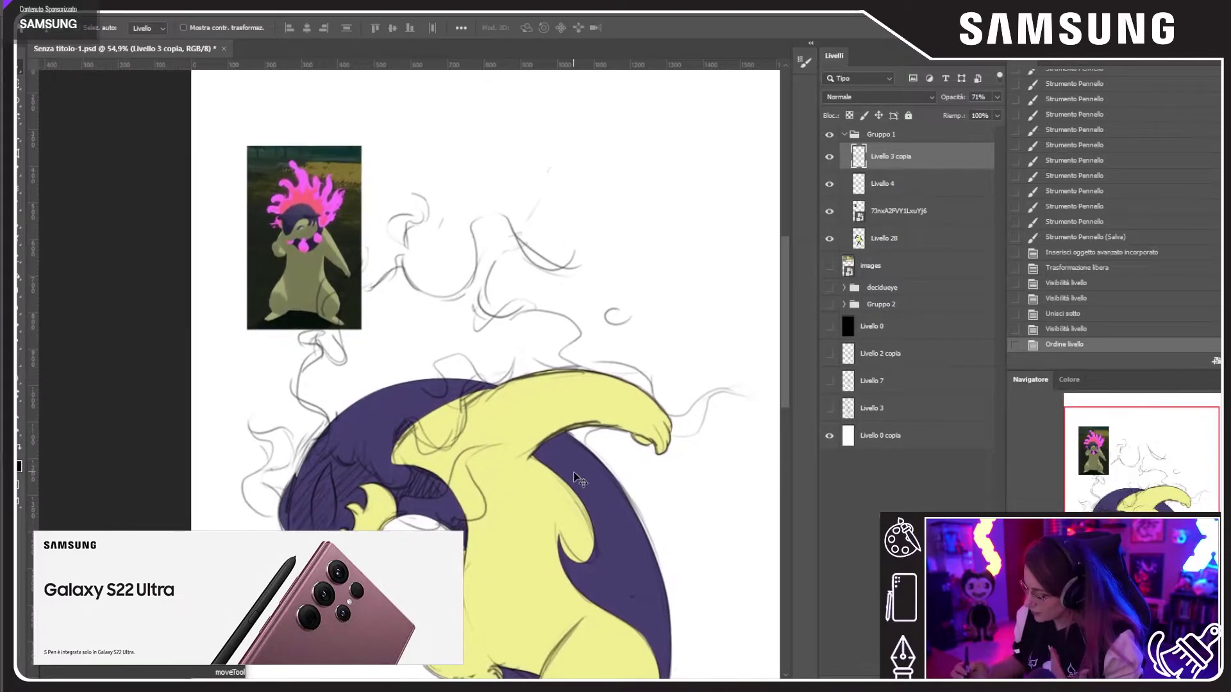
left_click(905, 213)
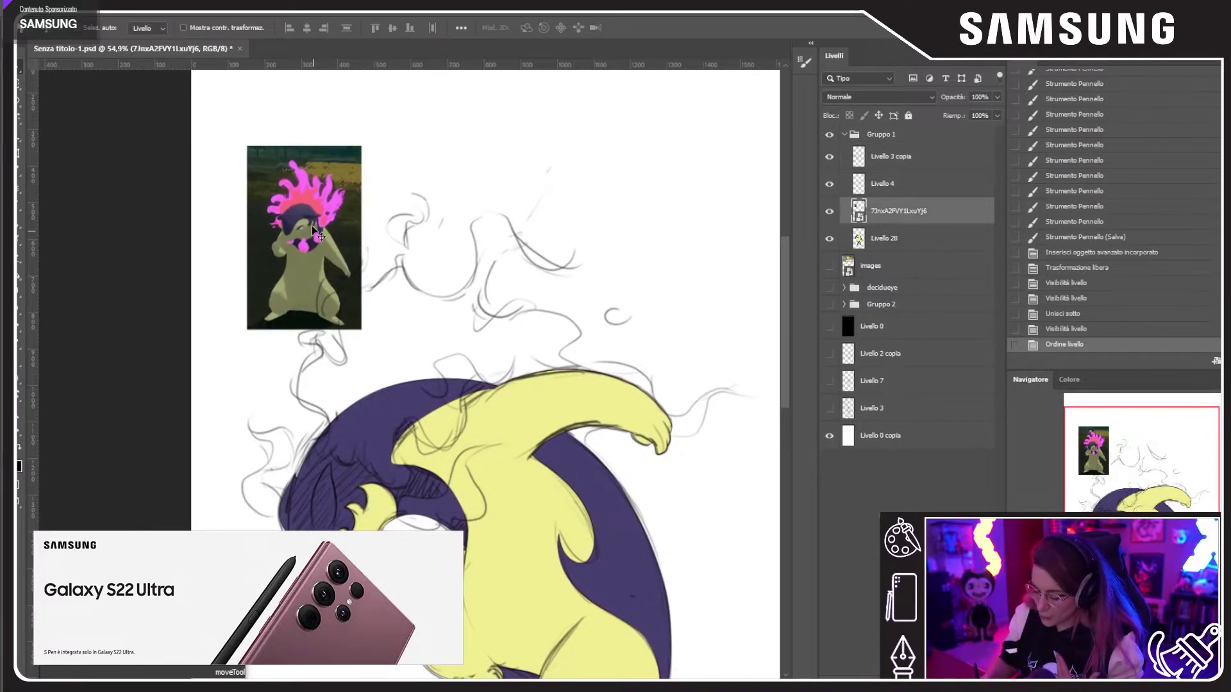
left_click_drag(312, 228, 263, 164)
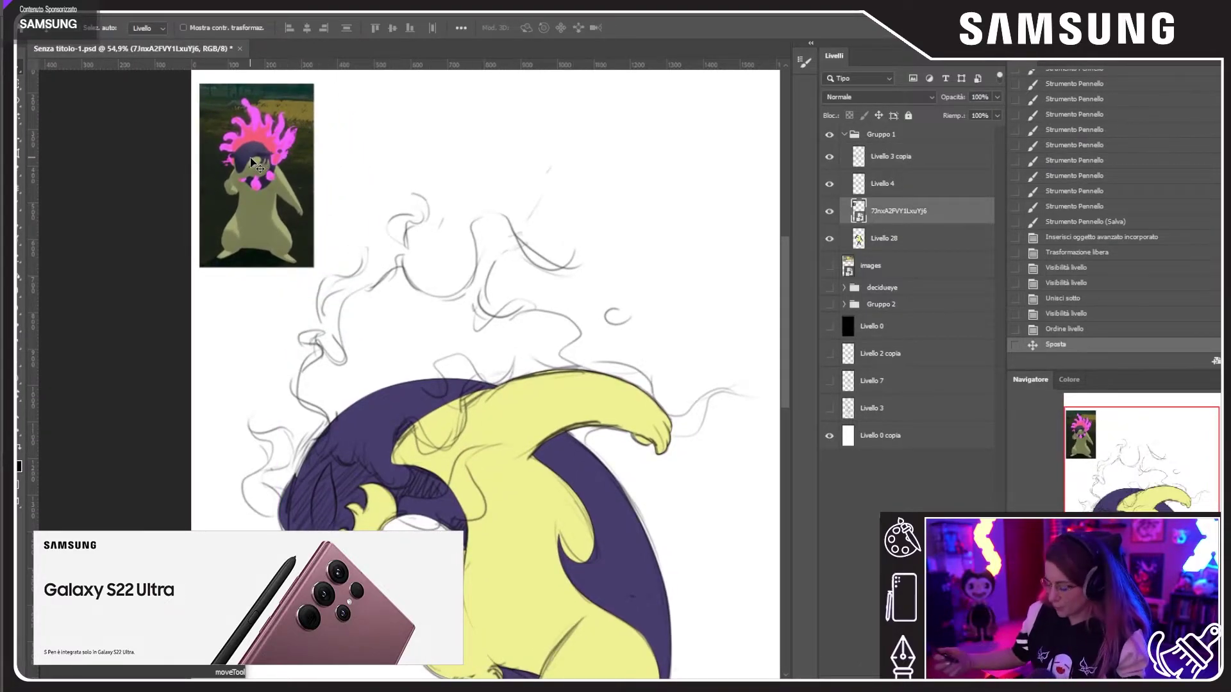
Step: On Livello 28, trace a freehand Lasso selection around the sketched flame collar at the Pokémon's neck
scroll(410, 597, "up", 5)
mouse_move(1114, 503)
left_mouse_down()
mouse_move(1098, 505)
mouse_move(1105, 491)
left_mouse_up()
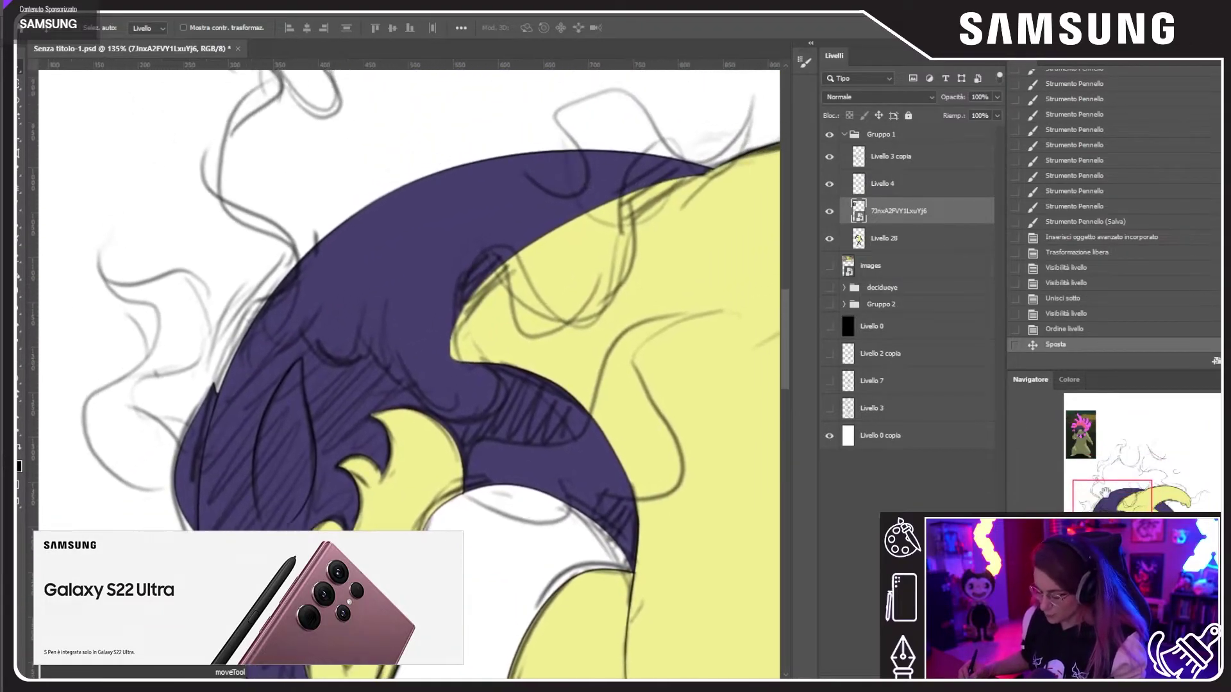
key("l")
scroll(567, 515, "up", 2)
scroll(567, 514, "right", 2)
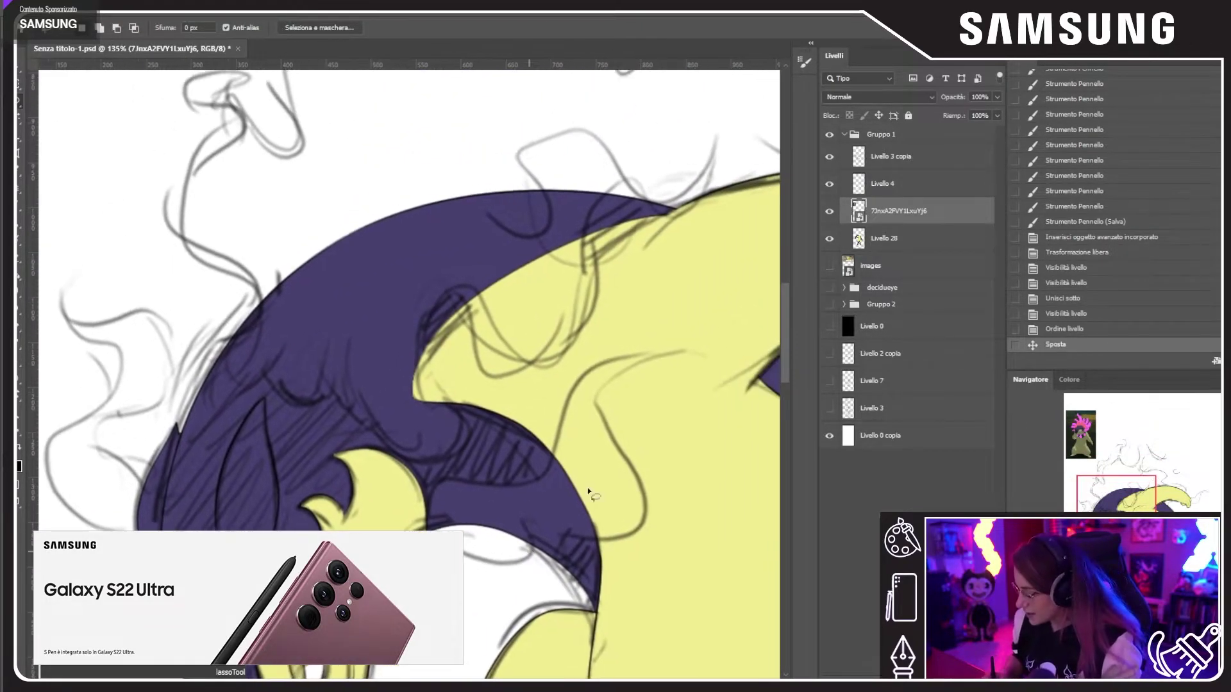
left_click(896, 241)
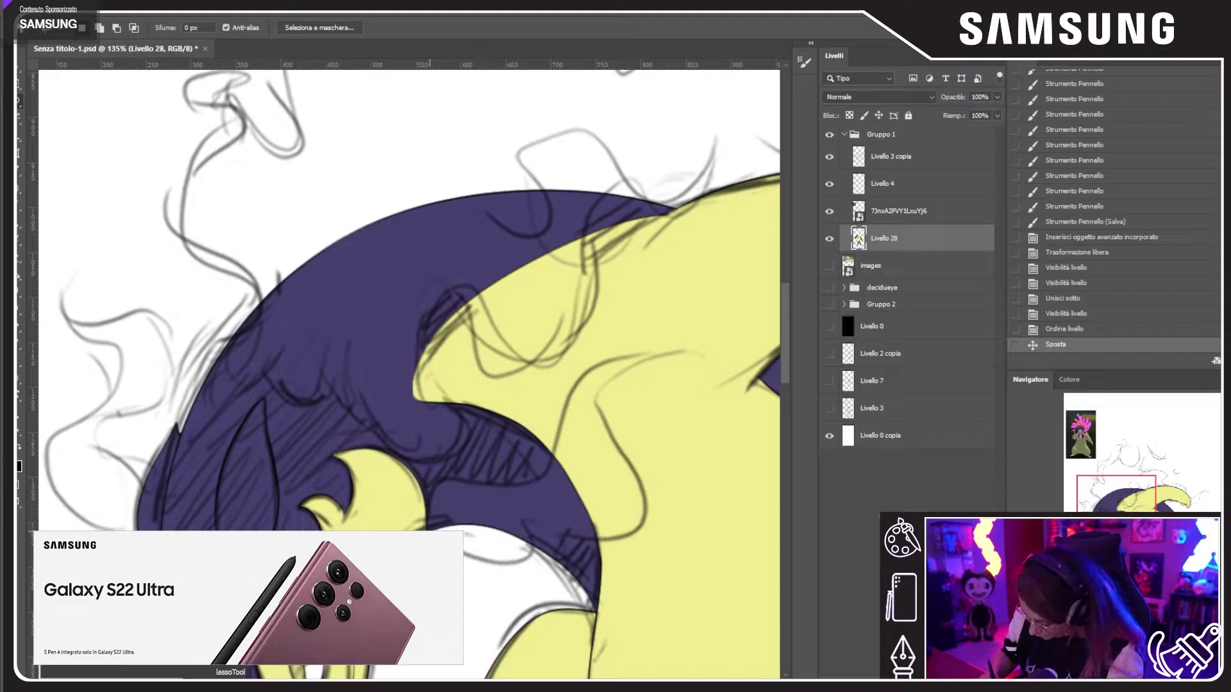
mouse_move(430, 530)
left_mouse_down()
mouse_move(516, 486)
mouse_move(680, 349)
mouse_move(612, 543)
mouse_move(512, 572)
mouse_move(467, 568)
left_mouse_up()
left_click_drag(474, 307, 480, 397)
mouse_move(352, 384)
left_mouse_down()
mouse_move(531, 246)
mouse_move(409, 323)
left_mouse_up()
left_click_drag(638, 424, 541, 503)
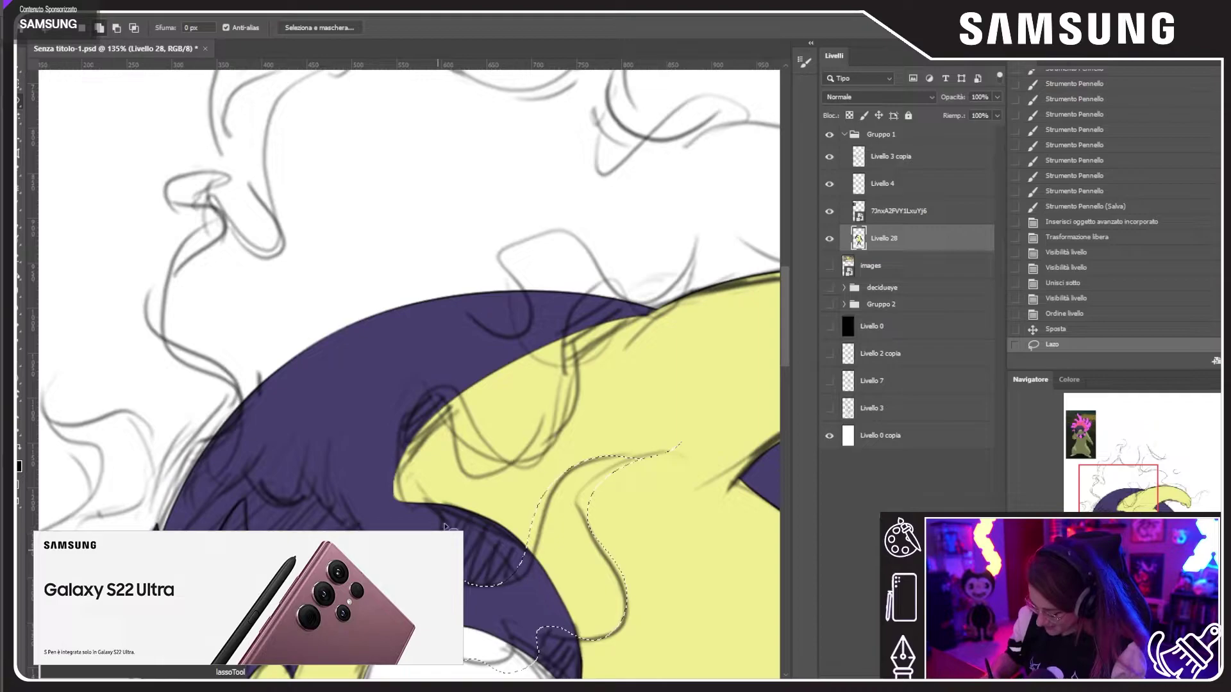
Step: Add the flame base over the head and back, plus the tongues rising behind the head, to the lasso selection
mouse_move(446, 527)
left_mouse_down()
mouse_move(456, 459)
mouse_move(567, 420)
mouse_move(695, 264)
mouse_move(542, 244)
mouse_move(504, 305)
mouse_move(599, 275)
mouse_move(651, 311)
mouse_move(612, 180)
mouse_move(232, 332)
mouse_move(215, 447)
mouse_move(260, 497)
mouse_move(397, 532)
left_mouse_up()
left_click_drag(490, 303, 509, 463)
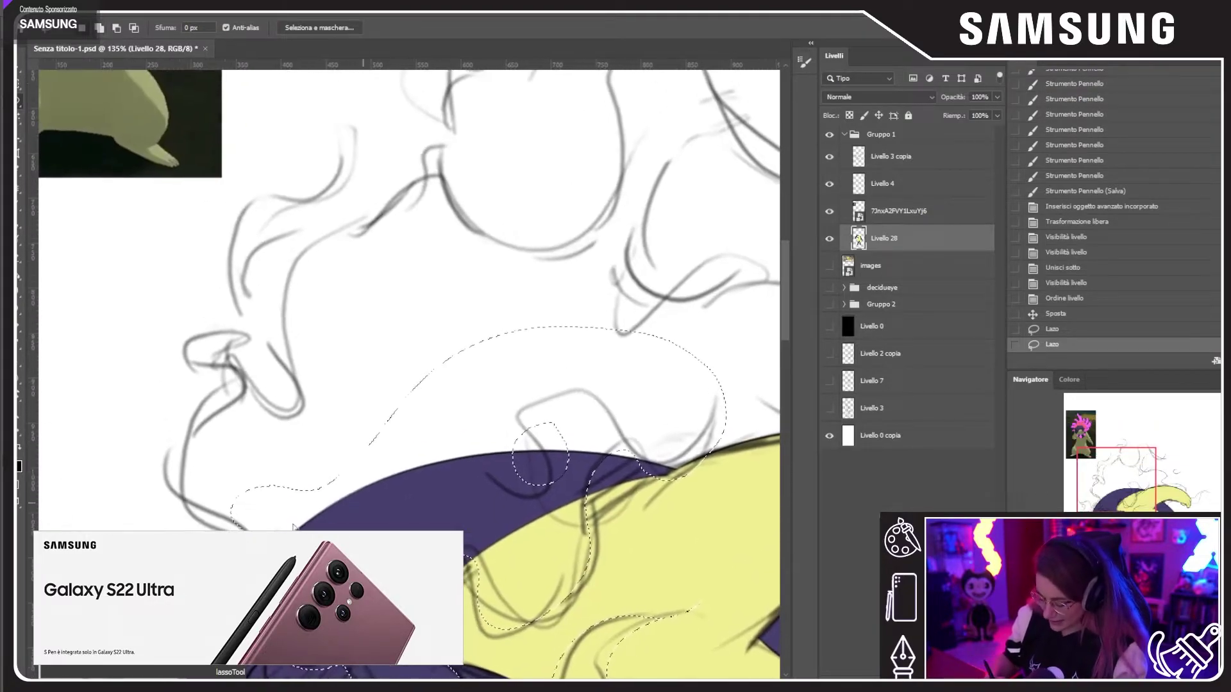
mouse_move(293, 527)
left_mouse_down()
mouse_move(181, 512)
mouse_move(203, 421)
mouse_move(231, 391)
mouse_move(244, 328)
mouse_move(235, 405)
mouse_move(279, 427)
mouse_move(284, 354)
mouse_move(328, 246)
mouse_move(400, 228)
mouse_move(424, 157)
mouse_move(443, 150)
mouse_move(437, 172)
mouse_move(534, 330)
mouse_move(422, 456)
mouse_move(338, 520)
mouse_move(263, 534)
left_mouse_up()
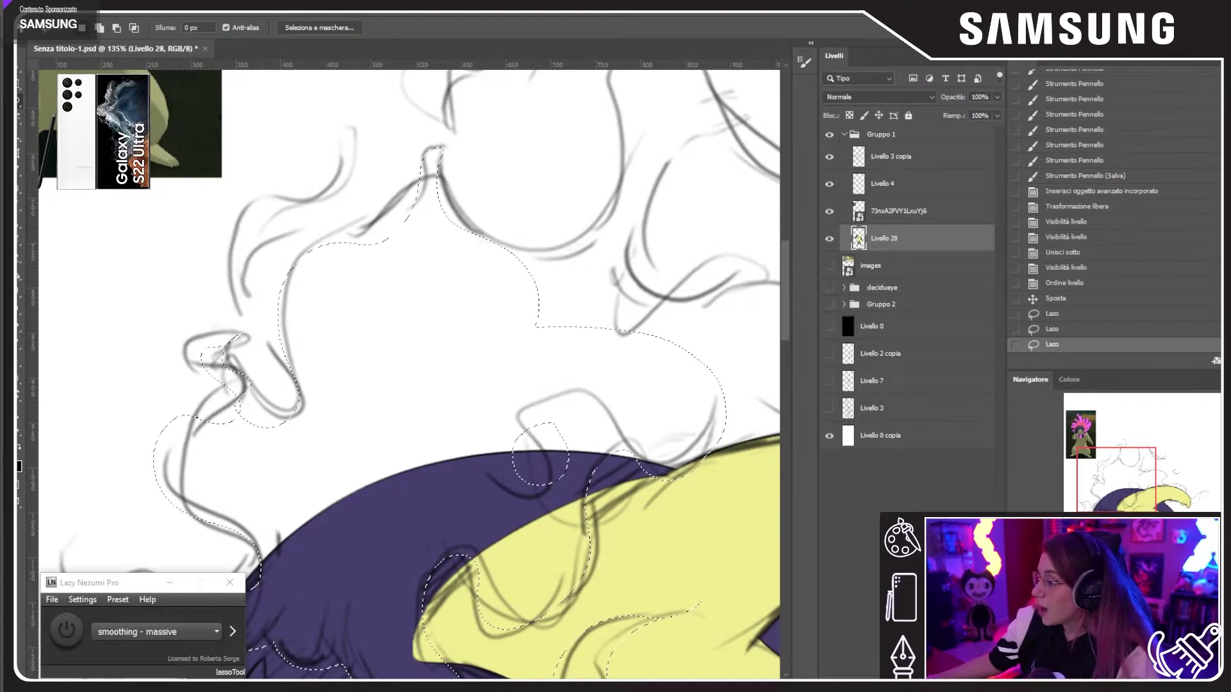
key("ctrl+d")
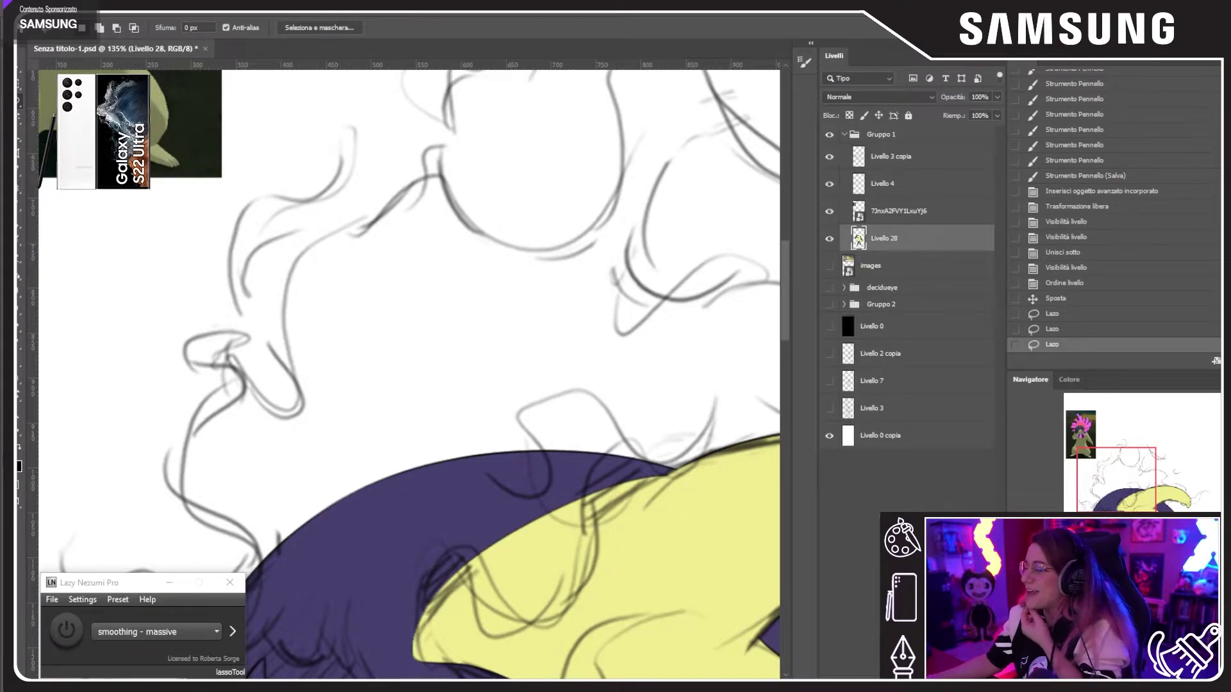
Step: Add the detached curling flame above the central peak to the selection, redoing the misdrawn outline
left_click_drag(1169, 485, 1130, 471)
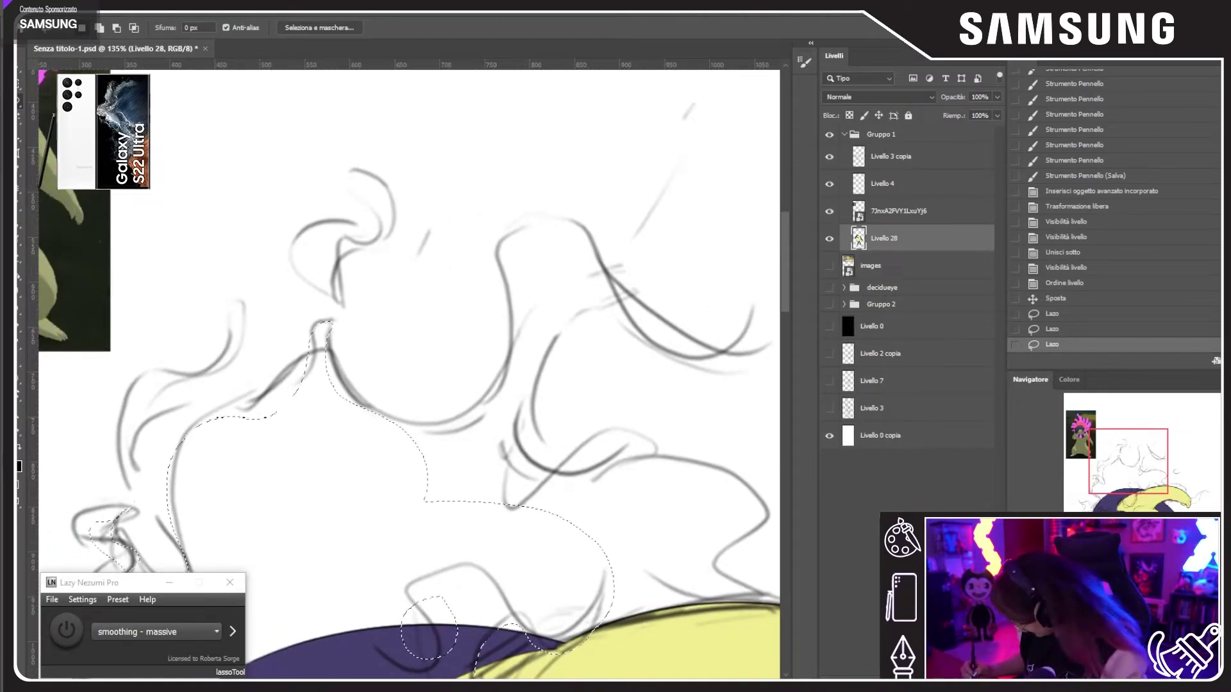
key("ctrl+minus")
scroll(407, 370, "up", 2)
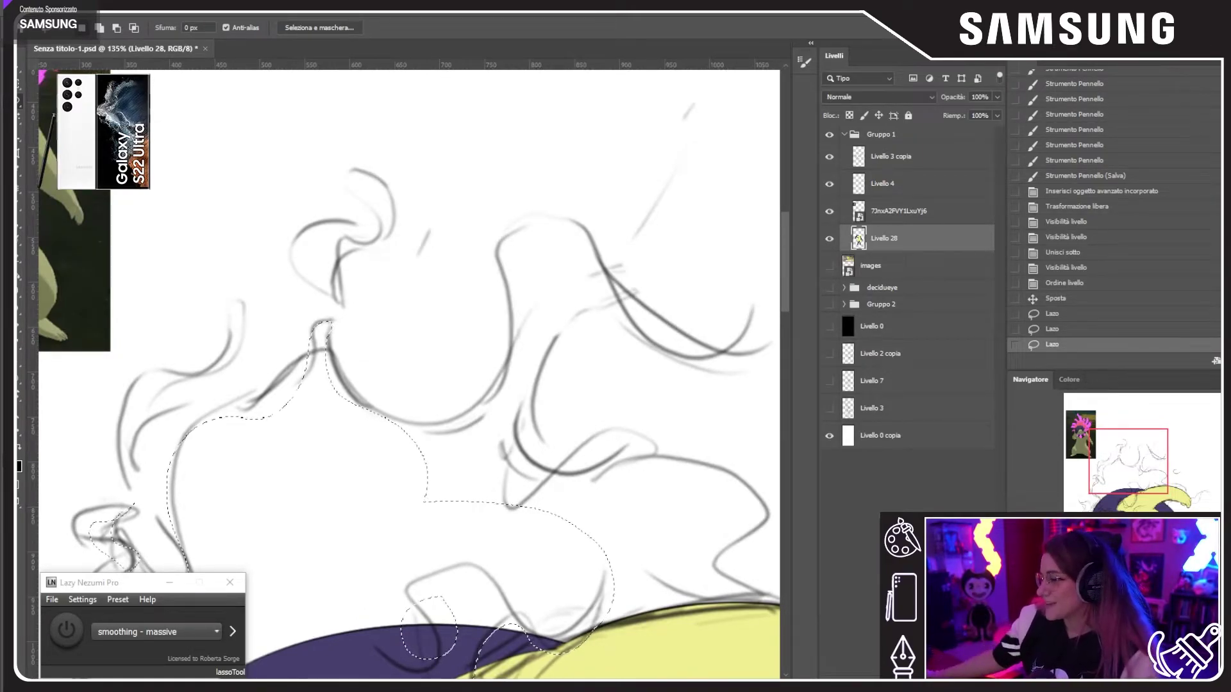
mouse_move(330, 303)
left_mouse_down()
mouse_move(300, 279)
mouse_move(334, 226)
mouse_move(382, 196)
mouse_move(361, 156)
mouse_move(400, 239)
mouse_move(338, 243)
mouse_move(358, 279)
mouse_move(335, 306)
mouse_move(291, 260)
mouse_move(355, 233)
mouse_move(344, 153)
mouse_move(360, 186)
mouse_move(412, 220)
mouse_move(335, 252)
mouse_move(336, 292)
left_mouse_up()
key("ctrl+z")
key("ctrl+z")
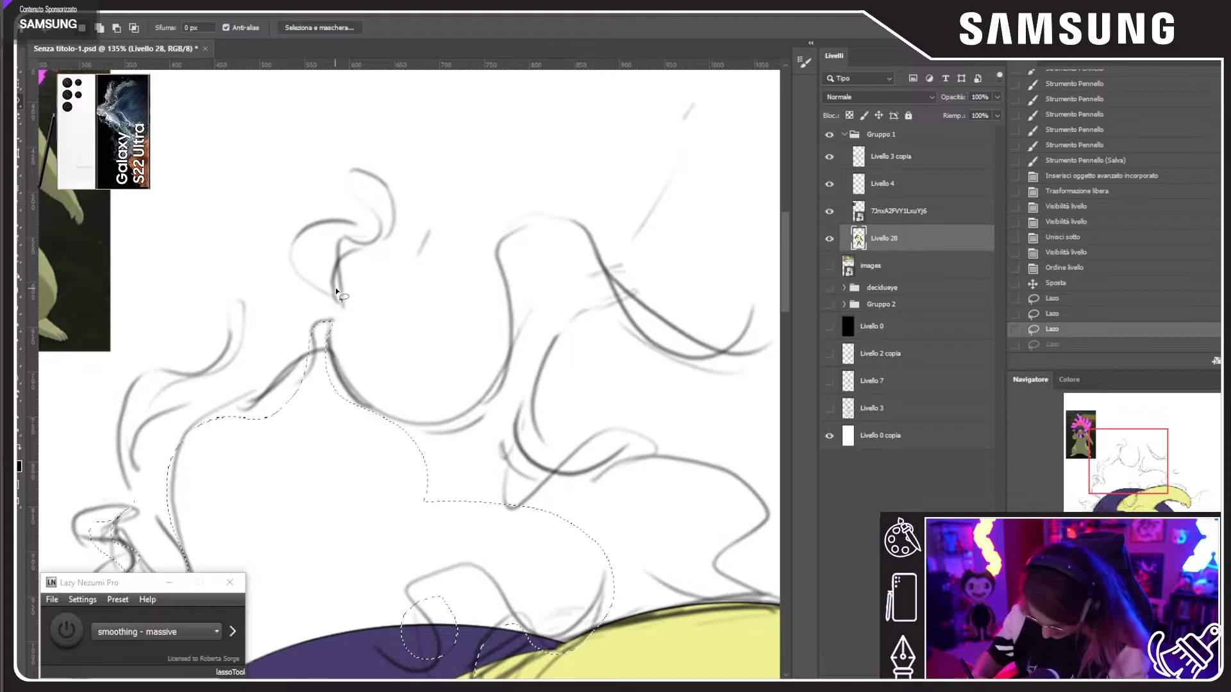
mouse_move(331, 300)
left_mouse_down()
mouse_move(298, 278)
mouse_move(326, 221)
mouse_move(375, 230)
mouse_move(346, 168)
mouse_move(395, 208)
mouse_move(378, 239)
mouse_move(344, 237)
mouse_move(325, 272)
mouse_move(334, 301)
left_mouse_up()
Step: Add the wavy detached flame on the left side of the blaze to the selection, undoing the first attempt
left_click_drag(368, 351, 428, 310)
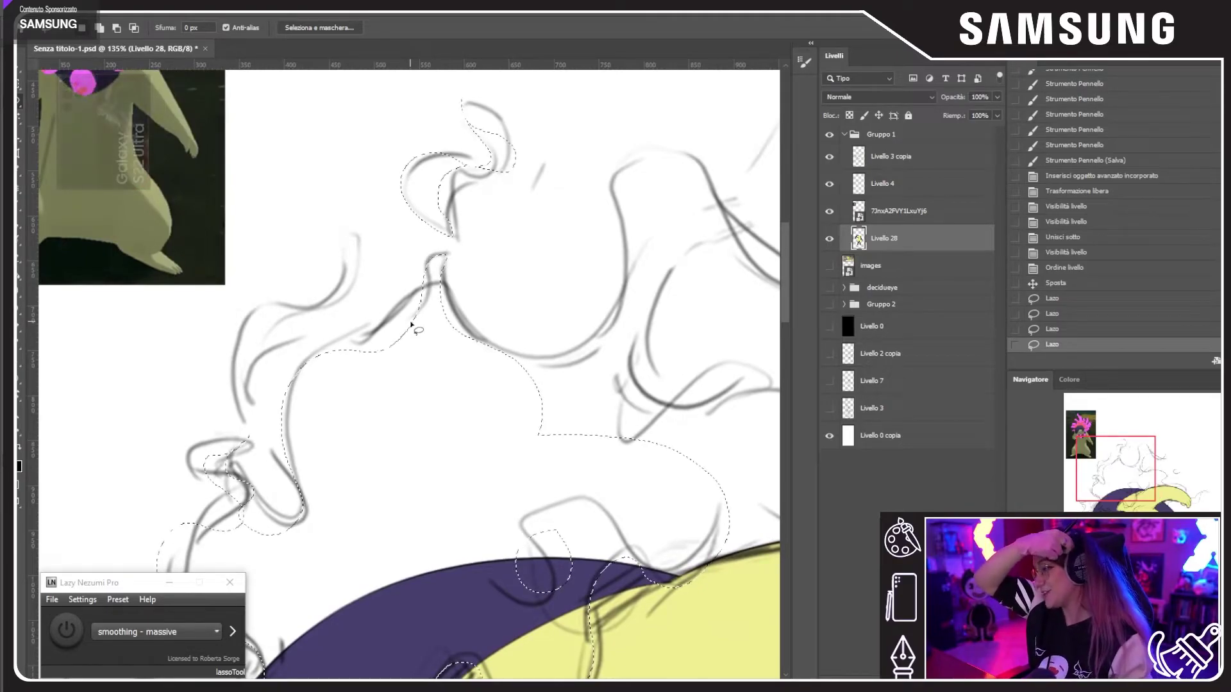
mouse_move(239, 418)
left_mouse_down()
mouse_move(234, 390)
mouse_move(273, 304)
mouse_move(349, 247)
mouse_move(336, 288)
left_mouse_up()
left_click_drag(278, 350, 247, 431)
key("ctrl+z")
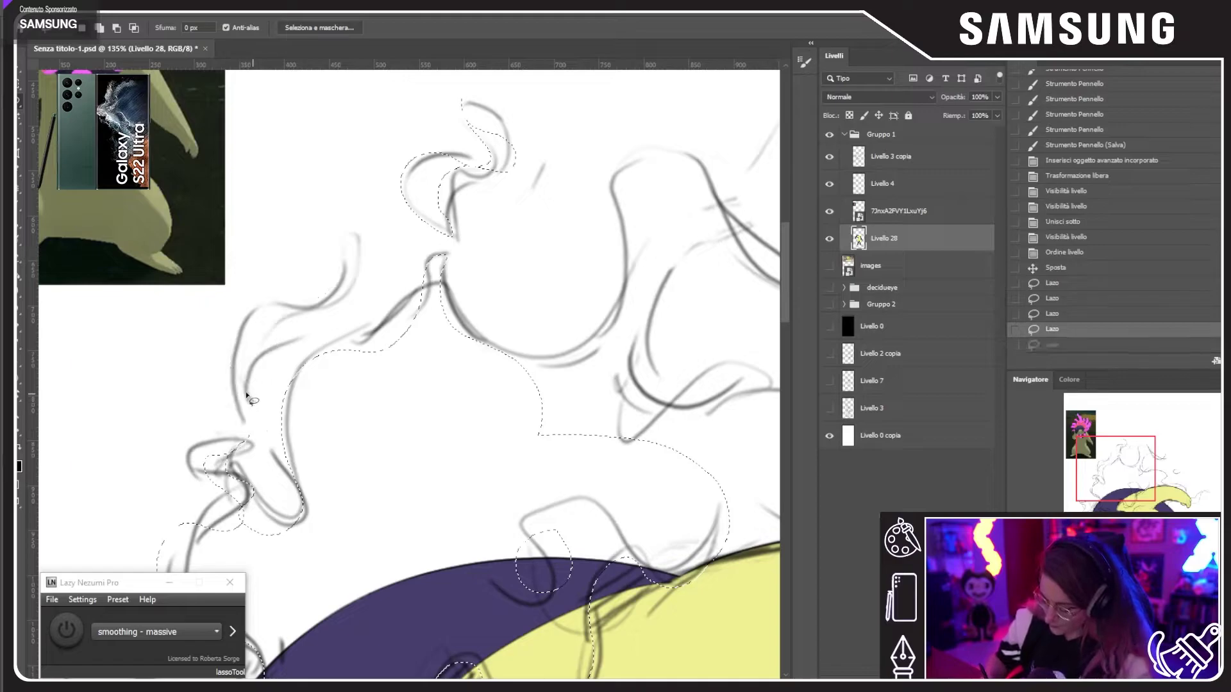
mouse_move(333, 247)
left_mouse_down()
mouse_move(350, 321)
mouse_move(303, 315)
mouse_move(263, 333)
mouse_move(245, 418)
left_mouse_up()
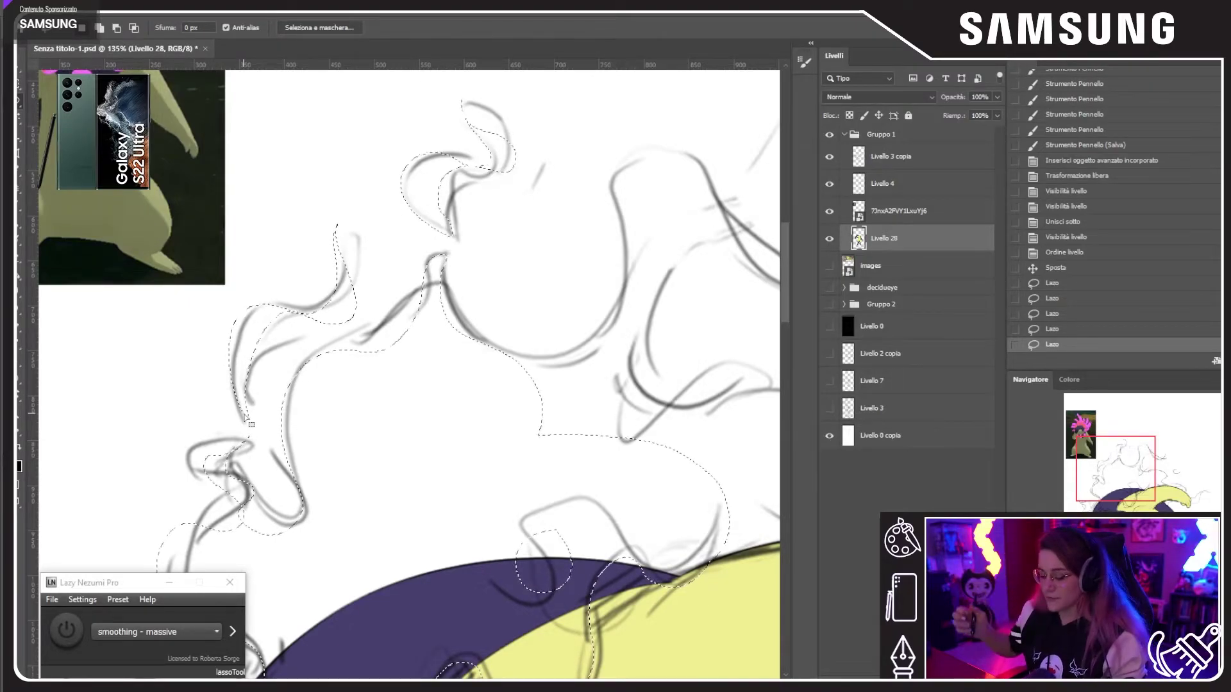
Step: Extend the selection along the tall flame tongue that curls out above the back
left_click_drag(1123, 467, 1152, 464)
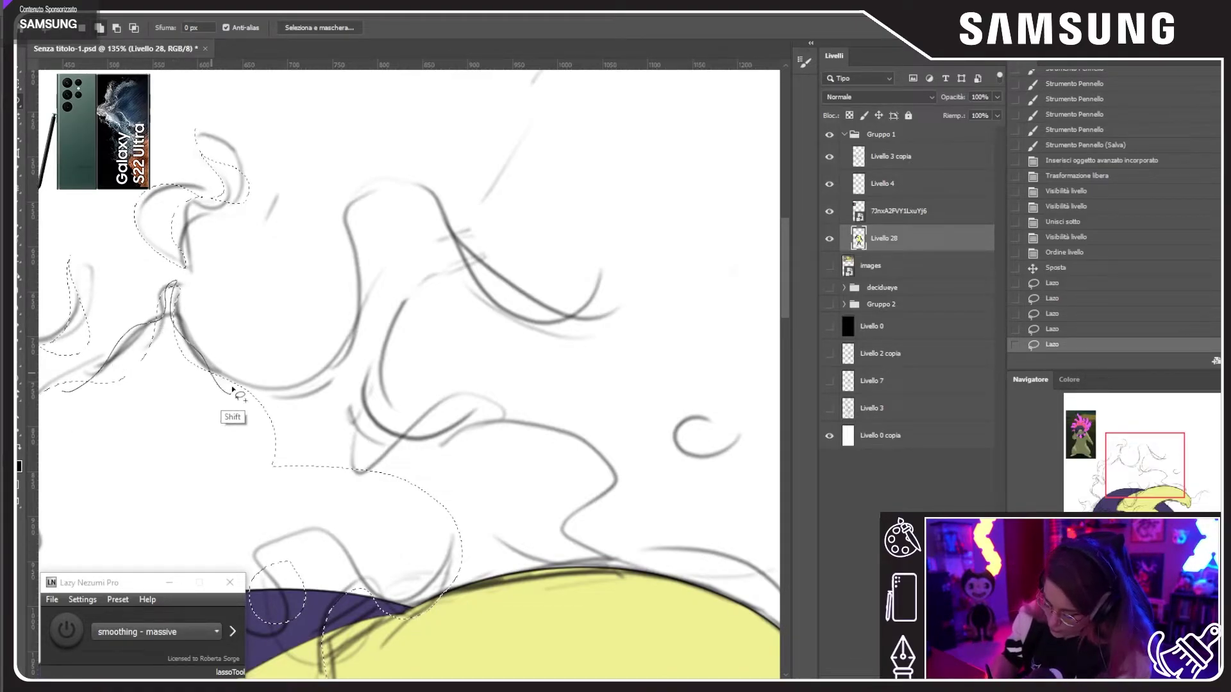
mouse_move(233, 390)
left_mouse_down()
mouse_move(279, 393)
mouse_move(398, 184)
mouse_move(456, 269)
mouse_move(527, 305)
mouse_move(583, 294)
mouse_move(631, 227)
mouse_move(555, 339)
mouse_move(470, 294)
mouse_move(416, 240)
mouse_move(387, 301)
mouse_move(379, 381)
mouse_move(402, 450)
mouse_move(308, 513)
left_mouse_up()
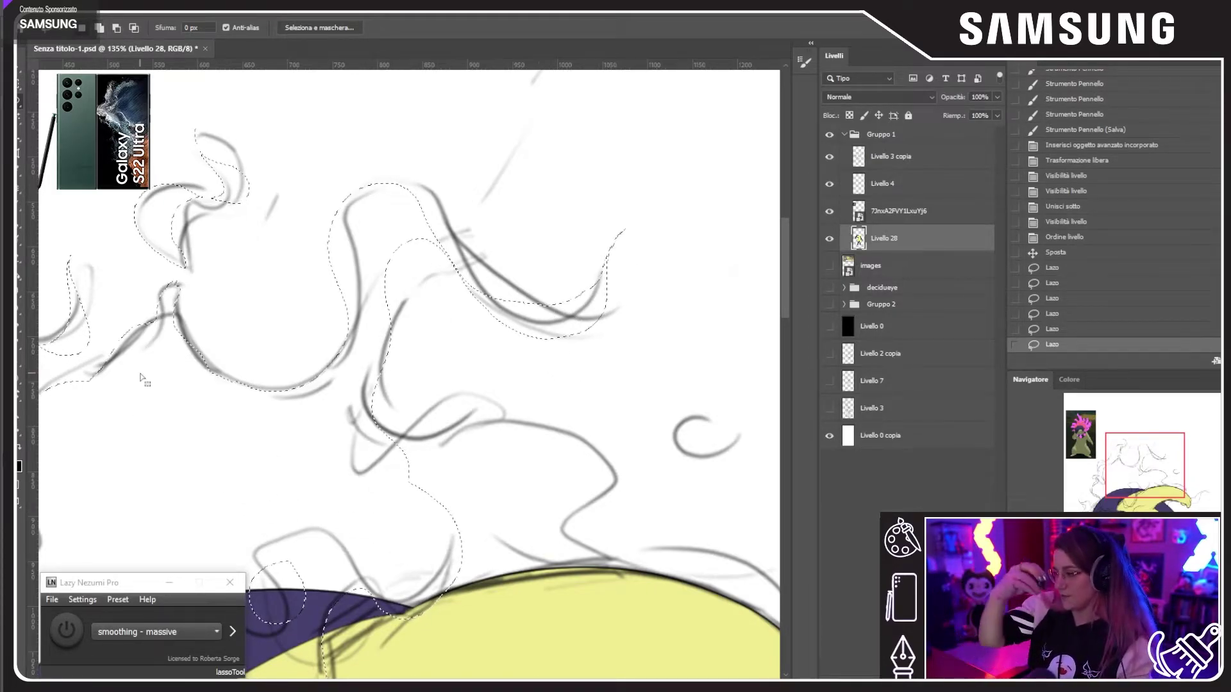
left_click_drag(400, 414, 393, 409)
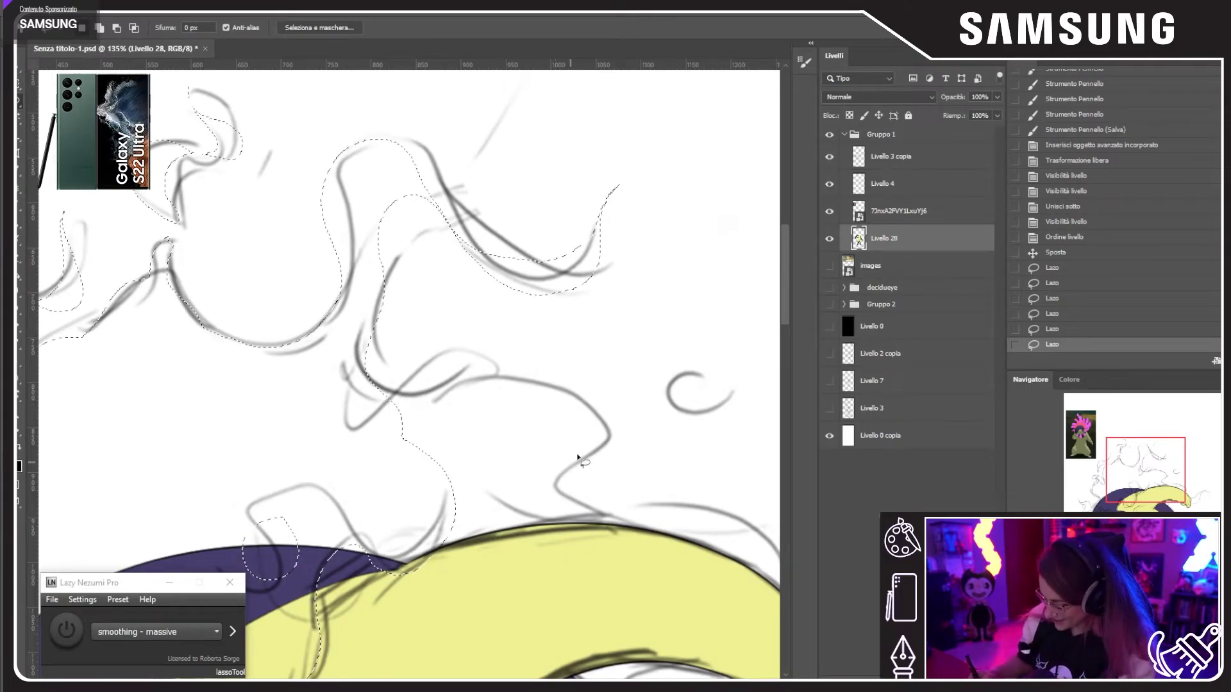
Step: Extend the selection over the right side of the blaze down to the raised arm, including the small pointed curl
left_click_drag(580, 427, 483, 357)
mouse_move(347, 449)
left_mouse_down()
mouse_move(623, 469)
mouse_move(658, 539)
mouse_move(713, 565)
mouse_move(655, 460)
mouse_move(513, 454)
mouse_move(508, 370)
mouse_move(402, 282)
mouse_move(298, 326)
mouse_move(257, 236)
left_mouse_up()
left_click_drag(282, 367, 299, 353)
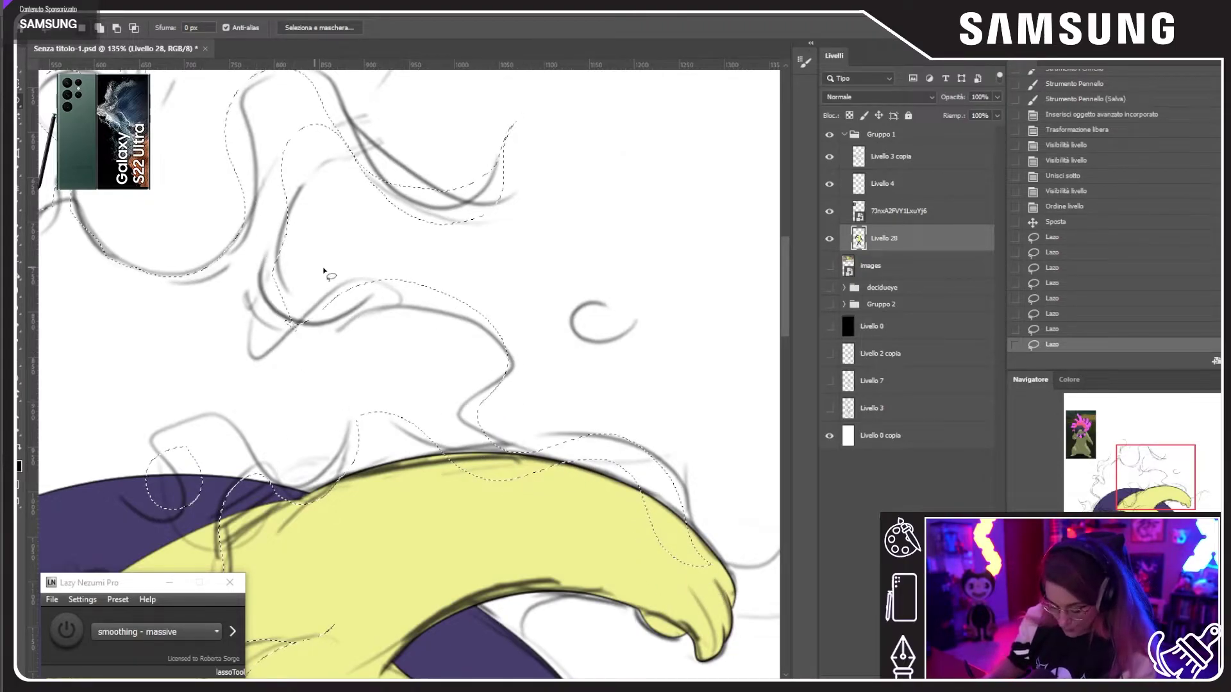
mouse_move(326, 305)
left_mouse_down()
mouse_move(259, 299)
mouse_move(299, 196)
mouse_move(338, 245)
left_mouse_up()
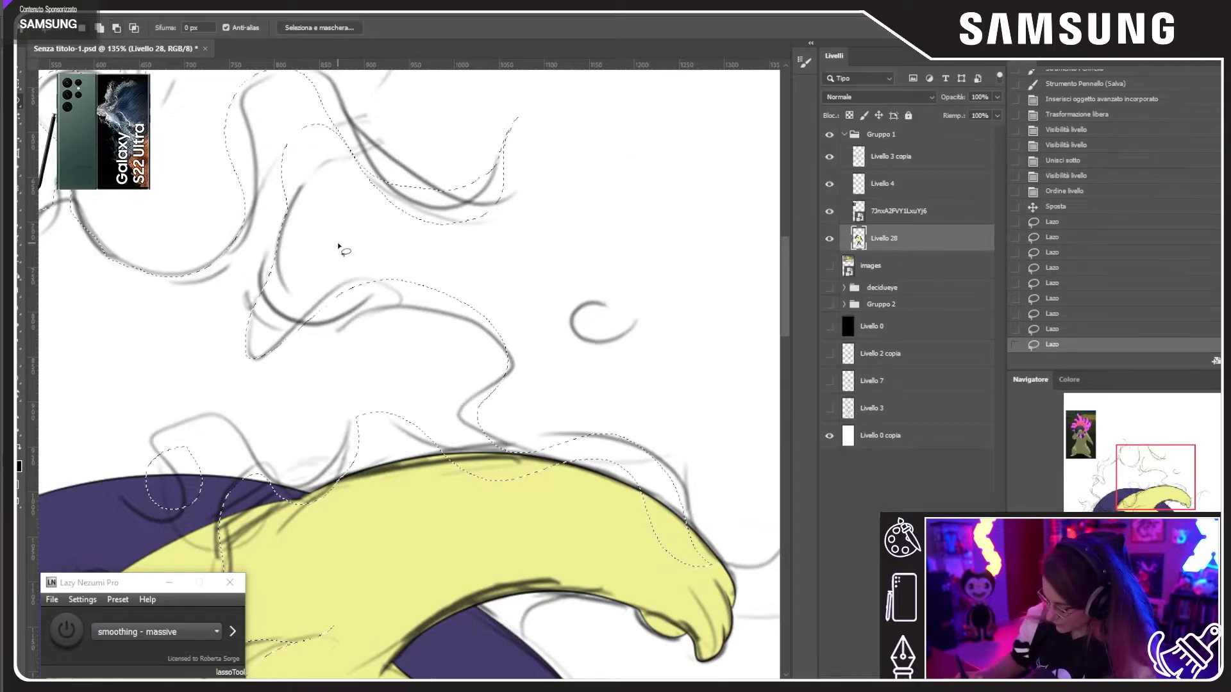
Step: Add the small round ember and the flame running along the arm and trailing past the paw to the selection
left_click_drag(581, 448, 459, 406)
left_click_drag(464, 280, 485, 263)
mouse_move(579, 442)
left_mouse_down()
mouse_move(482, 366)
mouse_move(566, 413)
mouse_move(663, 376)
mouse_move(719, 424)
mouse_move(669, 380)
mouse_move(591, 417)
mouse_move(549, 503)
mouse_move(376, 453)
mouse_move(252, 554)
mouse_move(96, 425)
mouse_move(155, 385)
mouse_move(226, 380)
mouse_move(246, 359)
left_mouse_up()
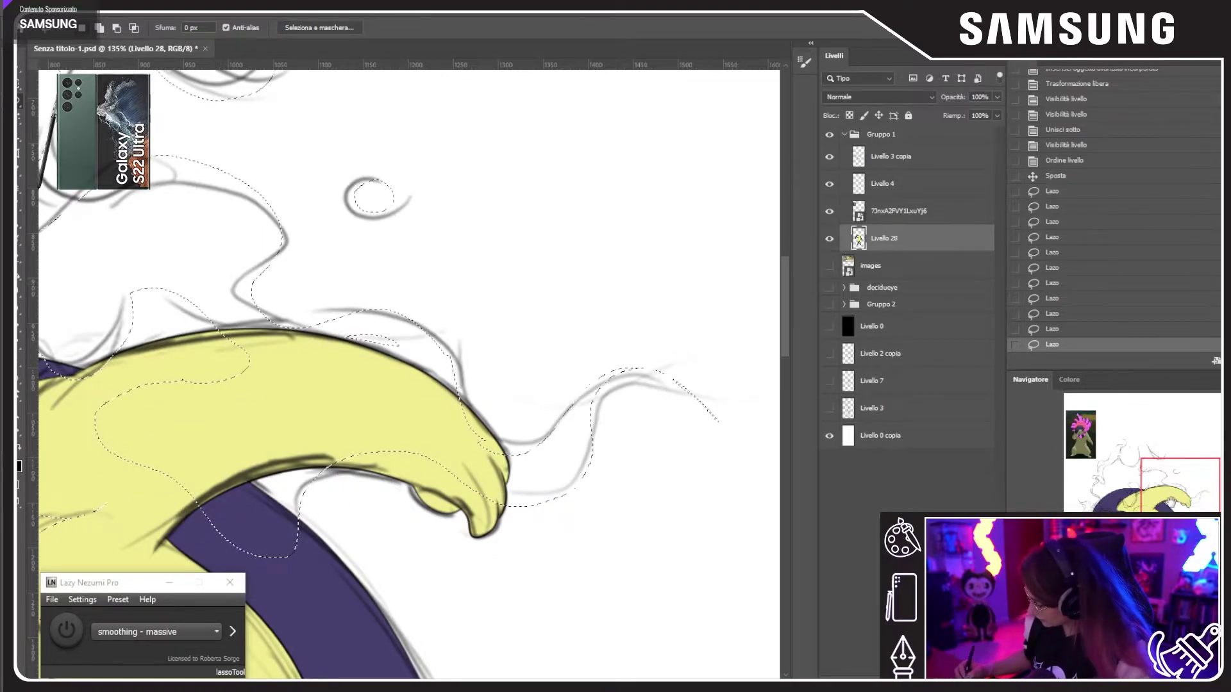
Step: Add the separate flame licking out behind the Pokémon's head to the selection
left_click_drag(1171, 504, 1095, 529)
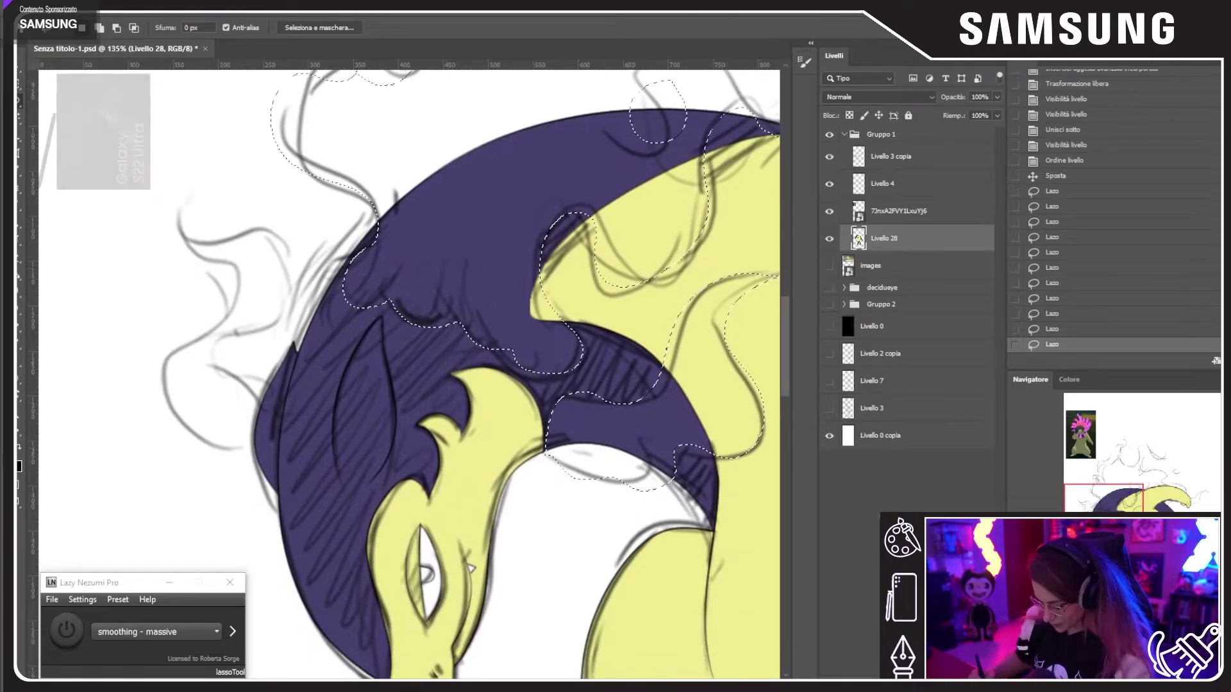
mouse_move(275, 466)
left_mouse_down()
mouse_move(184, 453)
mouse_move(205, 211)
mouse_move(286, 286)
mouse_move(268, 384)
mouse_move(280, 471)
left_mouse_up()
scroll(516, 502, "down", 5)
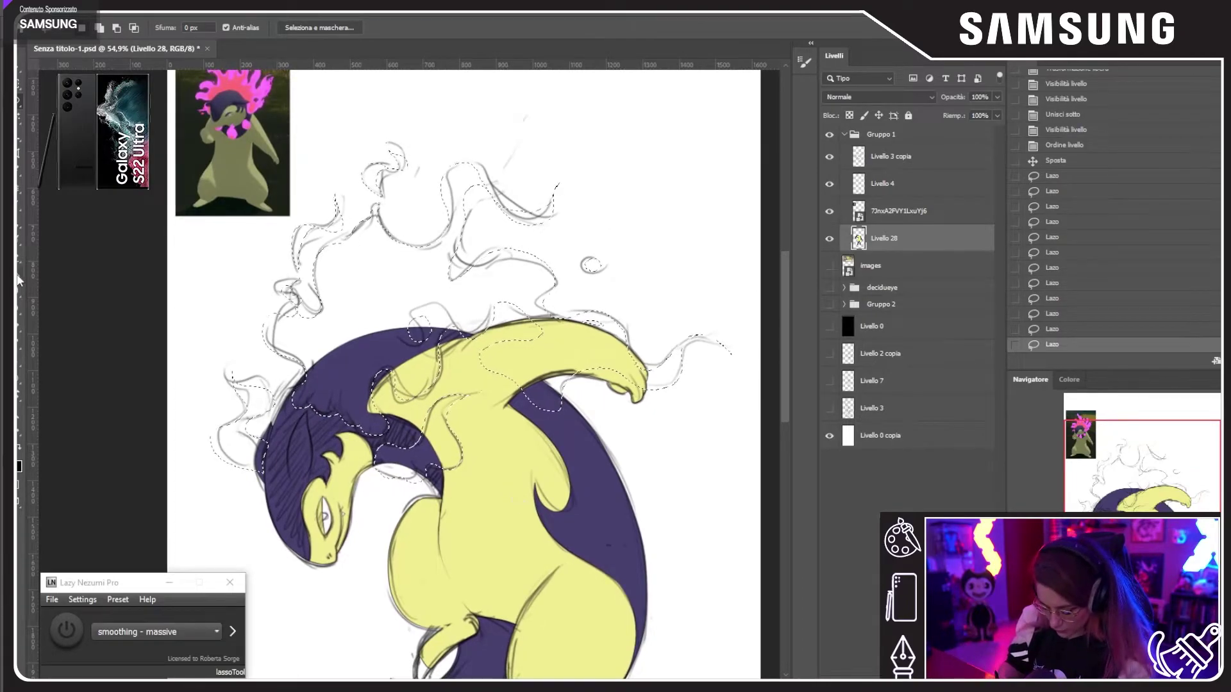
Step: Choose the Paint Bucket, create the new layer Livello 29 above the flat colours, and lock Livello 28
left_click(17, 280)
left_click_drag(380, 237, 390, 300)
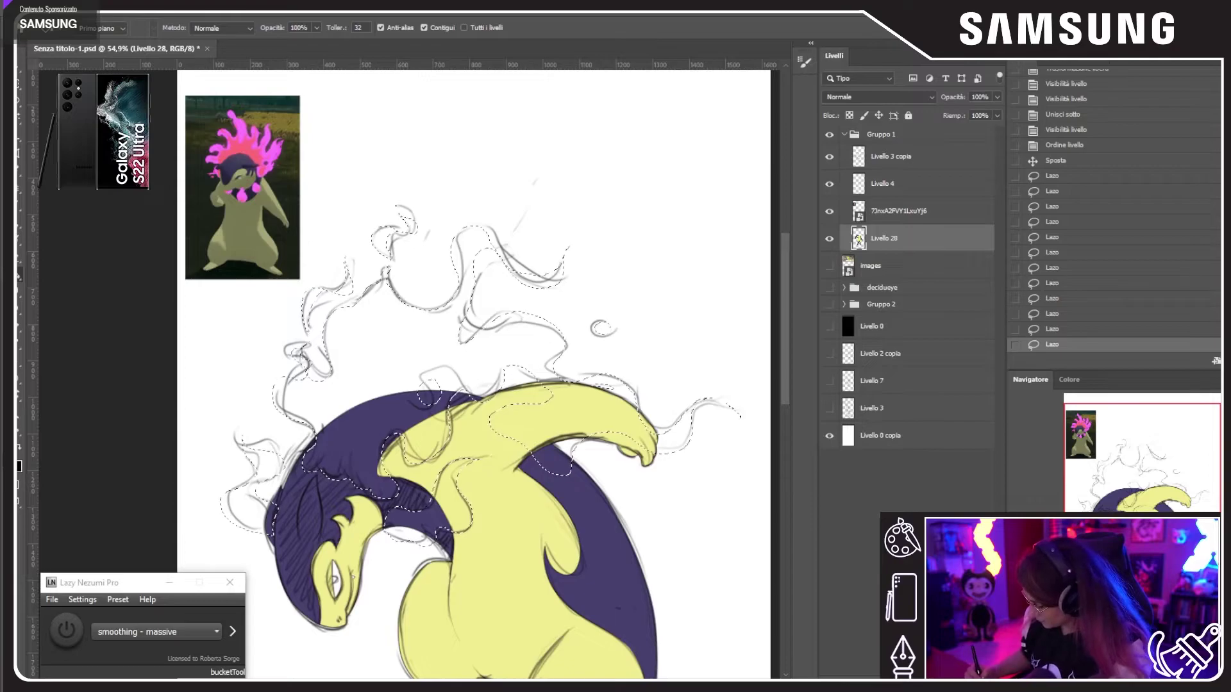
left_click(960, 671)
left_click(912, 274)
left_click(908, 116)
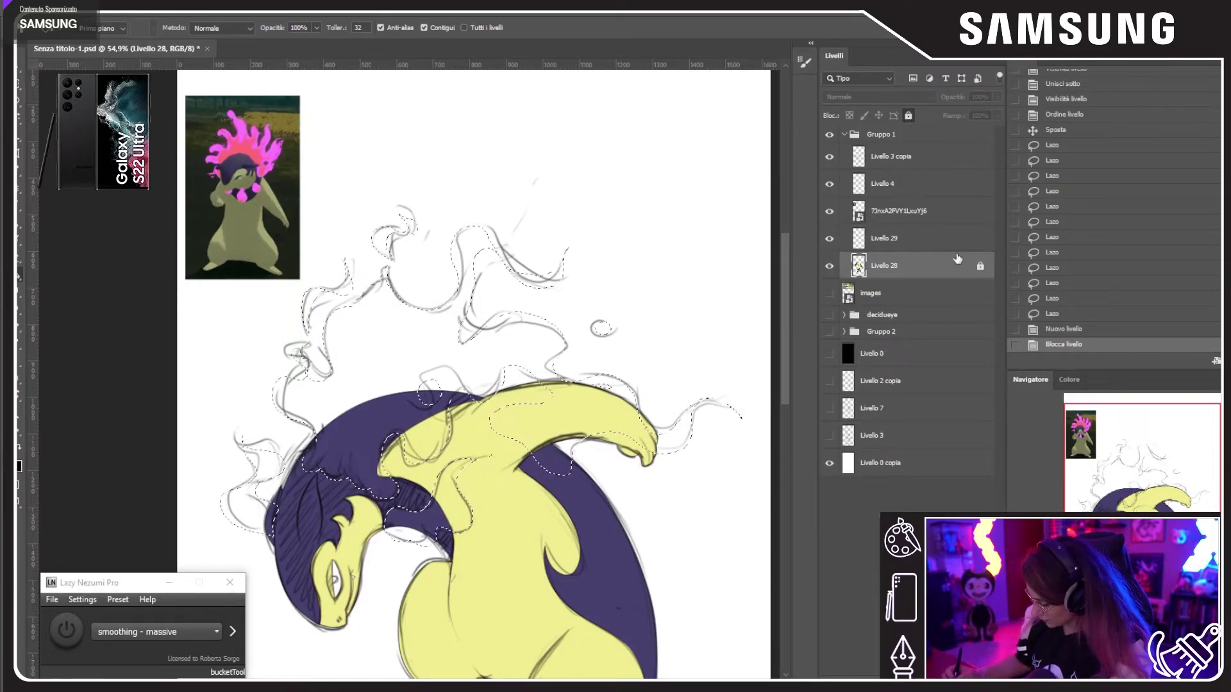
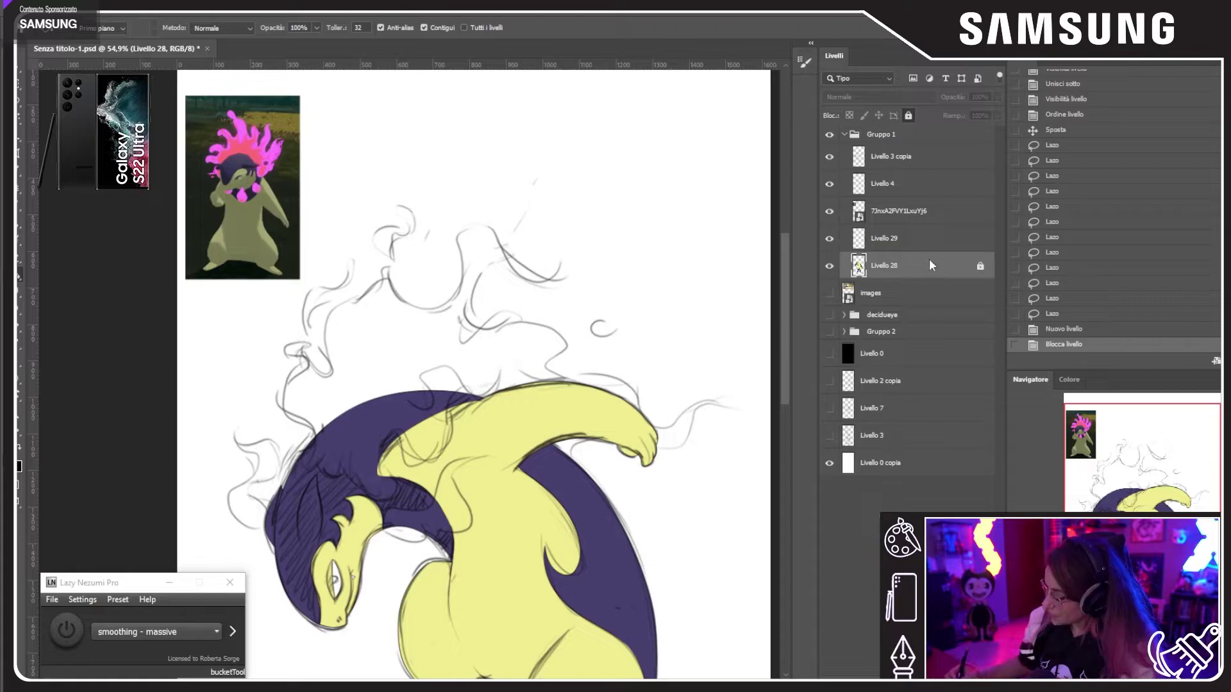
Step: Fill the selected flame shapes with bright pink on Livello 29
left_click(910, 239)
left_click(828, 238)
left_click(828, 238)
left_click(858, 239, "ctrl")
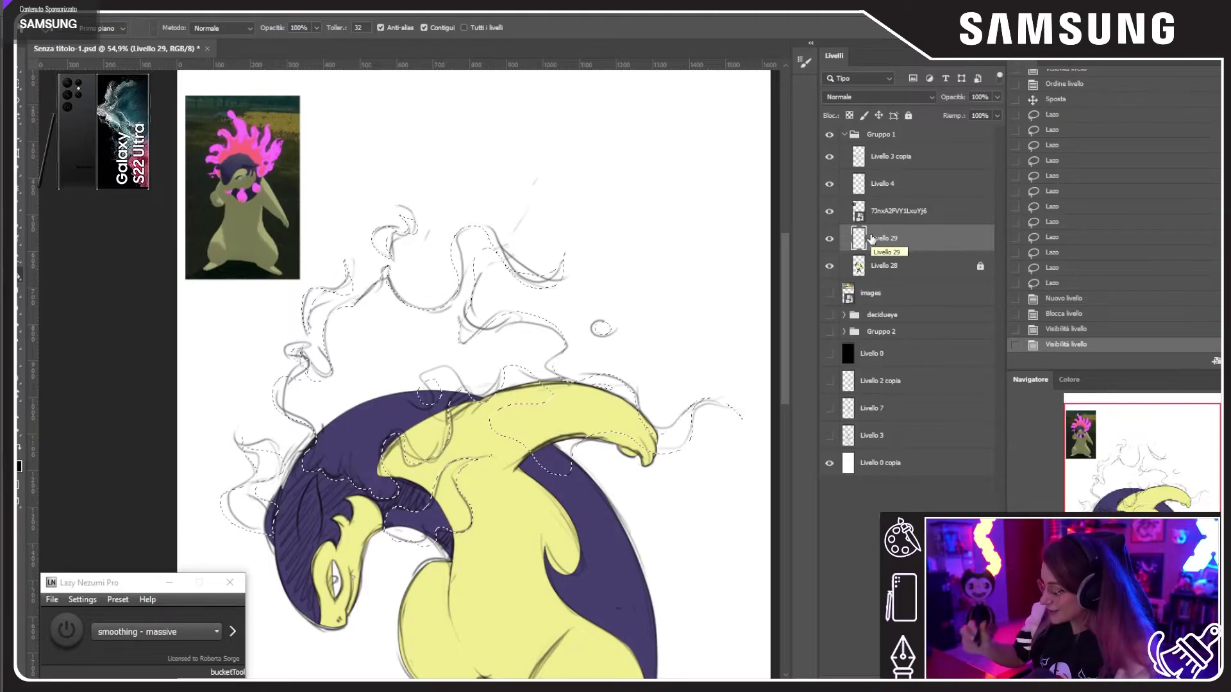
left_click(497, 398)
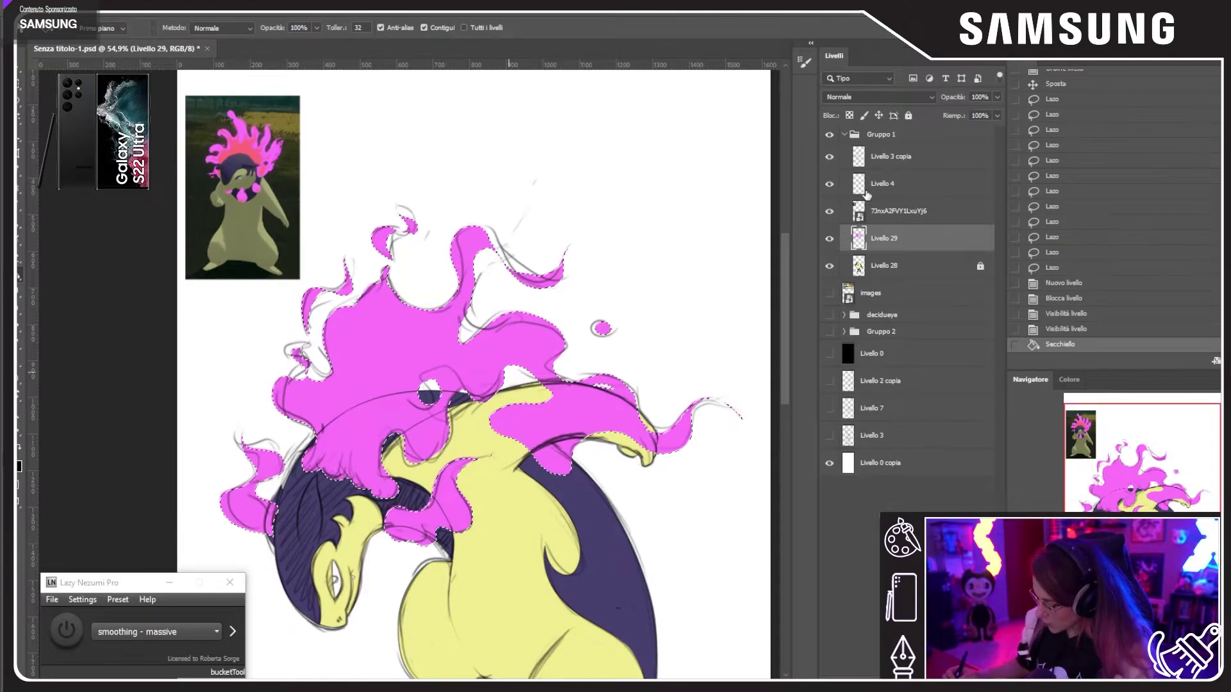
Step: Hide the sketch layer Livello 3 copia and show the black background layer Livello 0
left_click(830, 158)
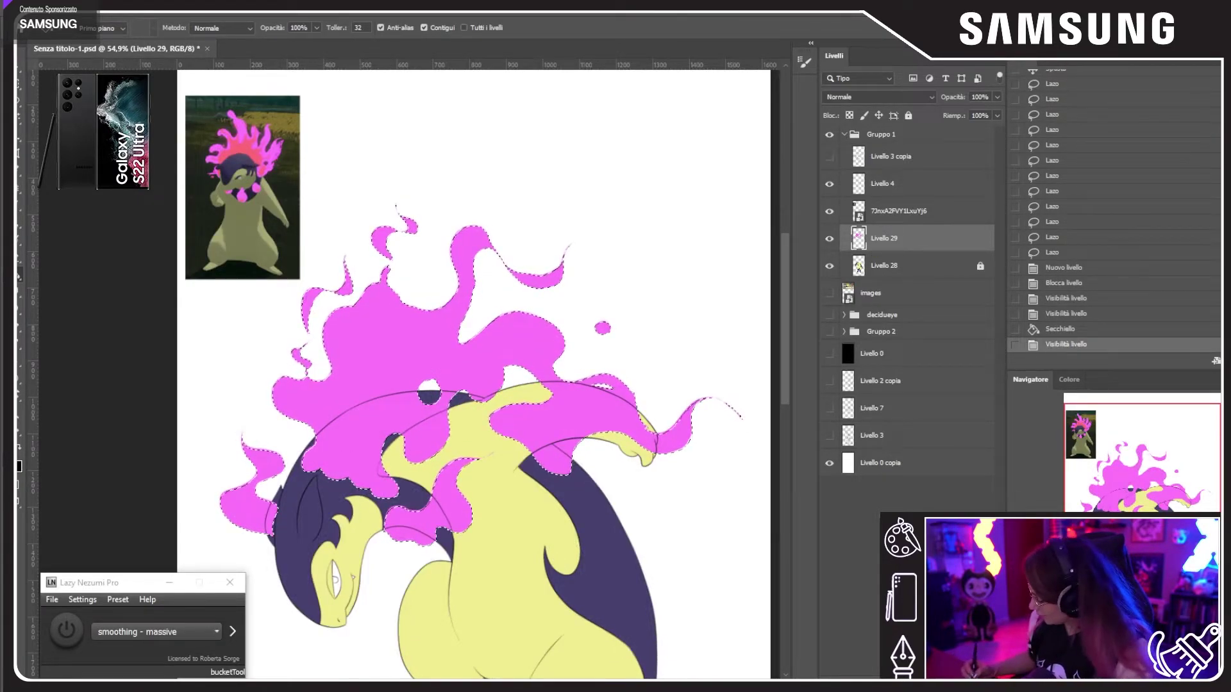
left_click_drag(409, 374, 436, 374)
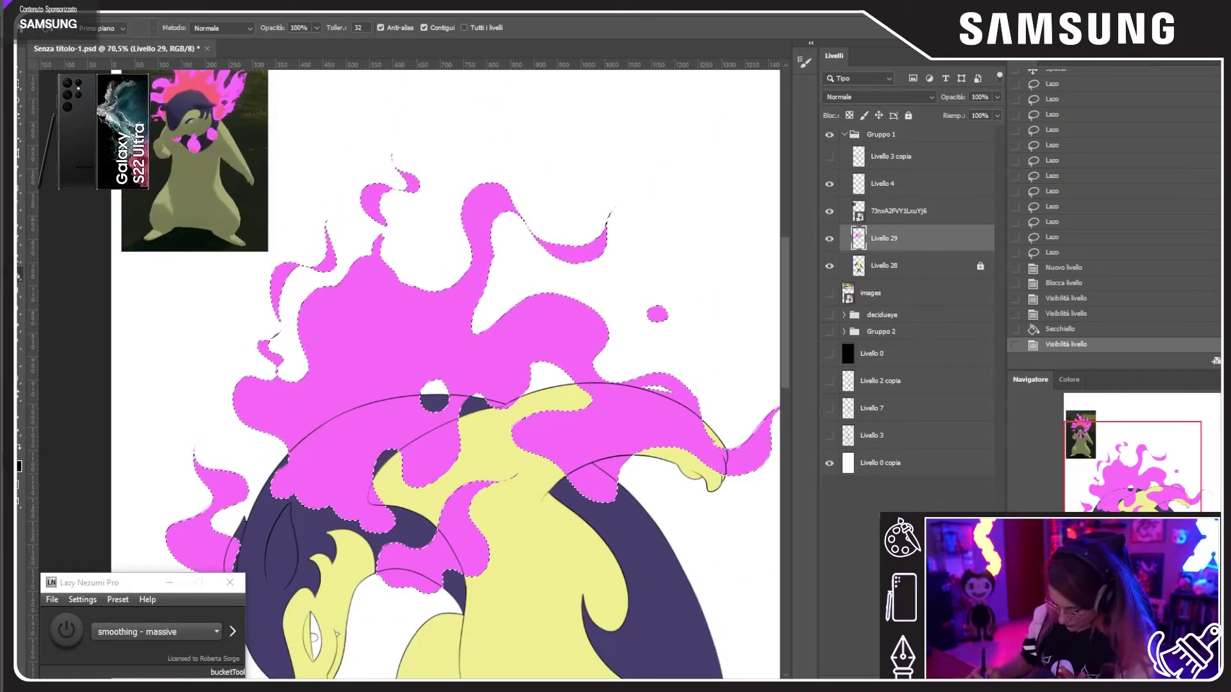
left_click_drag(548, 449, 527, 370)
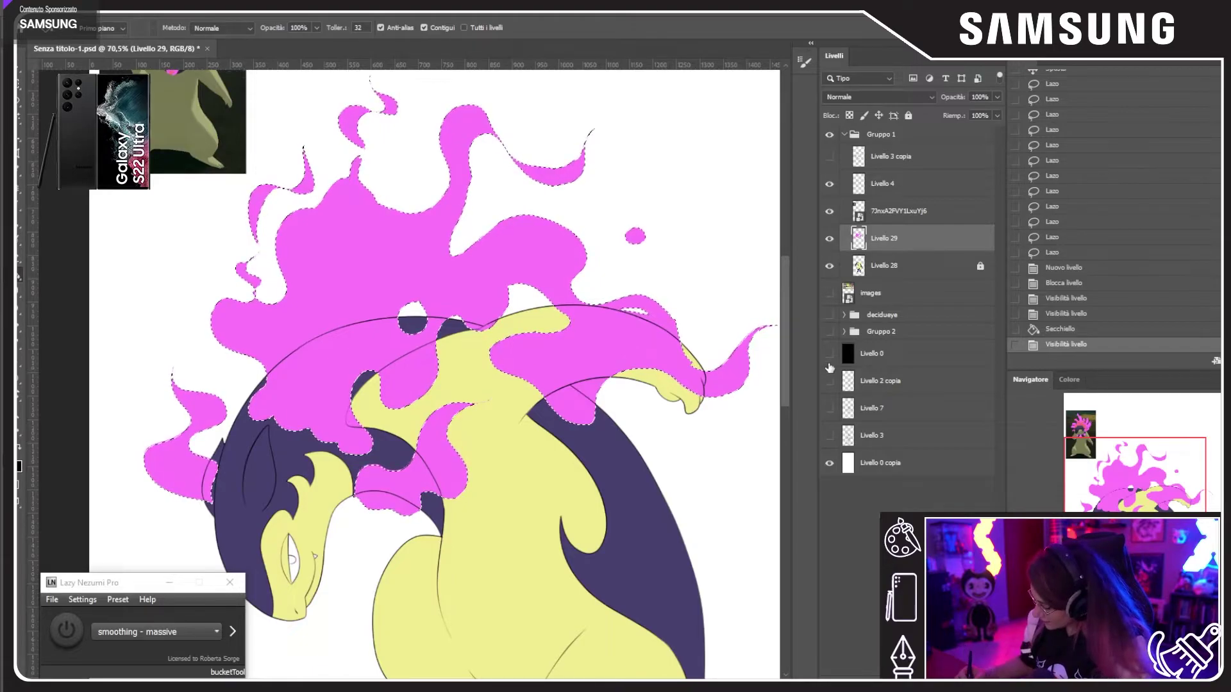
left_click(829, 353)
scroll(423, 410, "down", 8)
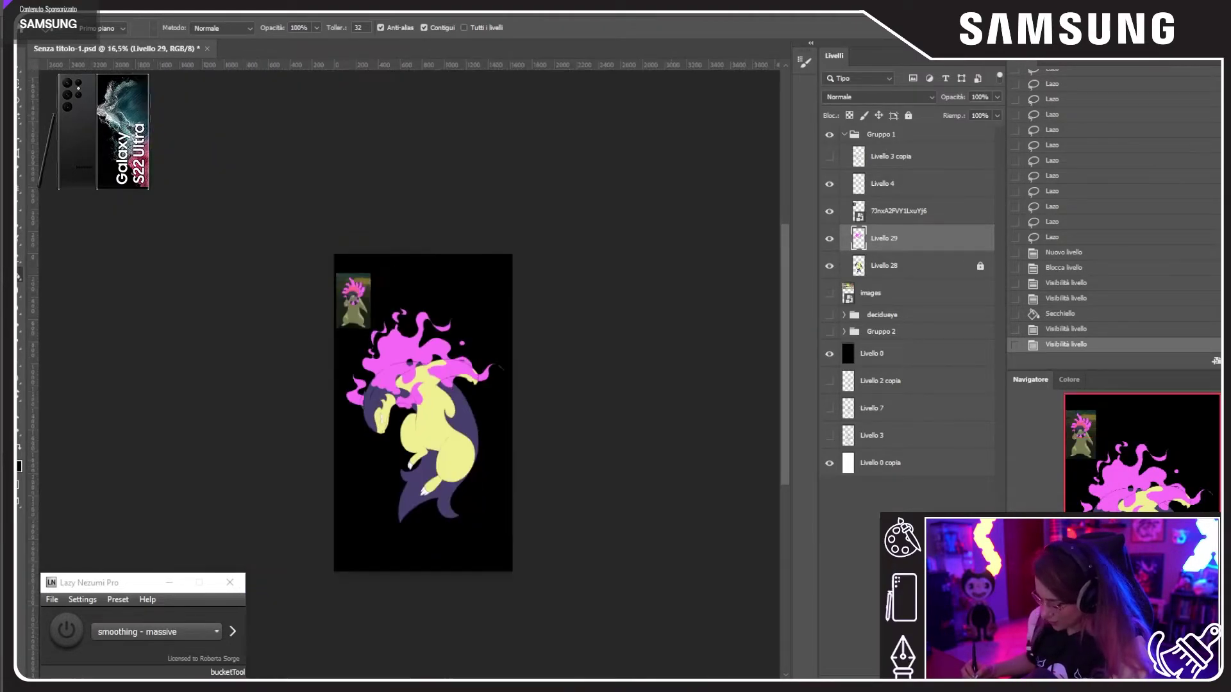
scroll(408, 377, "up", 5)
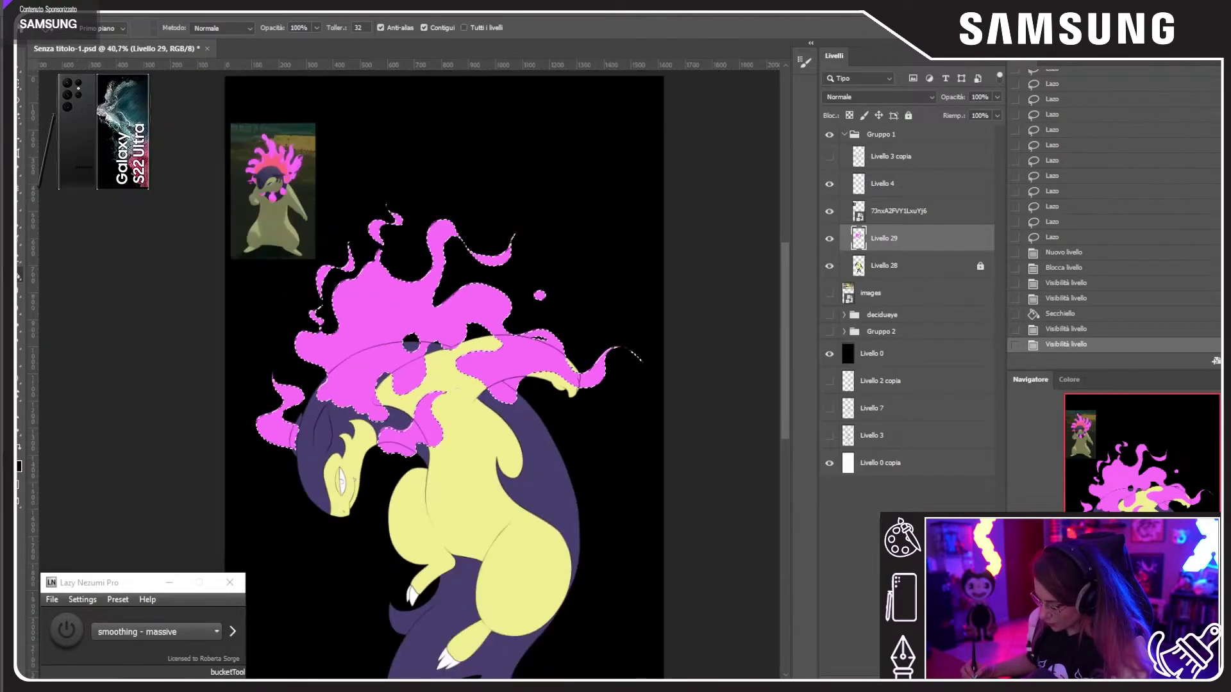
Step: Deselect the flames and check the pink shapes against the black background
key("m")
key("ctrl+d")
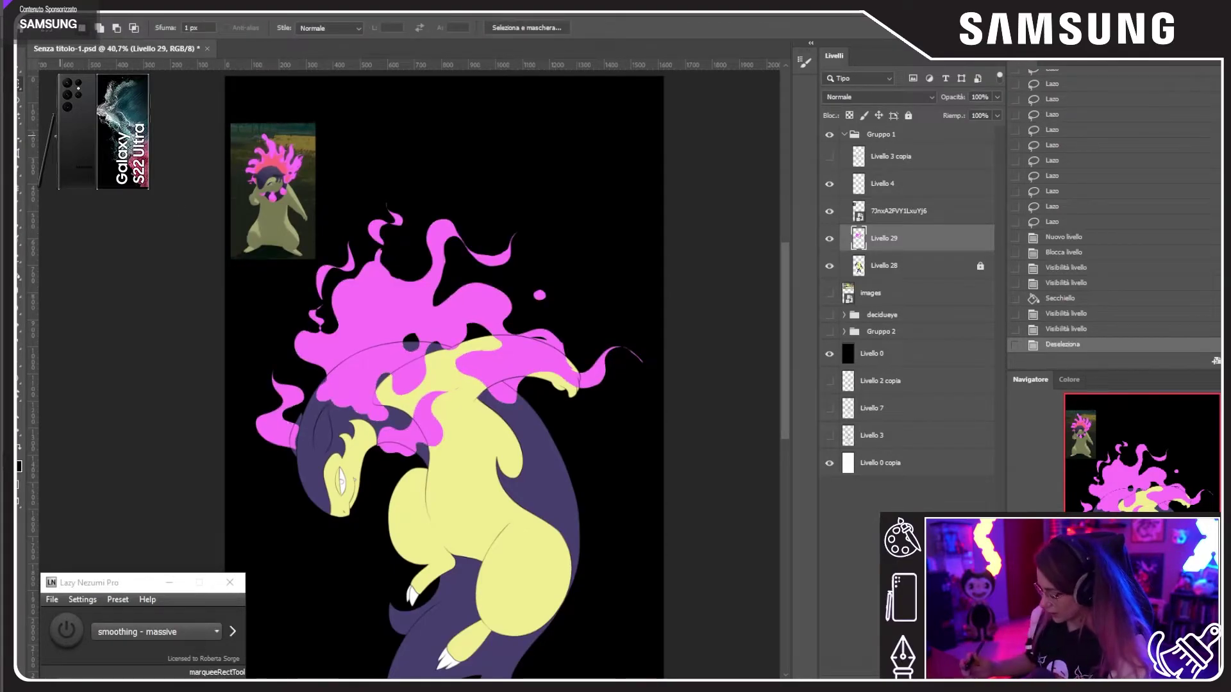
scroll(410, 378, "up", 3)
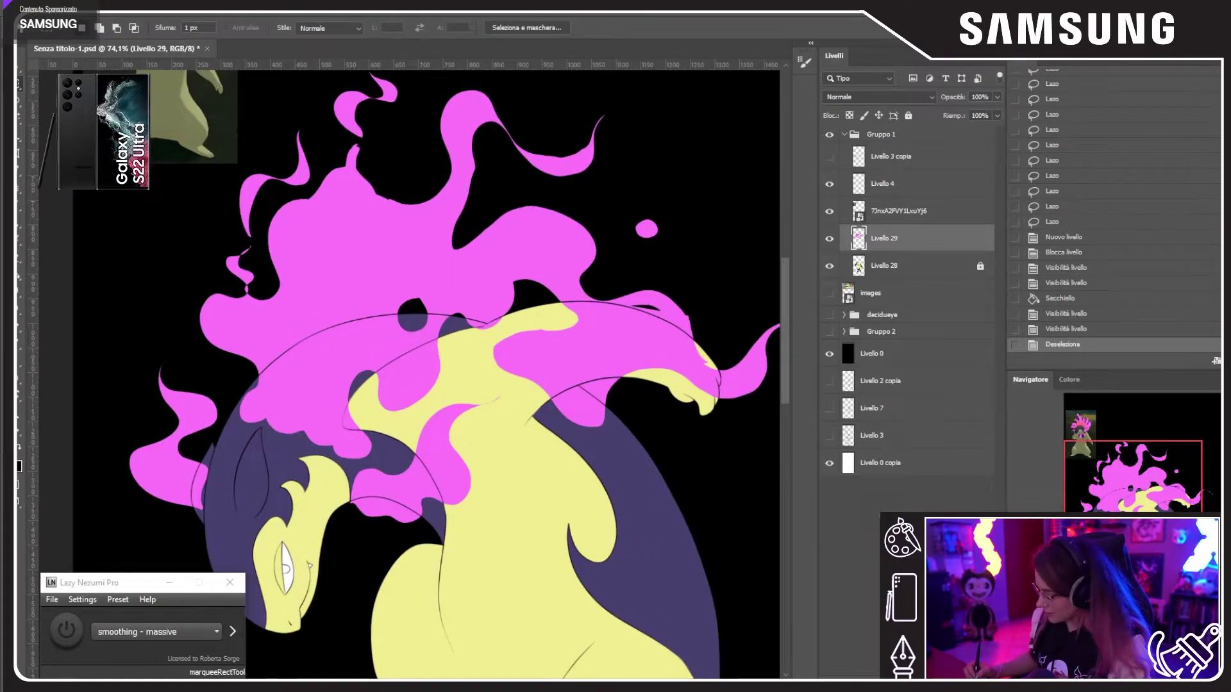
scroll(410, 378, "down", 3)
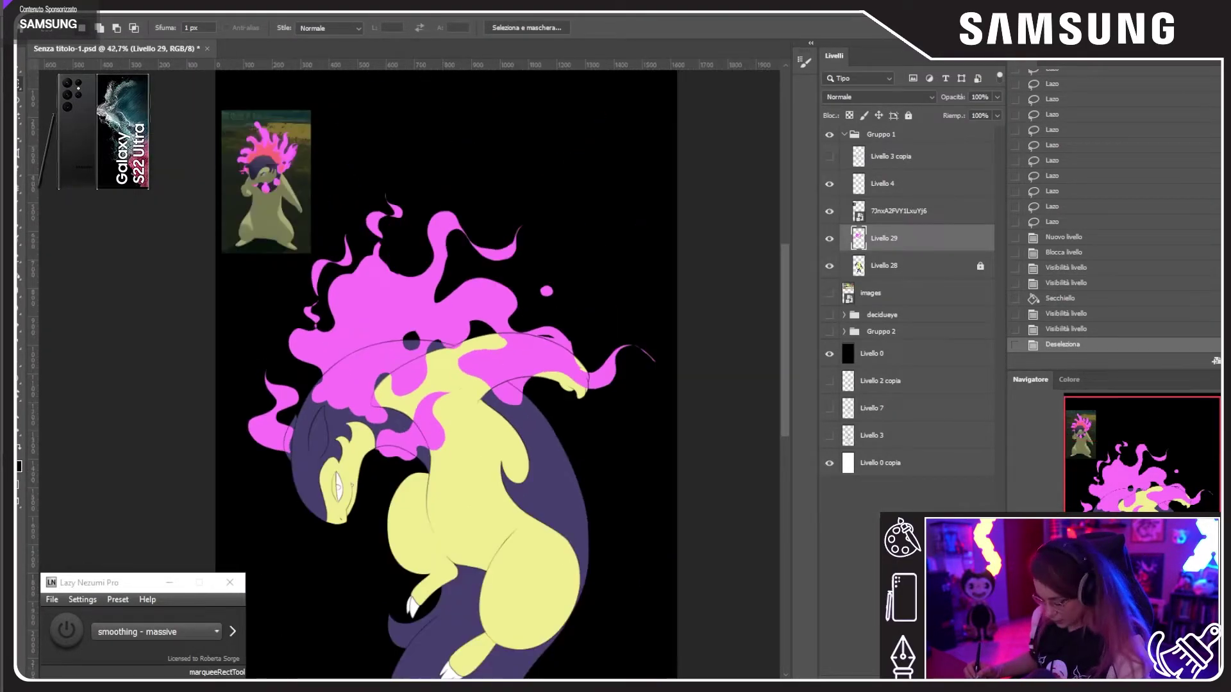
Step: Add an outer glow effect to the flames layer Livello 29, with a size of 144 px and a range of 70%
double_click(912, 242)
left_click(499, 303)
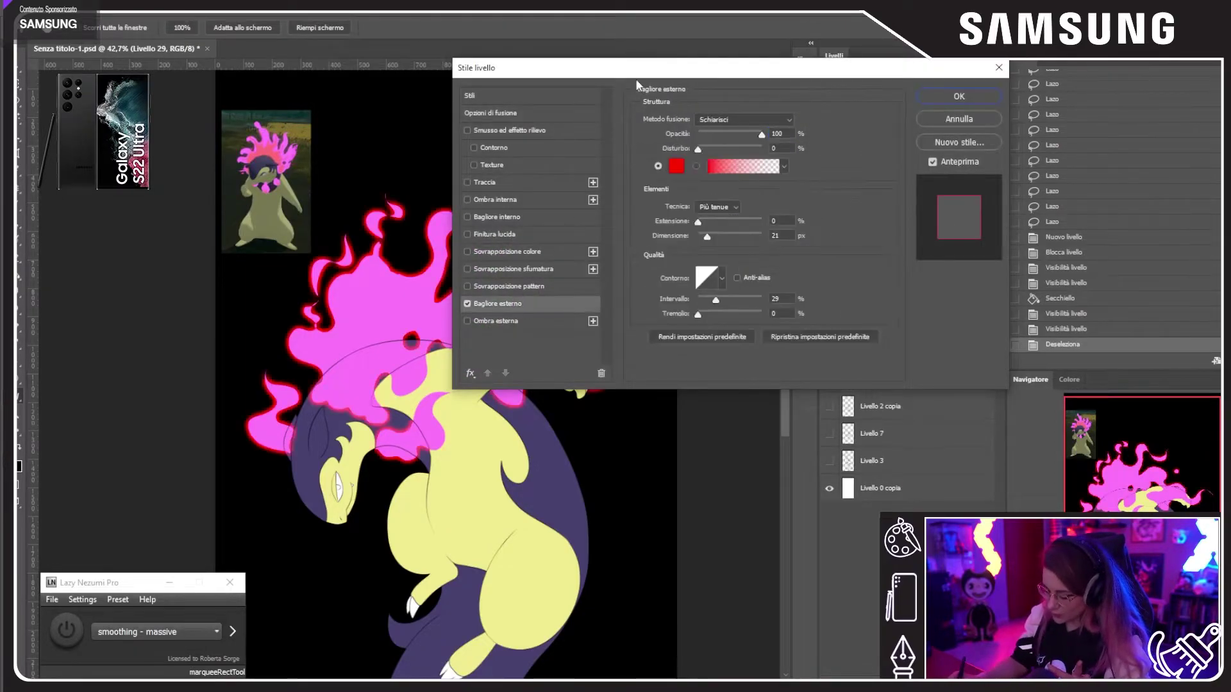
left_click_drag(645, 76, 743, 93)
mouse_move(805, 253)
left_mouse_down()
mouse_move(866, 261)
mouse_move(828, 259)
left_mouse_up()
left_click_drag(829, 314, 844, 317)
Step: Change the outer glow's colour to magenta, set its size to 117 px and range to 95%, and apply the layer style
left_click(776, 182)
left_click_drag(734, 451, 751, 274)
left_click(641, 287)
left_click(735, 329)
left_click(736, 321)
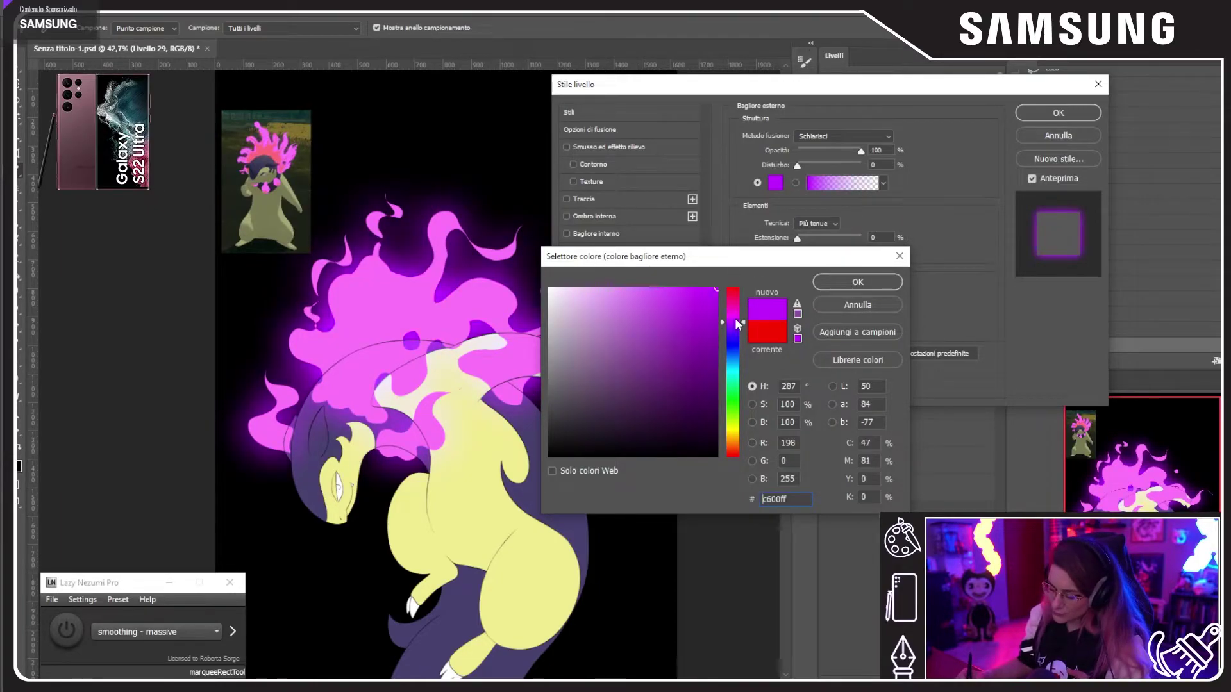
mouse_move(737, 323)
left_mouse_down()
mouse_move(737, 295)
mouse_move(737, 311)
left_mouse_up()
left_click(878, 283)
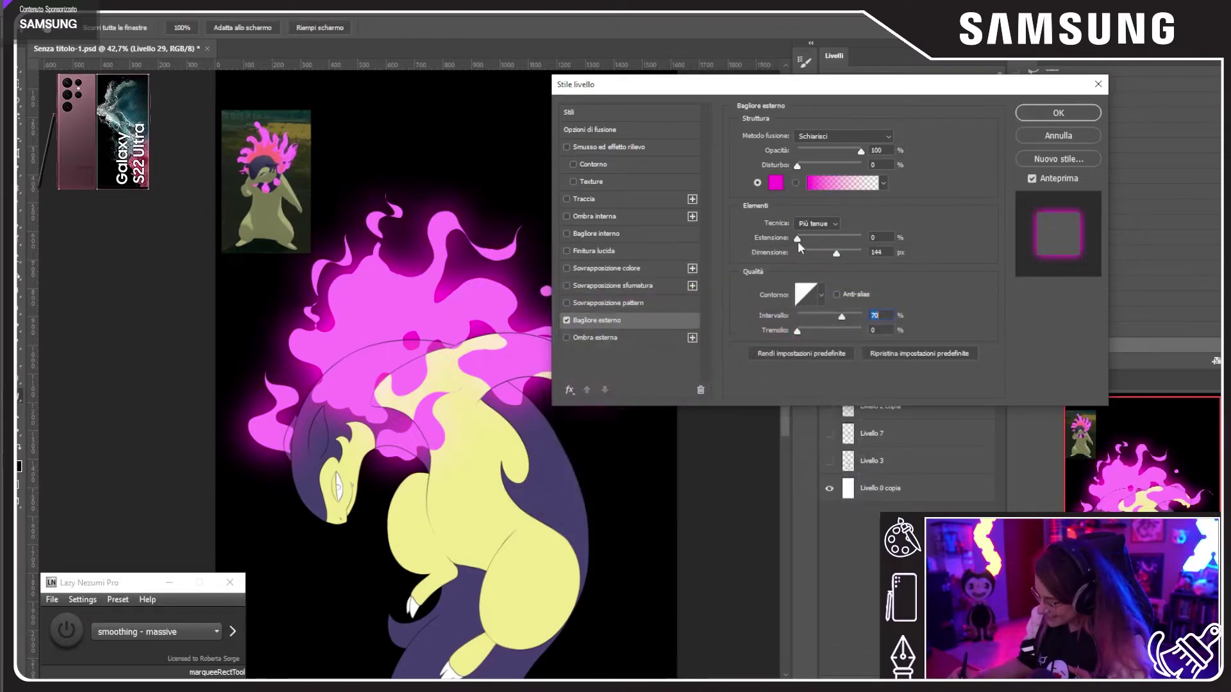
left_click_drag(811, 254, 855, 252)
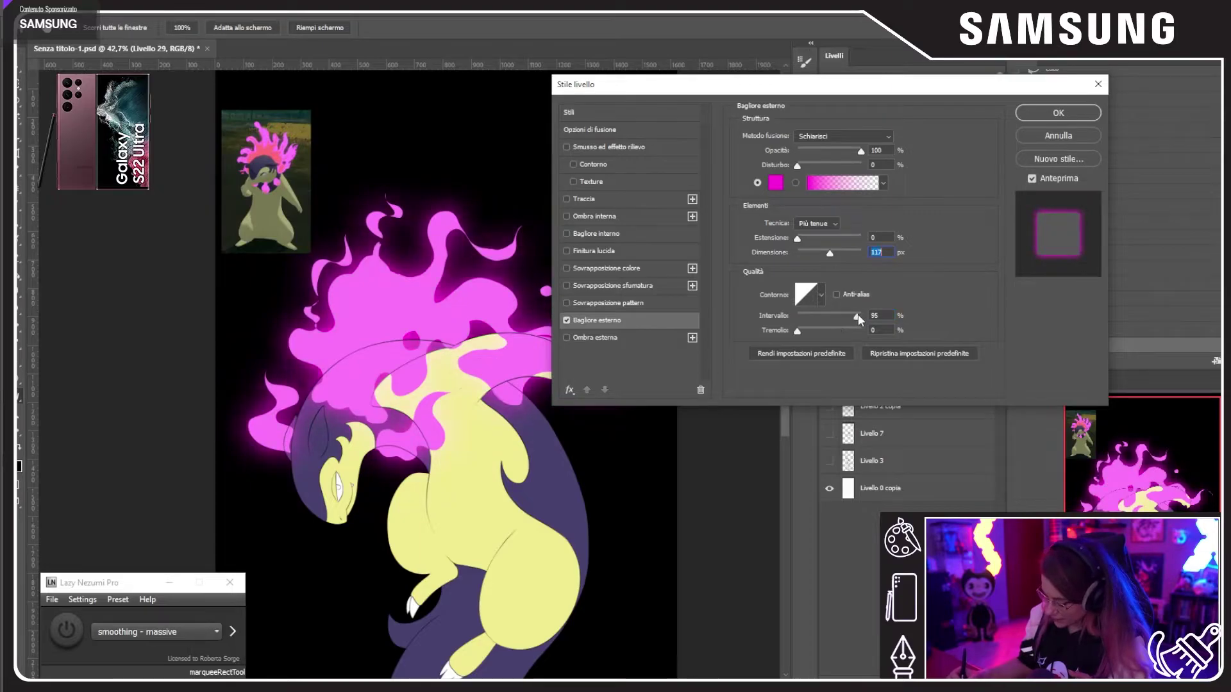
left_click(1046, 114)
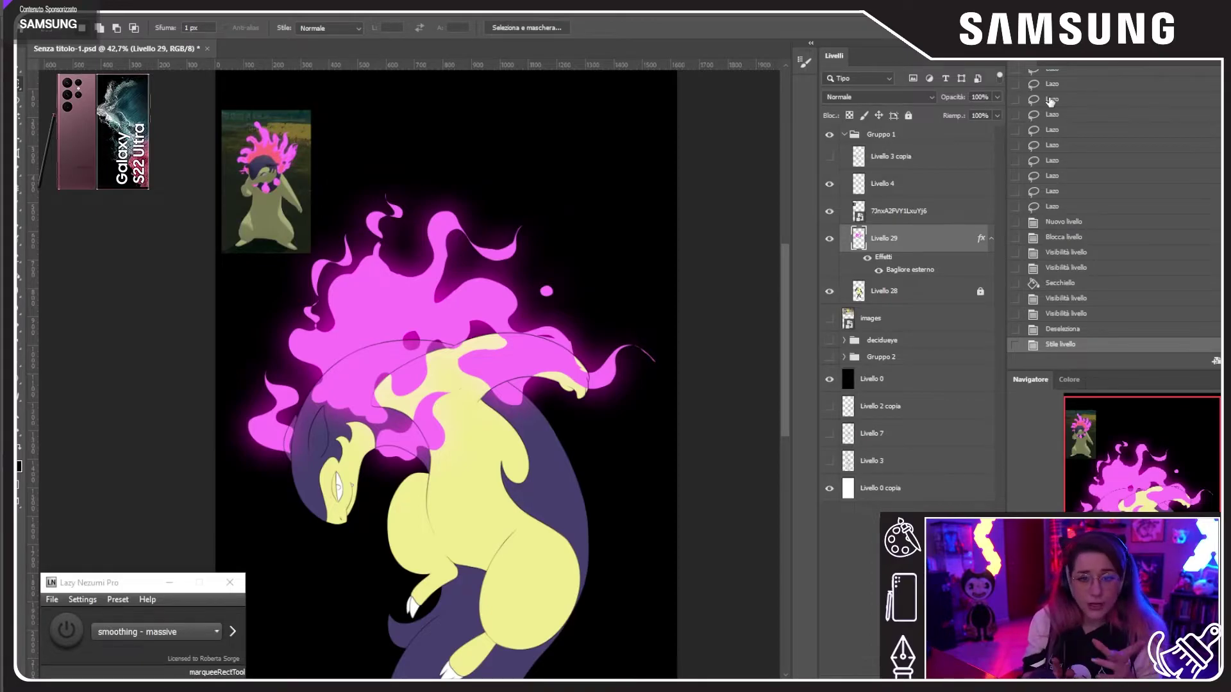
Step: Create the new layer Livello 30 directly above Livello 28 and clip it to that layer
left_click(895, 296)
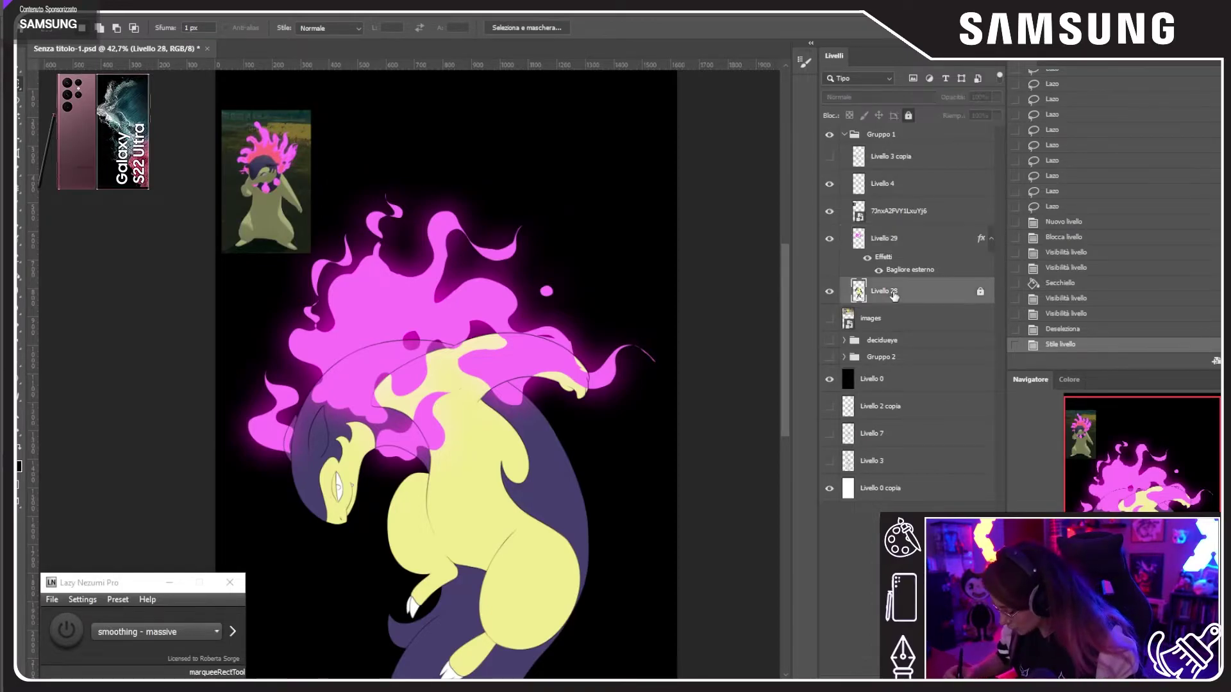
key("ctrl+shift+alt+n")
right_click(923, 291)
left_click(956, 295)
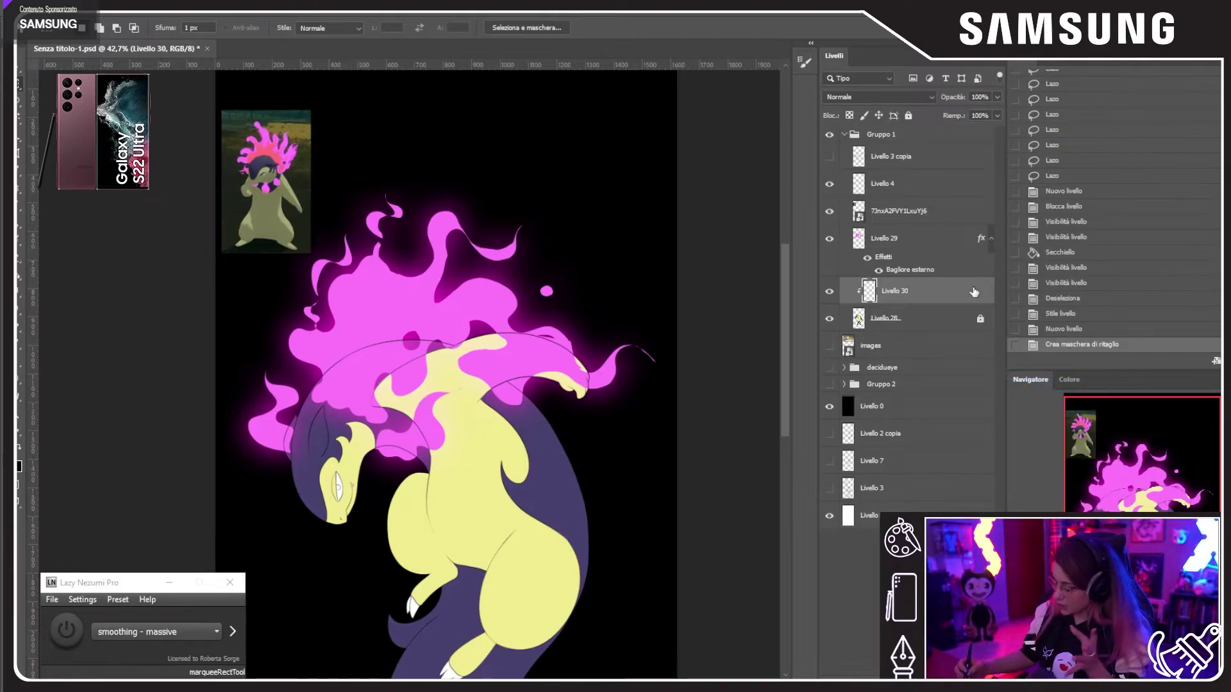
Step: Examine the reference character's eye, showing the images layer and hiding the small reference picture's layer above Livello 29
scroll(405, 400, "up", 5)
left_click_drag(316, 519, 405, 416)
scroll(400, 417, "up", 4)
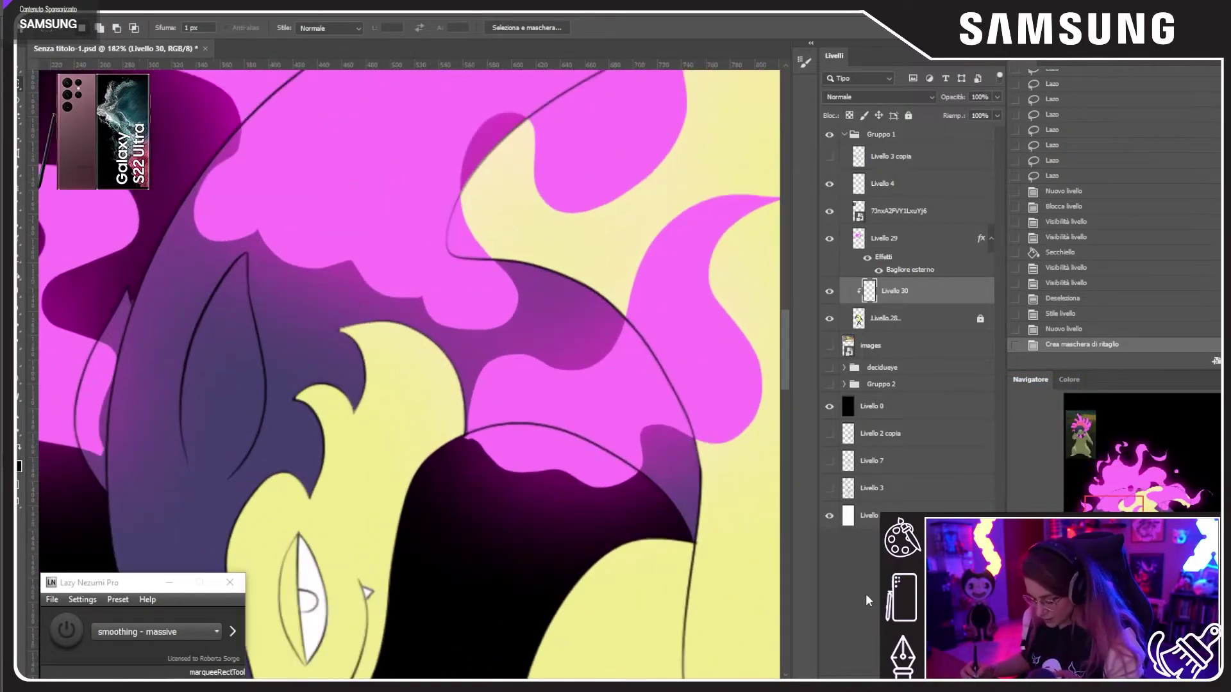
scroll(535, 359, "up", 4)
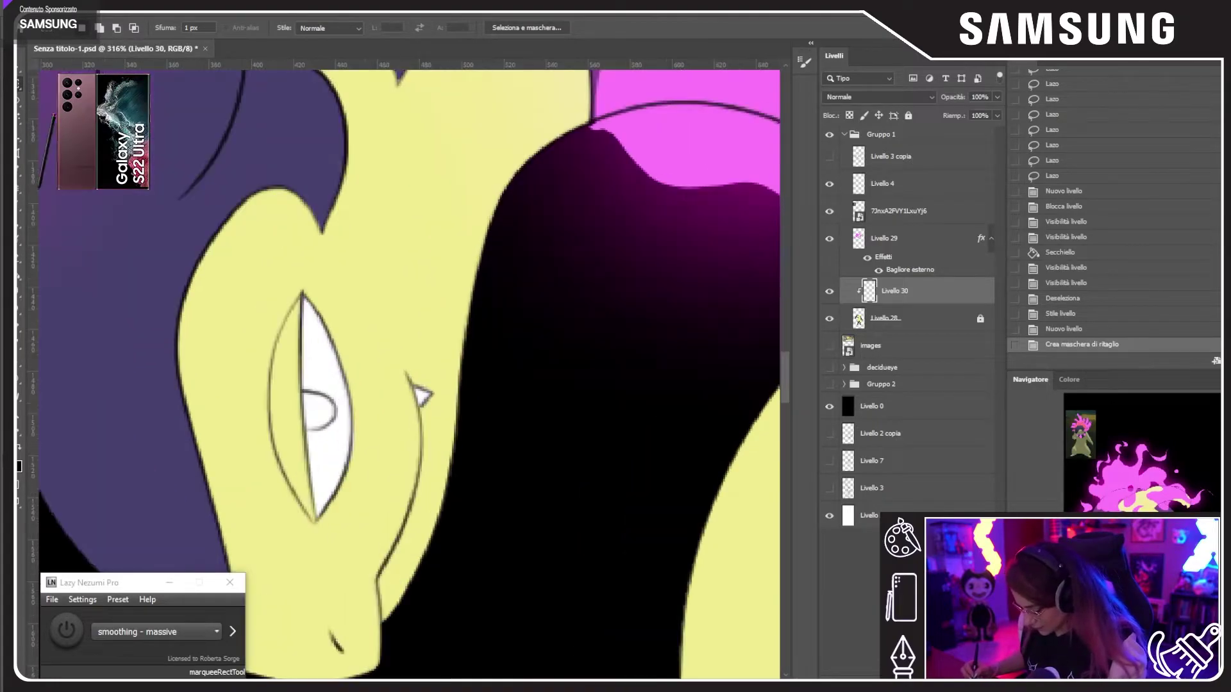
left_click(829, 345)
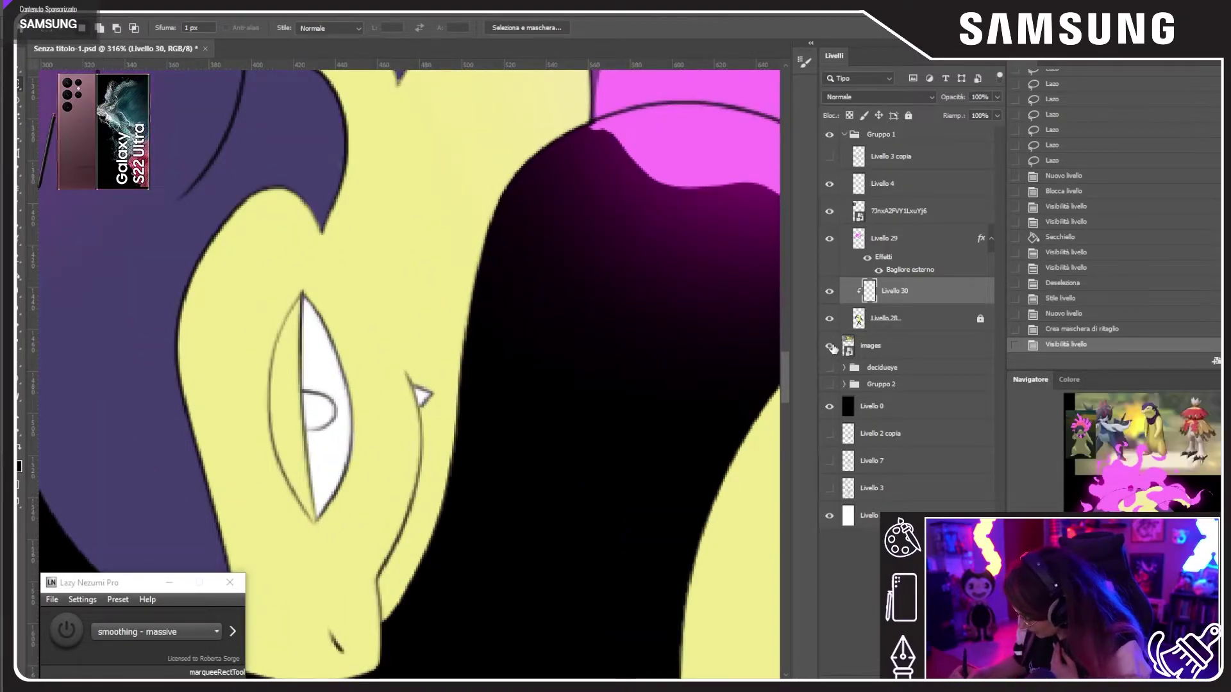
left_click_drag(1090, 436, 1084, 432)
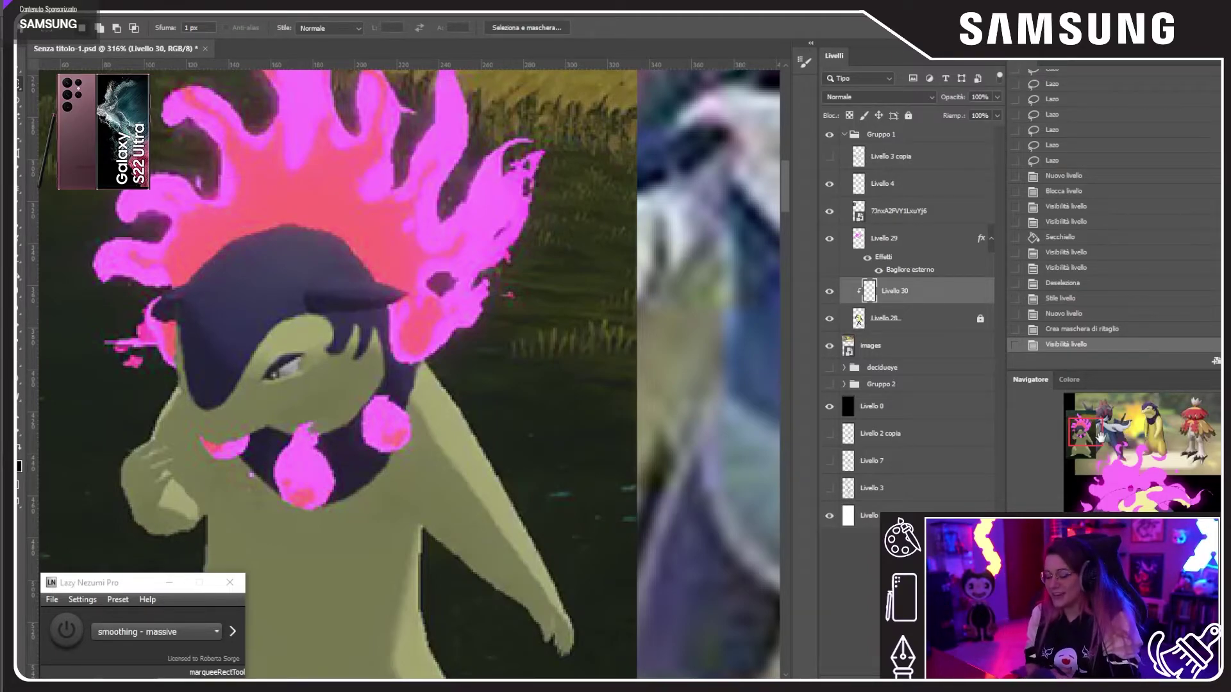
scroll(412, 408, "up", 2)
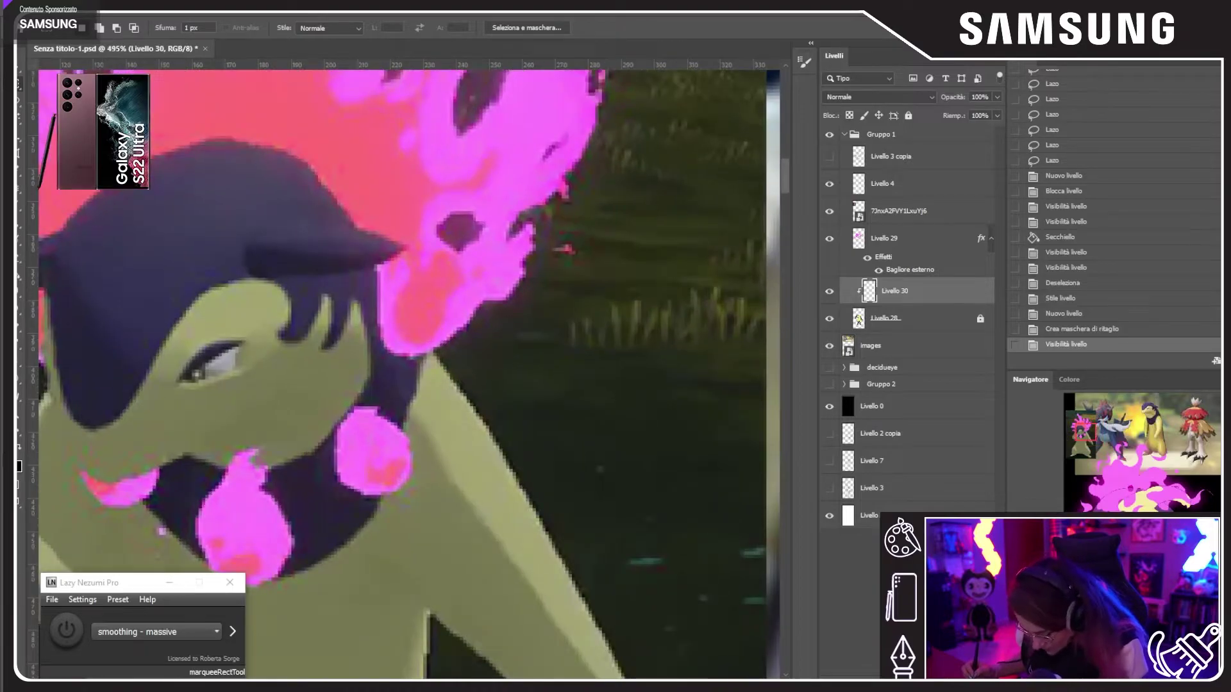
scroll(428, 311, "down", 1)
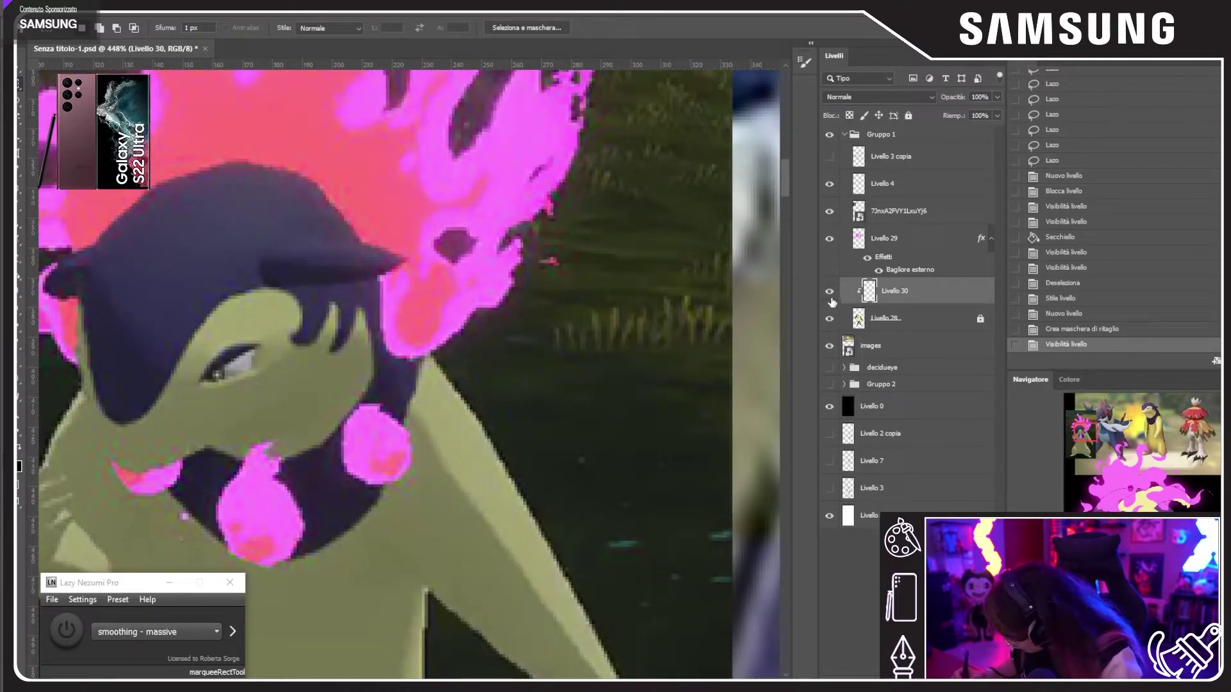
left_click(829, 212)
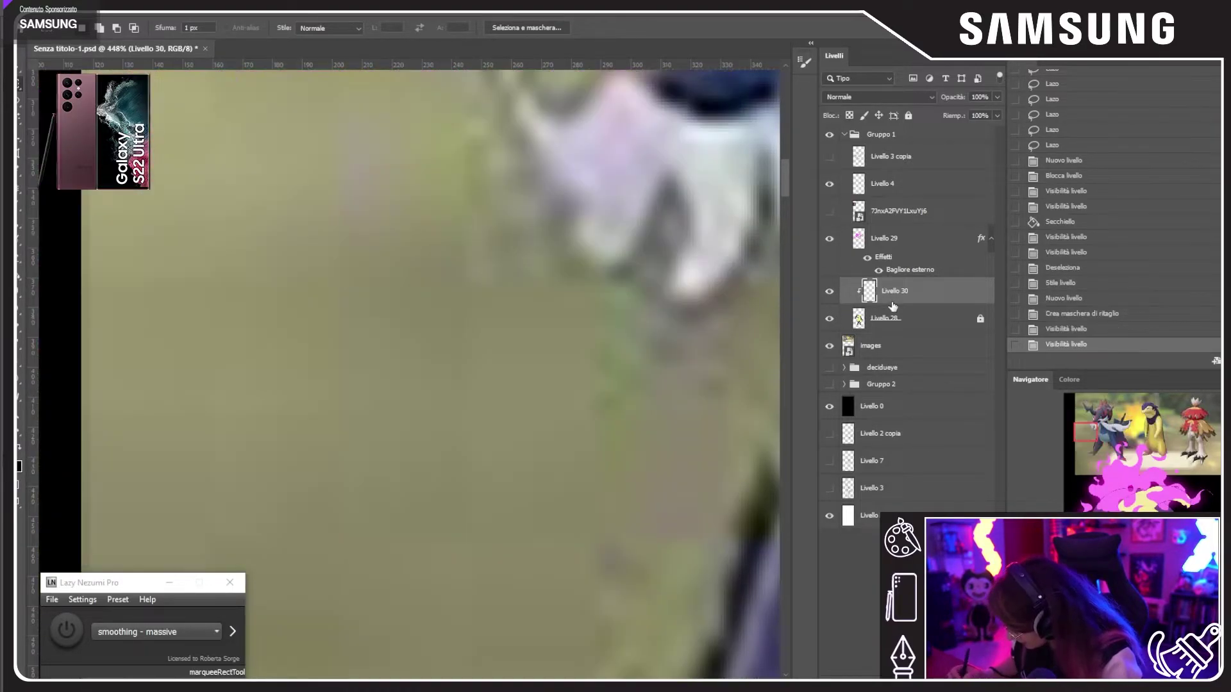
Step: Unlock the flat colour layer Livello 28 and paint the pupil inside the white of the eye in dark purple
left_click_drag(1134, 506, 1106, 535)
left_click(904, 318)
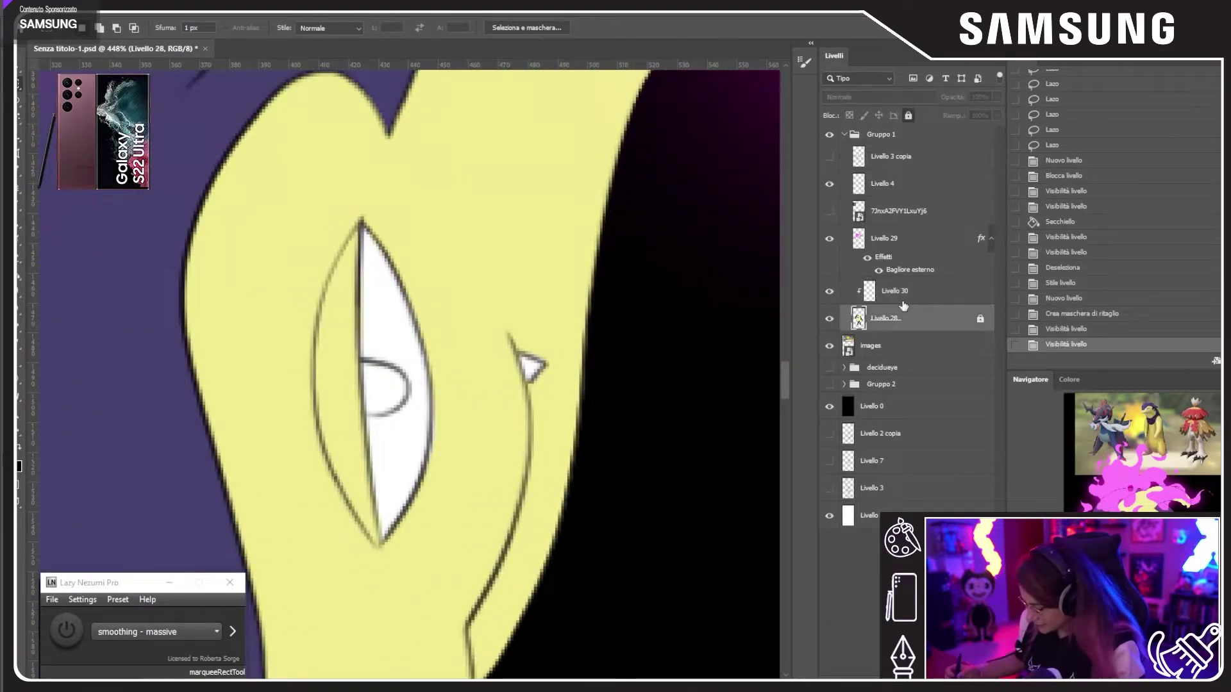
left_click(980, 320)
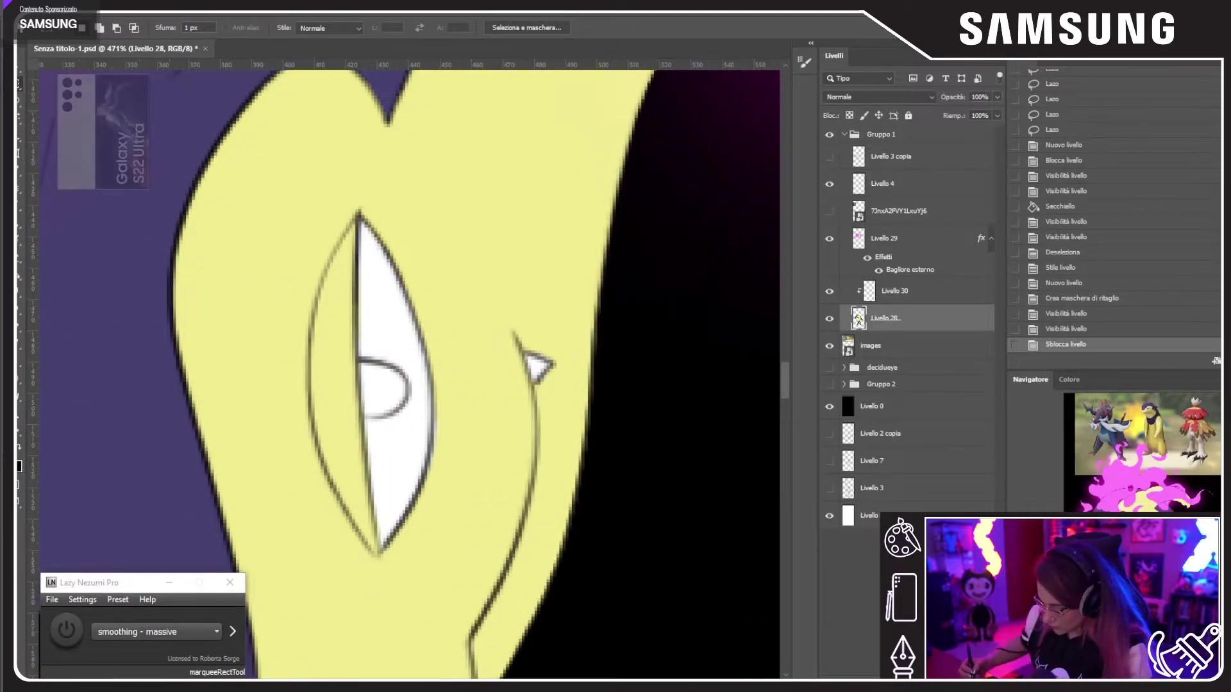
scroll(408, 376, "up", 1)
key("b")
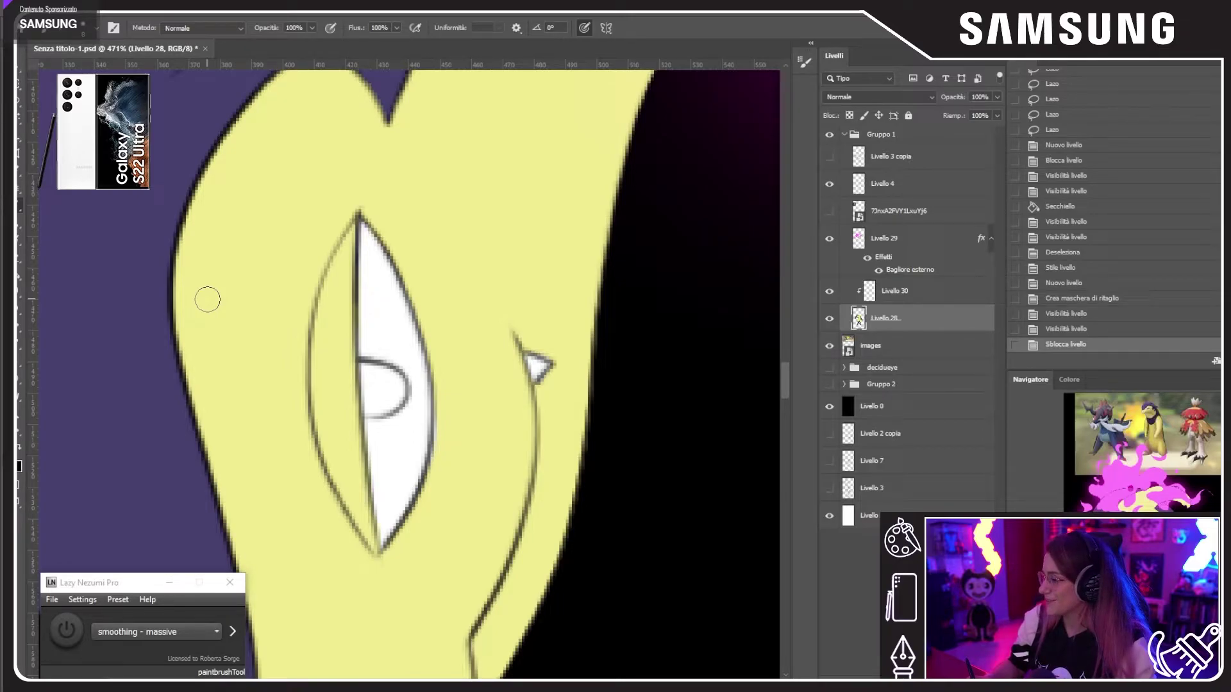
mouse_move(371, 384)
left_mouse_down()
mouse_move(369, 397)
mouse_move(381, 369)
mouse_move(391, 405)
mouse_move(374, 381)
mouse_move(372, 411)
mouse_move(389, 401)
mouse_move(370, 370)
mouse_move(276, 377)
mouse_move(344, 376)
left_mouse_up()
left_click_drag(553, 547, 439, 510)
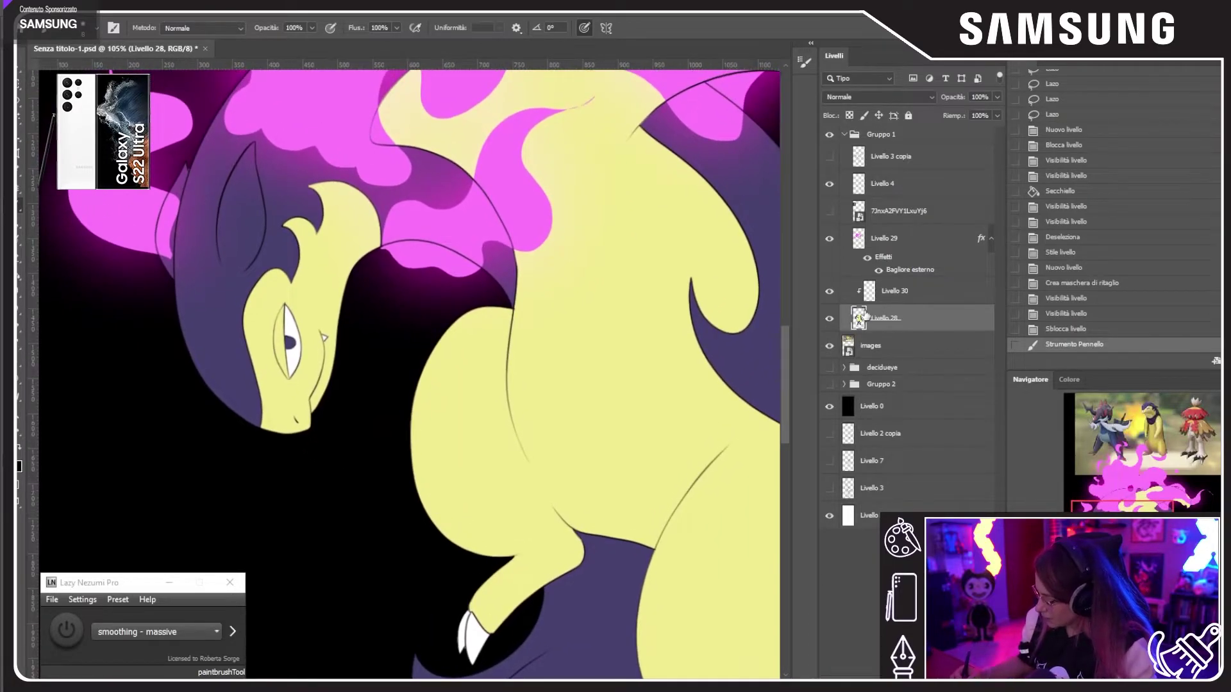
Step: Select Livello 30 and set up a larger, softer brush whose pen pressure controls opacity instead of size
left_click(884, 301)
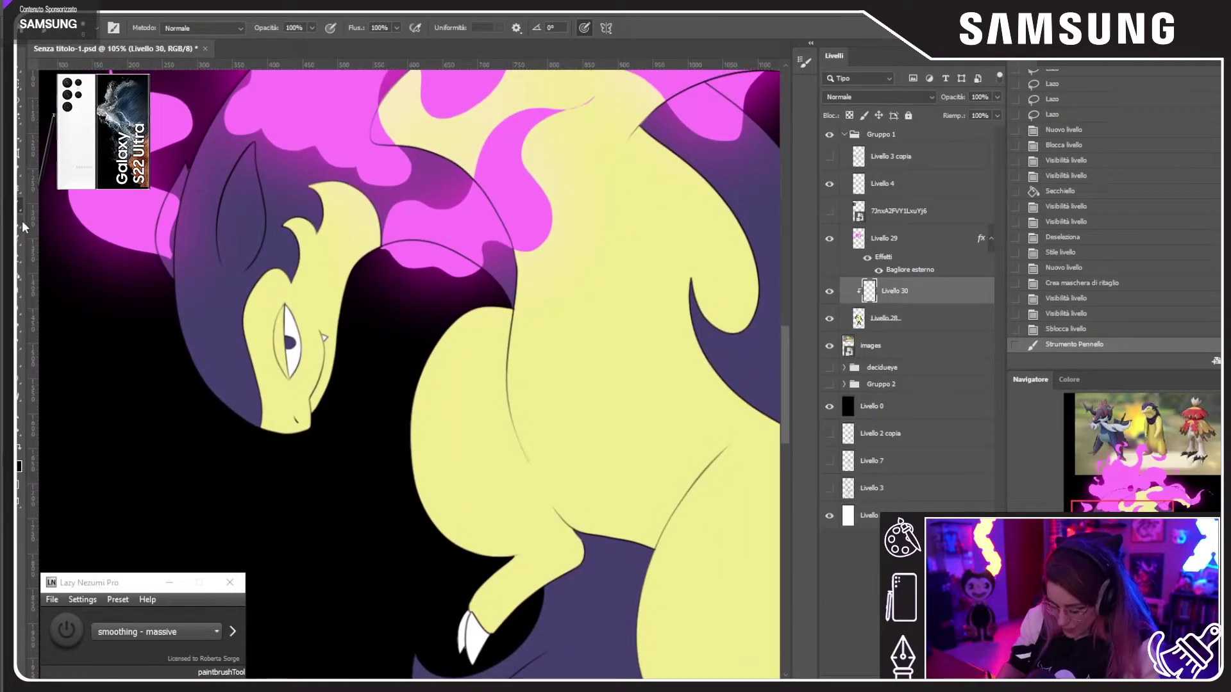
right_click(383, 384)
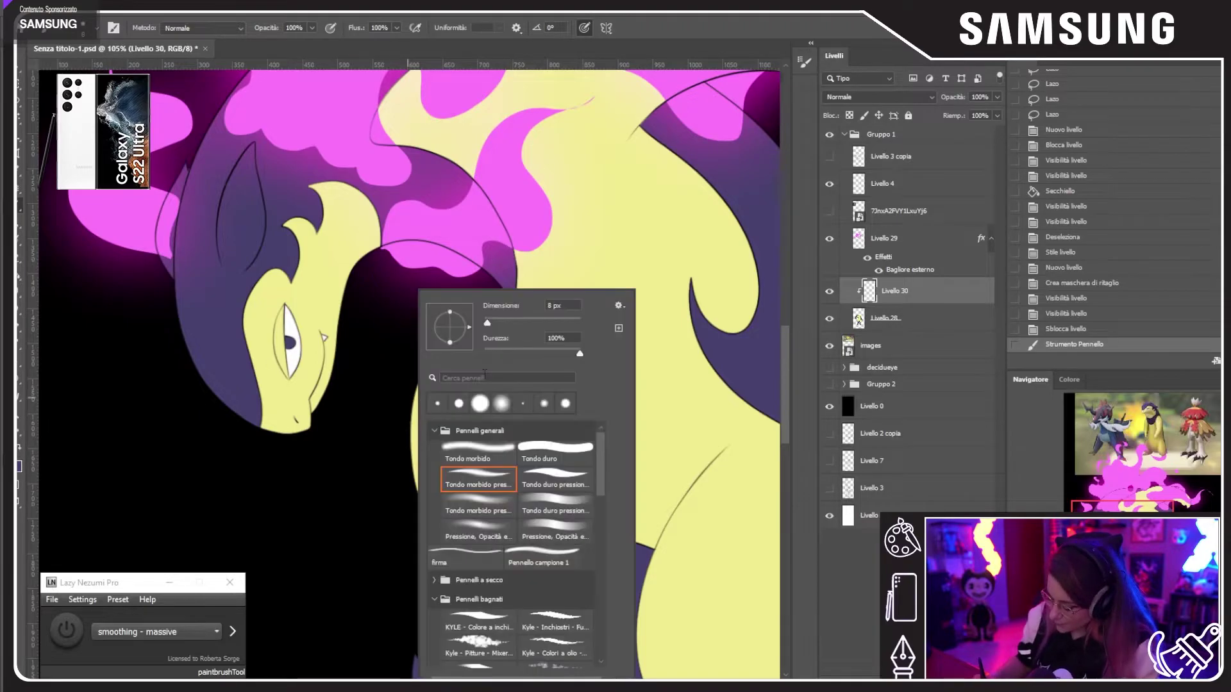
left_click(522, 322)
left_click(484, 353)
left_click(583, 27)
left_click(331, 27)
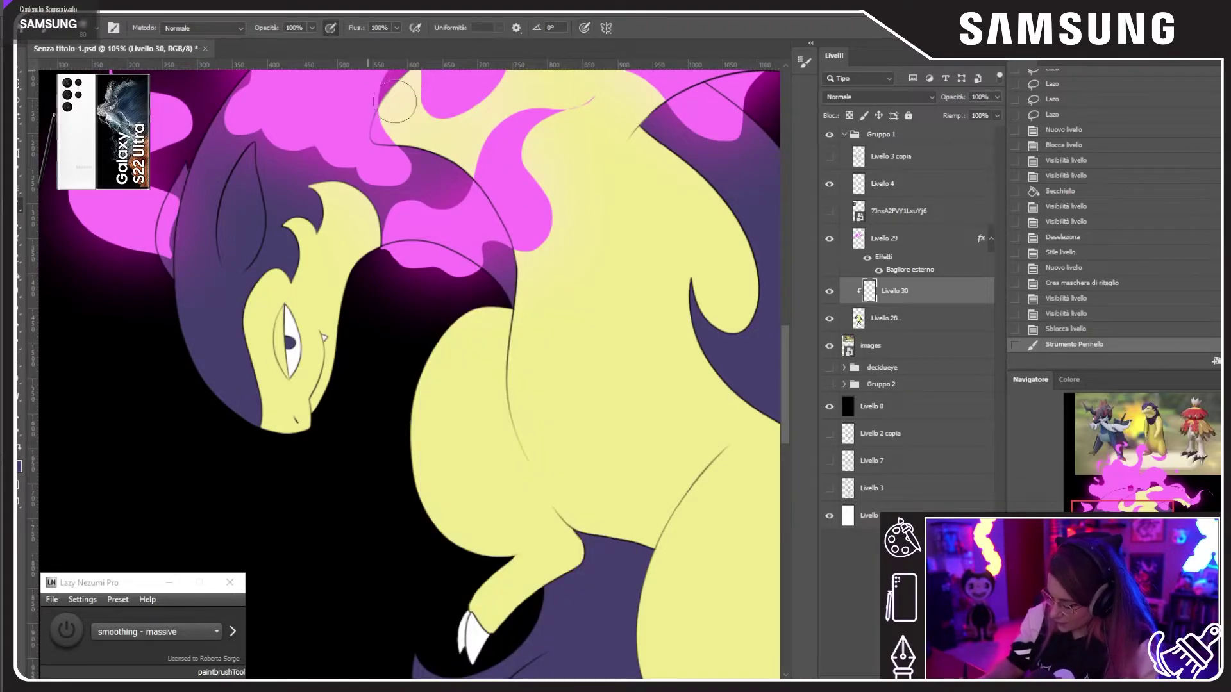
right_click(497, 370)
key("ctrl+minus")
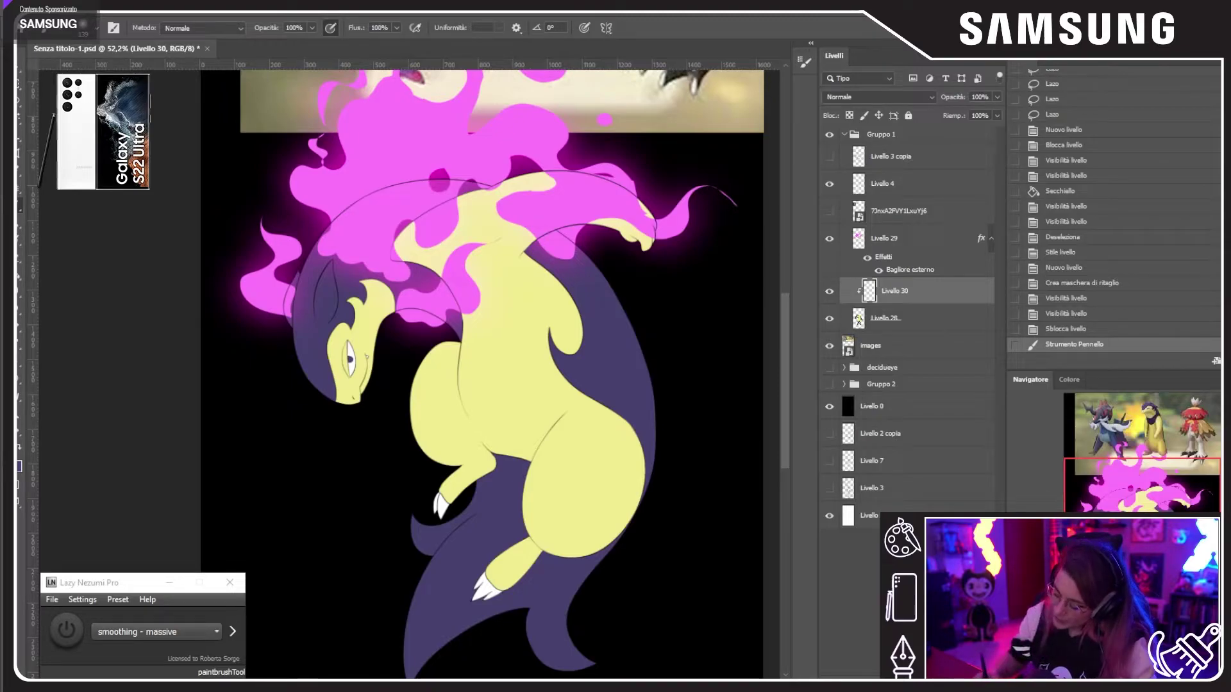
Step: Try soft dark shading strokes over the torso and the far bent leg on Livello 30
mouse_move(414, 347)
left_mouse_down()
mouse_move(412, 425)
mouse_move(532, 442)
left_mouse_up()
key("ctrl+z")
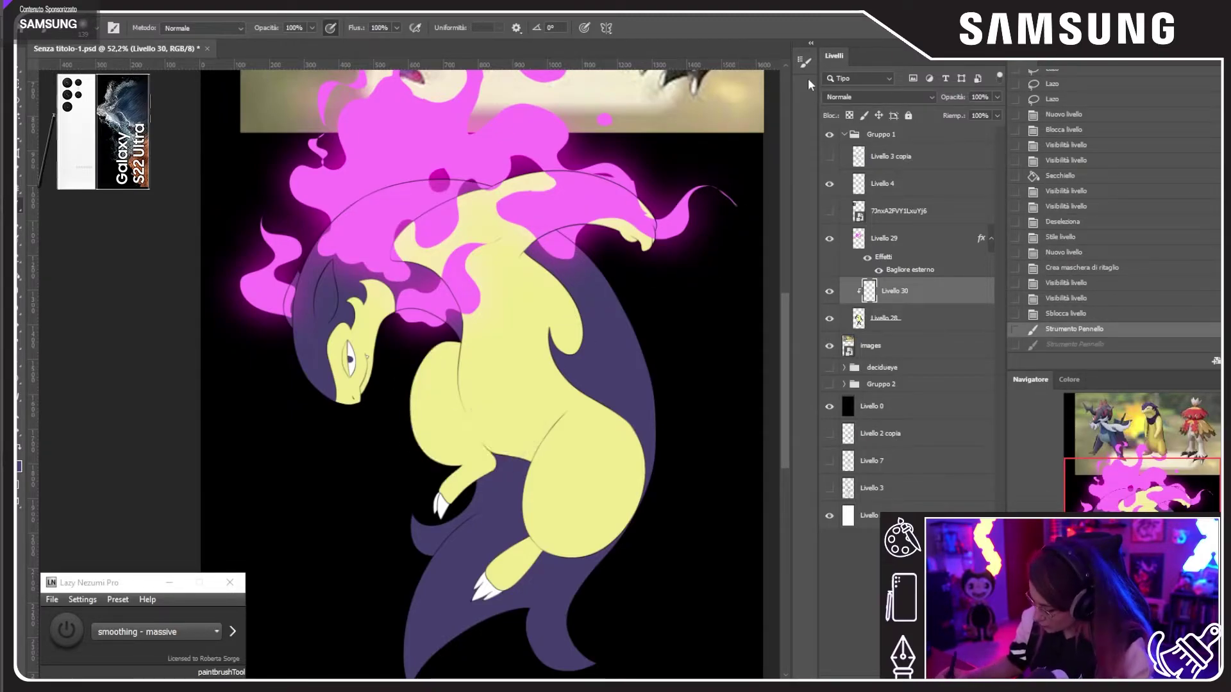
left_click(804, 62)
left_click(804, 61)
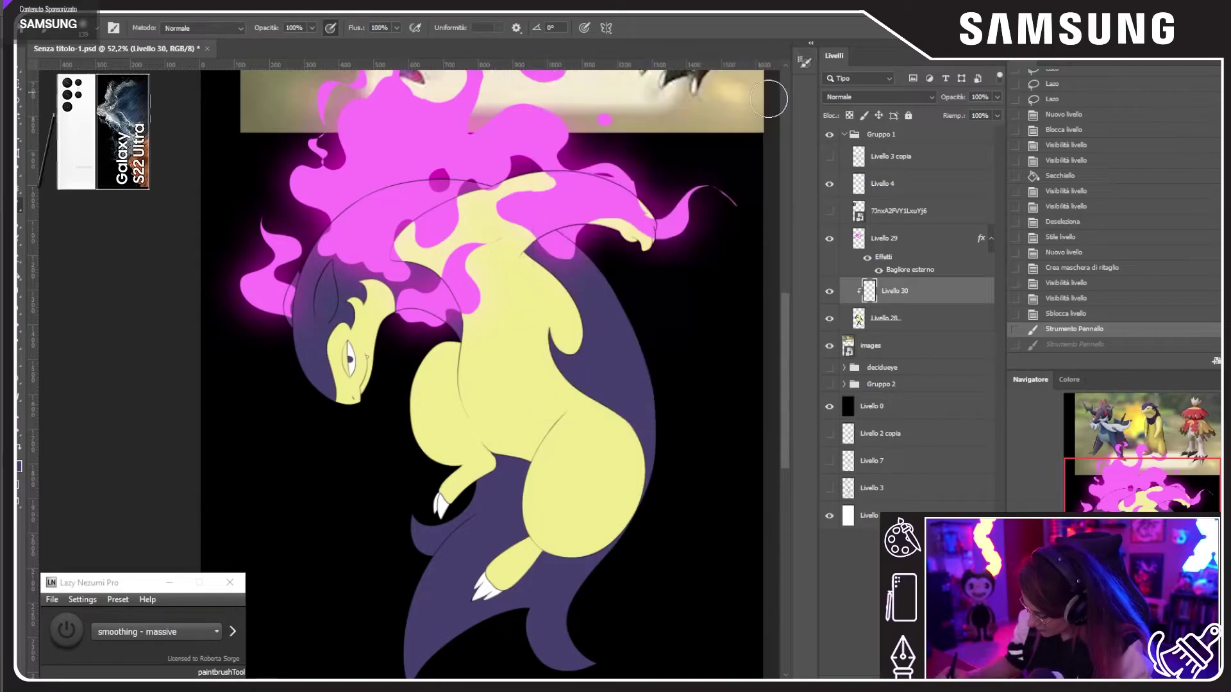
mouse_move(370, 408)
left_mouse_down()
mouse_move(430, 449)
mouse_move(509, 416)
mouse_move(531, 311)
left_mouse_up()
key("ctrl+z")
mouse_move(397, 416)
left_mouse_down()
mouse_move(451, 443)
mouse_move(504, 391)
mouse_move(507, 287)
left_mouse_up()
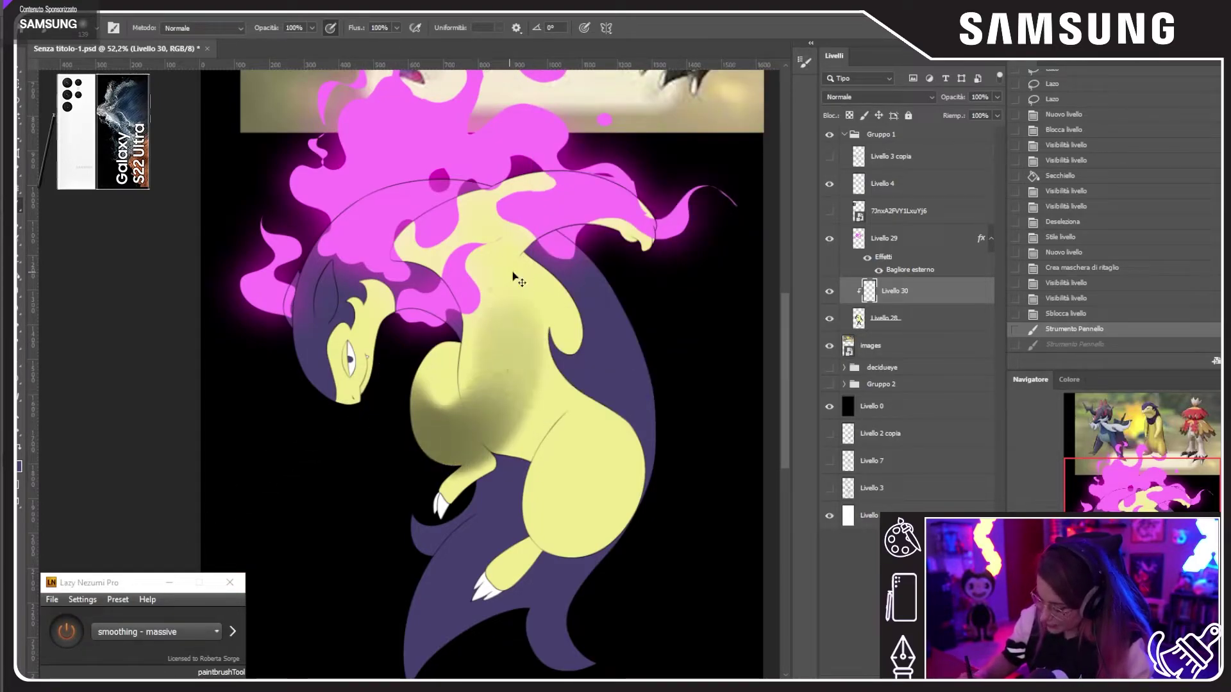
key("ctrl+z")
mouse_move(442, 346)
left_mouse_down()
mouse_move(477, 487)
mouse_move(423, 354)
mouse_move(449, 404)
mouse_move(467, 506)
mouse_move(442, 309)
left_mouse_up()
key("ctrl+z")
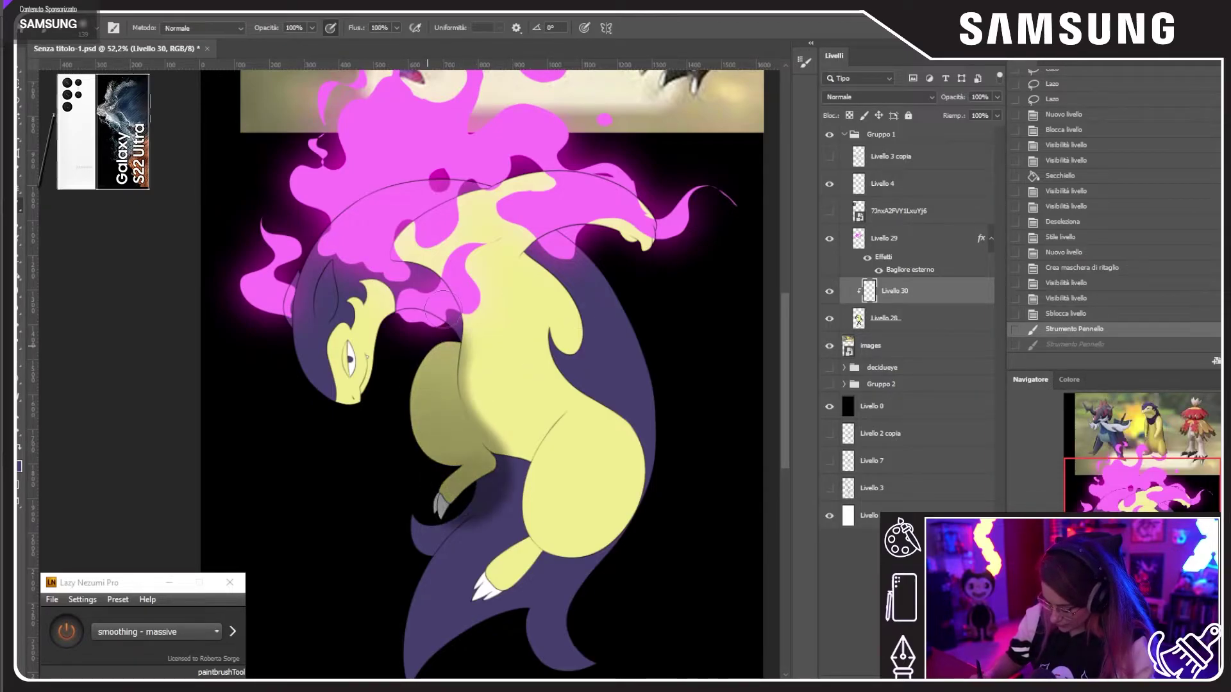
key("ctrl+shift+z")
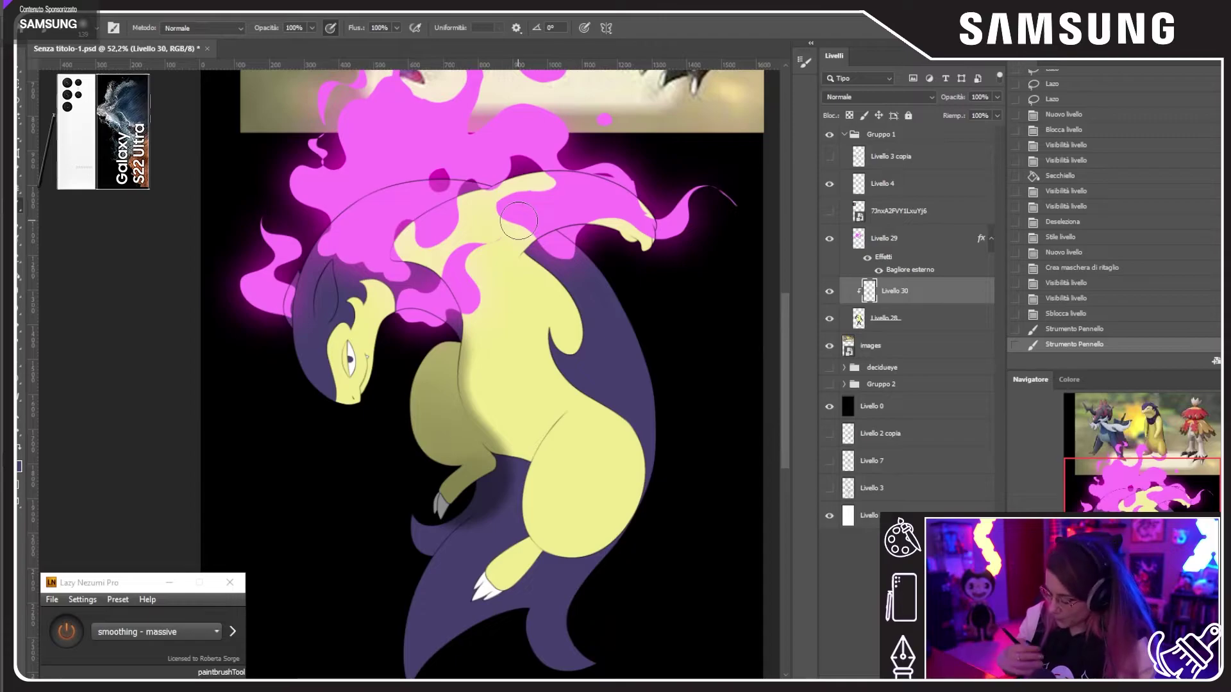
key("ctrl+z")
Step: Shade the far bent leg and the purple area beside its foot with soft dark strokes on Livello 30
mouse_move(443, 513)
left_mouse_down()
mouse_move(468, 474)
mouse_move(432, 410)
mouse_move(452, 378)
mouse_move(489, 441)
left_mouse_up()
key("ctrl+z")
mouse_move(436, 516)
left_mouse_down()
mouse_move(479, 477)
mouse_move(434, 410)
mouse_move(446, 375)
left_mouse_up()
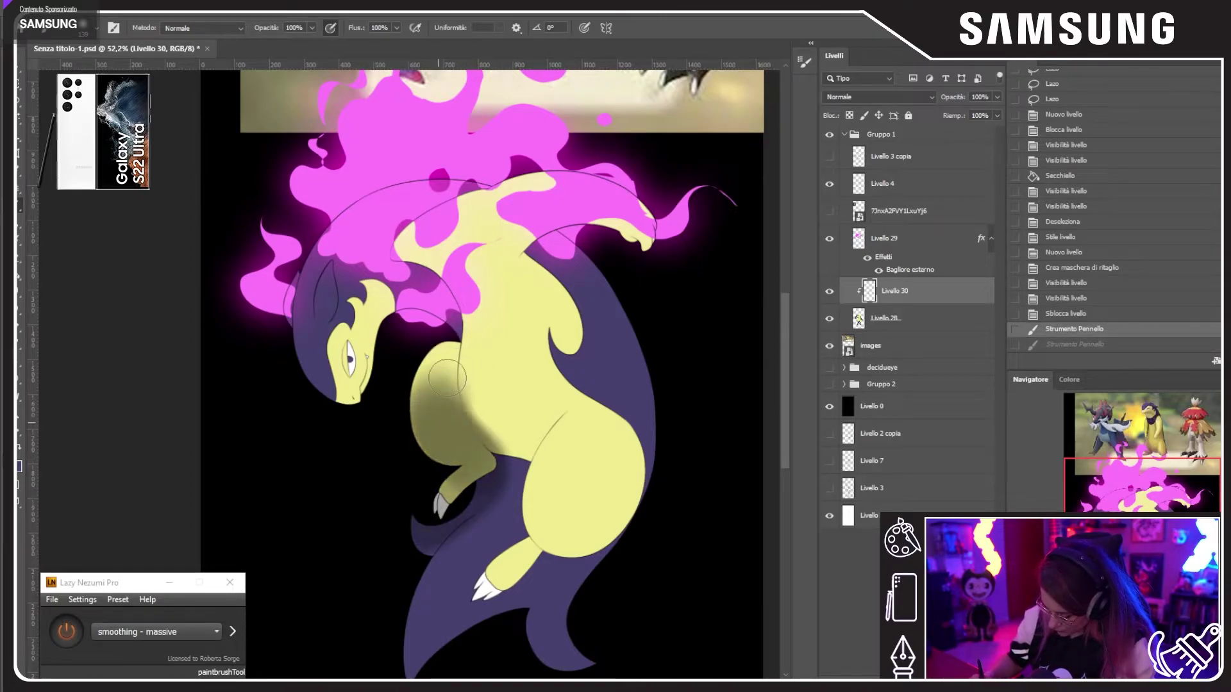
key("ctrl+z")
mouse_move(452, 493)
left_mouse_down()
mouse_move(463, 460)
mouse_move(438, 418)
mouse_move(450, 366)
mouse_move(462, 339)
left_mouse_up()
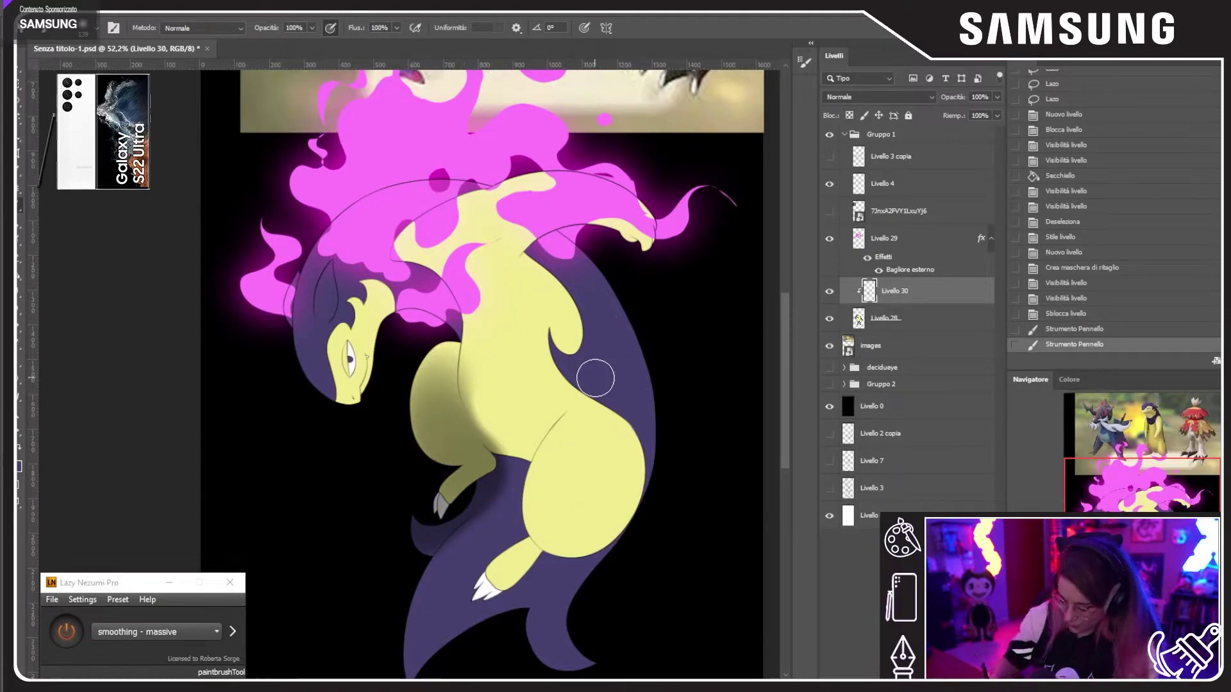
Step: Try erasing the shading along the outer edge of the far leg with a small hard Eraser
key("e")
right_click(681, 351)
left_click(623, 323)
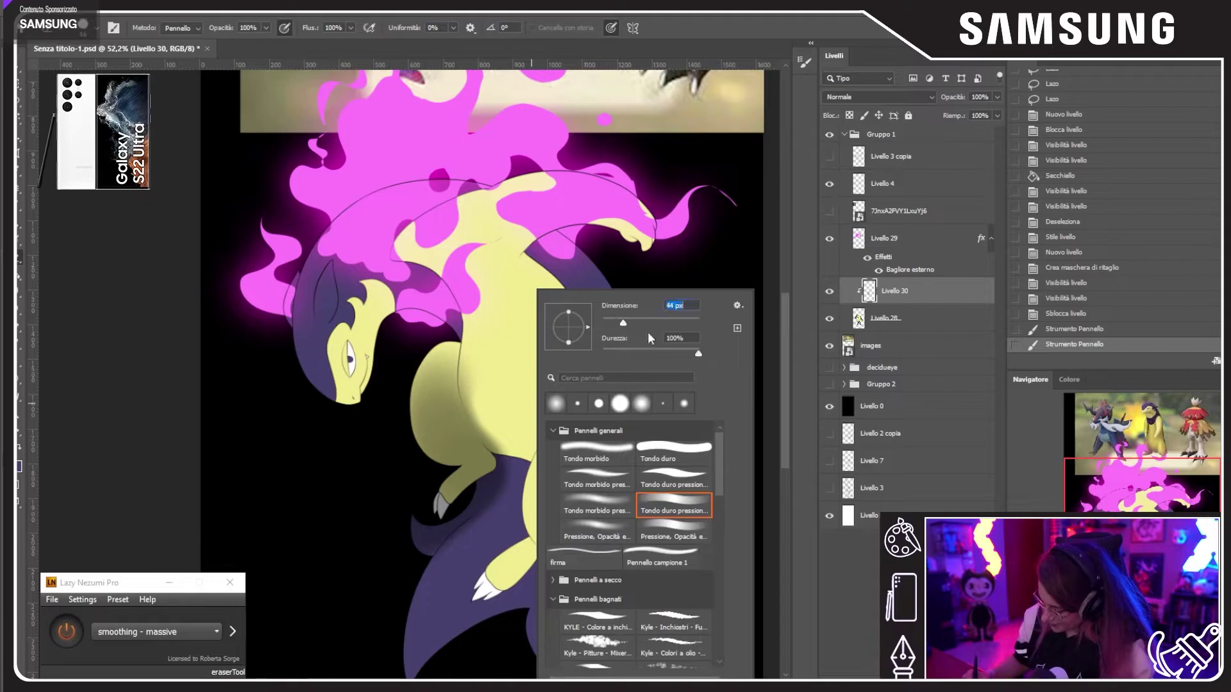
key("Return")
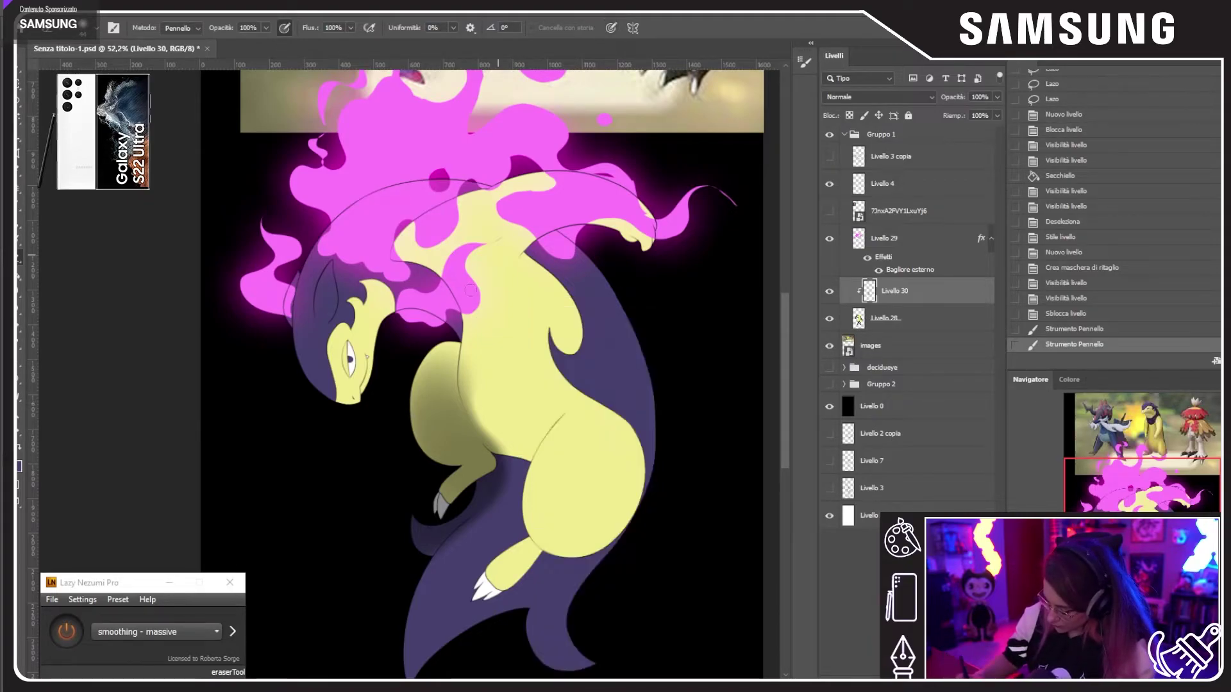
left_click_drag(401, 392, 433, 466)
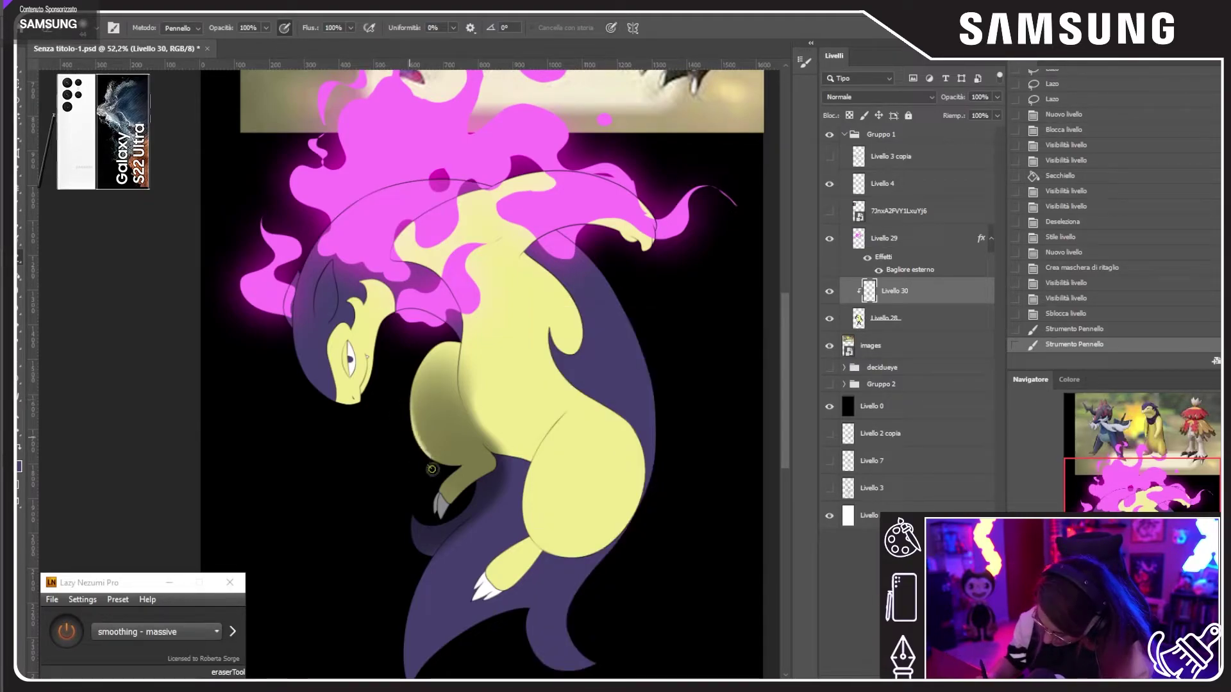
key("ctrl+z")
Step: Resize the Eraser to a small hard round tip with pressure-controlled opacity for working on the far leg's edge
right_click(435, 335)
left_click(559, 320)
key("Return")
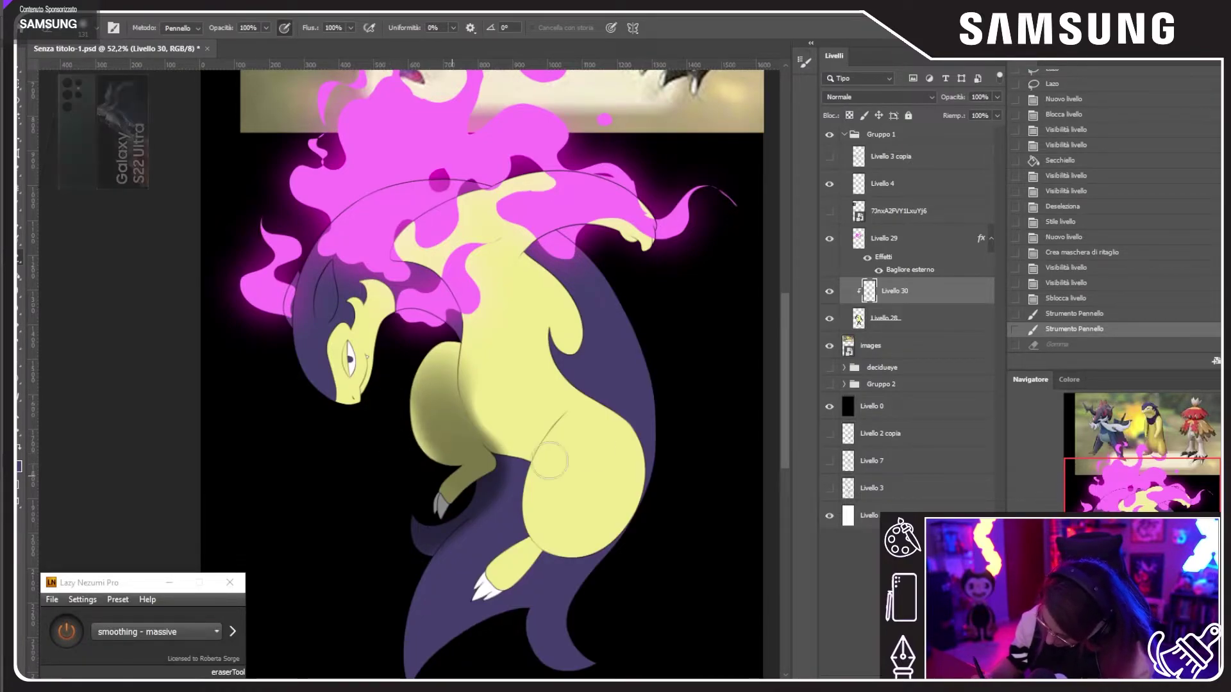
scroll(410, 367, "up", 3)
scroll(449, 359, "down", 4)
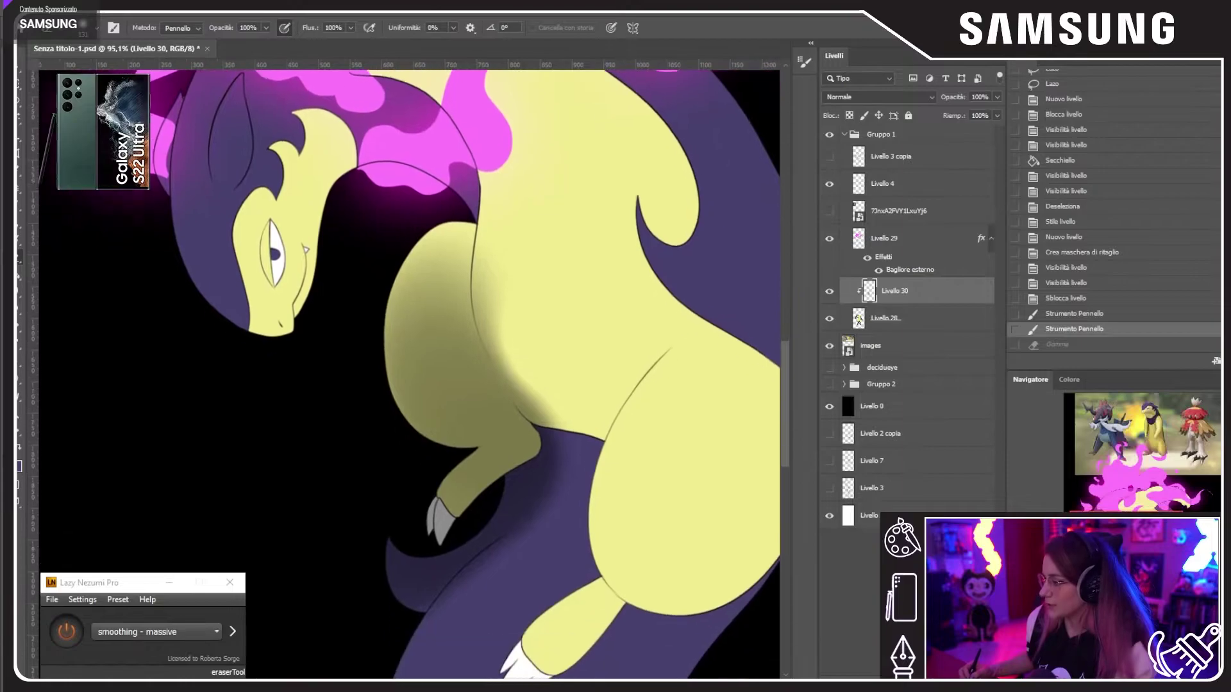
right_click(559, 282)
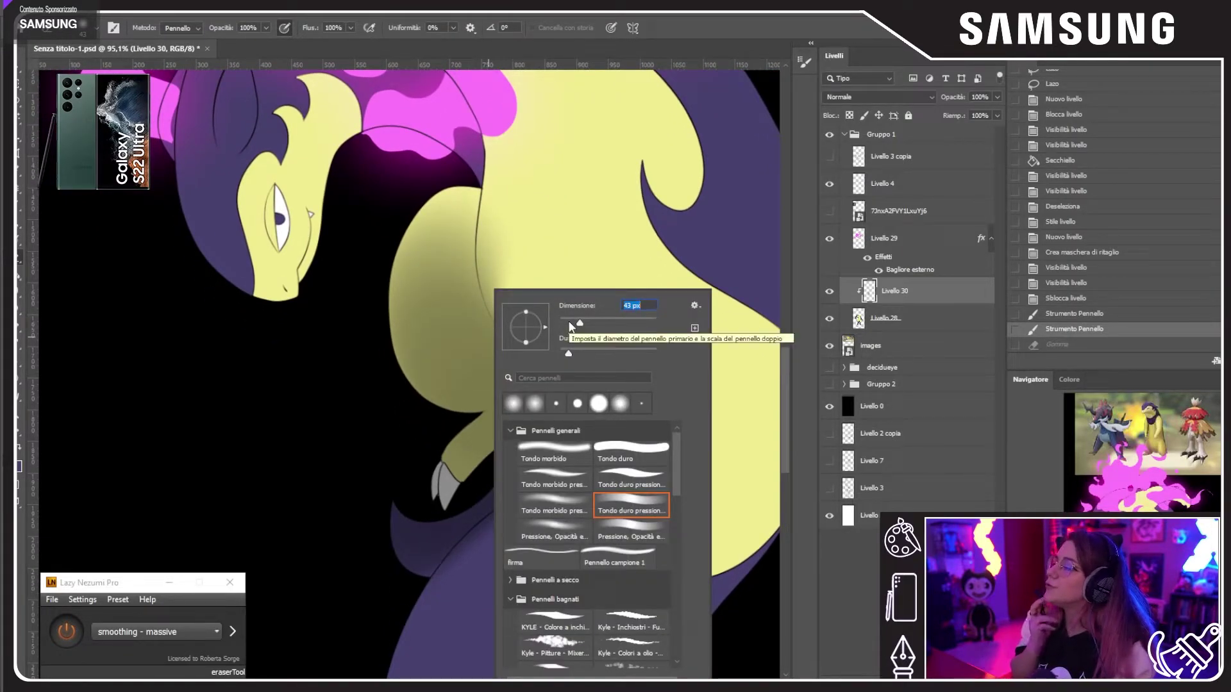
left_click(389, 409)
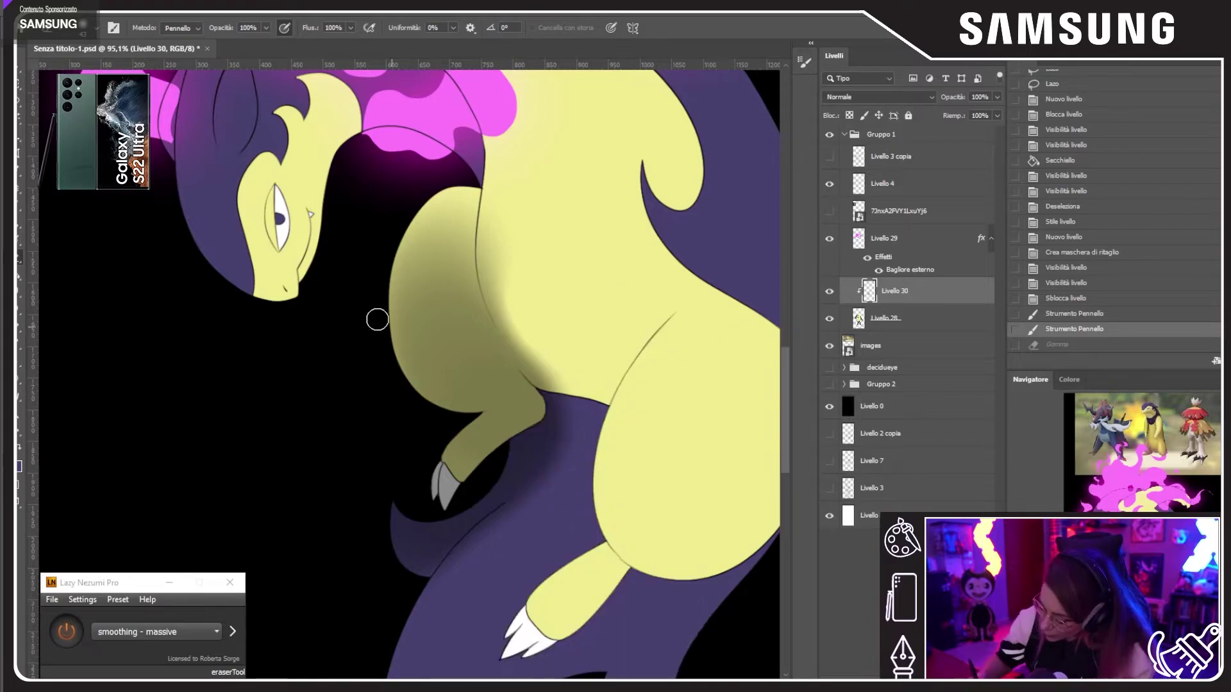
Step: Erase a thin band of shading along the outer and lower edge of the far thigh on Livello 30, undoing unwanted strokes
mouse_move(381, 283)
left_mouse_down()
mouse_move(383, 347)
mouse_move(444, 419)
mouse_move(474, 413)
left_mouse_up()
key("ctrl+z")
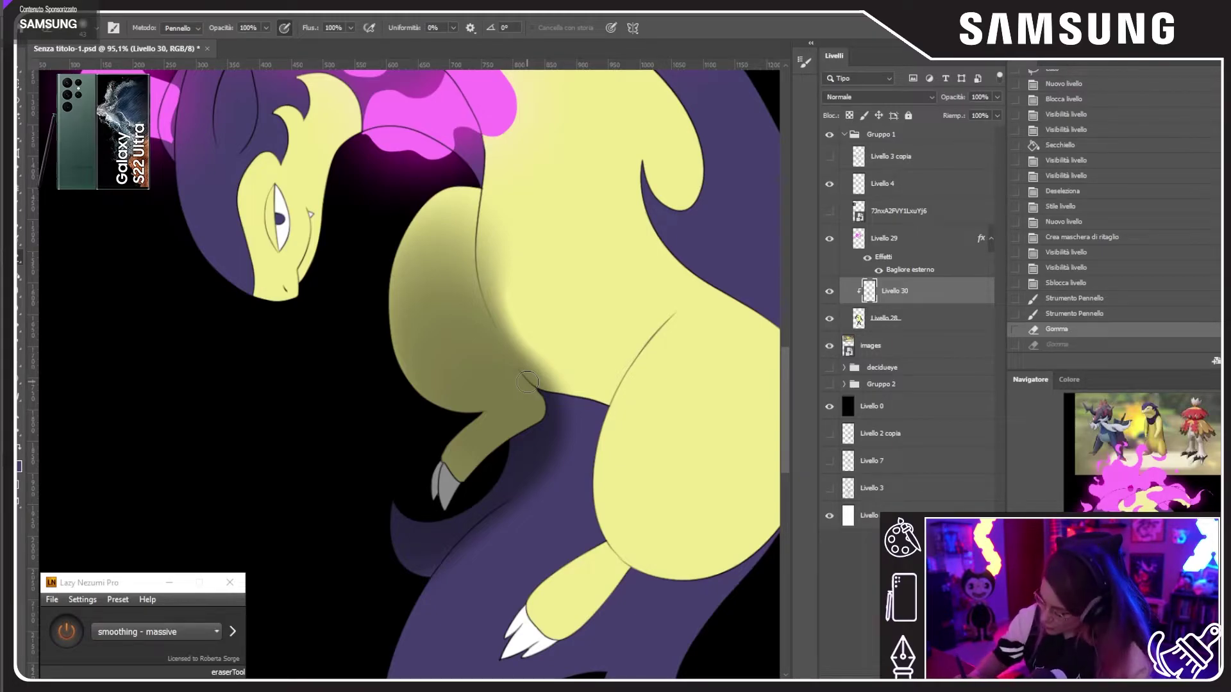
mouse_move(444, 423)
left_mouse_down()
mouse_move(408, 403)
mouse_move(377, 344)
mouse_move(387, 232)
mouse_move(382, 346)
mouse_move(410, 402)
mouse_move(442, 418)
mouse_move(448, 362)
left_mouse_up()
key("ctrl+z")
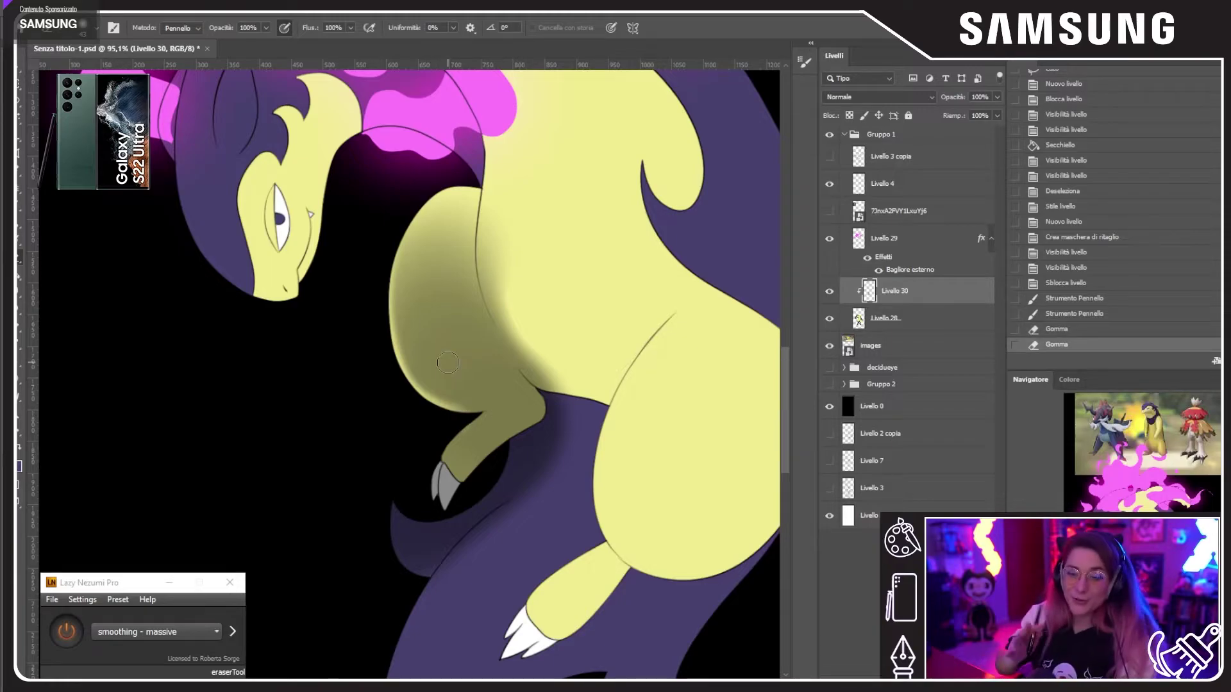
key("ctrl+z")
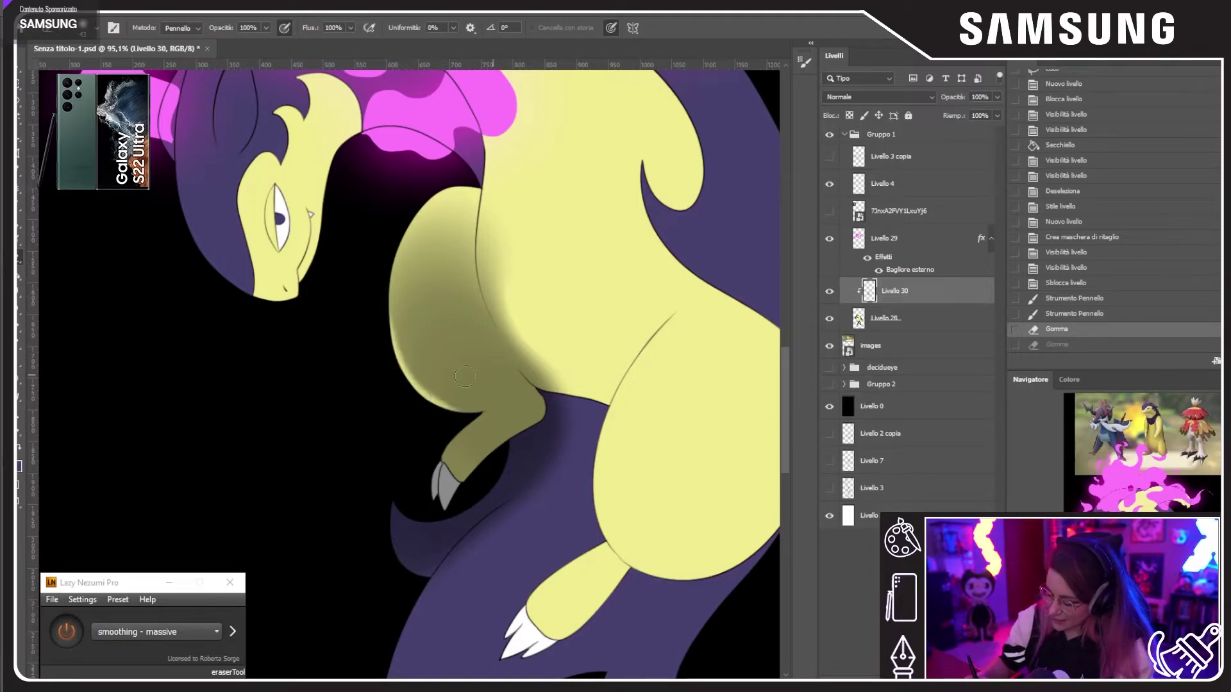
mouse_move(465, 377)
left_mouse_down()
mouse_move(426, 401)
mouse_move(462, 414)
mouse_move(511, 407)
mouse_move(429, 402)
mouse_move(471, 416)
left_mouse_up()
left_click_drag(430, 404, 481, 414)
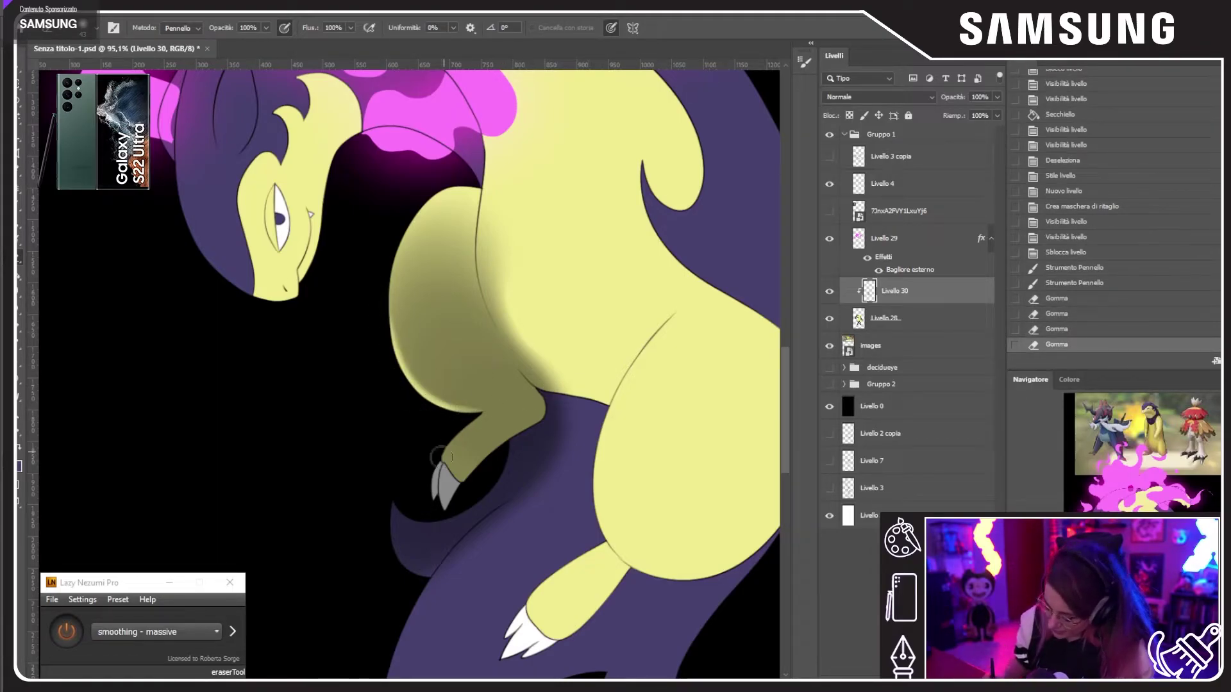
Step: Lighten the shading along the far lower leg, from the claws up to the knee, with the Eraser on Livello 30
key("ctrl+z")
left_click_drag(433, 459, 484, 410)
key("ctrl+shift+z")
key("ctrl+z")
key("ctrl+z")
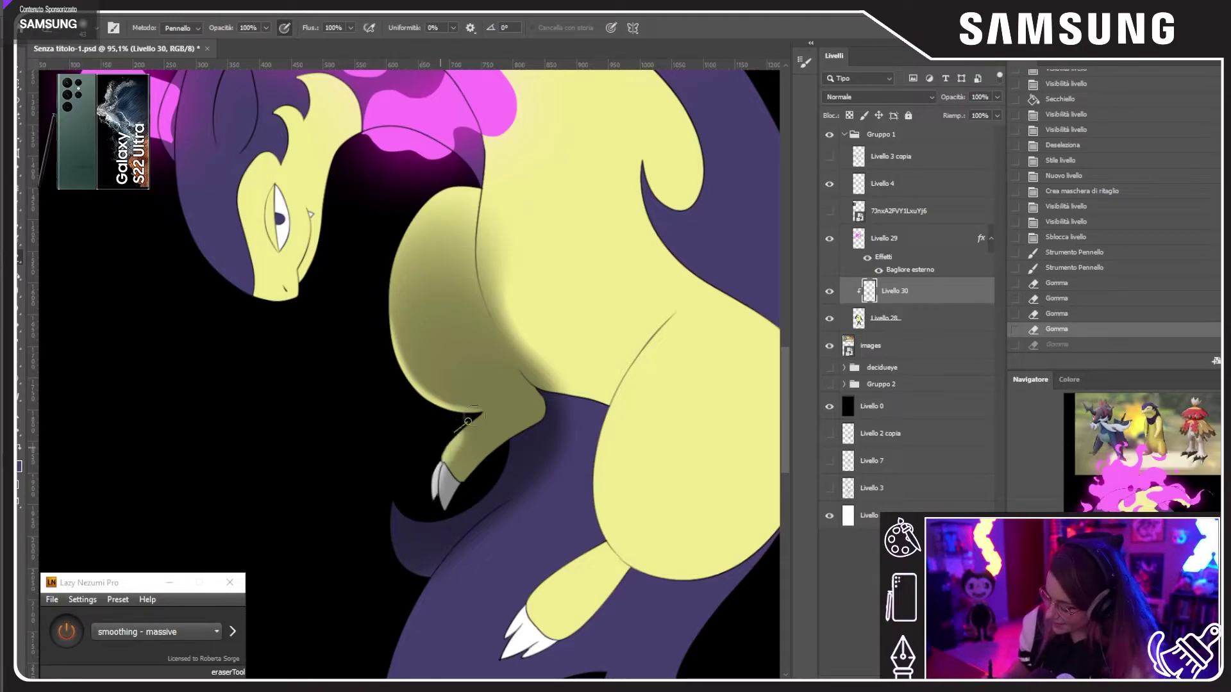
left_click_drag(468, 421, 528, 366)
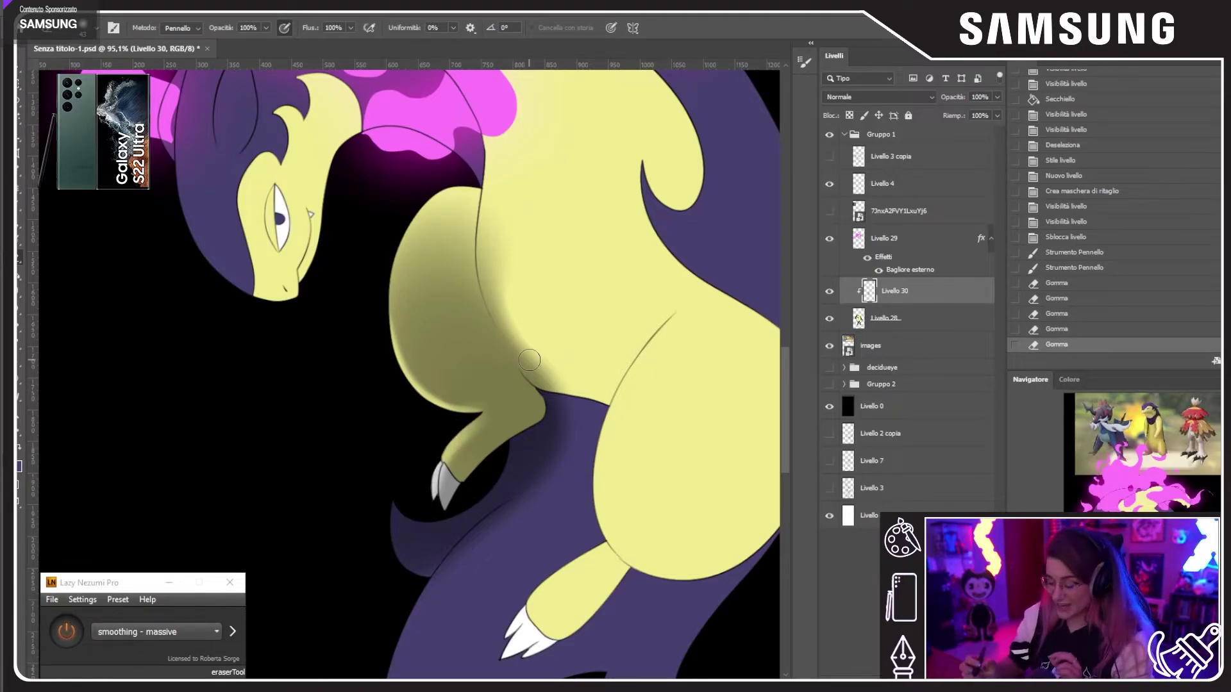
Step: Try to soften the arm's shading by erasing along its outer edge and lower forearm
mouse_move(389, 360)
left_mouse_down()
mouse_move(388, 260)
mouse_move(466, 161)
left_mouse_up()
key("ctrl+z")
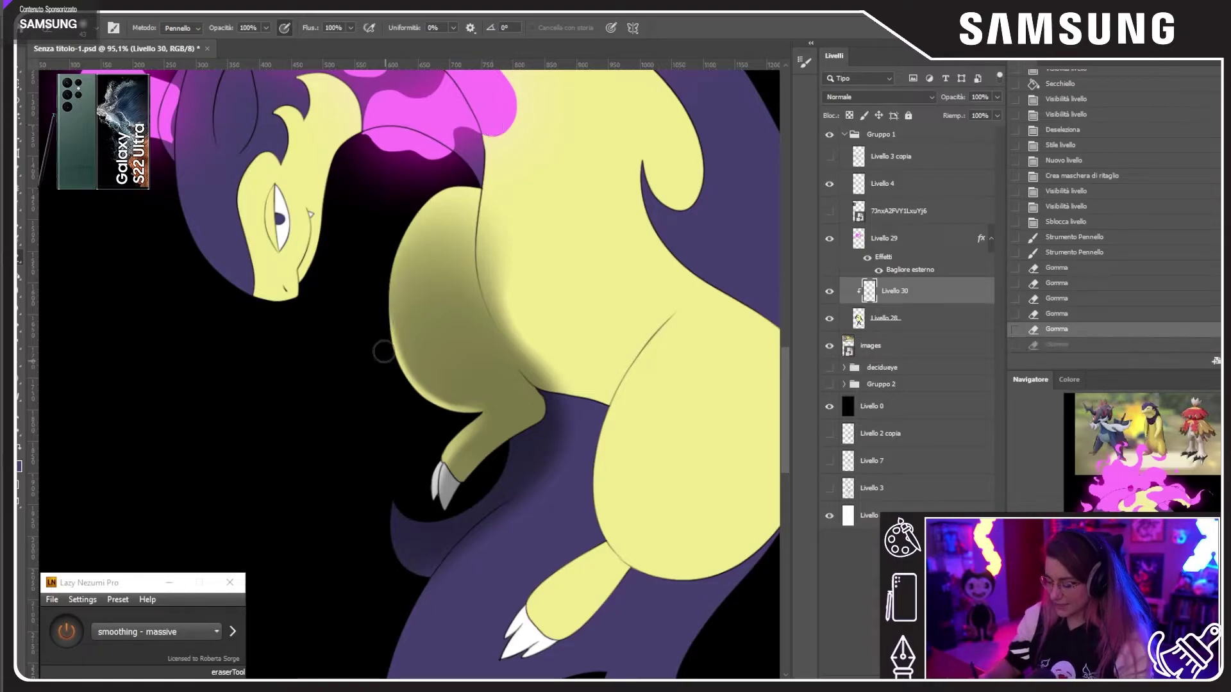
mouse_move(382, 351)
left_mouse_down()
mouse_move(408, 211)
mouse_move(465, 122)
left_mouse_up()
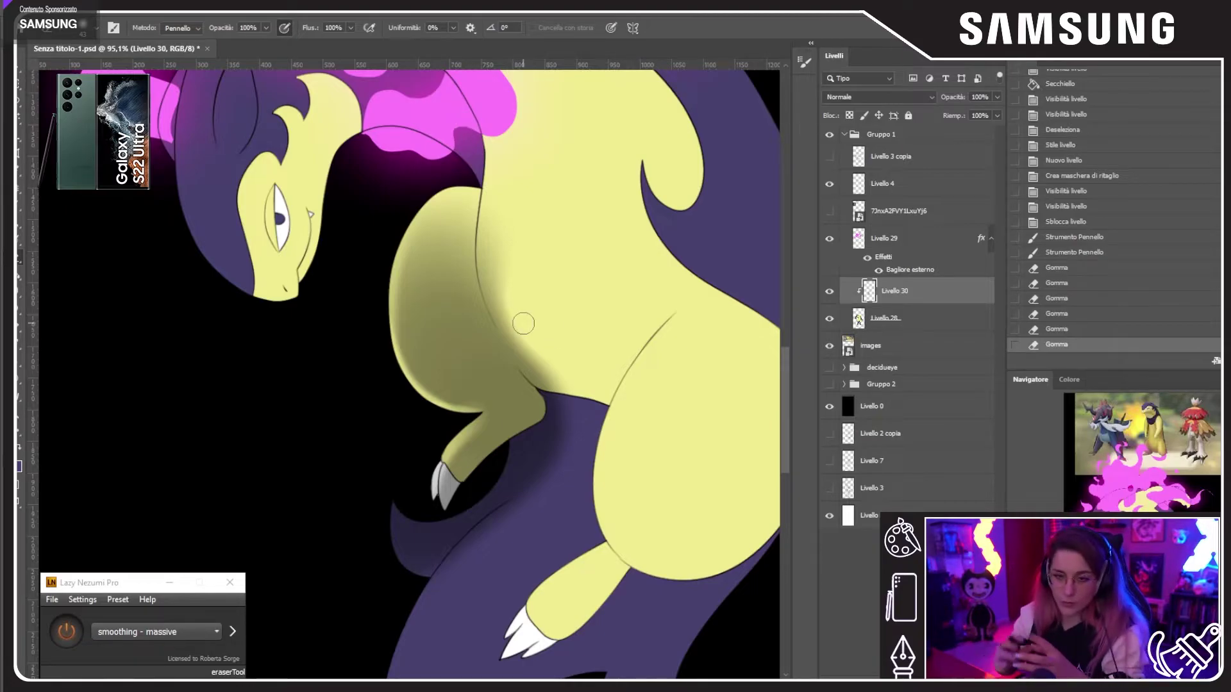
mouse_move(472, 481)
left_mouse_down()
mouse_move(555, 421)
mouse_move(563, 392)
mouse_move(544, 425)
mouse_move(560, 404)
left_mouse_up()
key("ctrl+z")
key("ctrl+z")
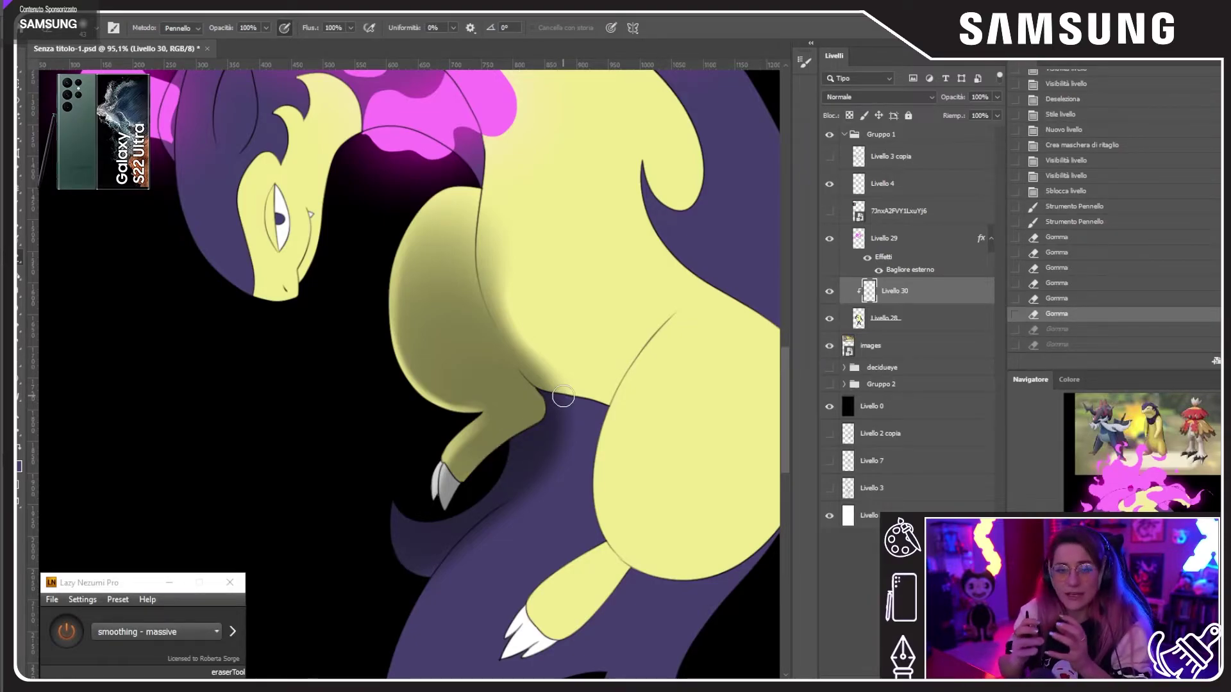
Step: Lasso the belly area, following the outline that separates it from the shaded arm
left_click(18, 103)
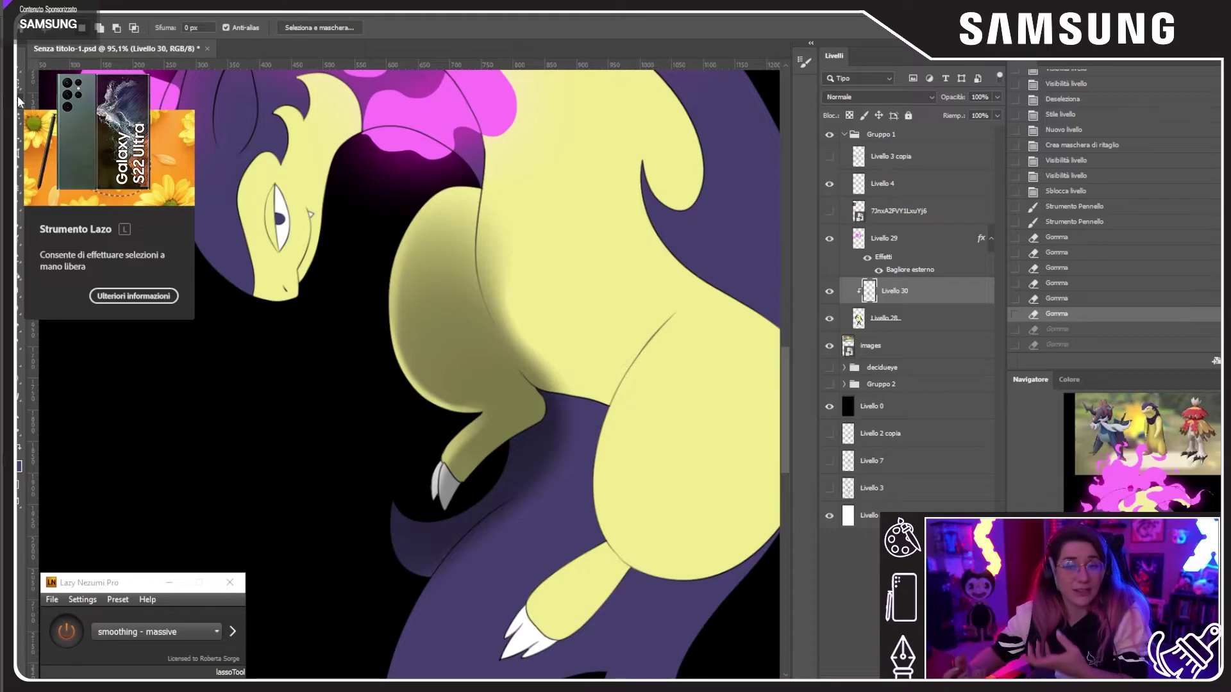
key("ctrl+minus")
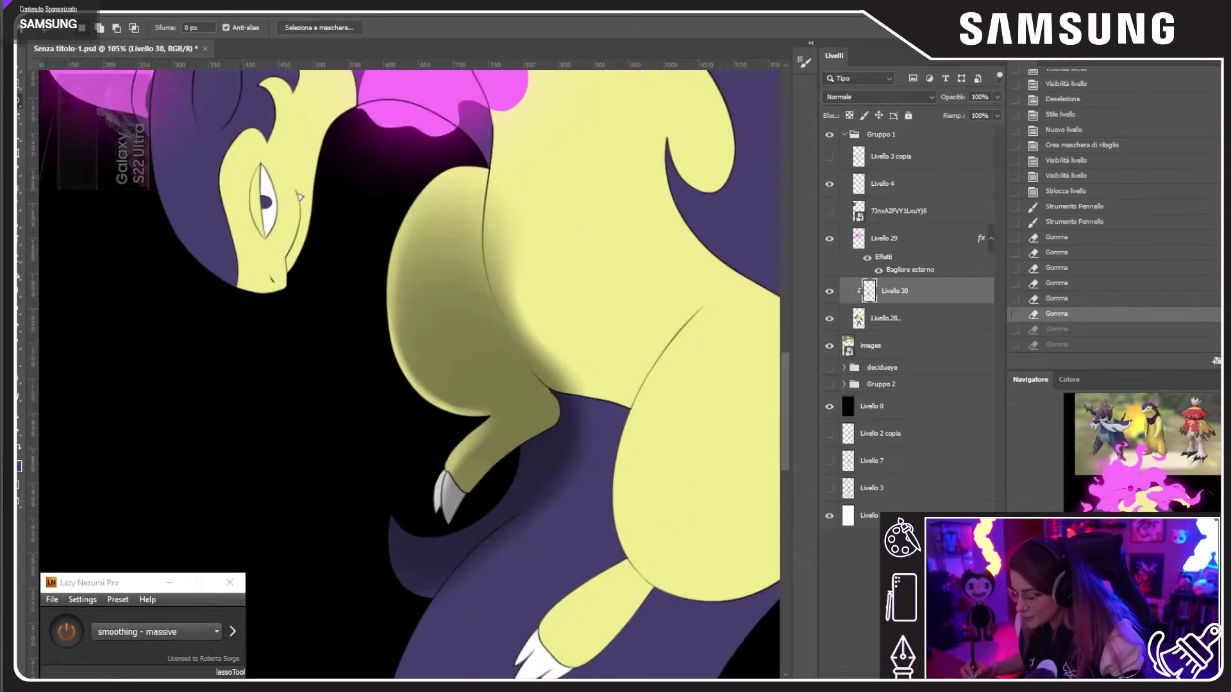
scroll(411, 367, "up", 2)
left_click_drag(469, 494, 341, 504)
left_click_drag(499, 404, 469, 511)
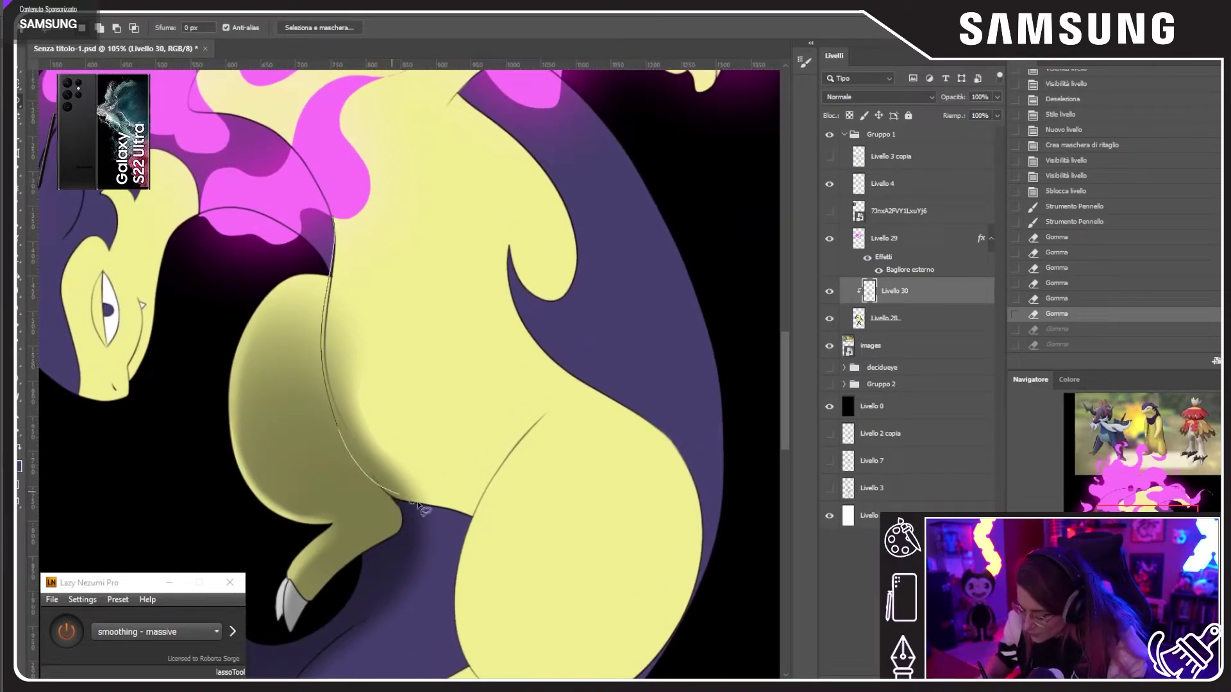
mouse_move(483, 600)
left_mouse_down()
mouse_move(612, 527)
mouse_move(494, 146)
mouse_move(336, 194)
left_mouse_up()
Step: Subtract the strip overlapping the arm from the selection so its edge follows the arm's contour line
left_click_drag(536, 416, 569, 376)
key("ctrl+plus")
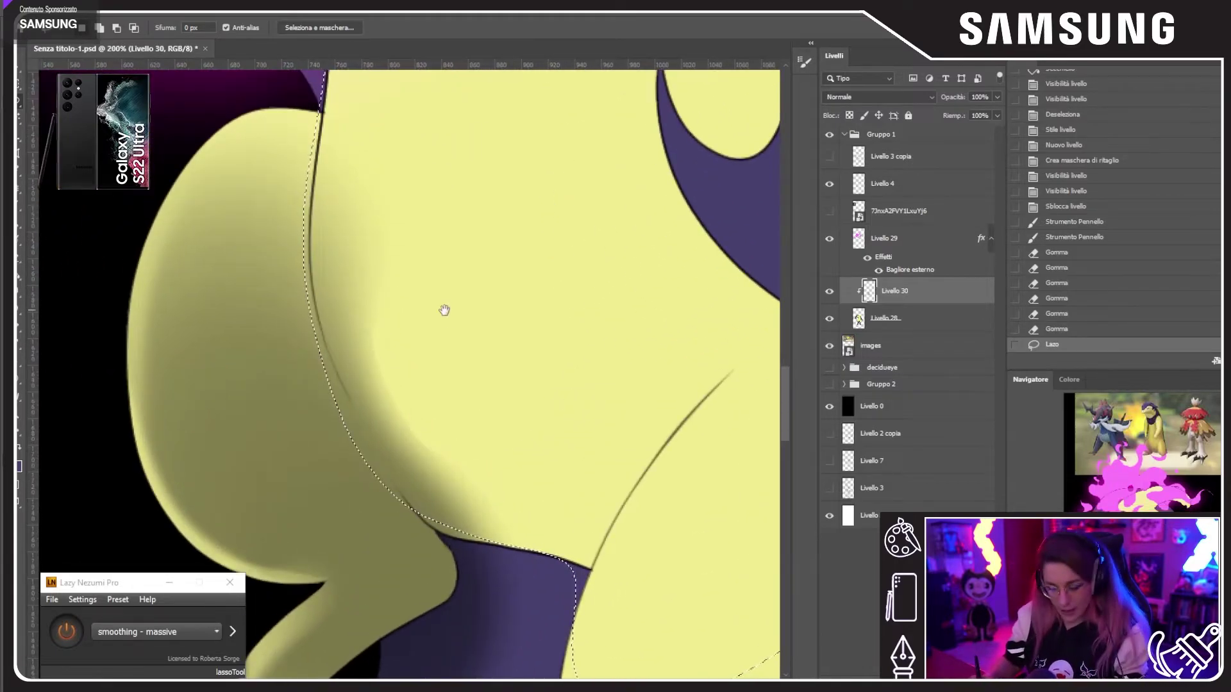
left_click_drag(457, 334, 461, 351)
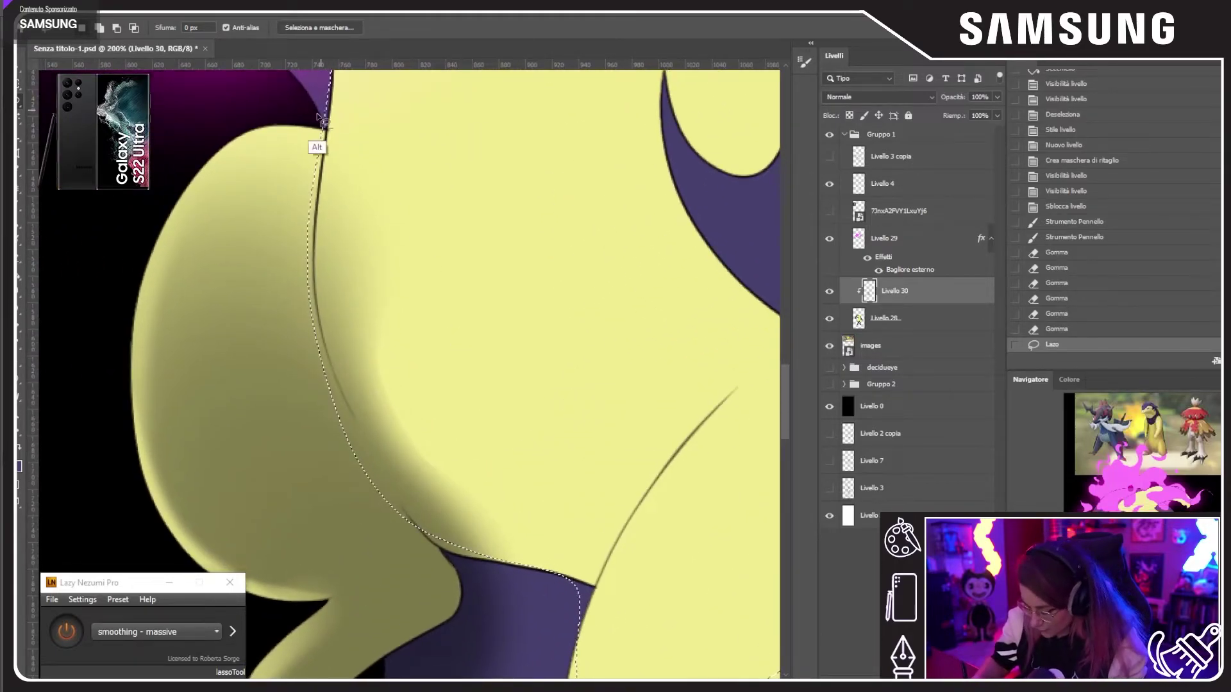
left_click_drag(324, 120, 319, 249)
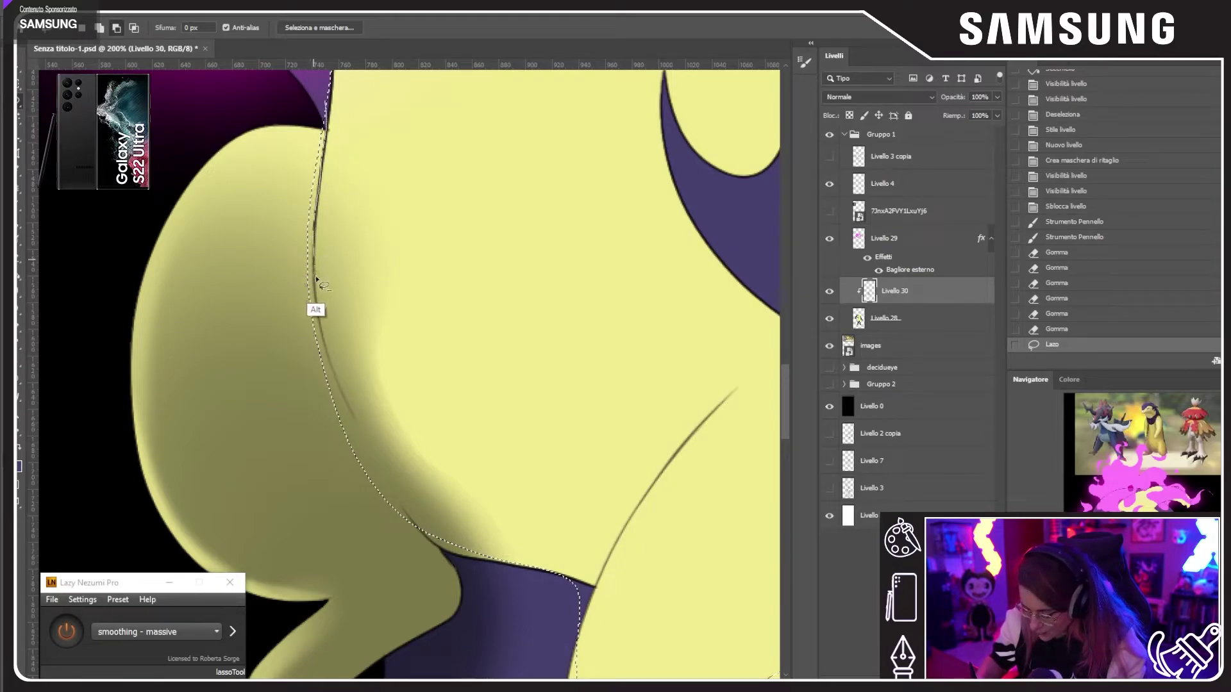
left_click_drag(325, 344, 322, 329)
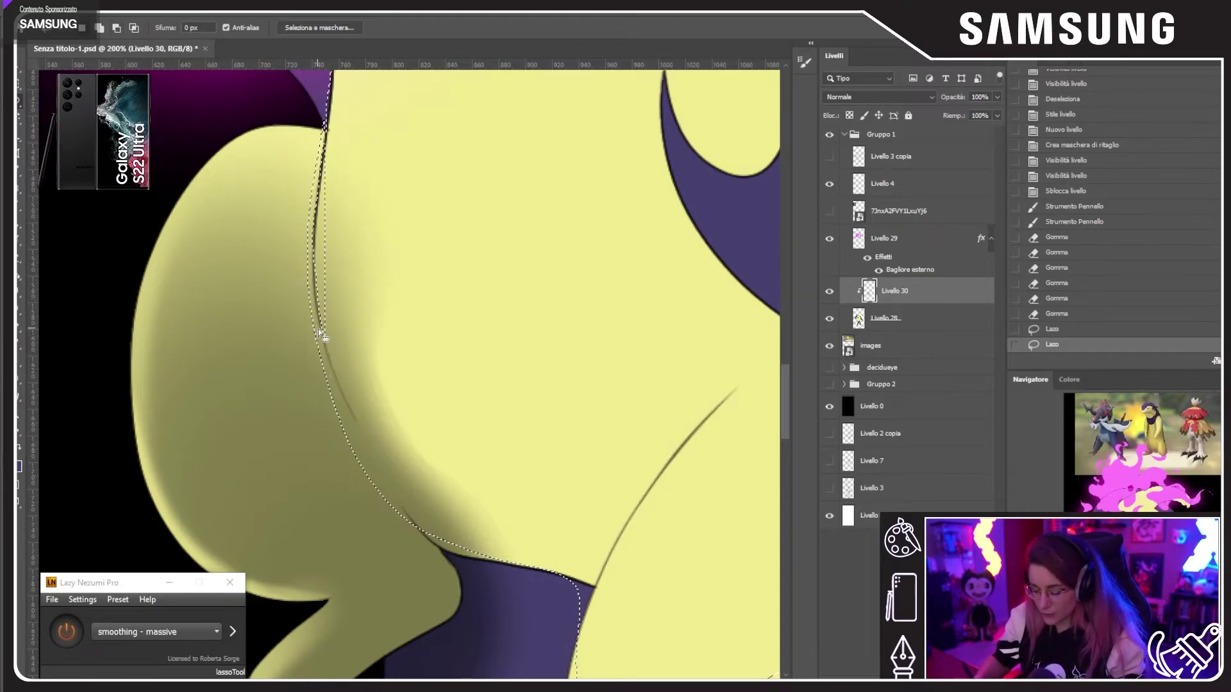
key("ctrl+z")
mouse_move(328, 147)
left_mouse_down()
mouse_move(314, 246)
mouse_move(327, 351)
mouse_move(380, 473)
mouse_move(432, 547)
mouse_move(295, 420)
mouse_move(283, 113)
mouse_move(313, 79)
left_mouse_up()
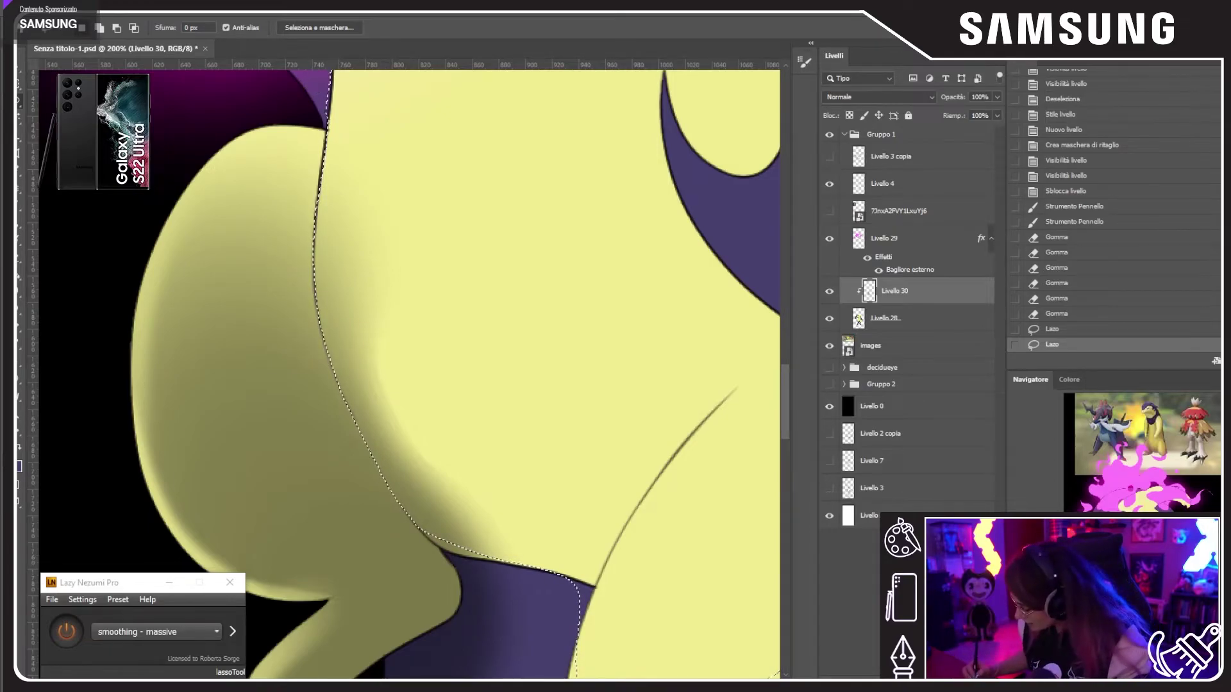
left_click_drag(409, 377, 346, 377)
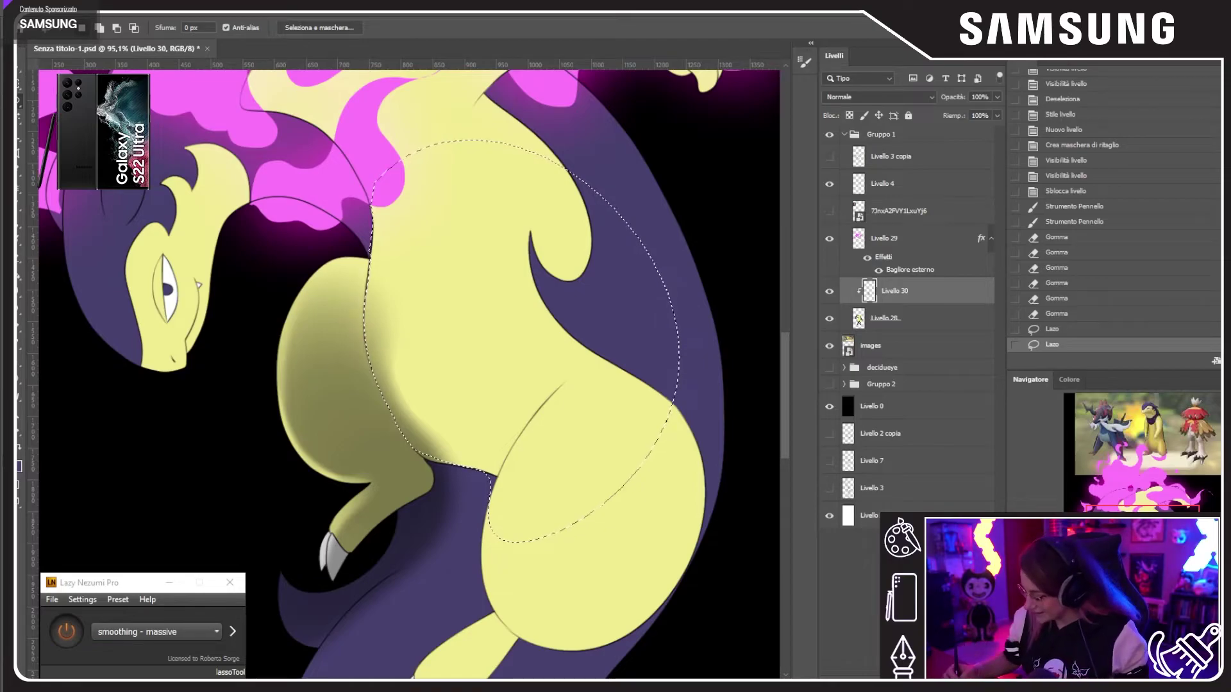
Step: Tighten the selection where the arm meets the lower belly and delete the shading inside it from Livello 30
key("ctrl+d")
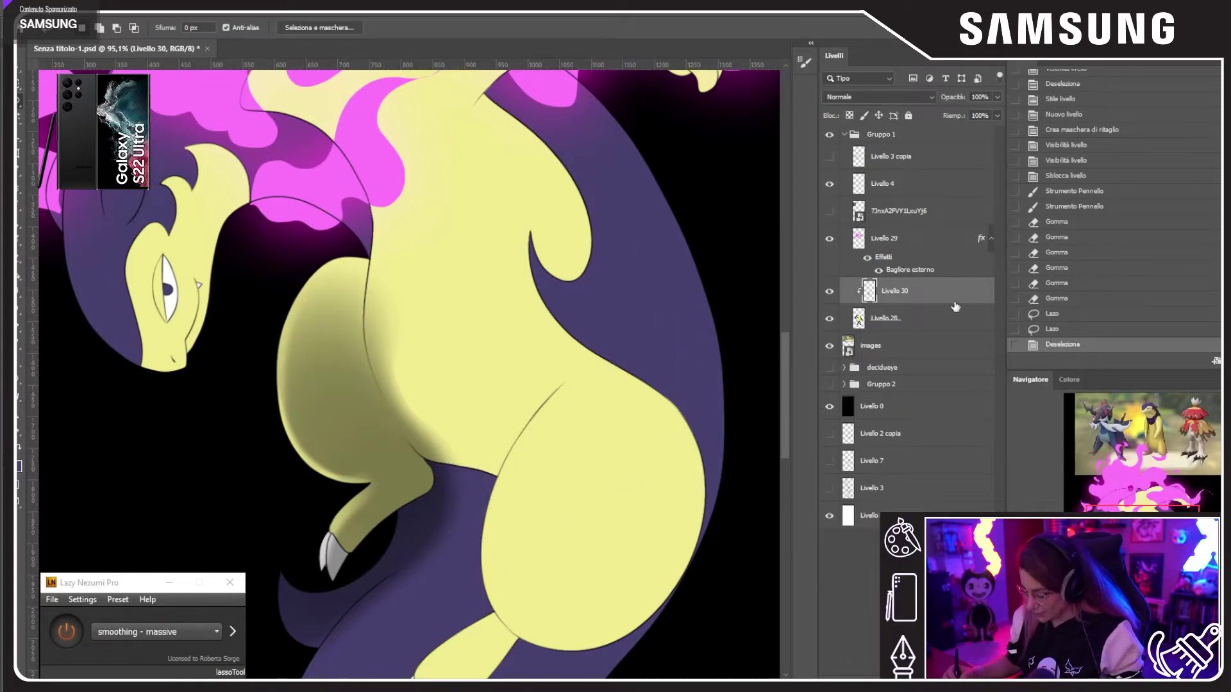
left_click(1106, 327)
key("Delete")
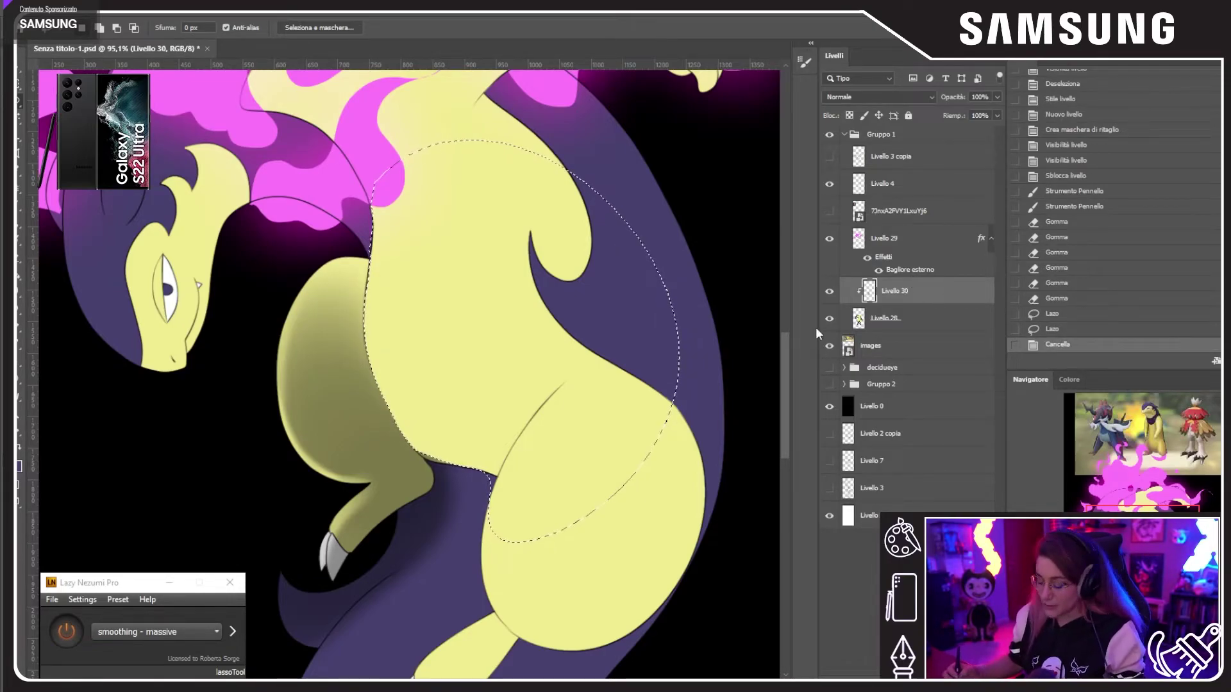
key("ctrl+z")
key("ctrl+plus")
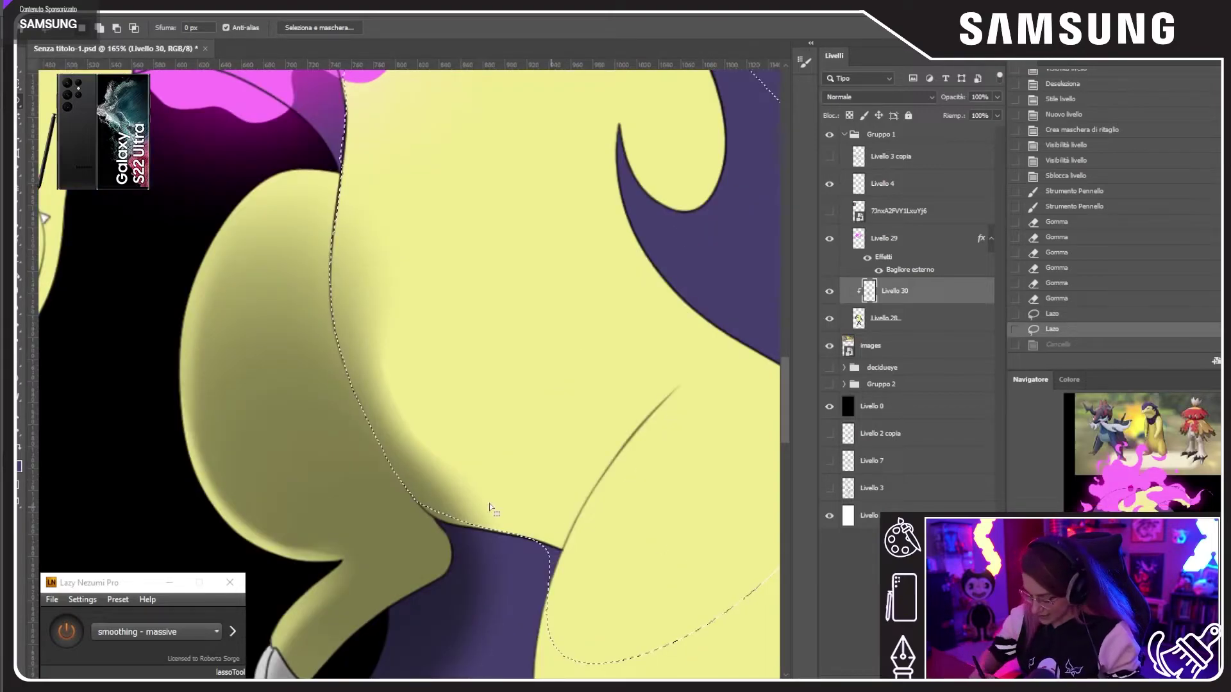
mouse_move(411, 500)
left_mouse_down()
mouse_move(470, 531)
mouse_move(526, 535)
mouse_move(436, 432)
left_mouse_up()
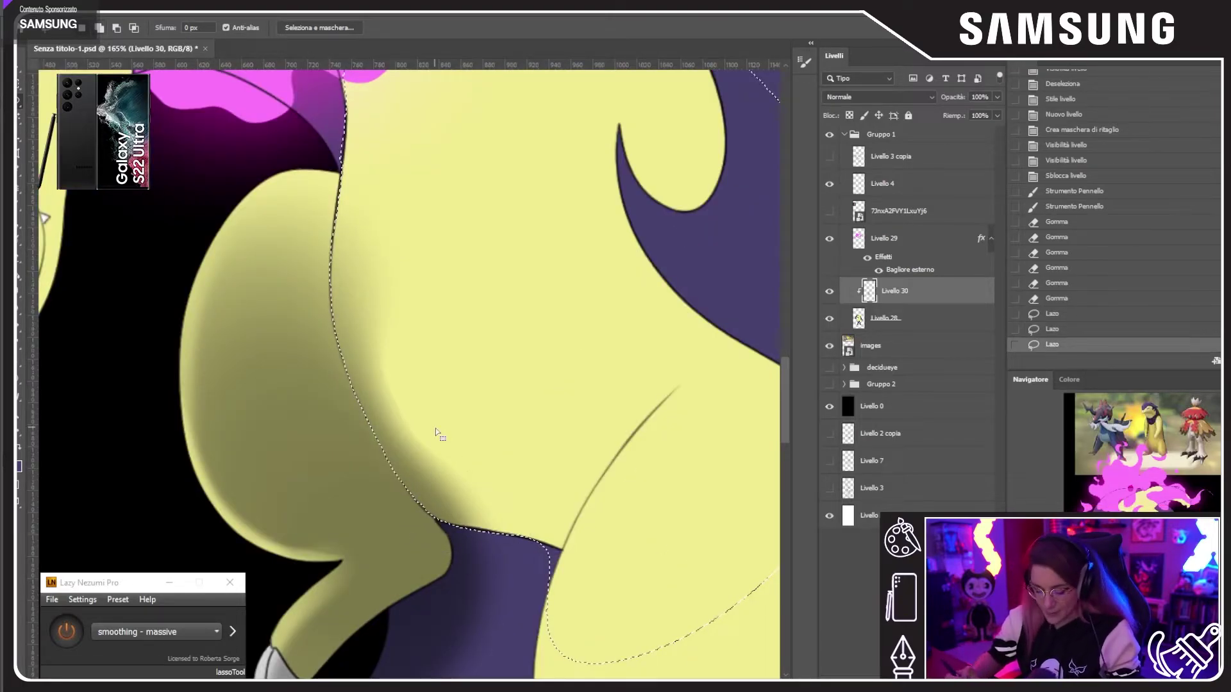
key("Delete")
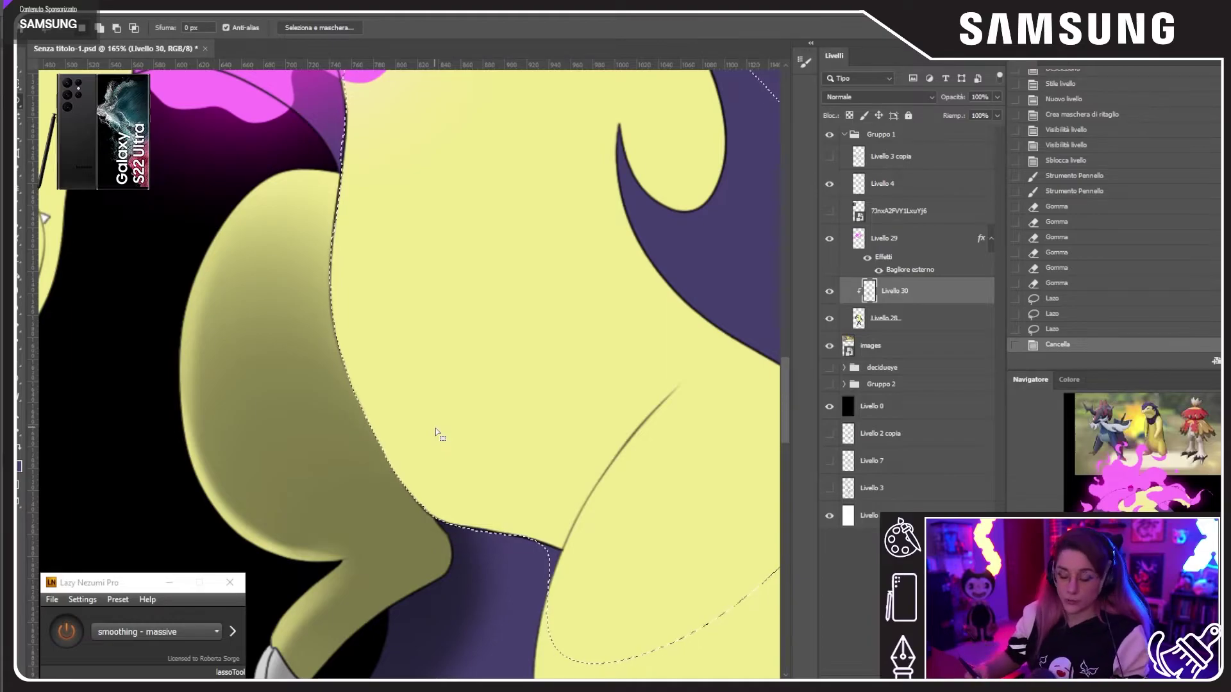
Step: Try a shading stroke across the selected belly with a 153 px soft round brush
key("b")
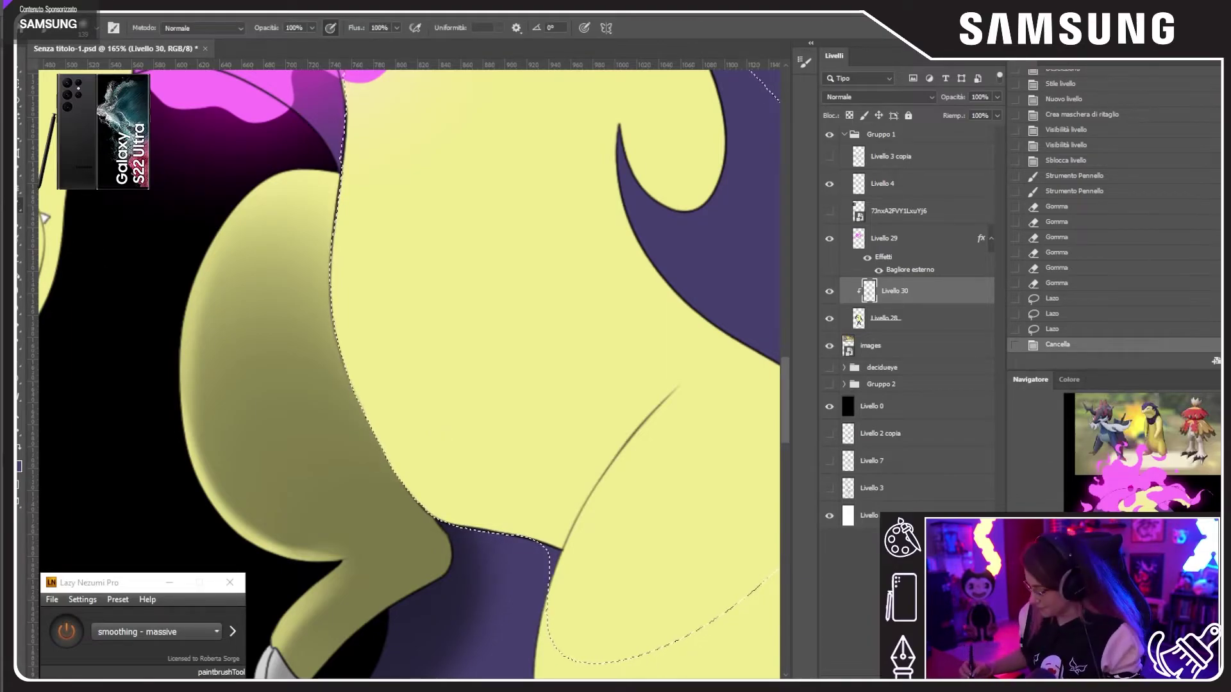
key("ctrl+1")
right_click(489, 241)
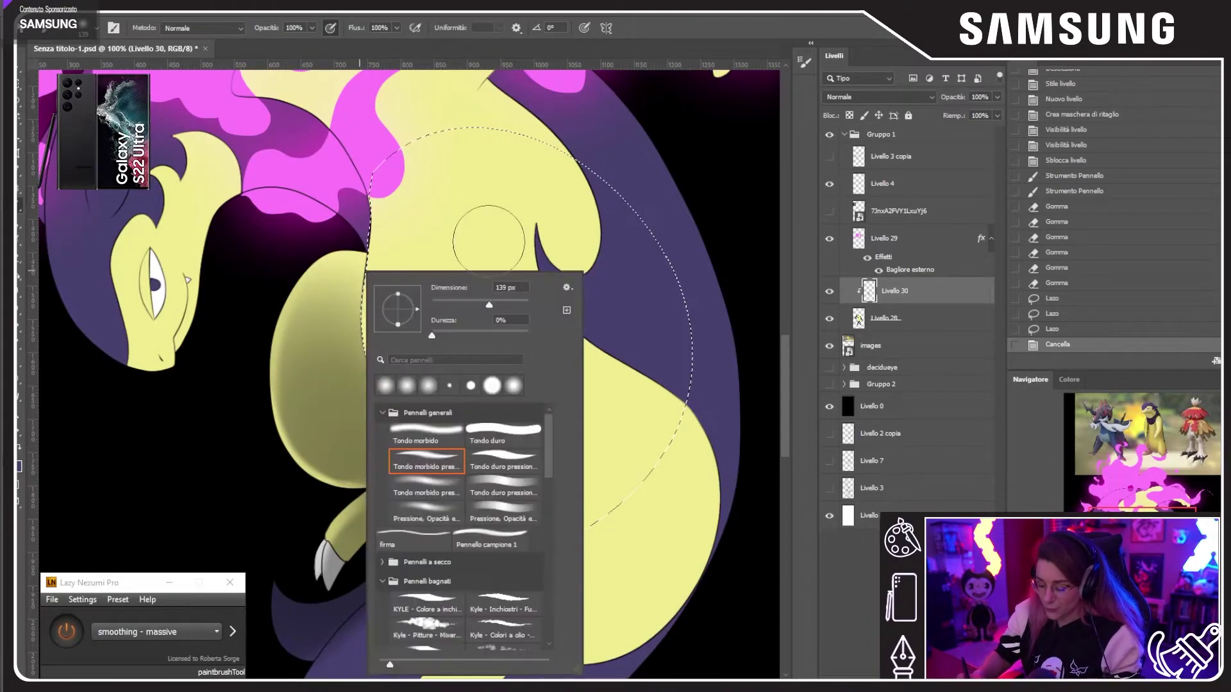
left_click_drag(489, 303, 492, 304)
mouse_move(345, 301)
left_mouse_down()
mouse_move(541, 426)
mouse_move(685, 238)
left_mouse_up()
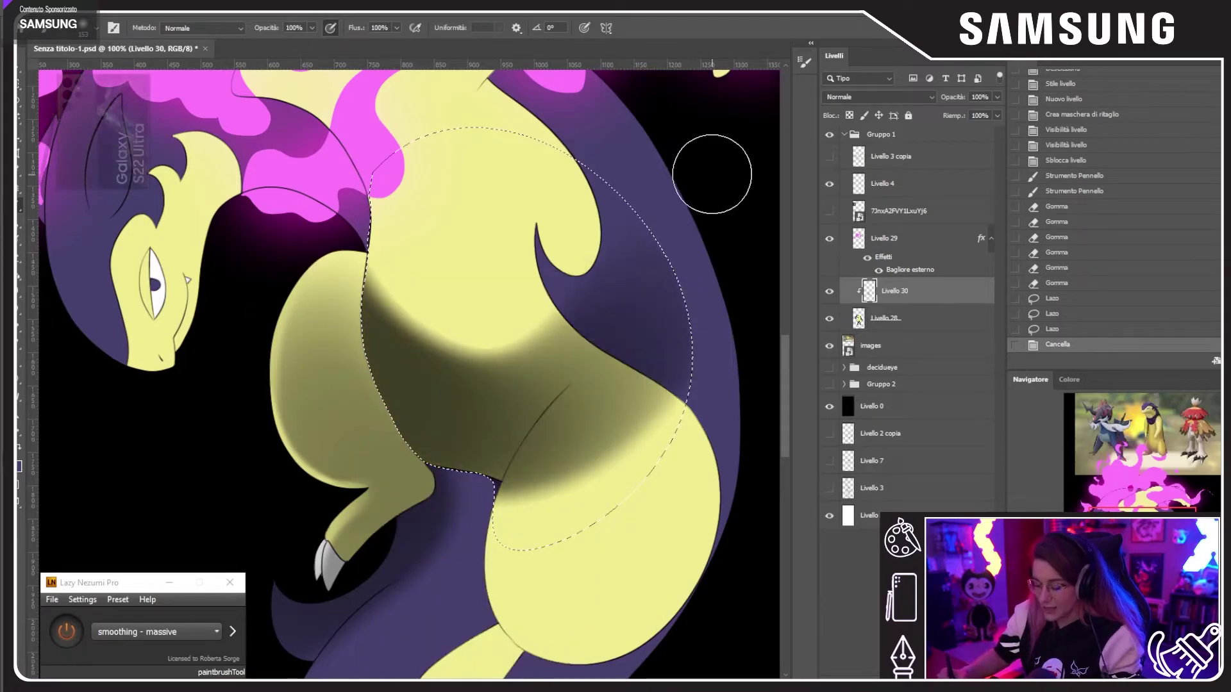
key("ctrl+z")
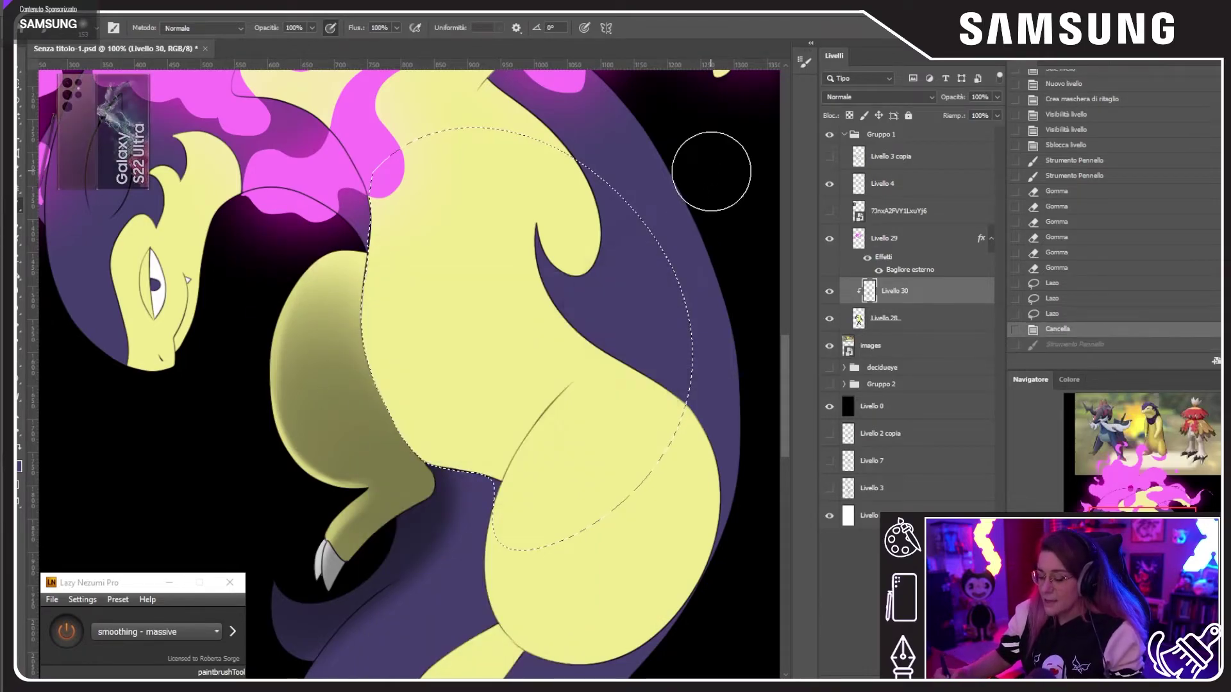
Step: Extend the lasso selection over the chest, shoulder, back, thigh and foot, keeping the shaded arm outside it
left_click(19, 101)
left_click_drag(487, 218, 505, 346)
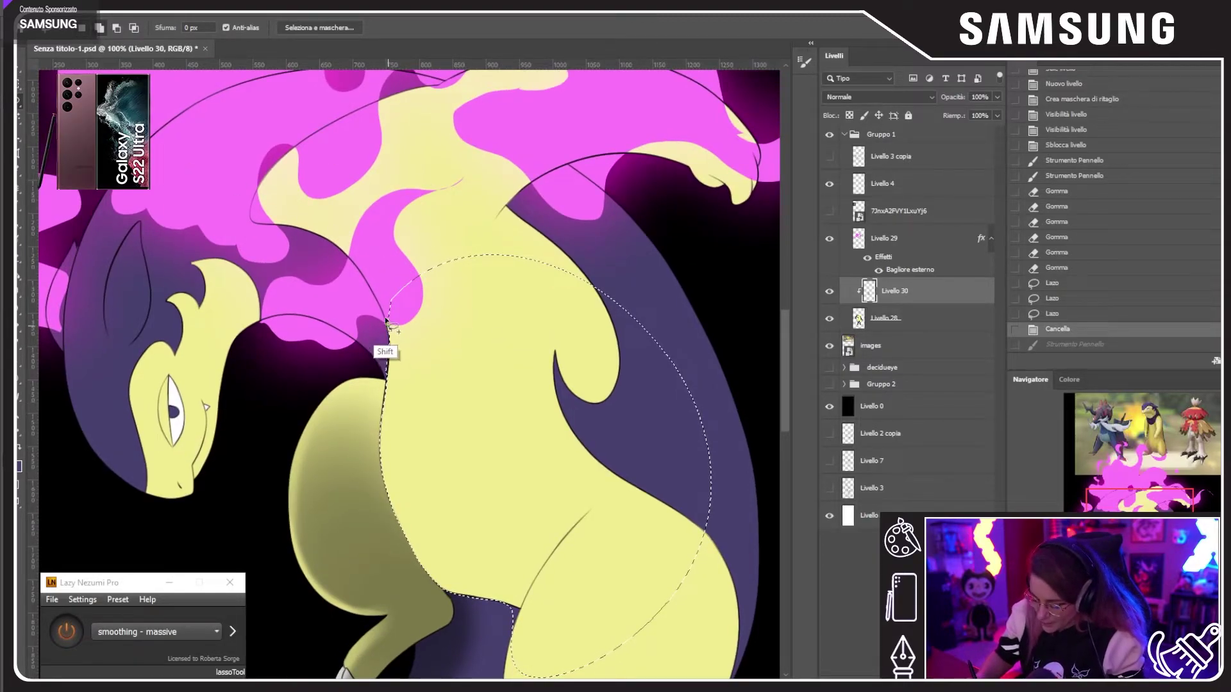
left_click_drag(385, 326, 369, 286)
key("ctrl+z")
mouse_move(386, 380)
left_mouse_down()
mouse_move(369, 352)
mouse_move(252, 305)
mouse_move(323, 108)
mouse_move(520, 114)
mouse_move(645, 223)
mouse_move(704, 358)
mouse_move(687, 475)
mouse_move(566, 439)
mouse_move(555, 199)
left_mouse_up()
mouse_move(448, 380)
left_mouse_down()
mouse_move(304, 597)
mouse_move(755, 186)
mouse_move(590, 241)
mouse_move(605, 219)
mouse_move(550, 170)
left_mouse_up()
scroll(590, 241, "up", 5)
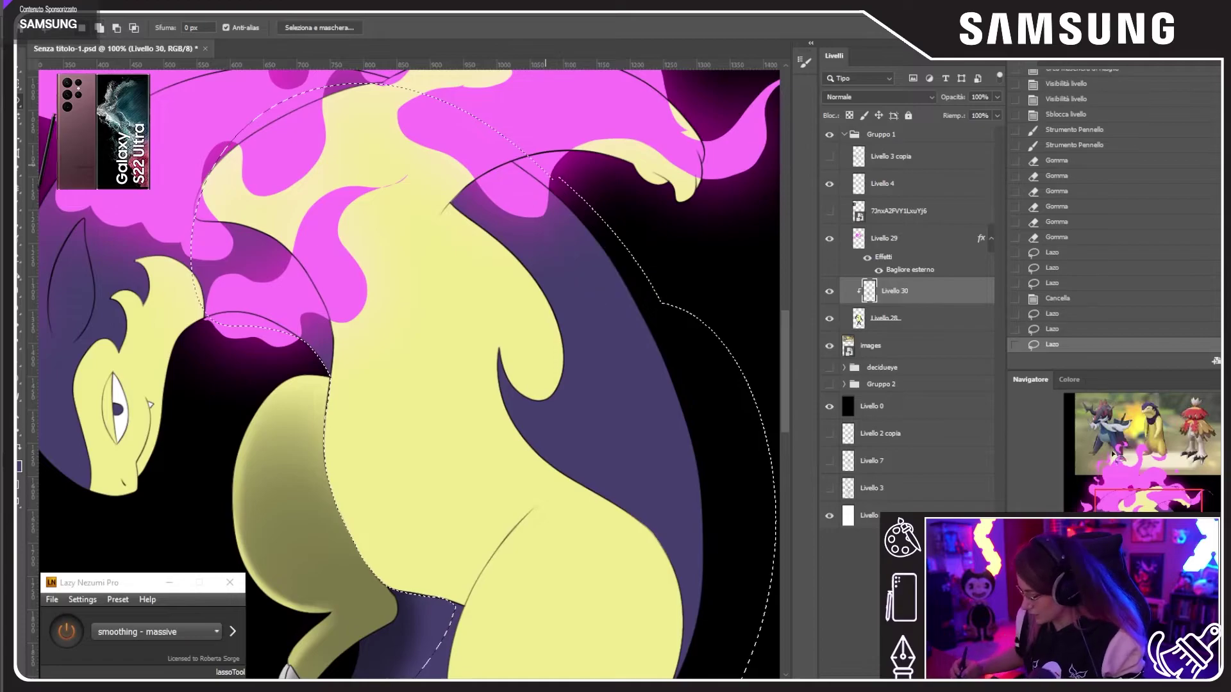
left_click_drag(577, 385, 539, 256)
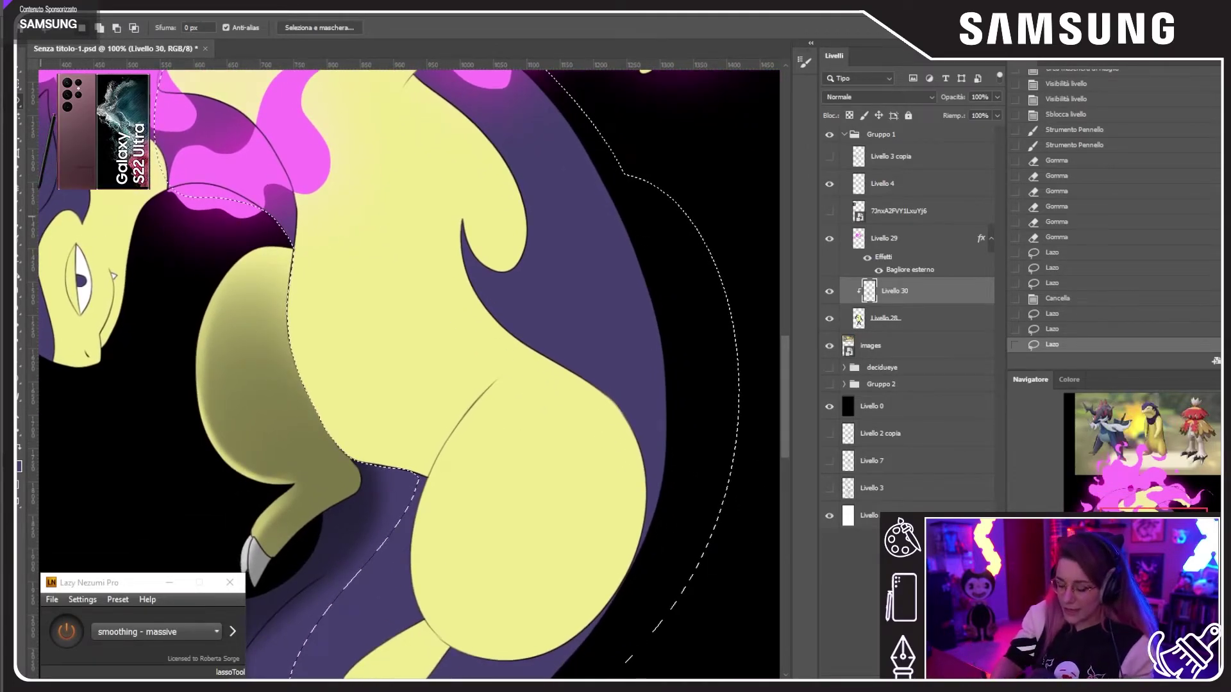
Step: Try a shading stroke across the selected torso with an enlarged soft round brush
key("b")
scroll(409, 371, "down", 5)
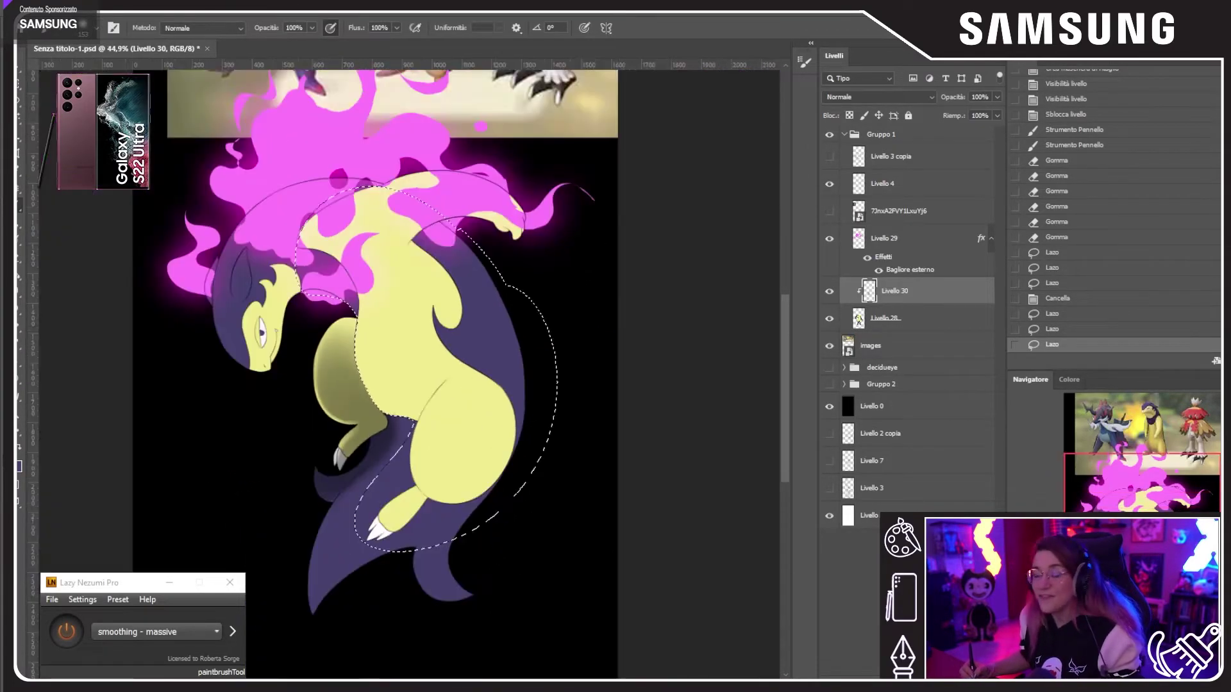
right_click(571, 275)
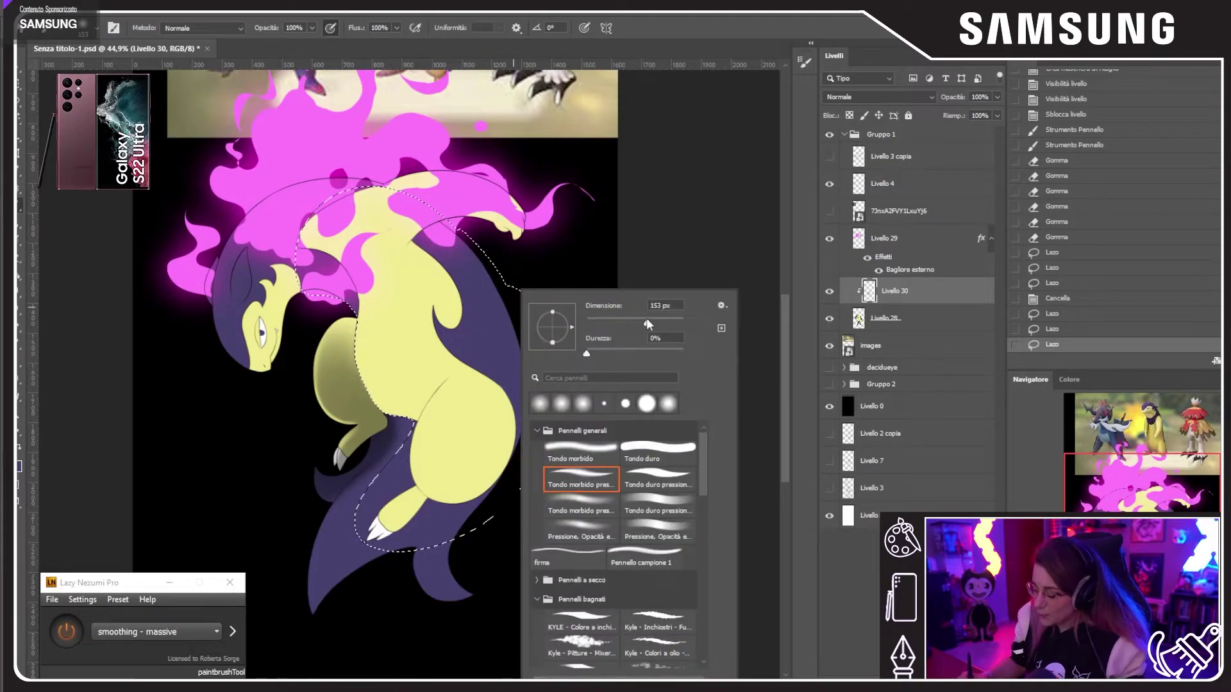
left_click_drag(647, 323, 655, 323)
mouse_move(346, 327)
left_mouse_down()
mouse_move(372, 349)
mouse_move(481, 301)
mouse_move(484, 269)
left_mouse_up()
key("ctrl+z")
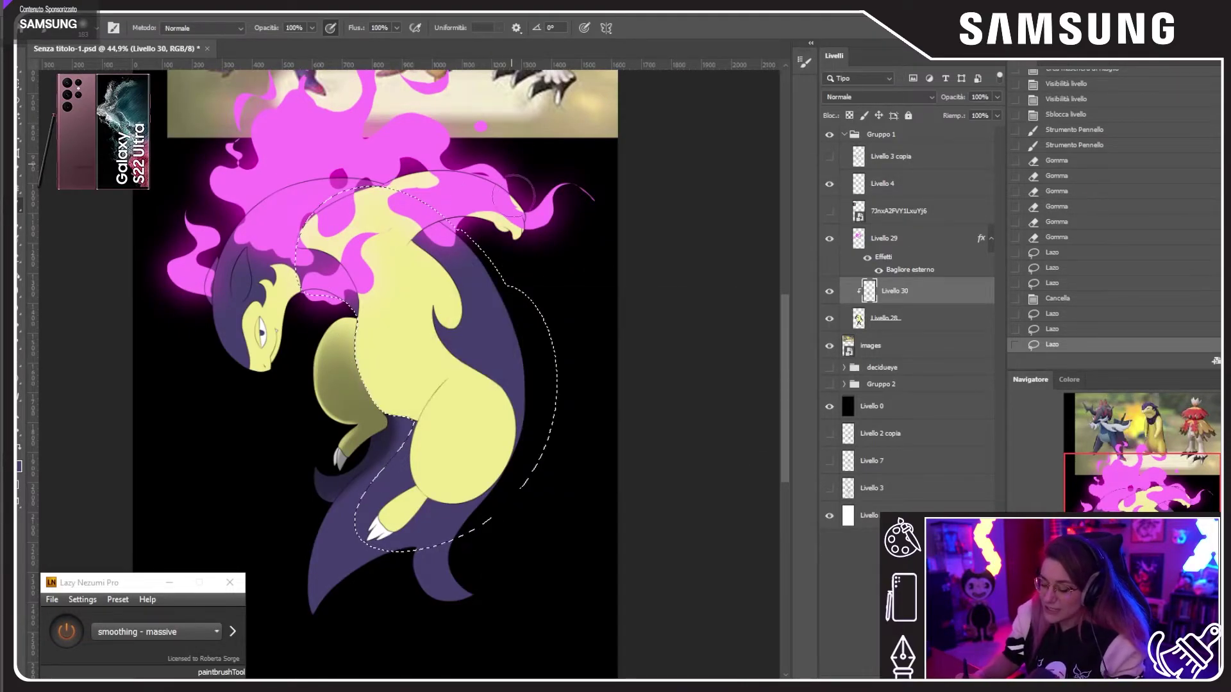
Step: Try shading the whole selected torso and leg with an even larger soft brush, and undo the shading
right_click(519, 290)
left_click_drag(655, 322, 666, 322)
mouse_move(308, 333)
left_mouse_down()
mouse_move(389, 386)
mouse_move(494, 315)
mouse_move(449, 215)
left_mouse_up()
key("ctrl+z")
mouse_move(363, 352)
left_mouse_down()
mouse_move(492, 299)
mouse_move(493, 410)
mouse_move(462, 498)
mouse_move(413, 508)
mouse_move(542, 372)
left_mouse_up()
key("ctrl+z")
mouse_move(288, 485)
left_mouse_down()
mouse_move(406, 501)
mouse_move(437, 364)
mouse_move(367, 354)
mouse_move(431, 513)
mouse_move(488, 364)
mouse_move(399, 264)
mouse_move(363, 380)
mouse_move(507, 448)
mouse_move(490, 286)
mouse_move(397, 398)
mouse_move(549, 468)
left_mouse_up()
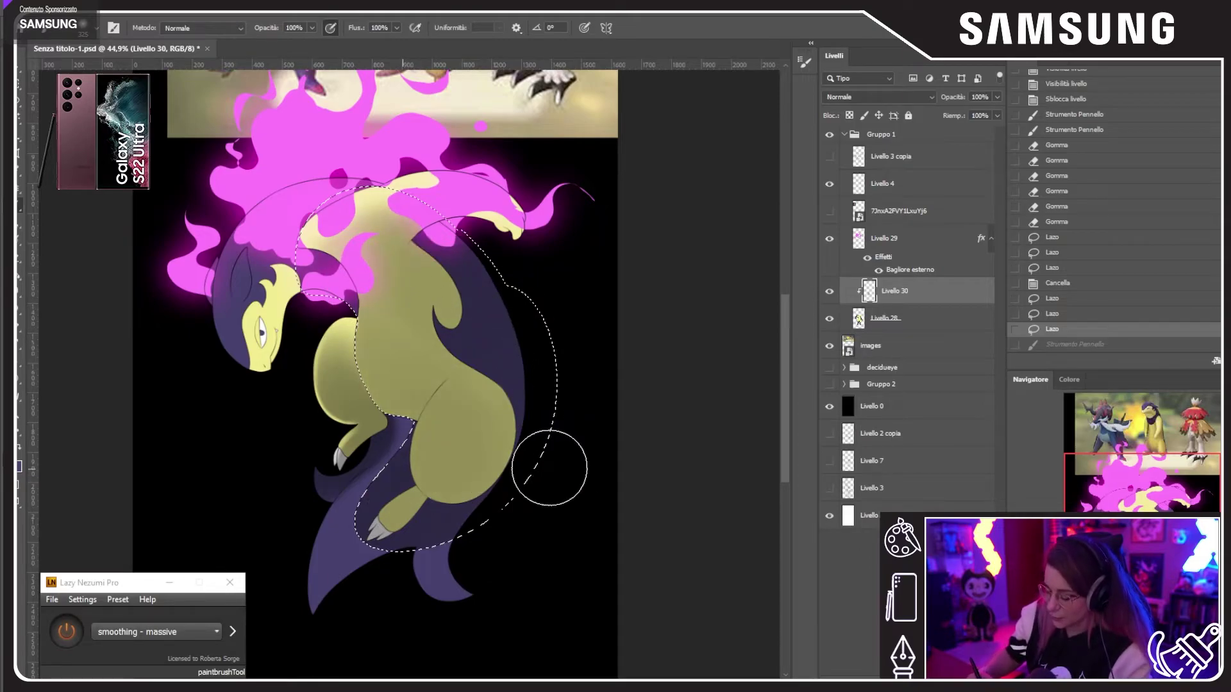
key("ctrl+shift+z")
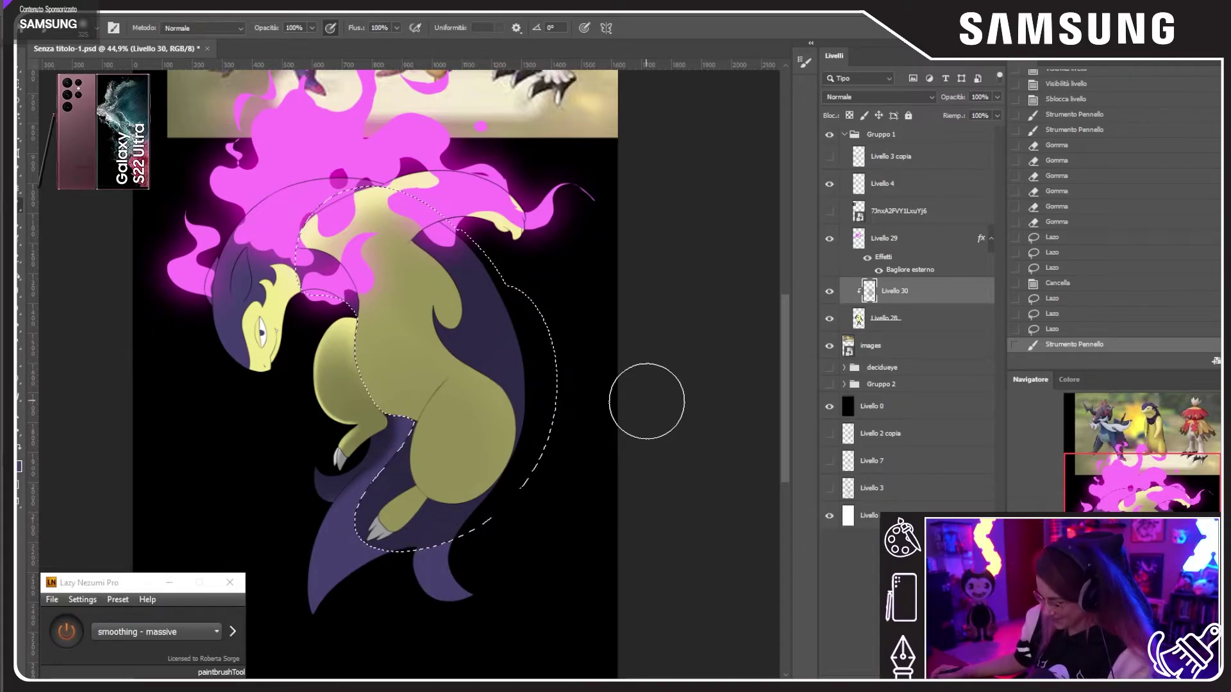
key("ctrl+z")
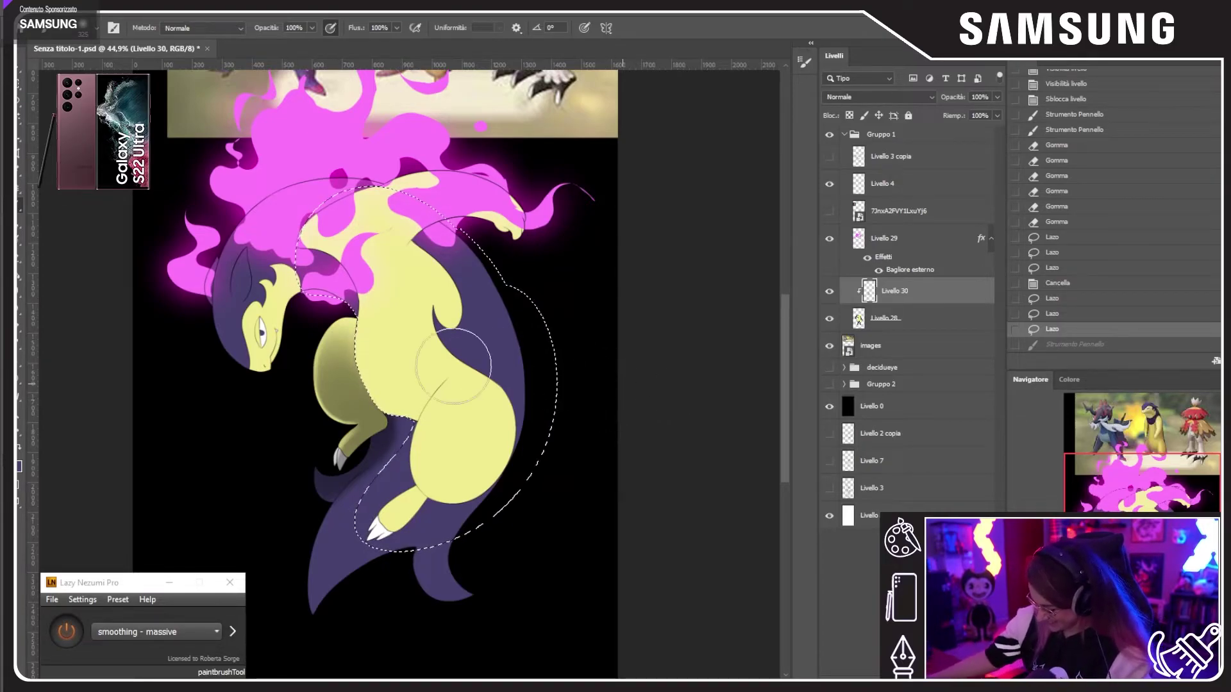
Step: Set the soft round brush's size to 381 px
key("ctrl+plus")
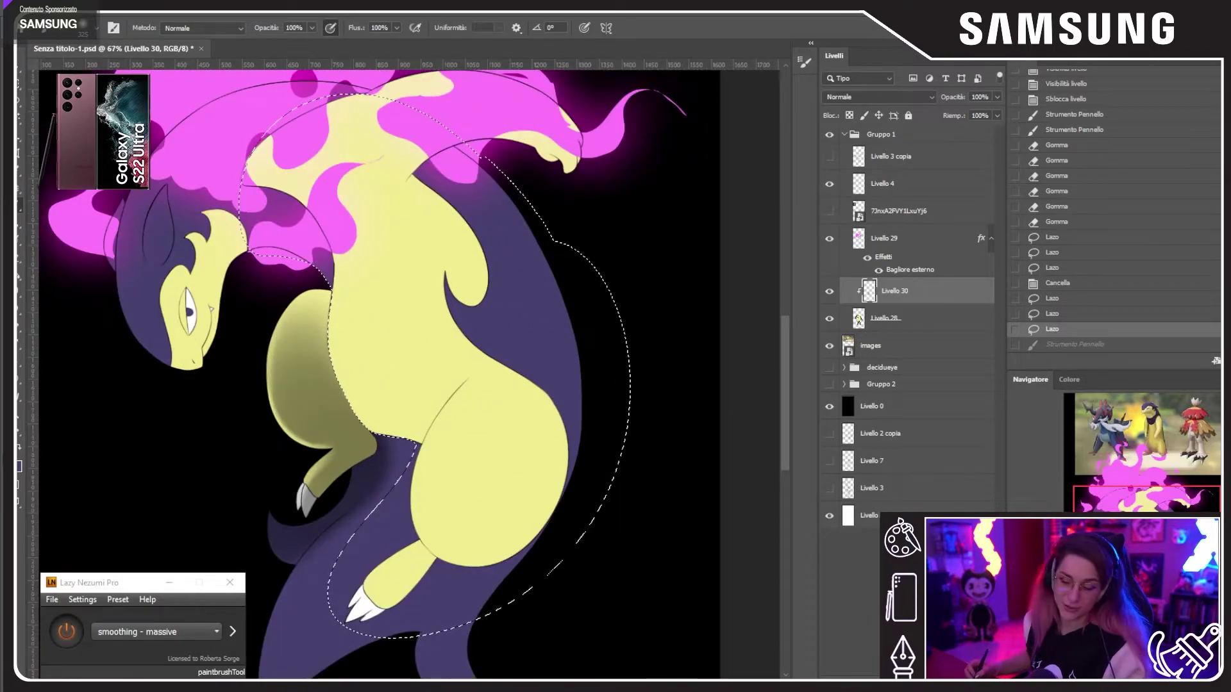
left_click_drag(434, 368, 405, 318)
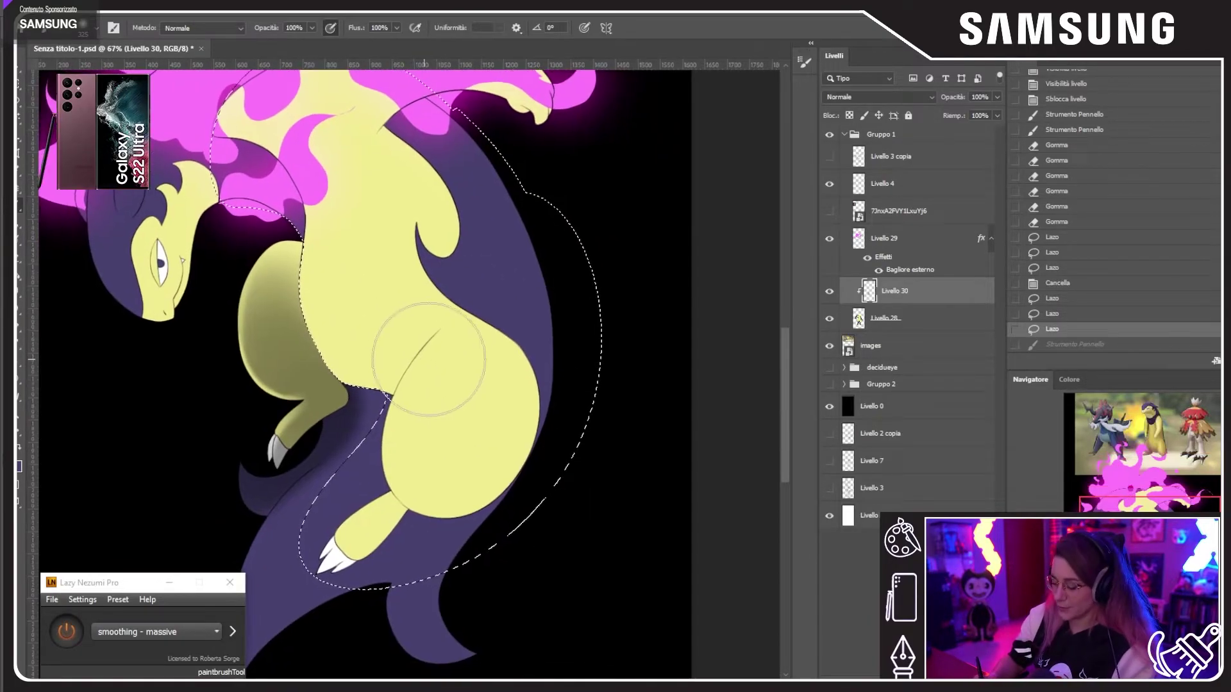
right_click(452, 385)
left_click_drag(603, 322, 606, 322)
left_click(489, 284)
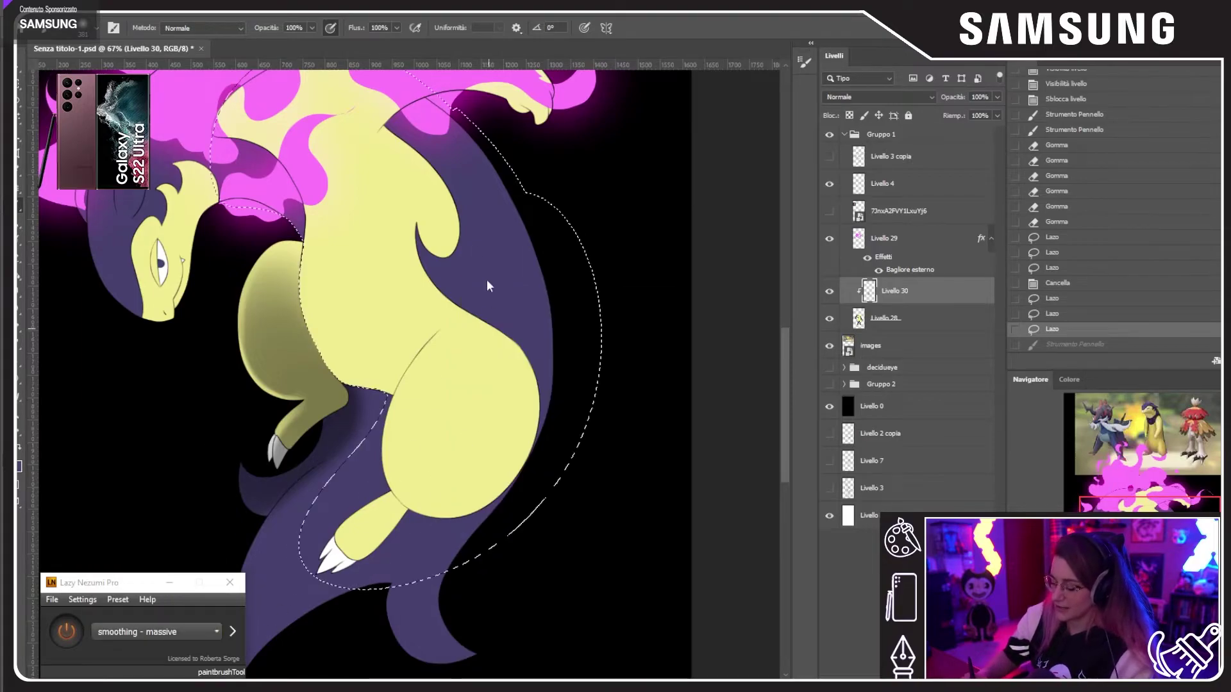
Step: Try to shade the selected body from the foot up to the chest with the resized brush
mouse_move(351, 545)
left_mouse_down()
mouse_move(534, 313)
mouse_move(376, 390)
mouse_move(474, 256)
mouse_move(589, 446)
left_mouse_up()
key("ctrl+z")
mouse_move(309, 577)
left_mouse_down()
mouse_move(446, 459)
mouse_move(441, 281)
mouse_move(360, 348)
mouse_move(446, 493)
mouse_move(475, 263)
mouse_move(355, 260)
mouse_move(428, 323)
mouse_move(421, 191)
mouse_move(405, 327)
mouse_move(348, 527)
mouse_move(485, 487)
mouse_move(531, 270)
mouse_move(434, 172)
left_mouse_up()
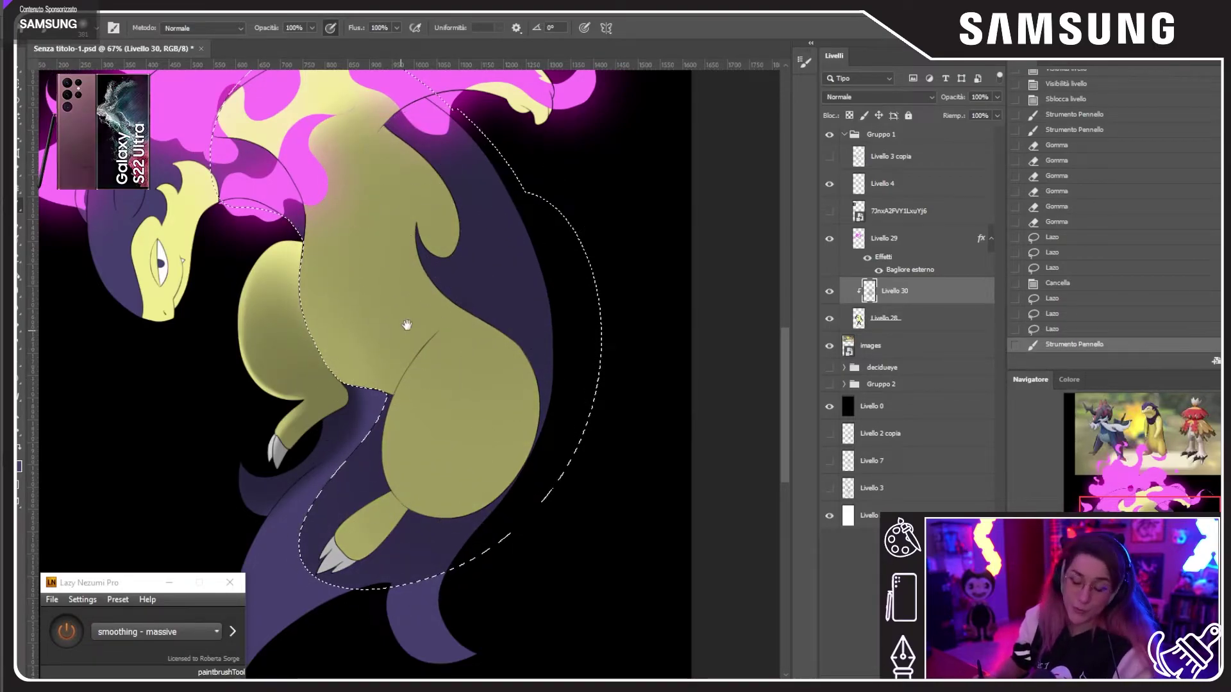
left_click_drag(416, 315, 439, 351)
key("ctrl+z")
Step: Set the soft round brush's size to 269 px and try a shading stroke down the selected chest, undoing the stroke
right_click(506, 276)
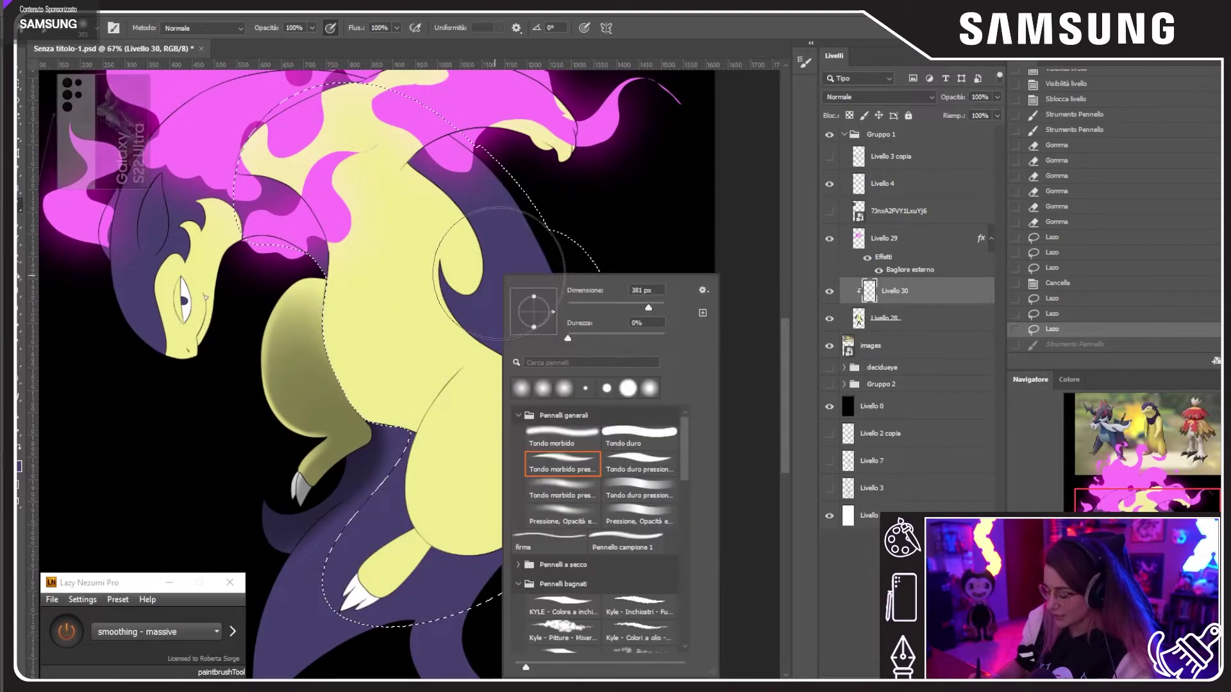
left_click_drag(643, 303, 642, 305)
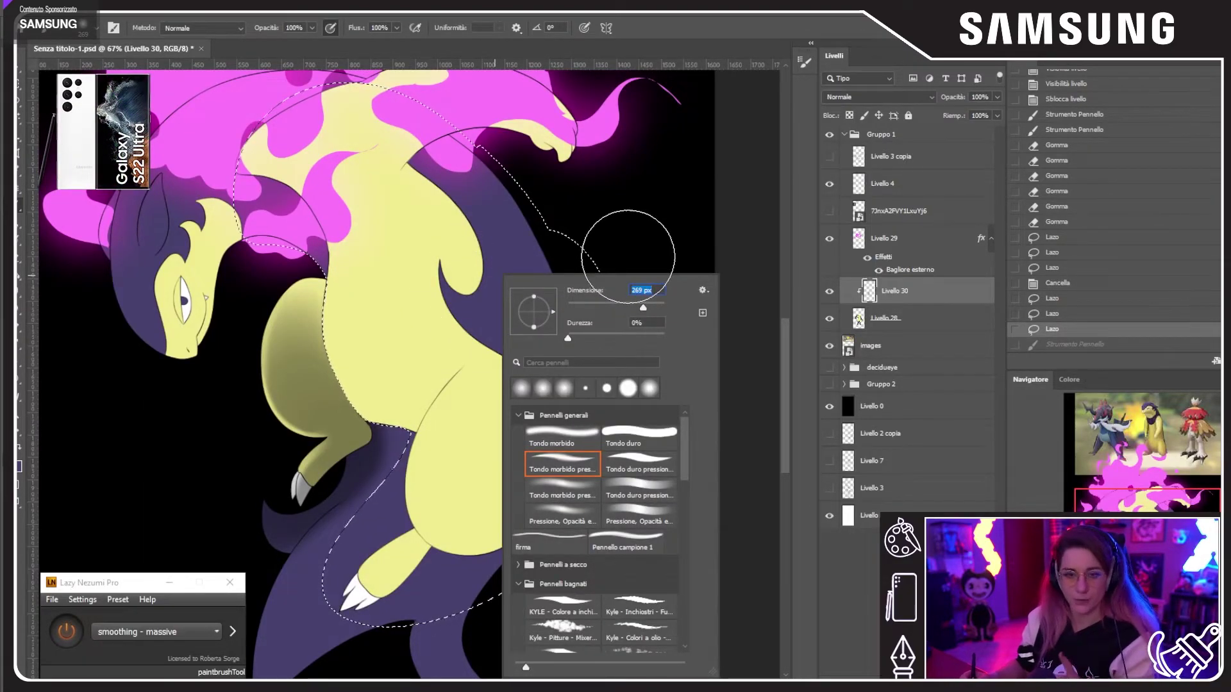
left_click(532, 161)
left_click_drag(487, 163, 444, 332)
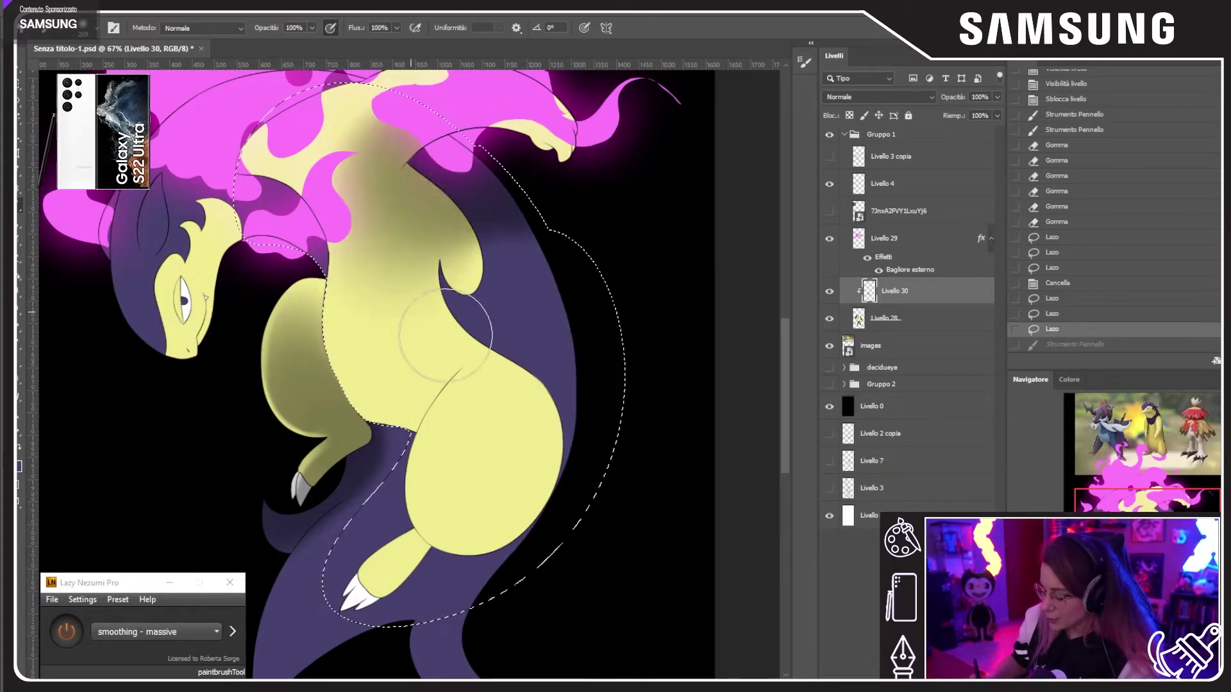
key("ctrl+z")
Step: Extend the body selection with the Lasso so it also encloses the raised arm and upper chest
left_click(18, 102)
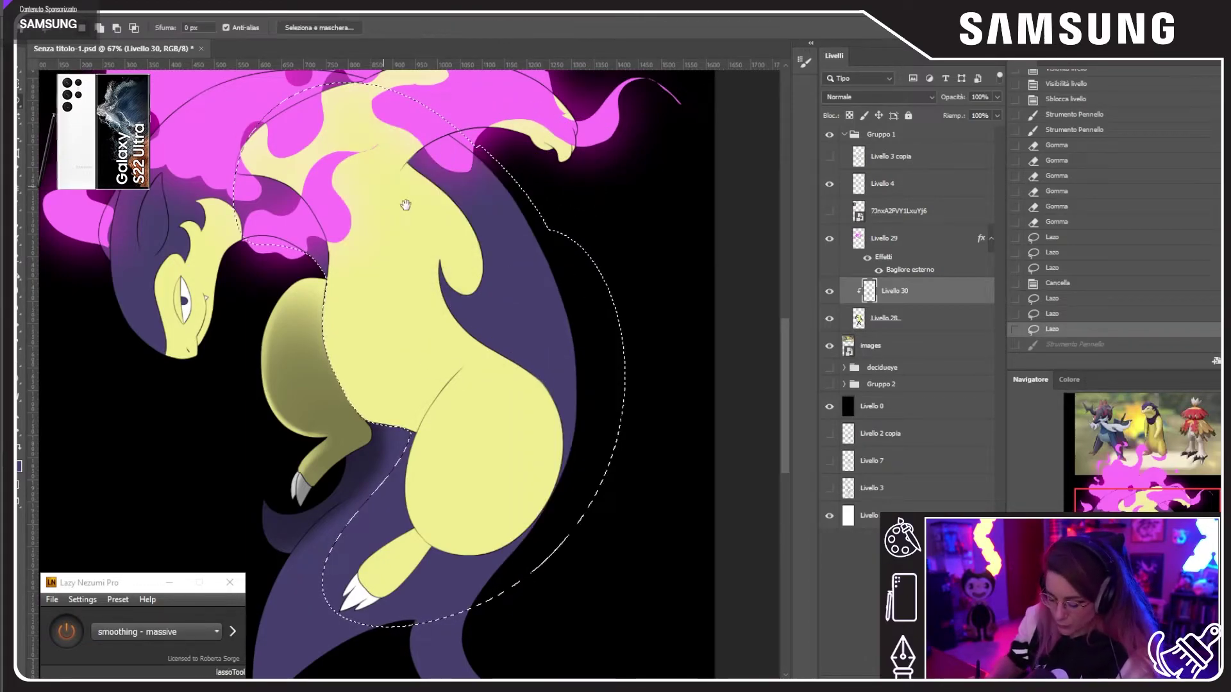
left_click_drag(406, 203, 409, 259)
mouse_move(291, 165)
left_mouse_down()
mouse_move(486, 96)
mouse_move(483, 282)
left_mouse_up()
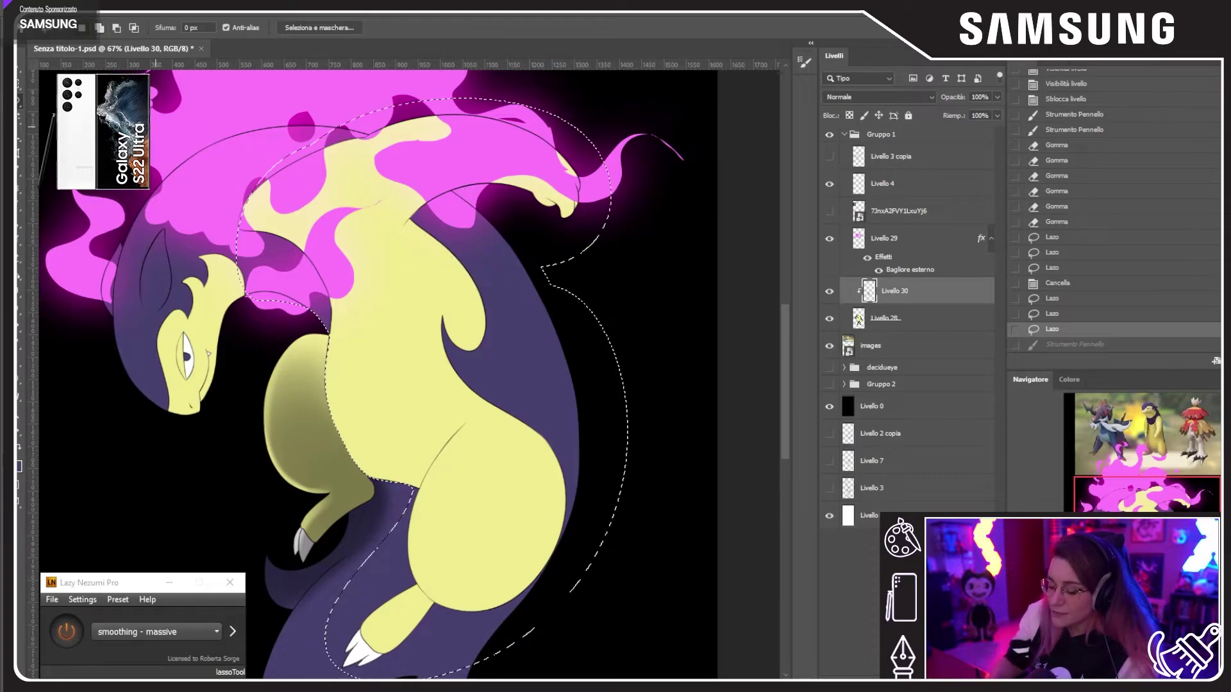
Step: Shade the selected torso, leg and raised arm with the soft brush, undoing and repainting the trial strokes
key("b")
scroll(451, 318, "down", 3)
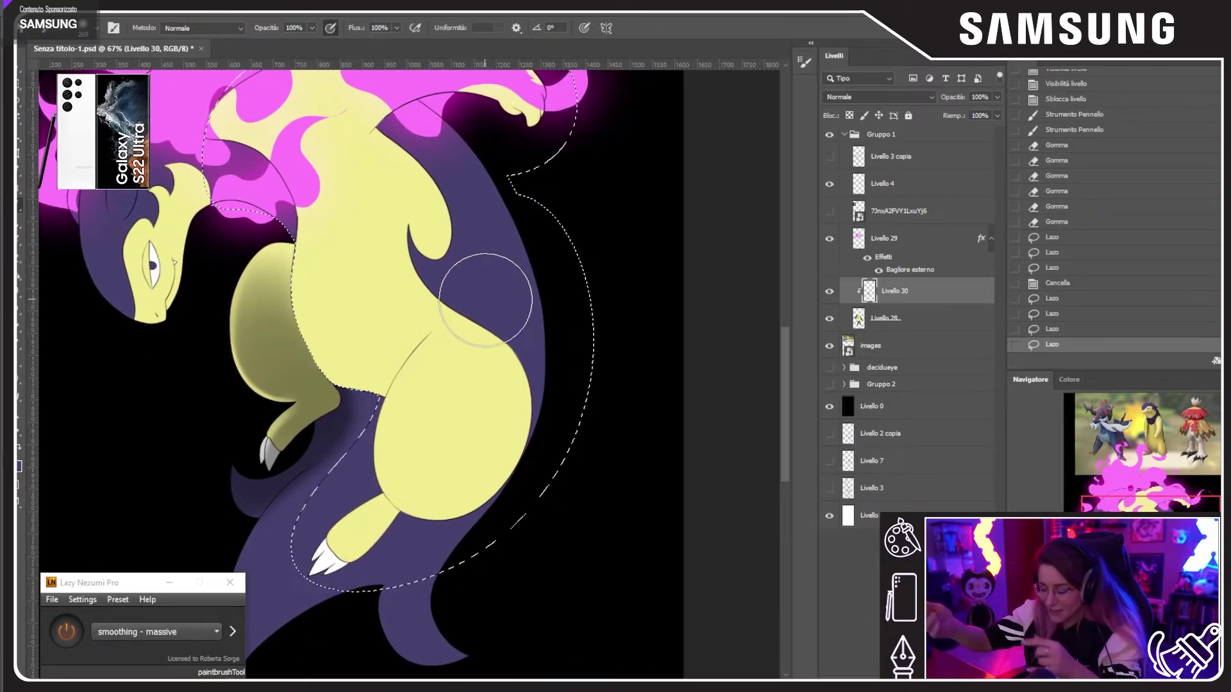
mouse_move(278, 281)
left_mouse_down()
mouse_move(361, 357)
mouse_move(477, 309)
mouse_move(496, 195)
mouse_move(413, 158)
mouse_move(365, 224)
left_mouse_up()
key("ctrl+z")
mouse_move(280, 193)
left_mouse_down()
mouse_move(241, 197)
mouse_move(316, 311)
mouse_move(457, 305)
mouse_move(453, 212)
mouse_move(368, 239)
mouse_move(456, 251)
mouse_move(387, 198)
mouse_move(340, 316)
mouse_move(457, 343)
mouse_move(423, 474)
mouse_move(512, 384)
mouse_move(401, 405)
mouse_move(349, 544)
mouse_move(411, 514)
mouse_move(293, 560)
left_mouse_up()
key("ctrl+z")
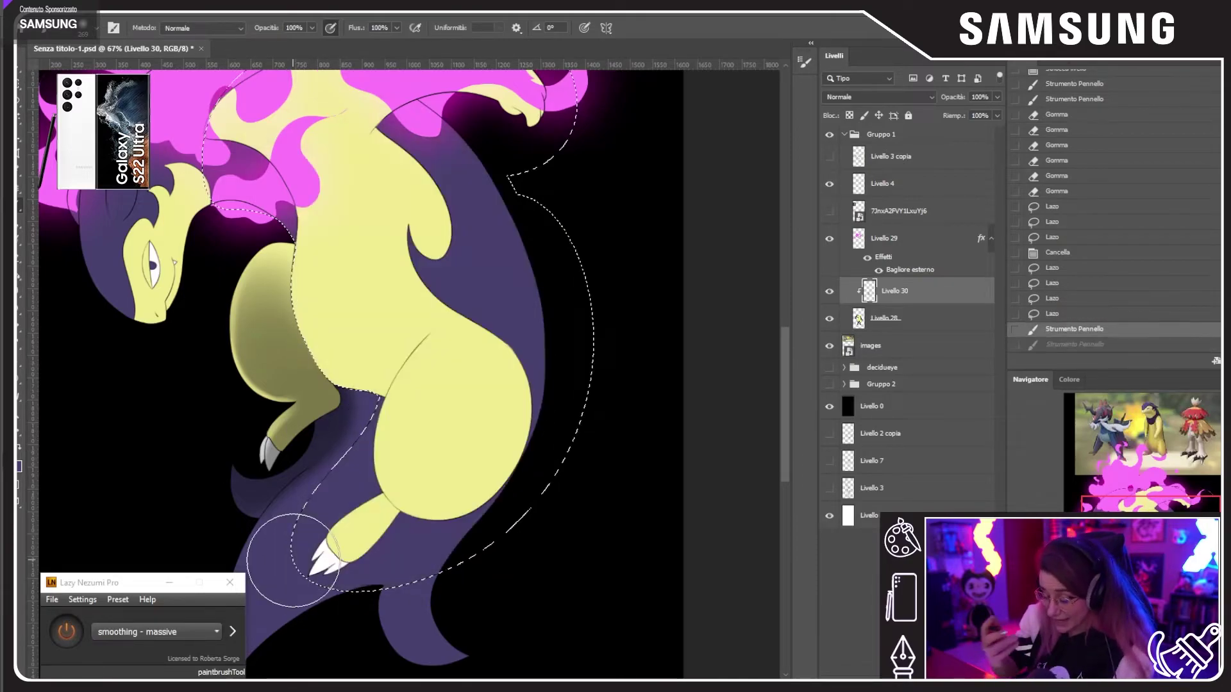
mouse_move(240, 248)
left_mouse_down()
mouse_move(377, 361)
mouse_move(526, 320)
mouse_move(479, 507)
mouse_move(339, 515)
mouse_move(498, 446)
mouse_move(390, 553)
mouse_move(486, 425)
mouse_move(378, 526)
mouse_move(318, 276)
mouse_move(464, 247)
mouse_move(438, 444)
left_mouse_up()
key("ctrl+z")
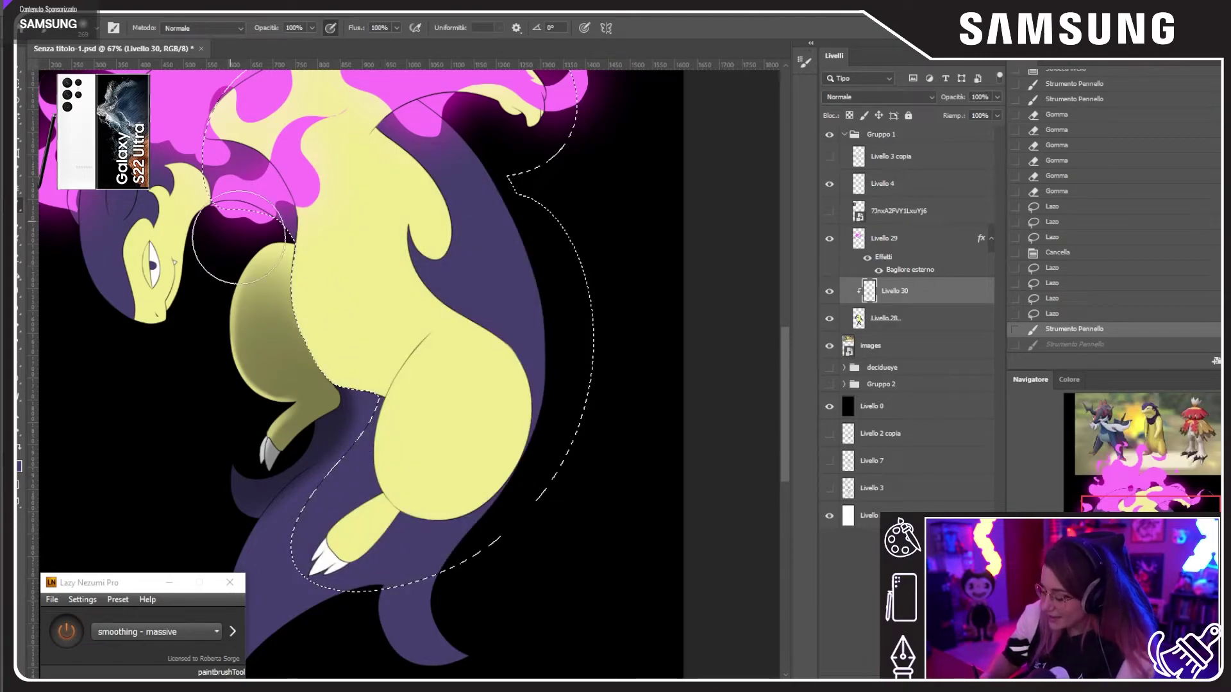
mouse_move(320, 308)
left_mouse_down()
mouse_move(508, 220)
mouse_move(440, 384)
mouse_move(519, 408)
mouse_move(315, 427)
mouse_move(492, 253)
mouse_move(381, 378)
mouse_move(339, 205)
left_mouse_up()
key("ctrl+z")
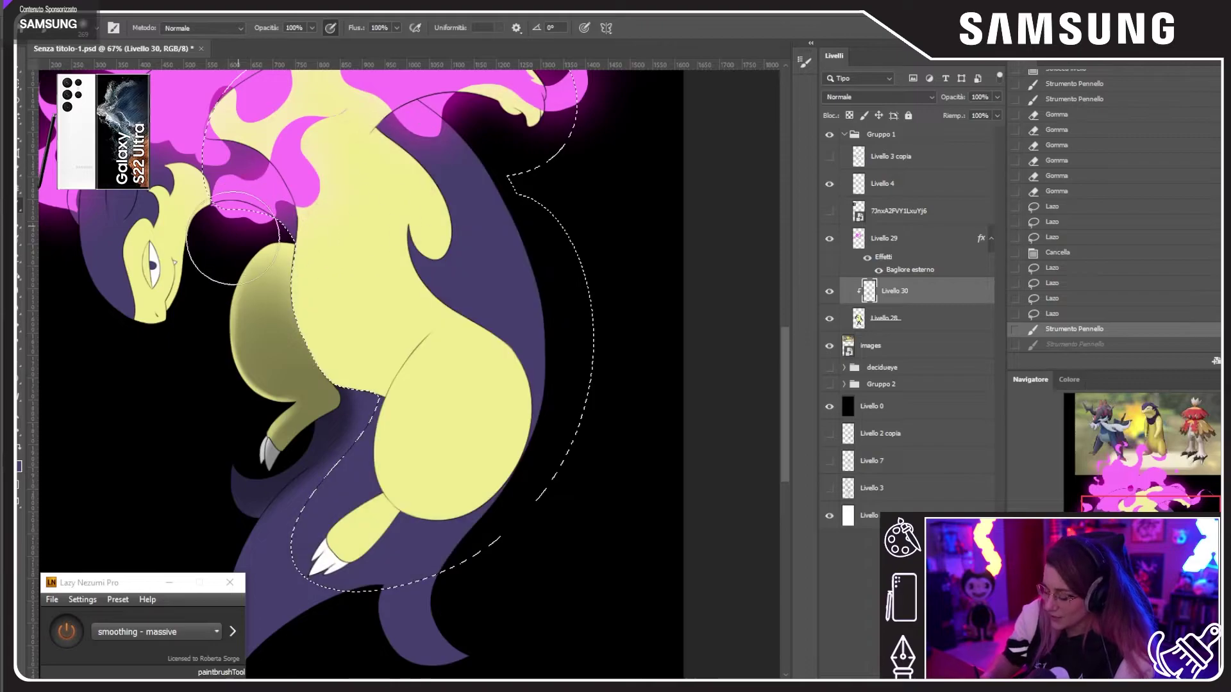
mouse_move(233, 245)
left_mouse_down()
mouse_move(394, 236)
mouse_move(478, 145)
mouse_move(497, 248)
mouse_move(332, 298)
mouse_move(358, 360)
mouse_move(537, 318)
mouse_move(503, 431)
mouse_move(349, 453)
mouse_move(338, 557)
mouse_move(494, 434)
mouse_move(456, 425)
mouse_move(323, 549)
mouse_move(428, 518)
mouse_move(417, 441)
mouse_move(279, 556)
mouse_move(224, 310)
mouse_move(298, 267)
mouse_move(461, 268)
mouse_move(512, 144)
left_mouse_up()
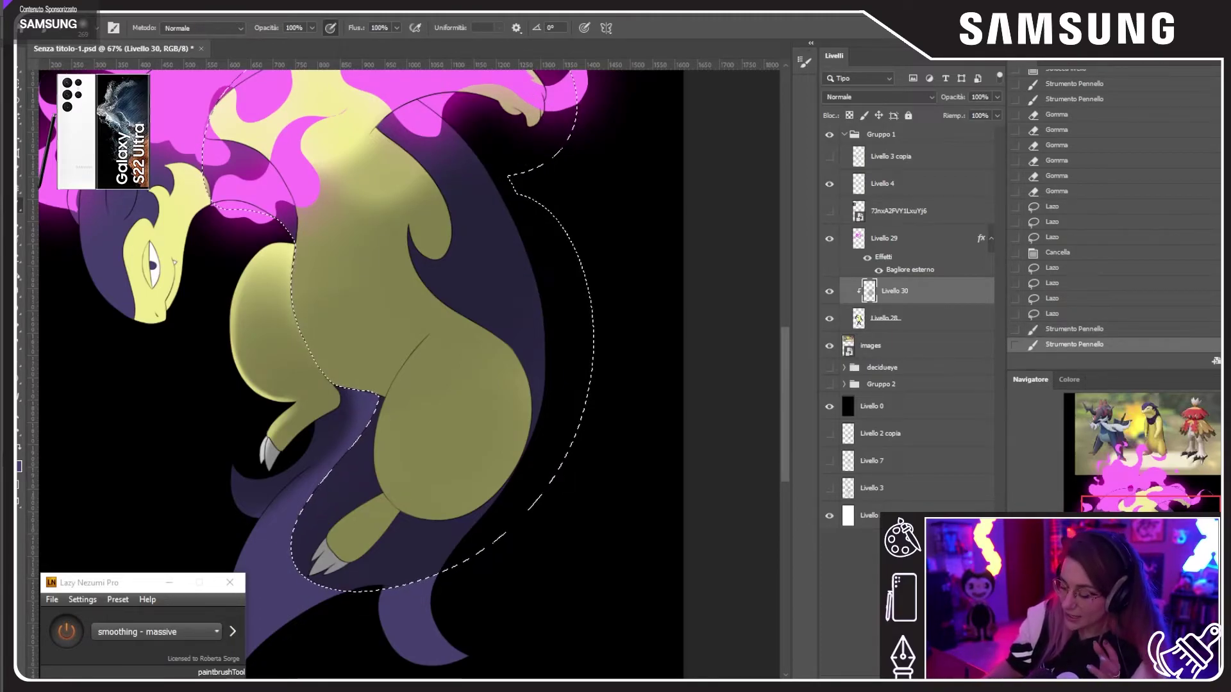
Step: Apply a Gaussian Blur (Controllo sfocatura) with a radius of 98.5 pixels to the selected body shading
left_click(234, 7)
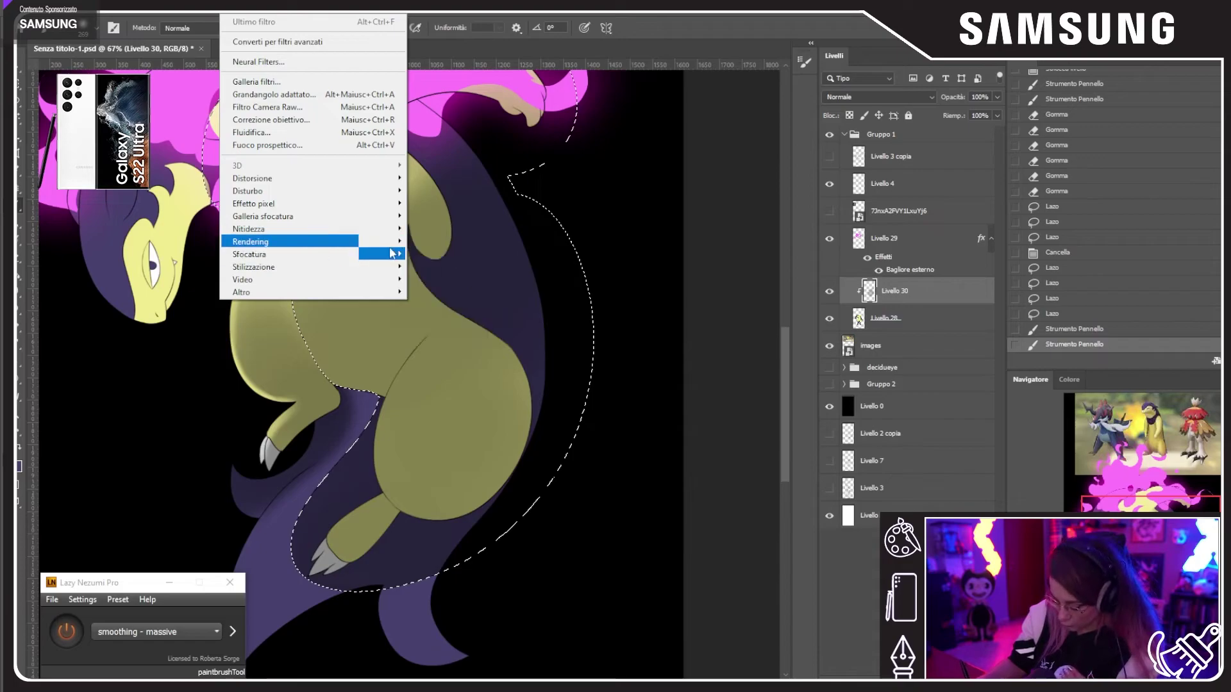
left_click(414, 254)
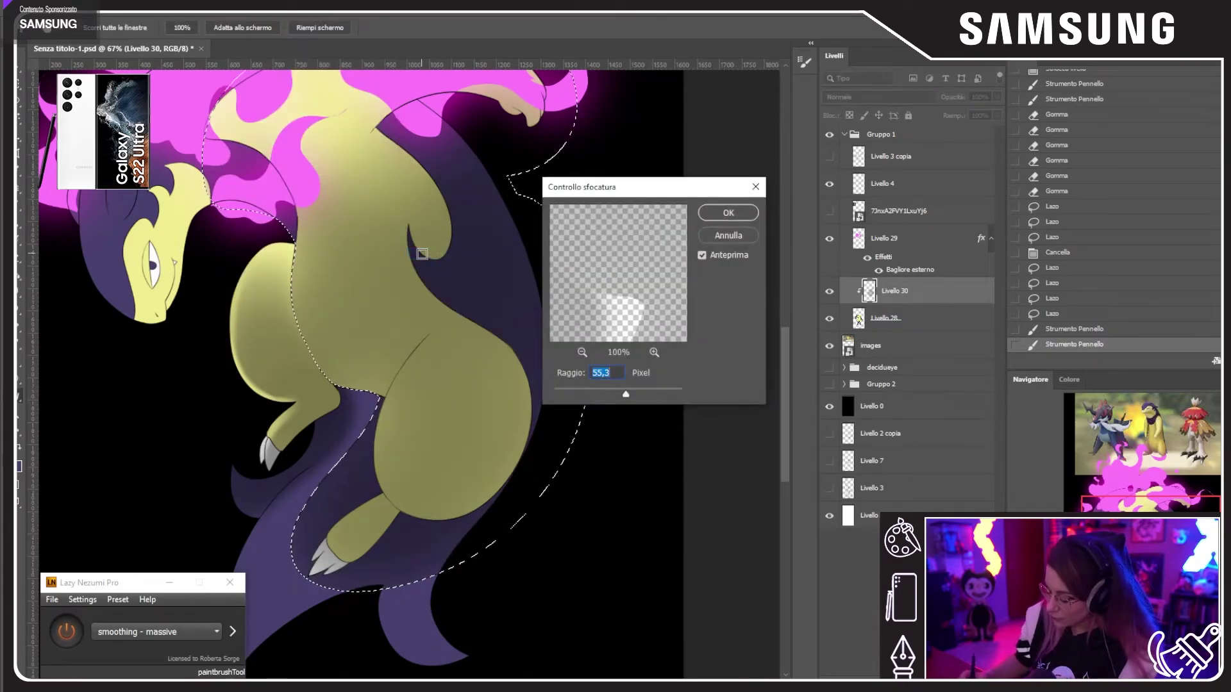
left_click(637, 394)
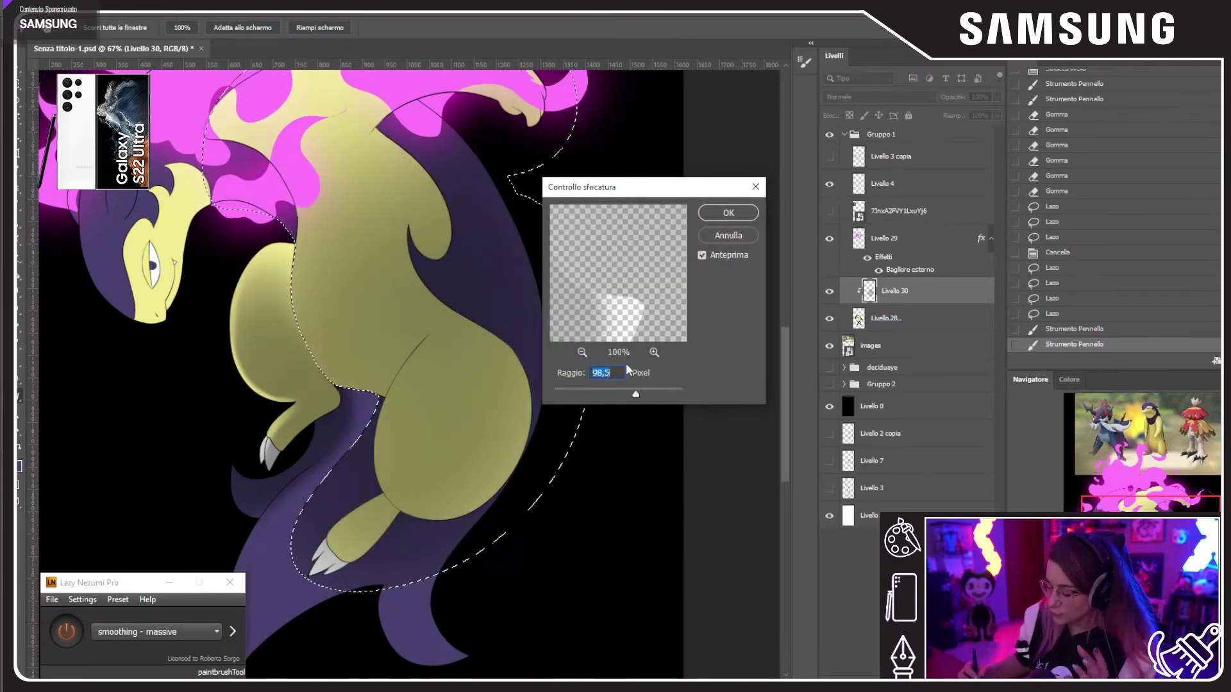
left_click(727, 215)
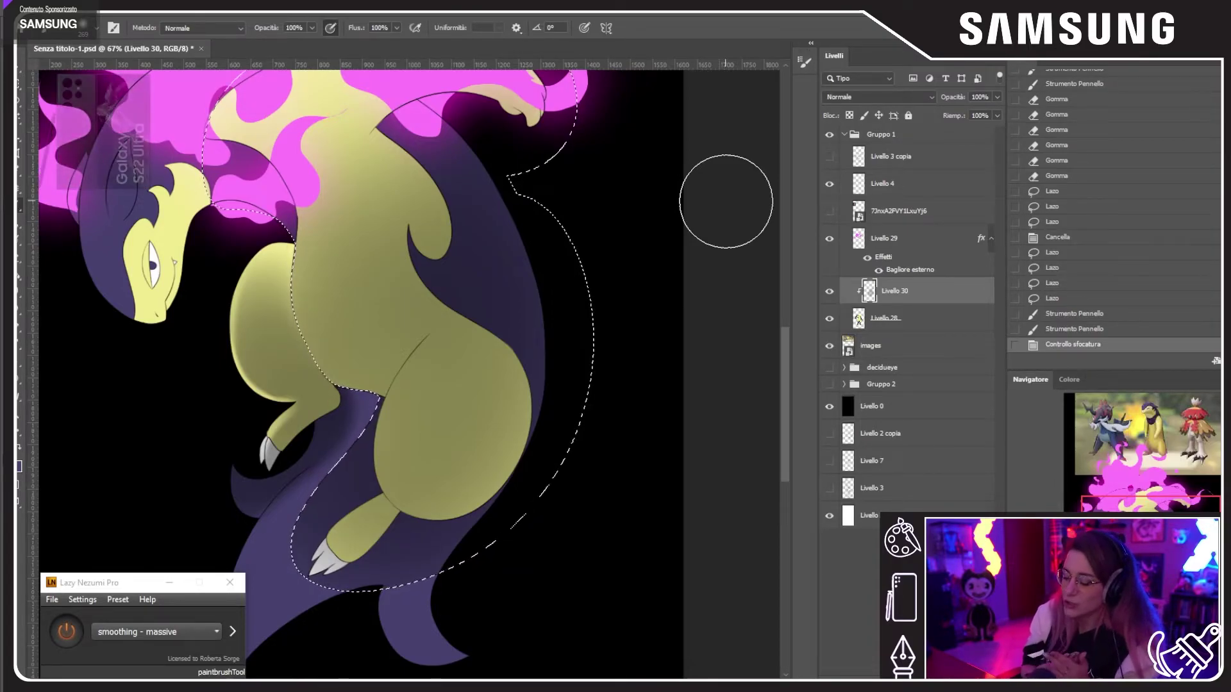
Step: Switch to the Eraser and set its size to 136 px
left_click(18, 255)
right_click(465, 310)
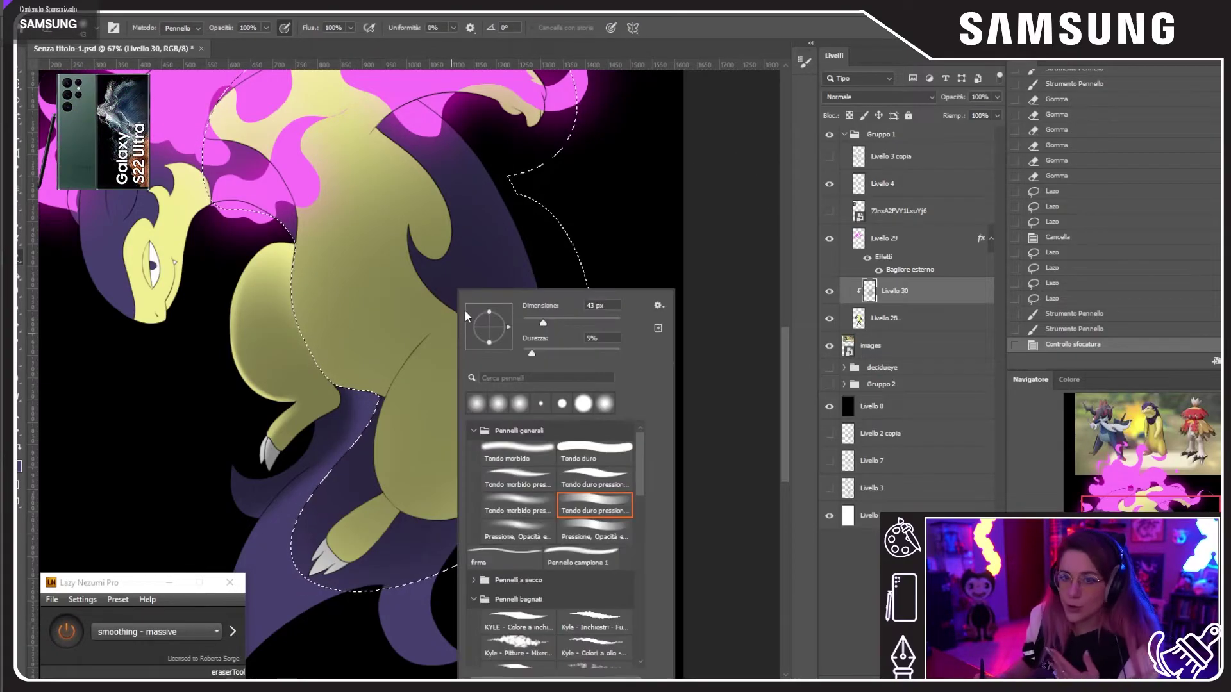
left_click_drag(554, 321, 564, 321)
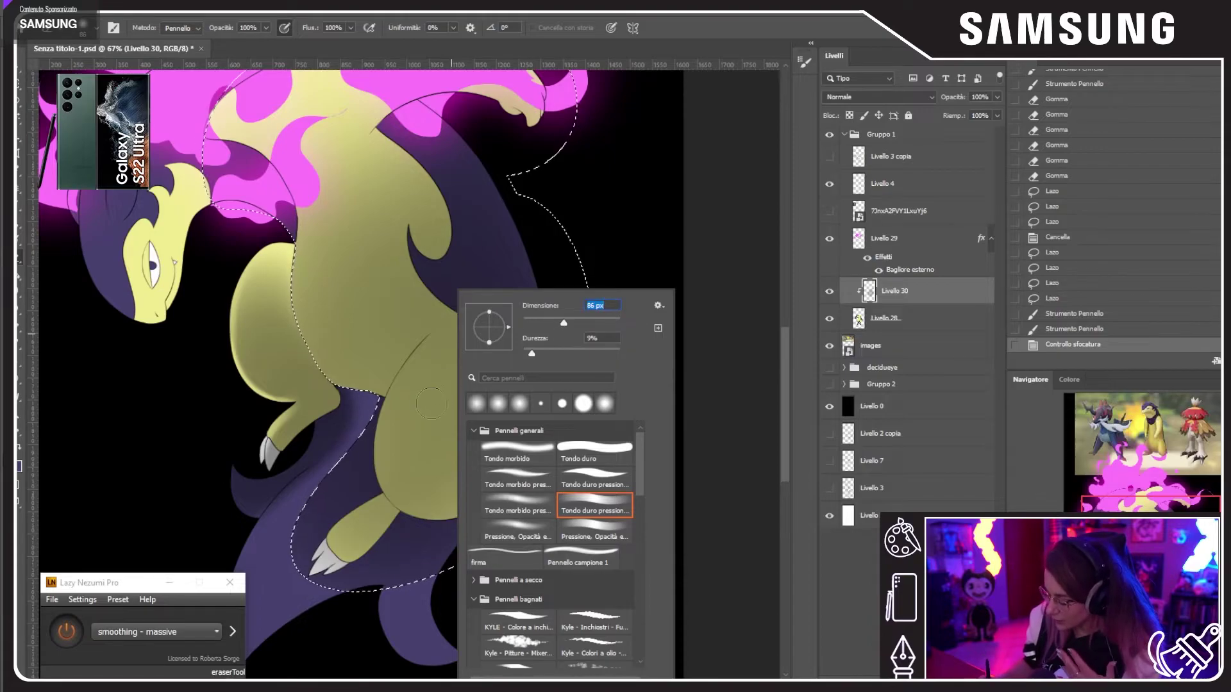
left_click(578, 323)
Step: Try erasing a soft highlight into the thigh's shading, then undo it
mouse_move(436, 407)
left_mouse_down()
mouse_move(485, 357)
mouse_move(441, 382)
mouse_move(468, 416)
mouse_move(437, 381)
mouse_move(459, 439)
mouse_move(459, 362)
mouse_move(471, 422)
mouse_move(443, 378)
mouse_move(483, 381)
mouse_move(447, 392)
mouse_move(428, 447)
left_mouse_up()
key("ctrl+z")
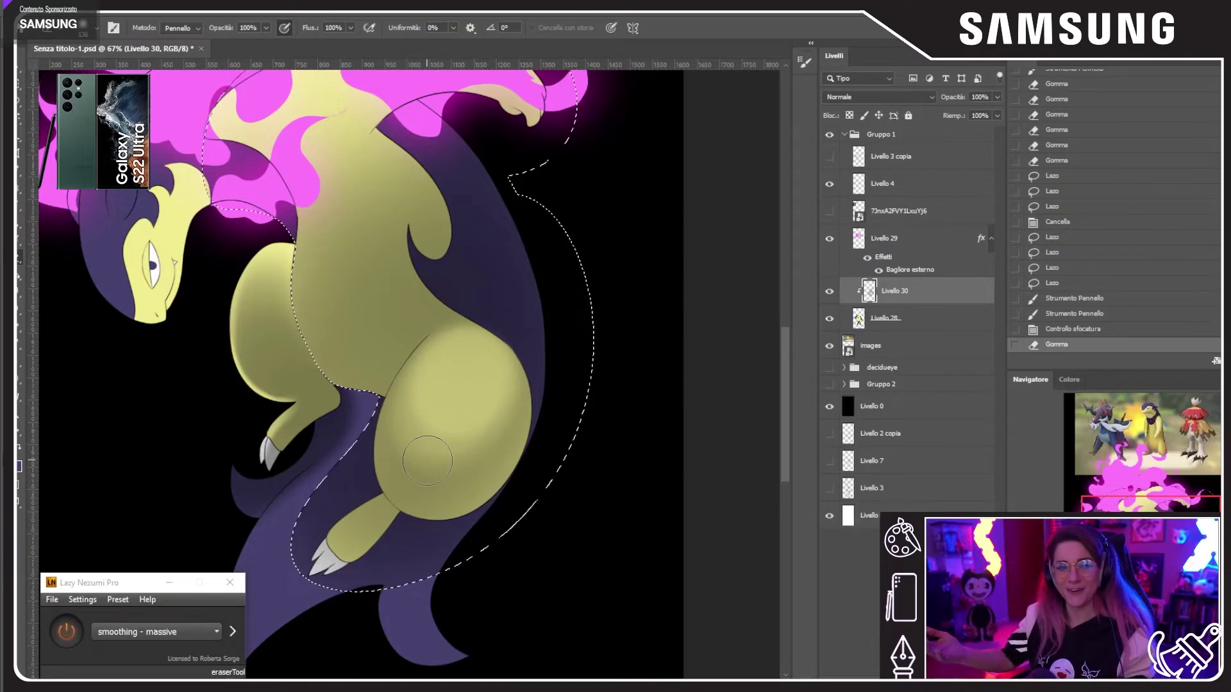
key("ctrl+z")
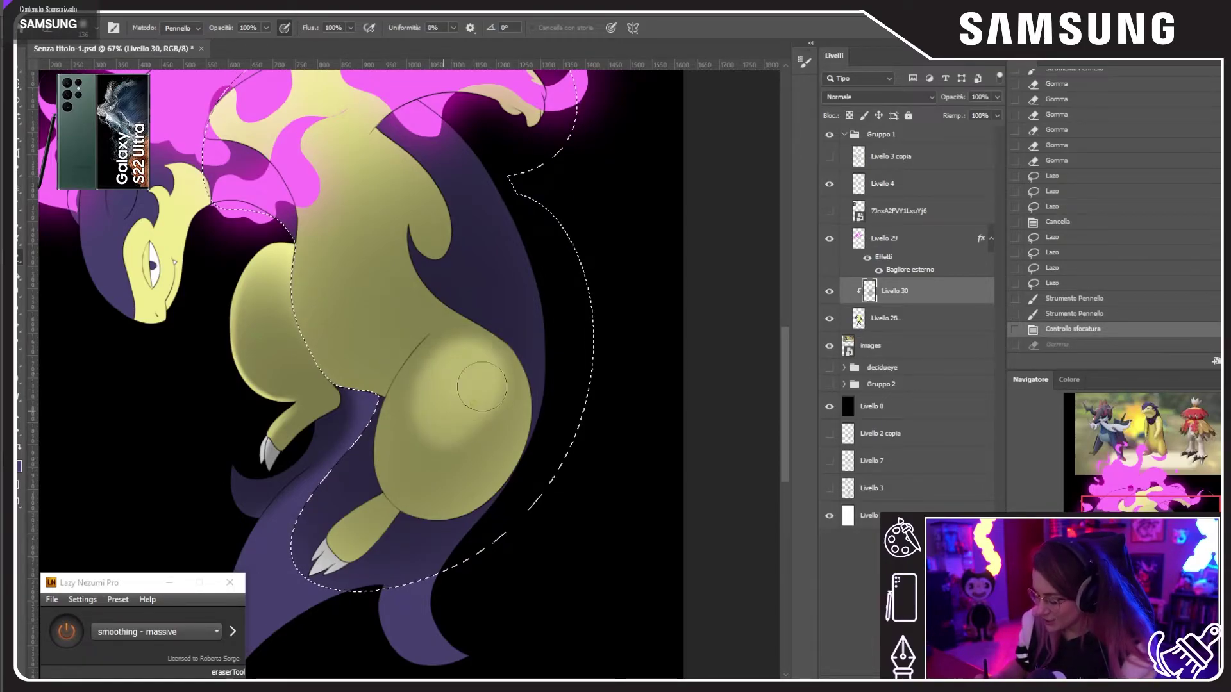
key("ctrl+shift+z")
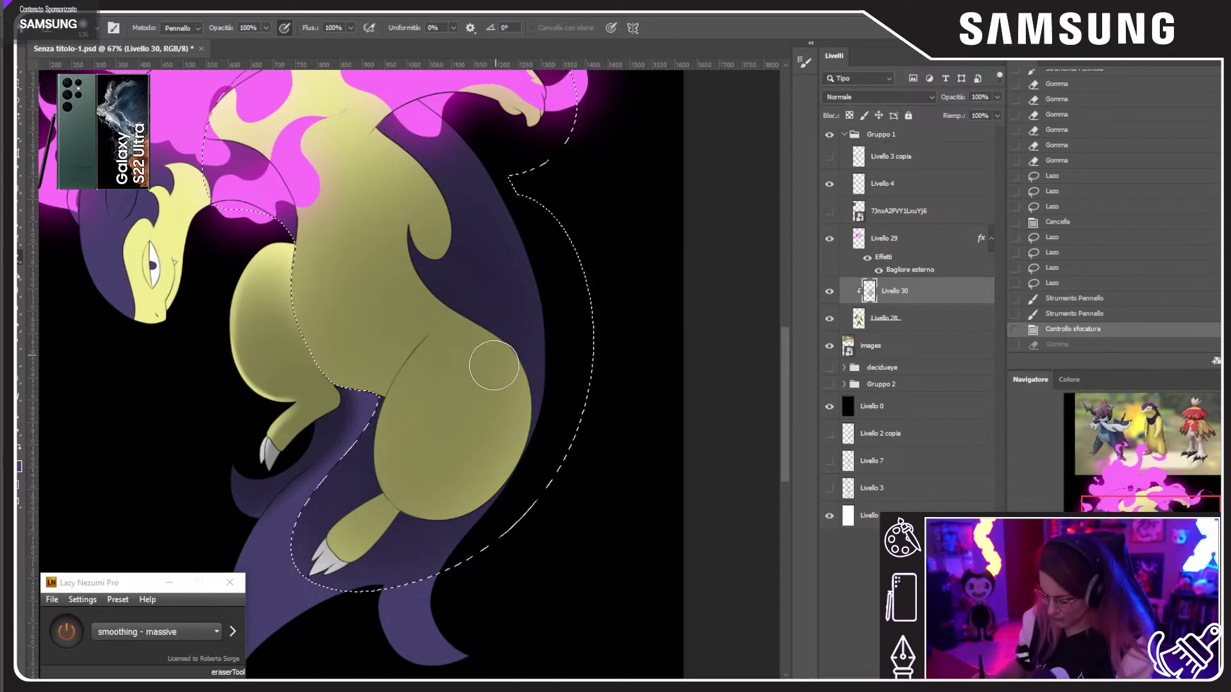
Step: Lightly erase the shadow across the upper middle of the thigh to form a soft rounded highlight
mouse_move(493, 366)
left_mouse_down()
mouse_move(457, 403)
mouse_move(474, 379)
mouse_move(465, 413)
mouse_move(440, 376)
mouse_move(453, 436)
mouse_move(480, 357)
mouse_move(418, 395)
mouse_move(441, 444)
left_mouse_up()
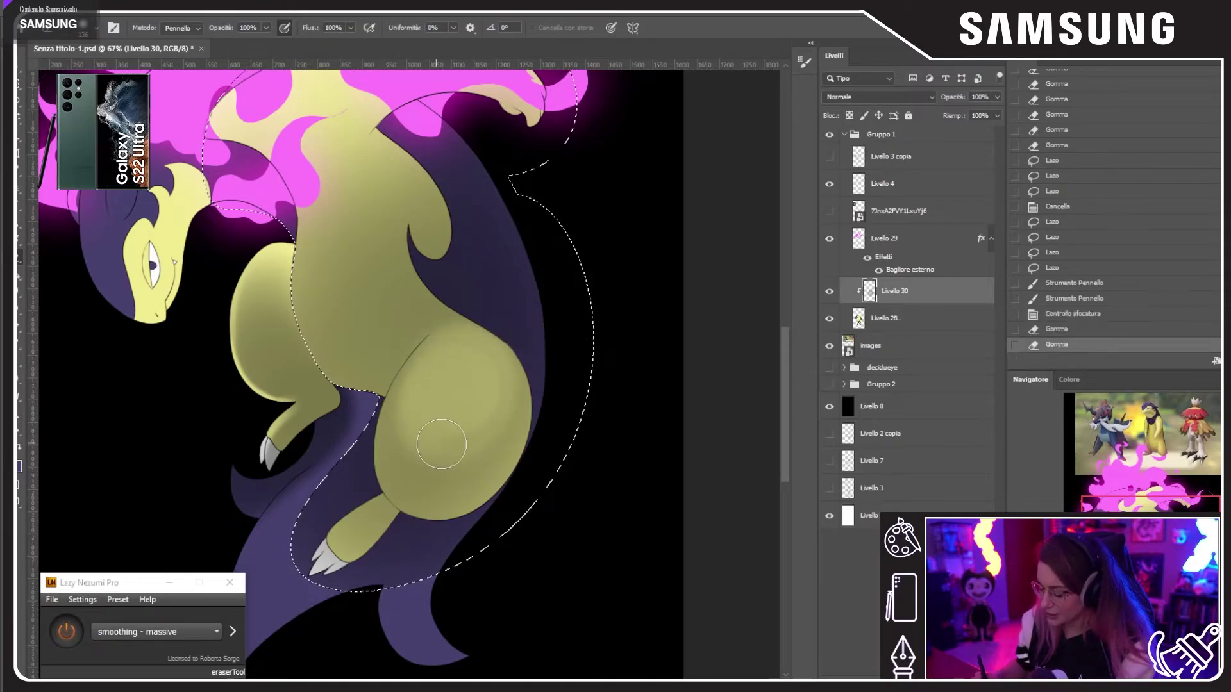
key("ctrl+z")
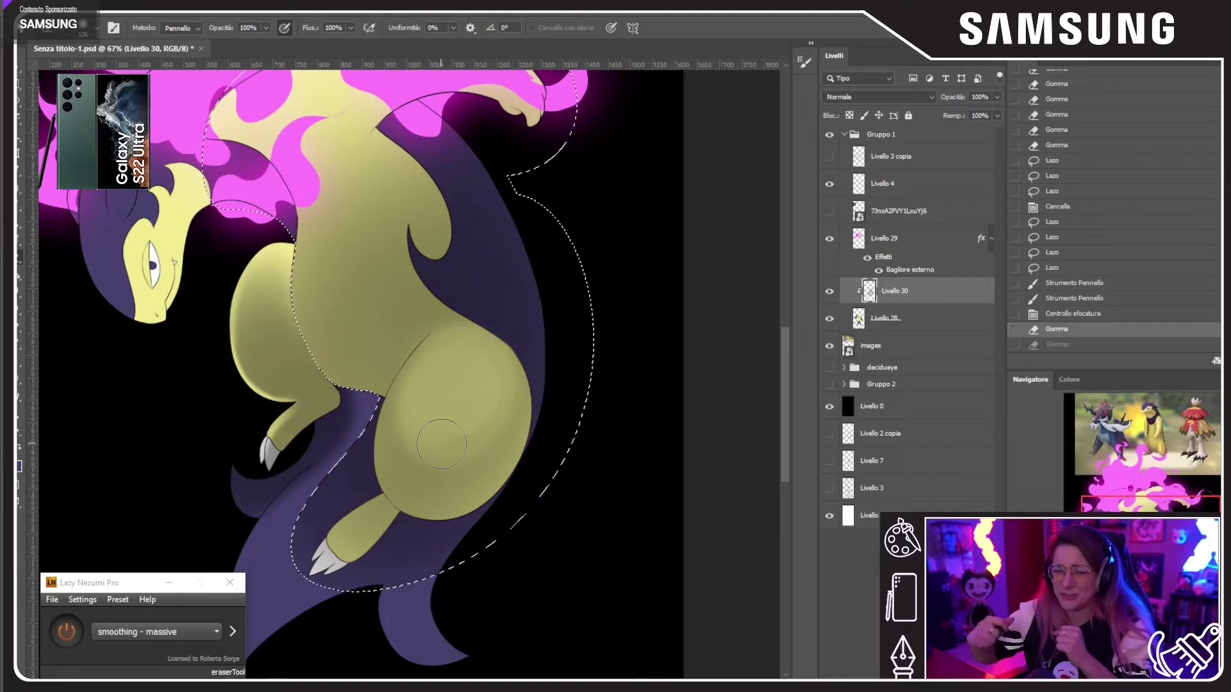
mouse_move(451, 384)
left_mouse_down()
mouse_move(457, 367)
mouse_move(441, 378)
mouse_move(432, 421)
mouse_move(465, 363)
left_mouse_up()
left_click_drag(457, 366, 440, 370)
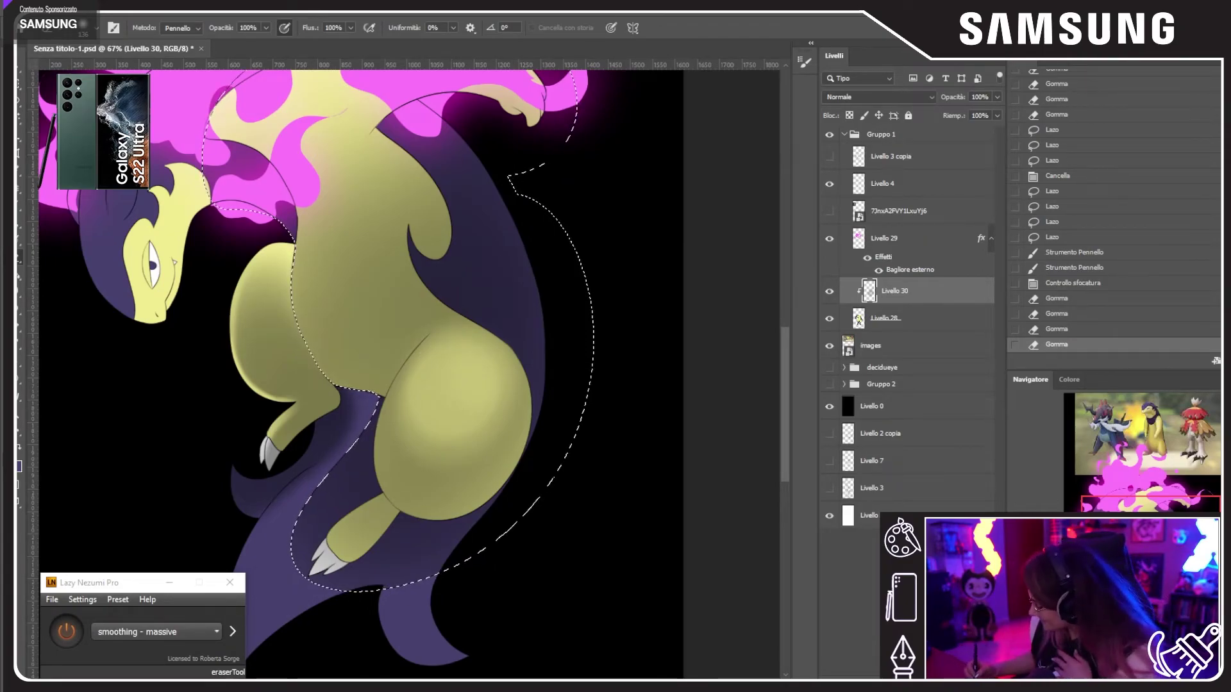
Step: Reduce the Eraser's size and try erasing a thin rim light around the thigh's front and lower outline, undoing the strokes
left_click_drag(416, 389, 462, 389)
left_click_drag(444, 523, 438, 400)
right_click(433, 396)
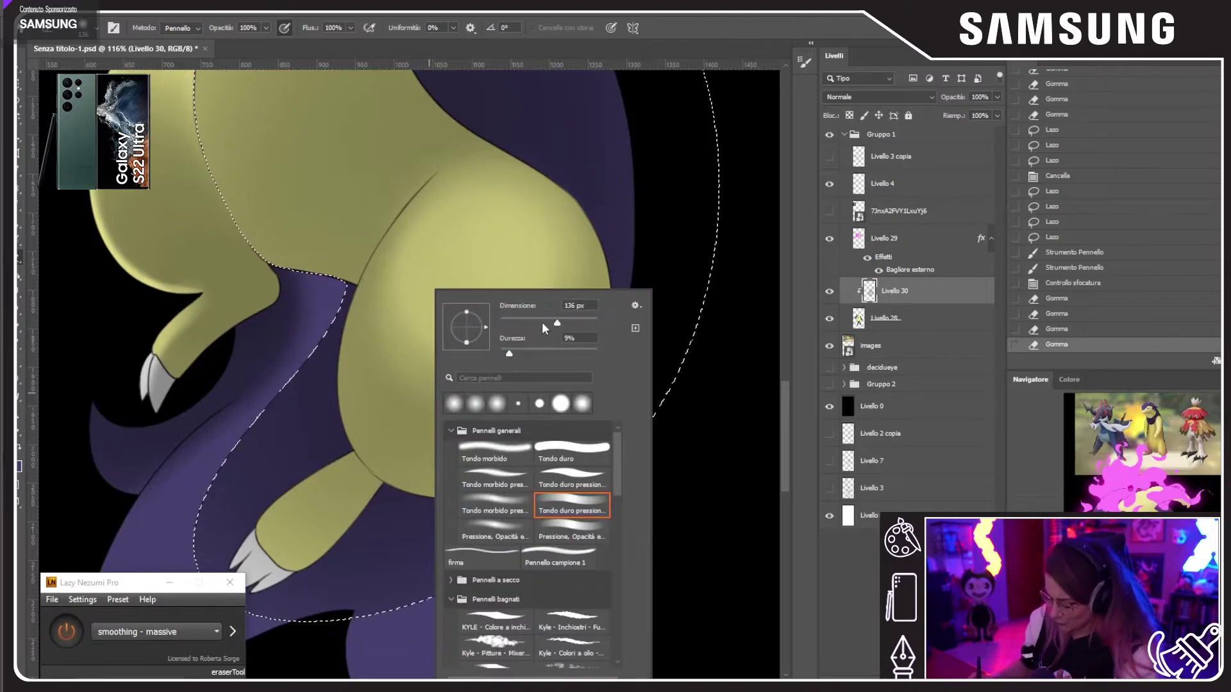
mouse_move(321, 367)
left_mouse_down()
mouse_move(372, 472)
mouse_move(523, 485)
left_mouse_up()
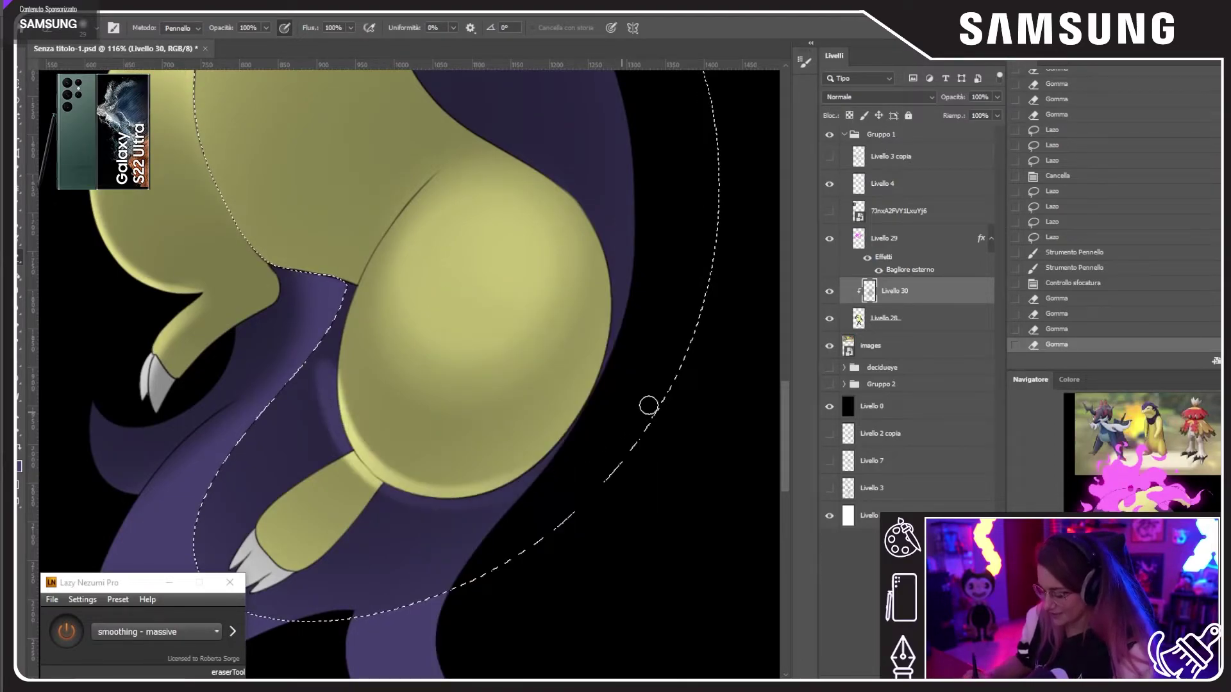
key("ctrl+z")
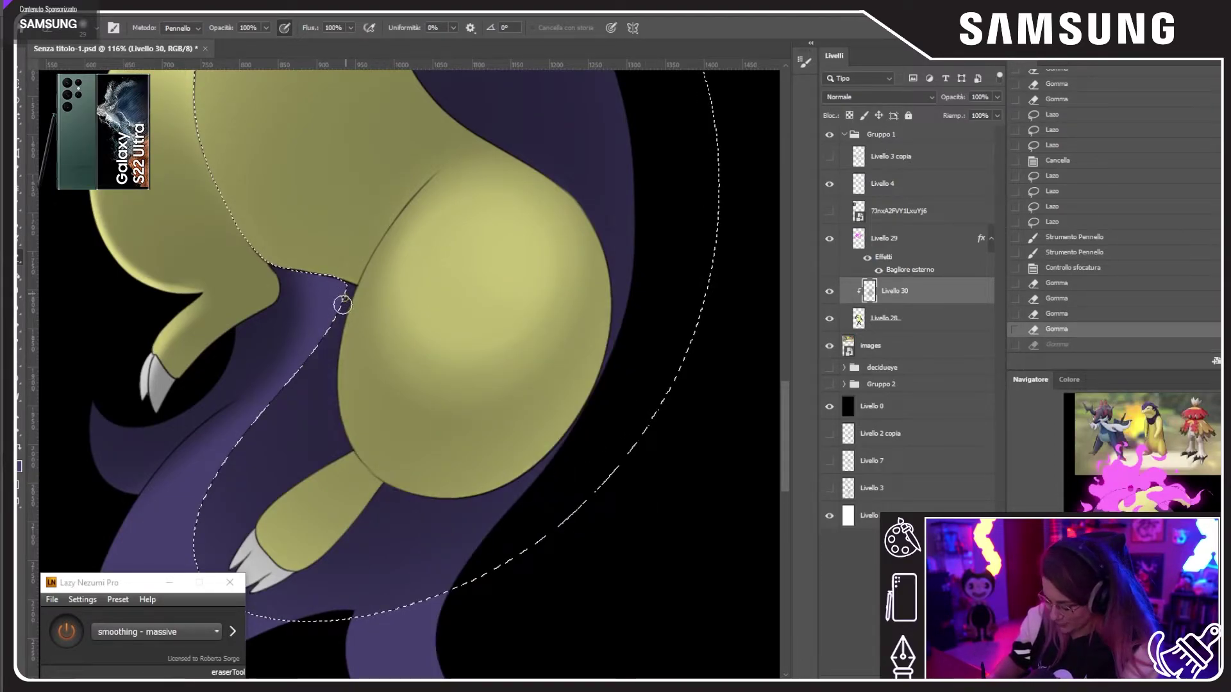
left_click_drag(335, 359, 430, 500)
left_click_drag(526, 478, 588, 333)
key("ctrl+z")
key("ctrl+z")
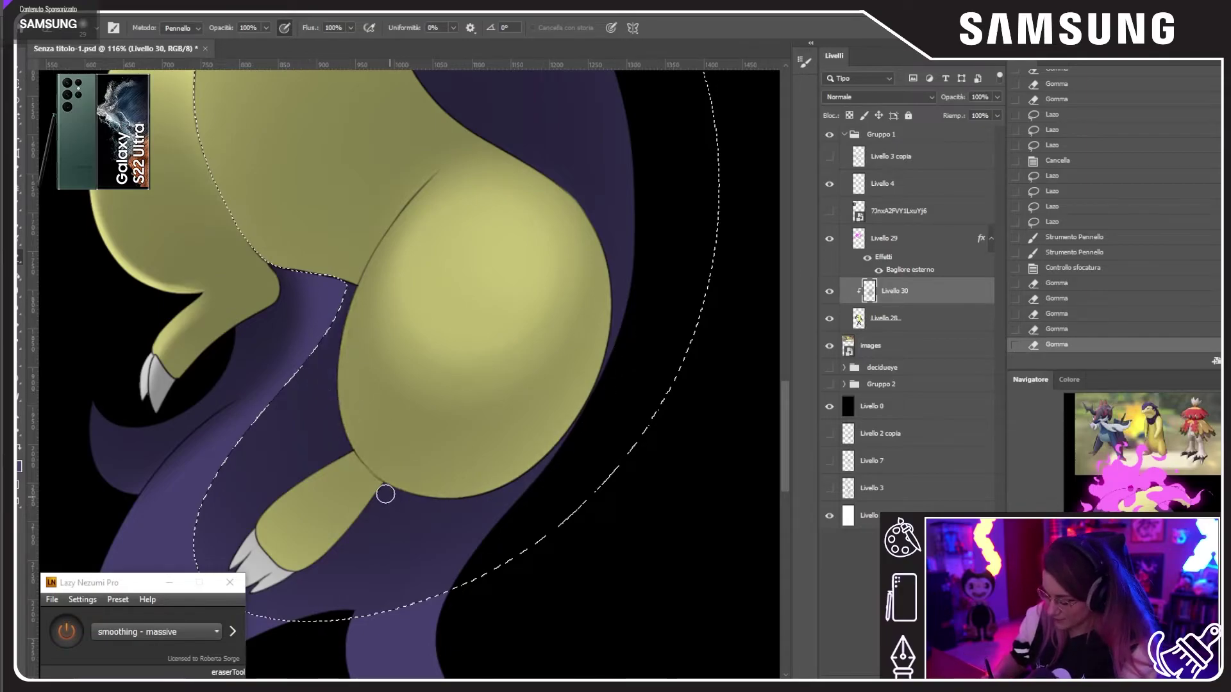
Step: Try erasing a thin rim light along only the thigh's underside and rear curve, and undo those strokes
mouse_move(385, 494)
left_mouse_down()
mouse_move(513, 482)
mouse_move(593, 353)
left_mouse_up()
key("ctrl+z")
mouse_move(395, 503)
left_mouse_down()
mouse_move(507, 489)
mouse_move(596, 404)
left_mouse_up()
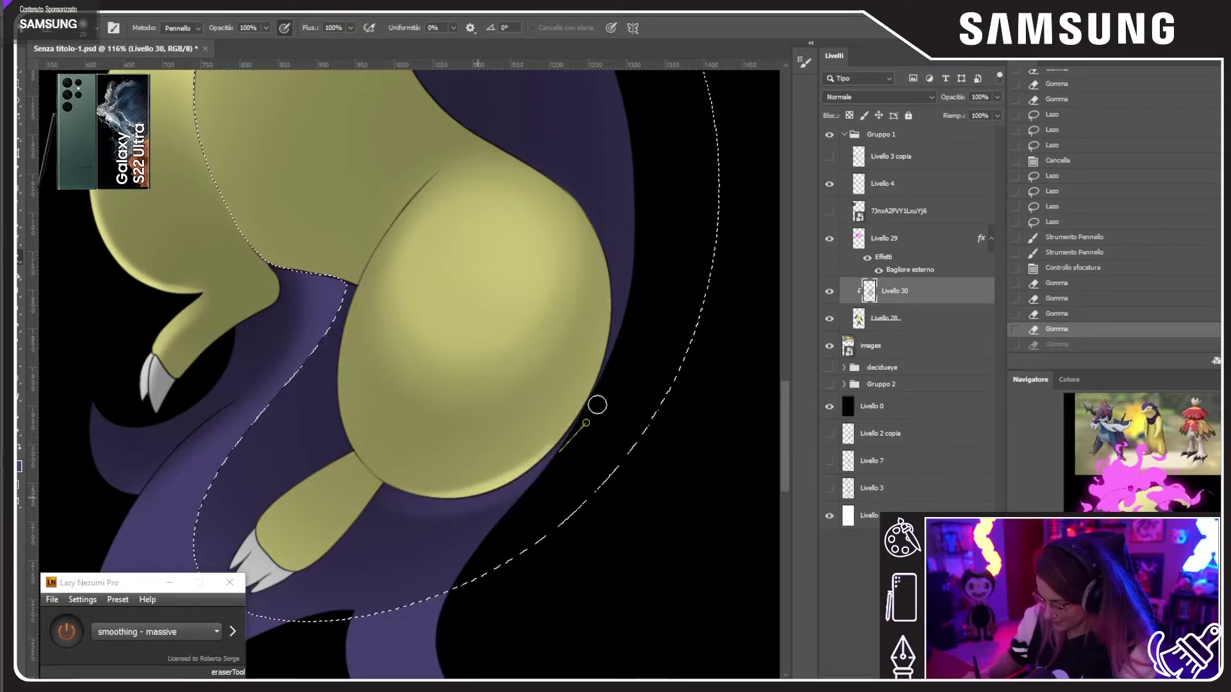
mouse_move(444, 488)
left_mouse_down()
mouse_move(517, 484)
mouse_move(599, 384)
left_mouse_up()
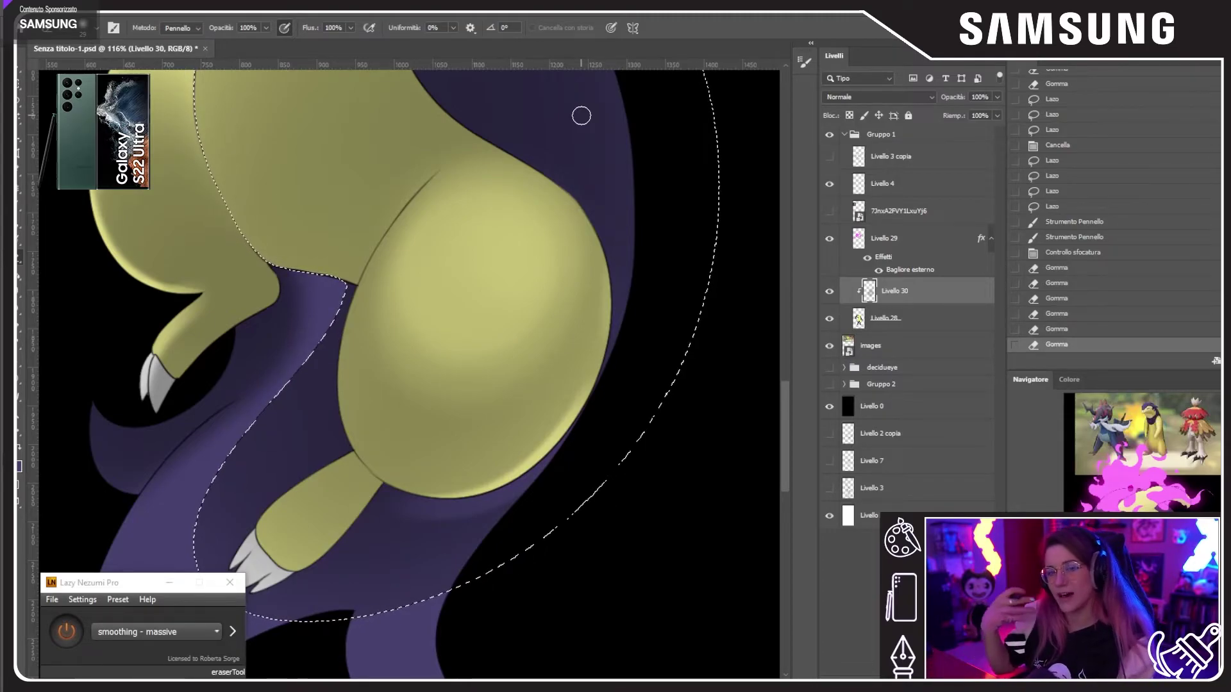
key("ctrl+z")
key("ctrl+z")
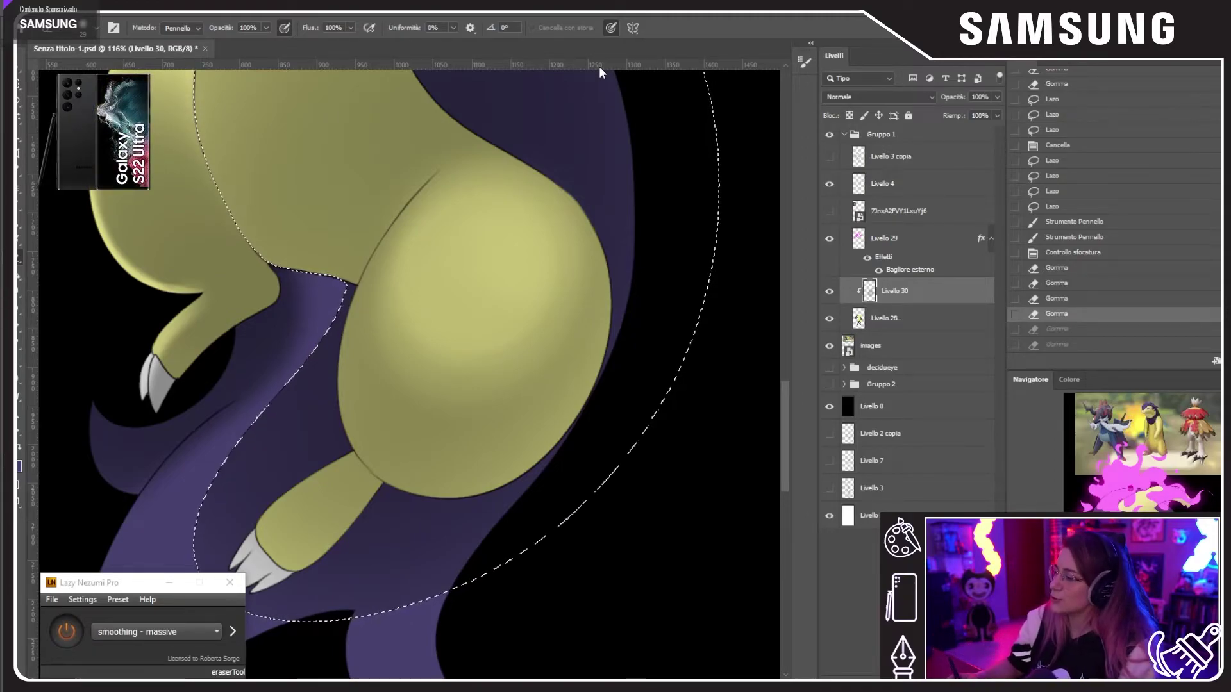
Step: Try erasing a narrow highlight along the thigh's front edge and undo it
left_click_drag(340, 412, 346, 437)
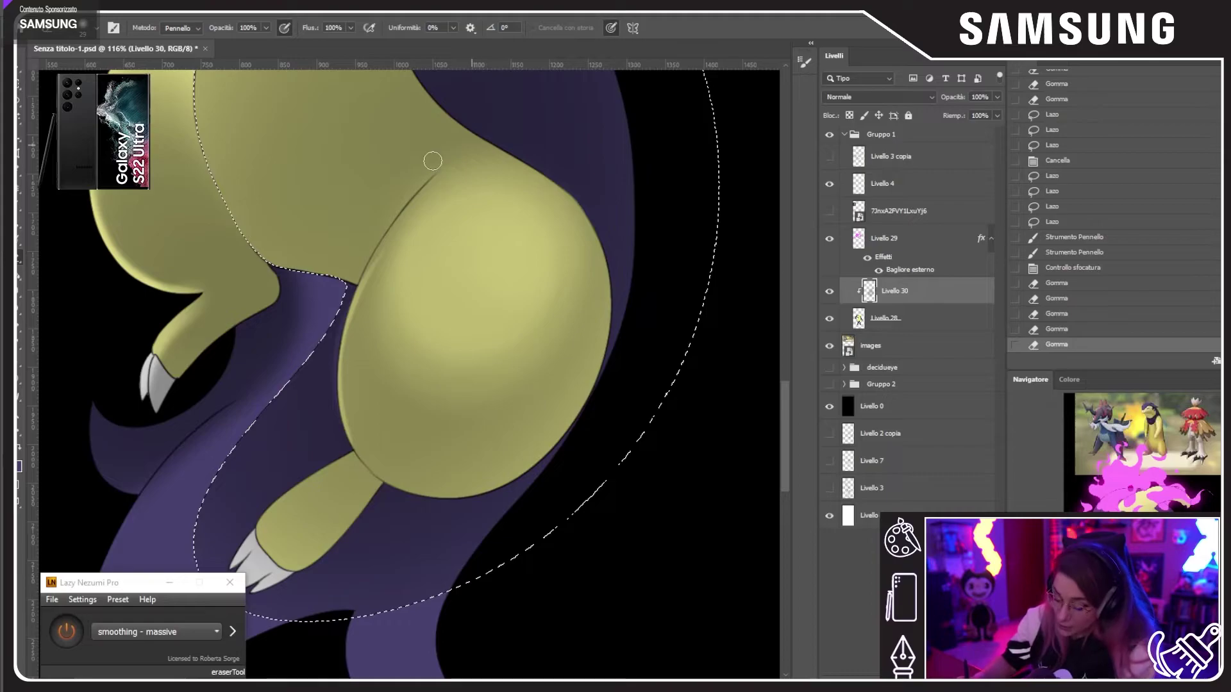
key("ctrl+z")
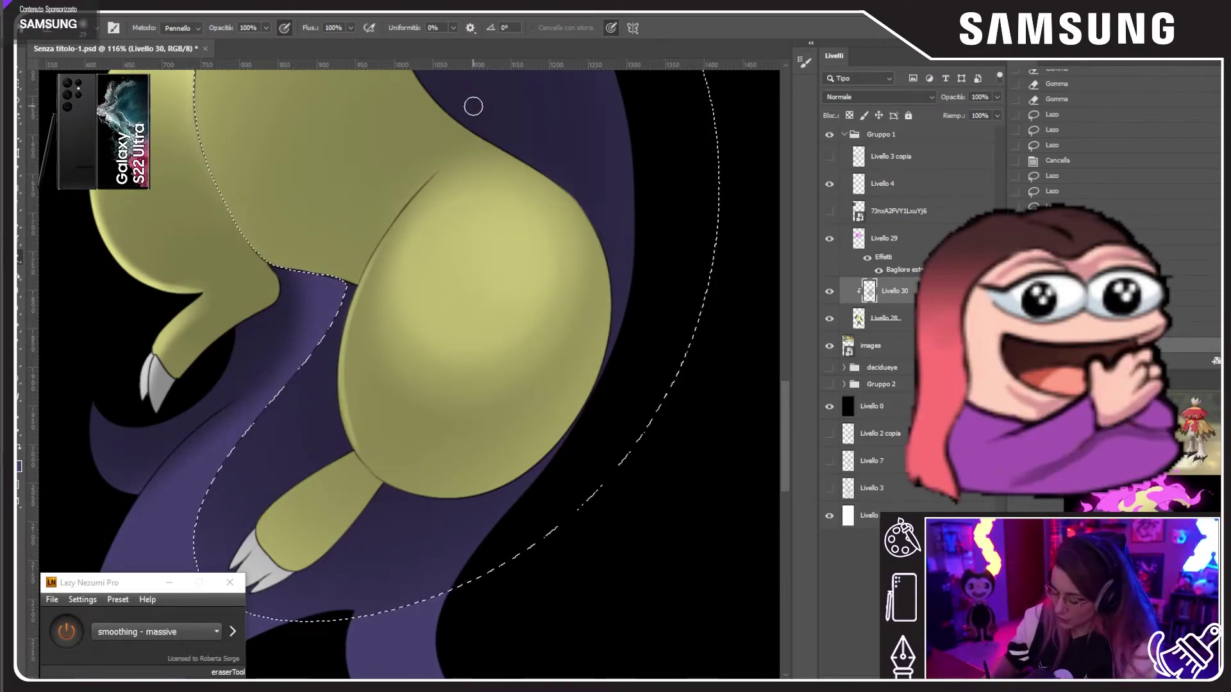
key("ctrl+z")
key("ctrl+z")
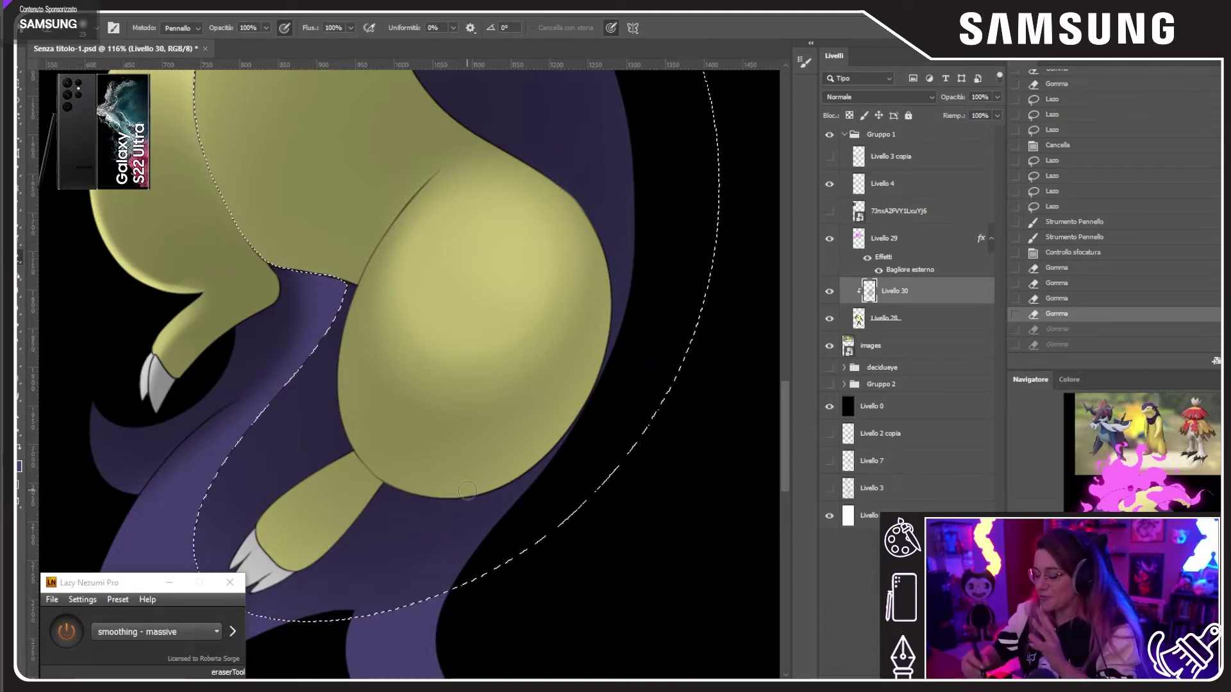
Step: Set the Eraser's size to 18 px and erase a fine rim light along the thigh's front edge, undoing the extra stroke underneath
right_click(418, 404)
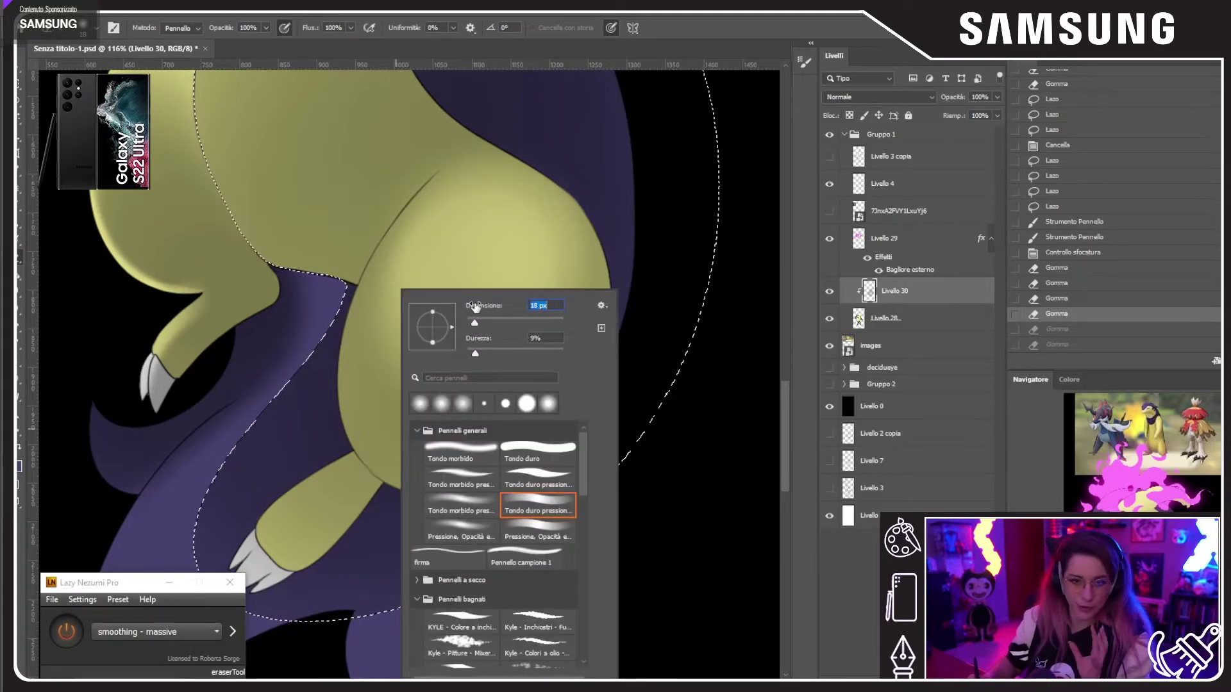
mouse_move(359, 460)
left_mouse_down()
mouse_move(337, 406)
mouse_move(359, 304)
left_mouse_up()
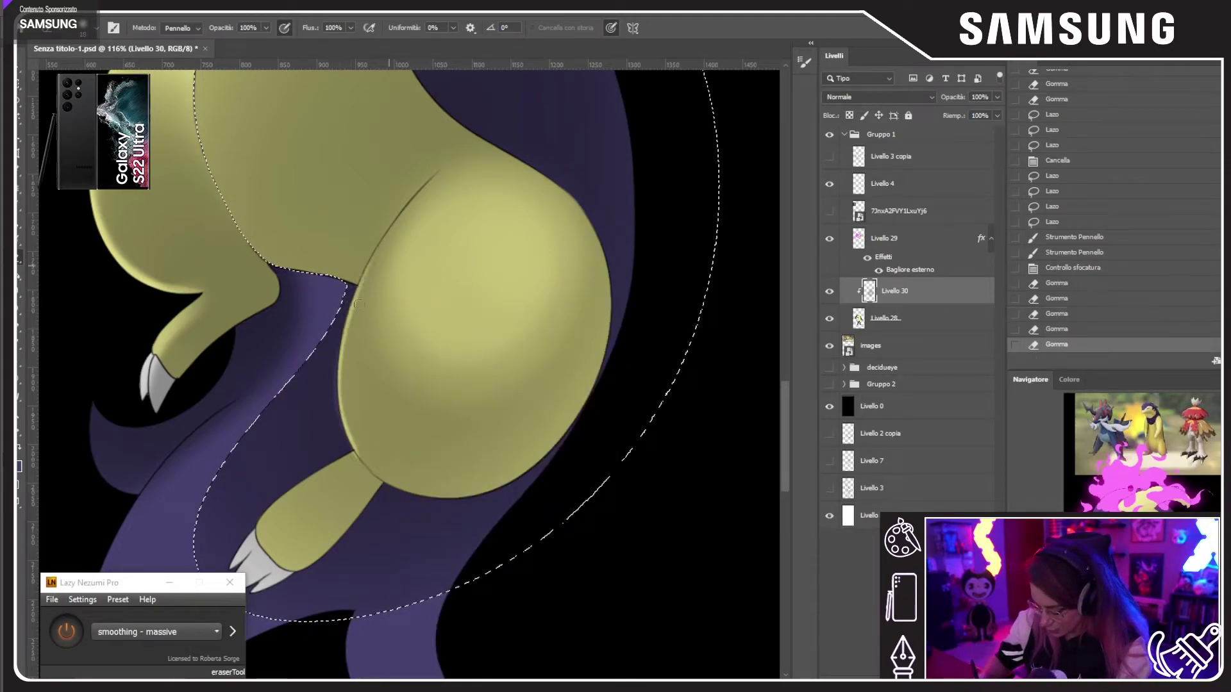
mouse_move(352, 443)
left_mouse_down()
mouse_move(371, 472)
mouse_move(447, 503)
left_mouse_up()
key("ctrl+z")
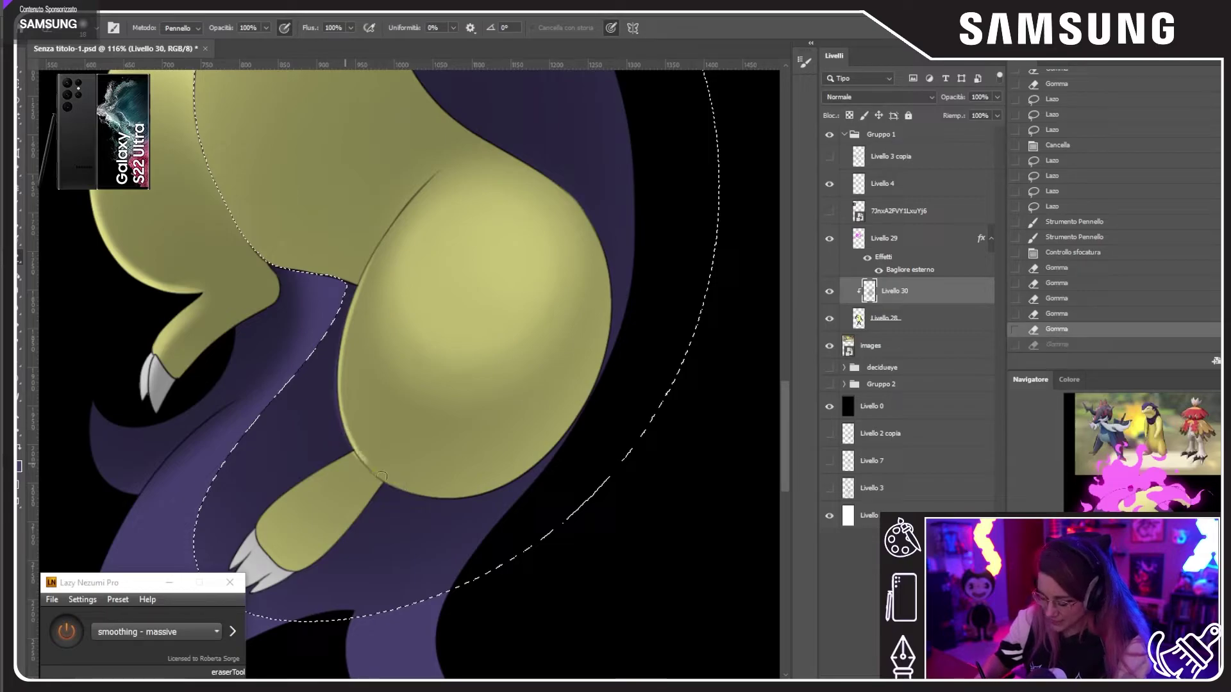
Step: Erase a fine rim light along the thigh's lower front edge above the foot, undoing the first stroke underneath
left_click_drag(381, 477, 440, 506)
key("ctrl+z")
mouse_move(383, 478)
left_mouse_down()
mouse_move(571, 471)
mouse_move(423, 484)
mouse_move(340, 430)
left_mouse_up()
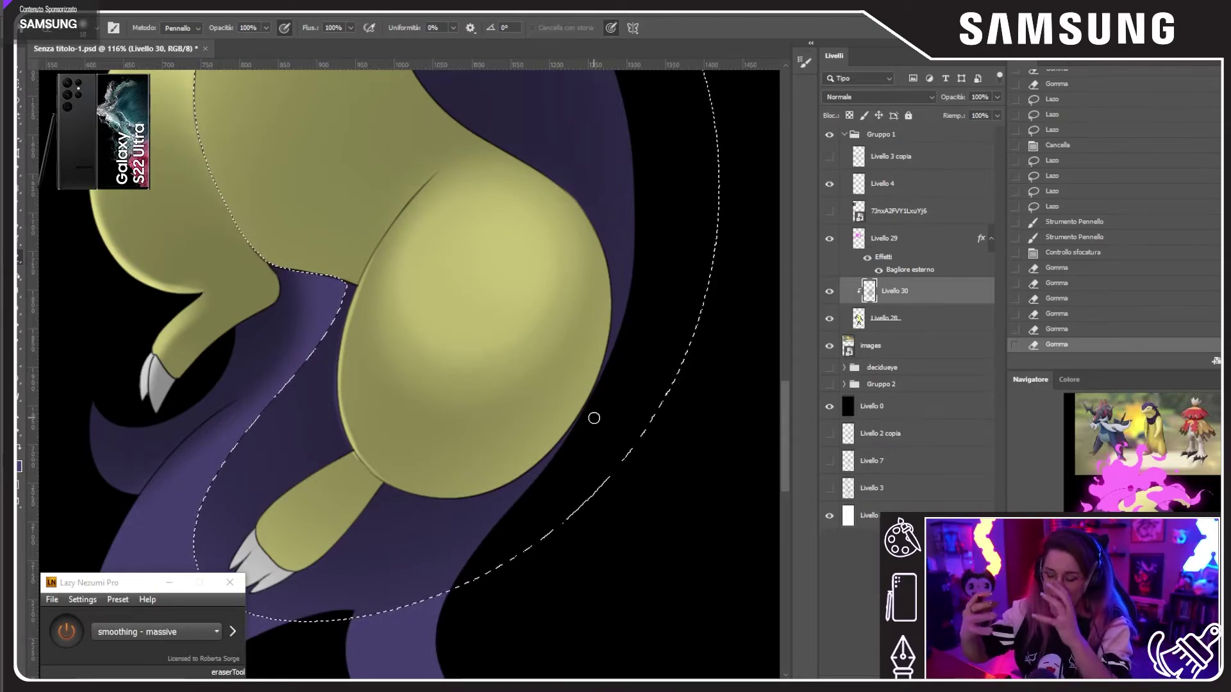
Step: Erase a thin rim light along the thigh's underside and up its rear curve, undoing the trial strokes
mouse_move(350, 445)
left_mouse_down()
mouse_move(475, 493)
mouse_move(532, 475)
left_mouse_up()
key("ctrl+z")
mouse_move(356, 456)
left_mouse_down()
mouse_move(413, 493)
mouse_move(532, 467)
mouse_move(612, 354)
left_mouse_up()
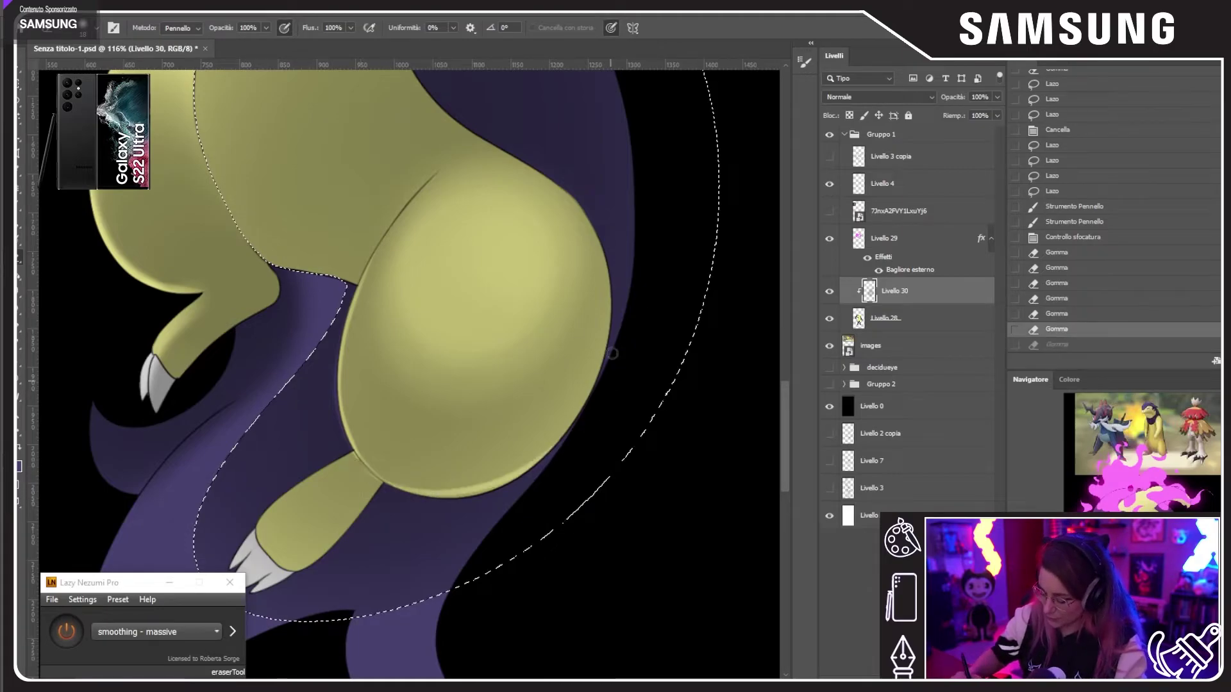
key("ctrl+z")
mouse_move(373, 475)
left_mouse_down()
mouse_move(520, 478)
mouse_move(635, 328)
mouse_move(653, 243)
left_mouse_up()
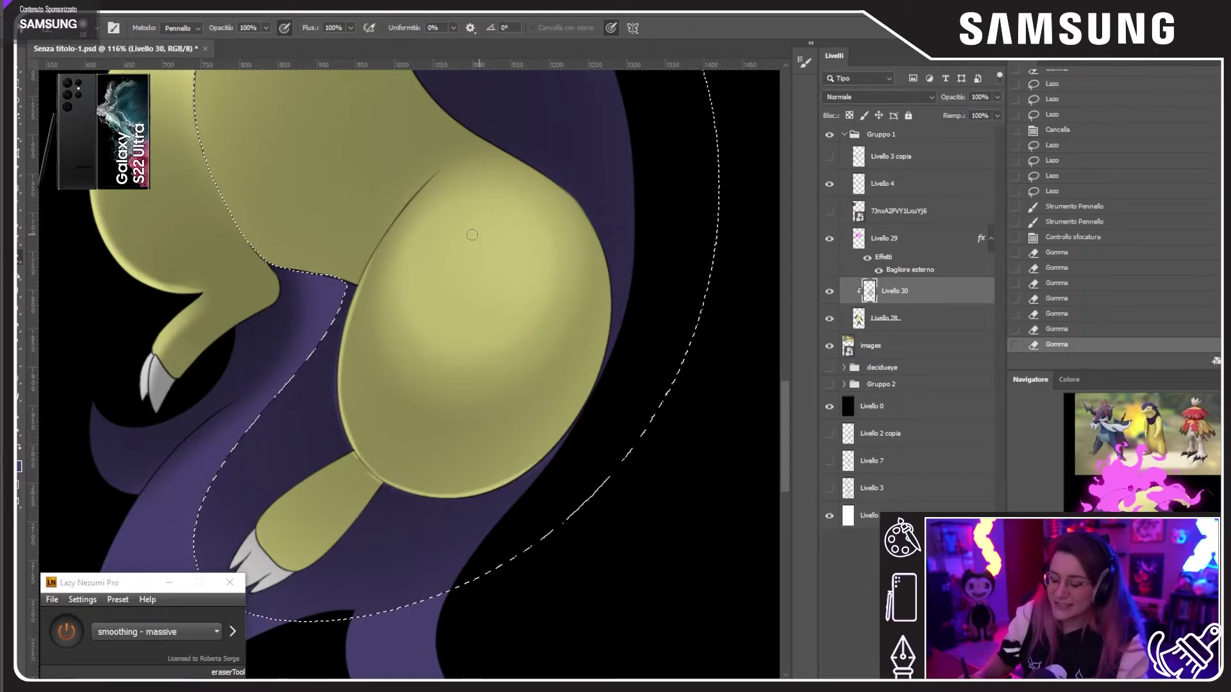
Step: Erase a short highlight at the thigh's upper front edge, undoing and restoring the stroke to compare
left_click_drag(453, 154, 441, 168)
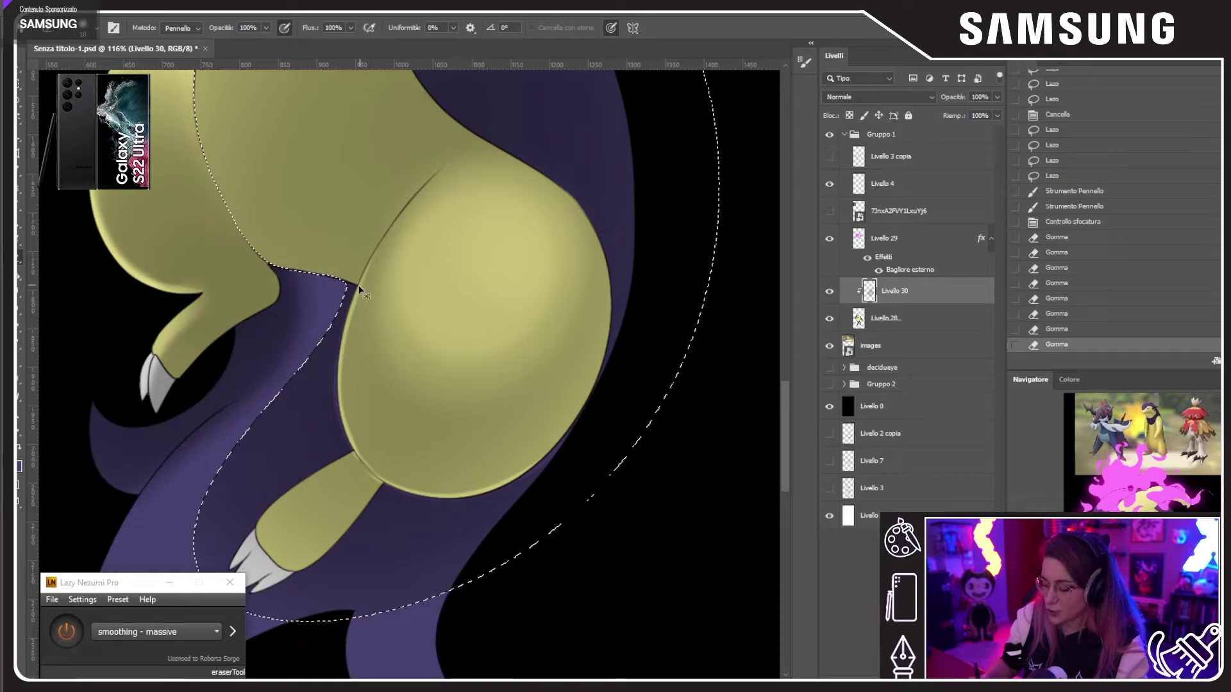
key("ctrl+z")
key("ctrl+shift+z")
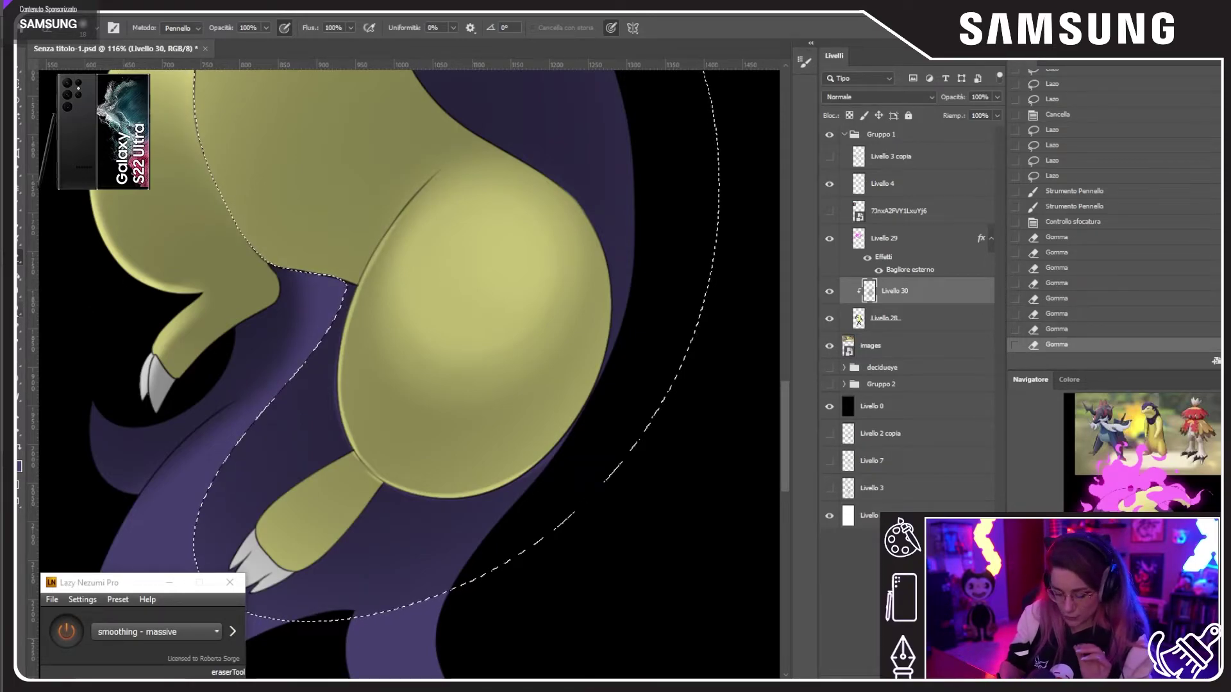
Step: Switch to the Smudge tool, undo a trial smudge and set the tool's size to 27 px
left_click(18, 310)
left_click(18, 292)
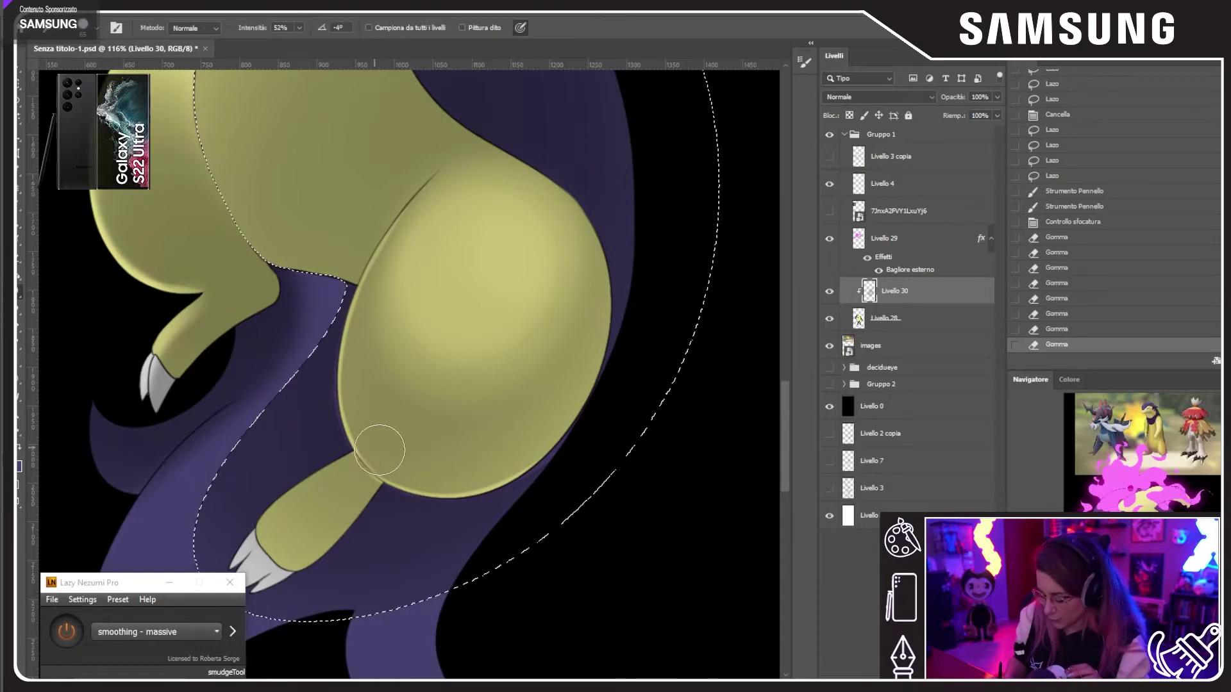
left_click_drag(379, 450, 321, 502)
key("ctrl+z")
right_click(411, 402)
left_click_drag(506, 322, 487, 324)
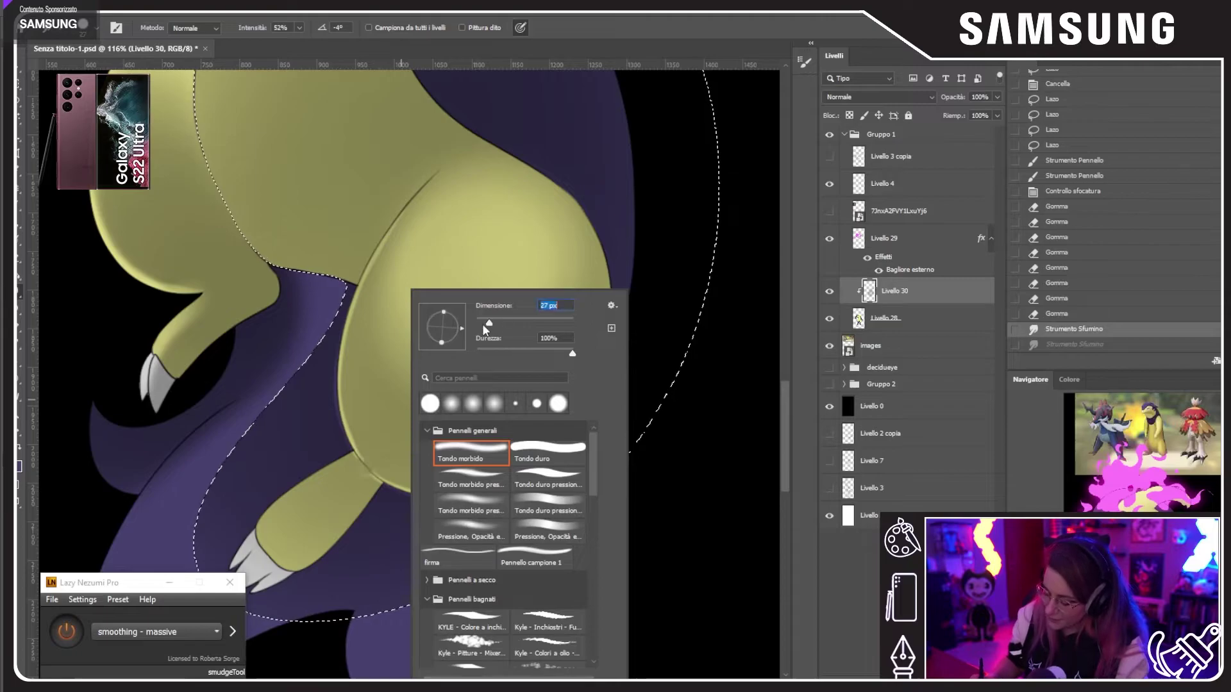
left_click(401, 418)
Step: Smudge the rim light with short strokes where the lower leg joins the thigh
mouse_move(389, 424)
left_mouse_down()
mouse_move(347, 508)
mouse_move(384, 465)
mouse_move(383, 436)
mouse_move(360, 414)
mouse_move(406, 479)
mouse_move(363, 414)
mouse_move(395, 475)
mouse_move(359, 424)
mouse_move(381, 471)
mouse_move(360, 463)
mouse_move(380, 480)
left_mouse_up()
left_click_drag(367, 465, 379, 481)
left_click_drag(368, 468, 379, 483)
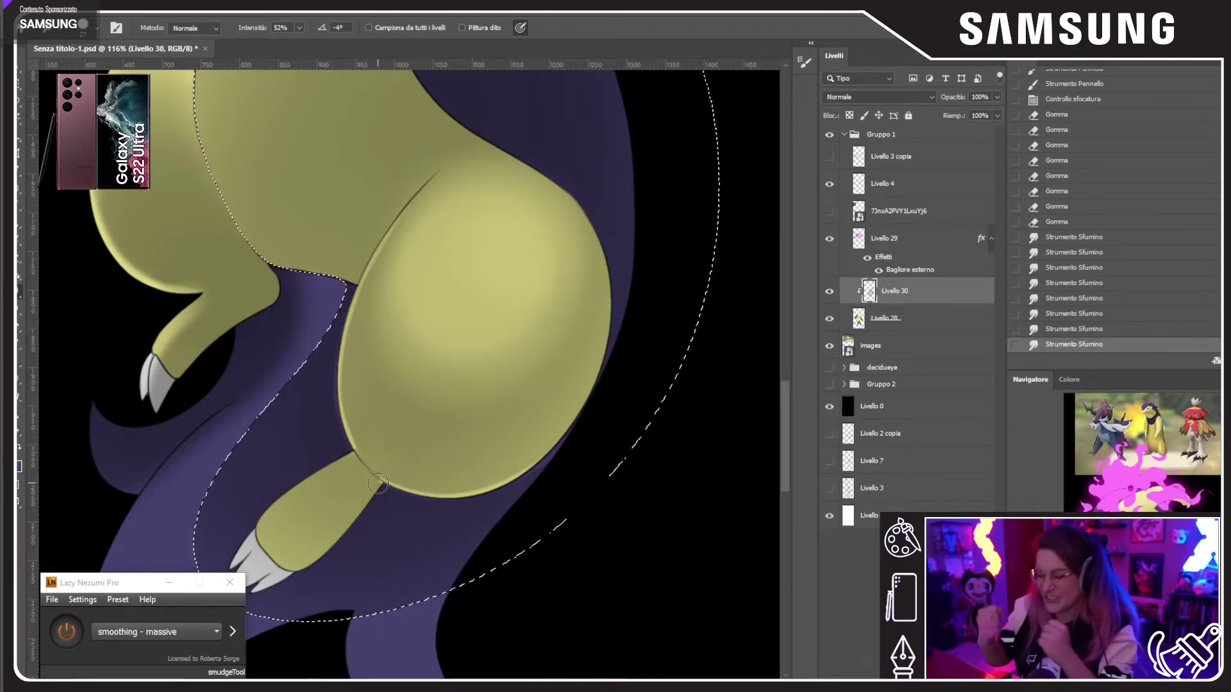
left_click_drag(362, 454, 360, 444)
mouse_move(359, 445)
left_mouse_down()
mouse_move(353, 402)
mouse_move(363, 463)
mouse_move(350, 408)
mouse_move(357, 450)
left_mouse_up()
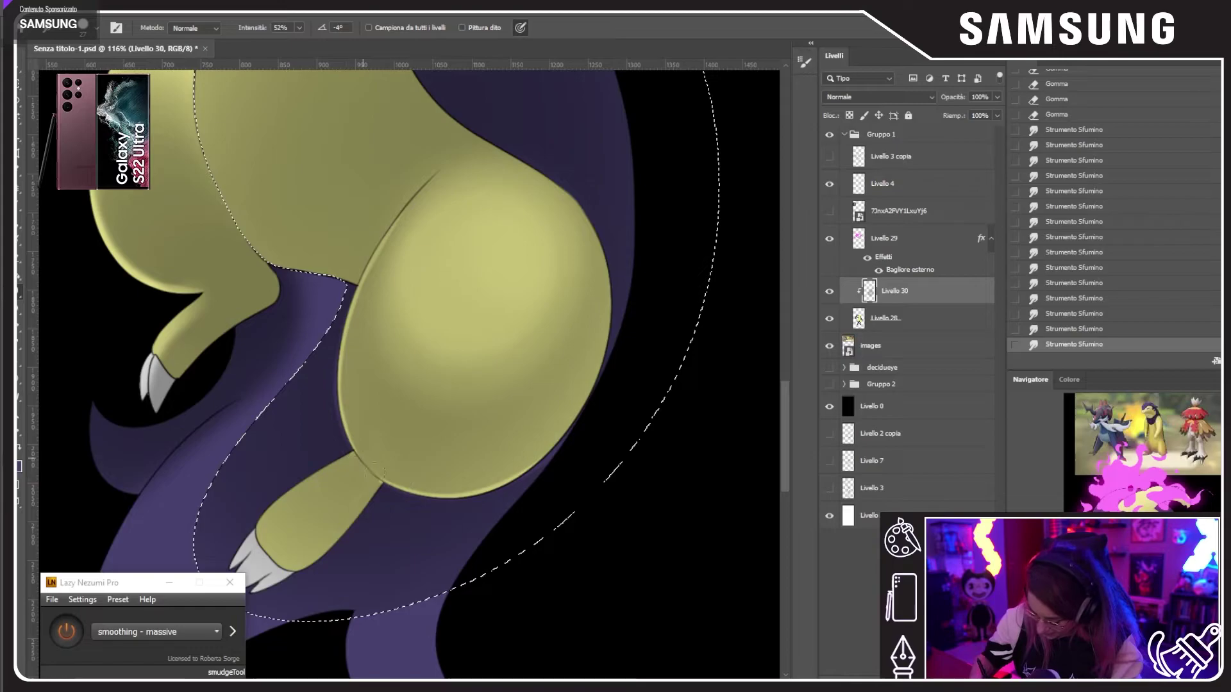
left_click_drag(375, 472, 378, 478)
left_click_drag(378, 478, 386, 490)
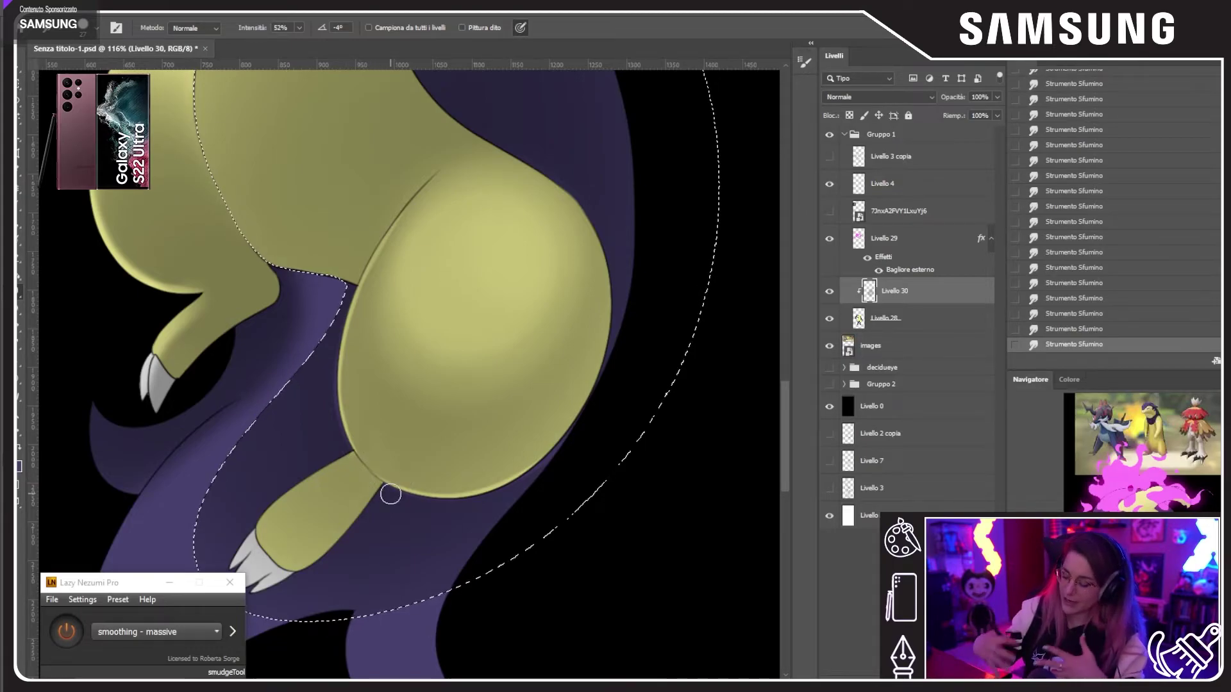
Step: Select the purple back and tail area on Livello 28 with the Magic Wand
key("ctrl+minus")
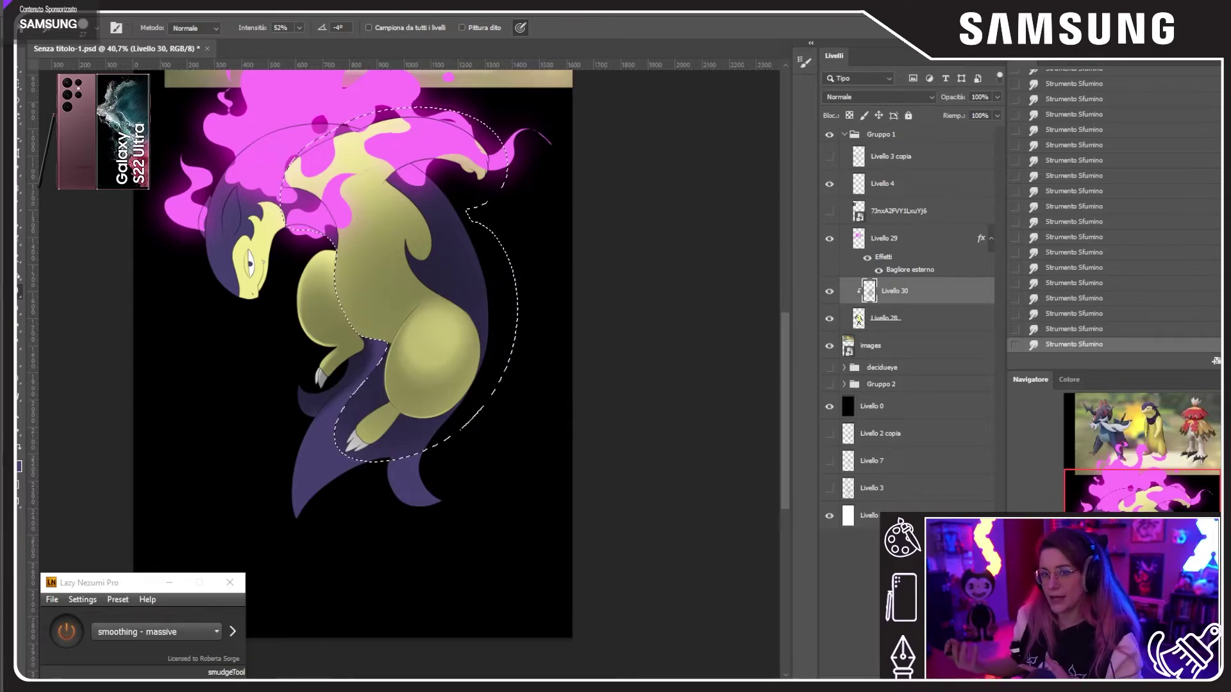
scroll(420, 375, "up", 5)
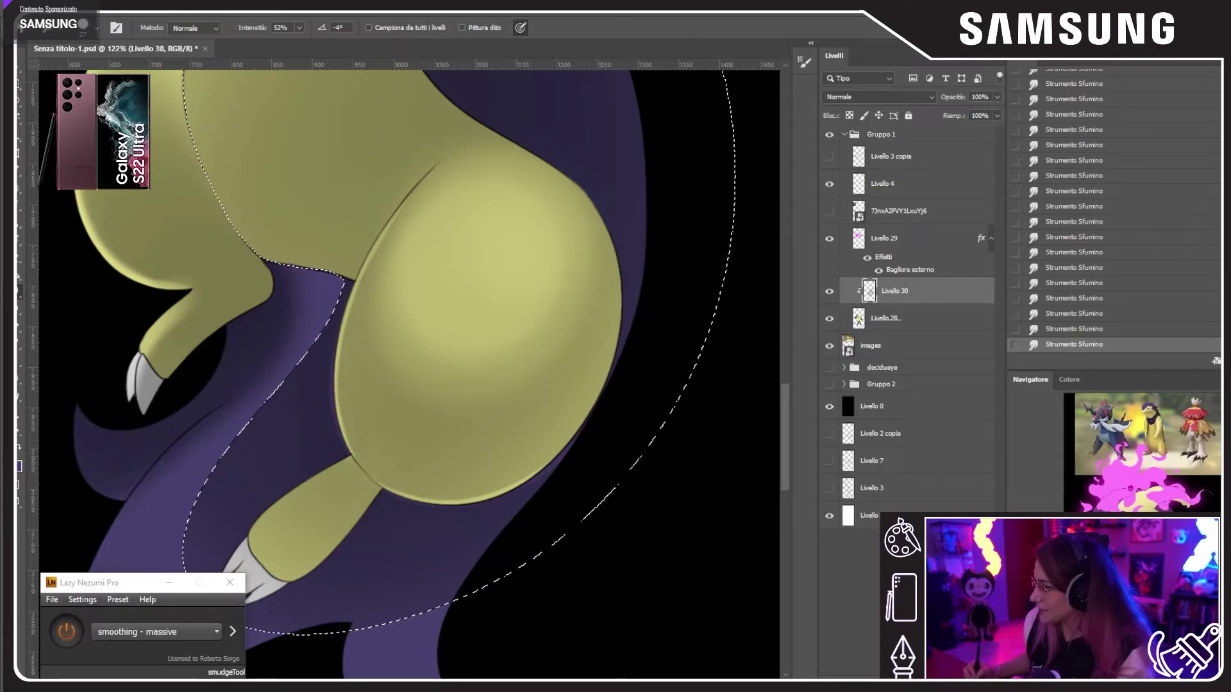
scroll(407, 374, "down", 5)
scroll(408, 375, "up", 4)
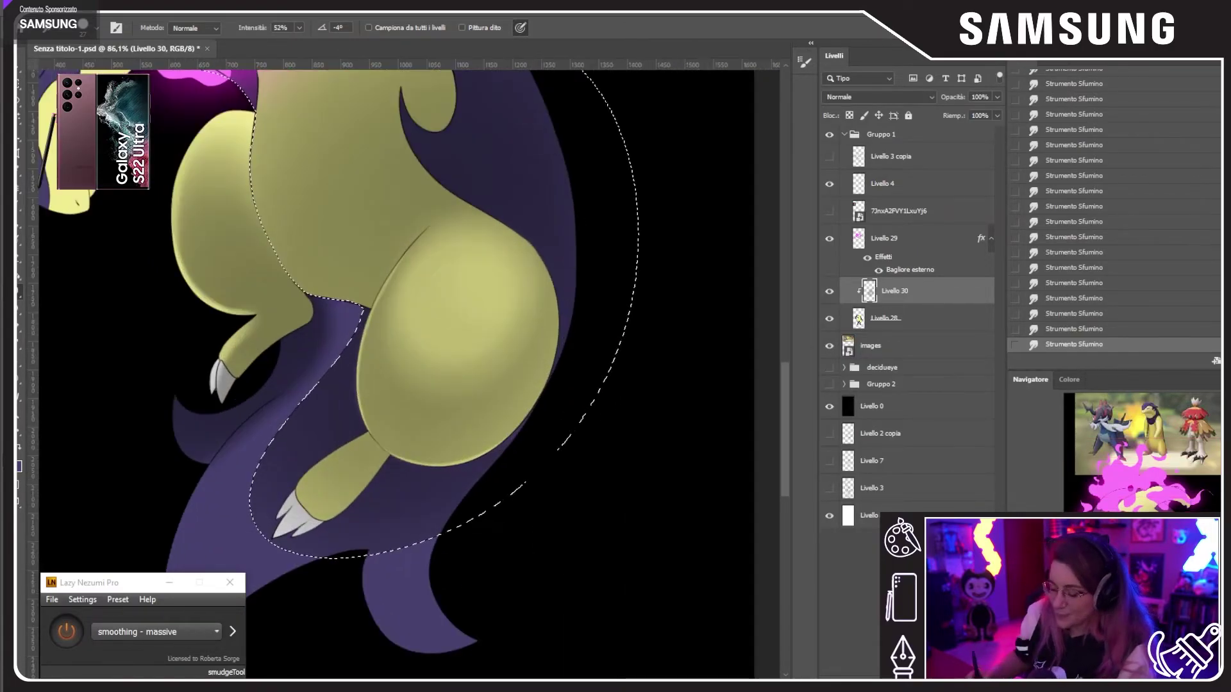
left_click(20, 118)
left_click(891, 348)
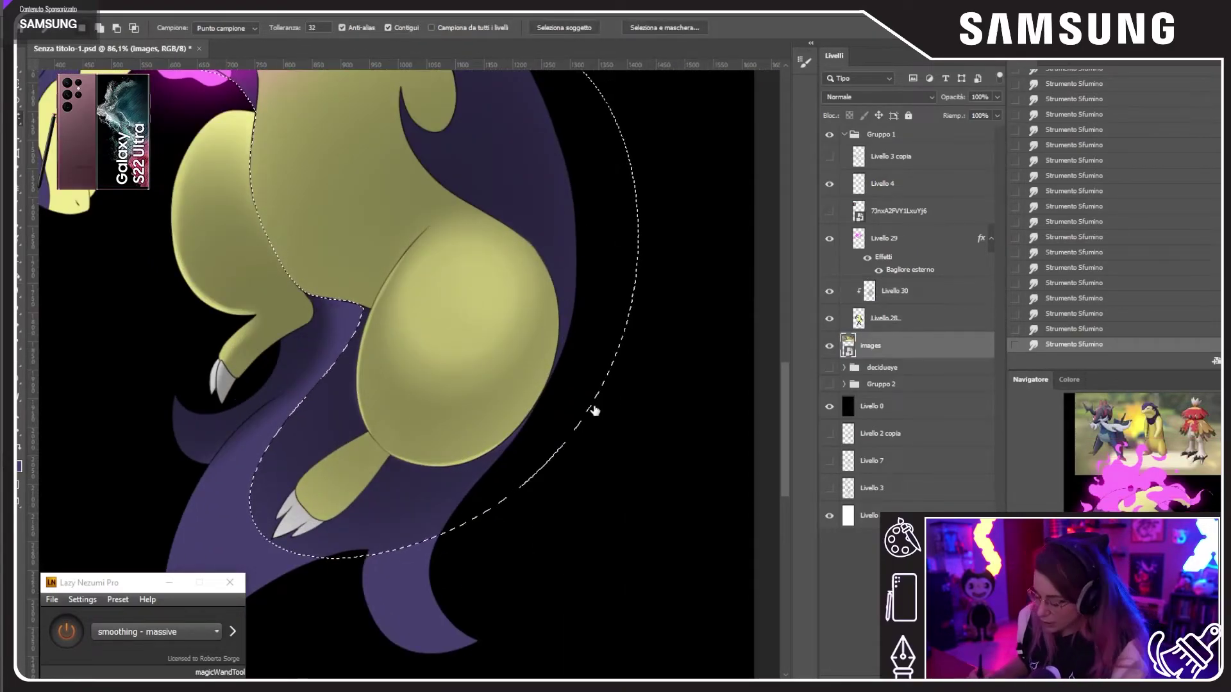
left_click(397, 563, "ctrl")
left_click(399, 563)
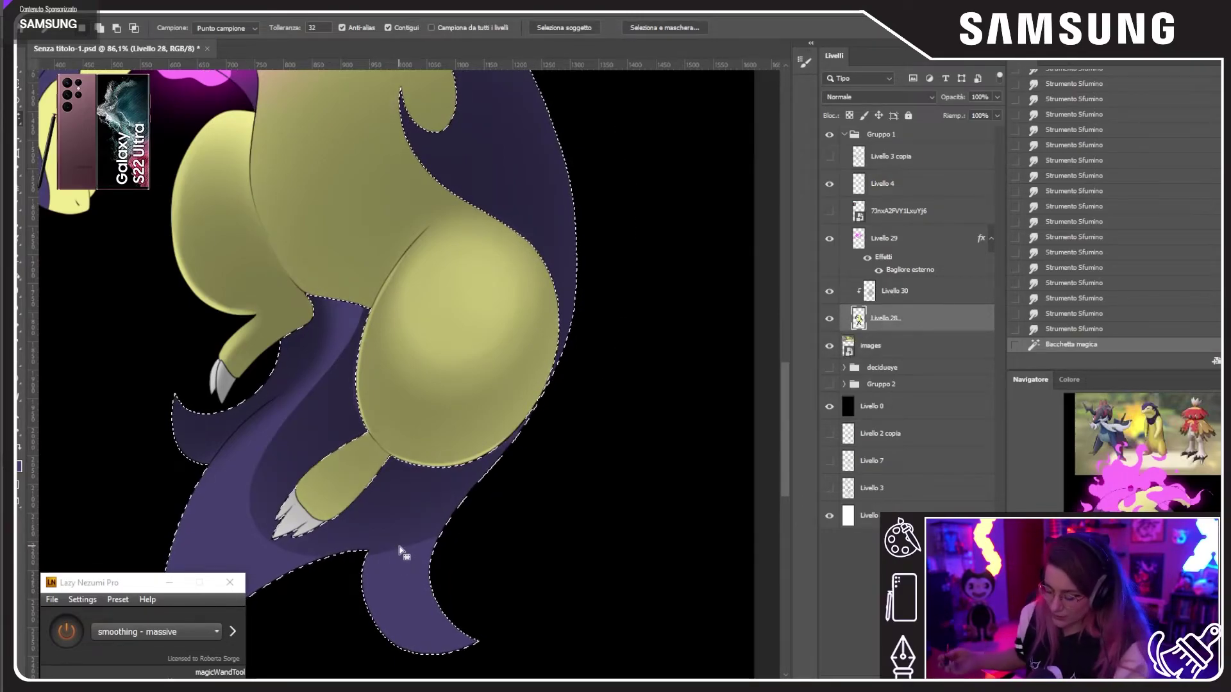
scroll(593, 412, "up", 3)
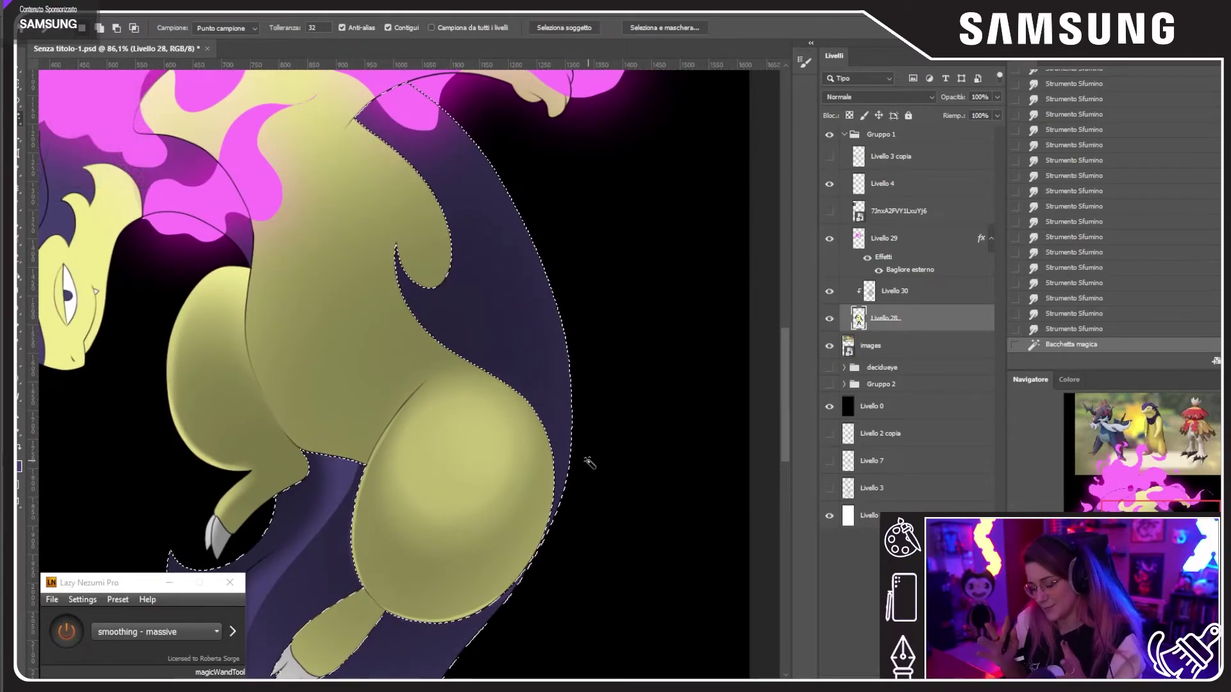
Step: Activate Livello 30, undo a trial deletion of its shading inside the purple selection, and switch to the Lasso
left_click(916, 291)
key("Delete")
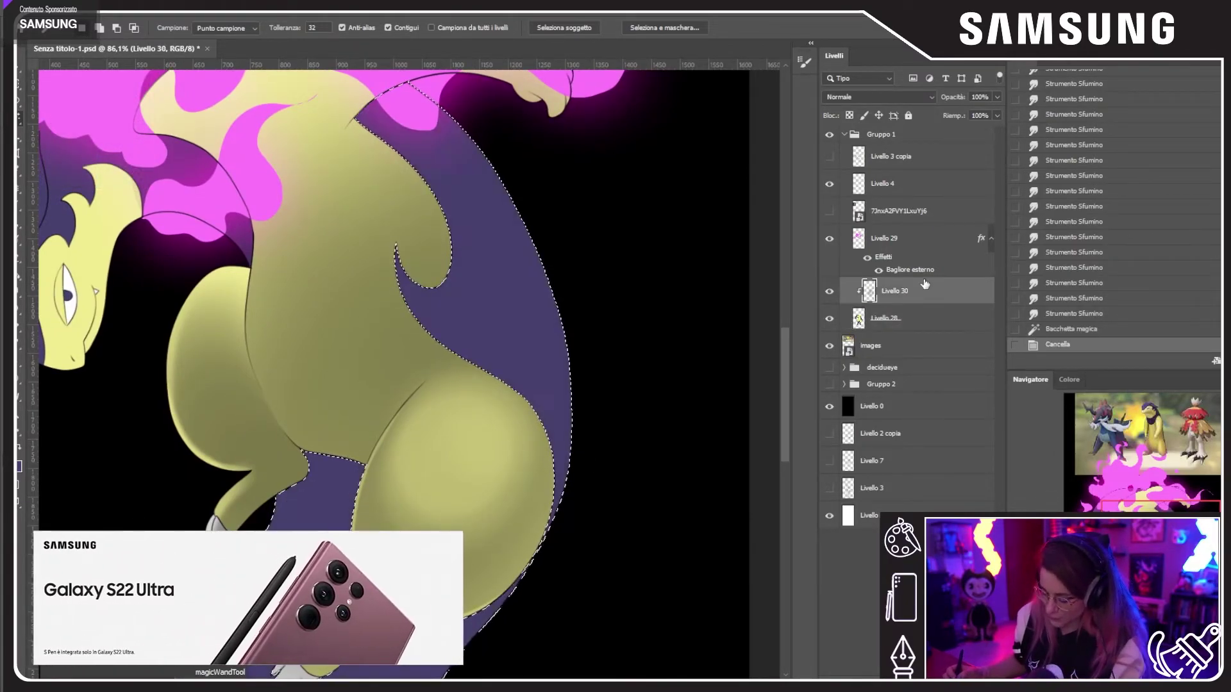
key("ctrl+z")
key("l")
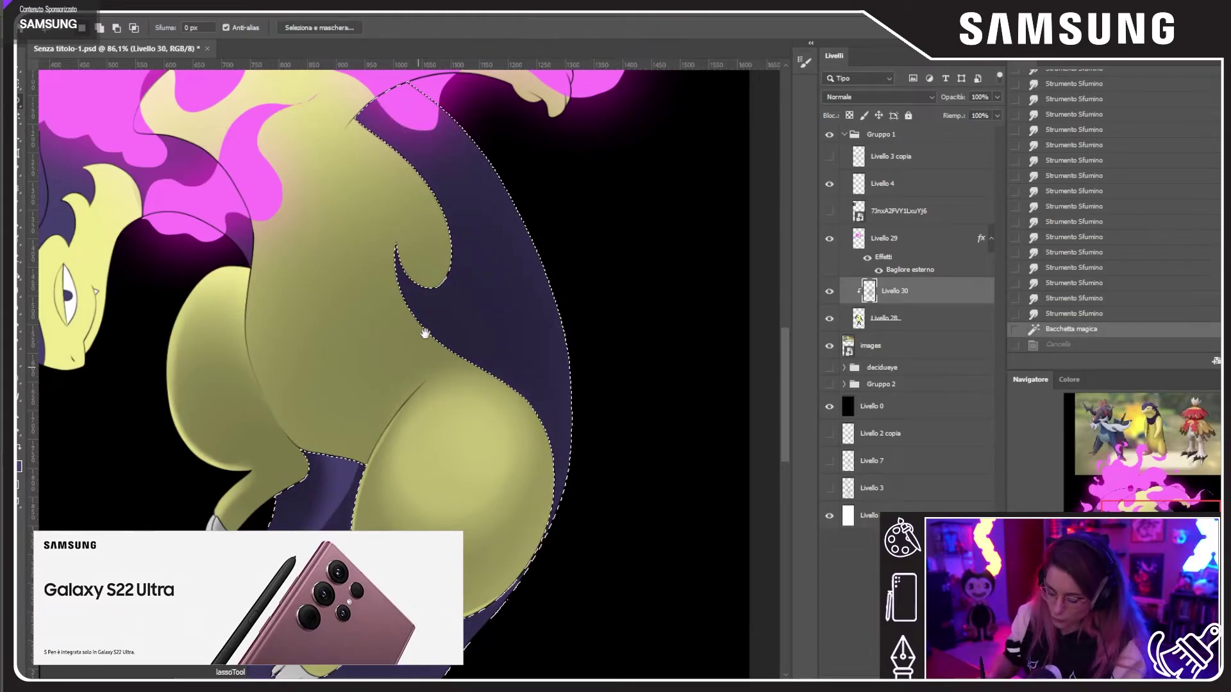
left_click_drag(425, 334, 431, 271)
key("ctrl+b")
left_click_drag(500, 341, 500, 464)
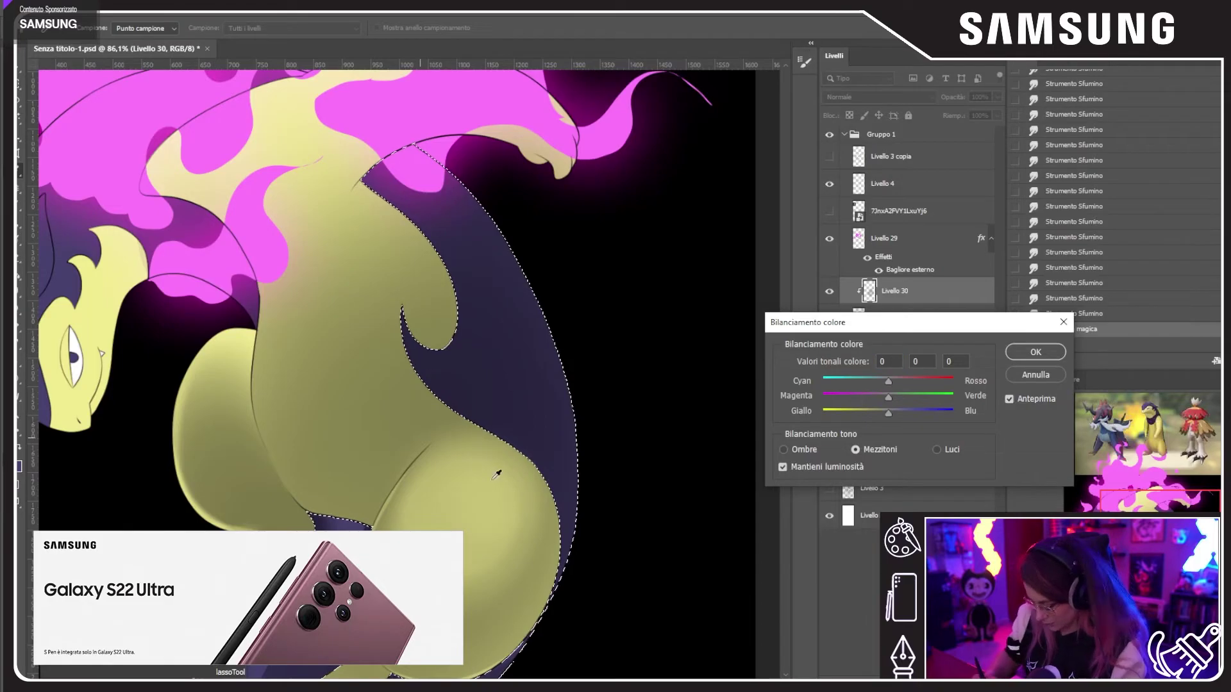
left_click(1035, 375)
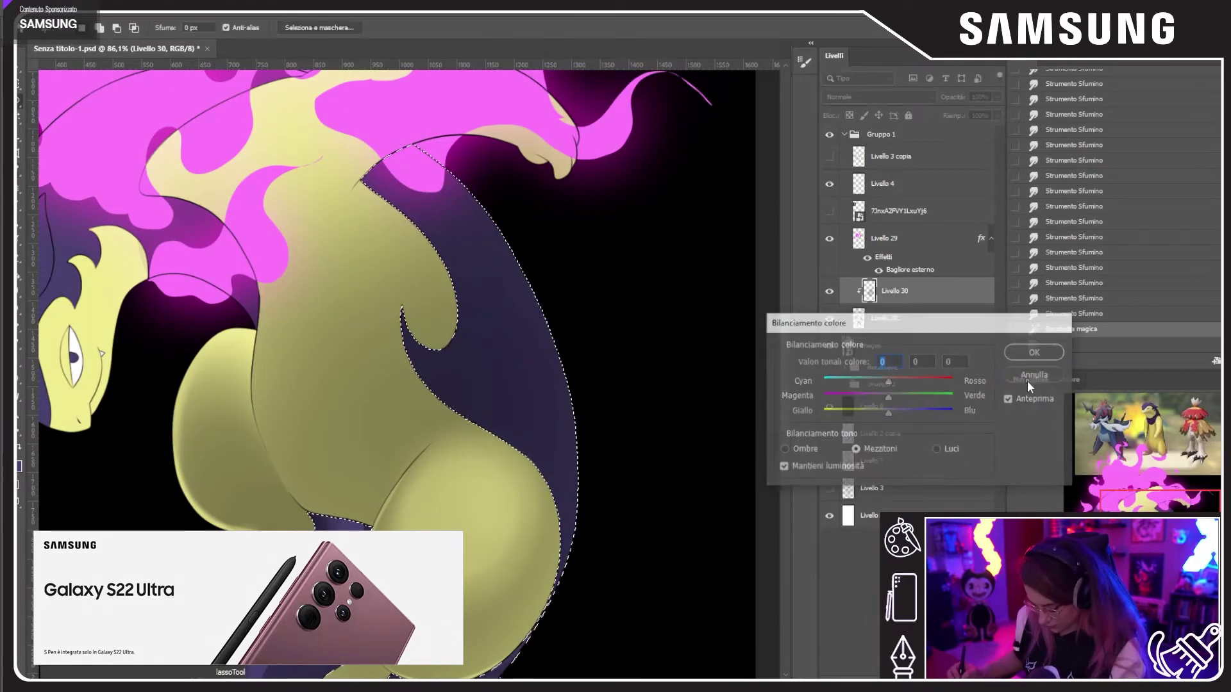
Step: Subtract the purple back from the selection with the Lasso and delete Livello 30's shading on the tail
mouse_move(502, 549)
left_mouse_down()
mouse_move(549, 170)
mouse_move(489, 521)
mouse_move(512, 580)
left_mouse_up()
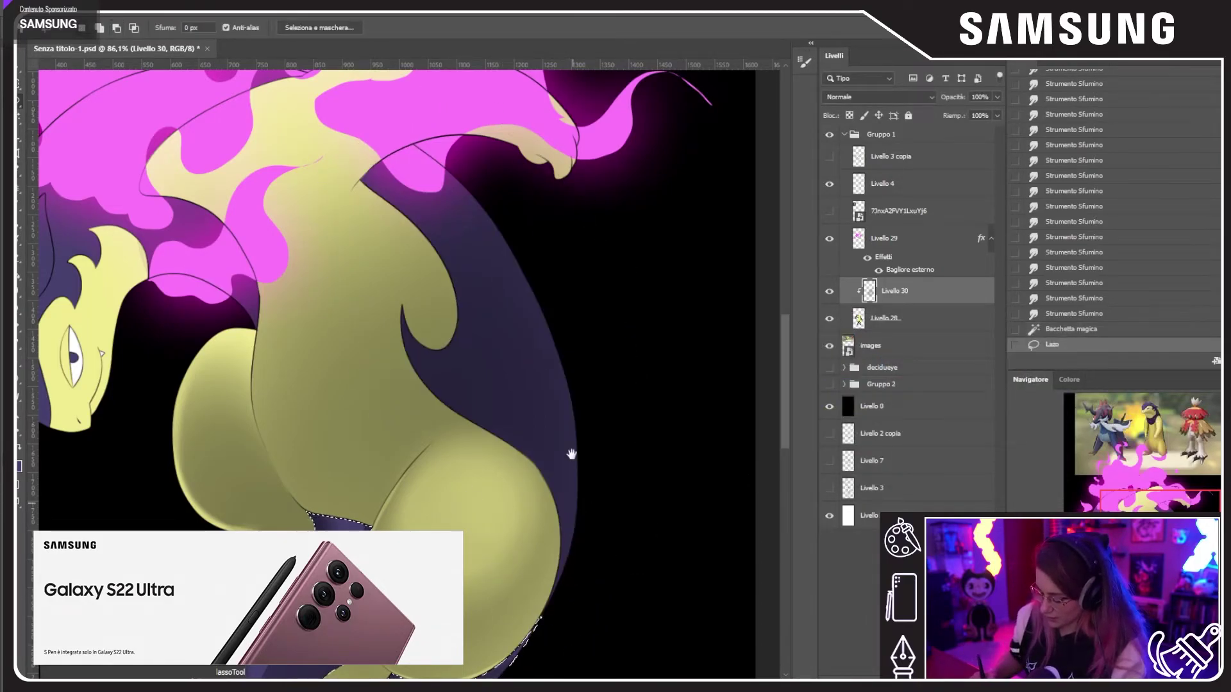
left_click_drag(571, 454, 619, 194)
key("i")
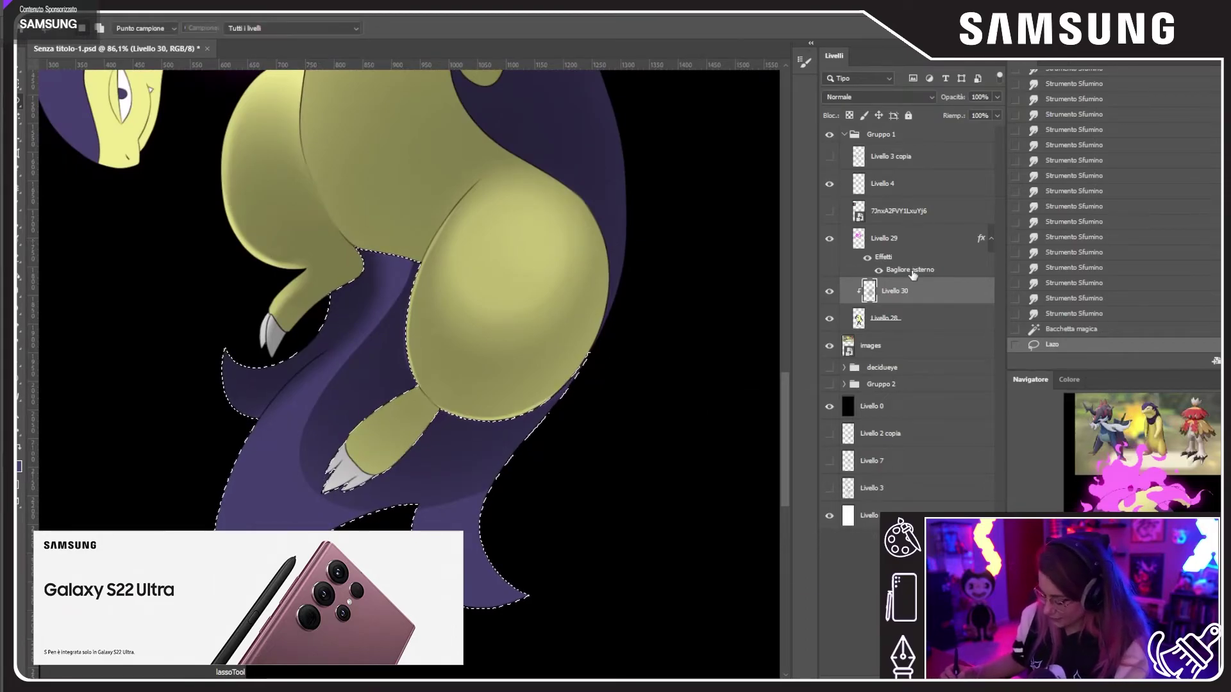
left_click(996, 443)
key("Delete")
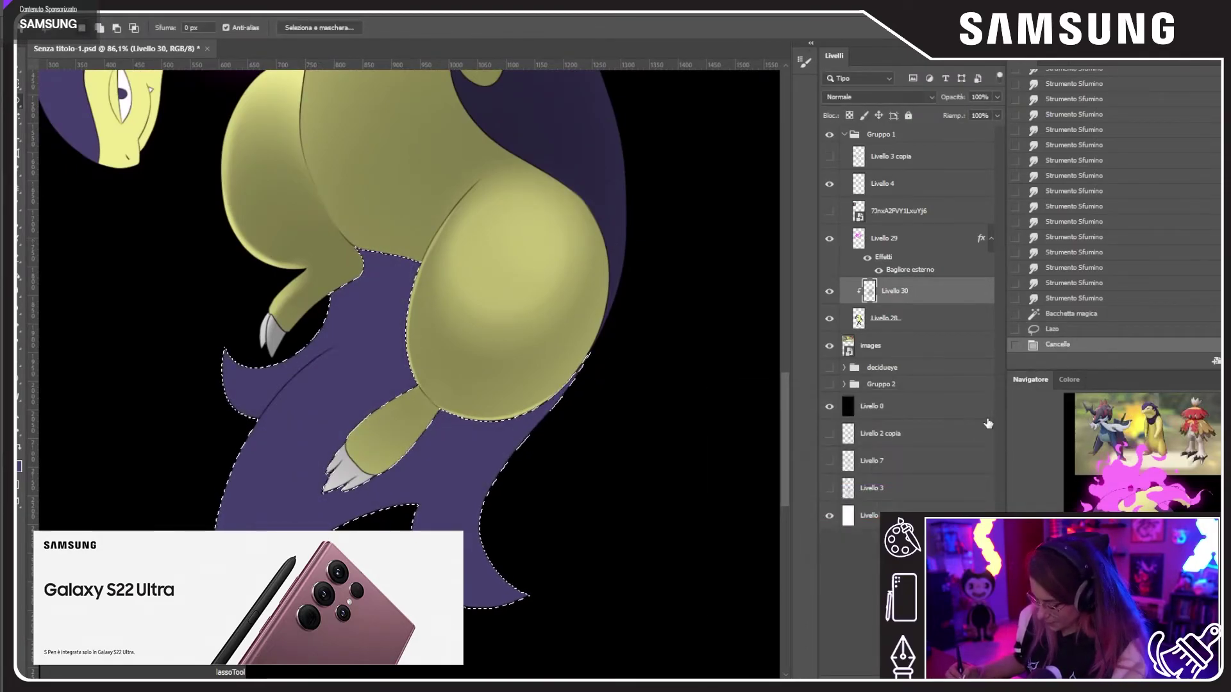
Step: Switch to the Brush and try broad soft shadow strokes across the selected tail, undoing each one
left_click(20, 205)
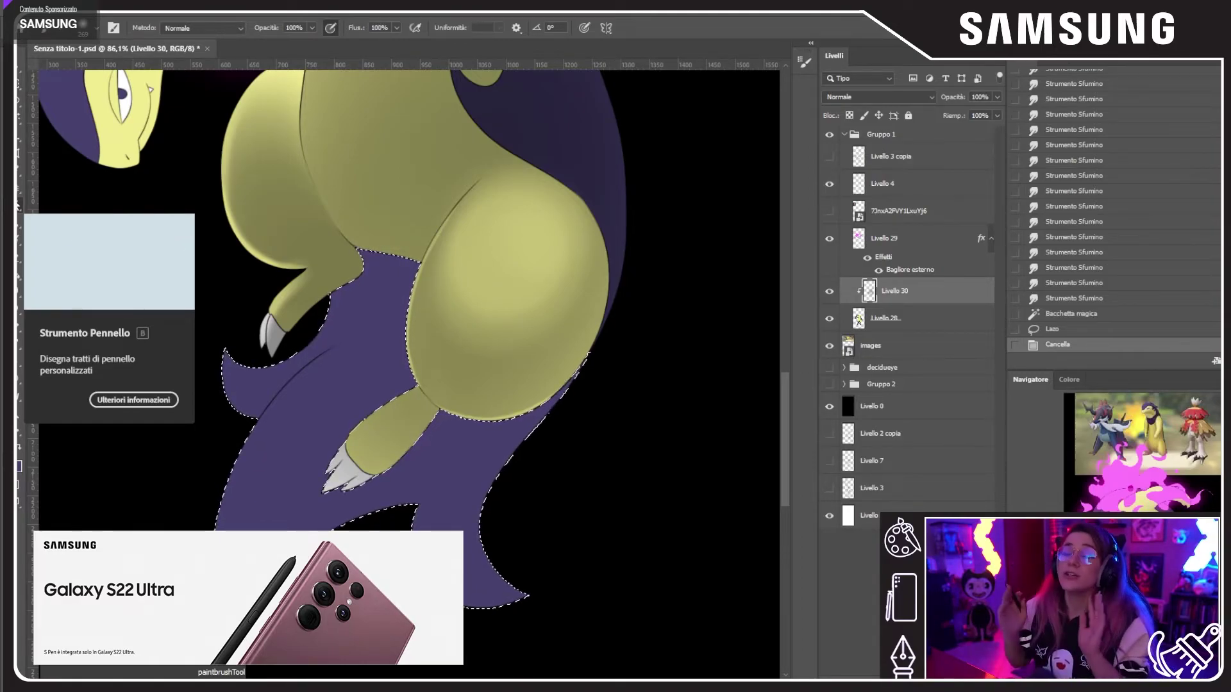
left_click_drag(356, 378, 494, 494)
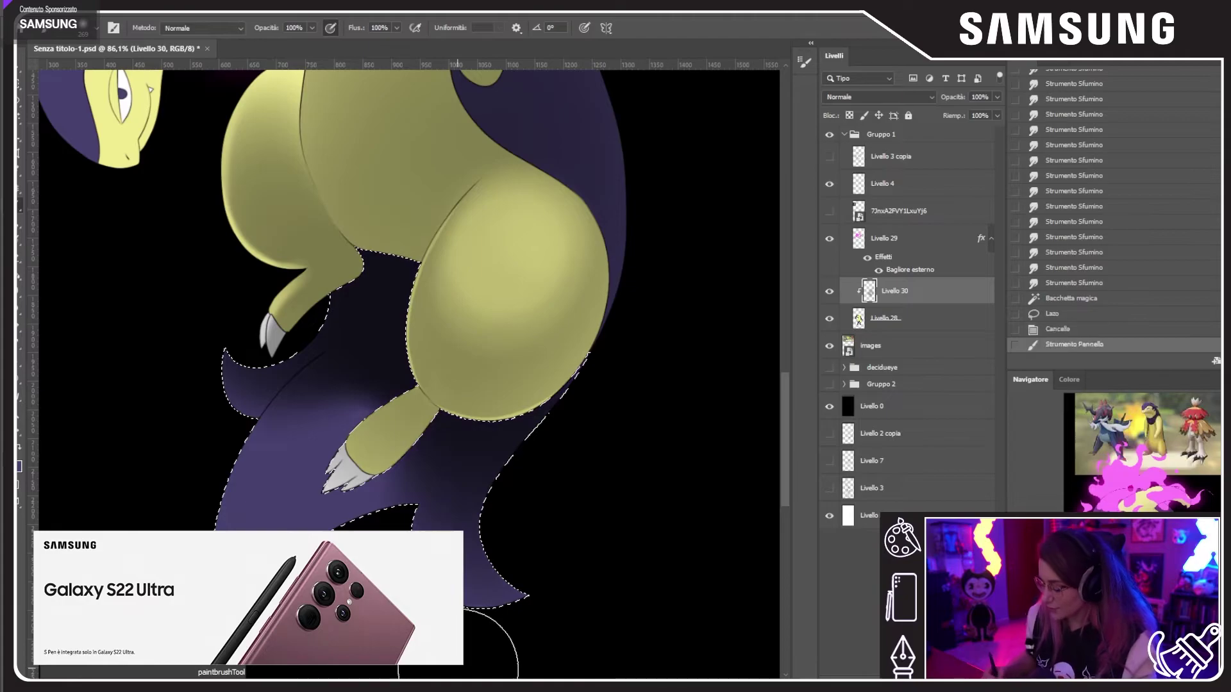
key("ctrl+z")
key("ctrl+minus")
key("ctrl+minus")
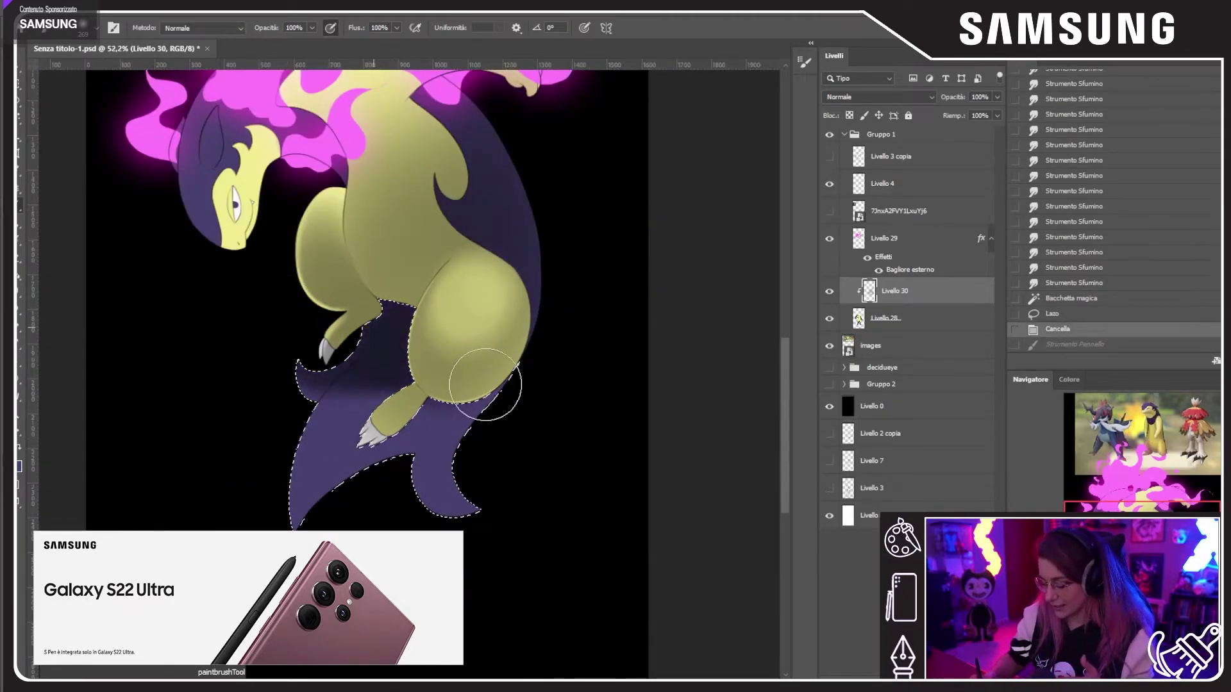
mouse_move(277, 302)
left_mouse_down()
mouse_move(422, 329)
mouse_move(475, 421)
mouse_move(424, 464)
mouse_move(336, 506)
left_mouse_up()
key("ctrl+z")
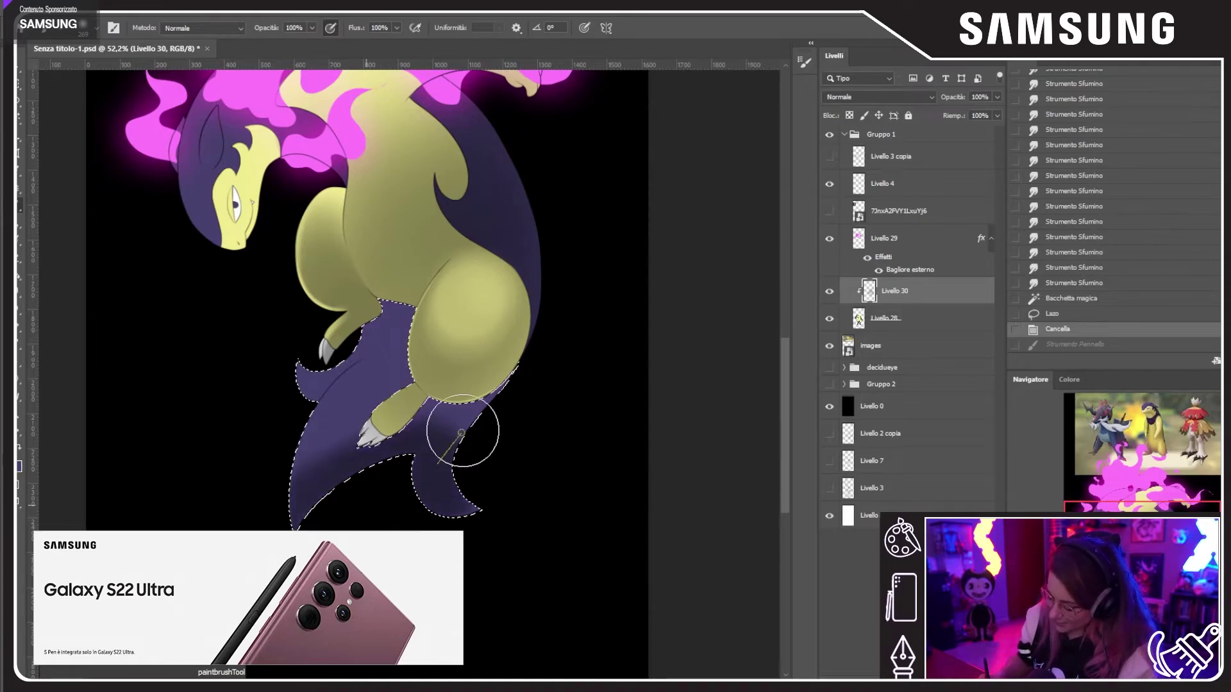
Step: Try shading the tail's root, edges and tips with broad soft strokes around a lighter centre, and undo them
mouse_move(333, 302)
left_mouse_down()
mouse_move(252, 460)
mouse_move(356, 486)
left_mouse_up()
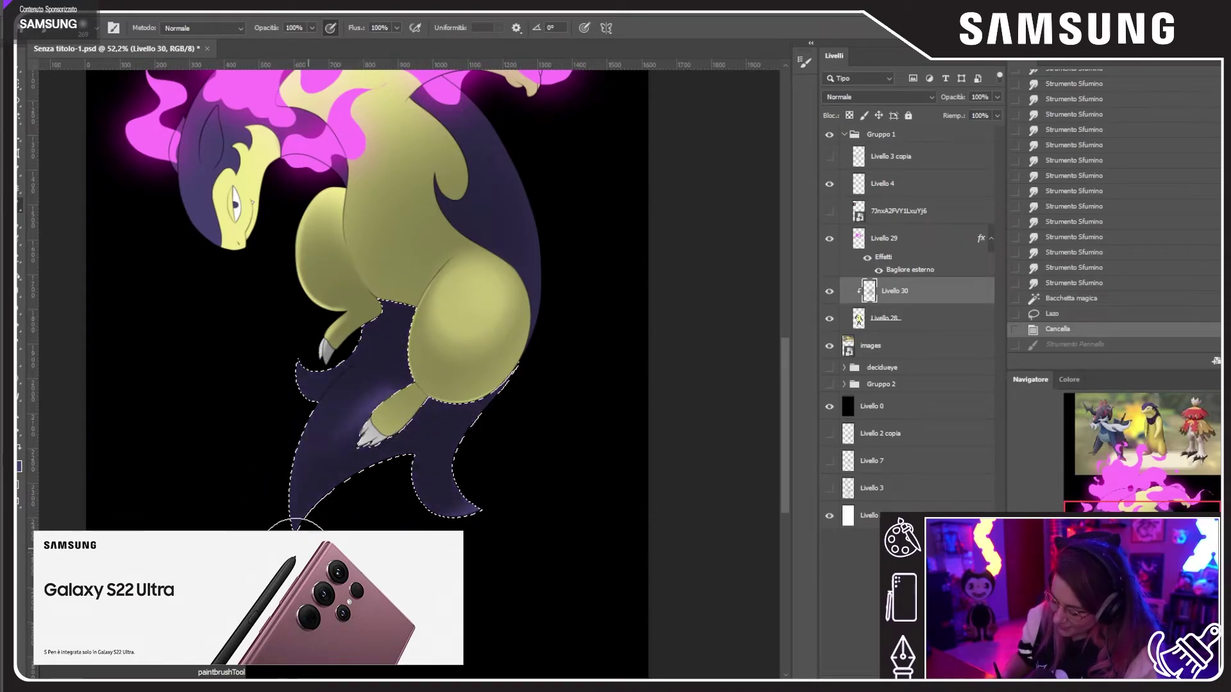
mouse_move(383, 384)
left_mouse_down()
mouse_move(234, 485)
mouse_move(327, 341)
mouse_move(441, 328)
left_mouse_up()
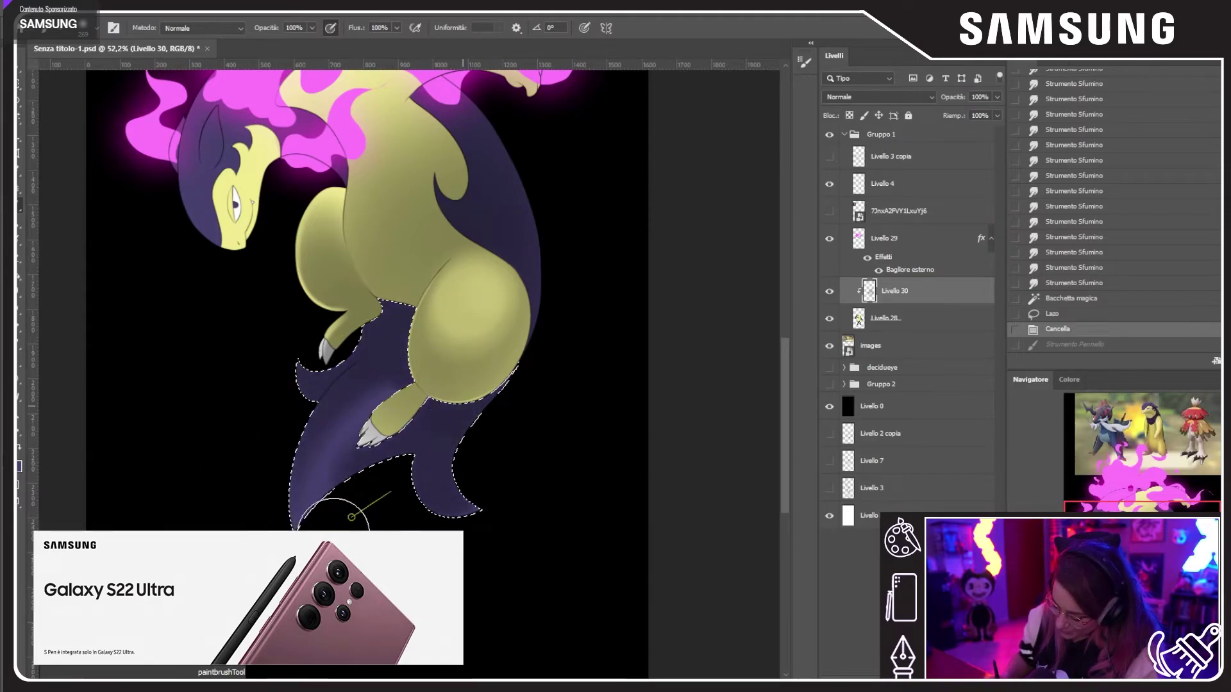
left_click_drag(282, 371, 284, 337)
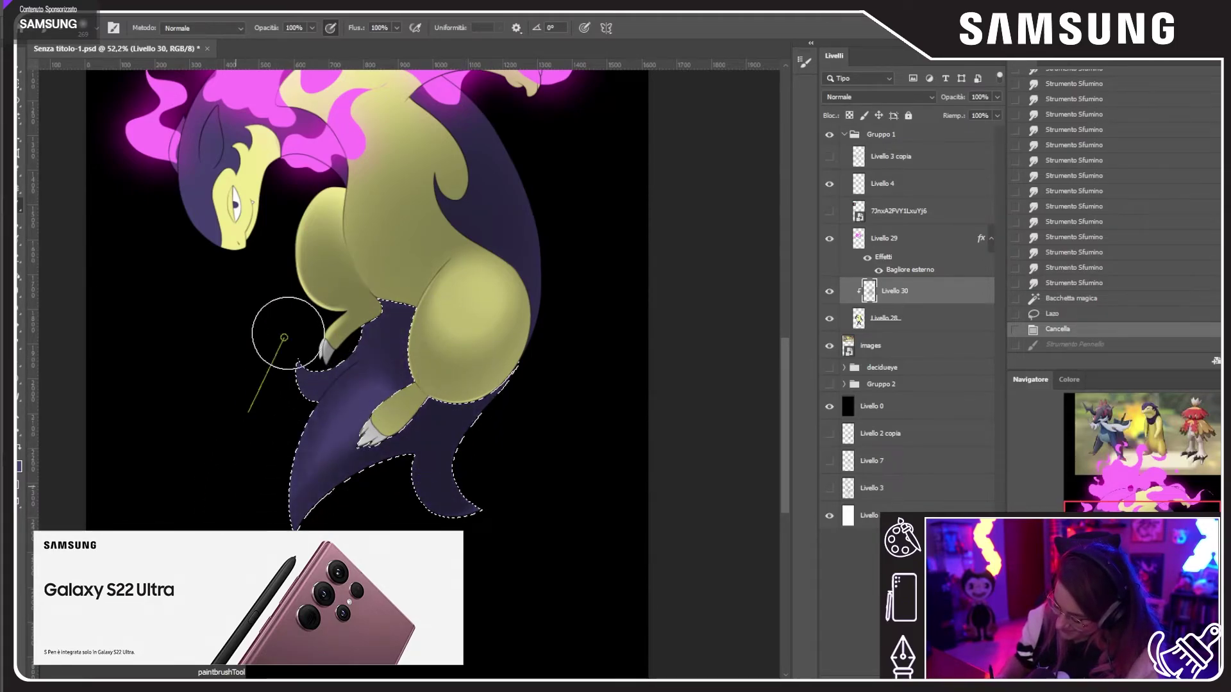
left_click_drag(387, 497, 341, 564)
mouse_move(428, 485)
left_mouse_down()
mouse_move(361, 309)
mouse_move(237, 422)
left_mouse_up()
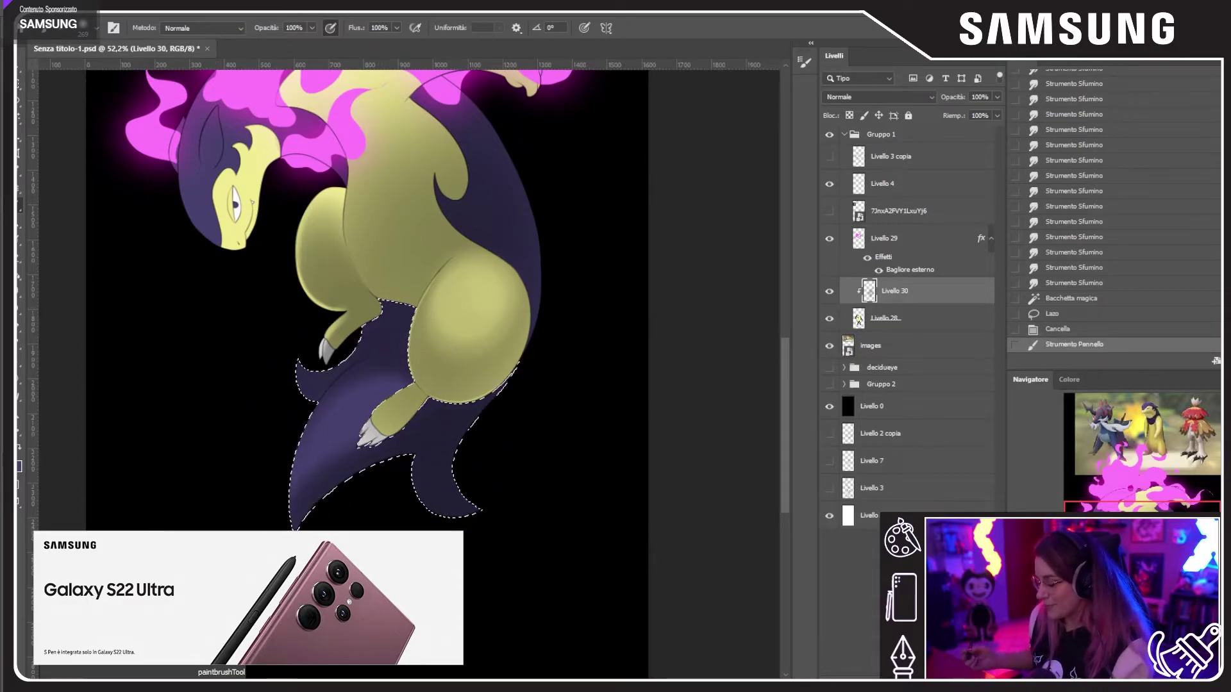
key("ctrl+z")
left_click_drag(264, 376, 256, 391)
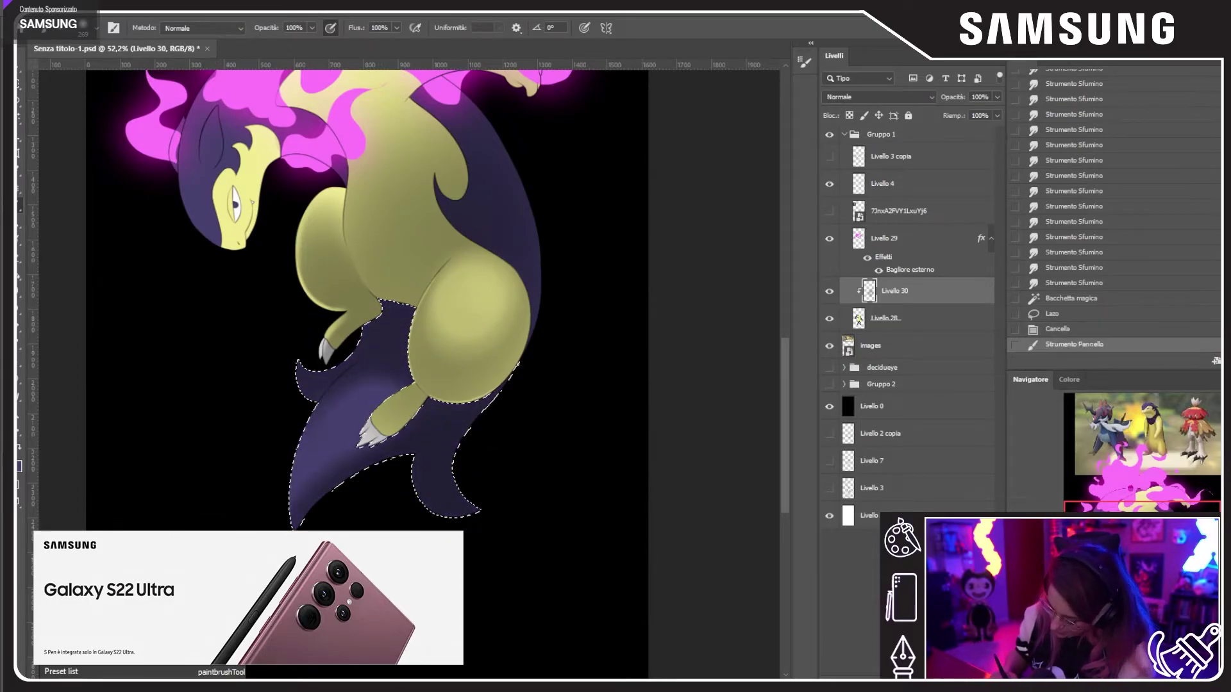
key("ctrl+z")
Step: Paint soft shadows on the tail's root beneath the belly and along its lower fins, and switch to the Eraser
mouse_move(428, 500)
left_mouse_down()
mouse_move(488, 371)
mouse_move(357, 299)
mouse_move(248, 424)
left_mouse_up()
key("ctrl+shift+z")
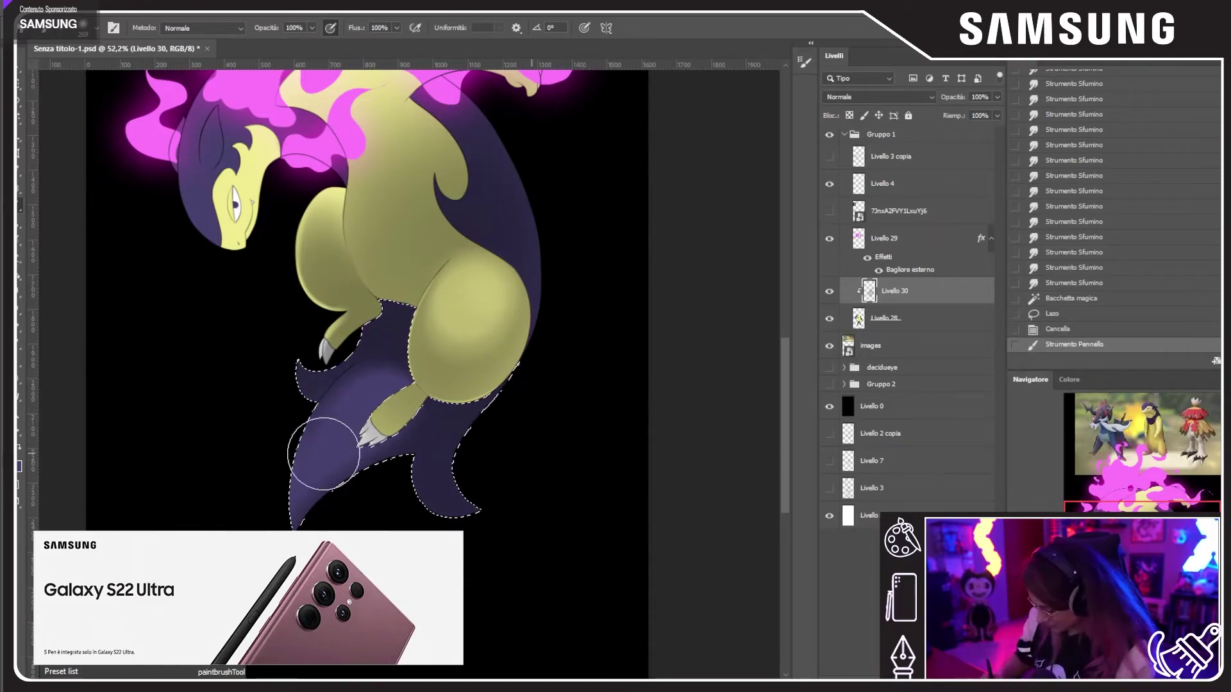
left_click_drag(475, 382, 570, 612)
key("ctrl+z")
mouse_move(193, 424)
left_mouse_down()
mouse_move(406, 352)
mouse_move(547, 612)
mouse_move(406, 340)
left_mouse_up()
key("ctrl+z")
key("ctrl+shift+z")
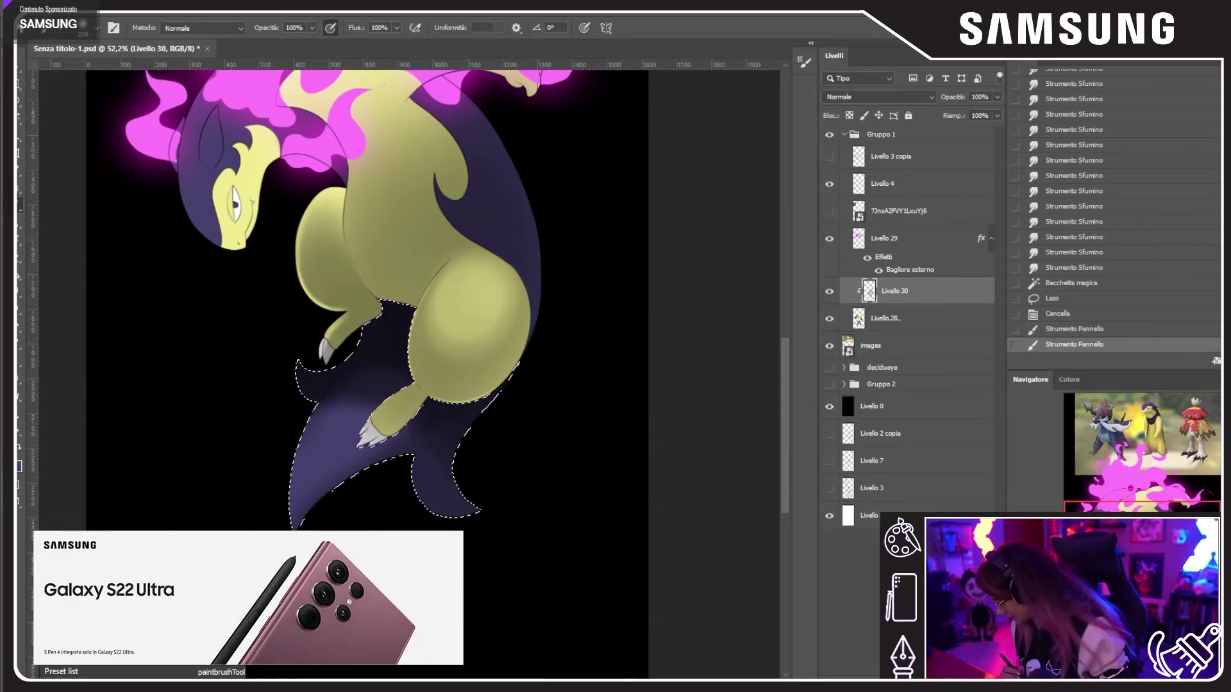
key("e")
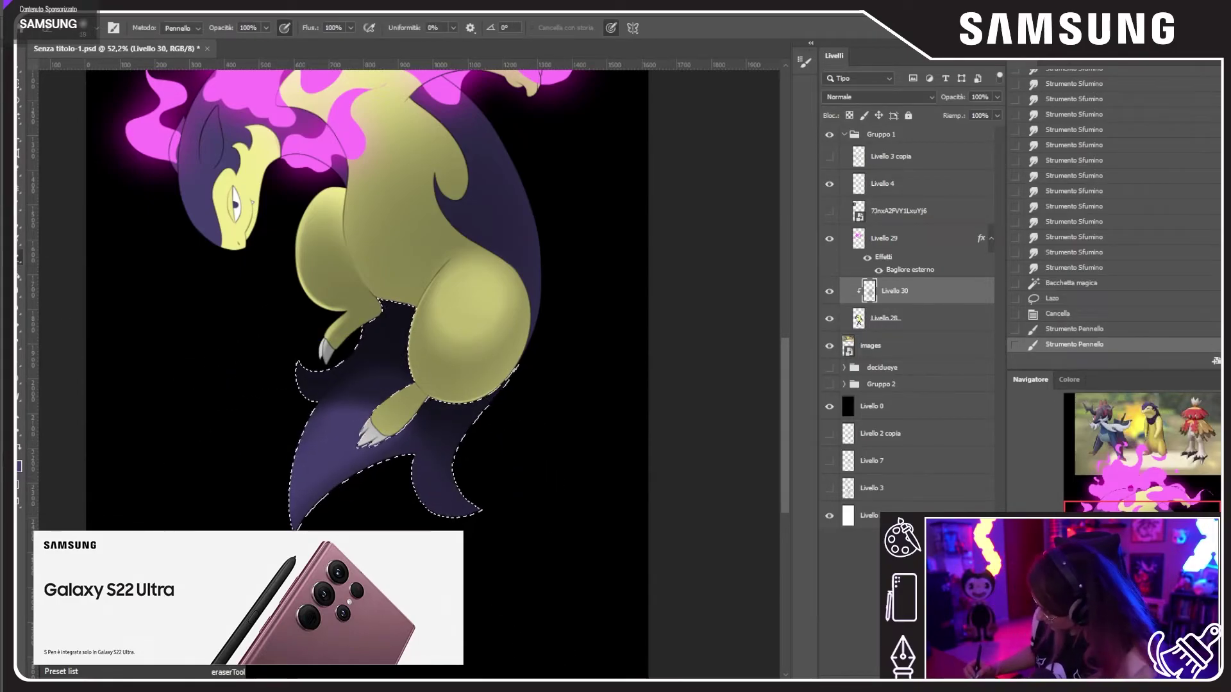
Step: Erase soft rim light along the upper edge of the tail's small curled fin with a 94 px, 9% hardness Eraser
scroll(408, 377, "up", 5)
scroll(410, 378, "down", 2)
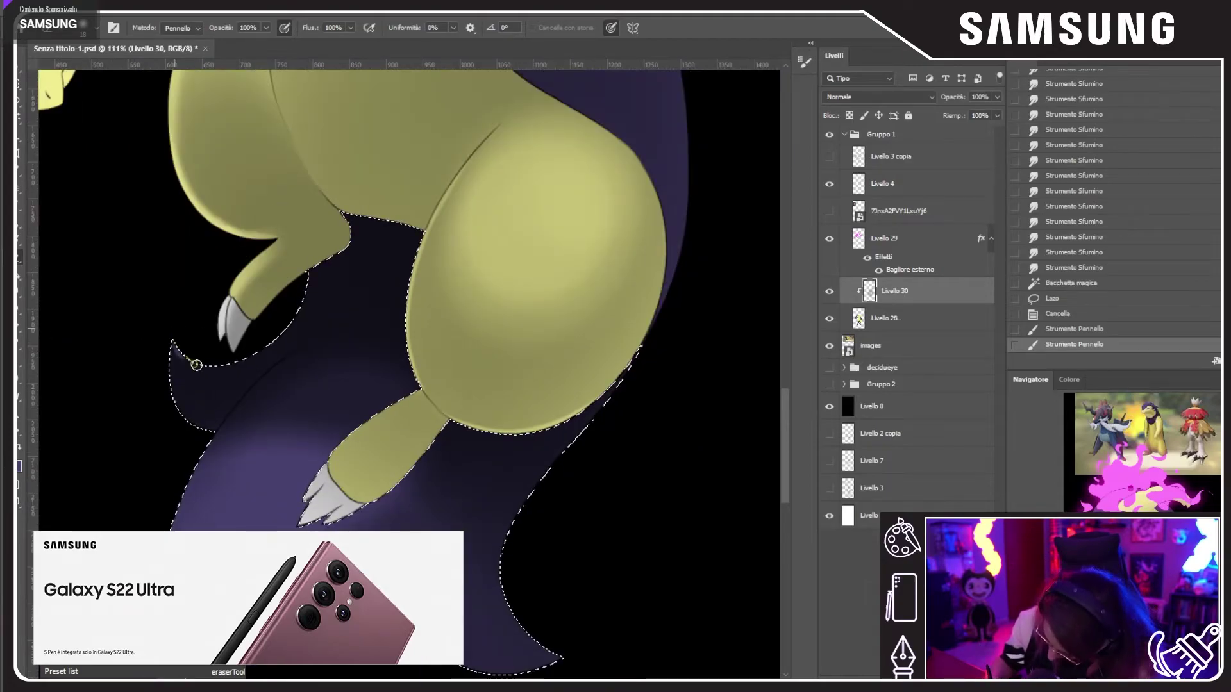
left_click_drag(304, 309, 308, 272)
key("ctrl+z")
right_click(402, 252)
left_click(512, 289)
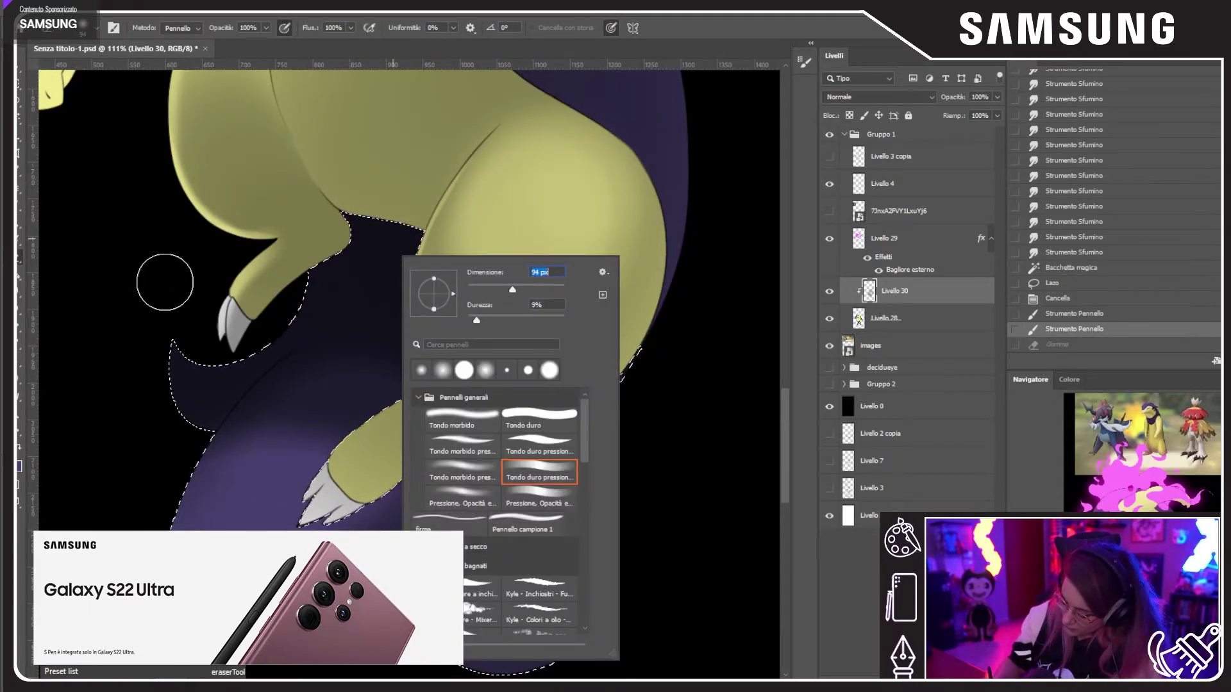
left_click_drag(182, 321, 224, 333)
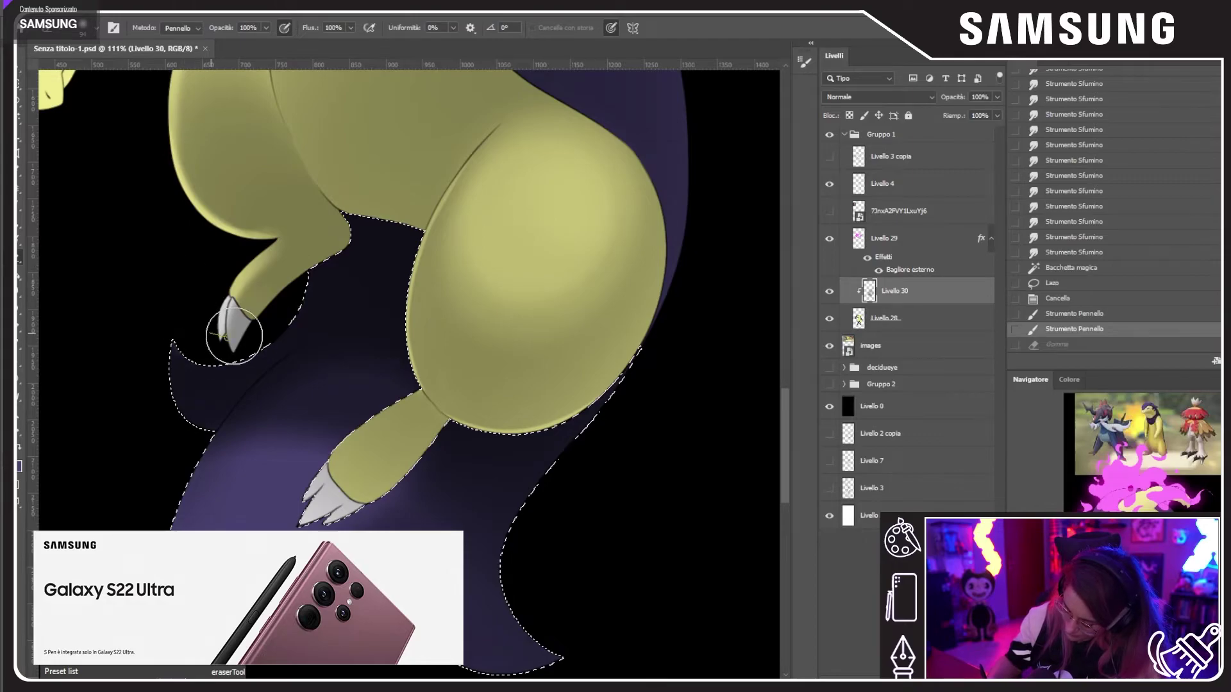
left_click_drag(286, 215, 186, 233)
mouse_move(119, 393)
left_mouse_down()
mouse_move(143, 291)
mouse_move(126, 406)
mouse_move(141, 332)
mouse_move(135, 399)
mouse_move(130, 362)
left_mouse_up()
left_click(130, 362)
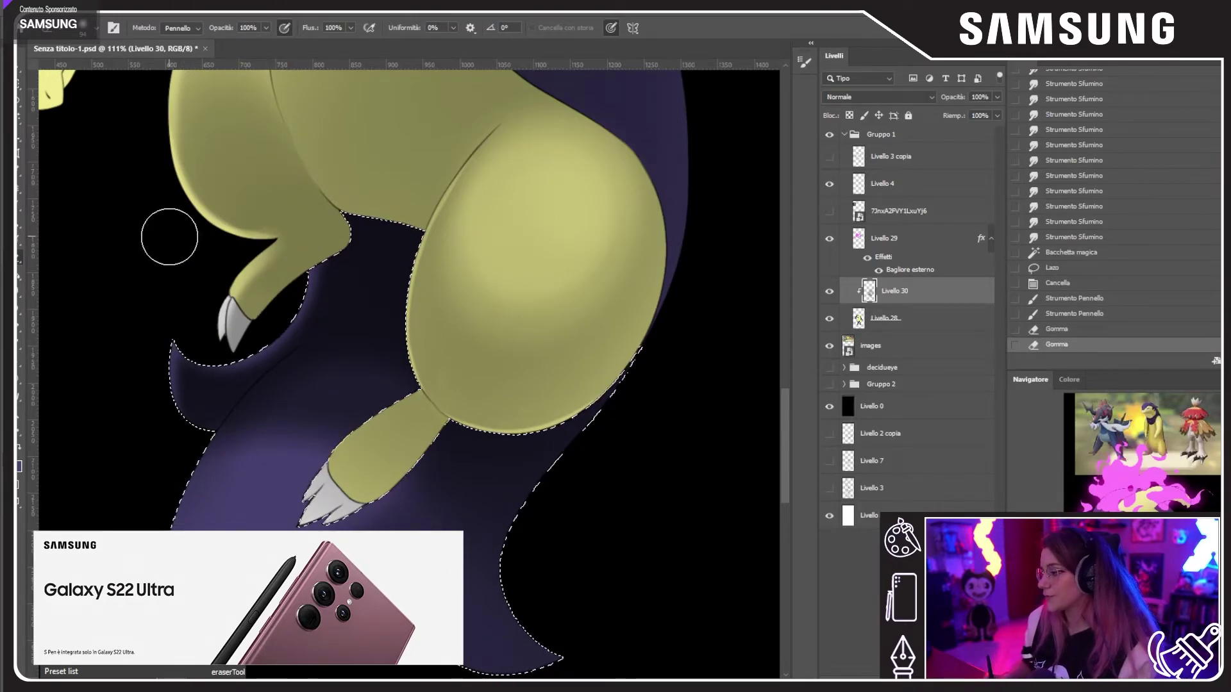
Step: Erase a thin rim light along the outer edge of the tail's large fin with a 22 px, 77% hardness Eraser
right_click(439, 417)
left_click(517, 322)
left_click(580, 353)
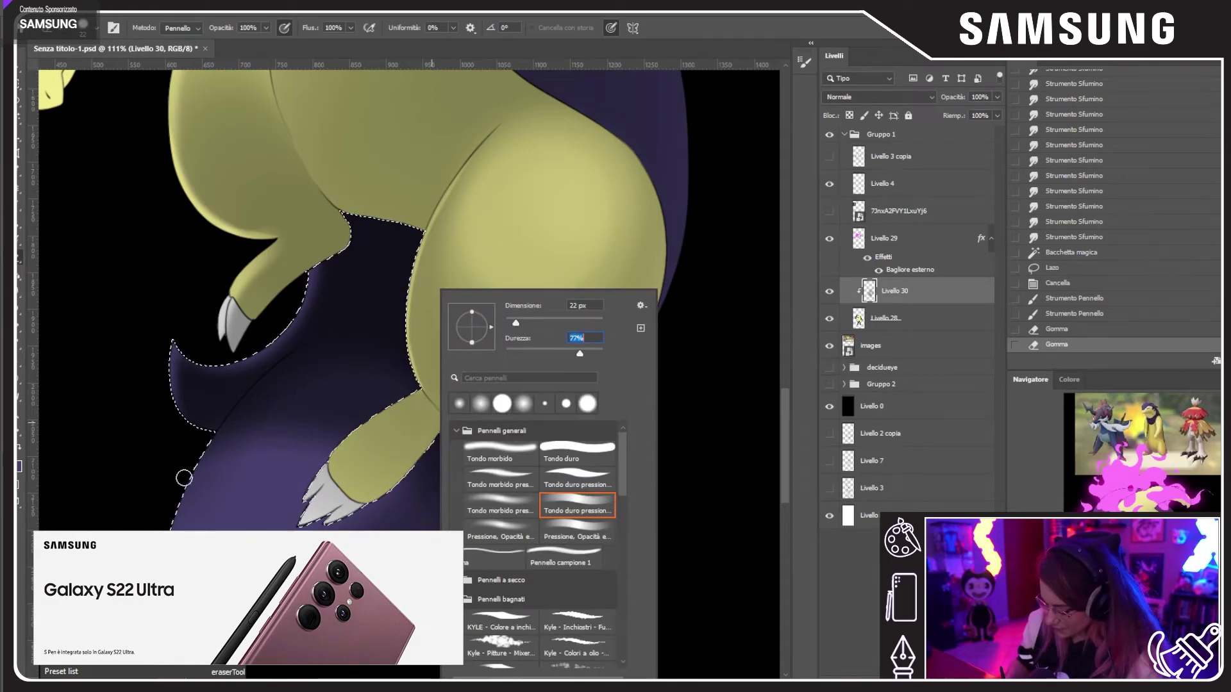
left_click(204, 449)
left_click_drag(329, 348, 175, 502)
key("ctrl+z")
mouse_move(208, 451)
left_mouse_down()
mouse_move(331, 328)
mouse_move(195, 466)
mouse_move(280, 363)
mouse_move(351, 314)
mouse_move(206, 457)
mouse_move(290, 354)
mouse_move(326, 326)
mouse_move(180, 499)
mouse_move(280, 367)
mouse_move(181, 487)
left_mouse_up()
mouse_move(180, 486)
left_mouse_down()
mouse_move(280, 363)
mouse_move(205, 472)
mouse_move(295, 350)
left_mouse_up()
key("ctrl+z")
left_click_drag(233, 425, 282, 357)
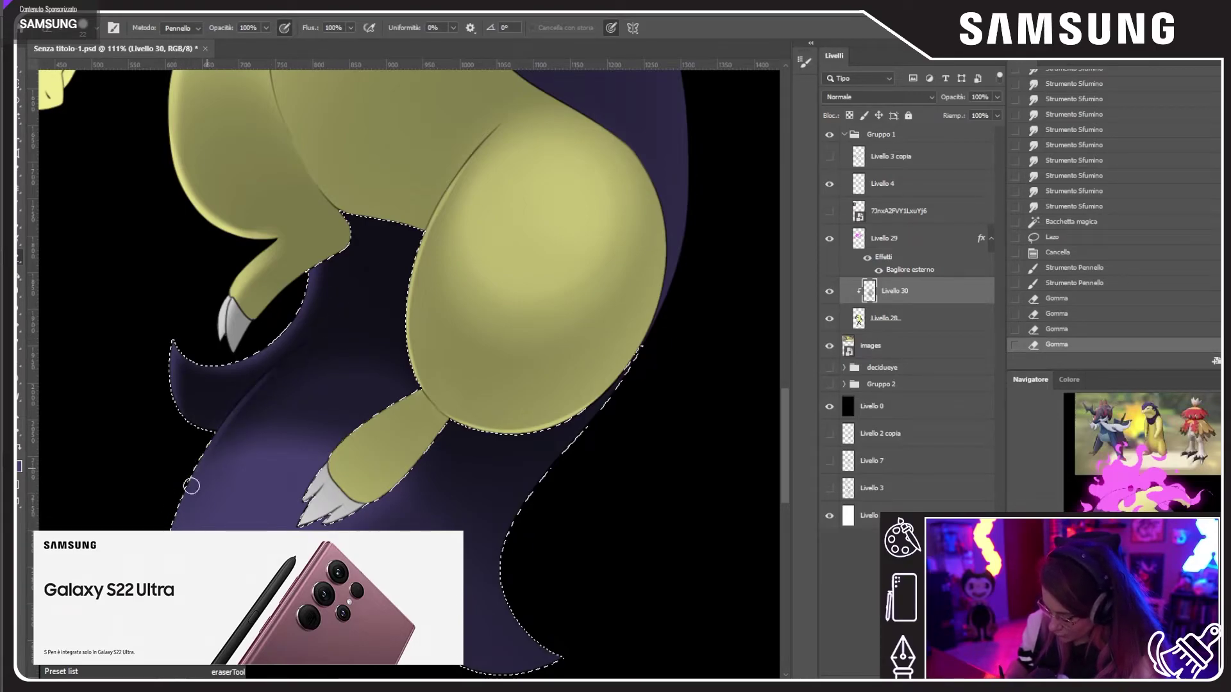
Step: Compare the large fin's rim light with and without its last stroke, and rework it with strokes reaching into the tail's root
key("ctrl+z")
key("ctrl+shift+z")
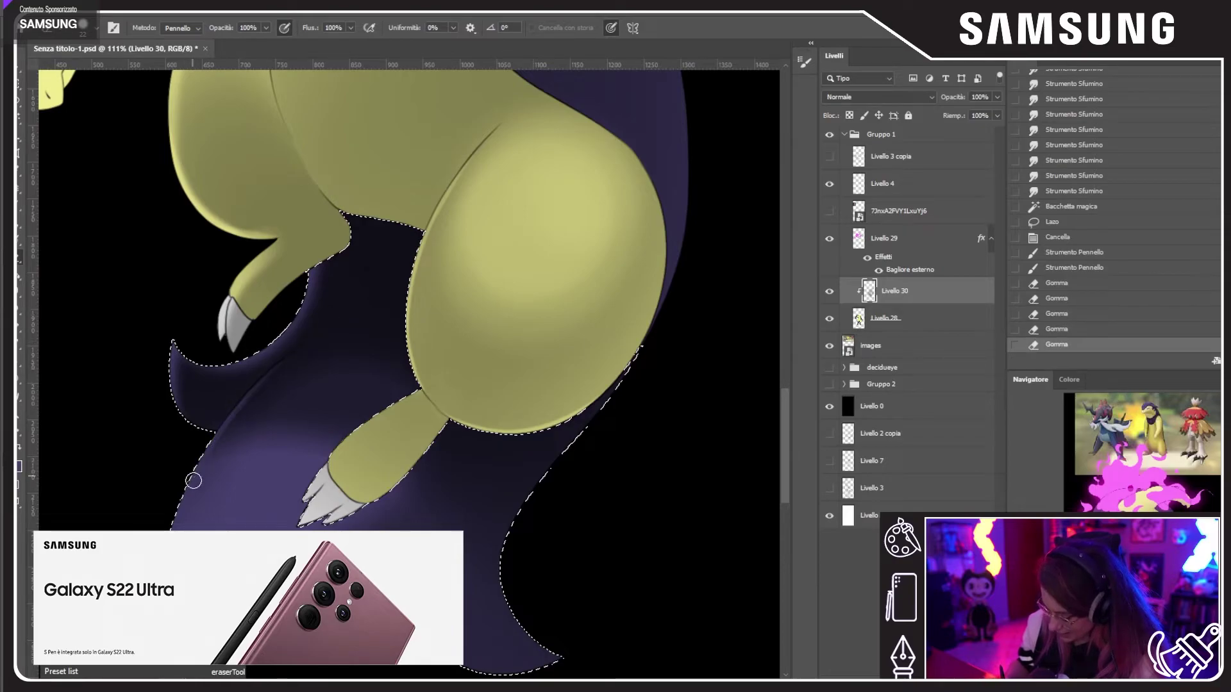
key("ctrl+z")
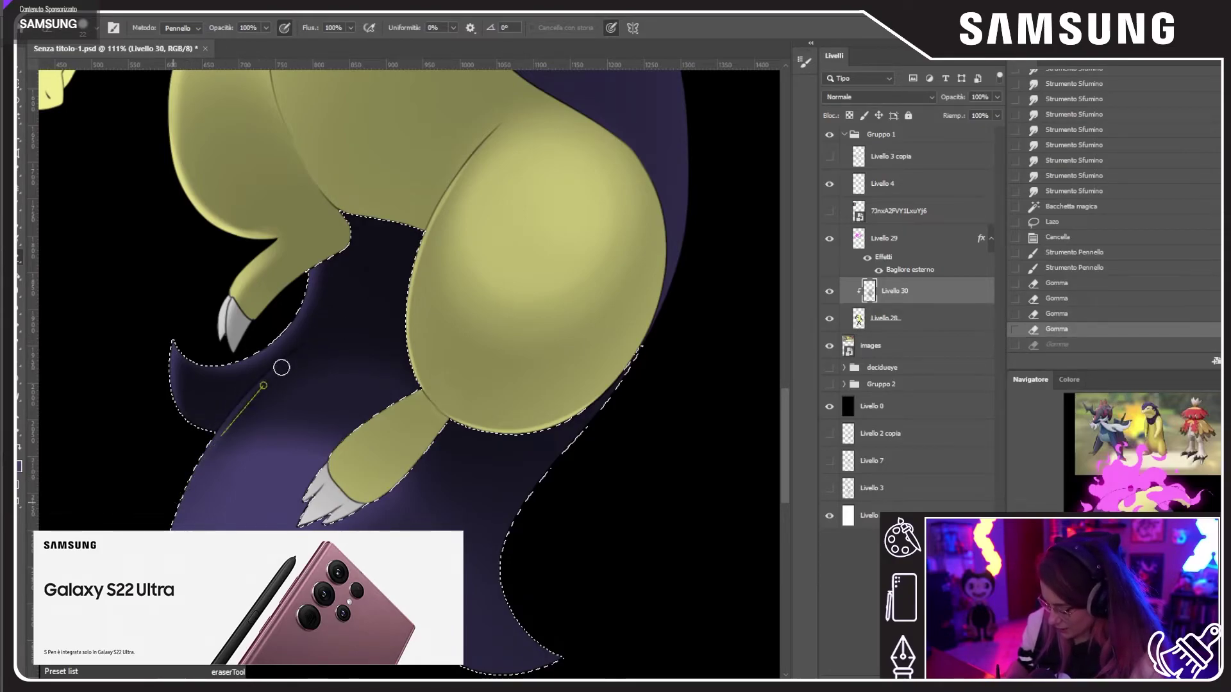
key("ctrl+shift+z")
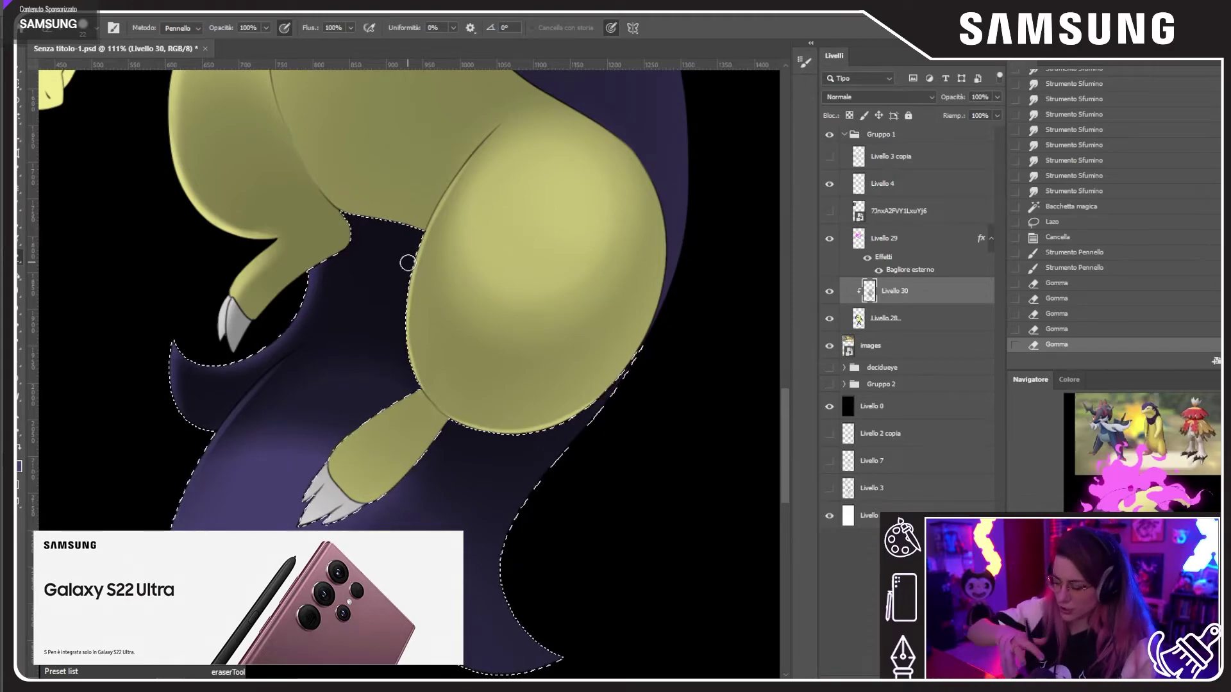
key("ctrl+z")
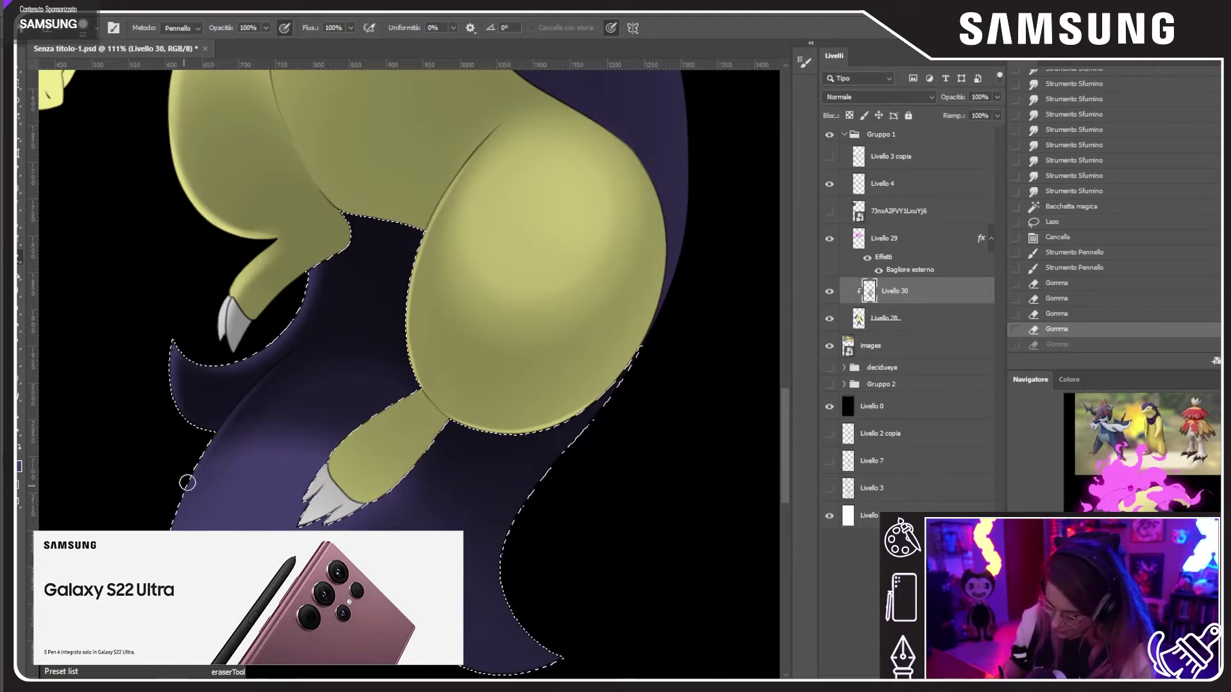
left_click_drag(286, 370, 346, 324)
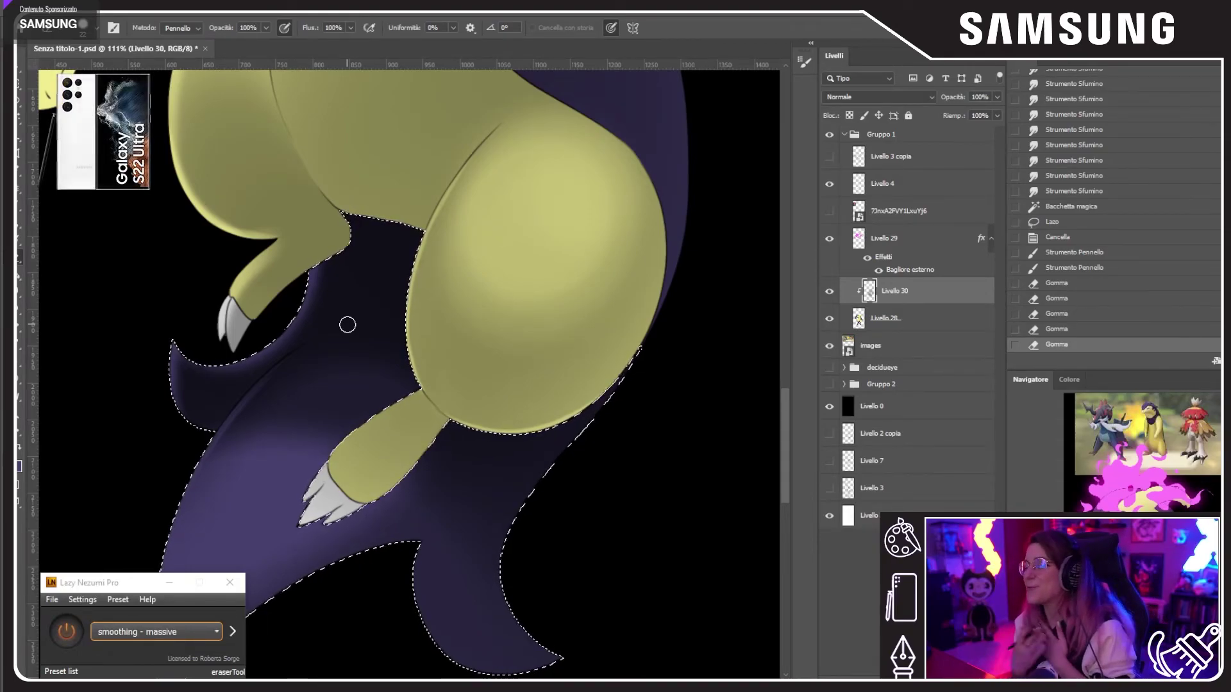
left_click_drag(195, 467, 295, 346)
key("ctrl+z")
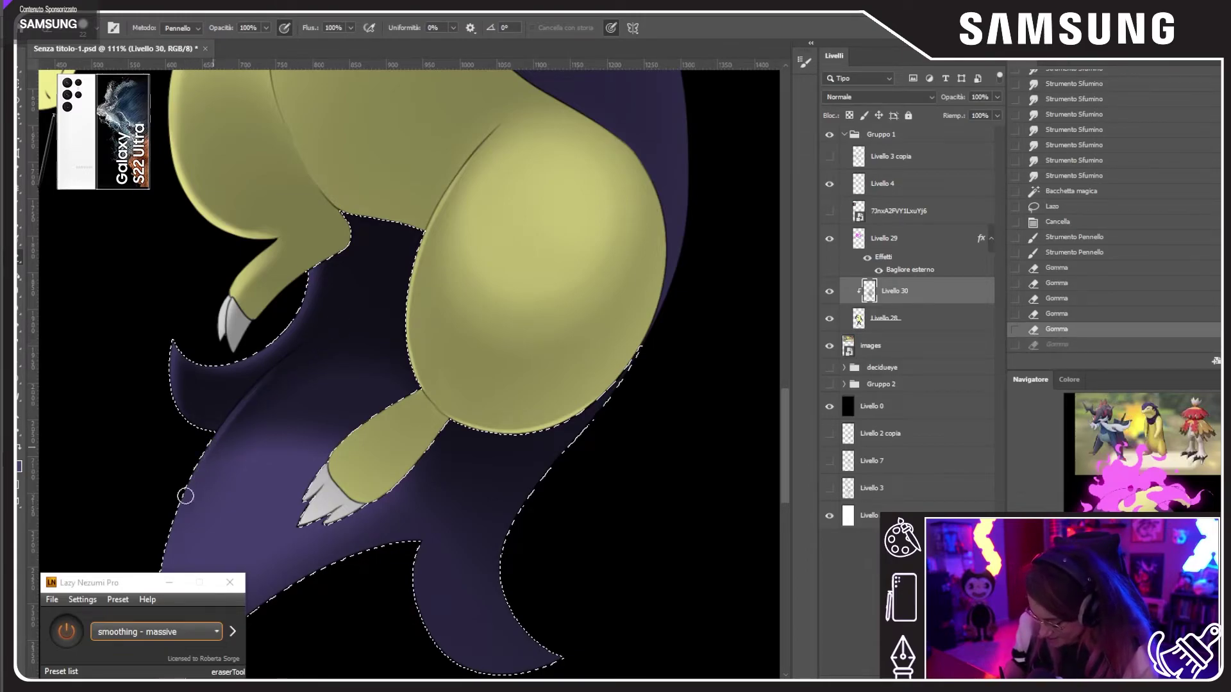
left_click_drag(186, 496, 294, 347)
left_click_drag(359, 305, 381, 264)
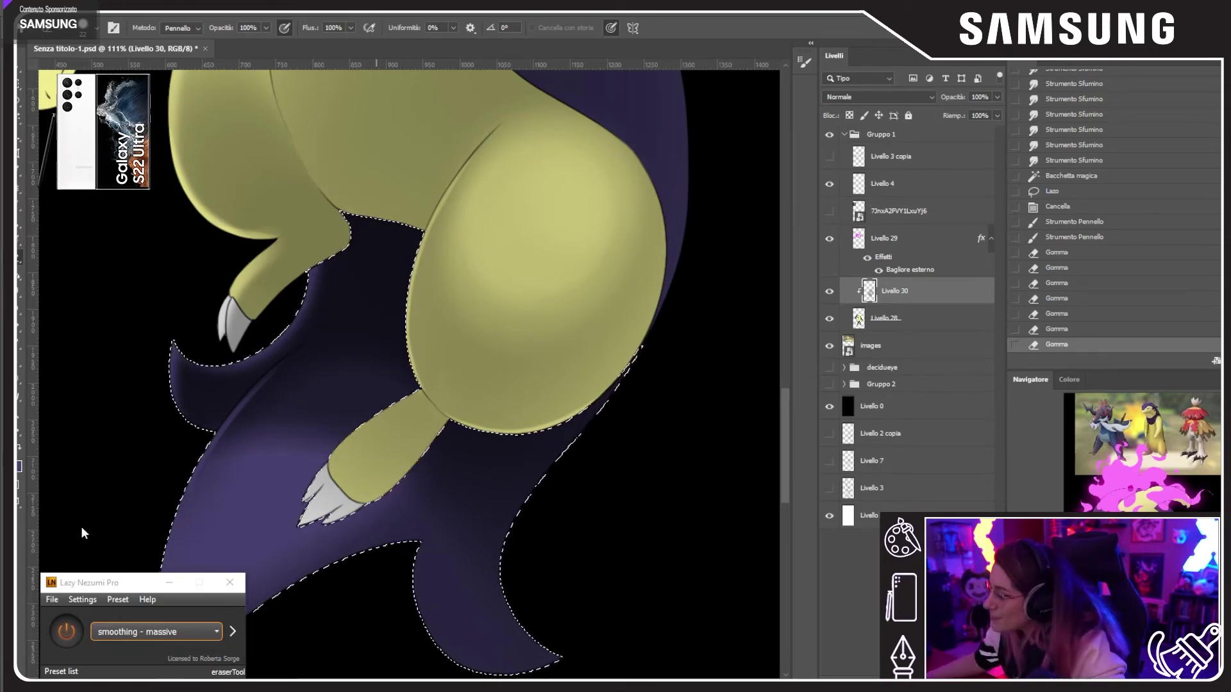
Step: Check the whole creature without selection edges and compare its shading with the decidueye group by toggling both groups' visibility
key("ctrl+d")
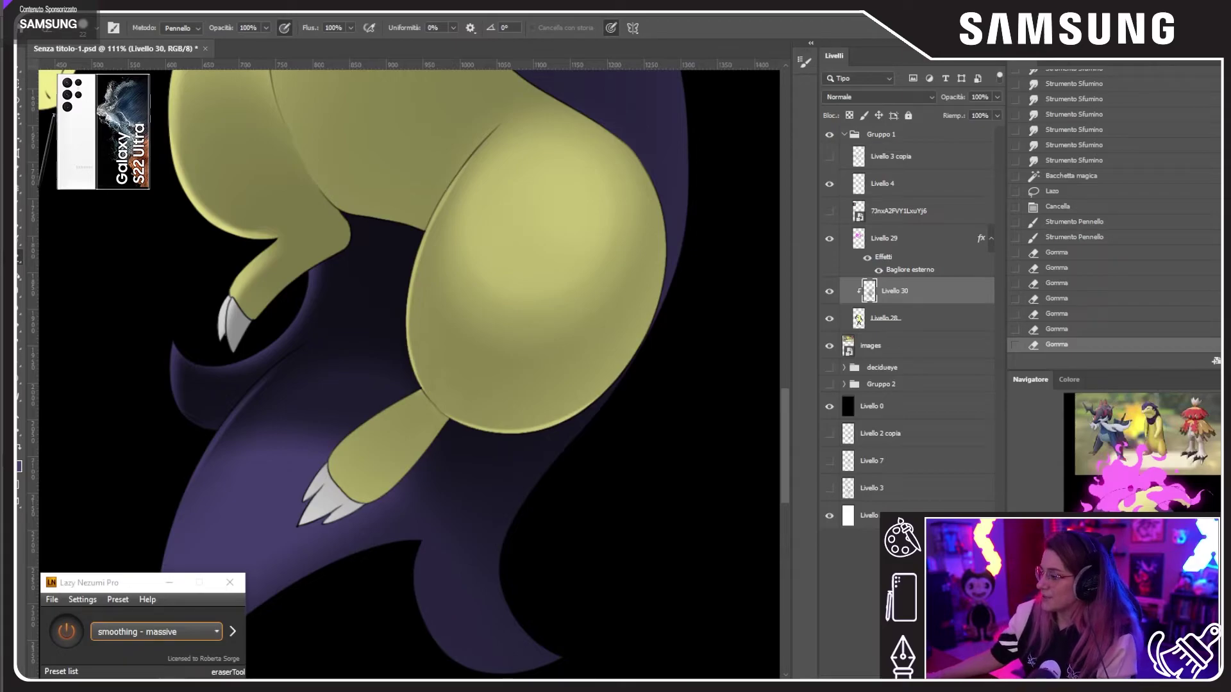
key("ctrl+0")
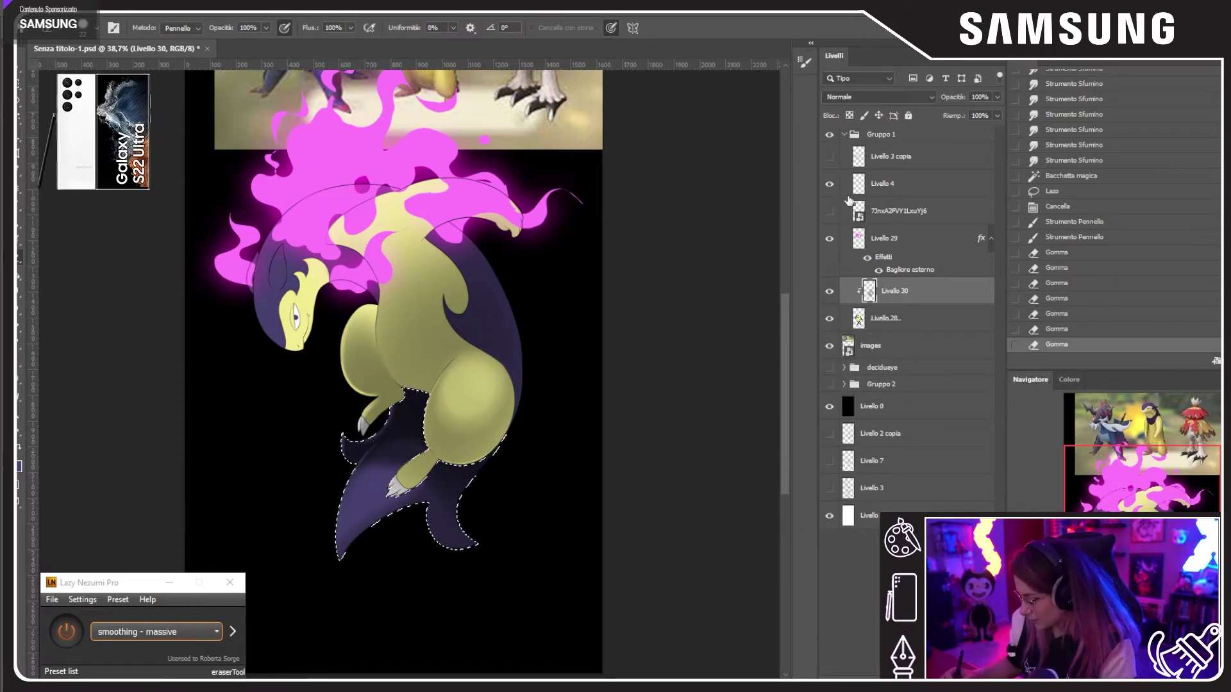
left_click(829, 135)
left_click(829, 368)
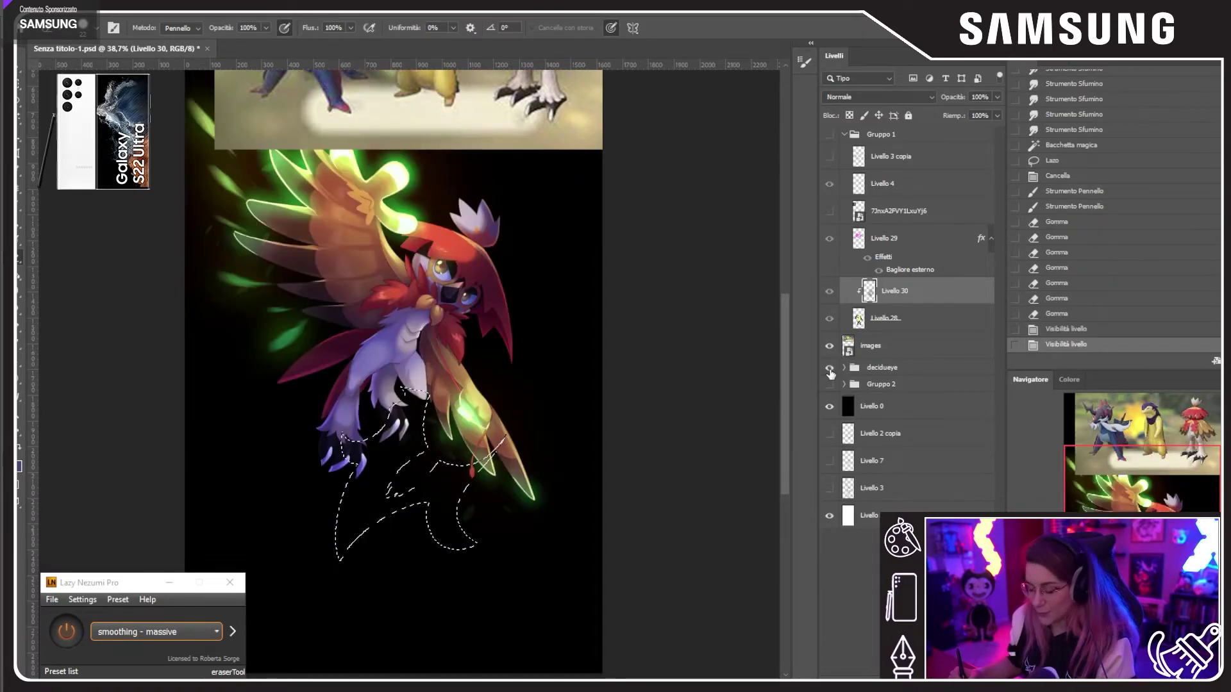
left_click(830, 368)
left_click(830, 134)
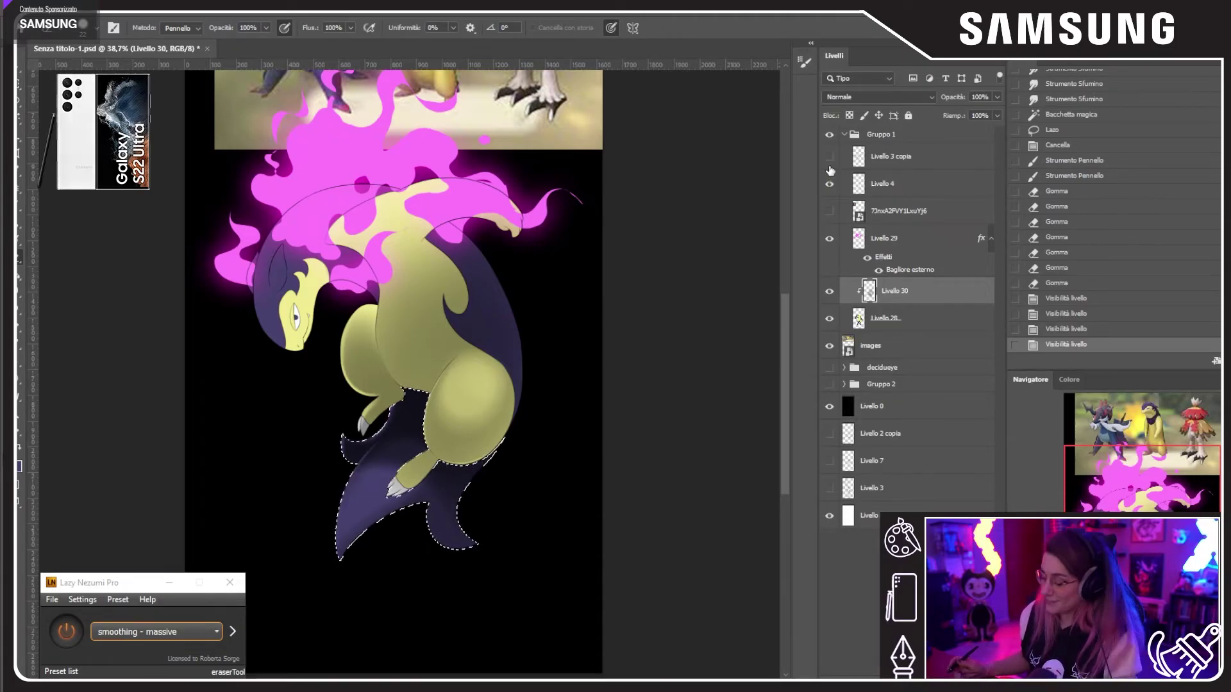
Step: Erase rim light along the tail's outer edge below the thigh and set the Eraser to 52 px with 0% hardness
scroll(412, 390, "up", 5)
left_click_drag(411, 390, 474, 142)
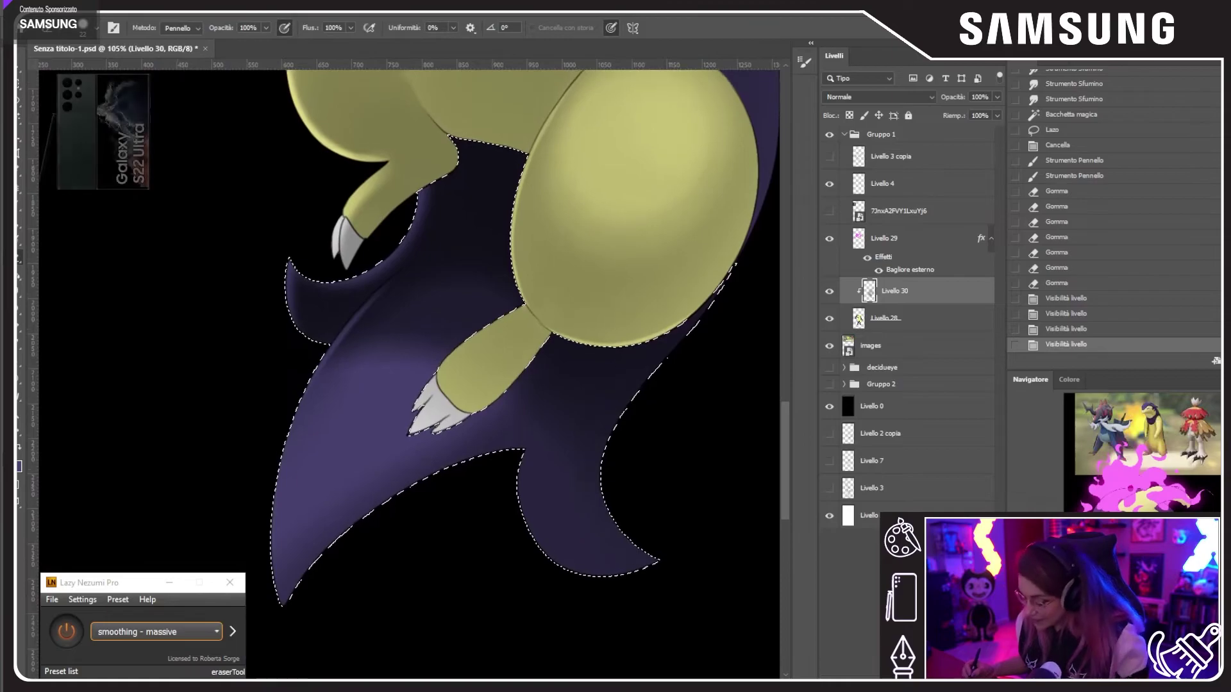
key("m")
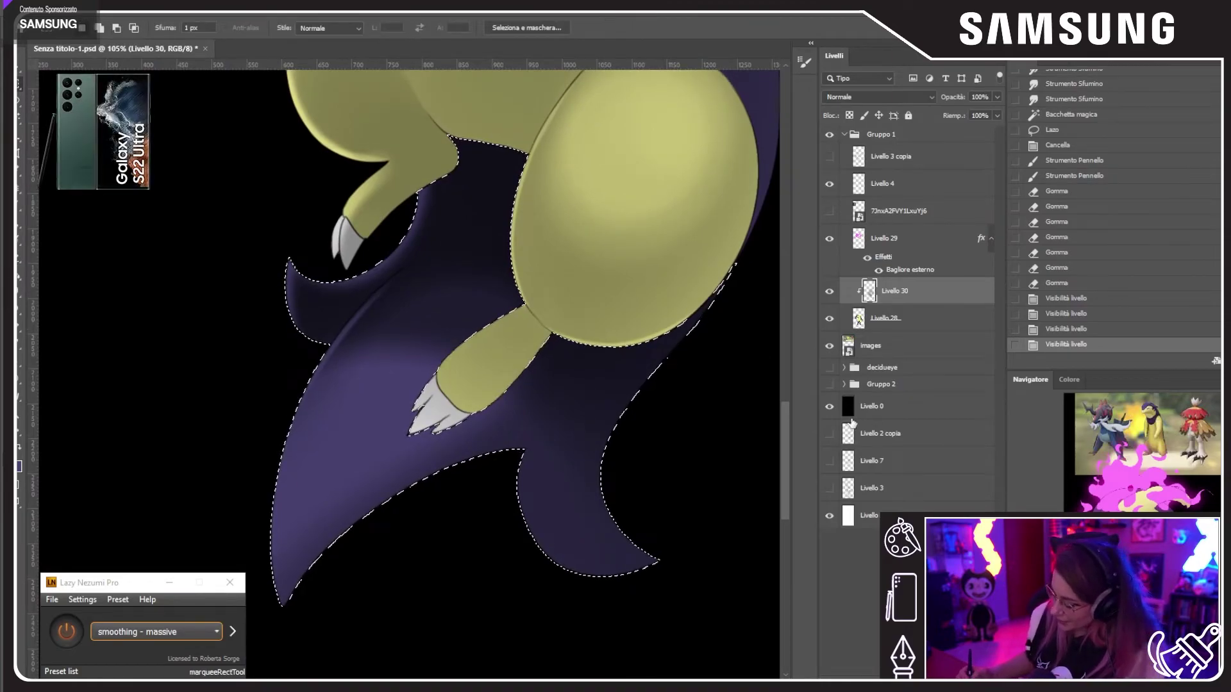
key("e")
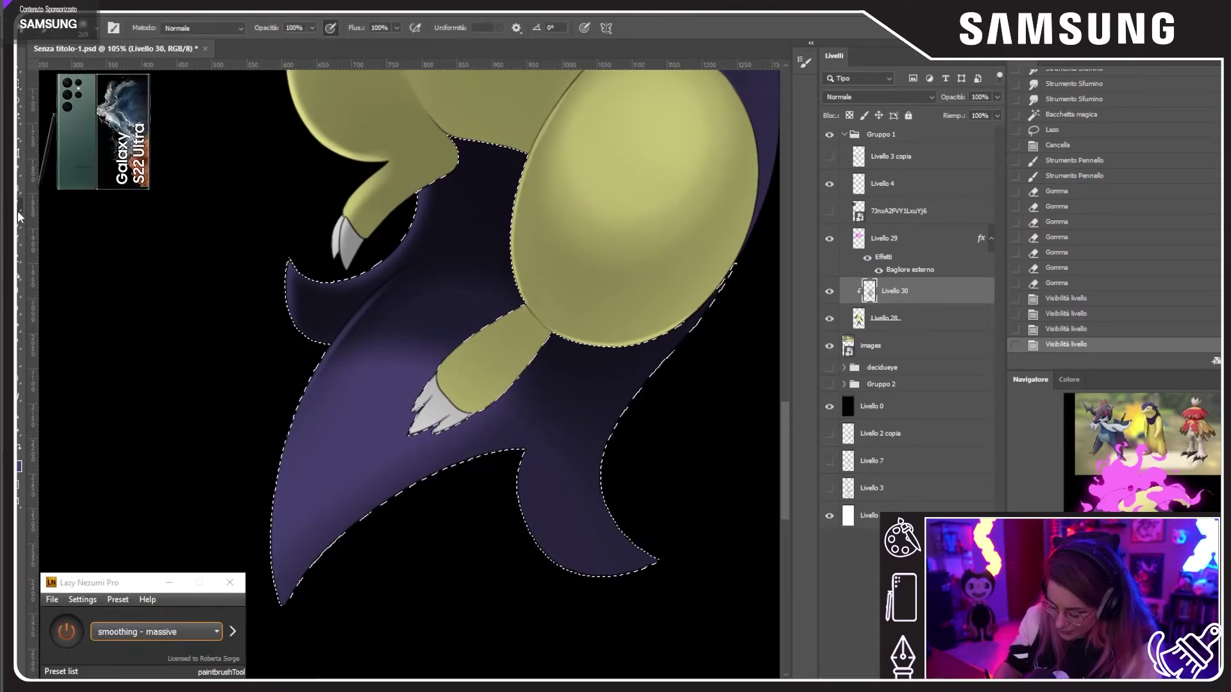
mouse_move(695, 353)
left_mouse_down()
mouse_move(630, 418)
mouse_move(614, 485)
mouse_move(647, 539)
left_mouse_up()
right_click(631, 453)
left_click_drag(714, 323, 728, 323)
mouse_move(620, 471)
left_mouse_down()
mouse_move(624, 435)
mouse_move(654, 384)
mouse_move(736, 275)
left_mouse_up()
key("ctrl+z")
right_click(502, 263)
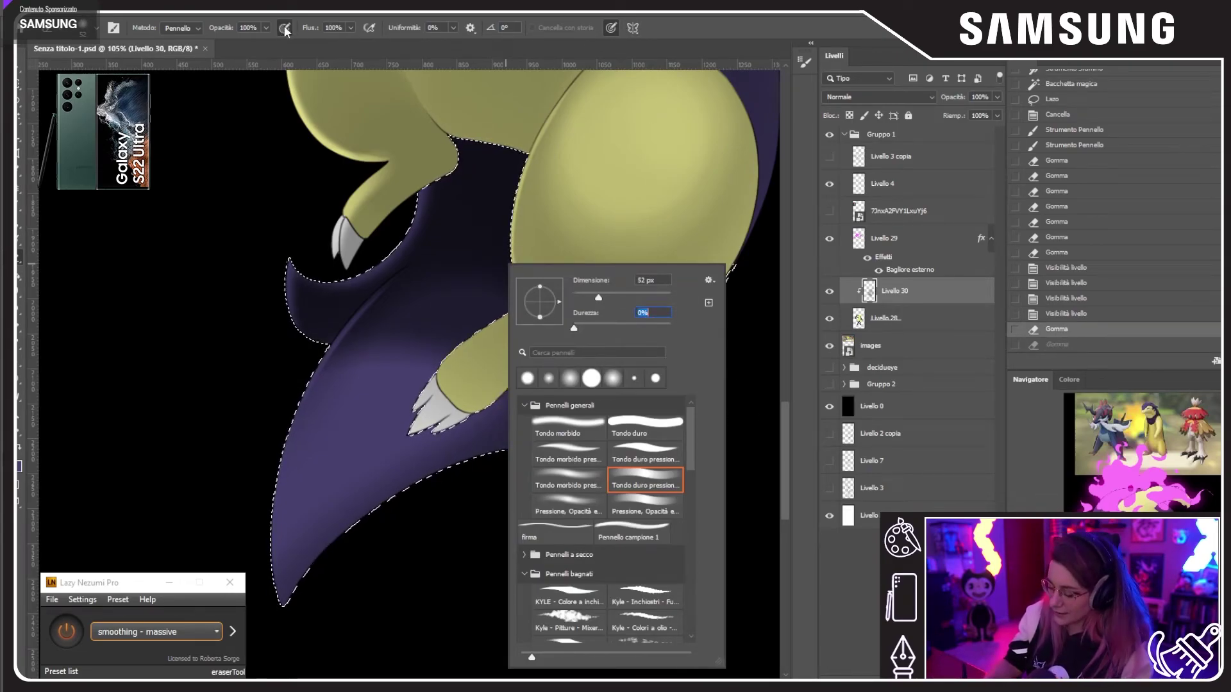
key("Return")
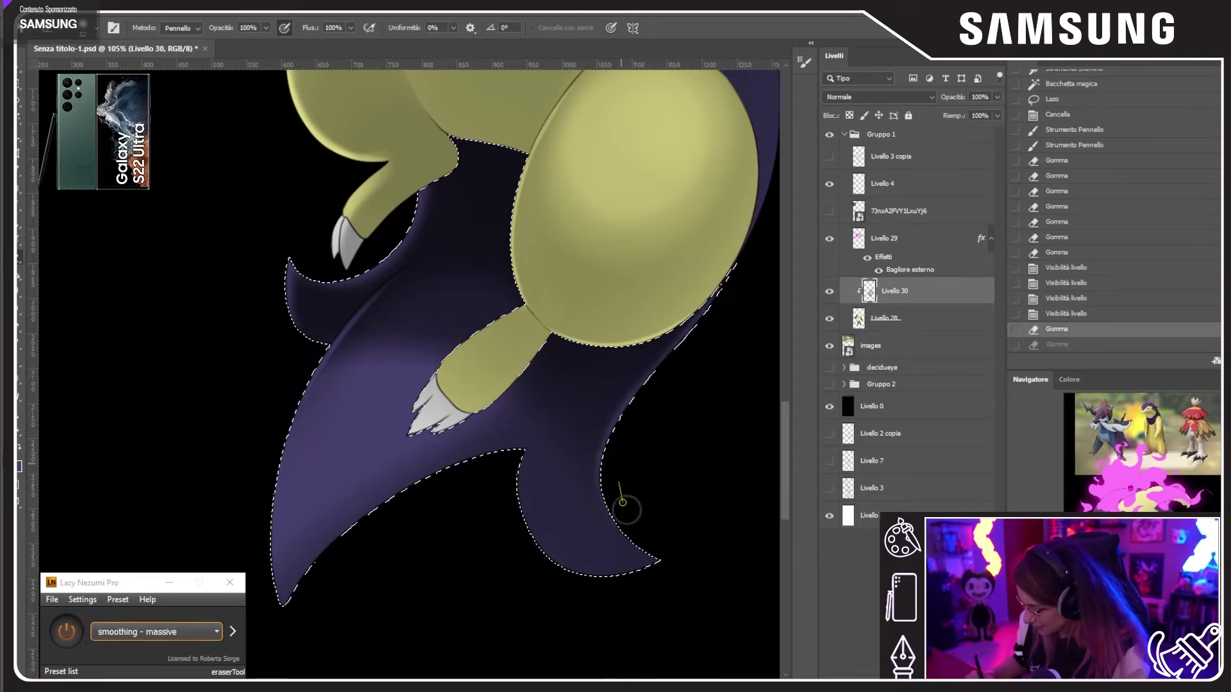
Step: Build up the soft rim light from the rear fin's tip to the thigh with repeated Eraser strokes, undoing the last one
left_click_drag(675, 544, 681, 550)
left_click_drag(630, 462, 735, 298)
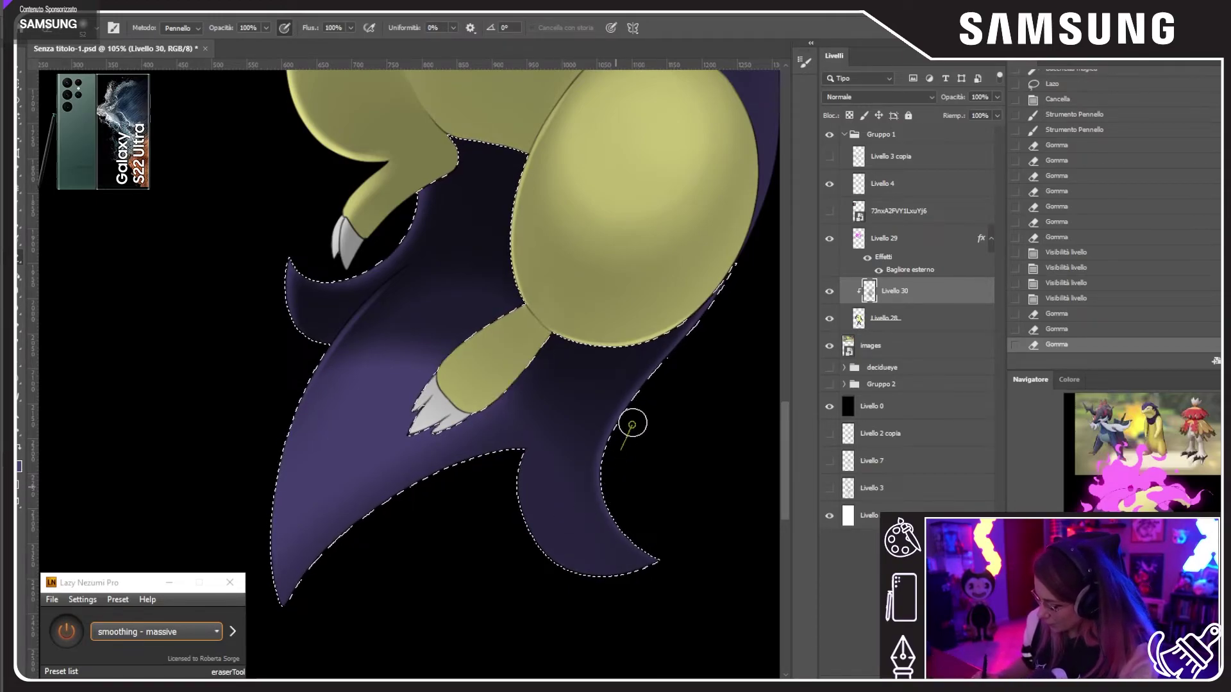
left_click_drag(633, 423, 729, 299)
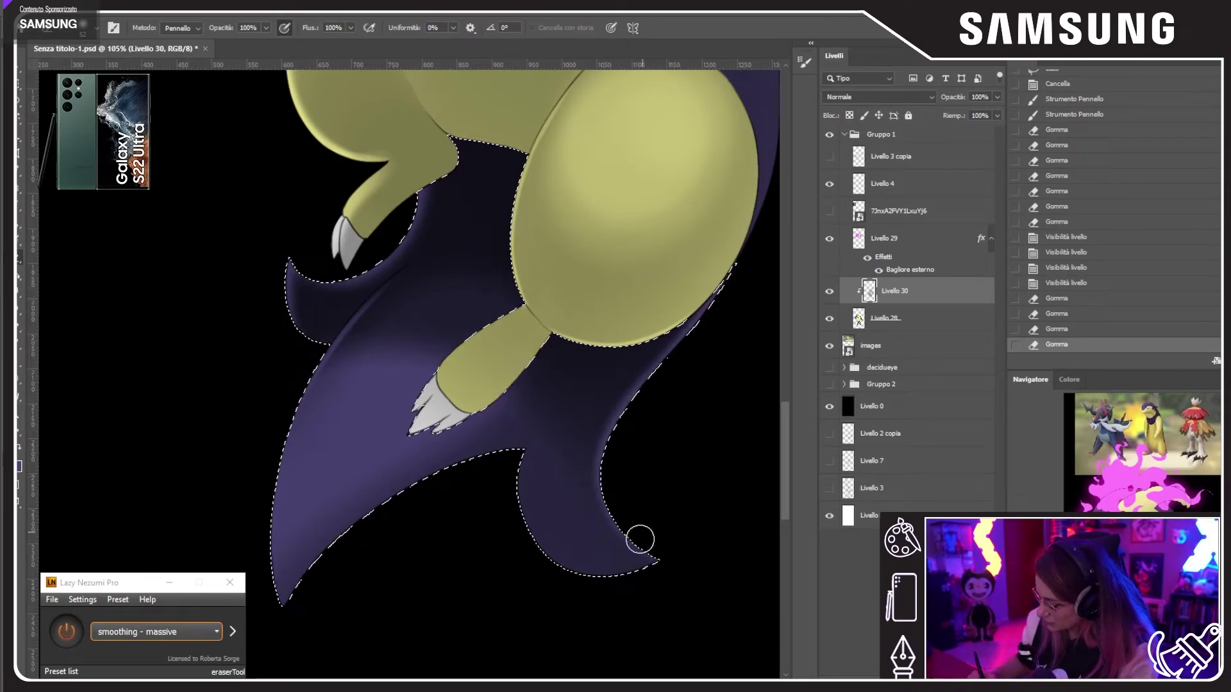
mouse_move(639, 539)
left_mouse_down()
mouse_move(596, 500)
mouse_move(611, 427)
mouse_move(643, 420)
mouse_move(626, 505)
mouse_move(662, 542)
mouse_move(614, 472)
left_mouse_up()
key("ctrl+z")
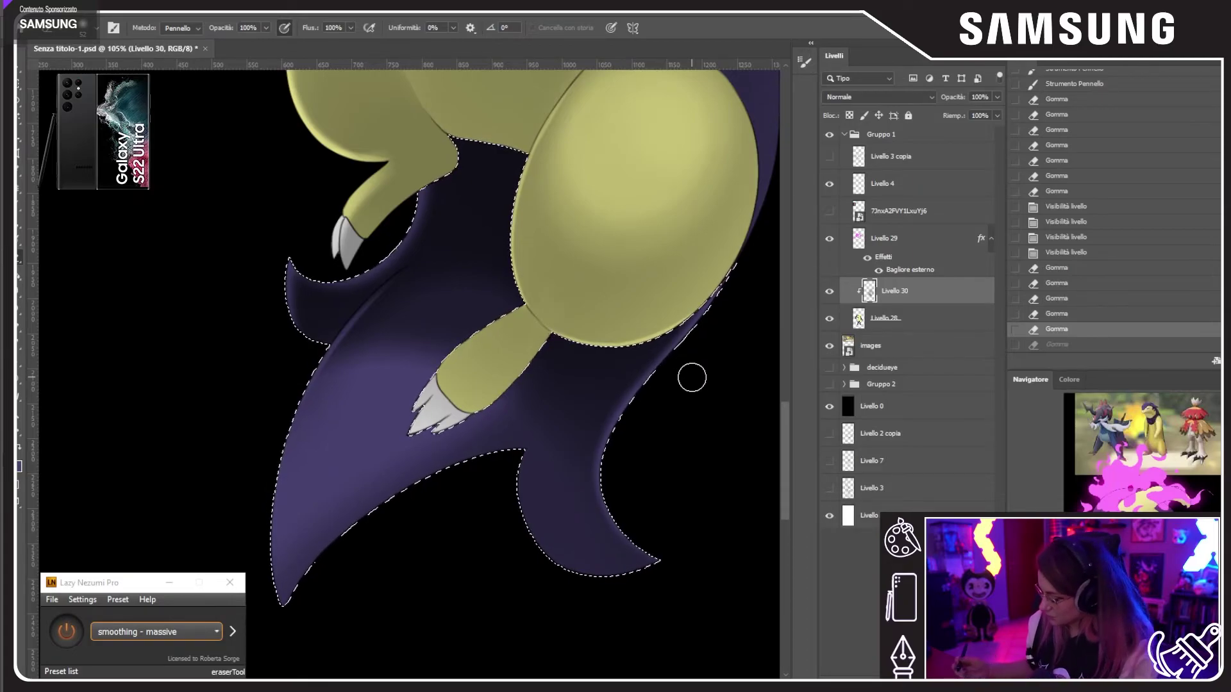
Step: Switch to the Smudge tool with a larger brush, undo a test smudge on the tail's root, and turn off Lazy Nezumi's smoothing
scroll(569, 418, "down", 4)
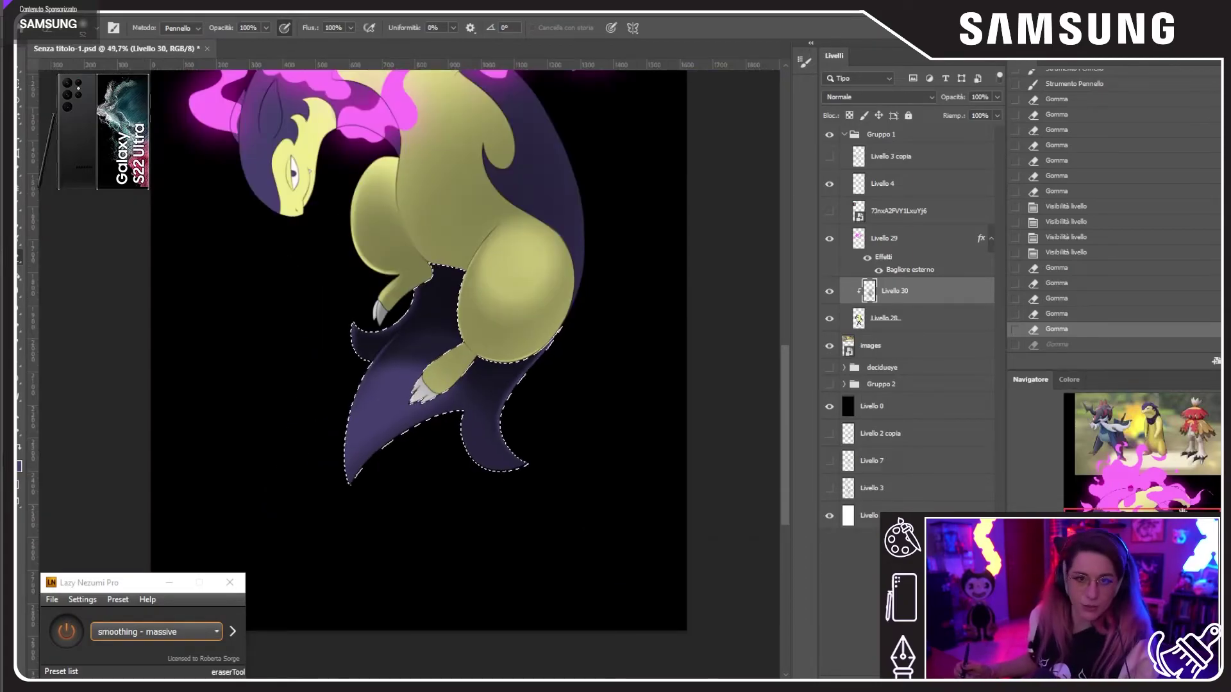
left_click_drag(570, 417, 537, 516)
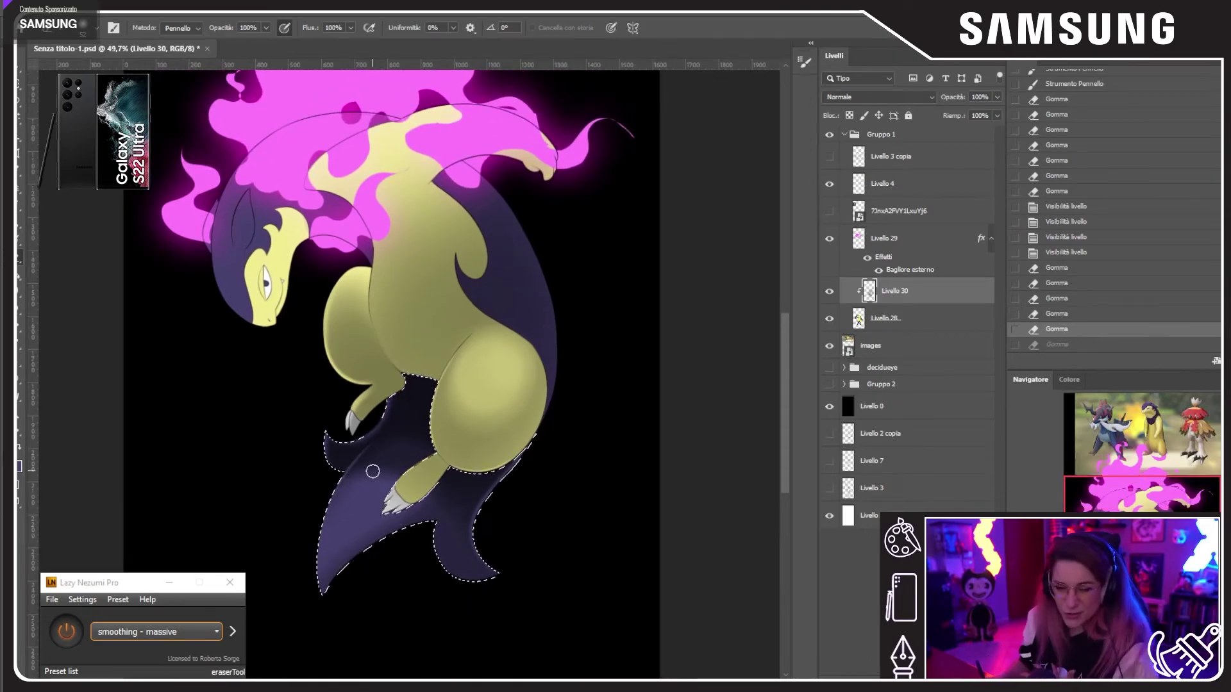
left_click(18, 295)
right_click(433, 384)
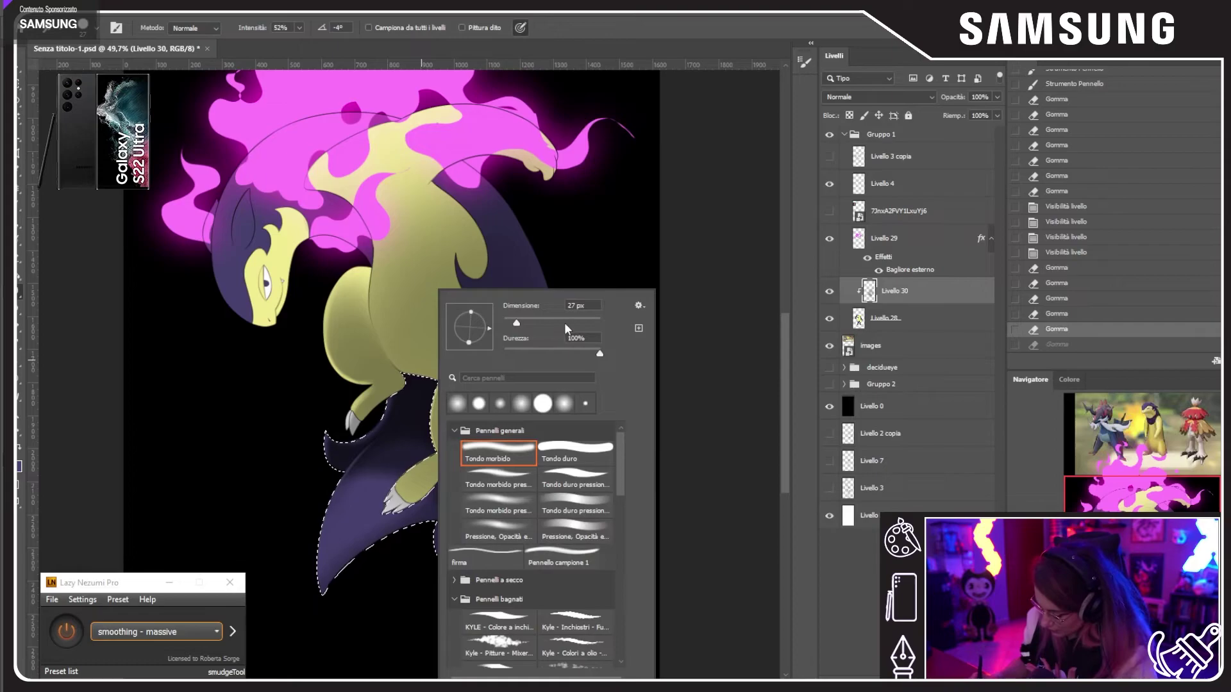
left_click(394, 444)
left_click_drag(399, 426, 407, 413)
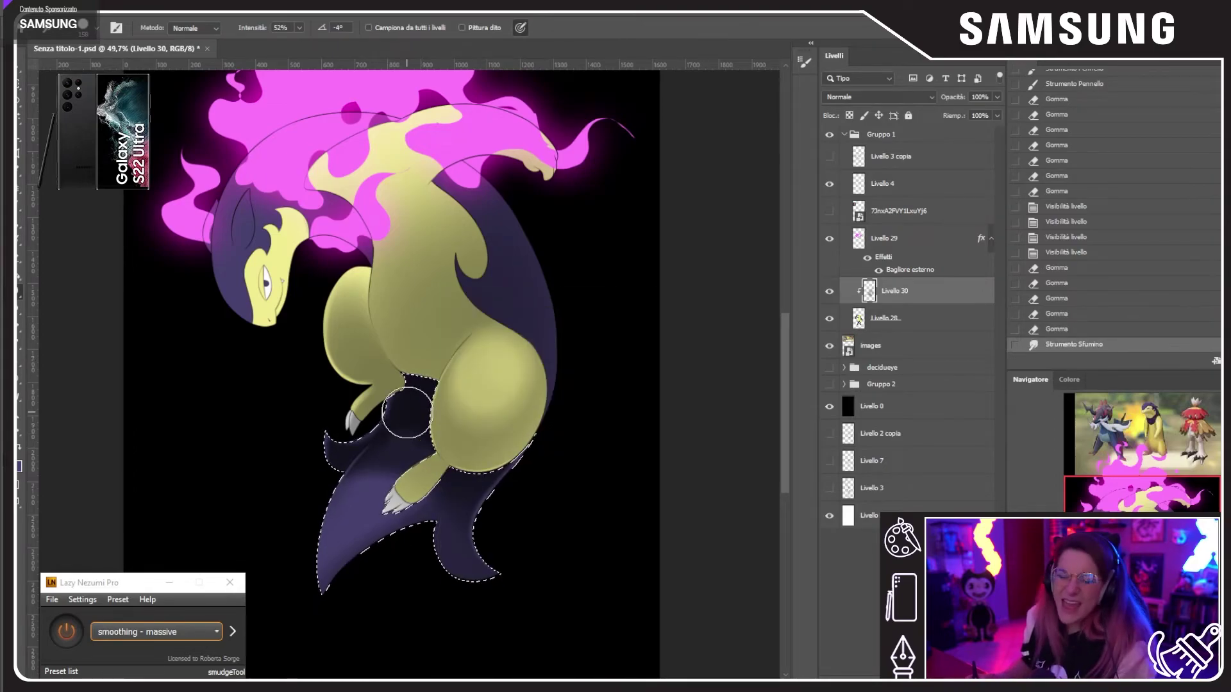
key("ctrl+z")
left_click(75, 629)
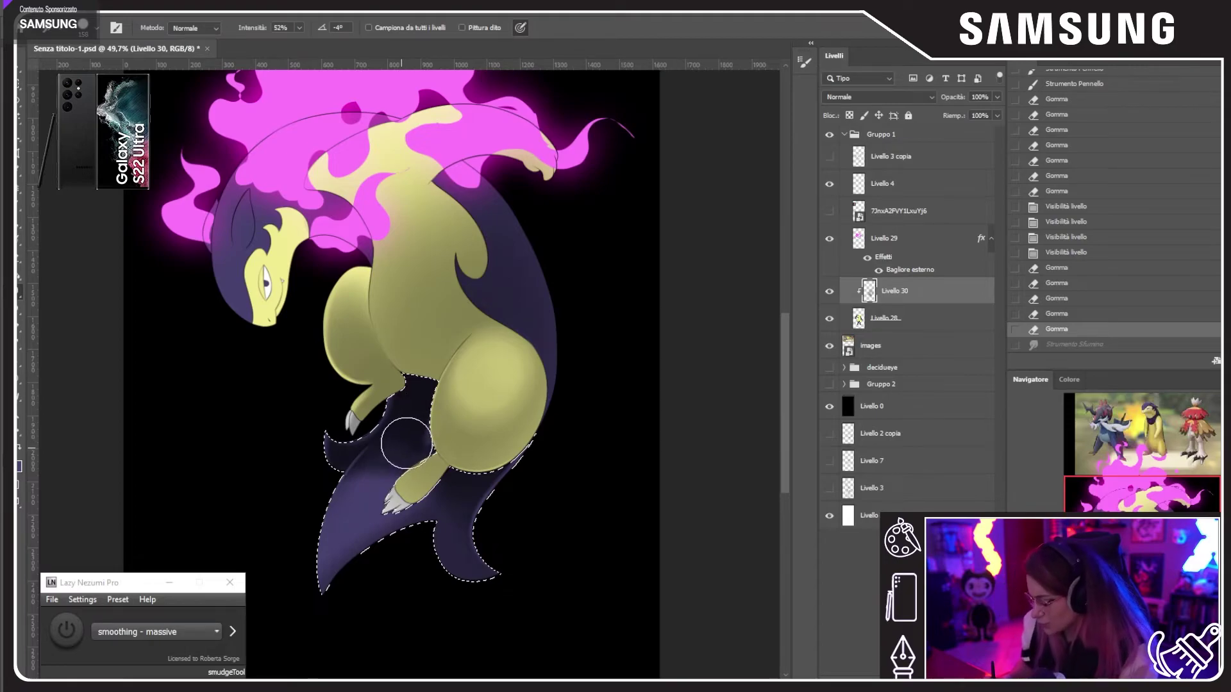
Step: Smudge the shadow at the tail's root between the foreleg and thigh to blend it softly up towards the belly
mouse_move(407, 443)
left_mouse_down()
mouse_move(464, 470)
mouse_move(428, 433)
mouse_move(417, 394)
left_mouse_up()
left_click_drag(417, 394, 414, 372)
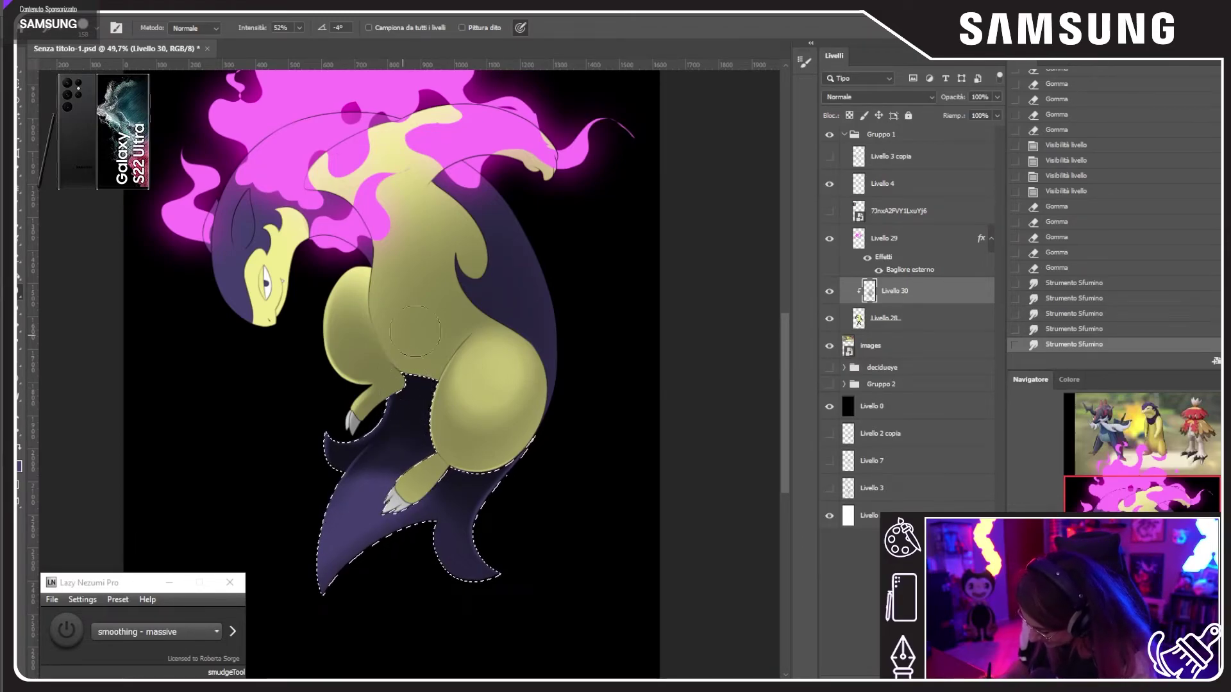
left_click_drag(415, 331, 428, 378)
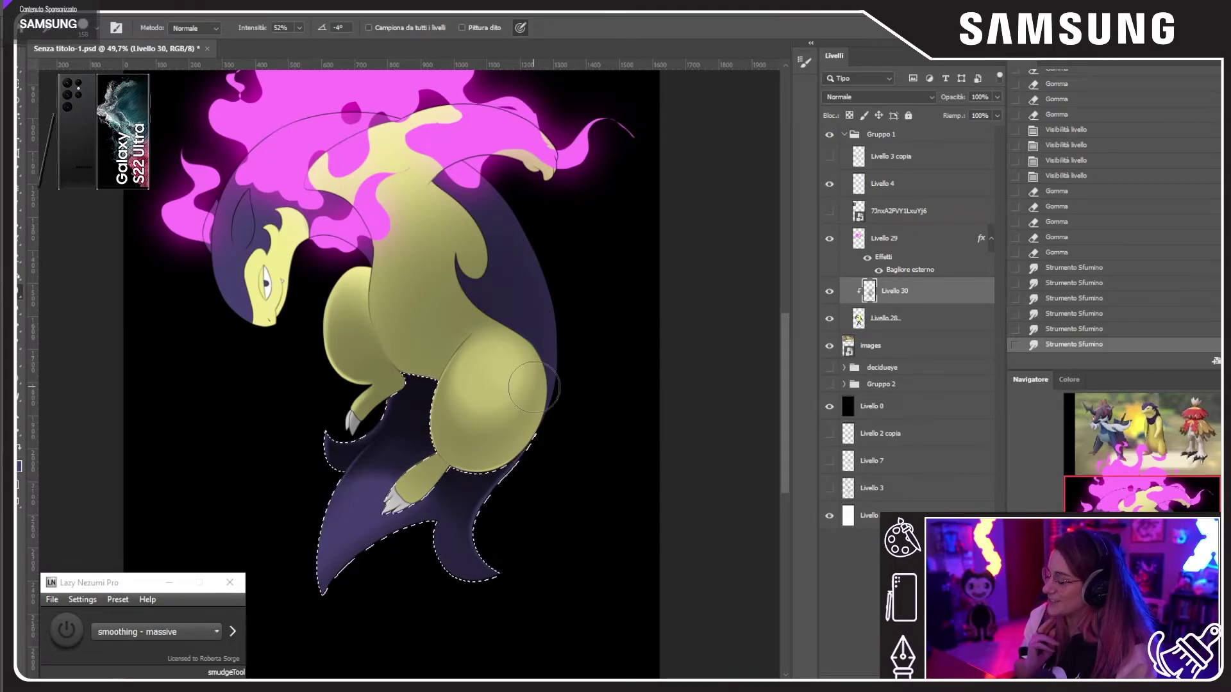
scroll(401, 370, "up", 3)
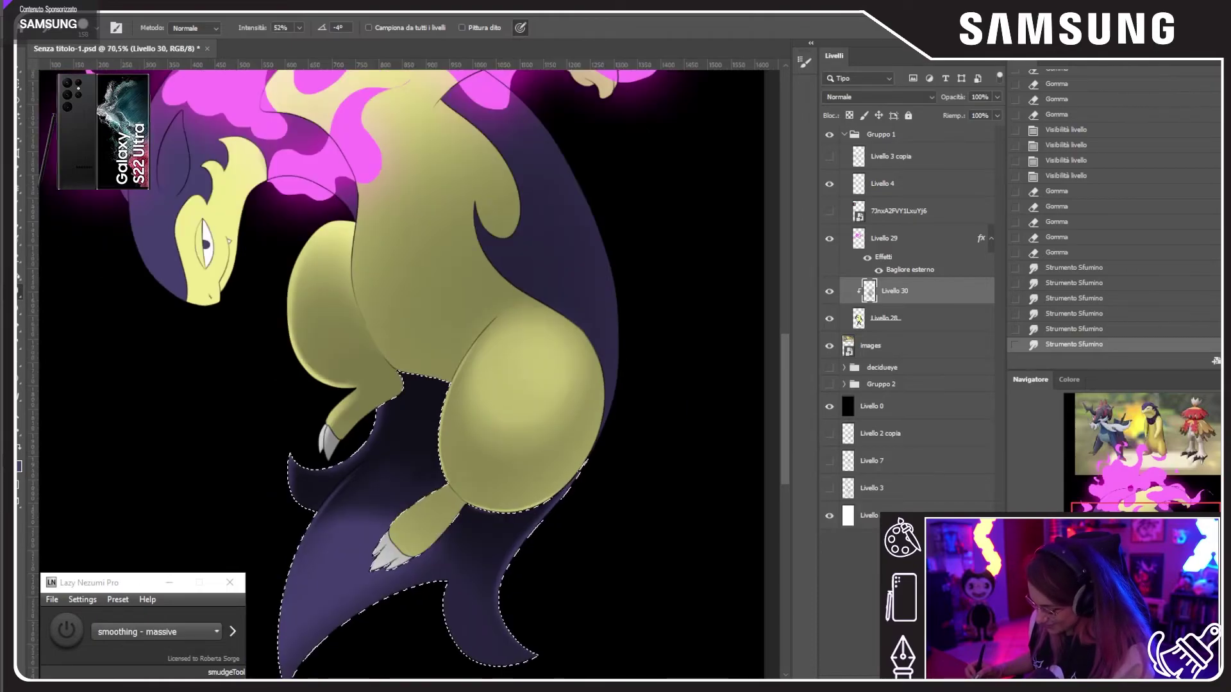
left_click_drag(412, 459, 412, 431)
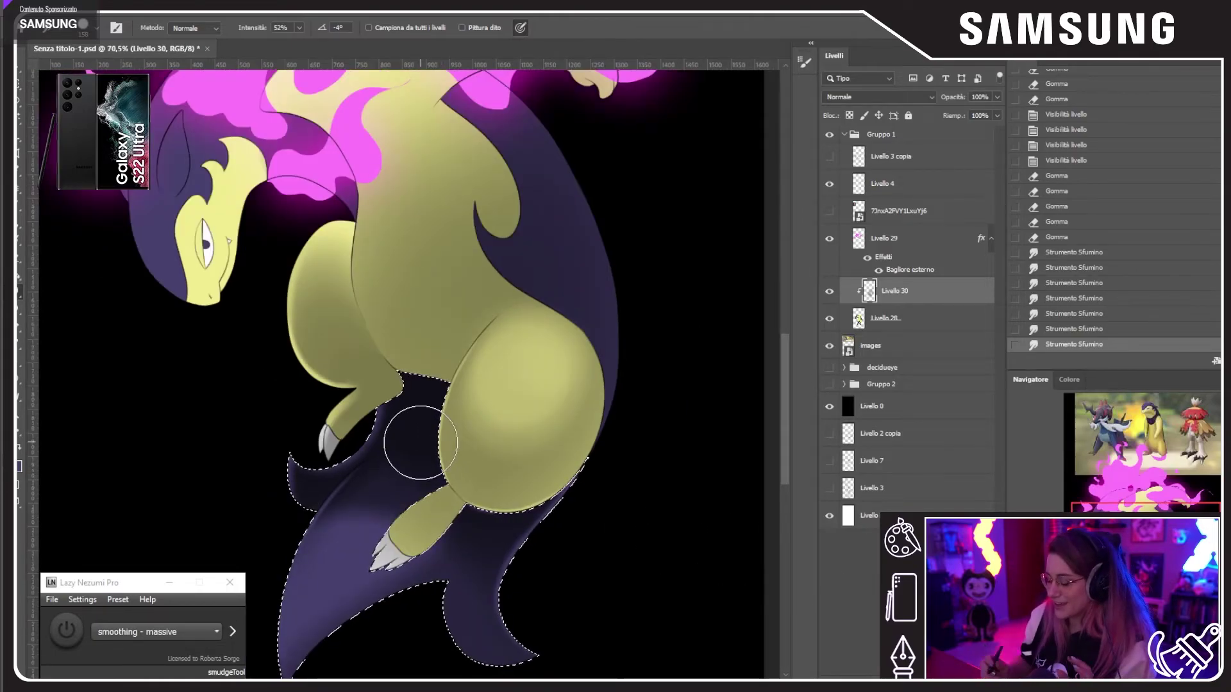
left_click_drag(485, 360, 458, 447)
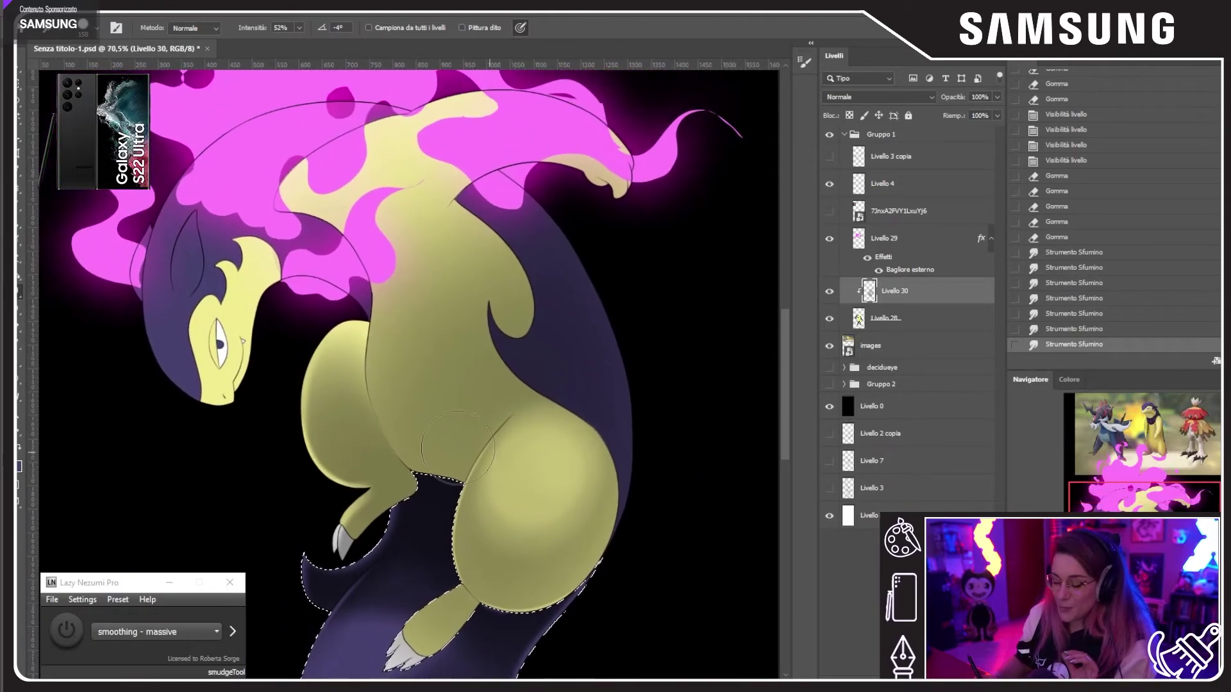
Step: Replace the tail selection with a Magic Wand selection of the head's purple and yellow areas on Livello 28
left_click(19, 106)
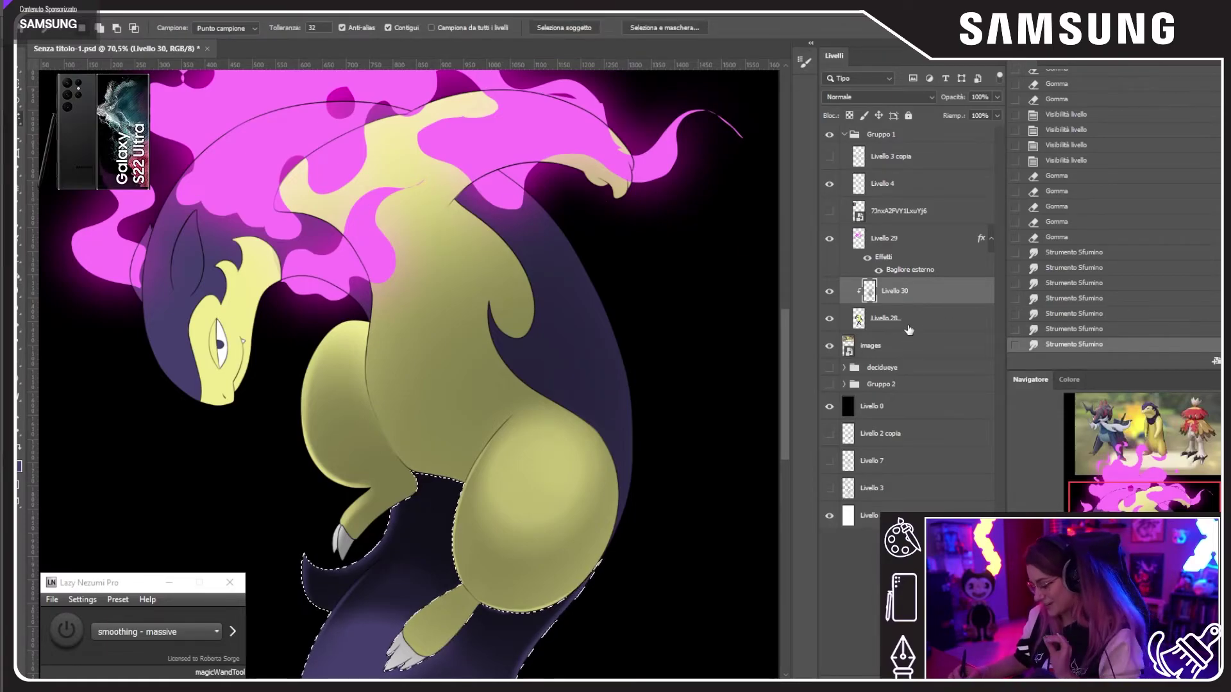
left_click(929, 318)
key("ctrl+d")
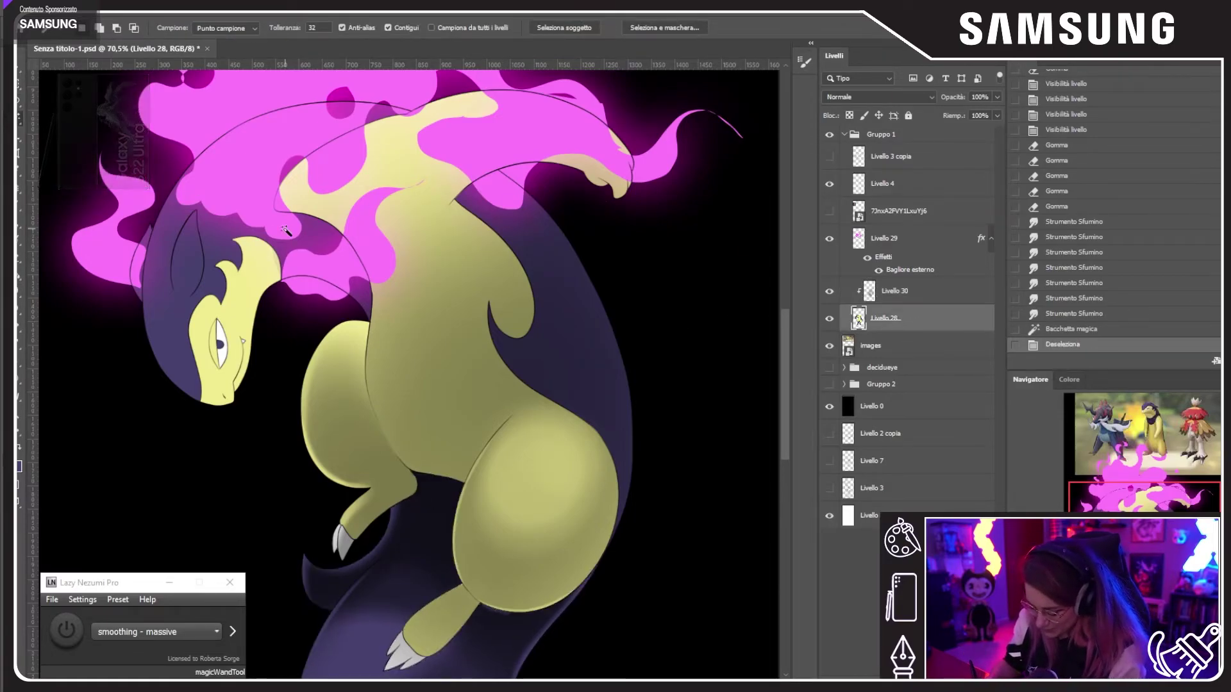
left_click(269, 268)
key("ctrl+d")
left_click(279, 274)
left_click(256, 290, "shift")
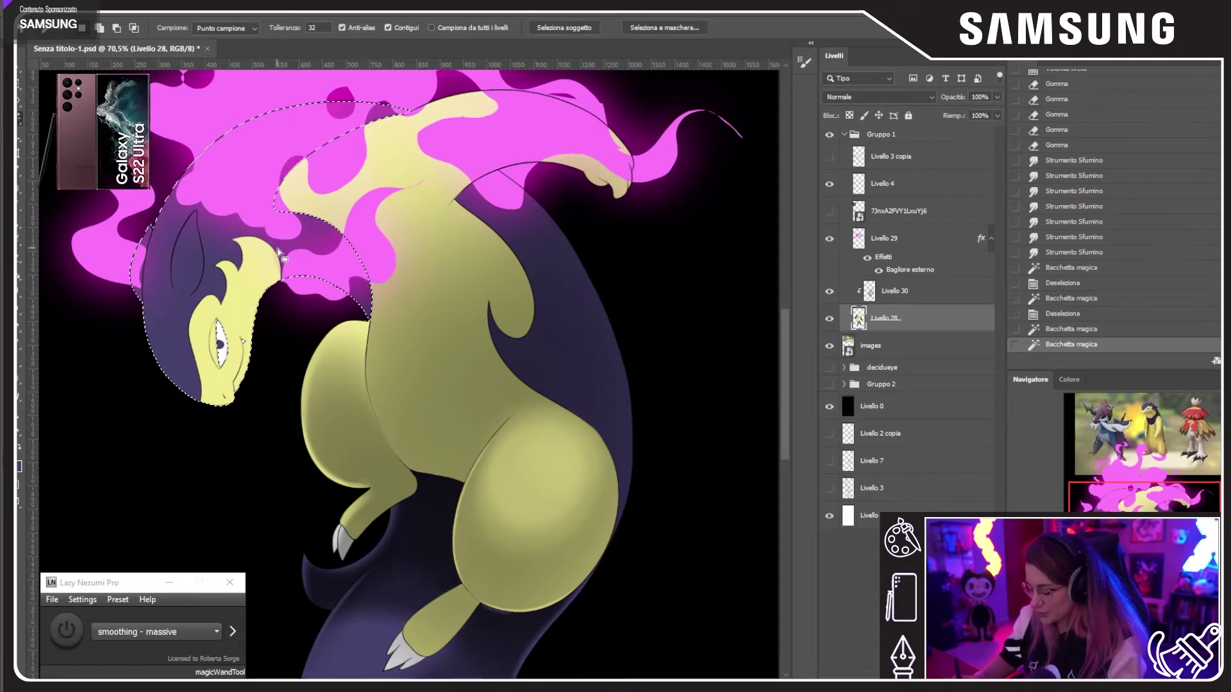
Step: Switch to the soft Brush, undo a test shadow stroke on the head, and enlarge the brush
left_click(21, 202)
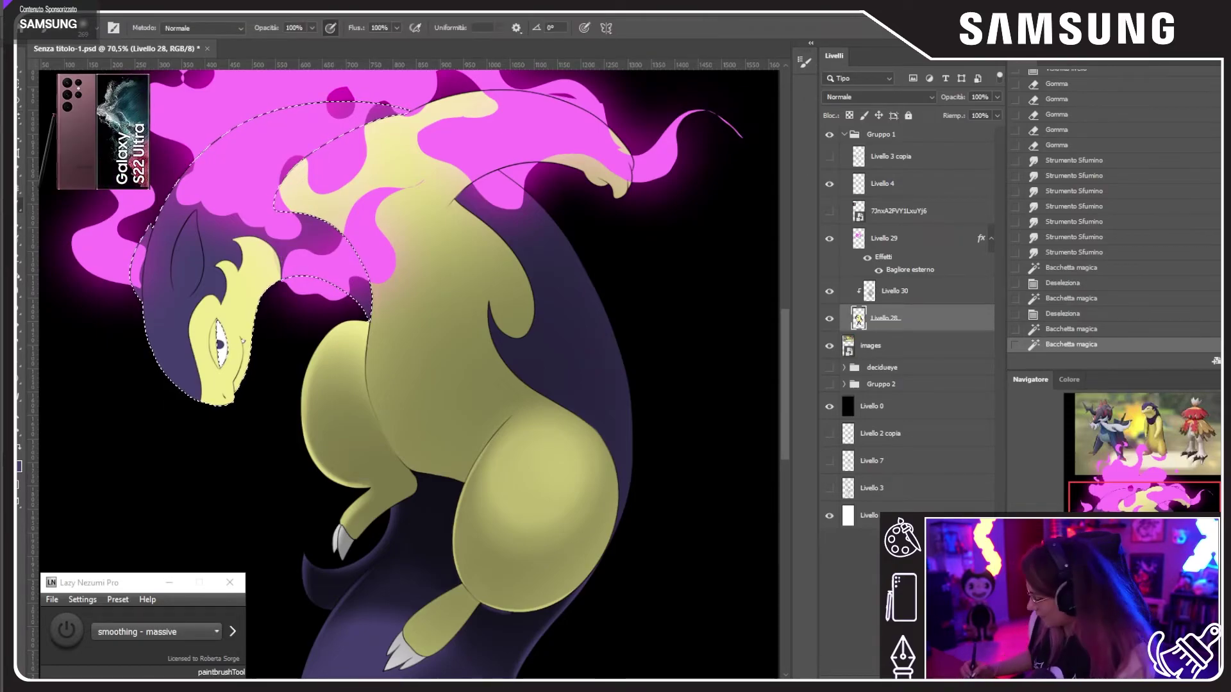
scroll(410, 382, "up", 3)
left_click_drag(411, 382, 555, 465)
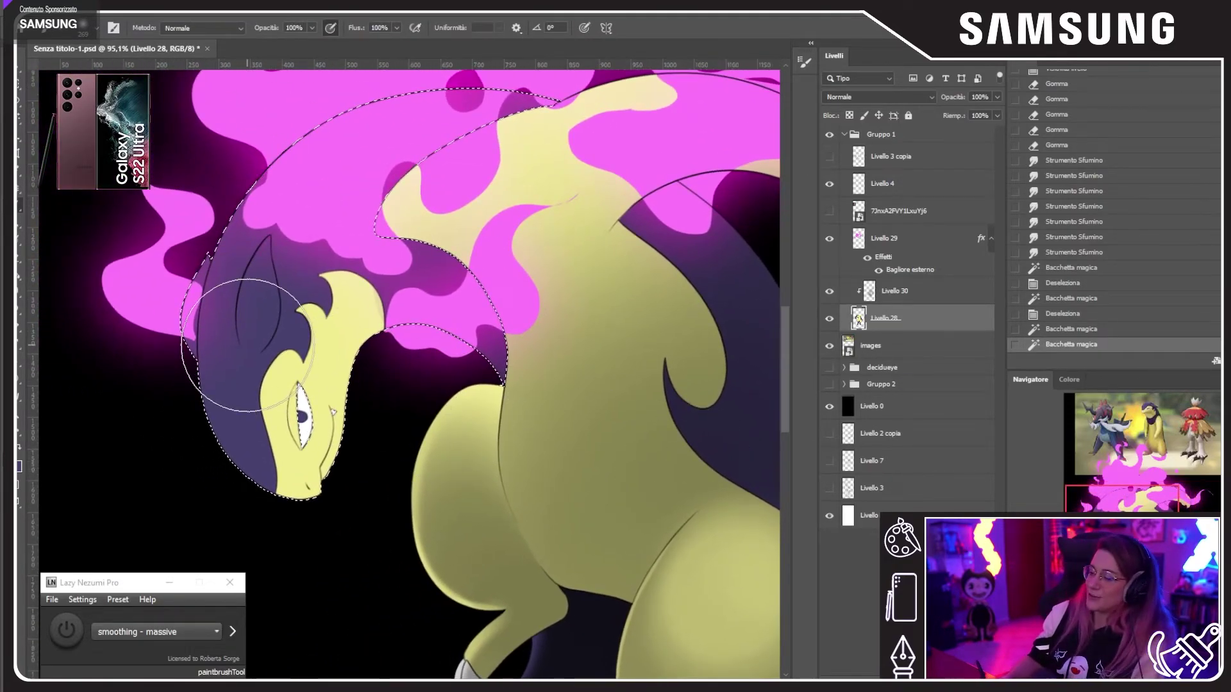
left_click_drag(405, 376, 387, 327)
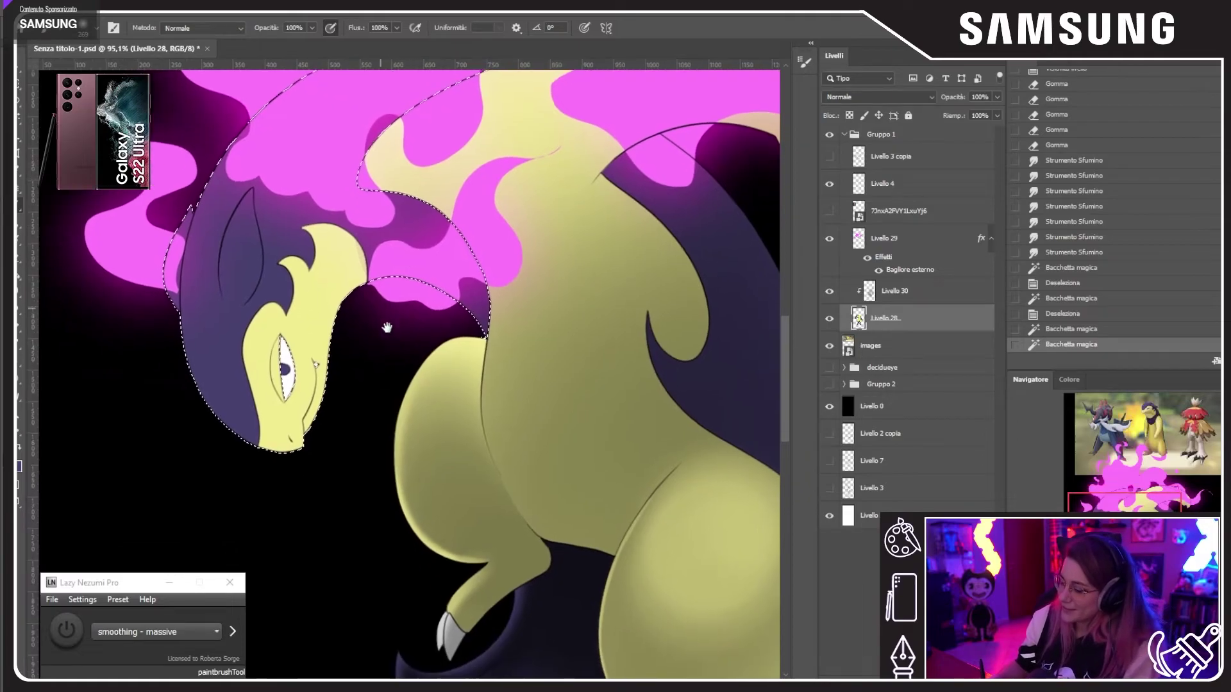
right_click(286, 292)
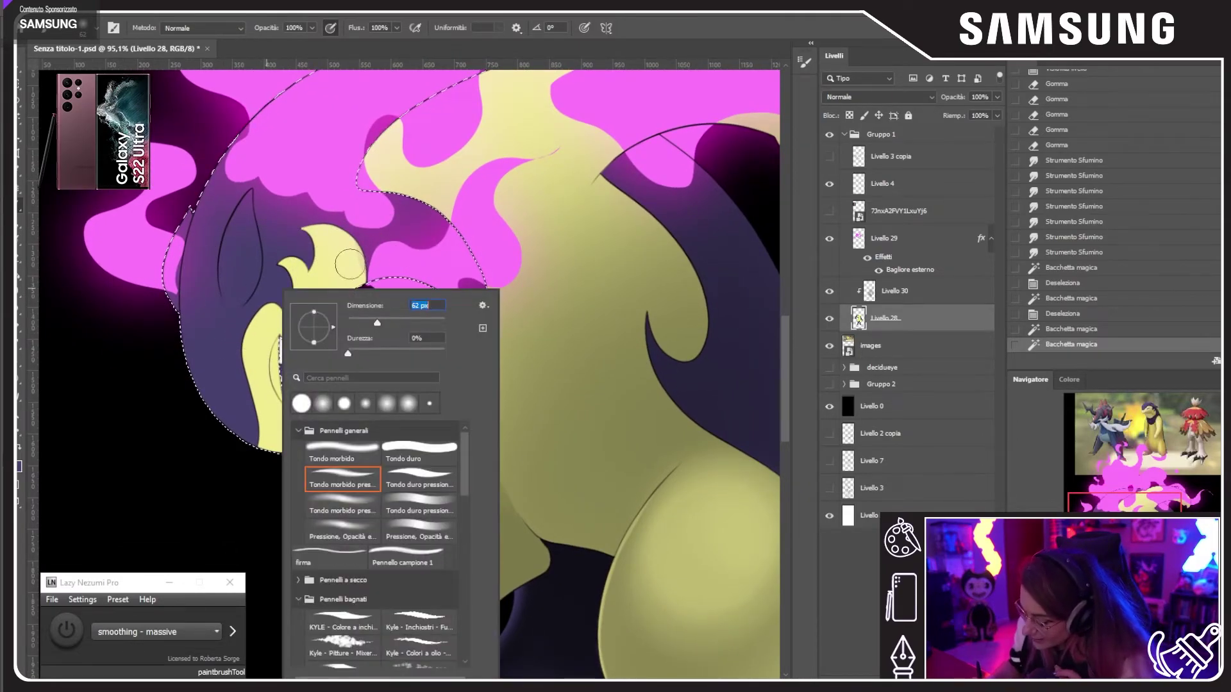
left_click(217, 494)
mouse_move(316, 420)
left_mouse_down()
mouse_move(337, 326)
mouse_move(396, 269)
left_mouse_up()
key("ctrl+z")
right_click(411, 285)
left_click_drag(515, 303, 537, 303)
Step: Undo the test shadow strokes across the lower head and neck, and hide the pink flames on Livello 29
left_click_drag(206, 457, 459, 288)
key("ctrl+z")
mouse_move(309, 471)
left_mouse_down()
mouse_move(356, 313)
mouse_move(468, 316)
left_mouse_up()
key("ctrl+z")
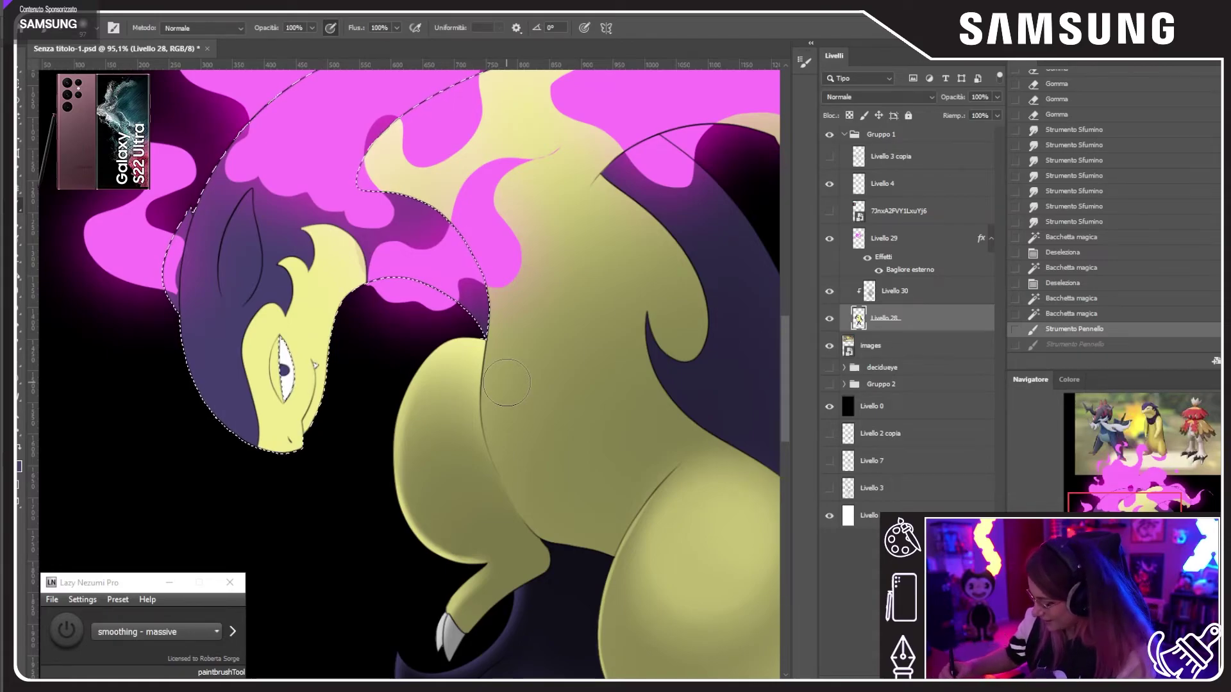
left_click(829, 238)
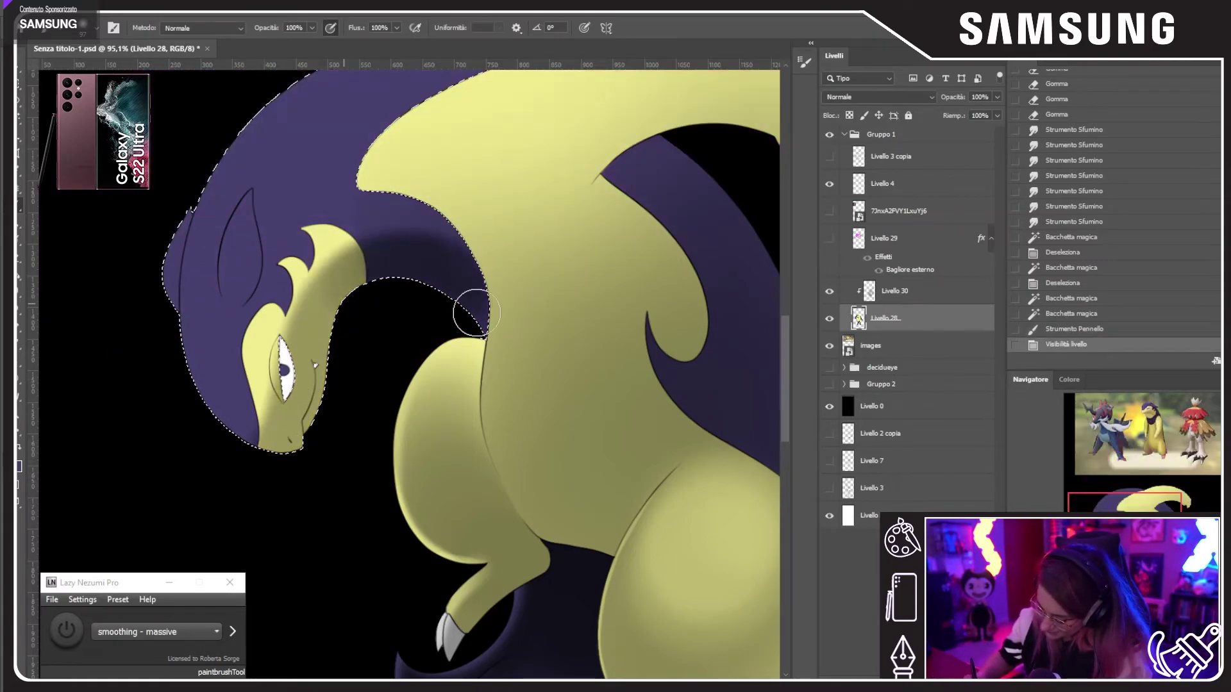
Step: Try shading the underside of the head and neck on Livello 28, and revert to the state before these strokes
mouse_move(138, 316)
left_mouse_down()
mouse_move(201, 417)
mouse_move(372, 298)
mouse_move(557, 329)
left_mouse_up()
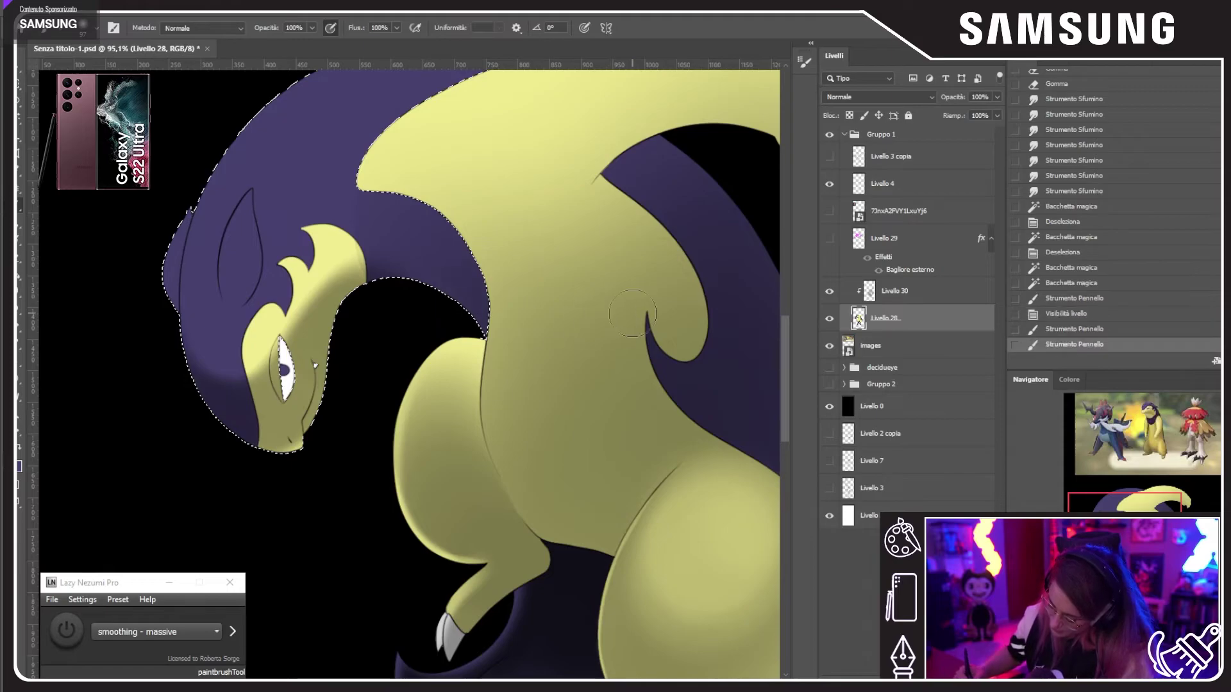
left_click_drag(352, 329, 135, 299)
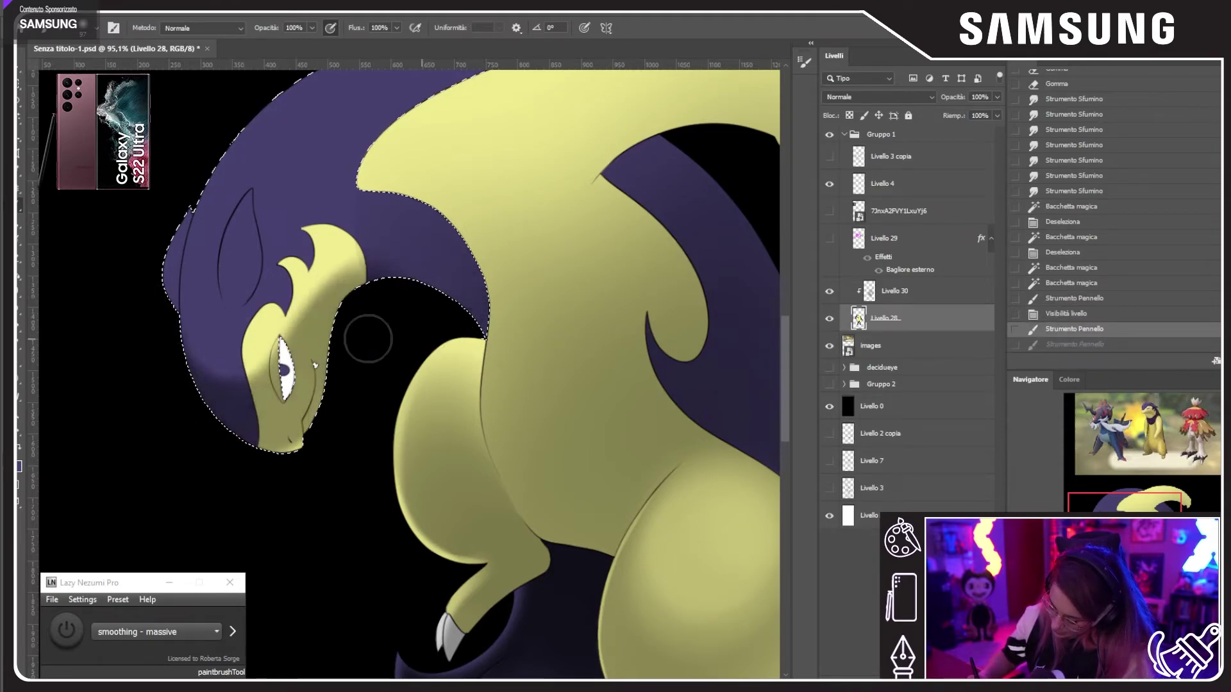
mouse_move(224, 434)
left_mouse_down()
mouse_move(368, 298)
mouse_move(487, 324)
left_mouse_up()
key("ctrl+z")
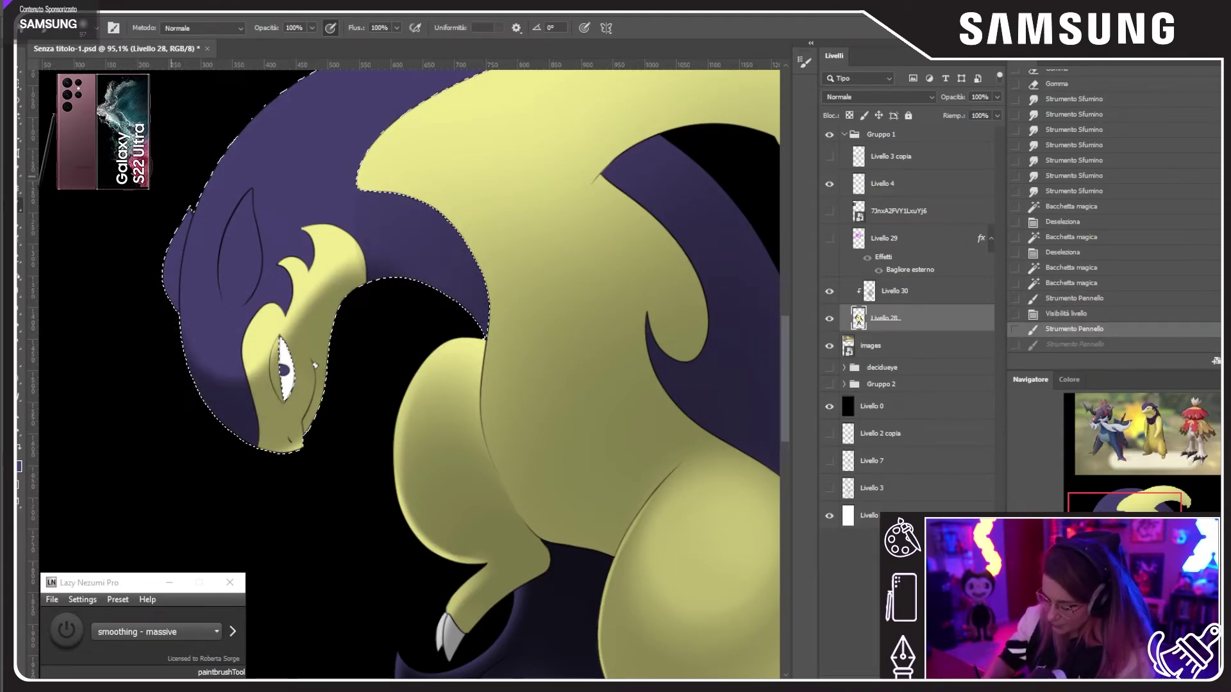
left_click(21, 120)
left_click(911, 356)
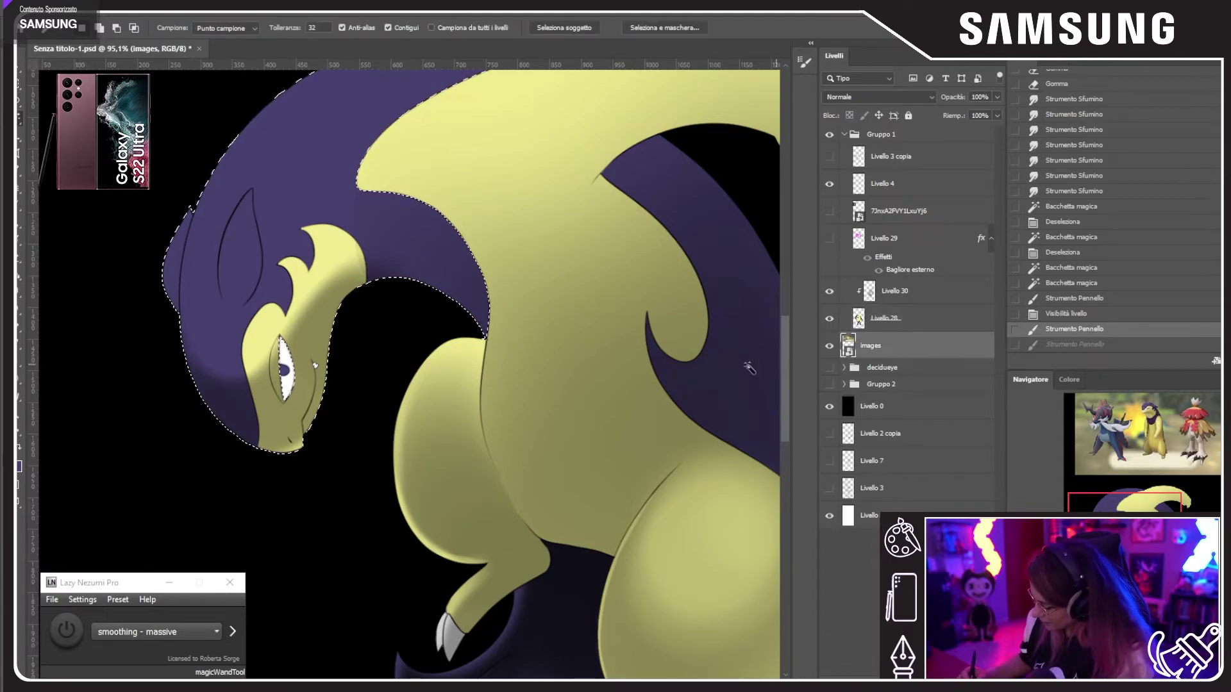
left_click(887, 314)
left_click(1065, 313)
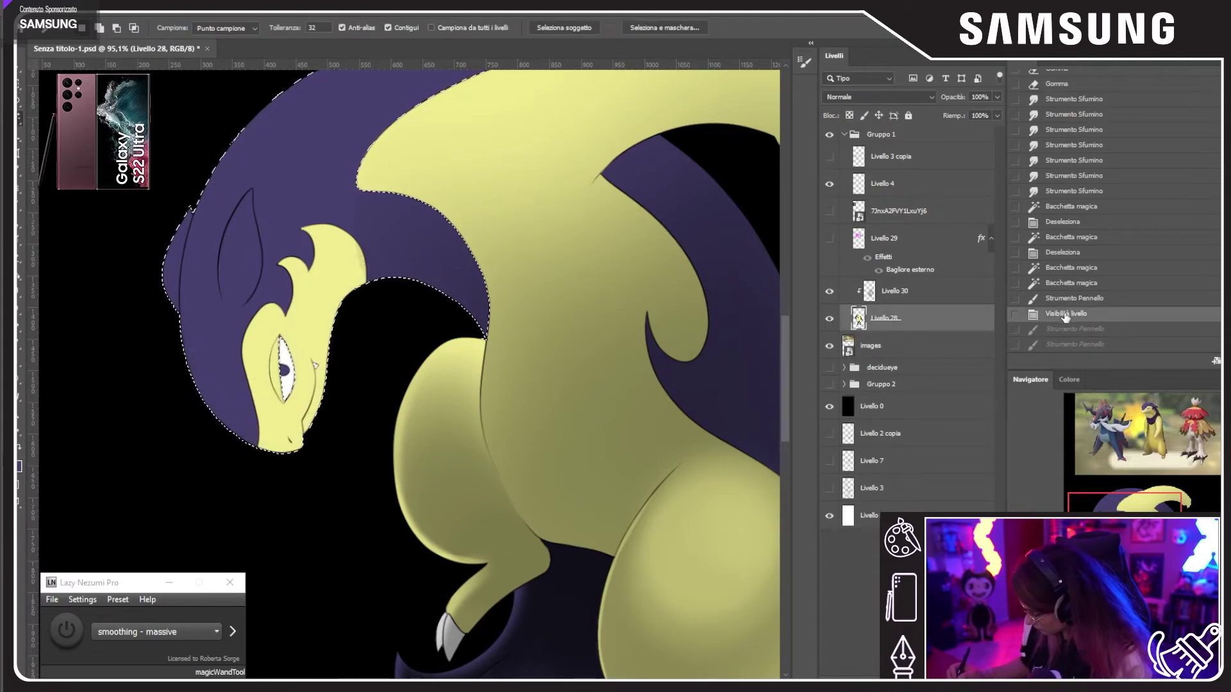
Step: Compare the drawing without Livello 30's shading, fully lock Livello 28, and make Livello 30 visible and active
left_click(829, 291)
left_click_drag(657, 450, 639, 414)
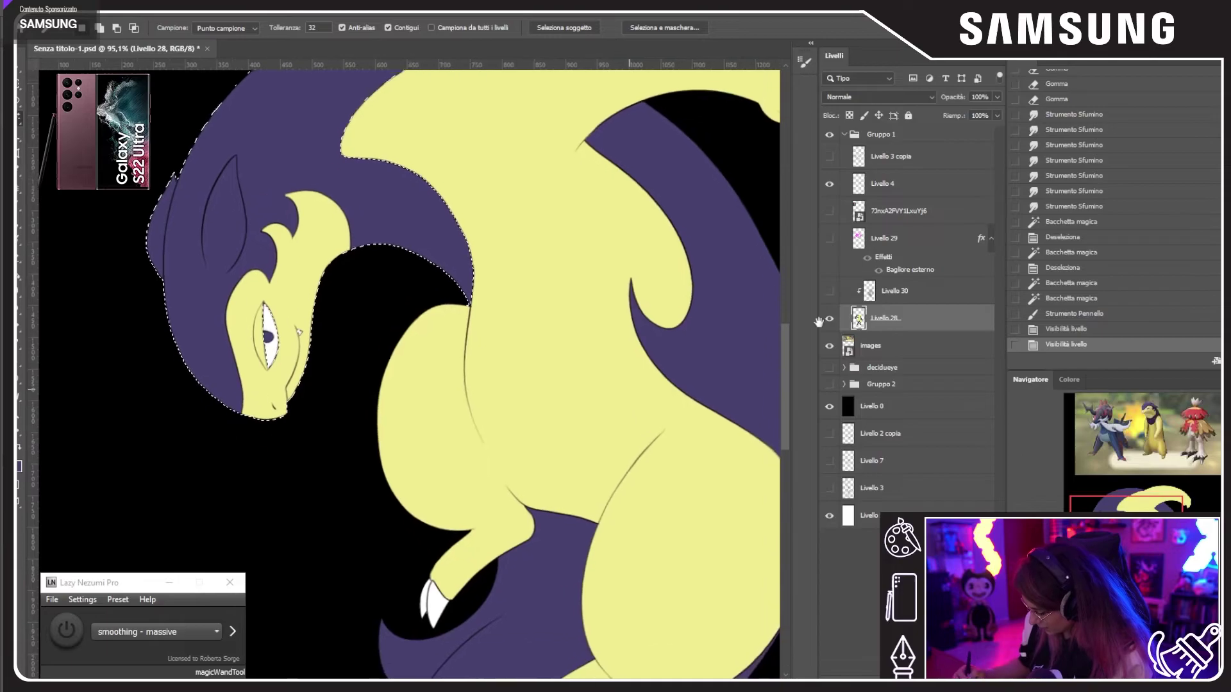
left_click(908, 115)
left_click(829, 291)
left_click(871, 294)
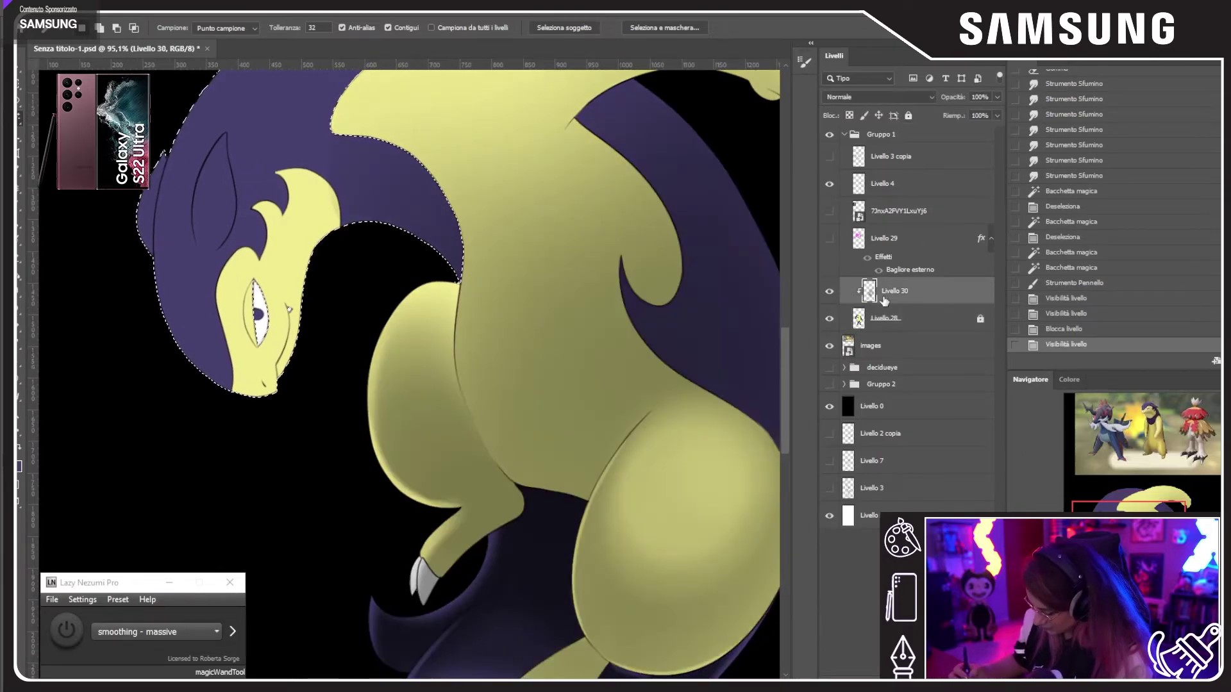
Step: Turn on Lazy Nezumi's smoothing and brush a soft shadow under the head and neck on Livello 30, undoing rejected strokes
key("b")
mouse_move(305, 302)
left_mouse_down()
mouse_move(384, 242)
mouse_move(366, 347)
left_mouse_up()
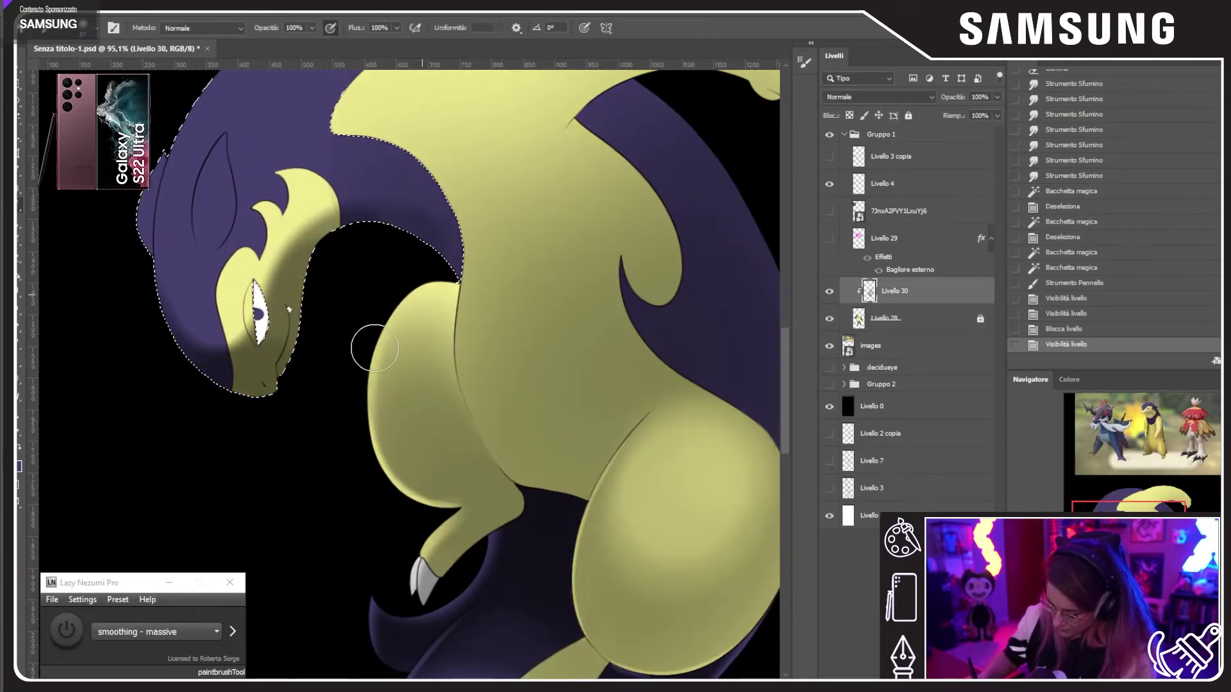
key("ctrl+z")
left_click(67, 631)
mouse_move(147, 256)
left_mouse_down()
mouse_move(159, 351)
mouse_move(284, 326)
mouse_move(346, 239)
mouse_move(430, 266)
mouse_move(465, 491)
left_mouse_up()
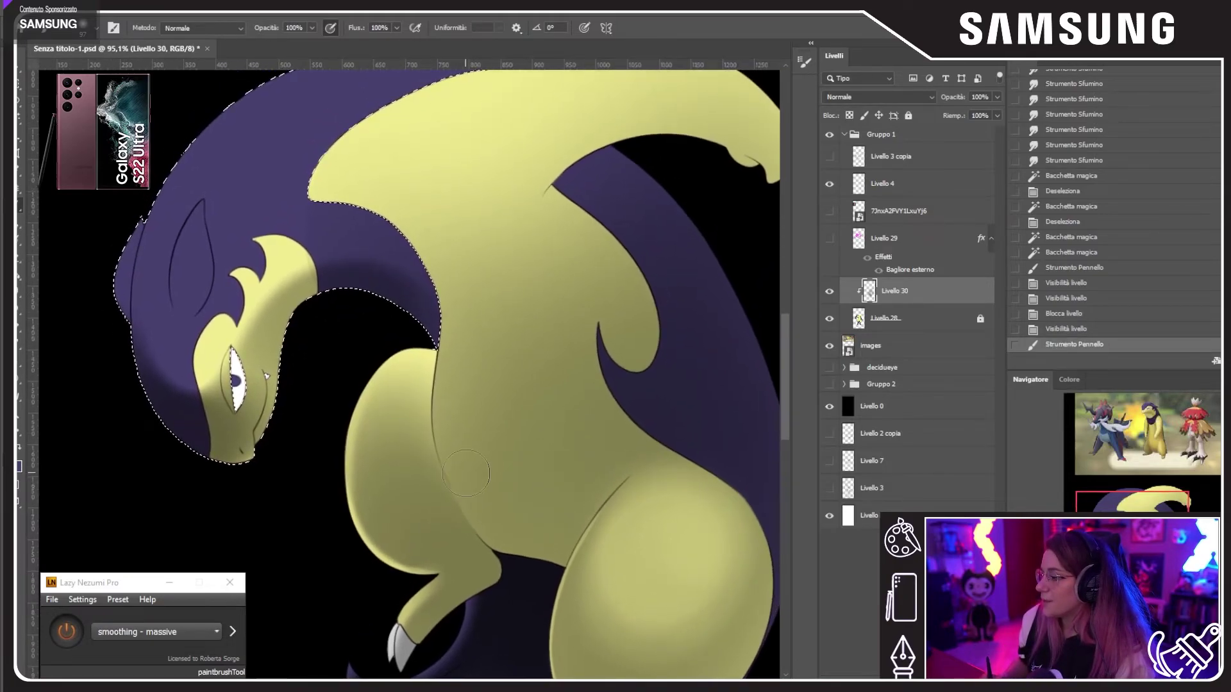
key("ctrl+z")
mouse_move(135, 436)
left_mouse_down()
mouse_move(265, 403)
mouse_move(326, 306)
mouse_move(405, 321)
mouse_move(434, 356)
left_mouse_up()
key("ctrl+z")
mouse_move(133, 420)
left_mouse_down()
mouse_move(268, 397)
mouse_move(348, 303)
mouse_move(430, 362)
left_mouse_up()
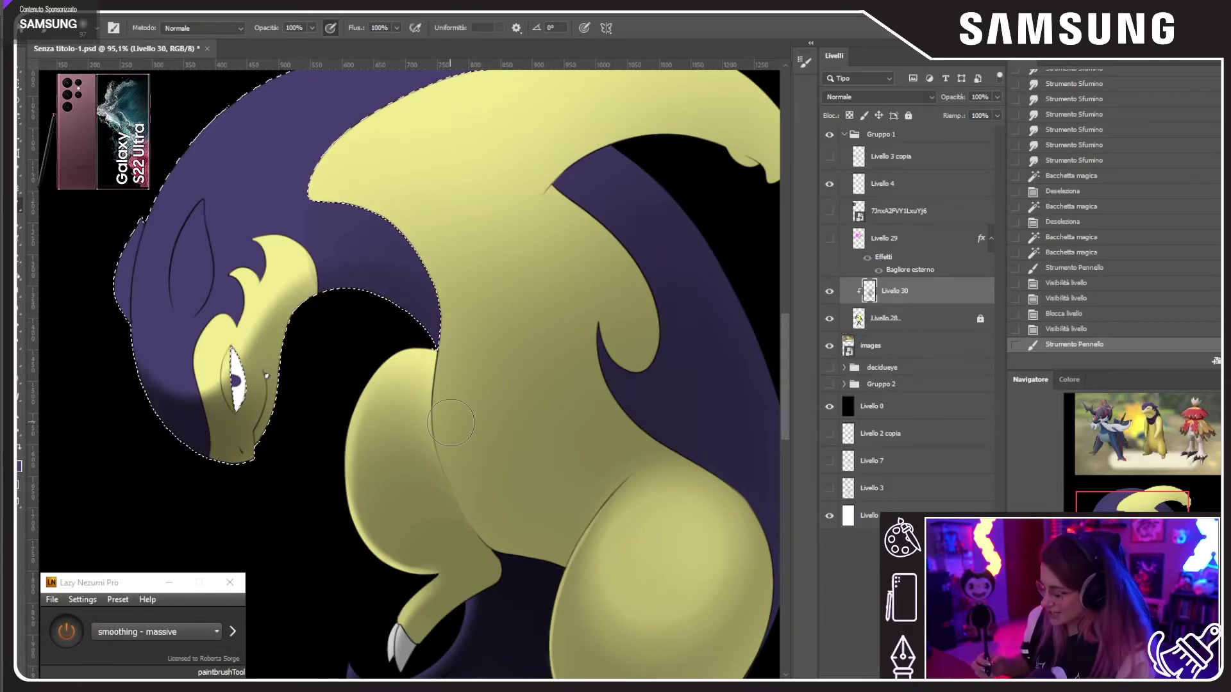
Step: Brush a soft shadow onto the upper edge of the purple nape beside the yellow shoulder
left_click_drag(535, 356, 519, 413)
left_click_drag(495, 152, 336, 144)
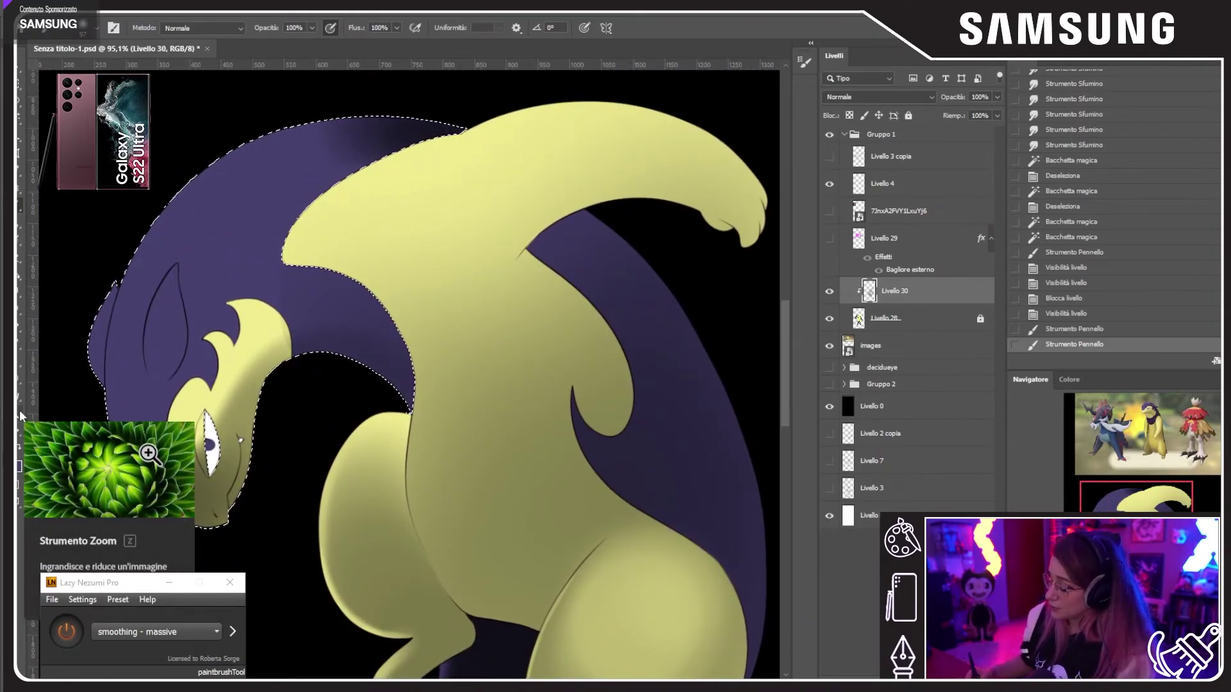
left_click_drag(640, 377, 535, 352)
left_click_drag(496, 194, 602, 316)
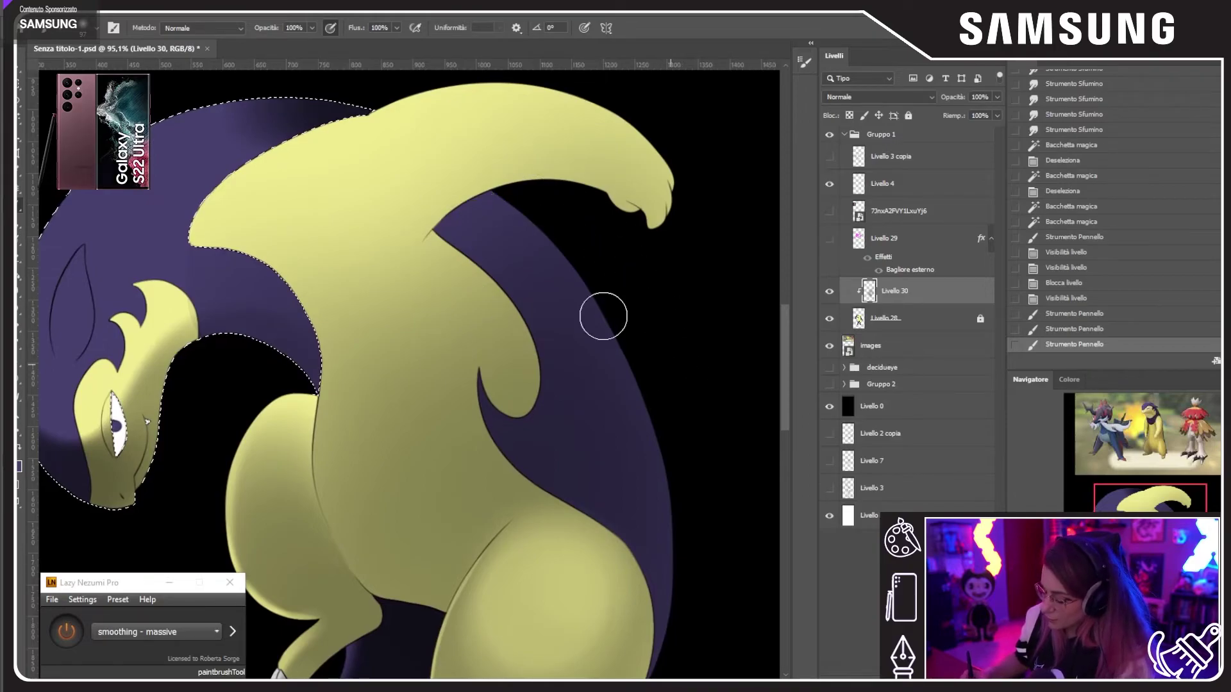
Step: Add the purple back to the Magic Wand selection on Livello 28 and return to Livello 30 with the Brush
key("w")
left_click(894, 318)
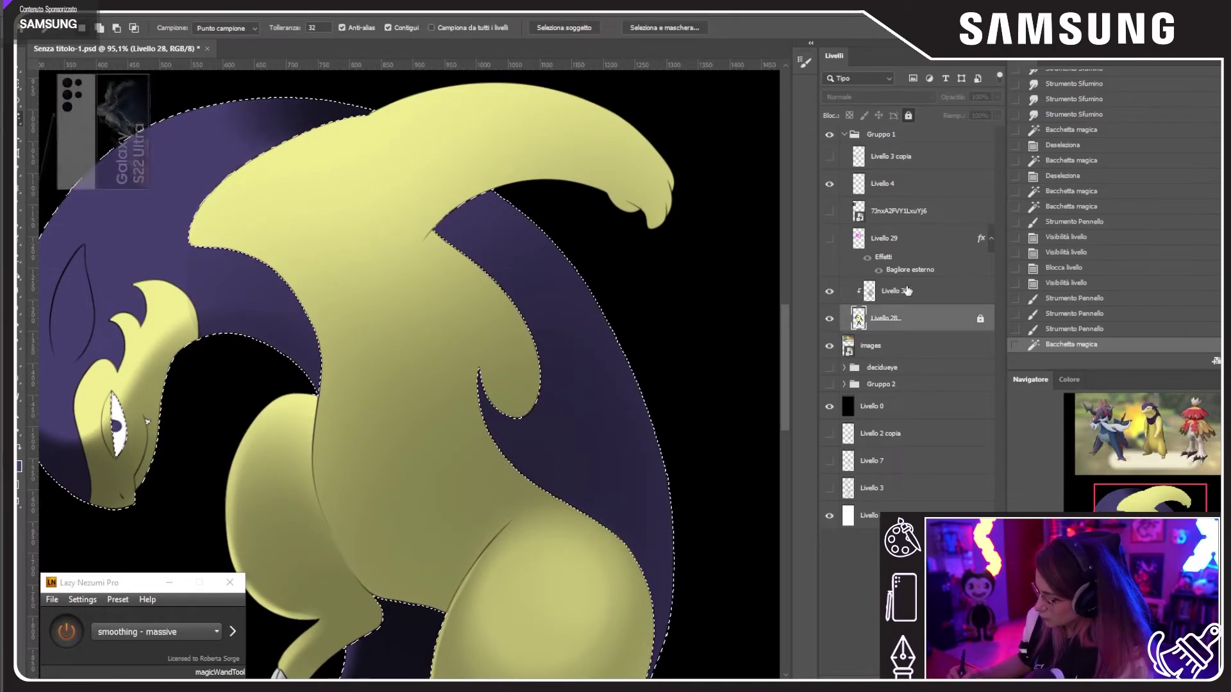
left_click(511, 212, "shift")
key("alt+bracketright")
key("b")
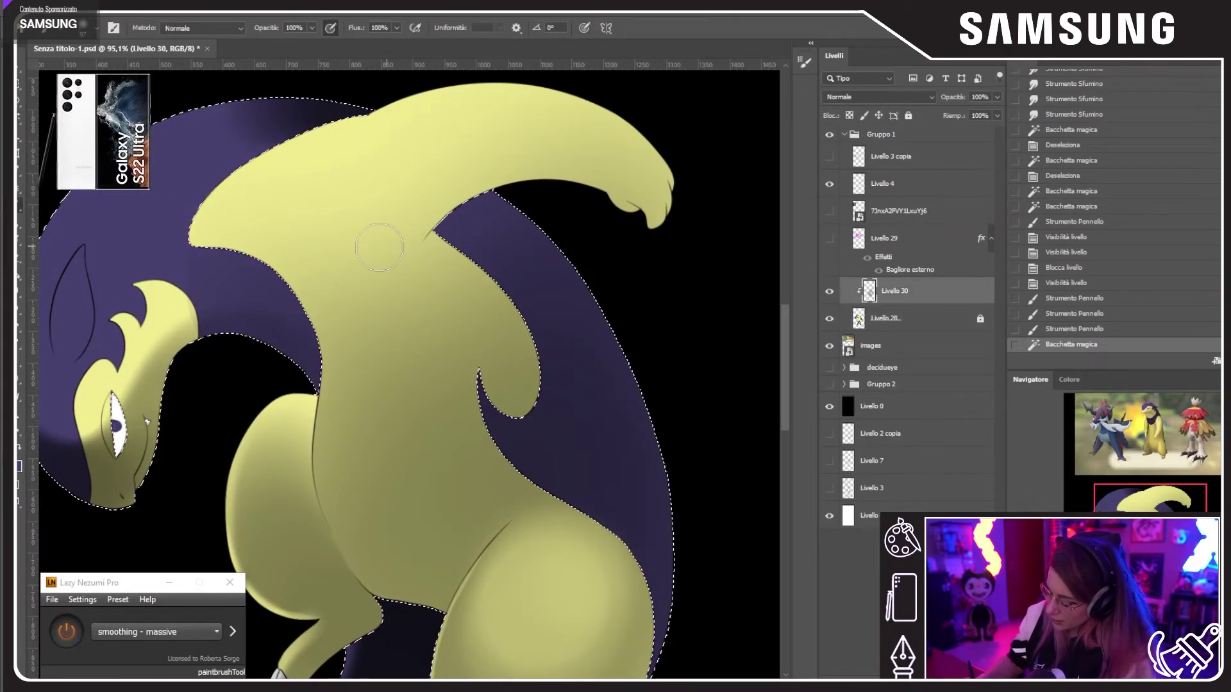
Step: Brush a soft shadow onto the purple back just beneath the raised arm, undoing and repeating unsatisfactory strokes
left_click_drag(436, 208, 680, 299)
key("ctrl+z")
left_click_drag(435, 211, 703, 348)
key("ctrl+z")
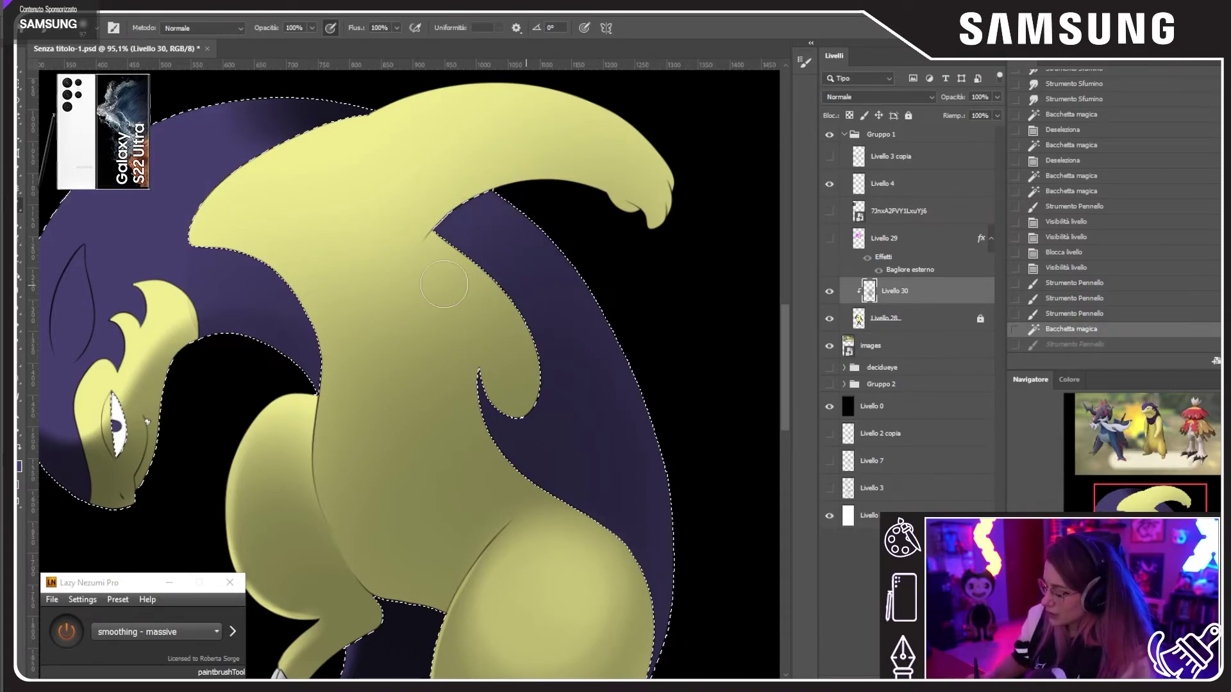
mouse_move(406, 200)
left_mouse_down()
mouse_move(602, 241)
mouse_move(718, 417)
left_mouse_up()
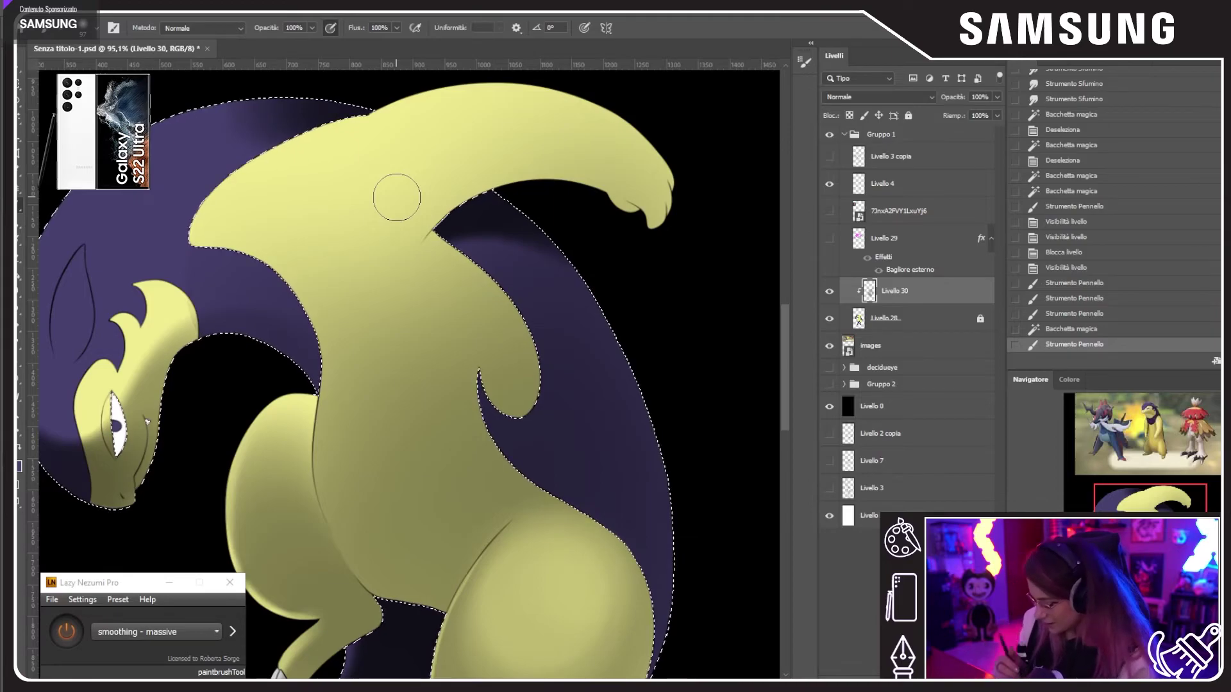
key("ctrl+z")
Step: Retouch the soft shadow along the snout and throat, undoing the first stroke and repainting it
mouse_move(157, 379)
left_mouse_down()
mouse_move(269, 346)
mouse_move(300, 421)
mouse_move(280, 358)
mouse_move(385, 324)
left_mouse_up()
key("ctrl+z")
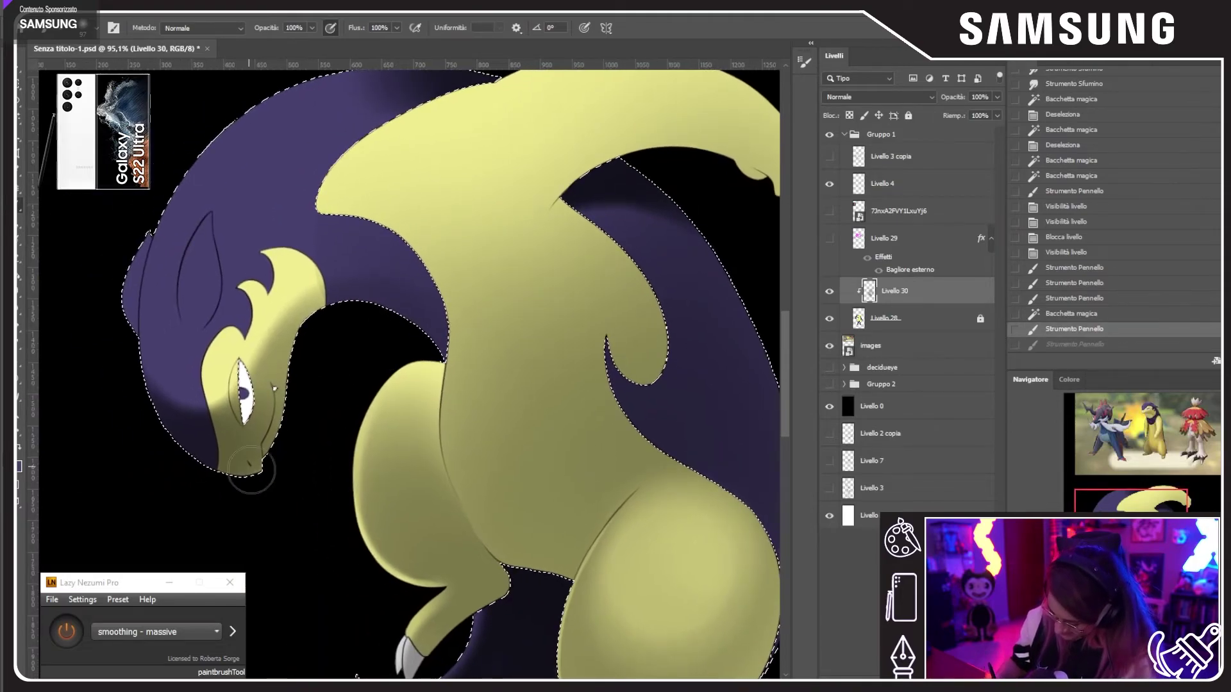
left_click_drag(251, 470, 324, 320)
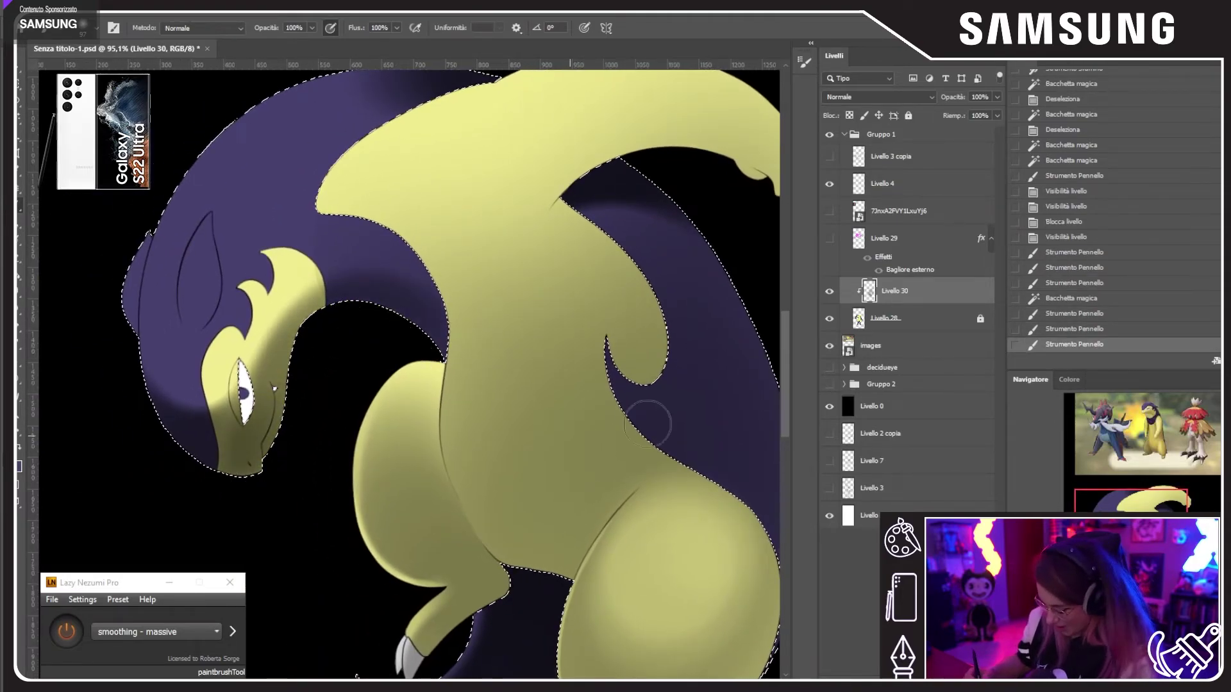
Step: Replace the selection with the yellow body areas picked from Livello 28, and return to Livello 30 with the Brush
left_click_drag(467, 412, 306, 354)
key("m")
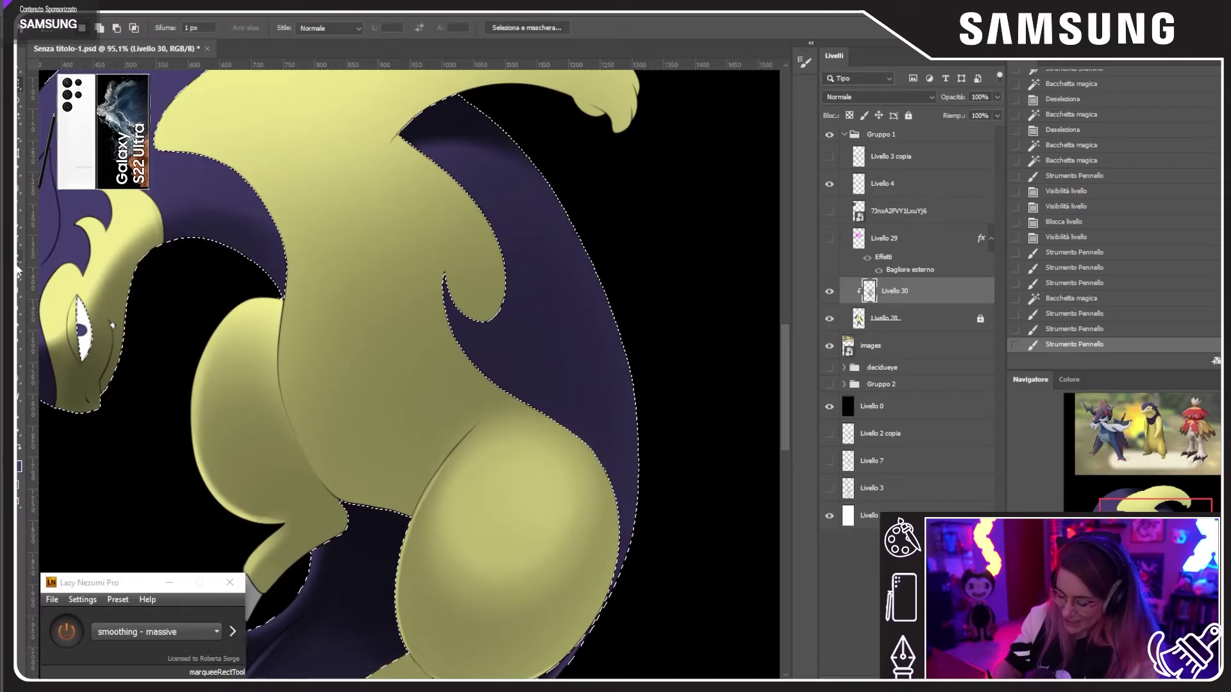
left_click(893, 320)
key("w")
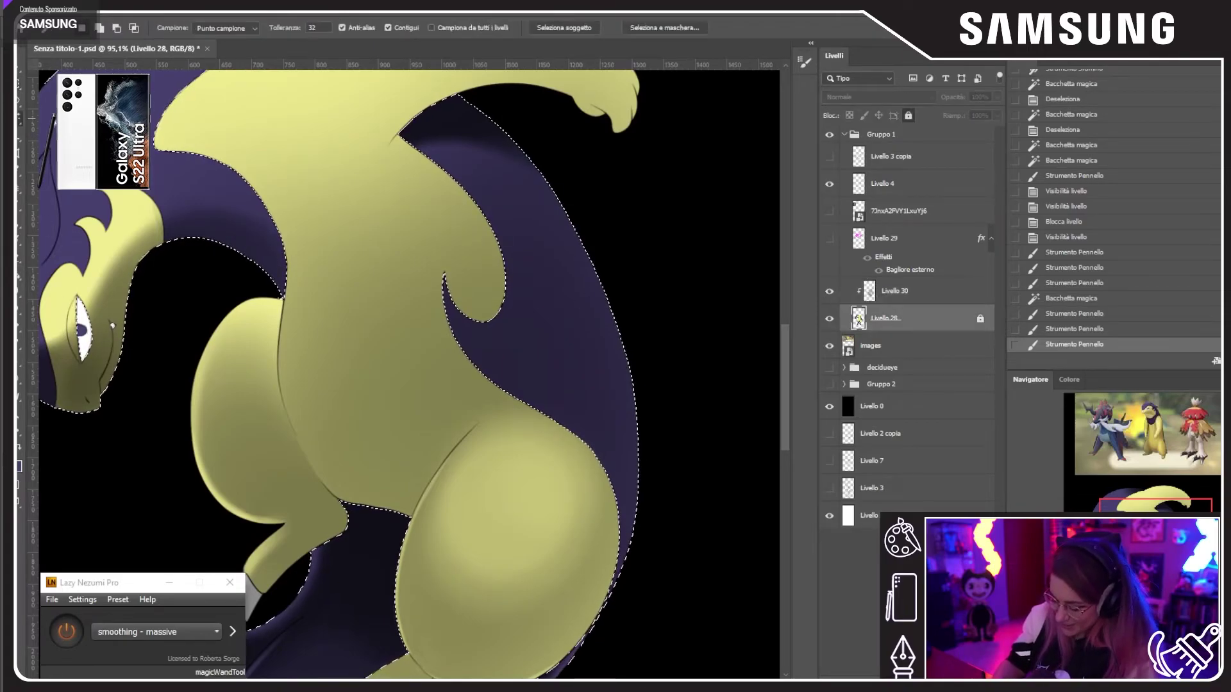
left_click(609, 242)
left_click(396, 361)
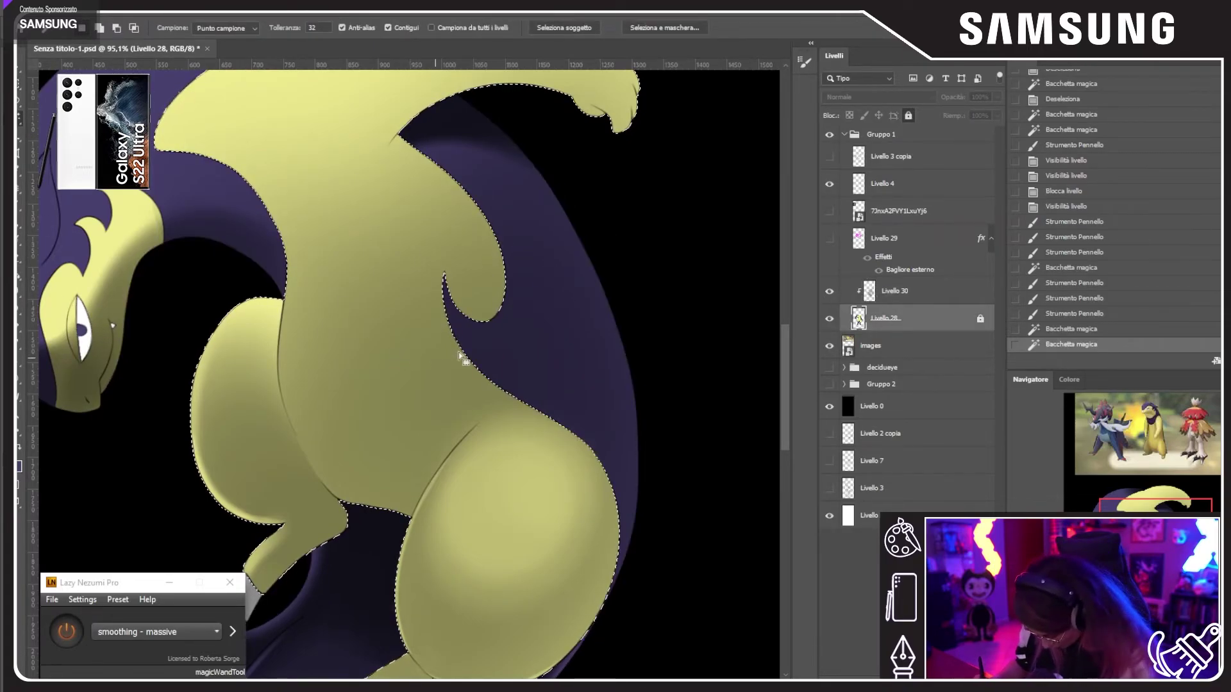
left_click(894, 292)
key("b")
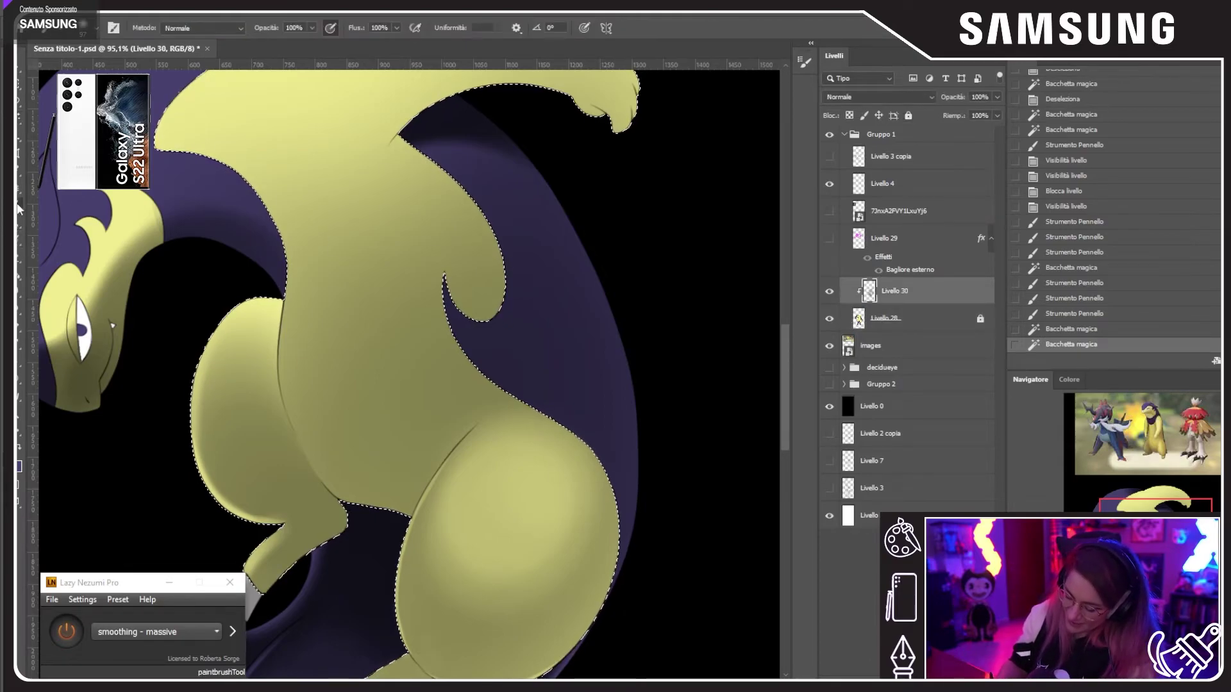
Step: Enlarge the brush and paint broad soft shadows over the yellow belly and flank, undoing rejected strokes
right_click(466, 298)
left_click_drag(488, 322, 501, 322)
mouse_move(346, 424)
left_mouse_down()
mouse_move(441, 383)
mouse_move(371, 340)
mouse_move(404, 431)
mouse_move(378, 426)
left_mouse_up()
mouse_move(346, 300)
left_mouse_down()
mouse_move(367, 448)
mouse_move(385, 276)
left_mouse_up()
key("ctrl+z")
key("ctrl+z")
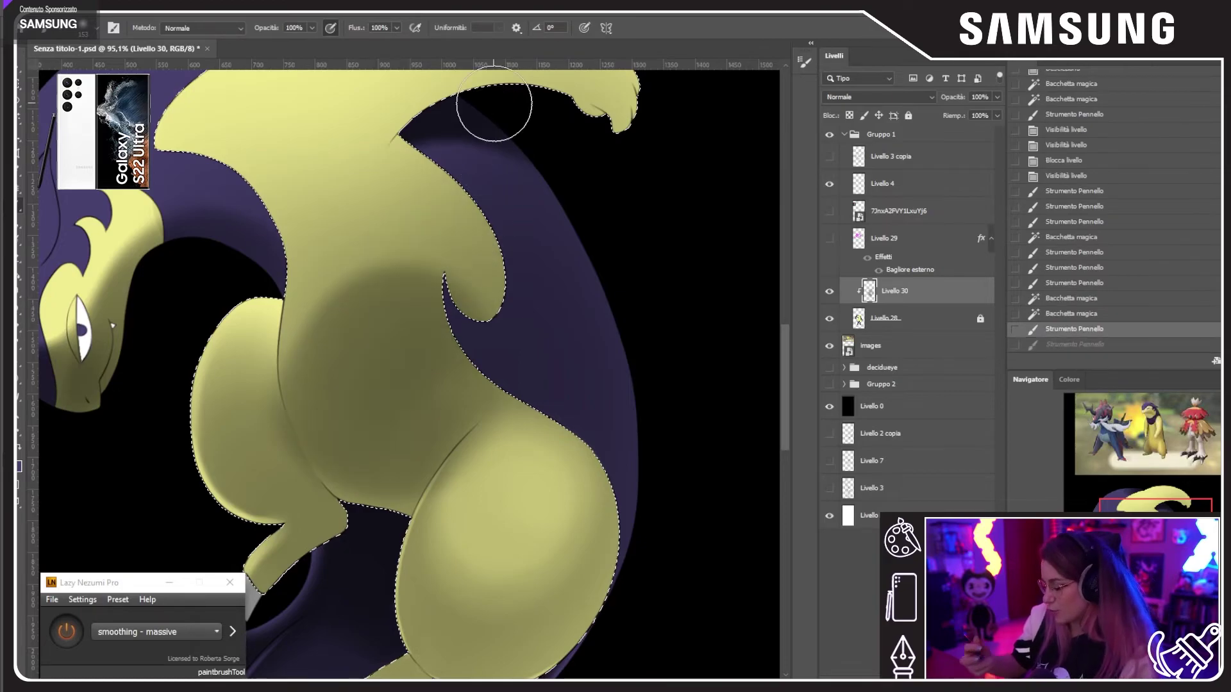
mouse_move(388, 465)
left_mouse_down()
mouse_move(378, 407)
mouse_move(479, 261)
mouse_move(442, 227)
left_mouse_up()
mouse_move(398, 267)
left_mouse_down()
mouse_move(344, 361)
mouse_move(368, 464)
left_mouse_up()
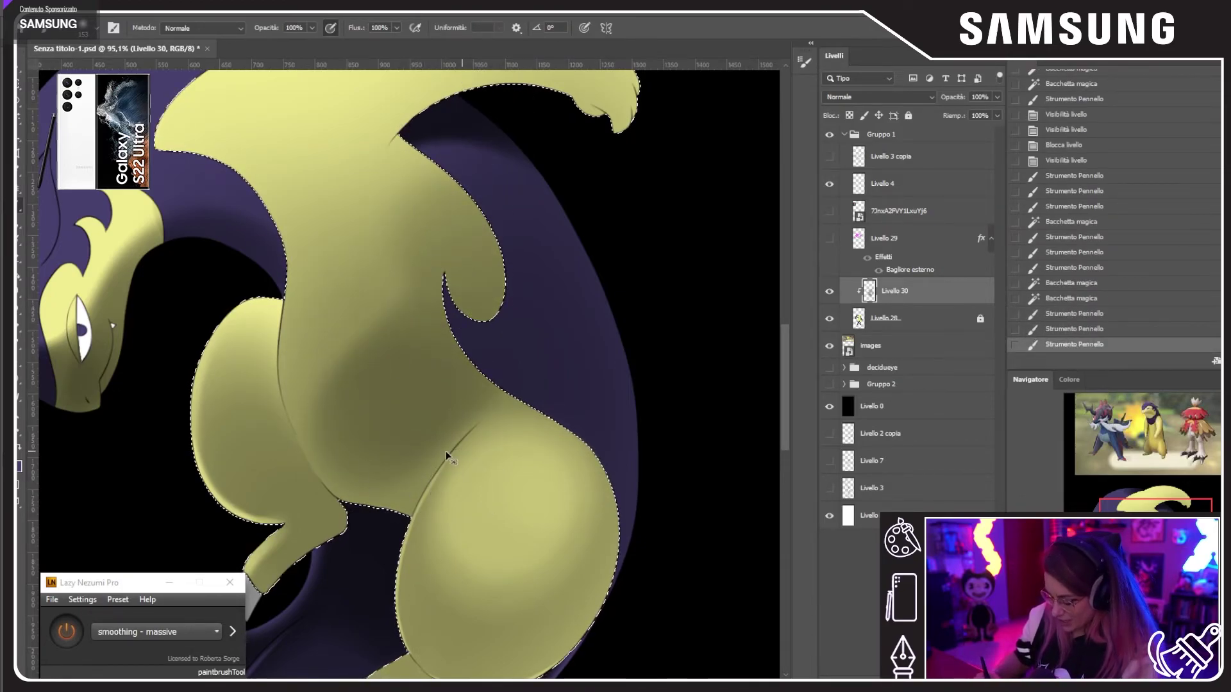
Step: Step back through the history to compare the belly shading, and keep only the first belly shadow stroke
key("ctrl+z")
key("ctrl+z")
key("ctrl+z")
key("ctrl+z")
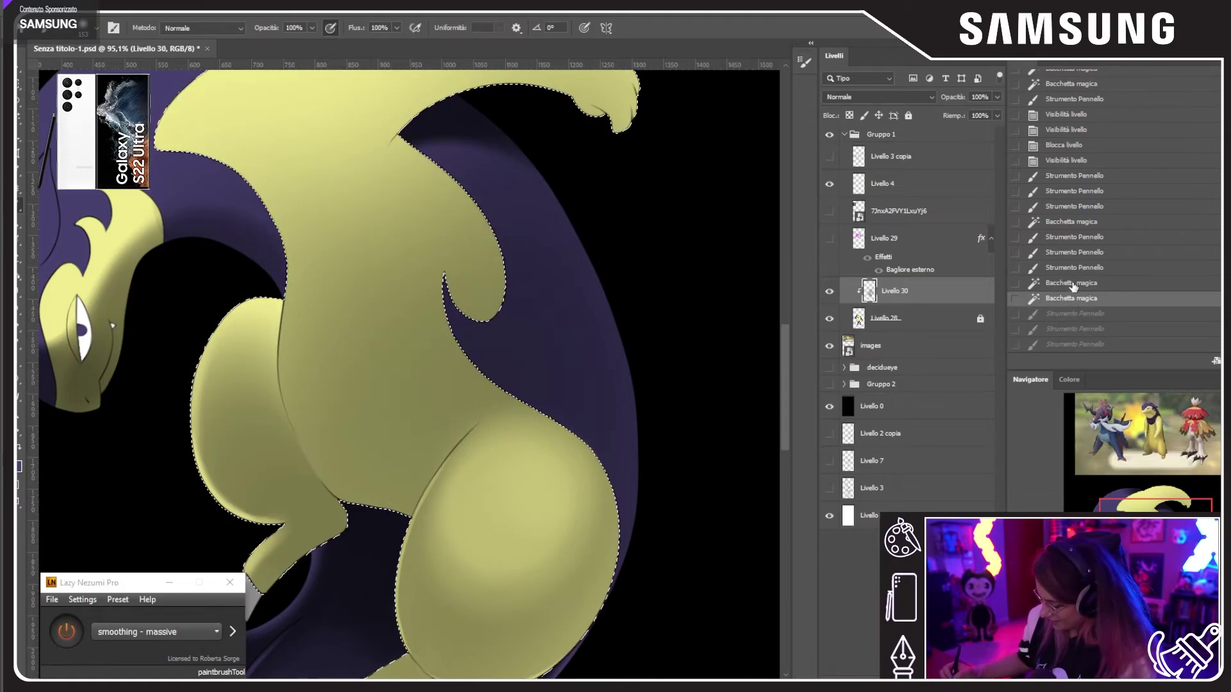
key("ctrl+shift+z")
left_click(1078, 311)
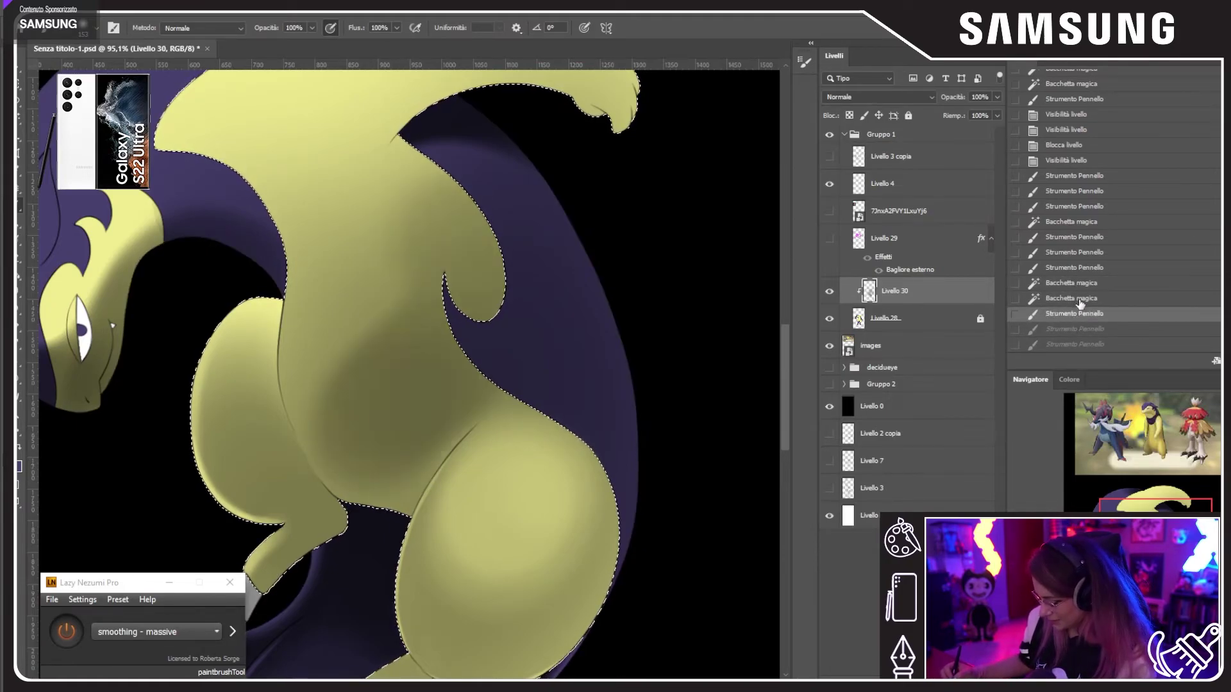
Step: Try broad soft shadow strokes across the yellow belly and flank, undoing each one
left_click(1078, 300)
mouse_move(325, 408)
left_mouse_down()
mouse_move(396, 461)
mouse_move(373, 377)
mouse_move(345, 409)
mouse_move(388, 468)
mouse_move(348, 432)
mouse_move(396, 441)
mouse_move(375, 375)
mouse_move(344, 373)
mouse_move(379, 451)
mouse_move(430, 384)
left_mouse_up()
key("ctrl+z")
left_click_drag(393, 384, 461, 350)
key("ctrl+z")
key("ctrl+z")
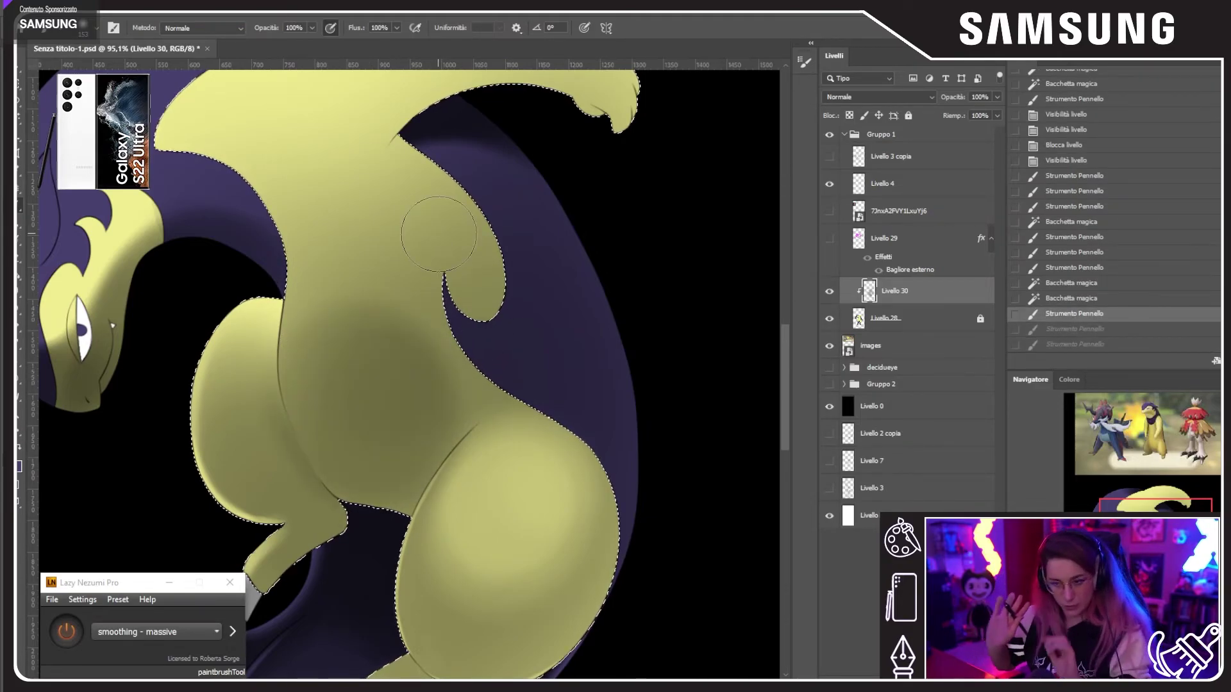
key("ctrl+z")
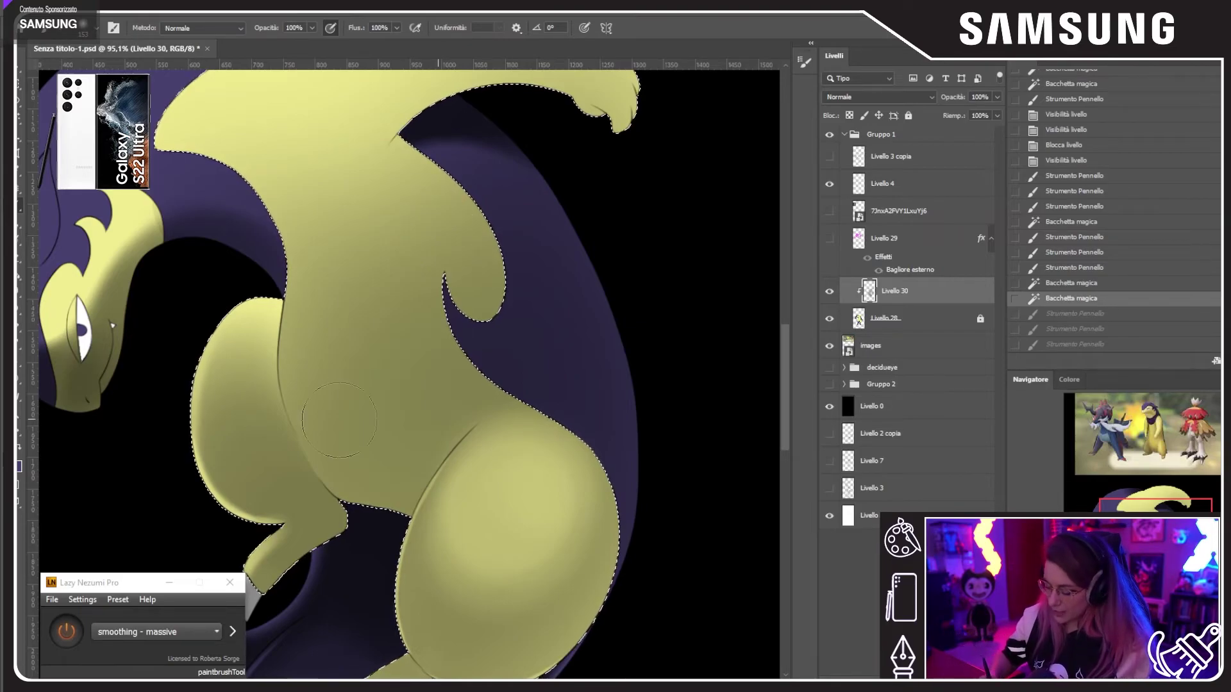
left_click_drag(326, 404, 404, 417)
mouse_move(410, 340)
left_mouse_down()
mouse_move(339, 378)
mouse_move(449, 328)
mouse_move(384, 426)
left_mouse_up()
key("ctrl+z")
key("ctrl+z")
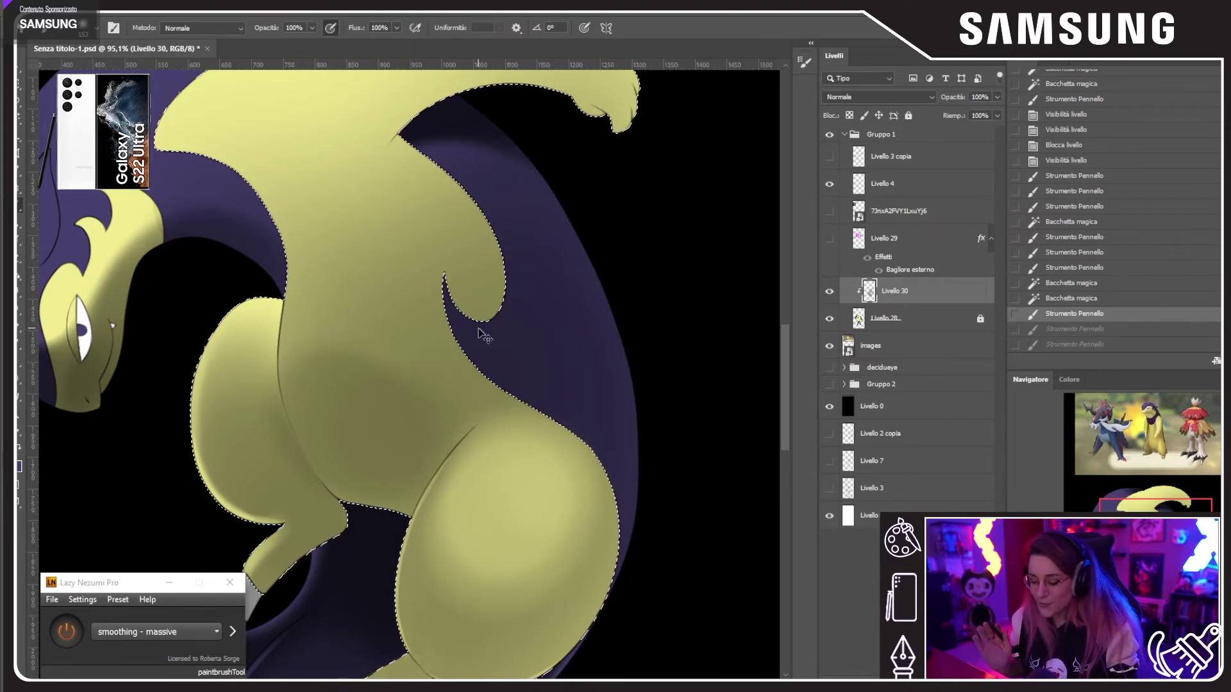
key("ctrl+z")
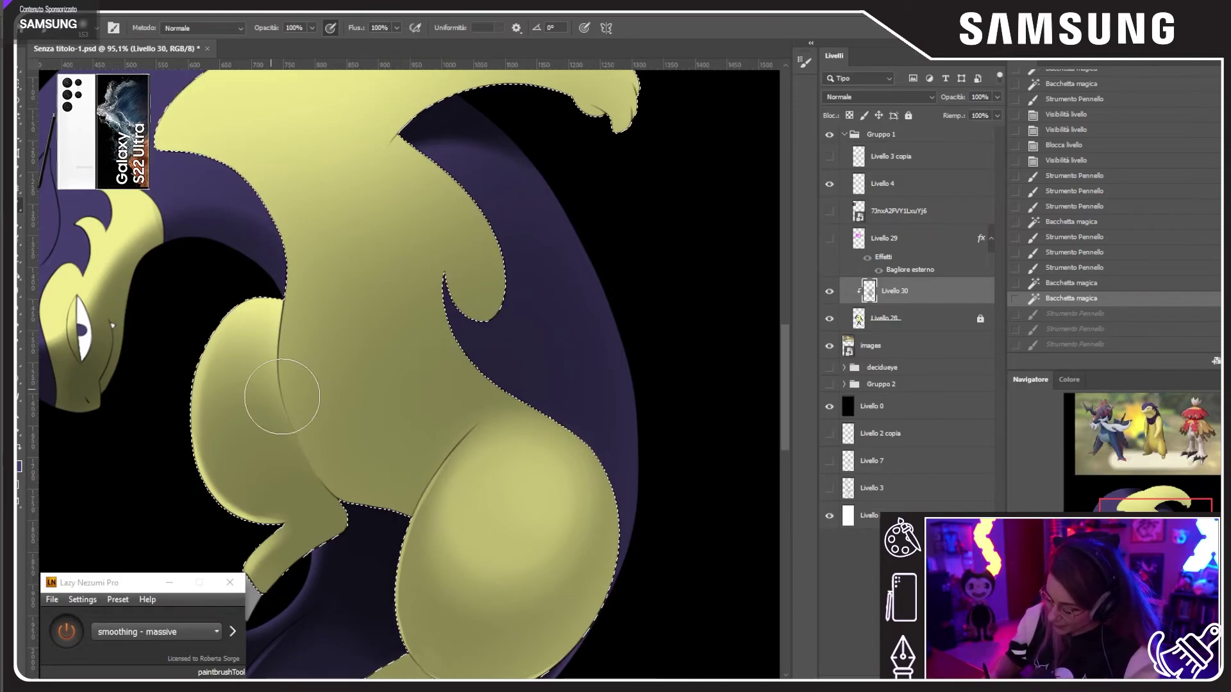
Step: Repaint a broad soft shadow over the yellow belly and chest, undoing rejected strokes
mouse_move(274, 398)
left_mouse_down()
mouse_move(362, 429)
mouse_move(453, 383)
mouse_move(475, 308)
mouse_move(398, 293)
mouse_move(323, 379)
mouse_move(382, 433)
mouse_move(443, 345)
mouse_move(323, 327)
mouse_move(317, 463)
mouse_move(440, 398)
left_mouse_up()
key("ctrl+z")
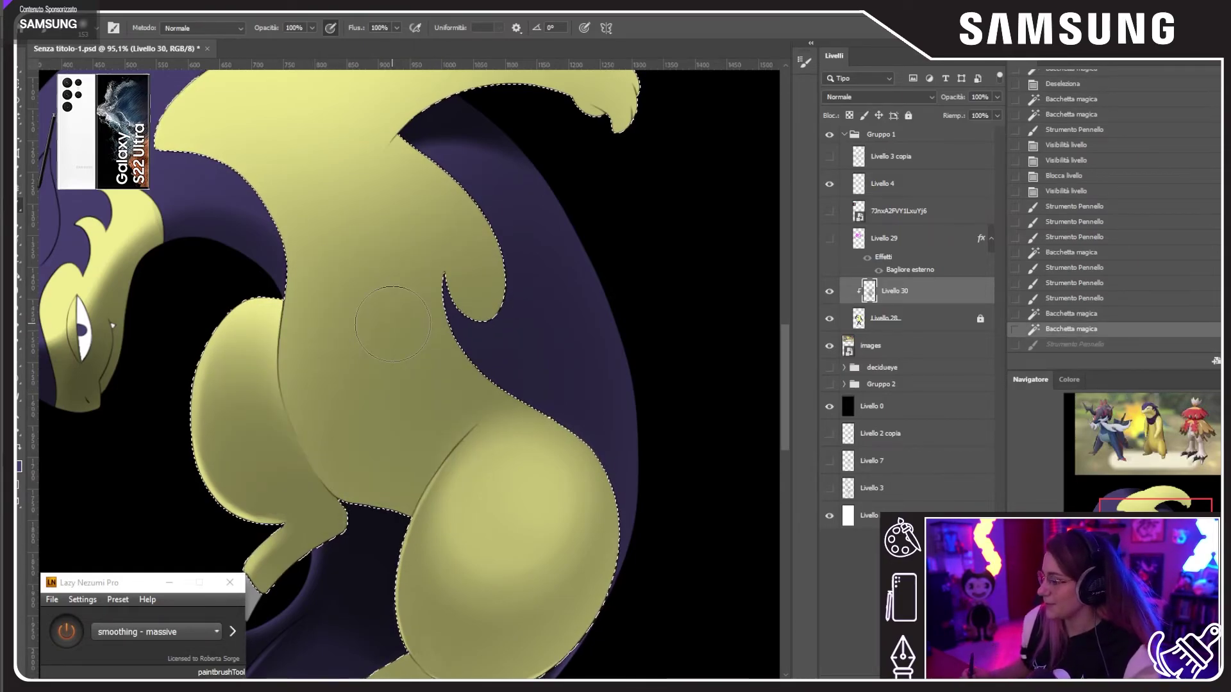
mouse_move(393, 441)
left_mouse_down()
mouse_move(298, 405)
mouse_move(460, 371)
mouse_move(362, 253)
mouse_move(430, 423)
mouse_move(333, 410)
mouse_move(436, 462)
mouse_move(381, 302)
mouse_move(453, 300)
mouse_move(375, 257)
left_mouse_up()
key("ctrl+z")
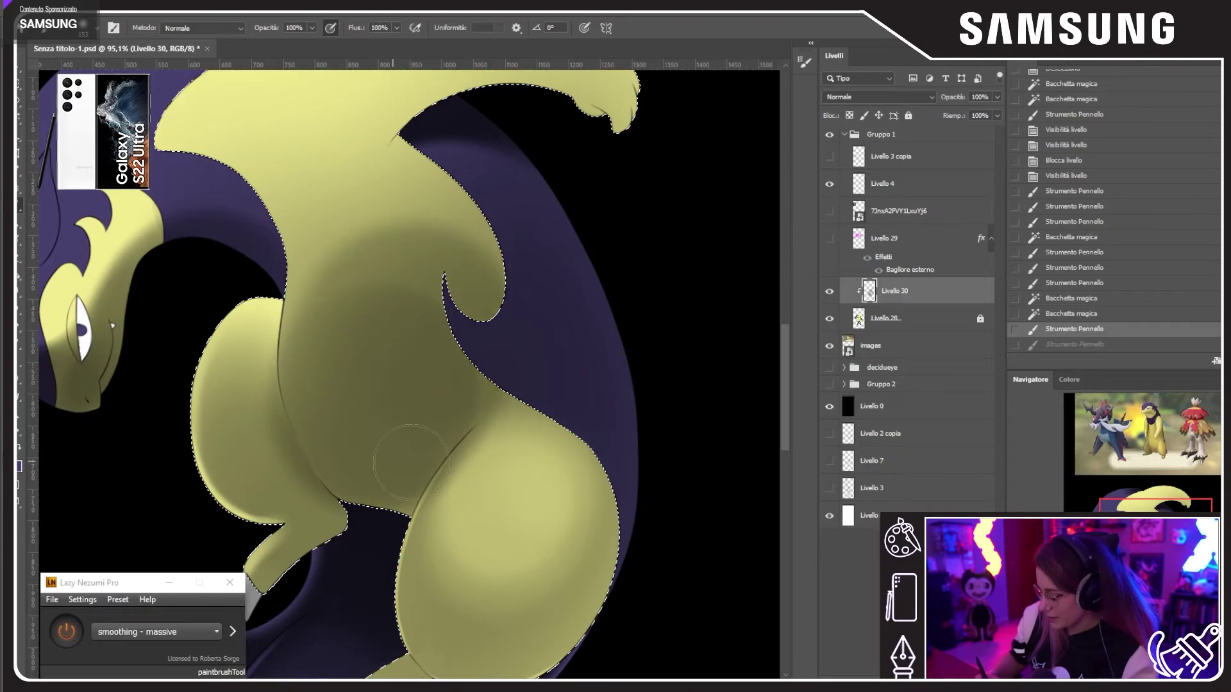
key("ctrl+z")
mouse_move(306, 379)
left_mouse_down()
mouse_move(481, 330)
mouse_move(377, 226)
left_mouse_up()
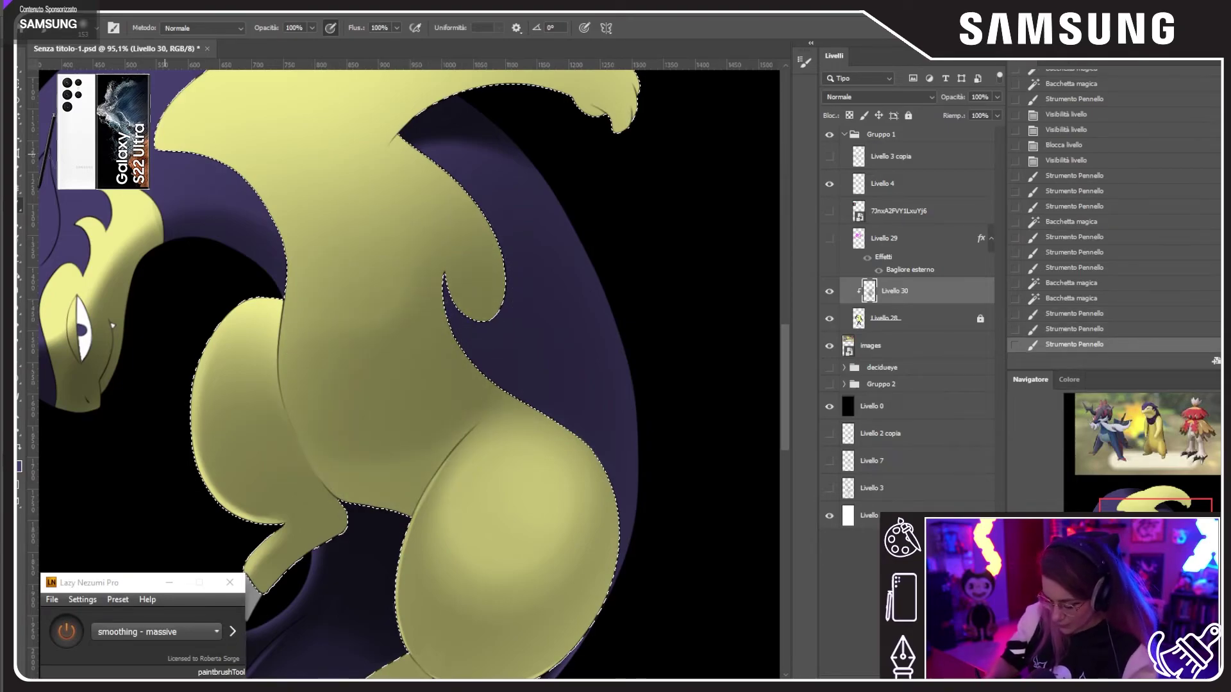
Step: Add the purple back to the selection from Livello 28 with the Magic Wand, and return to Livello 30
key("w")
left_click(884, 318)
left_click(602, 369)
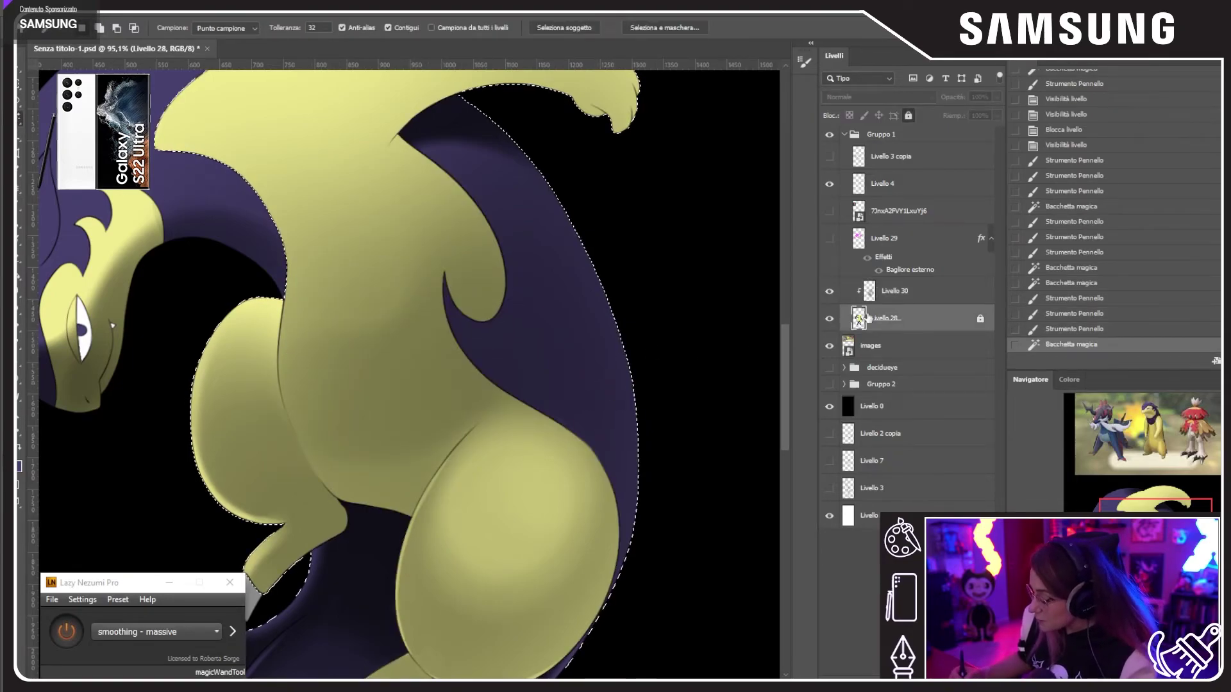
left_click(910, 292)
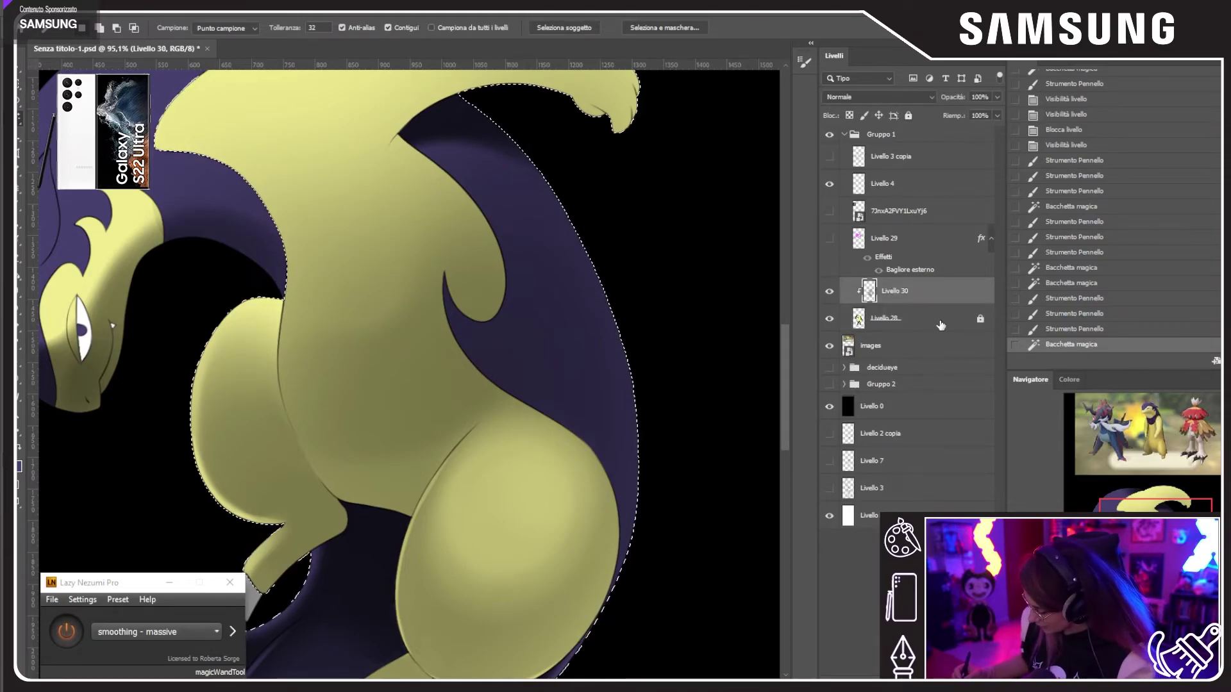
Step: Step back through the history to compare the belly shading, dropping the added selection and all but the first new shadow stroke
left_click(1075, 314)
left_click(1071, 345)
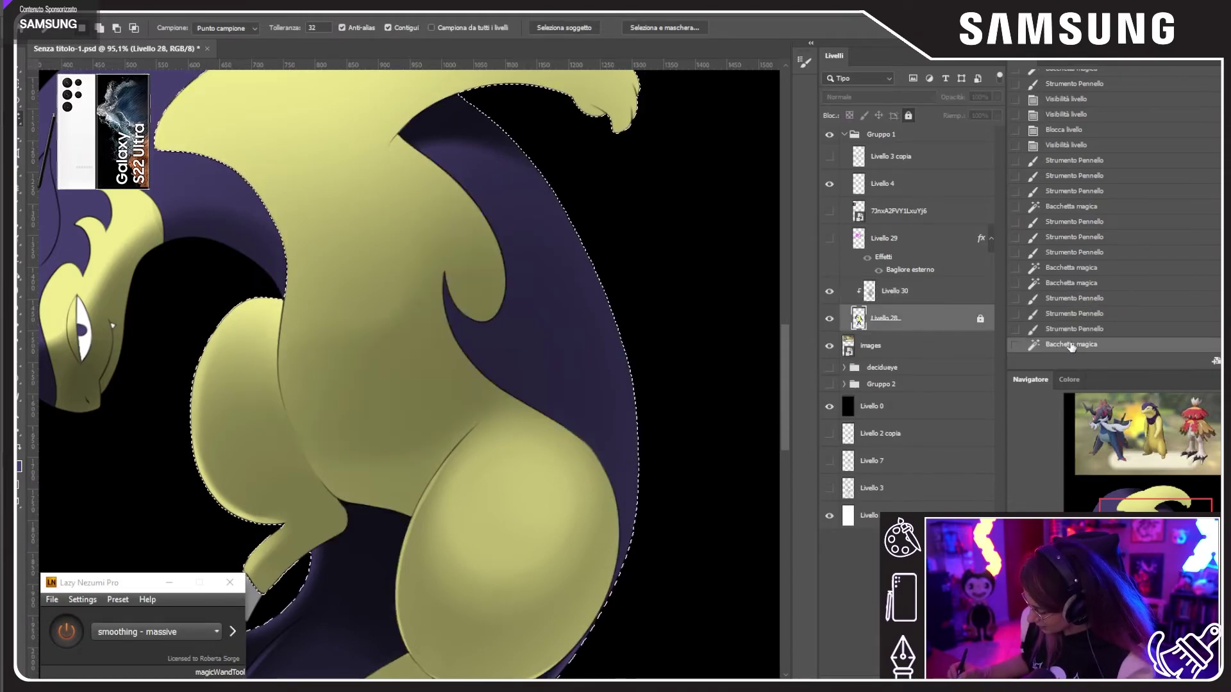
left_click(1077, 313)
left_click(1080, 329)
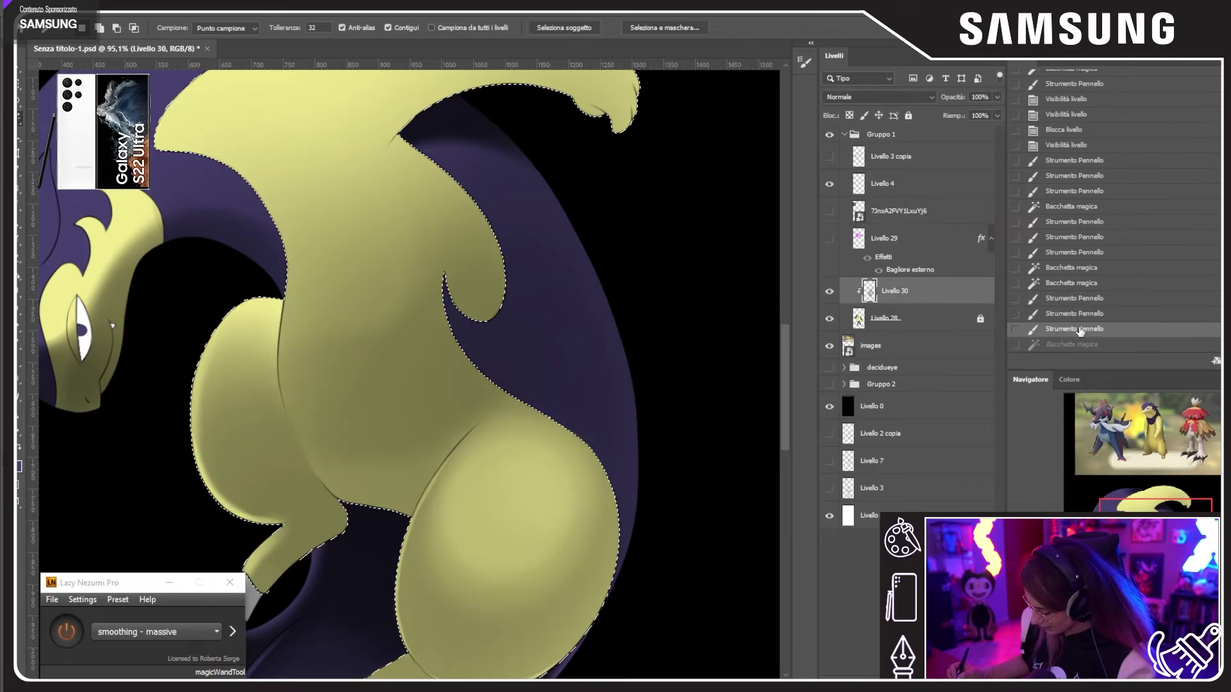
left_click(1077, 313)
left_click(1076, 298)
Step: Extend the selection with the purple back picked from Livello 28, and return to Livello 30 with the Brush
left_click(842, 327)
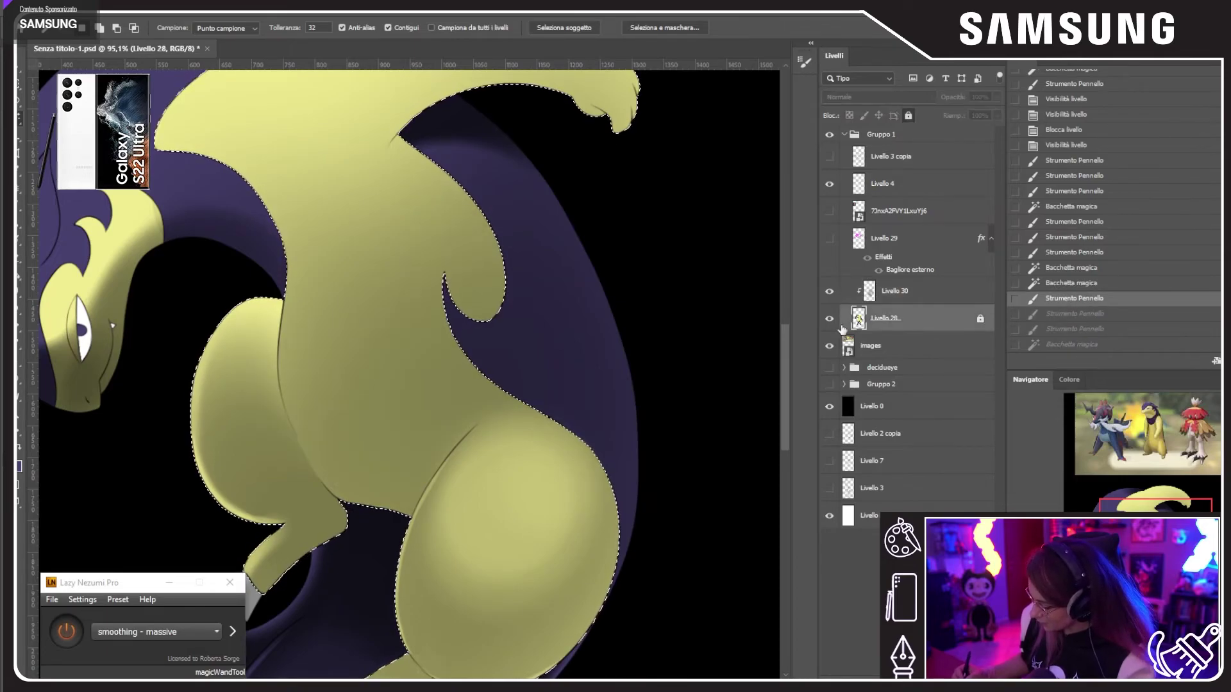
left_click(580, 385)
key("alt+bracketright")
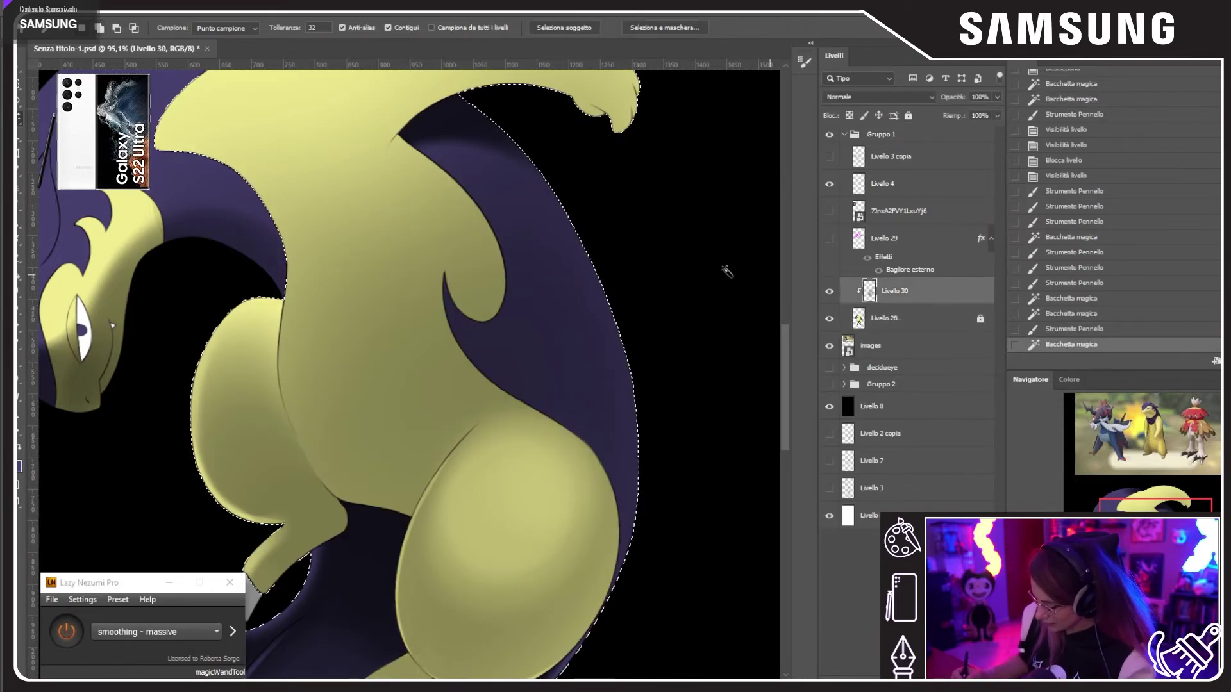
left_click(19, 206)
Step: Try long shadow strokes from the front leg across the belly to the thigh and back, undoing each one
mouse_move(258, 361)
left_mouse_down()
mouse_move(316, 457)
mouse_move(437, 425)
mouse_move(565, 359)
left_mouse_up()
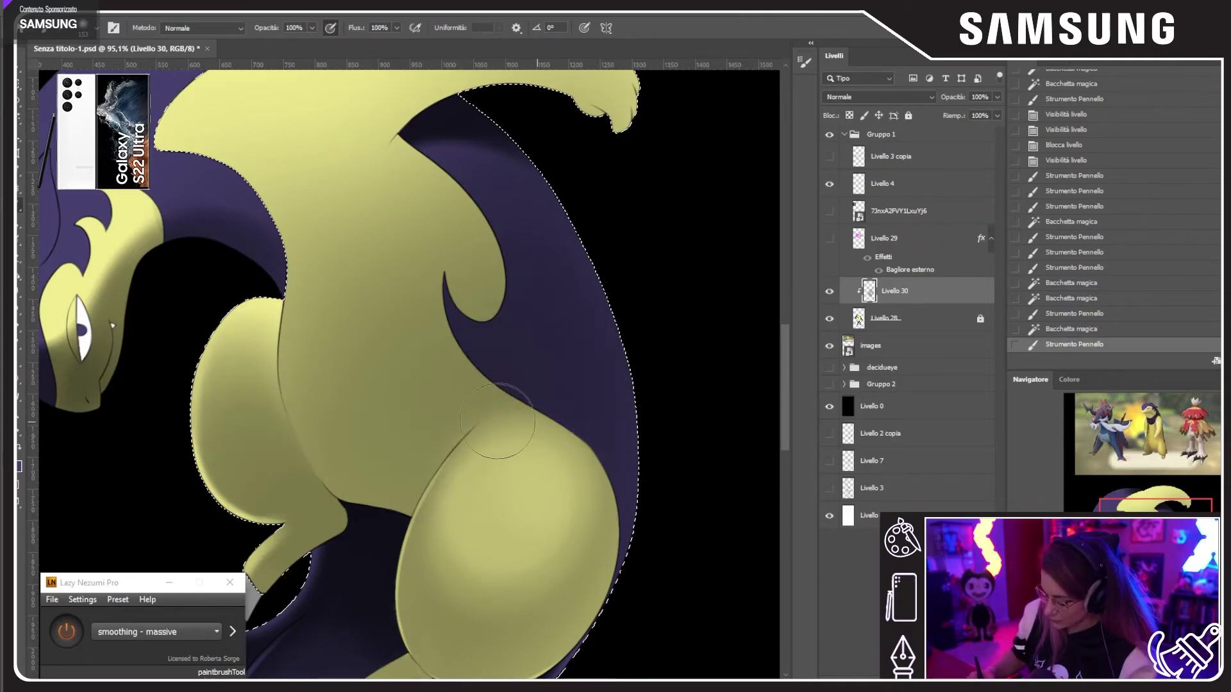
key("ctrl+z")
mouse_move(257, 401)
left_mouse_down()
mouse_move(599, 391)
mouse_move(655, 450)
mouse_move(332, 466)
mouse_move(652, 417)
mouse_move(676, 498)
left_mouse_up()
key("ctrl+z")
key("ctrl+z")
mouse_move(251, 376)
left_mouse_down()
mouse_move(292, 439)
mouse_move(585, 393)
mouse_move(651, 507)
mouse_move(330, 463)
mouse_move(659, 462)
left_mouse_up()
key("ctrl+z")
key("ctrl+z")
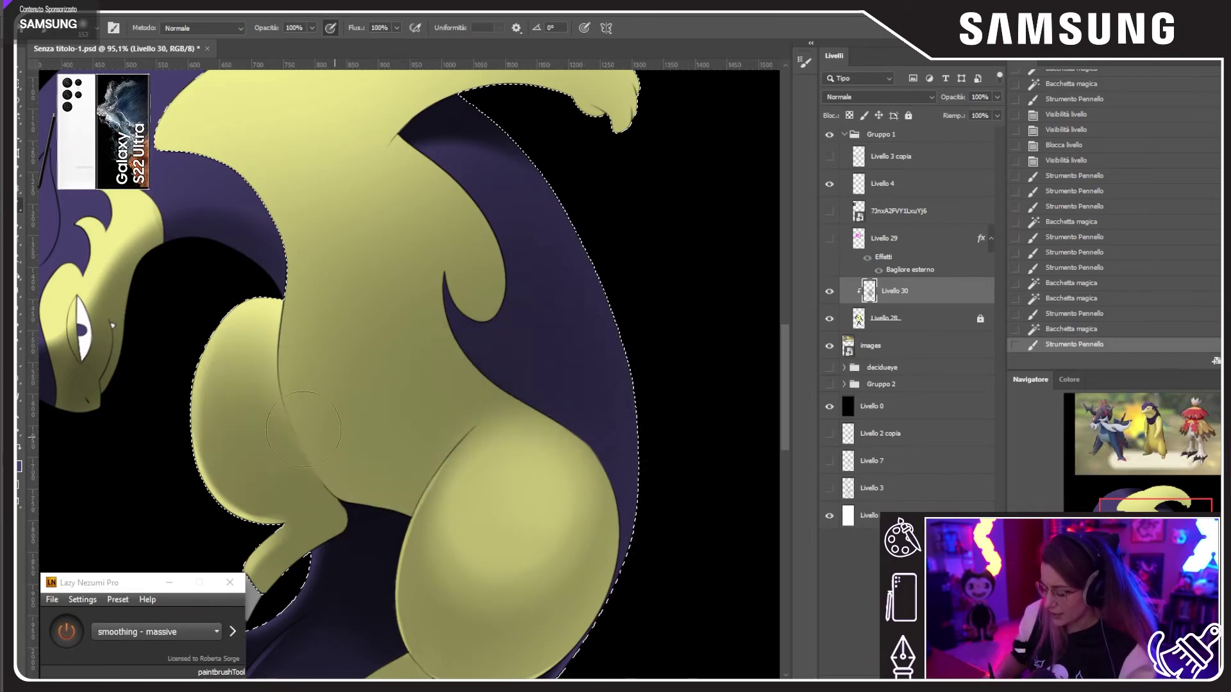
mouse_move(254, 378)
left_mouse_down()
mouse_move(339, 460)
mouse_move(683, 461)
left_mouse_up()
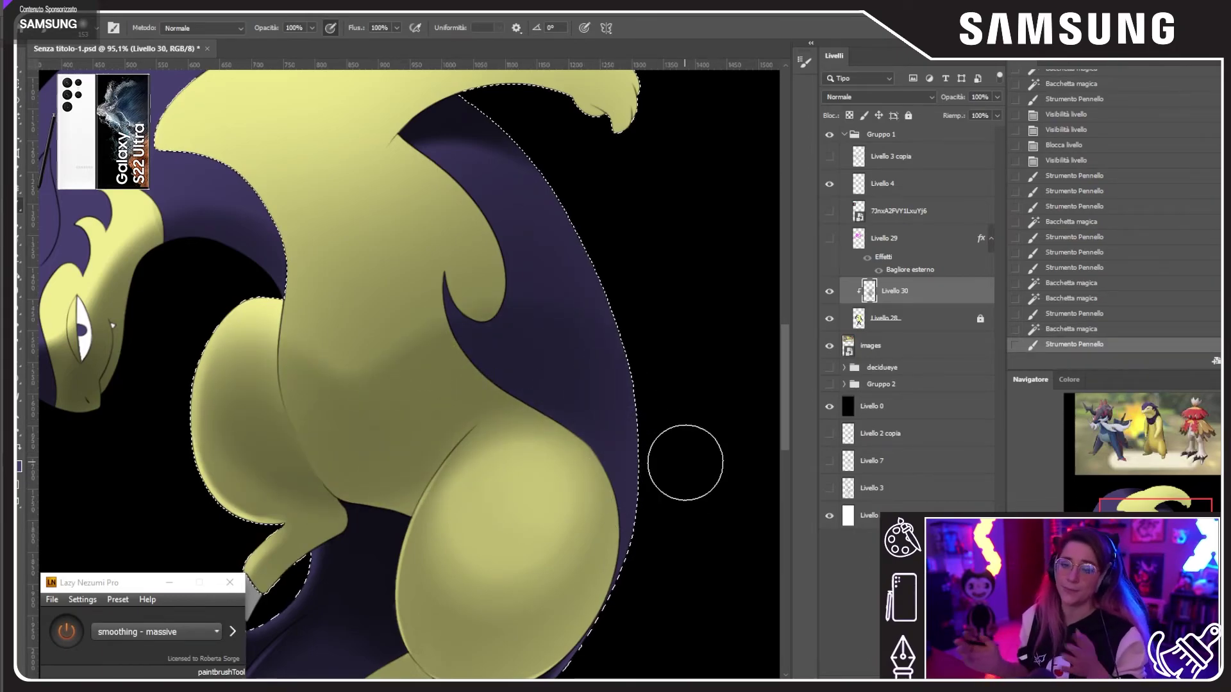
key("ctrl+z")
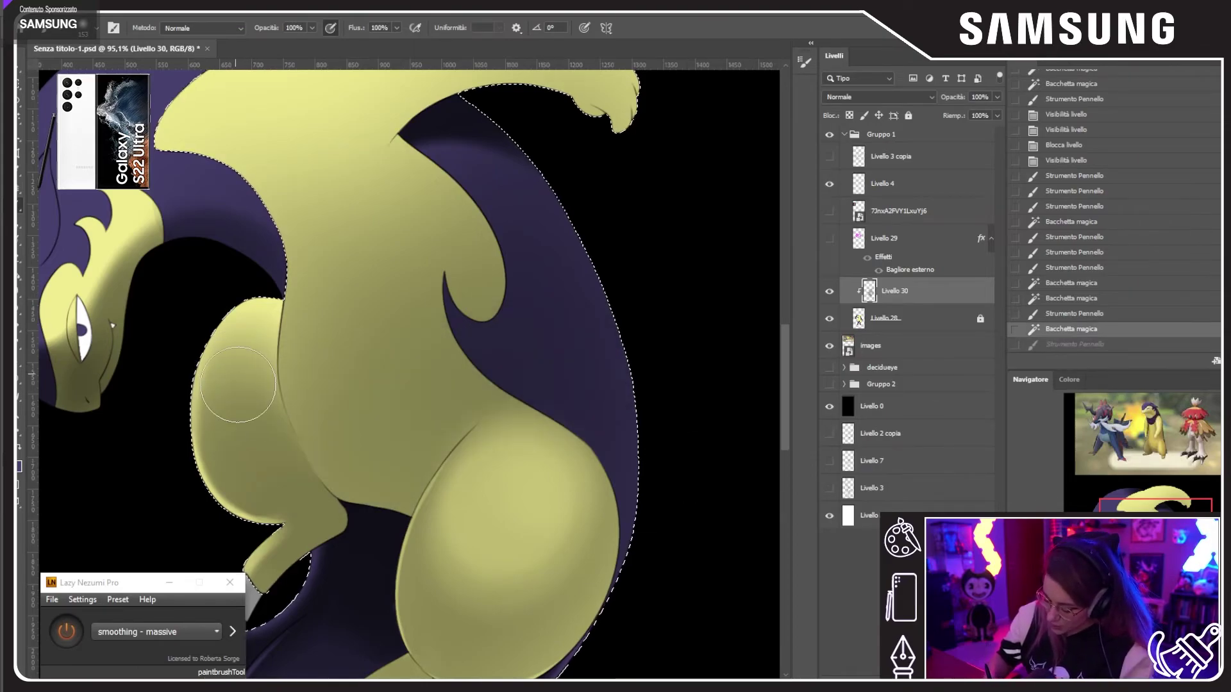
Step: Paint a soft shadow band across the lower belly toward the hind thigh, repainting it after undoing rejected strokes
left_click_drag(238, 384, 481, 352)
key("ctrl+z")
mouse_move(220, 393)
left_mouse_down()
mouse_move(470, 396)
mouse_move(582, 440)
left_mouse_up()
key("ctrl+z")
left_click_drag(260, 412, 590, 398)
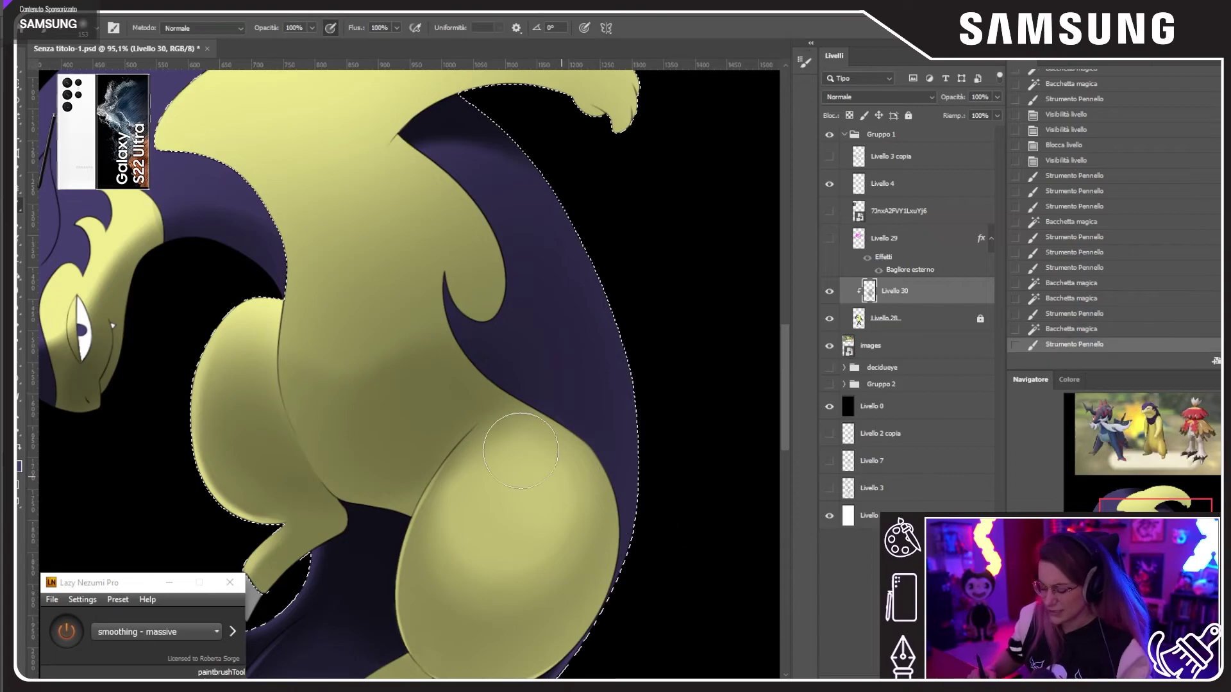
mouse_move(274, 357)
left_mouse_down()
mouse_move(304, 397)
mouse_move(461, 383)
mouse_move(569, 418)
left_mouse_up()
key("ctrl+z")
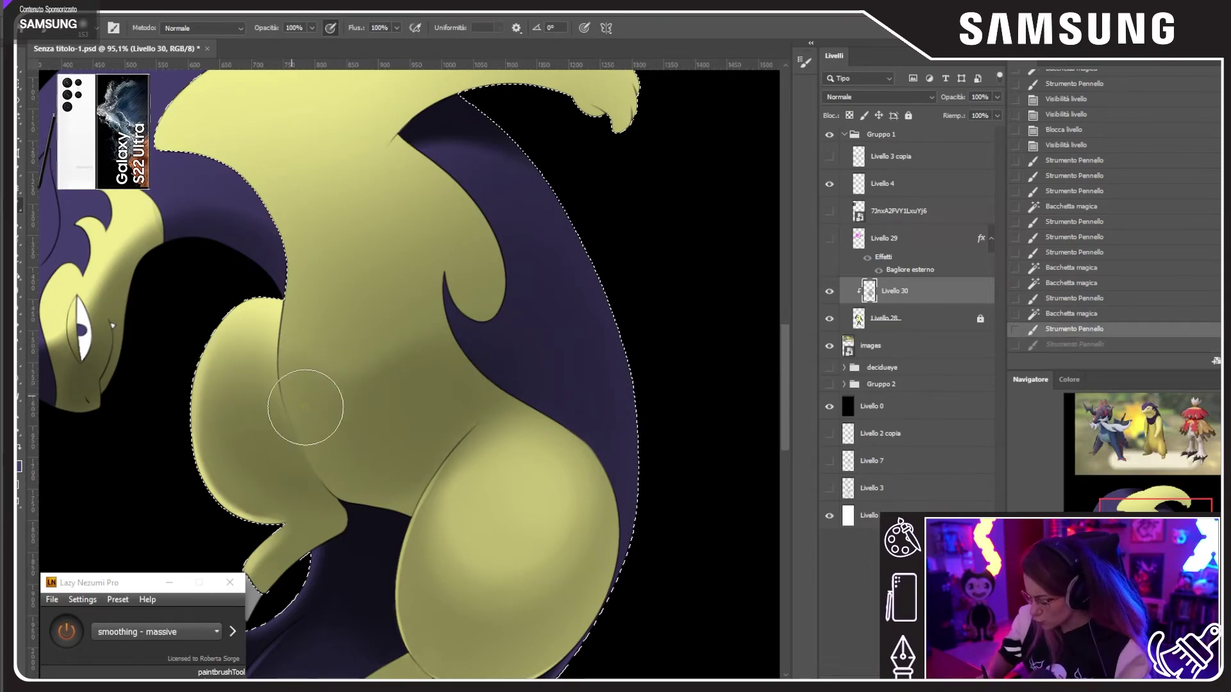
mouse_move(305, 407)
left_mouse_down()
mouse_move(441, 378)
mouse_move(586, 423)
left_mouse_up()
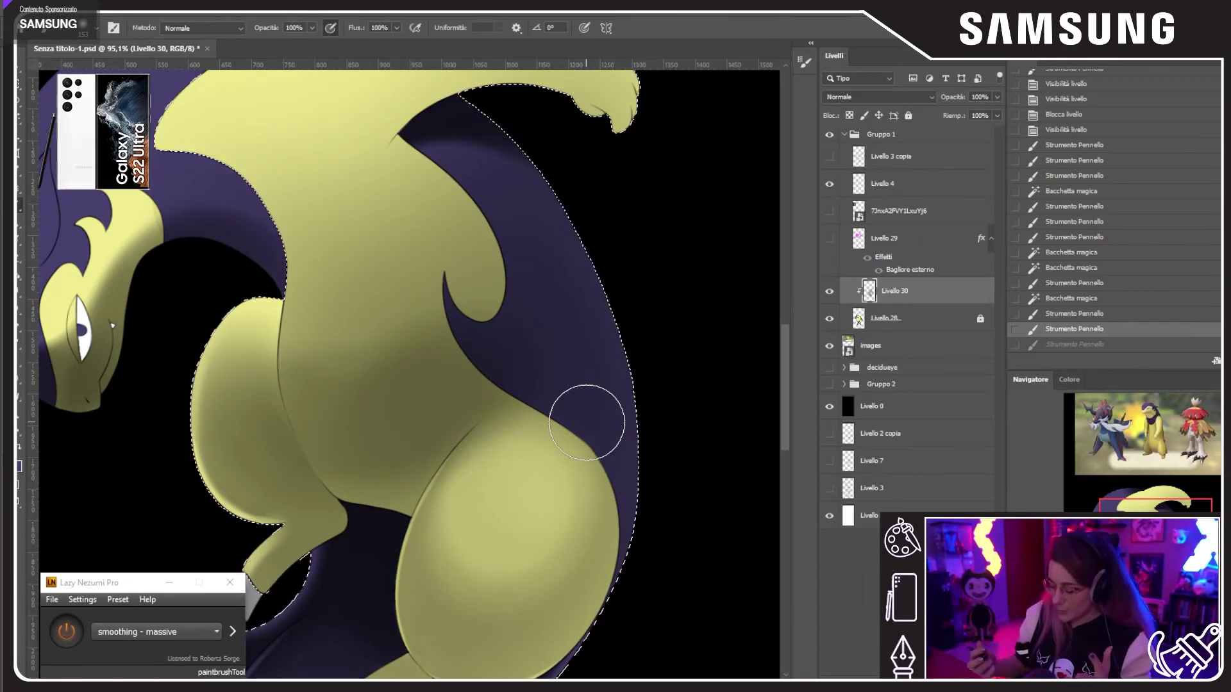
Step: Try smudging the shading at the top of the hind thigh and darkening the belly with the Brush, undoing both
left_click(19, 292)
left_click_drag(487, 471, 538, 426)
key("ctrl+z")
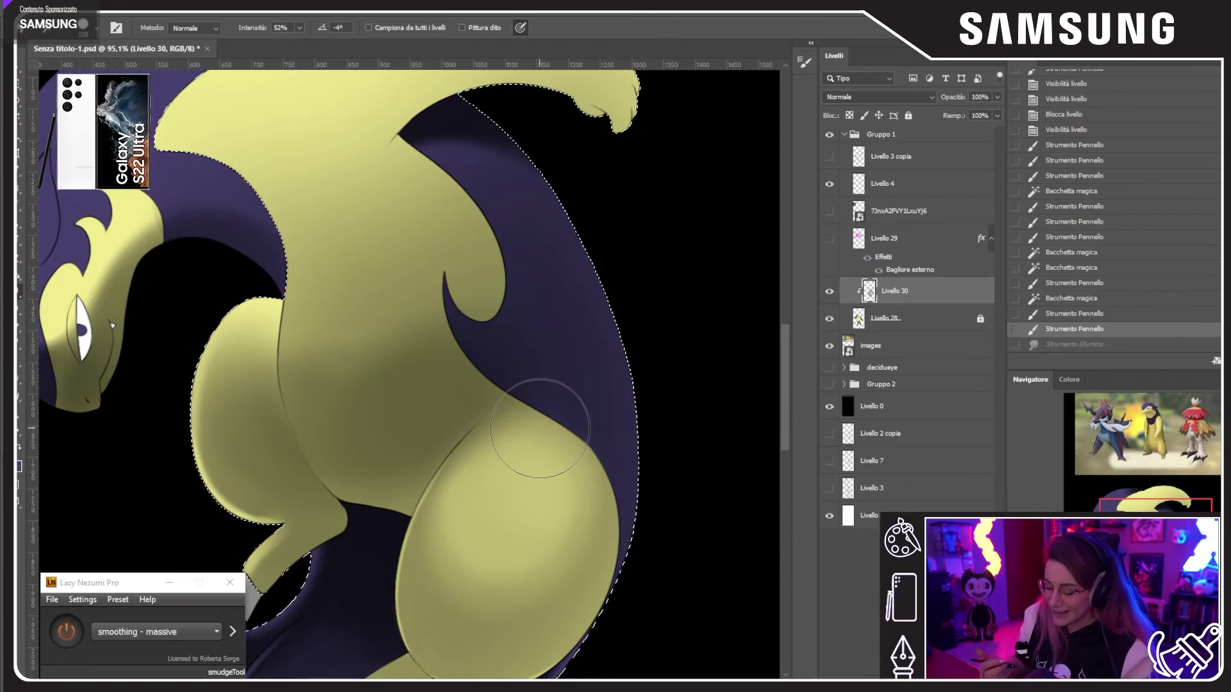
left_click(20, 205)
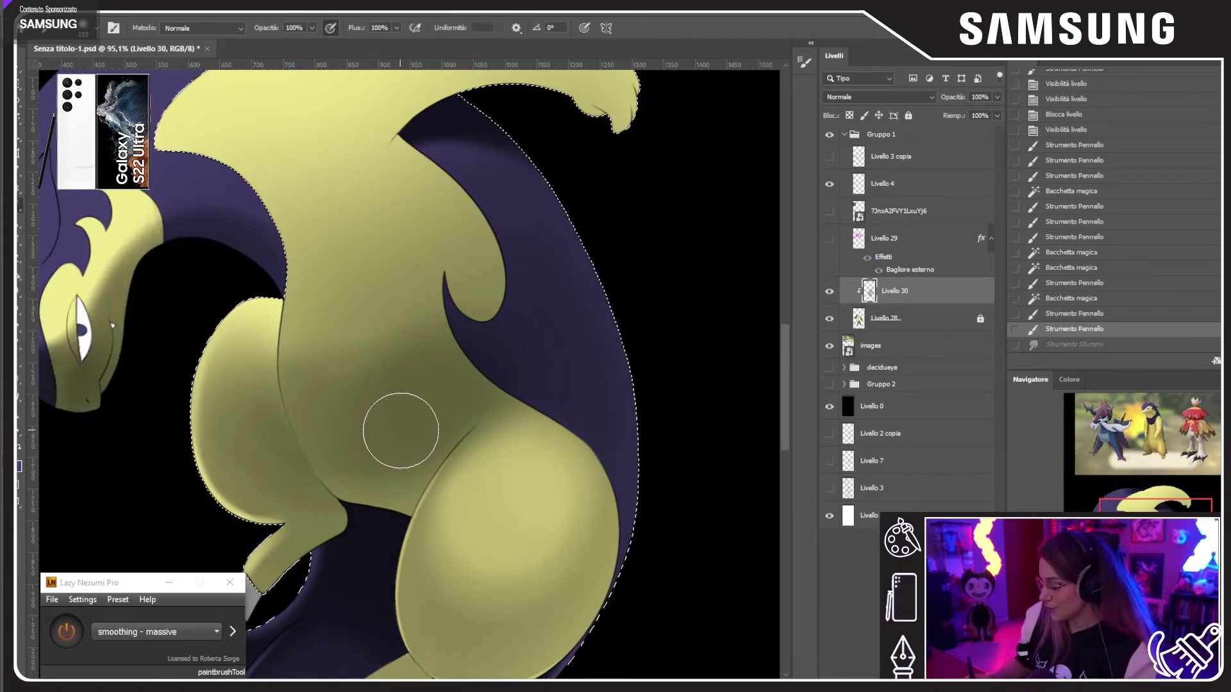
mouse_move(401, 431)
left_mouse_down()
mouse_move(296, 381)
mouse_move(363, 381)
mouse_move(327, 410)
left_mouse_up()
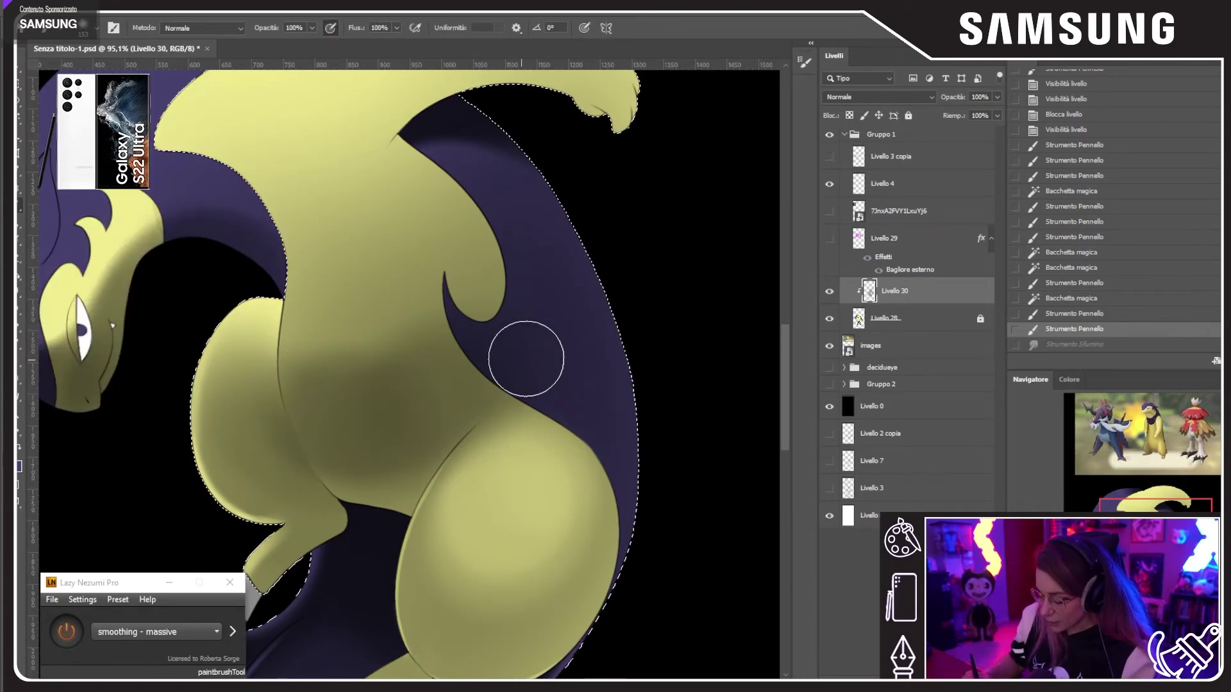
key("ctrl+z")
Step: Reduce the brush size for shading the raised yellow arm, testing a stroke along its underside and undoing it
left_click_drag(508, 237, 484, 355)
right_click(483, 312)
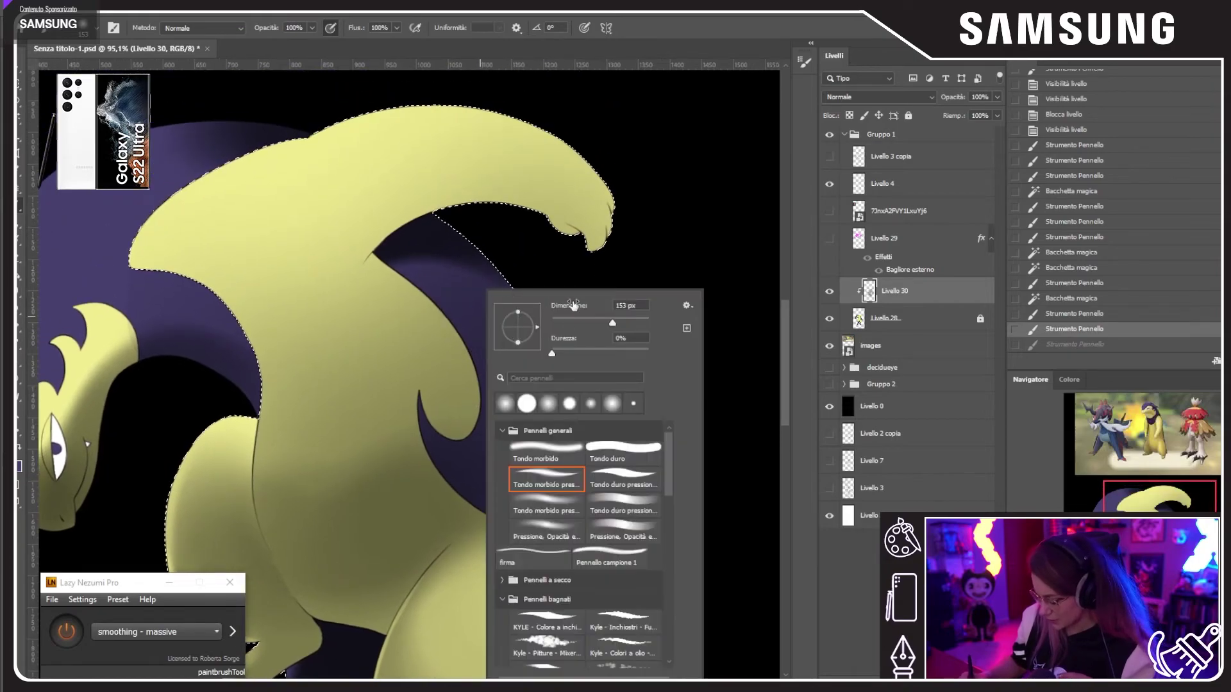
left_click_drag(573, 305, 540, 299)
mouse_move(333, 265)
left_mouse_down()
mouse_move(382, 220)
mouse_move(654, 228)
left_mouse_up()
key("ctrl+z")
right_click(420, 248)
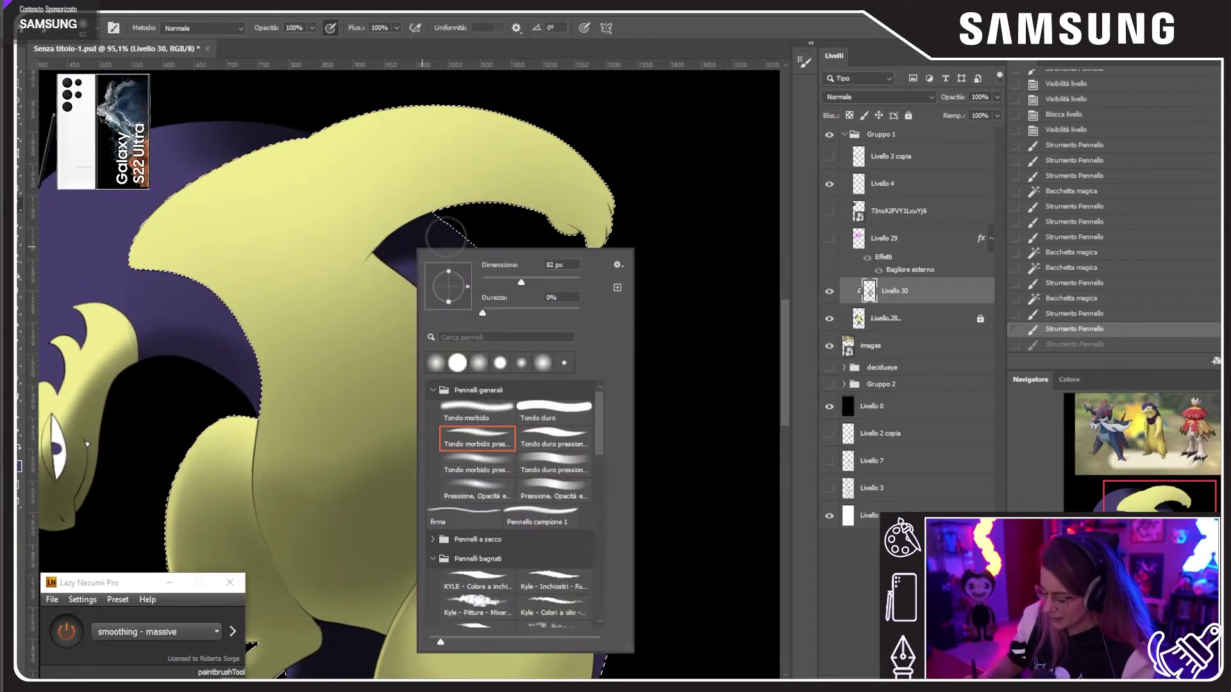
key("Return")
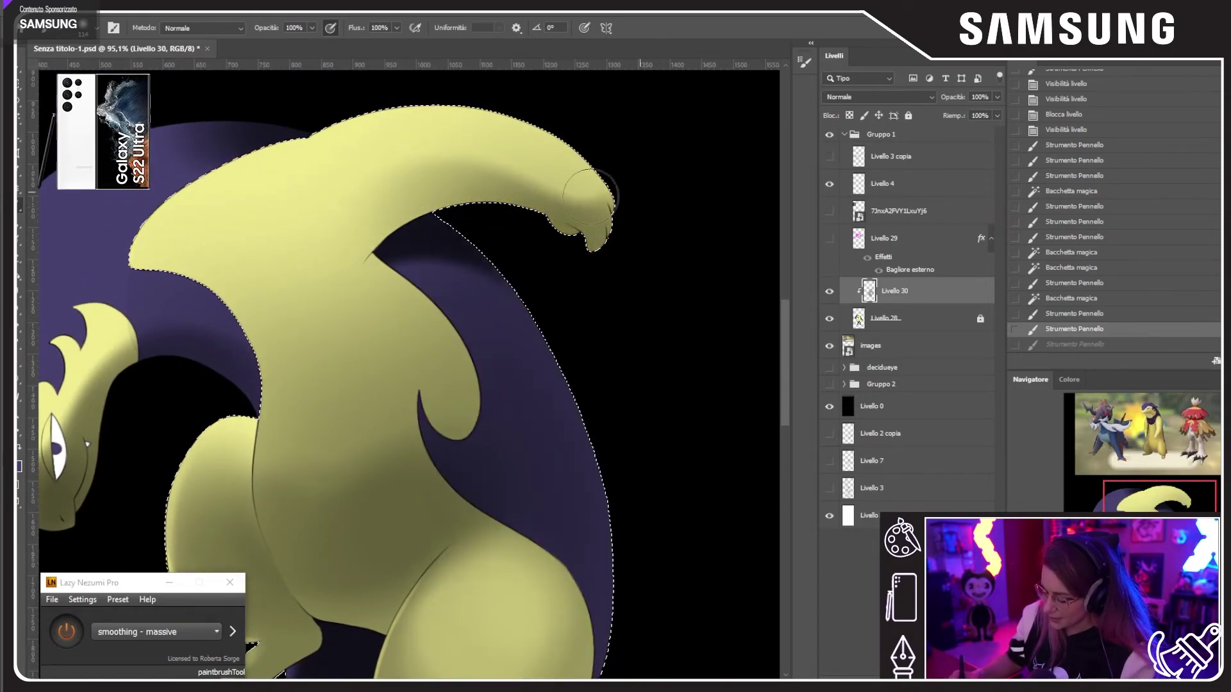
Step: Paint a soft shadow along the underside of the raised arm and touch up the chest beside the front leg, undoing rejected strokes
key("ctrl+z")
mouse_move(382, 235)
left_mouse_down()
mouse_move(608, 252)
mouse_move(612, 215)
left_mouse_up()
key("ctrl+z")
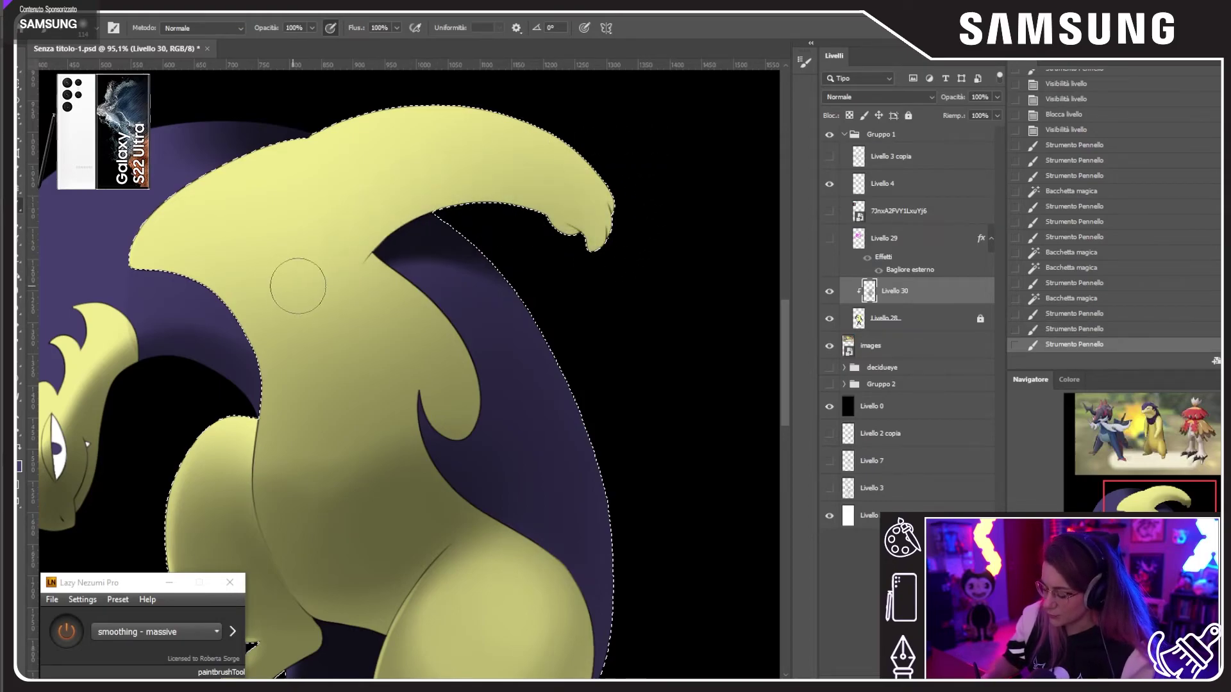
mouse_move(297, 286)
left_mouse_down()
mouse_move(487, 193)
mouse_move(643, 176)
left_mouse_up()
key("ctrl+z")
mouse_move(324, 261)
left_mouse_down()
mouse_move(471, 200)
mouse_move(579, 252)
mouse_move(672, 204)
left_mouse_up()
key("ctrl+z")
mouse_move(310, 273)
left_mouse_down()
mouse_move(552, 229)
mouse_move(658, 191)
mouse_move(407, 203)
mouse_move(659, 209)
mouse_move(494, 214)
mouse_move(394, 186)
left_mouse_up()
key("ctrl+z")
key("ctrl+z")
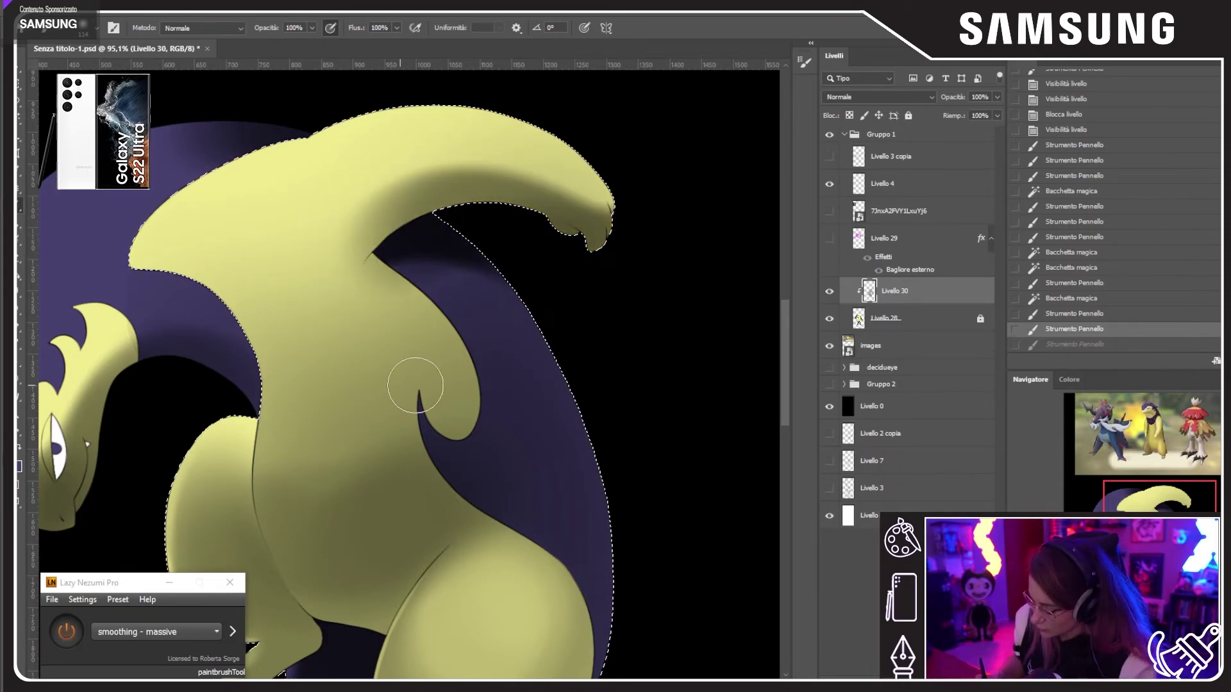
key("ctrl+z")
mouse_move(615, 254)
left_mouse_down()
mouse_move(528, 215)
mouse_move(387, 226)
mouse_move(253, 390)
left_mouse_up()
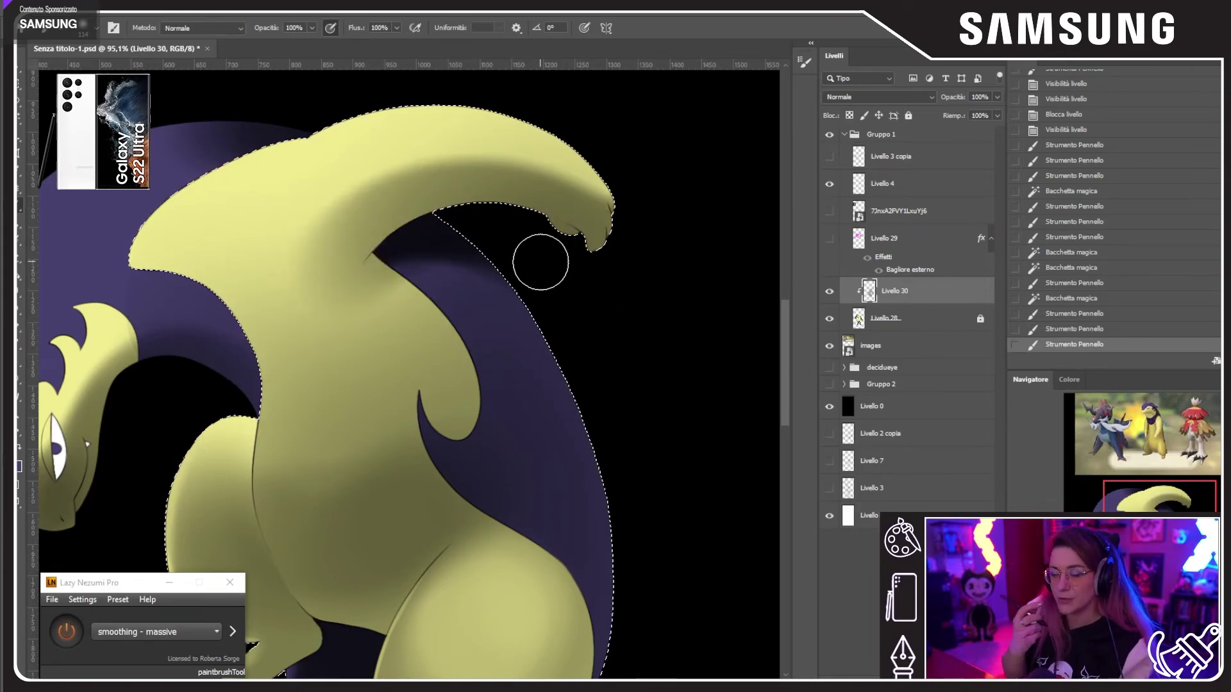
left_click_drag(431, 446, 550, 417)
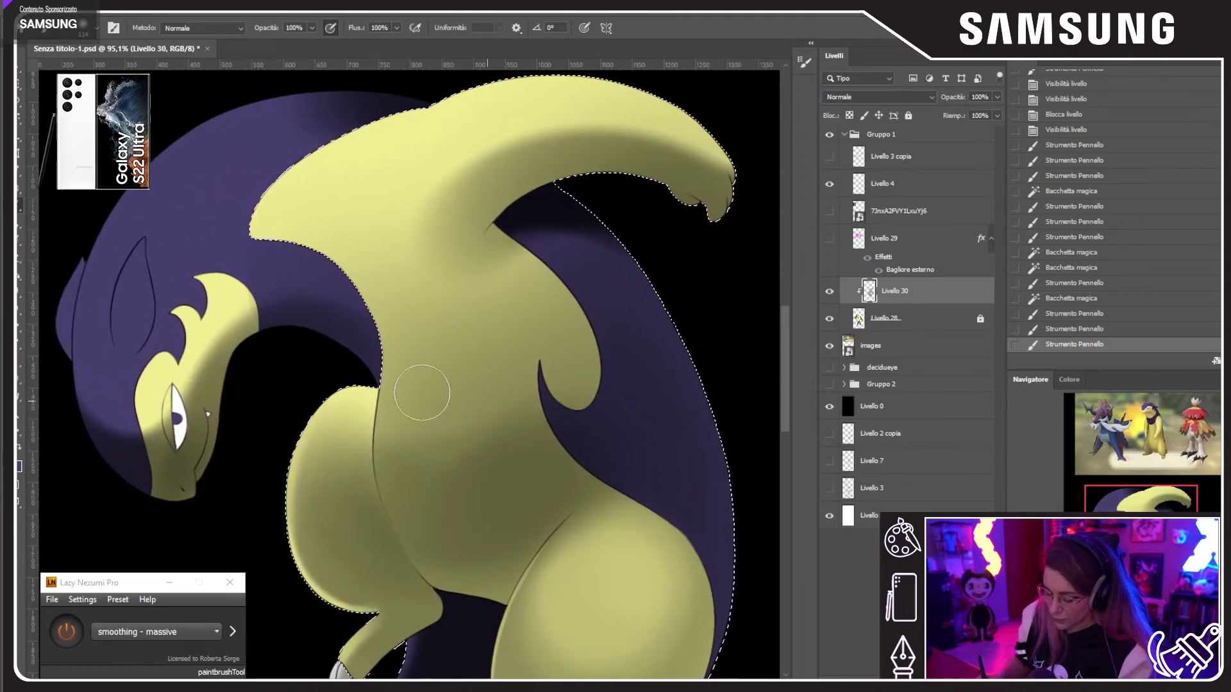
mouse_move(422, 393)
left_mouse_down()
mouse_move(231, 383)
mouse_move(246, 338)
mouse_move(348, 313)
mouse_move(369, 396)
left_mouse_up()
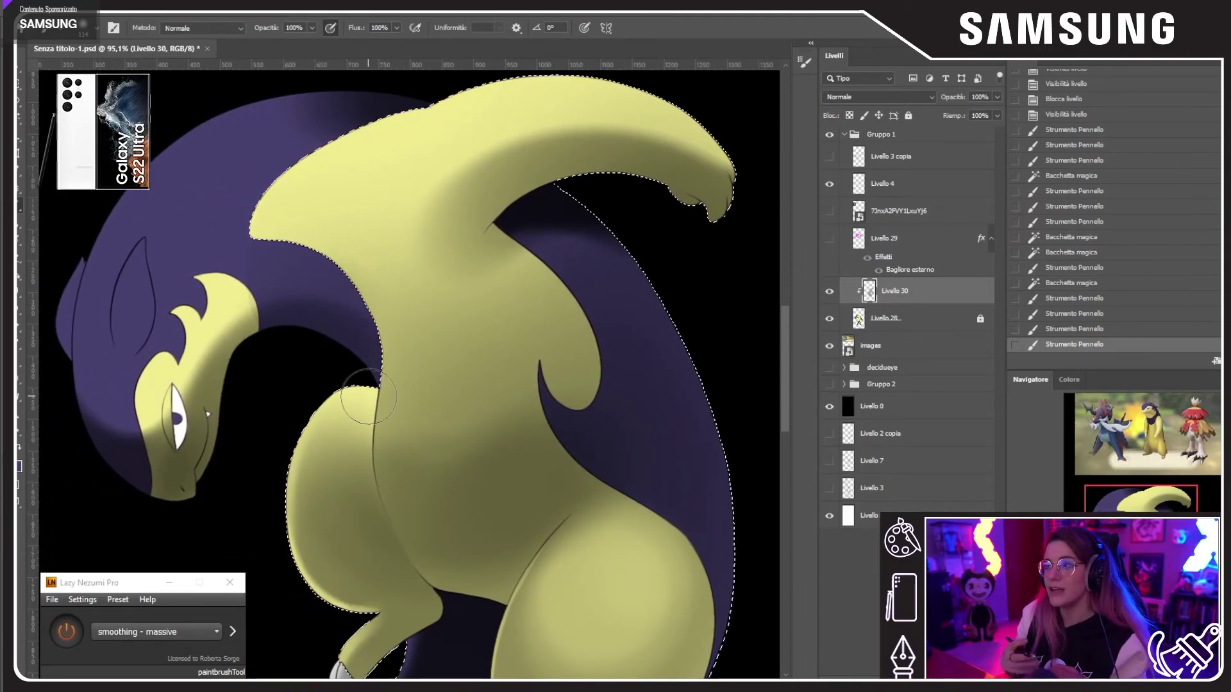
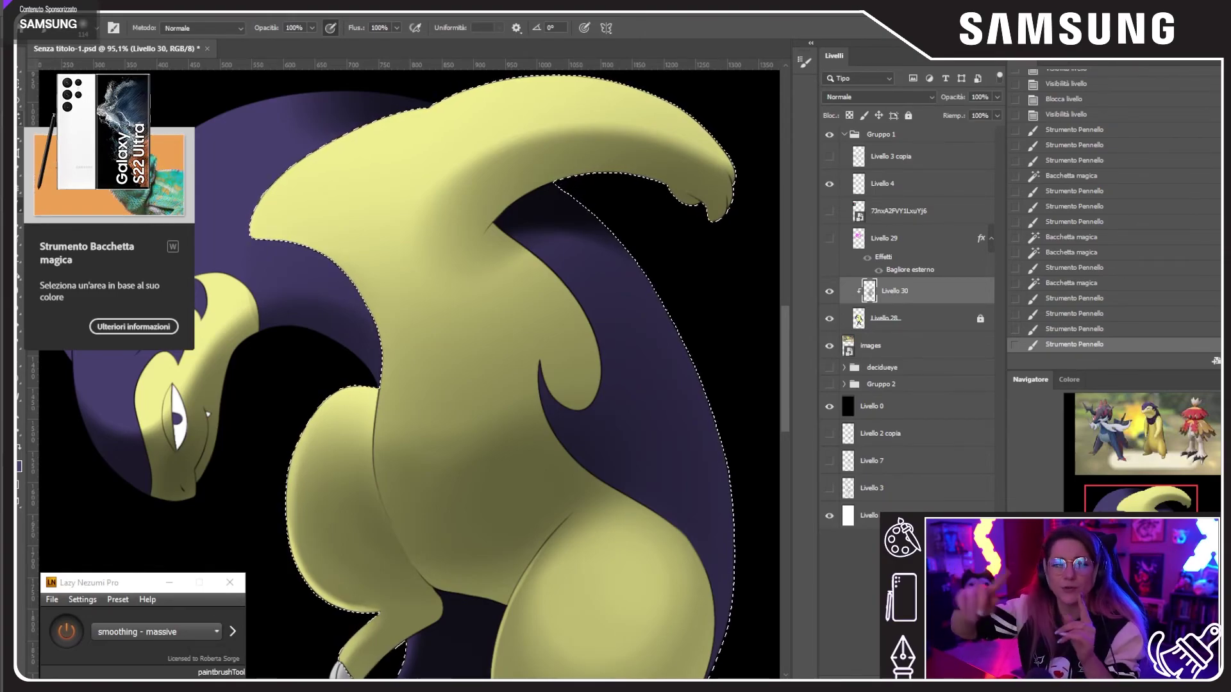
Step: Erase excess shadow along the chest's edge below the neck, and switch to the Magic Wand
left_click(19, 272)
right_click(391, 232)
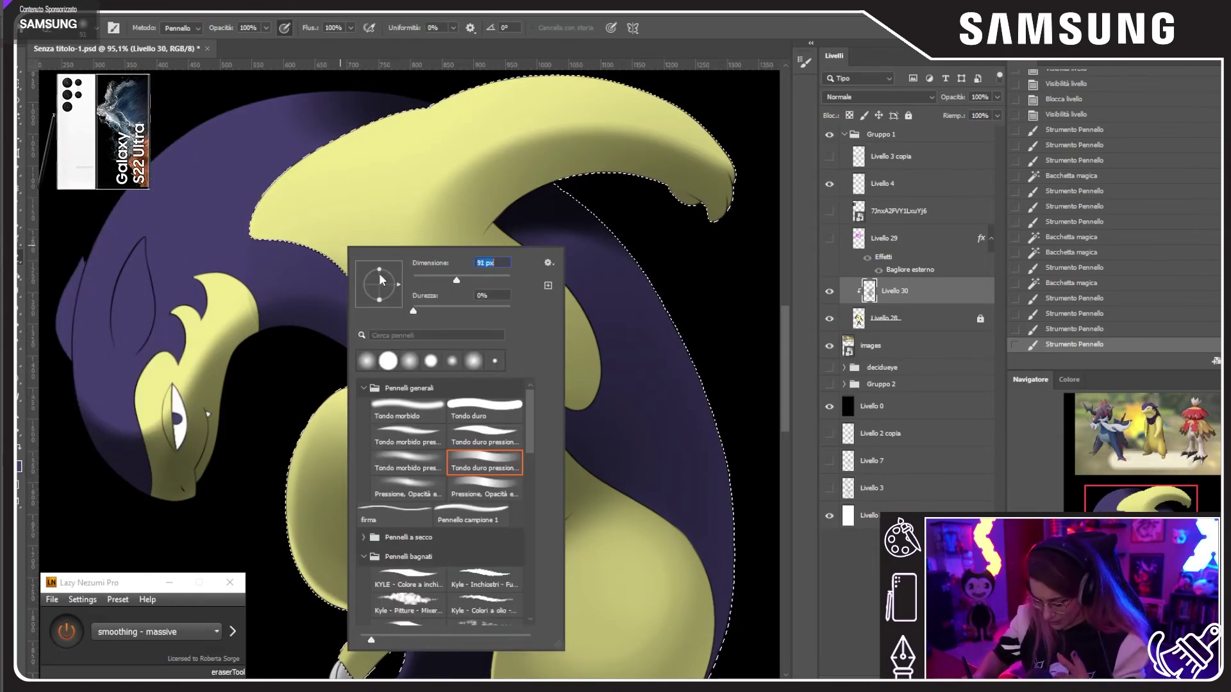
left_click(250, 300)
left_click_drag(384, 308, 403, 359)
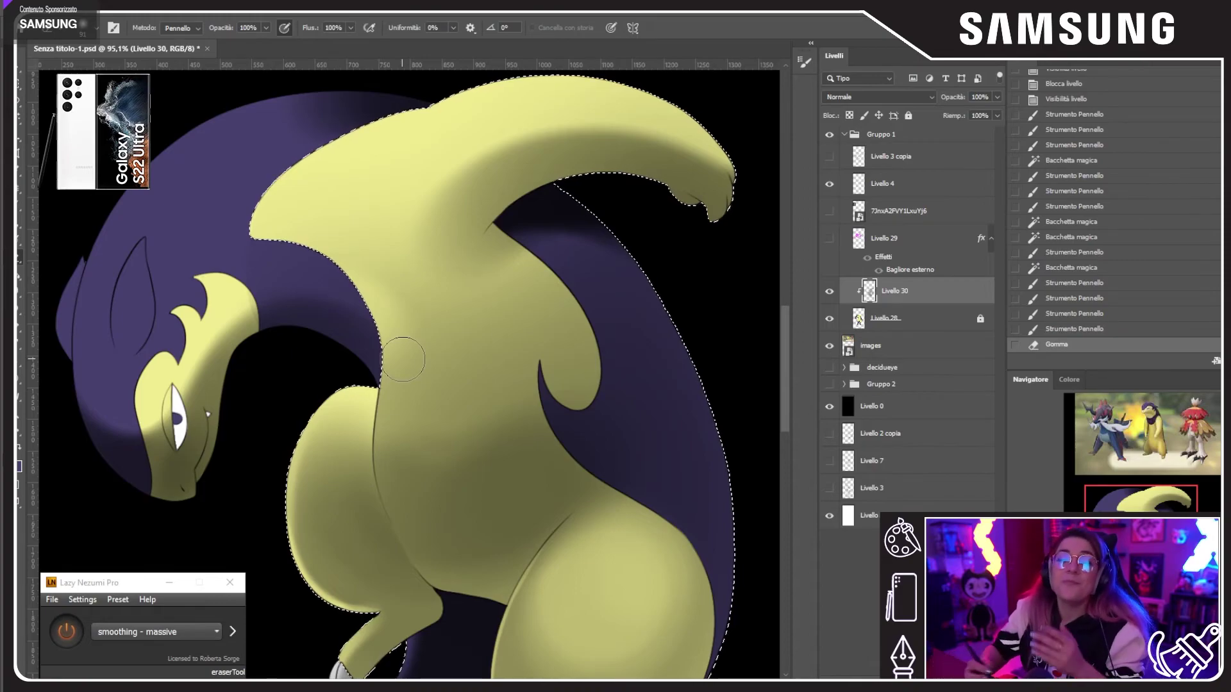
left_click(20, 125)
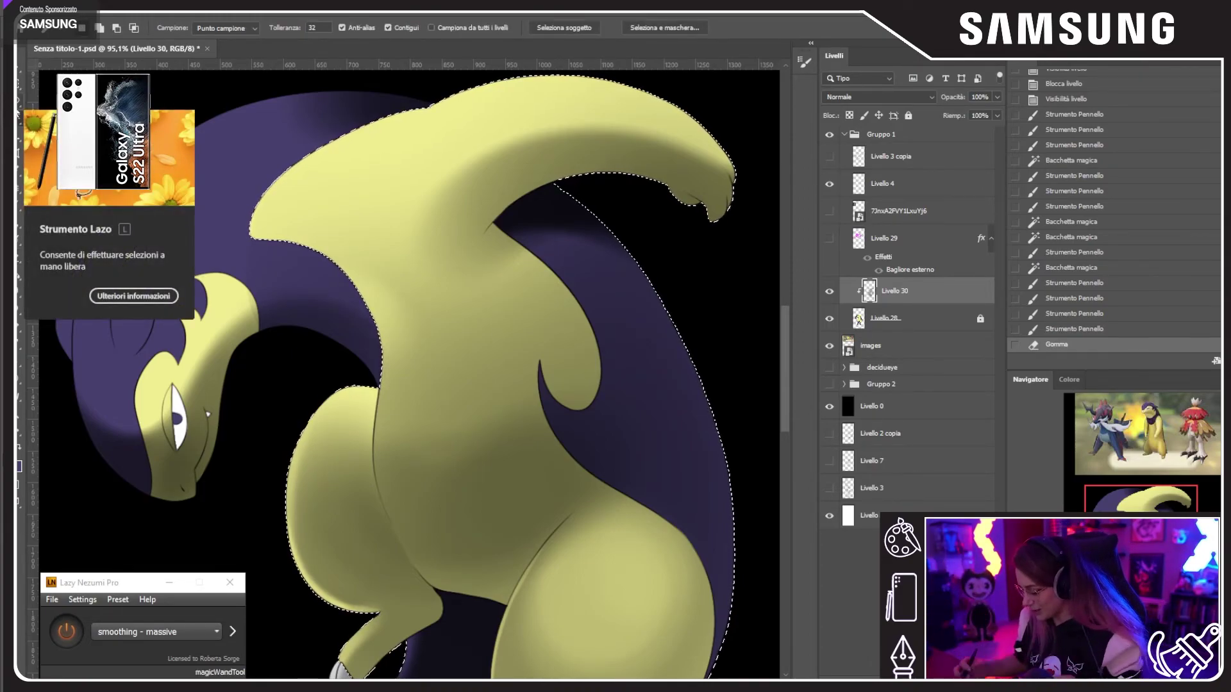
Step: Add the purple head and neck and the yellow face to the selection from Livello 28, and return to Livello 30
left_click(859, 318)
left_click(328, 312, "shift")
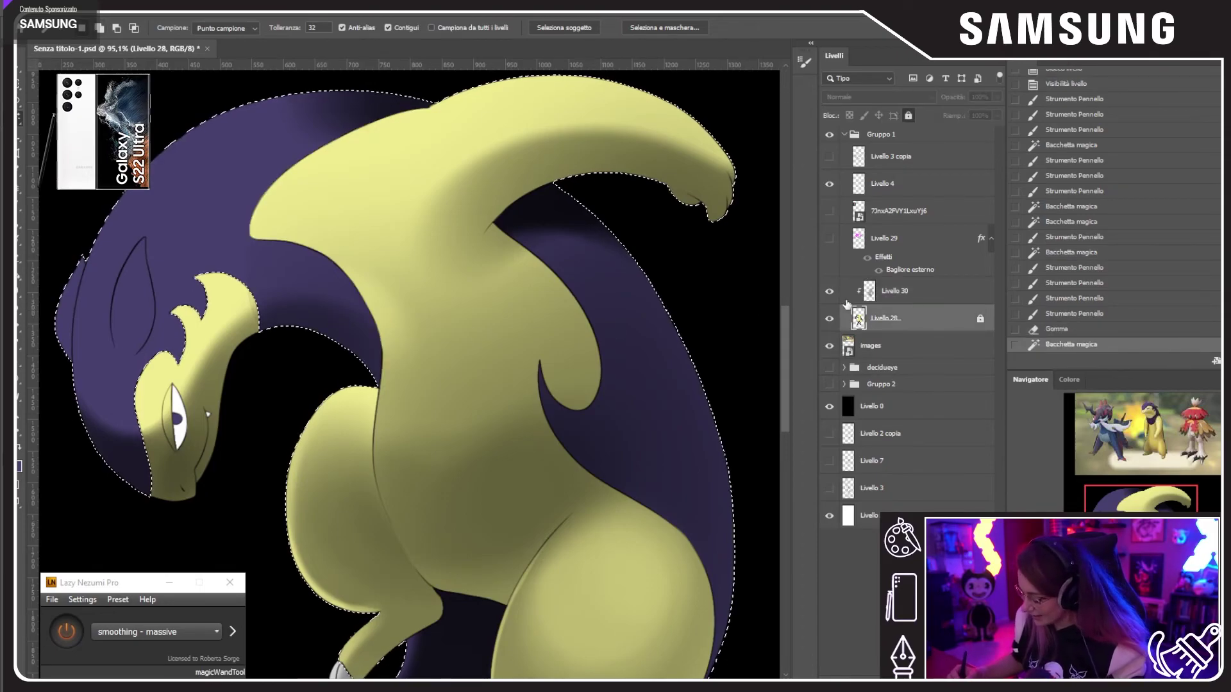
left_click(243, 346, "shift")
left_click(869, 292)
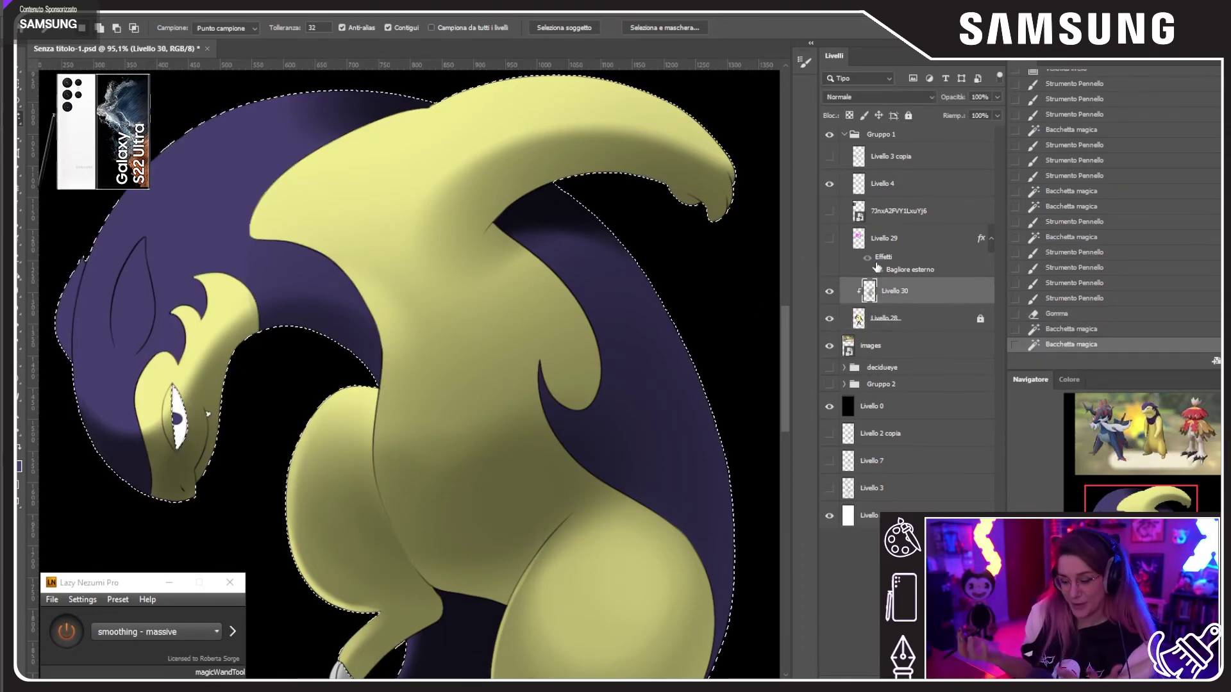
Step: Erase excess shadow along the chest's edge below the neck with the Eraser, undoing the first stroke
left_click(18, 255)
left_click_drag(272, 279, 356, 321)
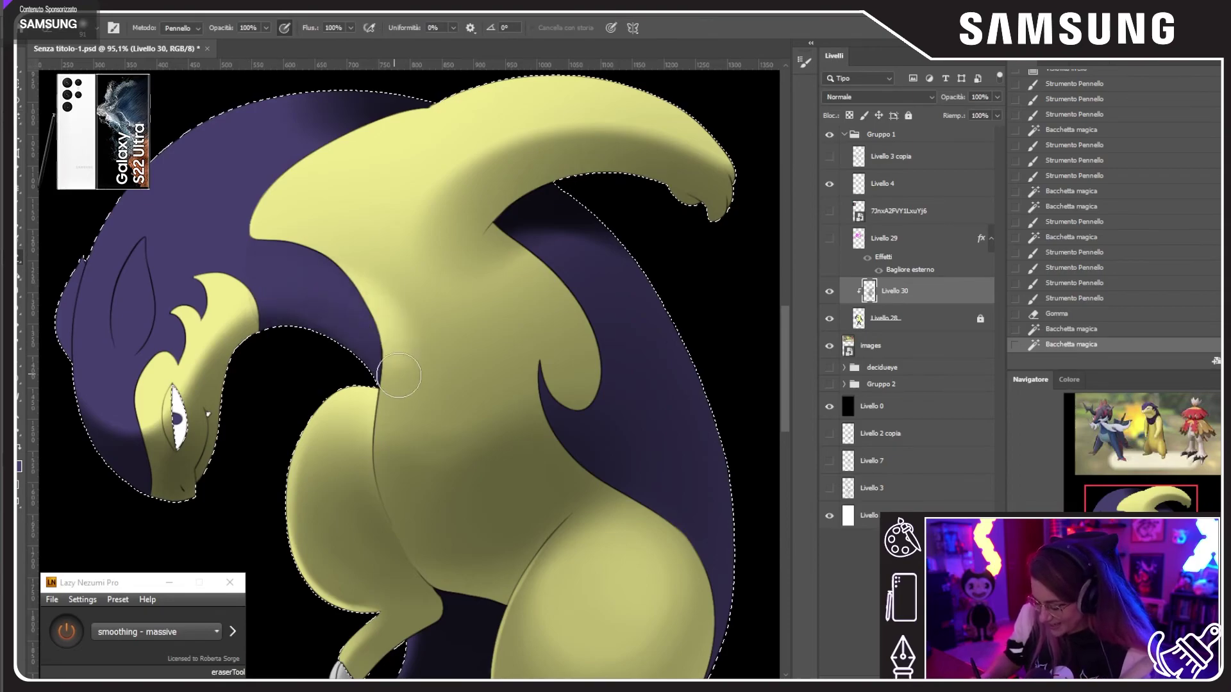
key("ctrl+z")
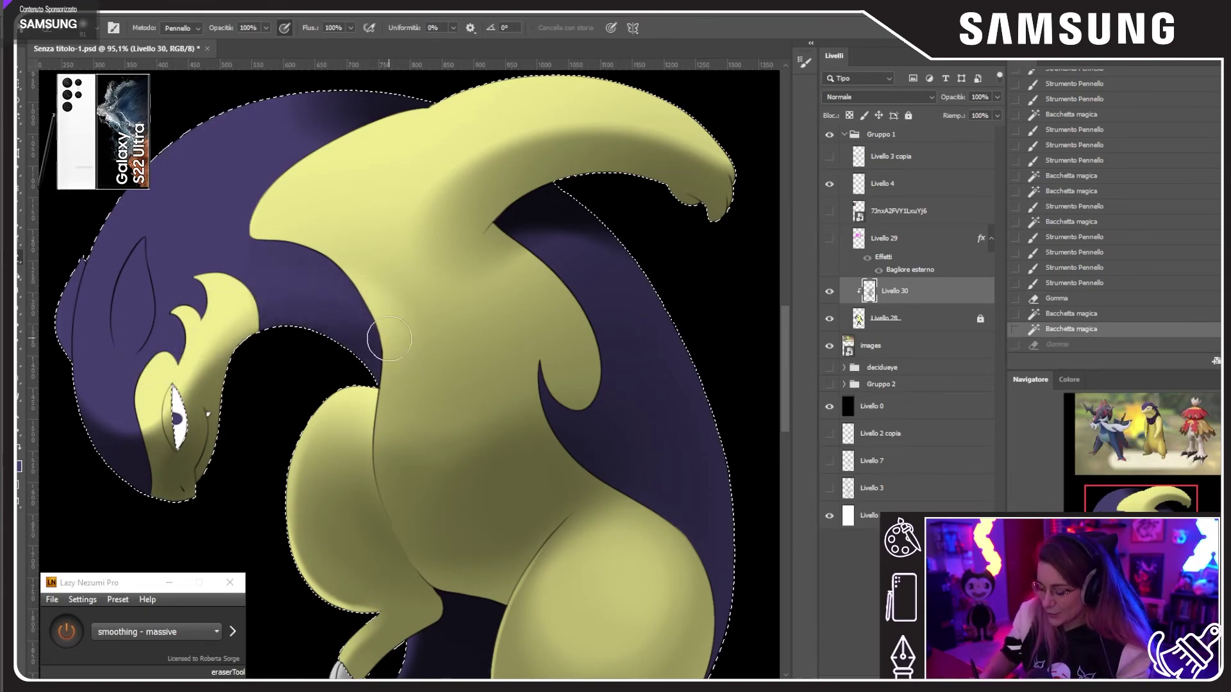
mouse_move(215, 277)
left_mouse_down()
mouse_move(356, 323)
mouse_move(383, 384)
left_mouse_up()
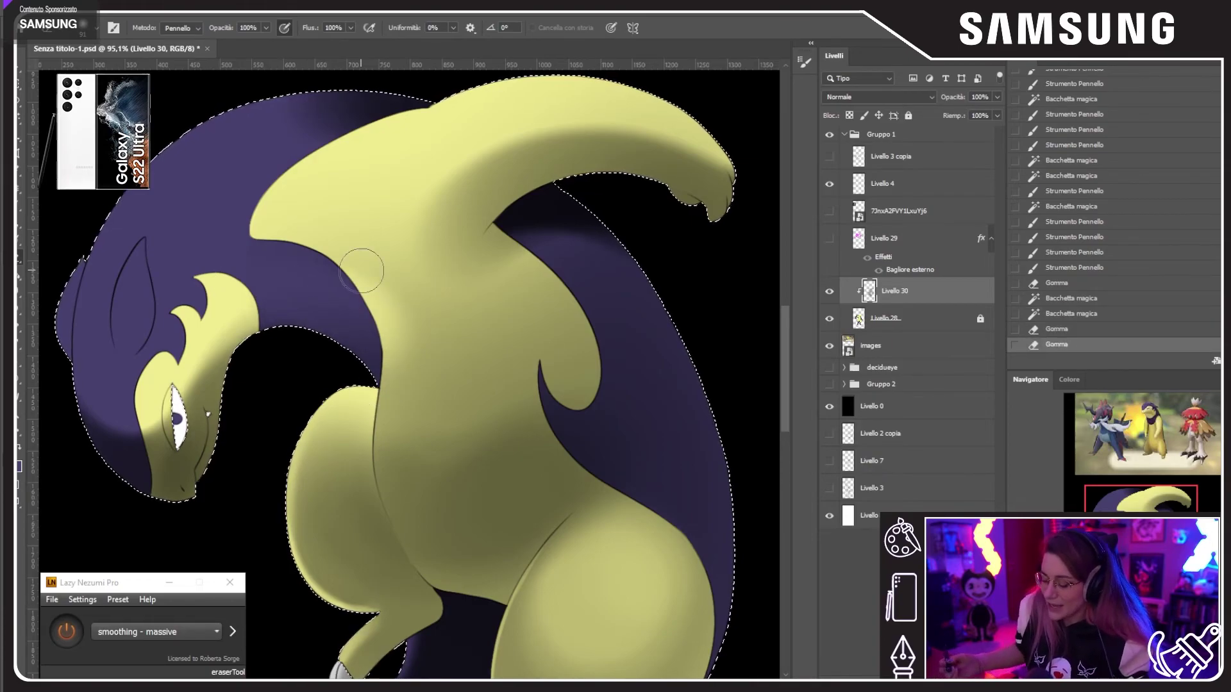
Step: Switch to the Brush, adjust its size and paint soft shading on the chest, undoing rejected strokes
key("b")
right_click(448, 391)
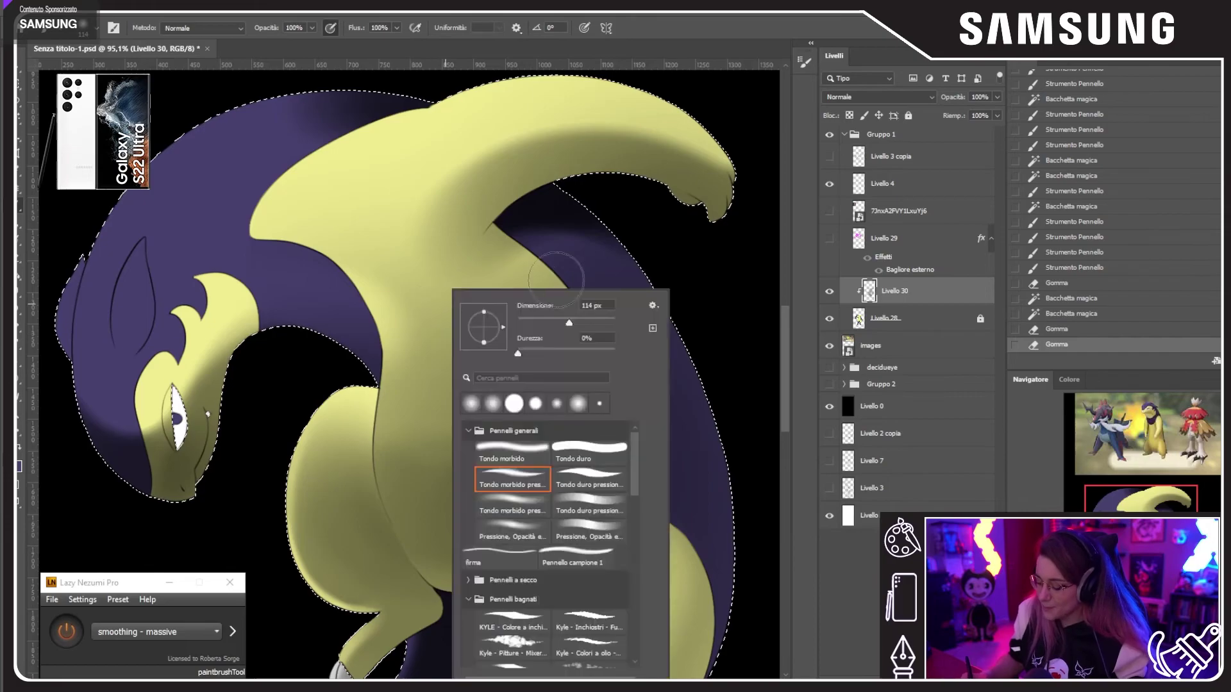
left_click(592, 325)
mouse_move(398, 263)
left_mouse_down()
mouse_move(460, 479)
mouse_move(536, 398)
mouse_move(360, 260)
left_mouse_up()
key("ctrl+z")
right_click(556, 385)
left_click(678, 322)
left_click(461, 474)
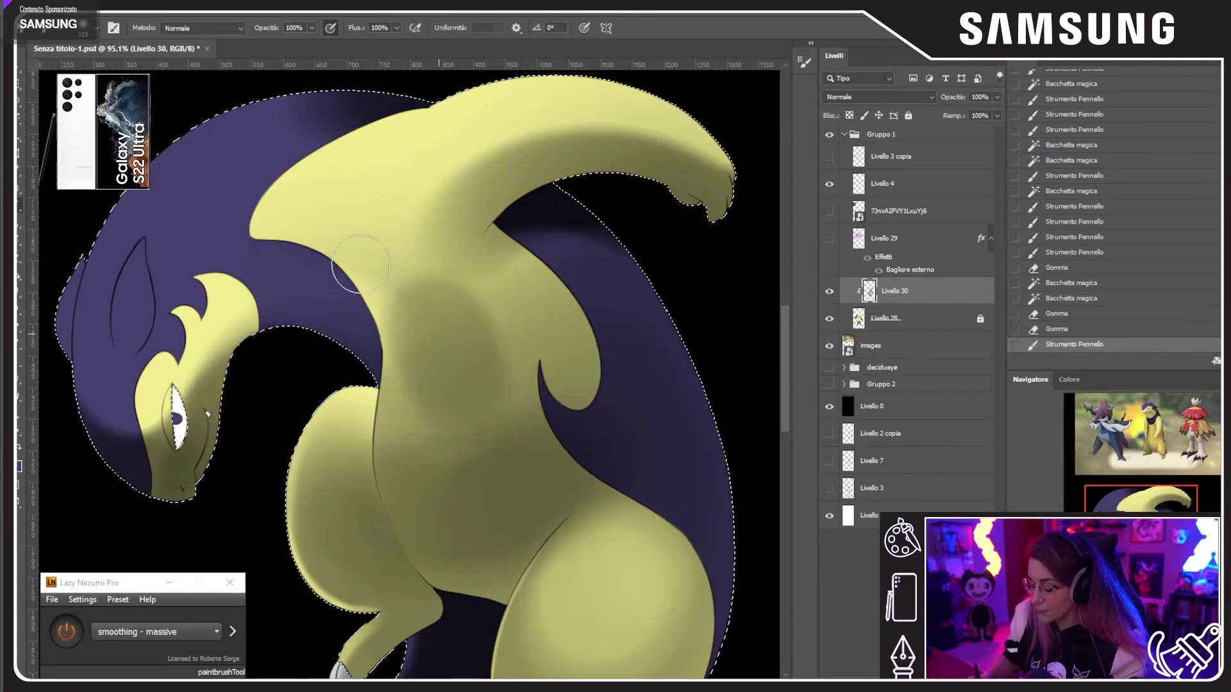
key("ctrl+z")
mouse_move(481, 508)
left_mouse_down()
mouse_move(439, 465)
mouse_move(403, 293)
mouse_move(290, 218)
left_mouse_up()
key("ctrl+z")
Step: Try shading the belly and chest with a larger soft brush, undoing both strokes
right_click(552, 334)
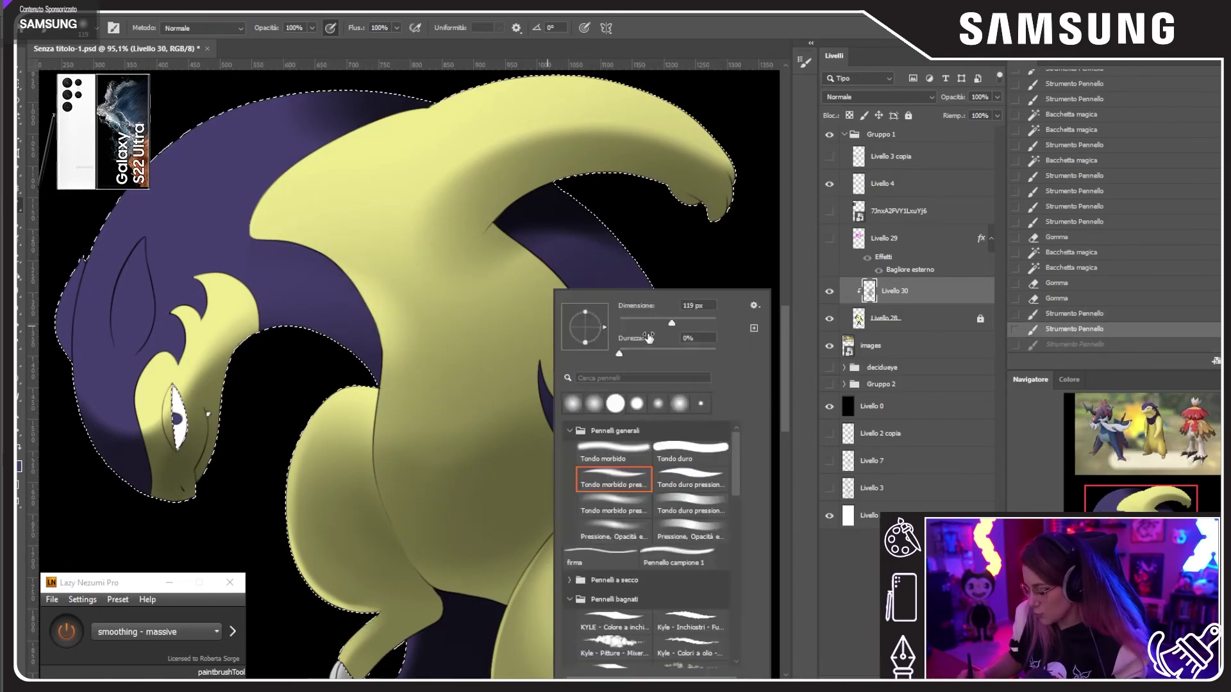
left_click(686, 322)
mouse_move(481, 493)
left_mouse_down()
mouse_move(393, 307)
mouse_move(308, 260)
left_mouse_up()
key("ctrl+z")
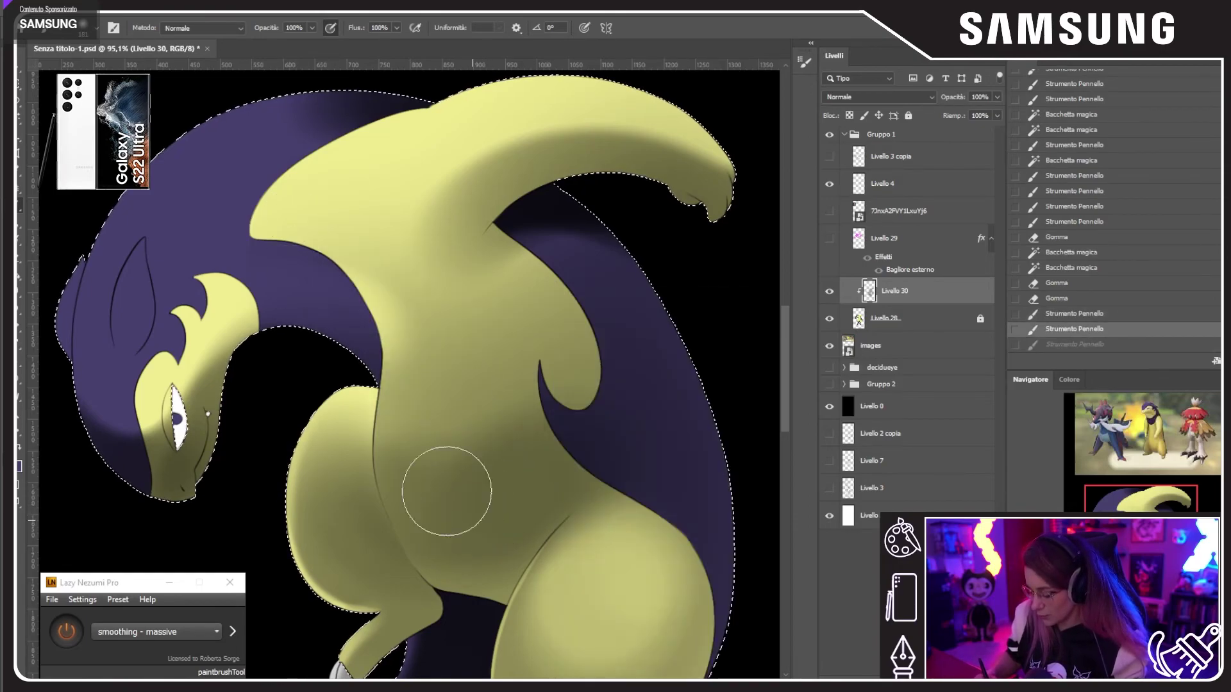
left_click_drag(445, 489, 286, 261)
key("ctrl+z")
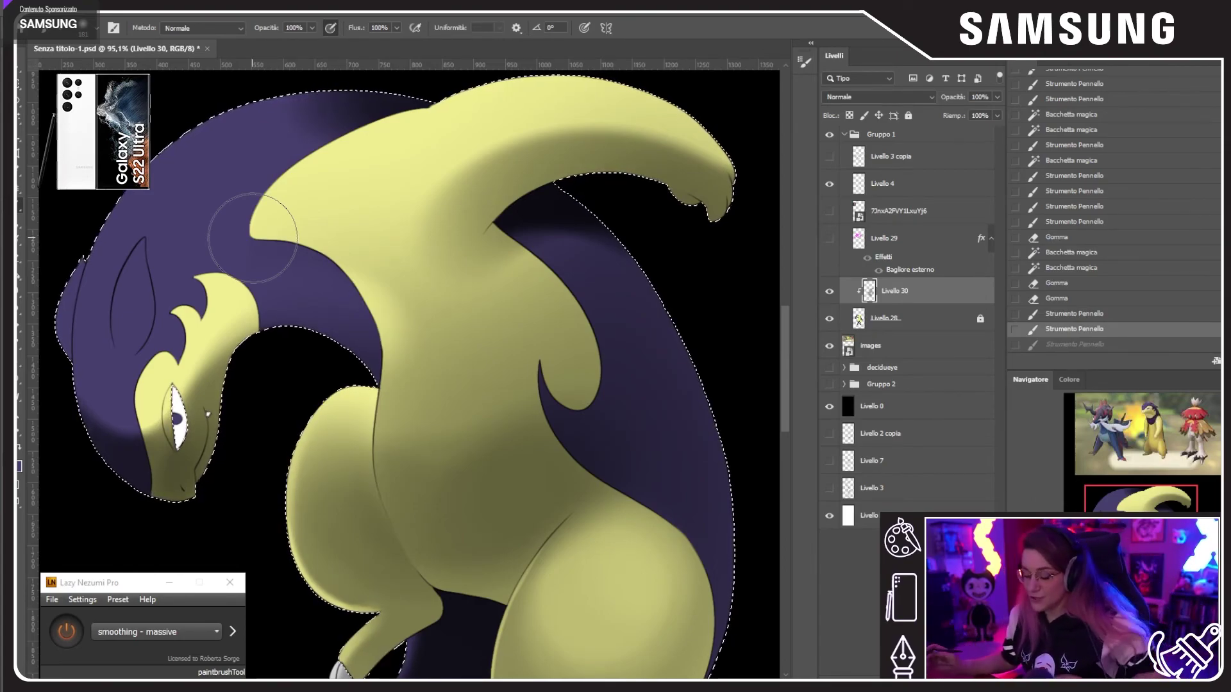
Step: Set the Brush to 75 px with 60% hardness for shading the head
left_click_drag(225, 312, 340, 314)
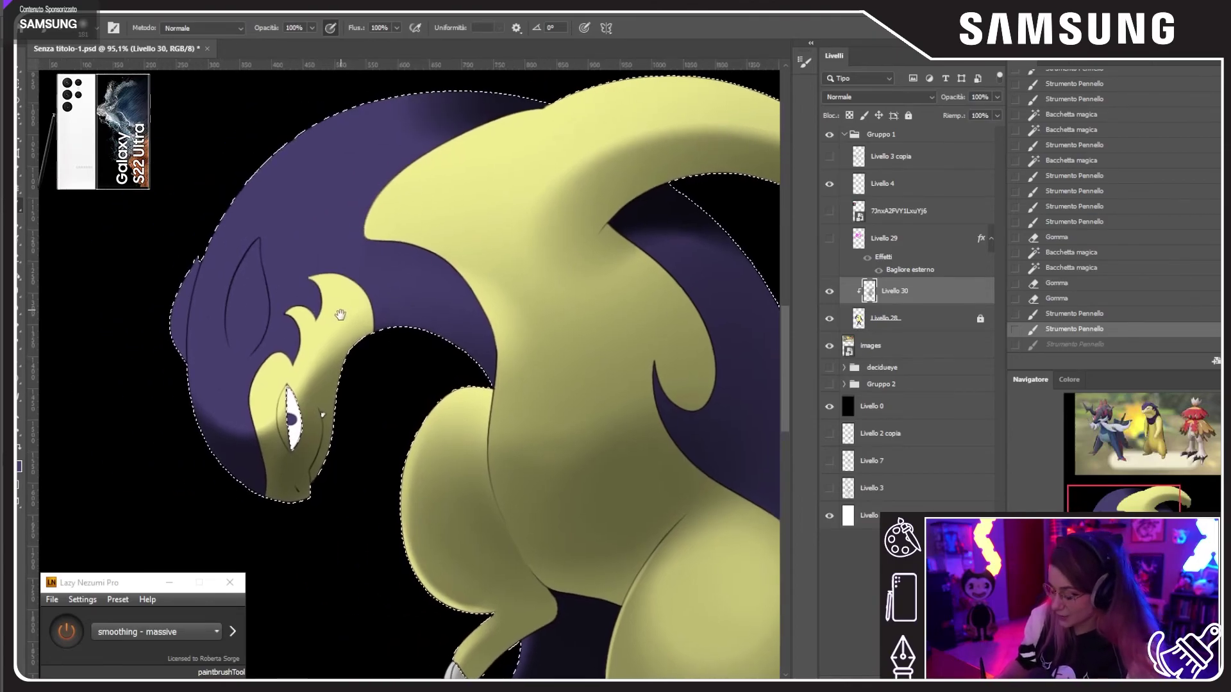
key("ctrl+plus")
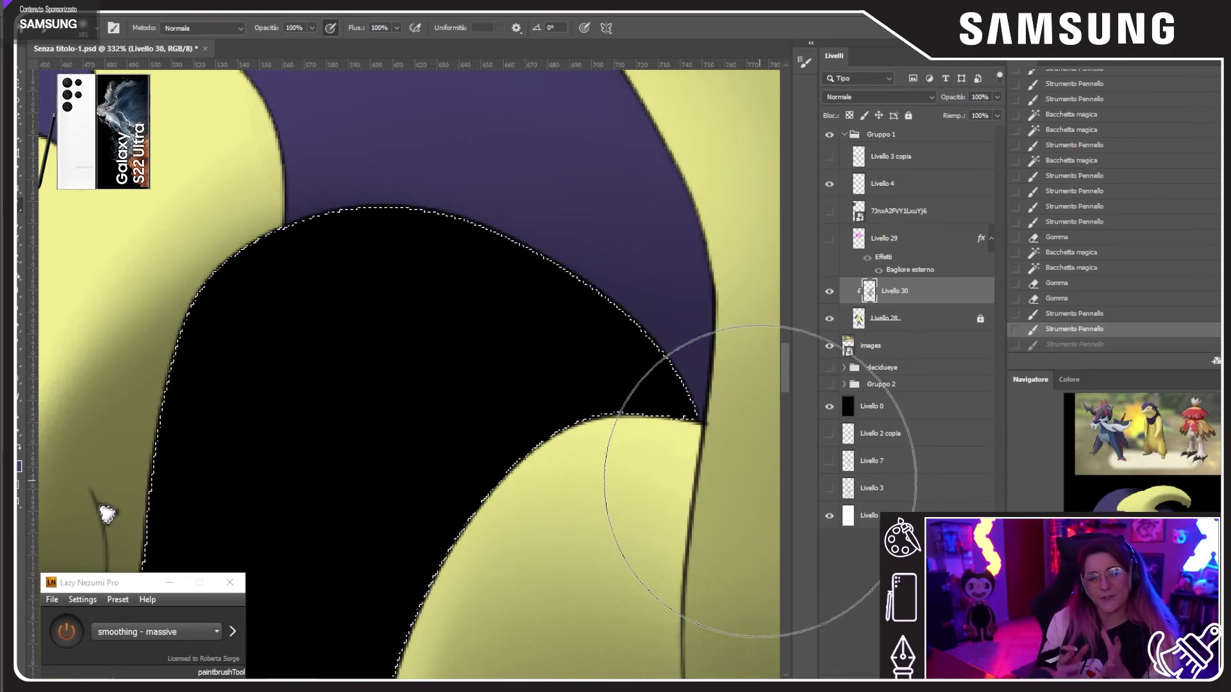
left_click_drag(330, 269, 781, 413)
key("ctrl+minus")
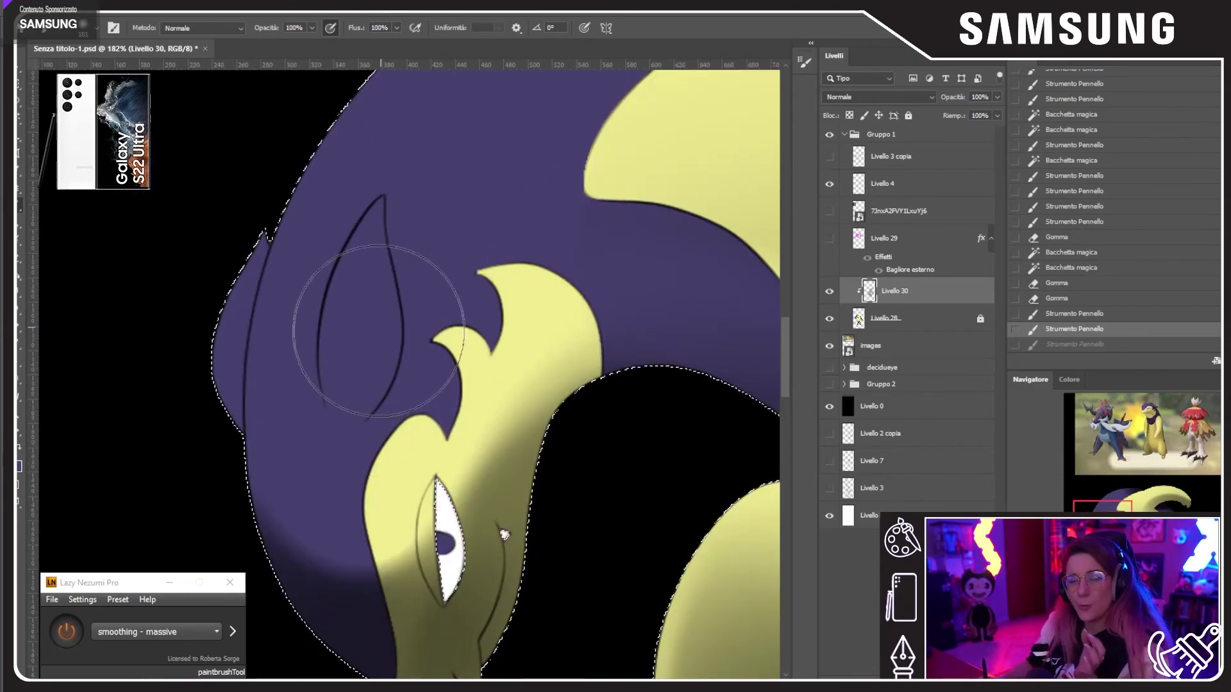
right_click(382, 332)
left_click_drag(472, 353, 505, 353)
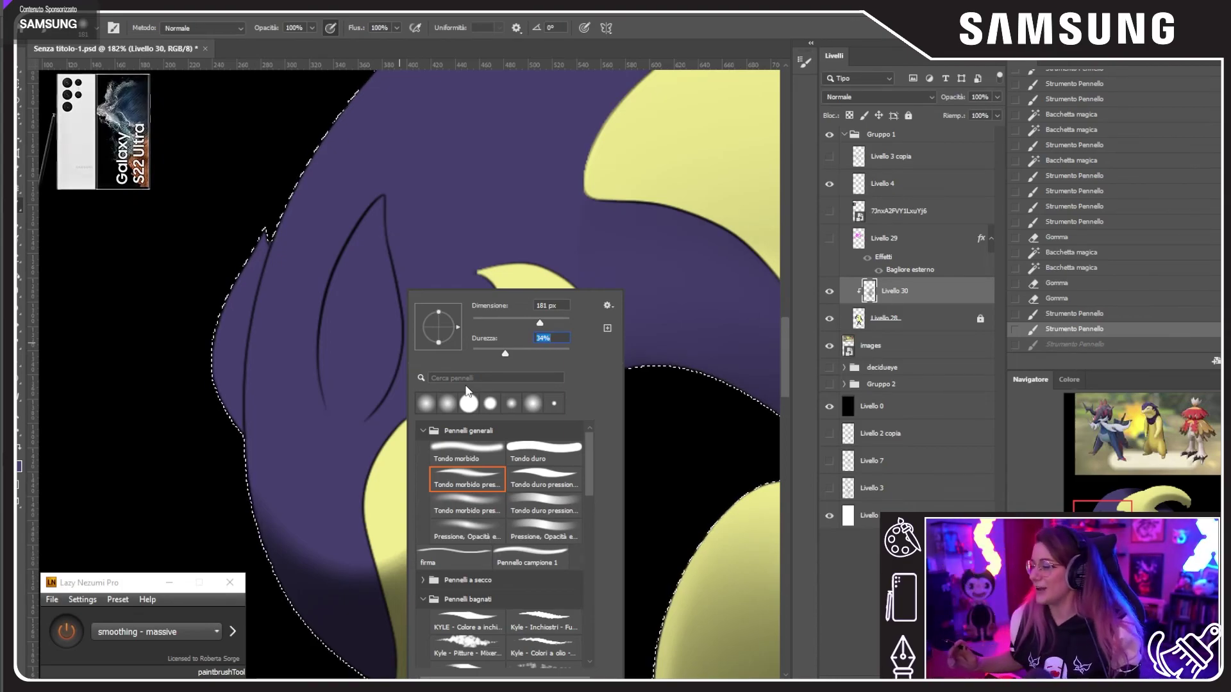
right_click(286, 334)
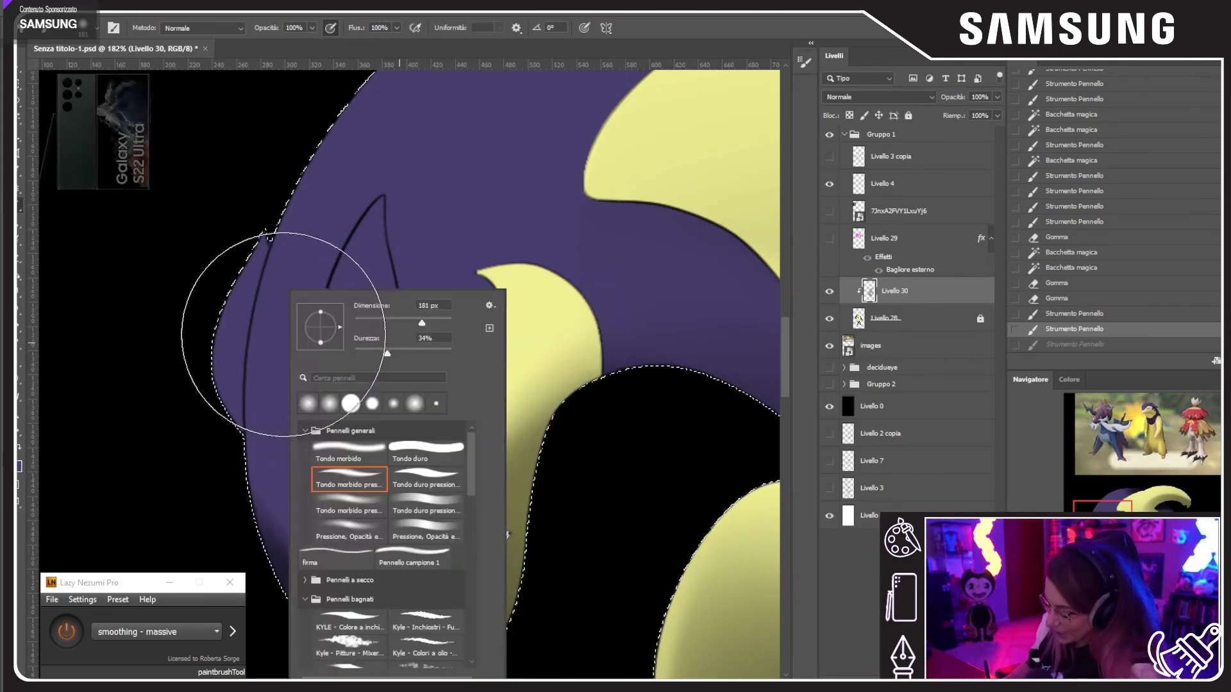
left_click(390, 320)
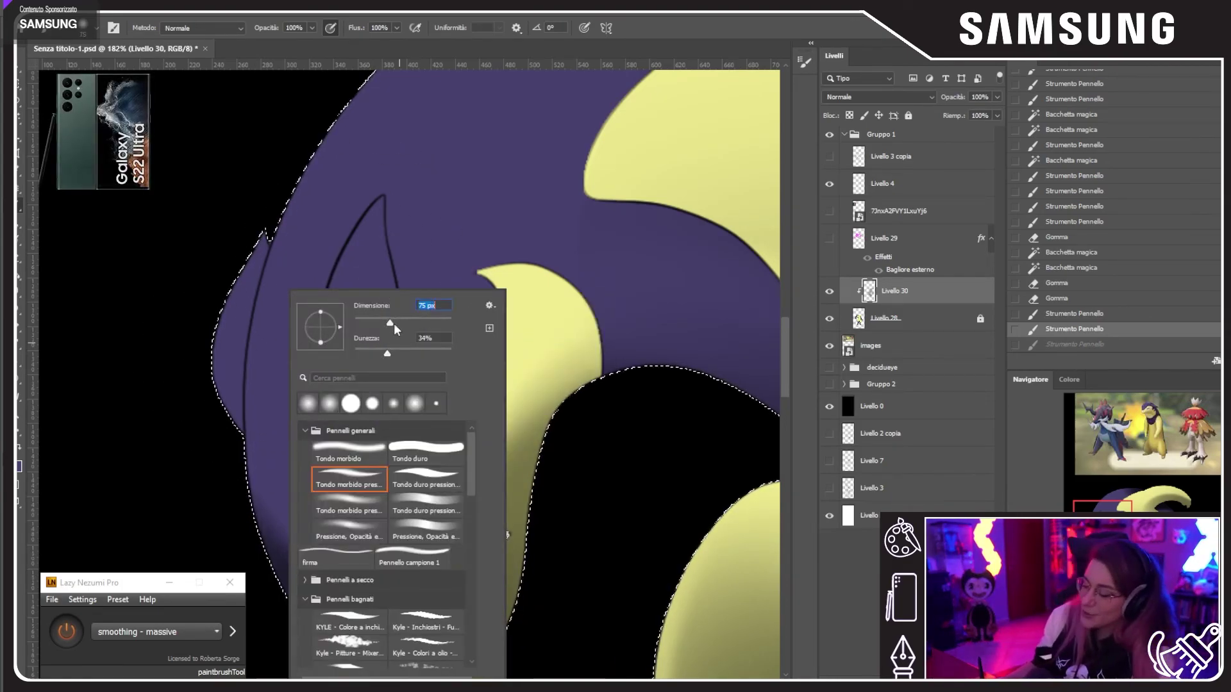
left_click(412, 353)
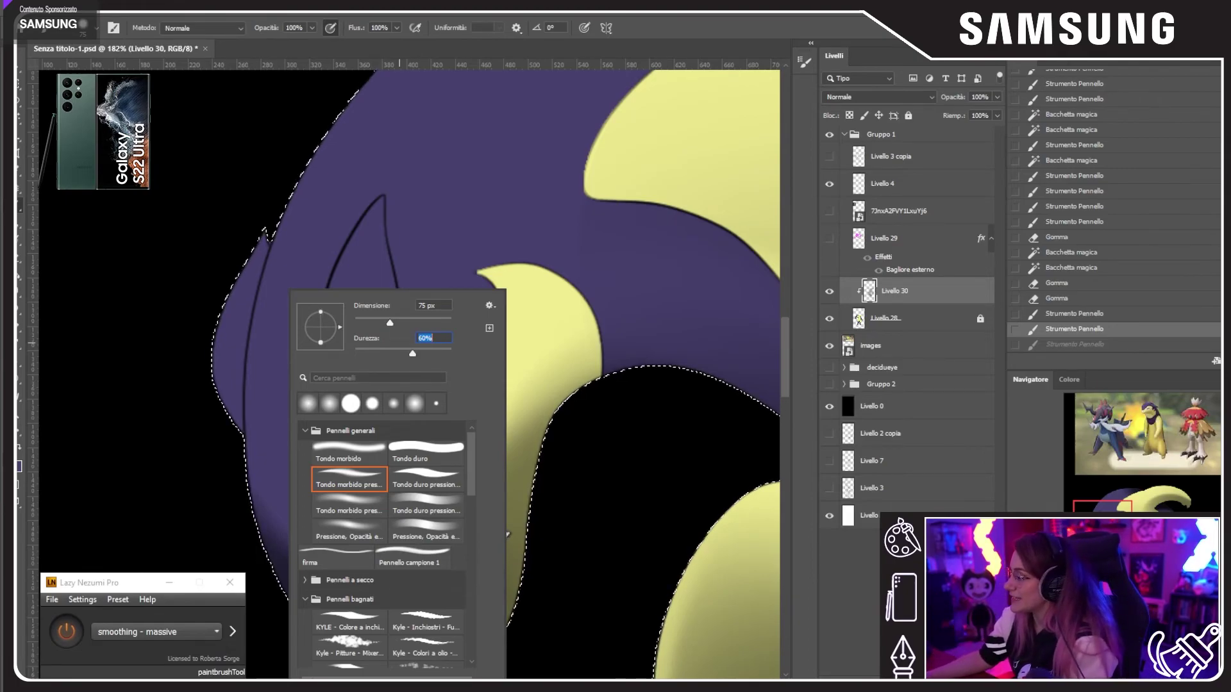
key("Return")
Step: Reduce the Brush size to 32 px and try shading strokes on and around the ear, undoing each one
key("ctrl+d")
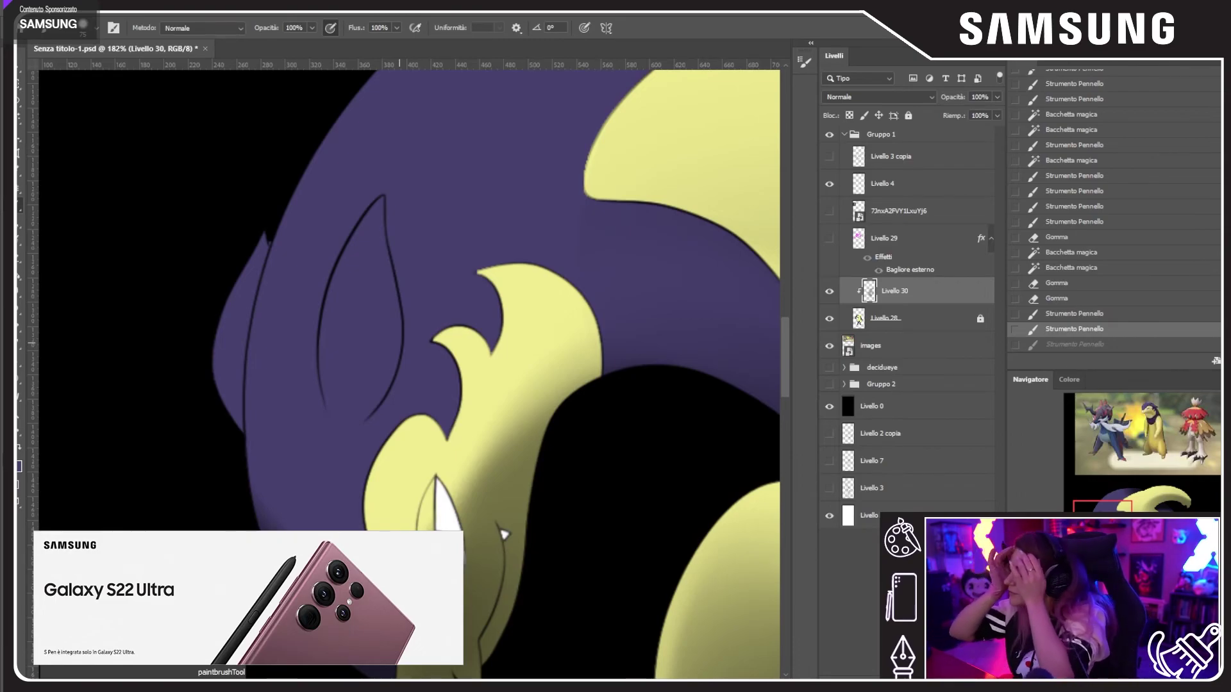
right_click(447, 304)
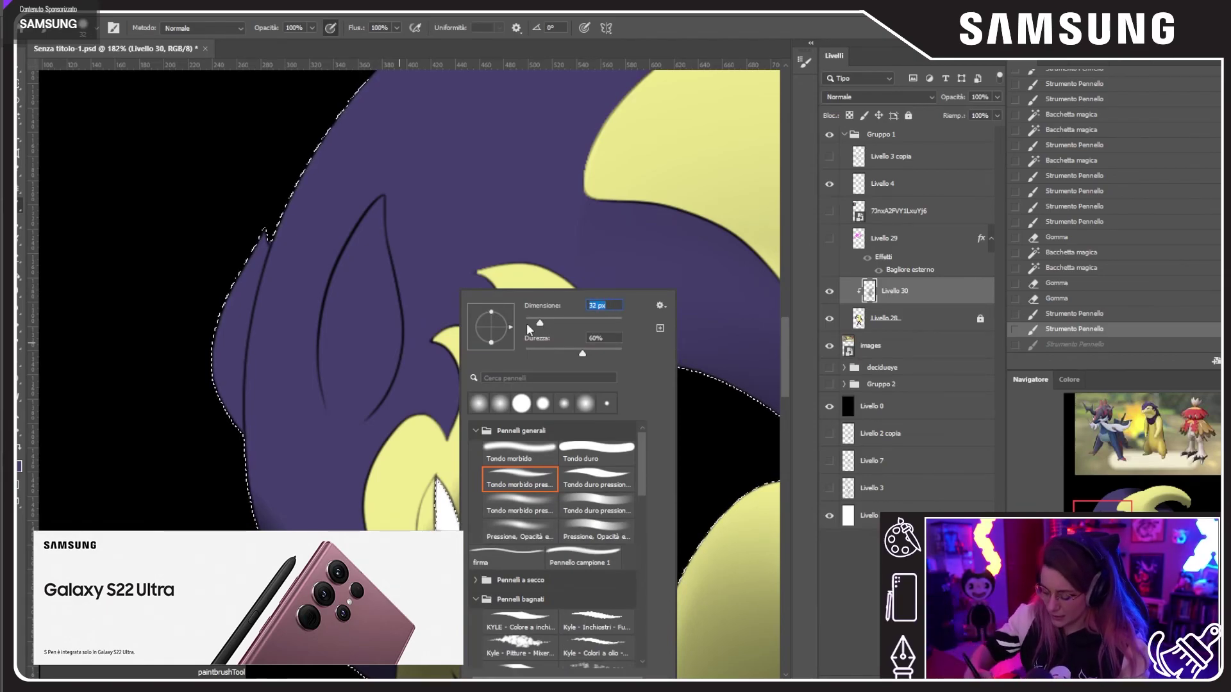
mouse_move(260, 276)
left_mouse_down()
mouse_move(231, 409)
mouse_move(259, 279)
left_mouse_up()
key("ctrl+z")
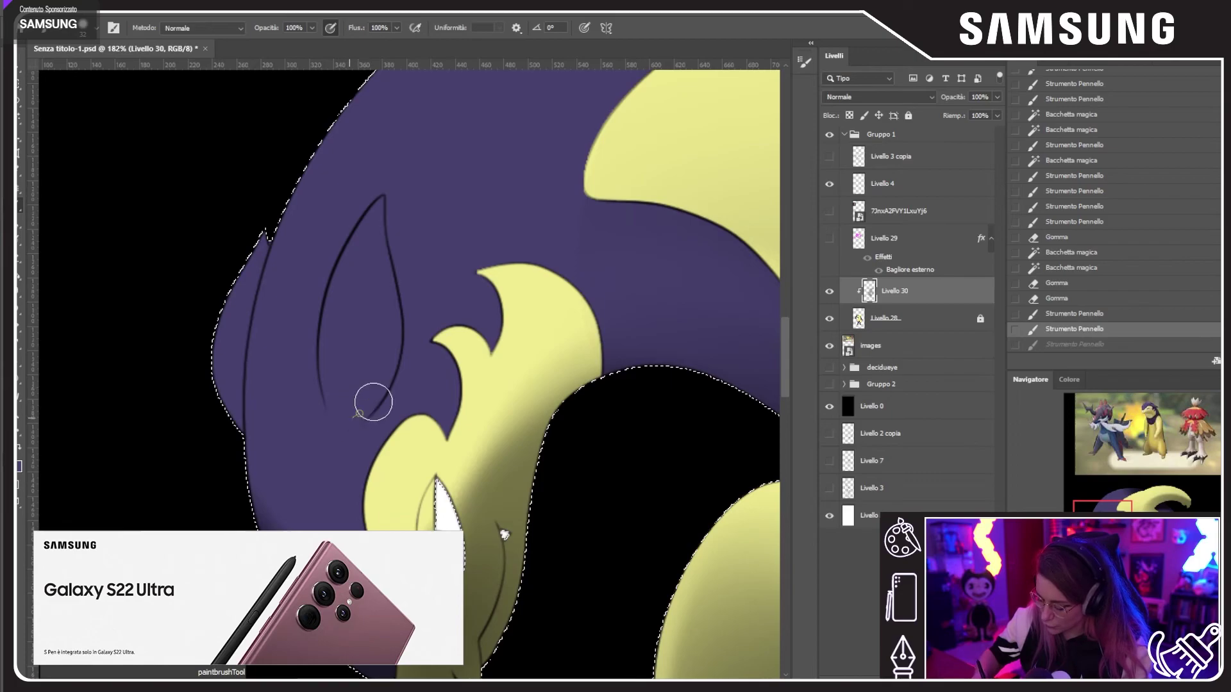
left_click_drag(371, 402, 420, 190)
key("ctrl+z")
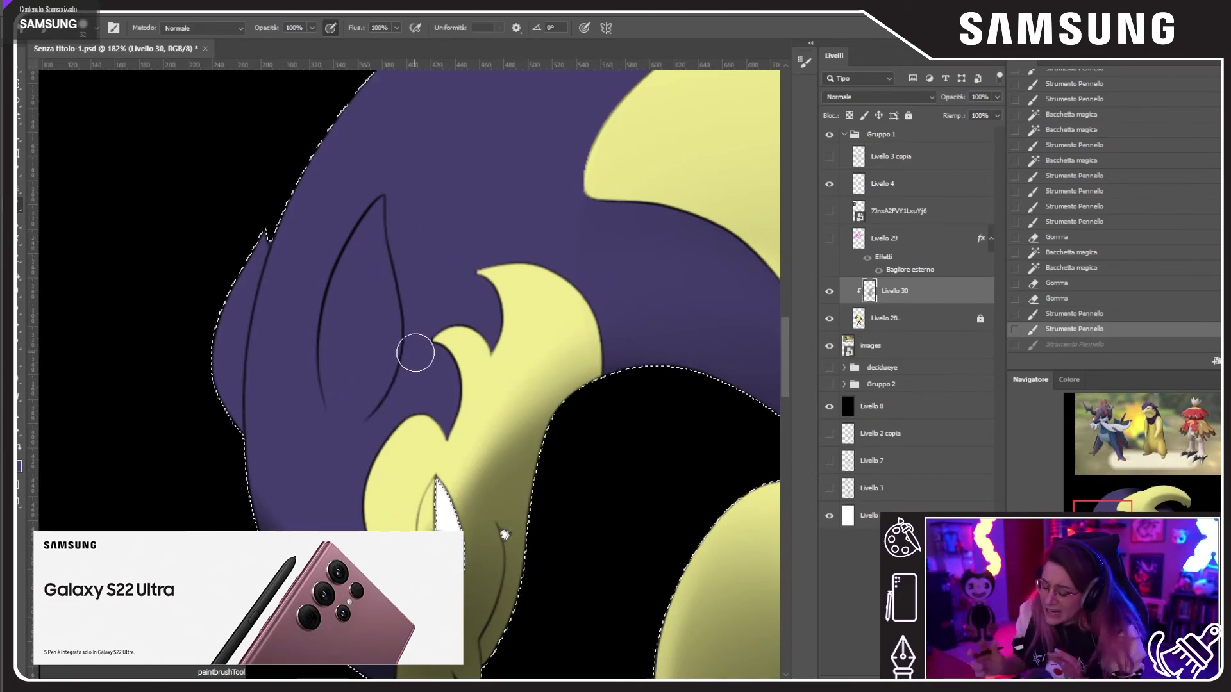
right_click(458, 315)
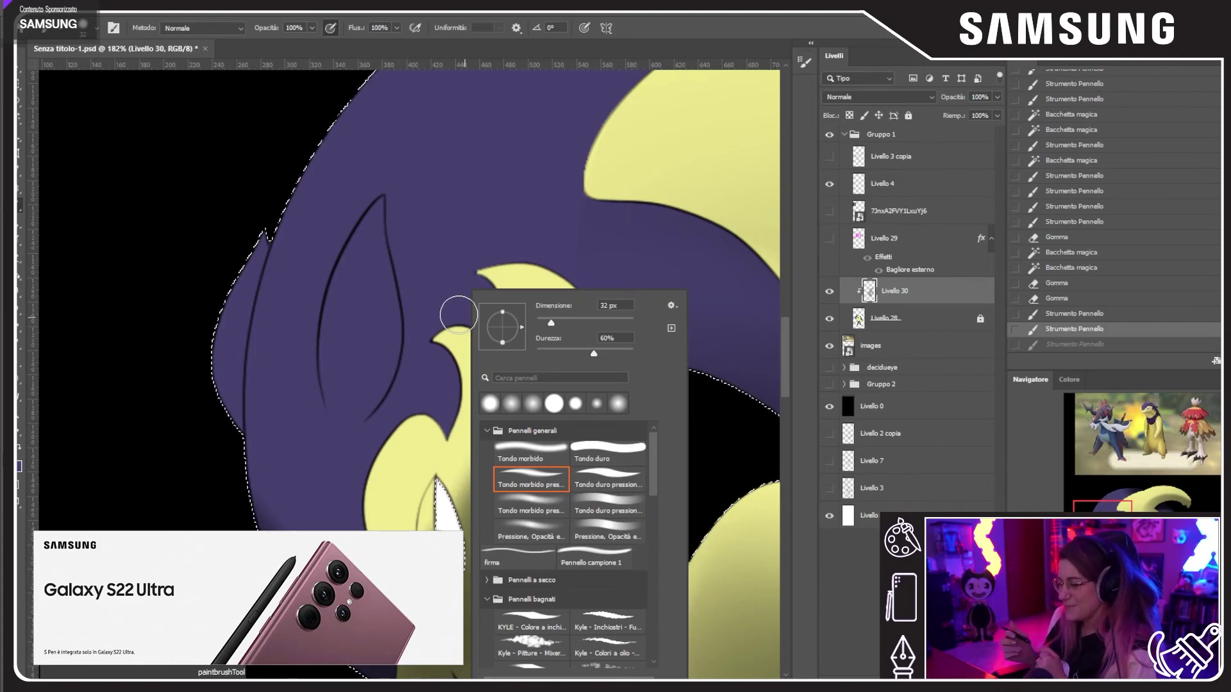
mouse_move(332, 397)
left_mouse_down()
mouse_move(393, 357)
mouse_move(379, 255)
left_mouse_up()
key("ctrl+z")
Step: Deselect everything and outline the lower part of the inner ear with the Lasso, undoing rejected outlines
key("l")
key("ctrl+d")
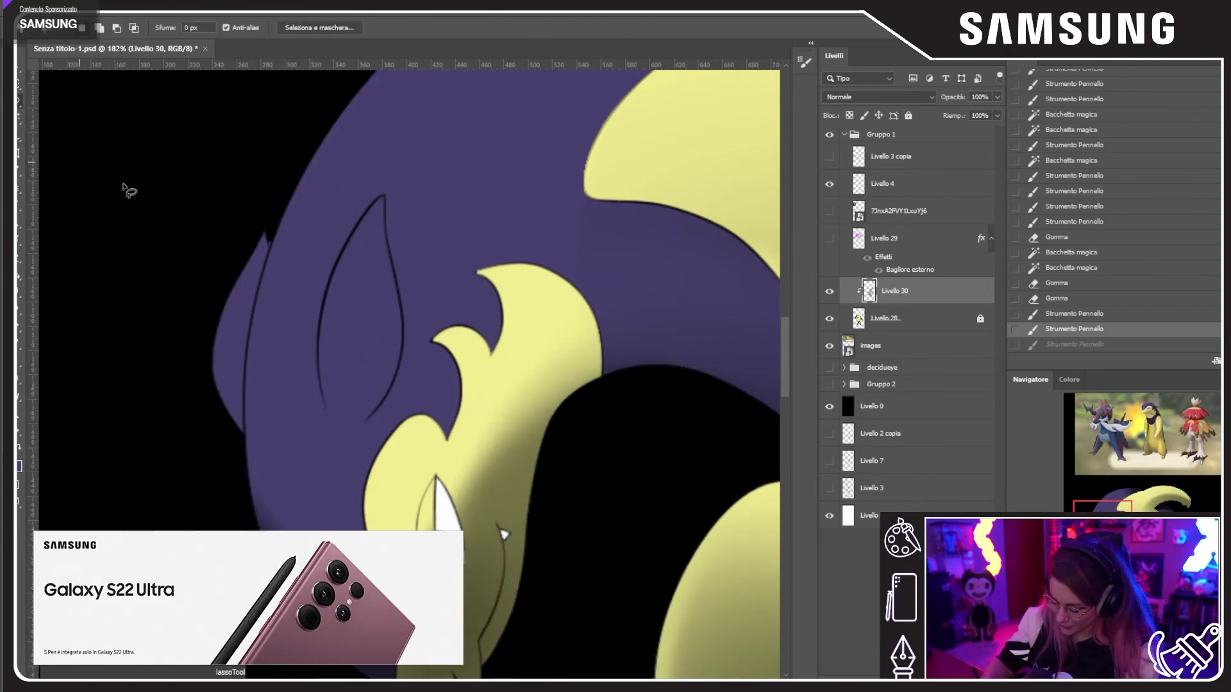
mouse_move(209, 359)
left_mouse_down()
mouse_move(237, 368)
mouse_move(247, 320)
left_mouse_up()
key("ctrl+z")
mouse_move(322, 310)
left_mouse_down()
mouse_move(328, 339)
mouse_move(371, 357)
mouse_move(394, 322)
mouse_move(404, 202)
mouse_move(437, 317)
mouse_move(427, 360)
mouse_move(385, 403)
mouse_move(333, 343)
left_mouse_up()
key("ctrl+z")
mouse_move(392, 281)
left_mouse_down()
mouse_move(404, 337)
mouse_move(389, 392)
mouse_move(346, 431)
mouse_move(319, 317)
left_mouse_up()
Step: Fill the lower inner-ear selection with a dark gradient, undoing rejected attempts and restoring the Lasso selection from the history
key("g")
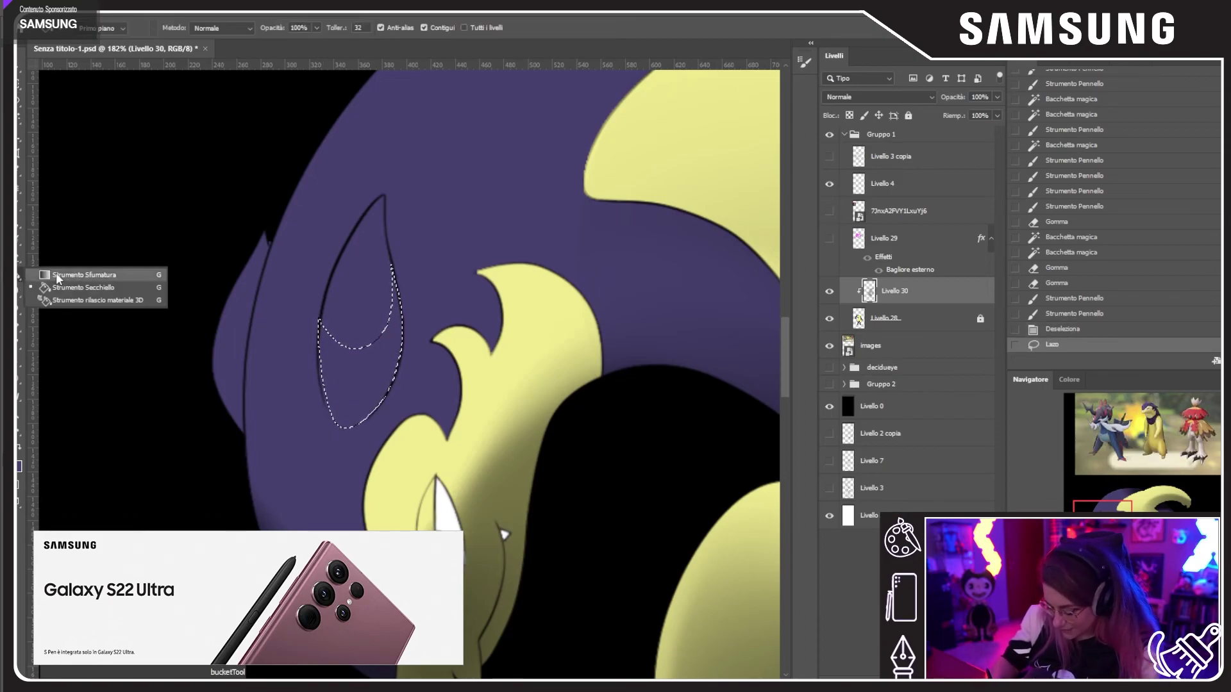
left_click_drag(330, 462, 383, 163)
left_click_drag(323, 513, 448, 80)
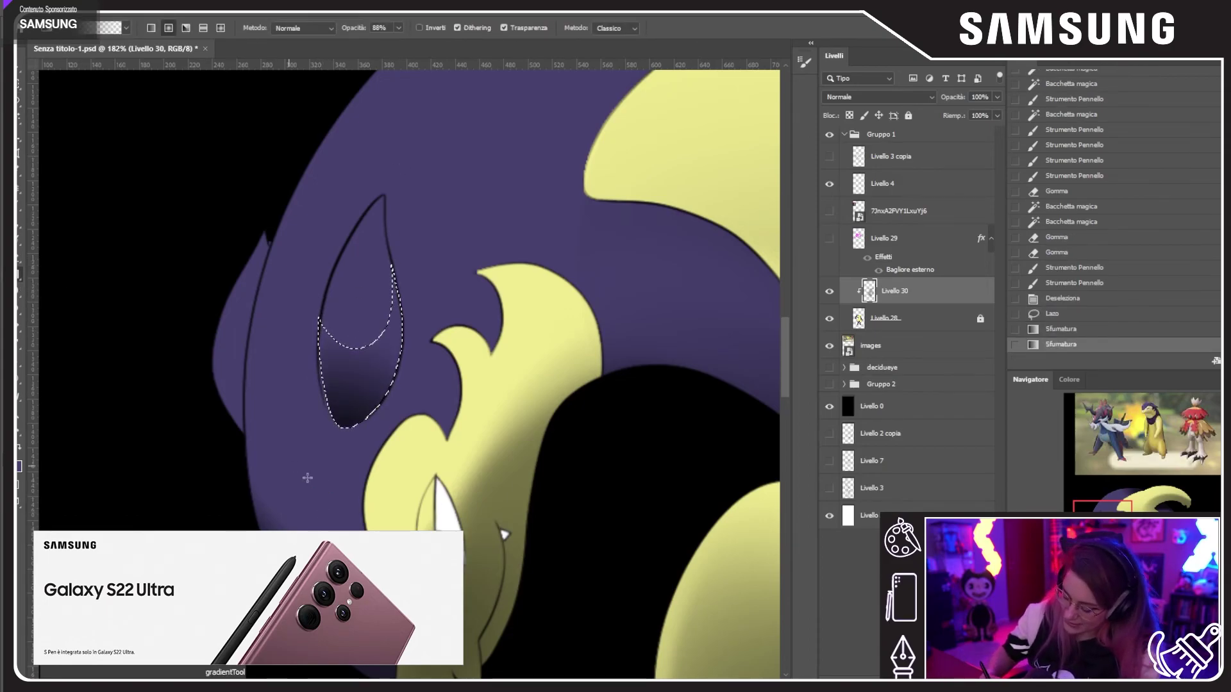
key("ctrl+z")
key("ctrl+z")
left_click(1067, 296)
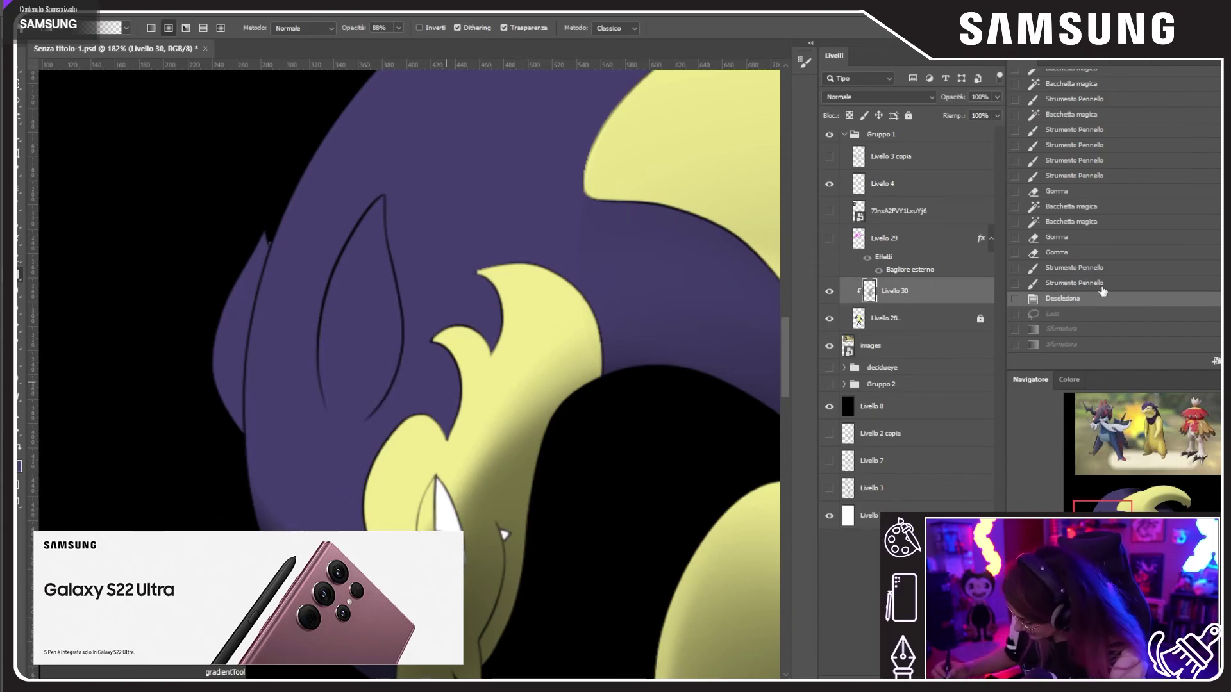
left_click(1090, 315)
left_click_drag(365, 402, 398, 50)
key("ctrl+z")
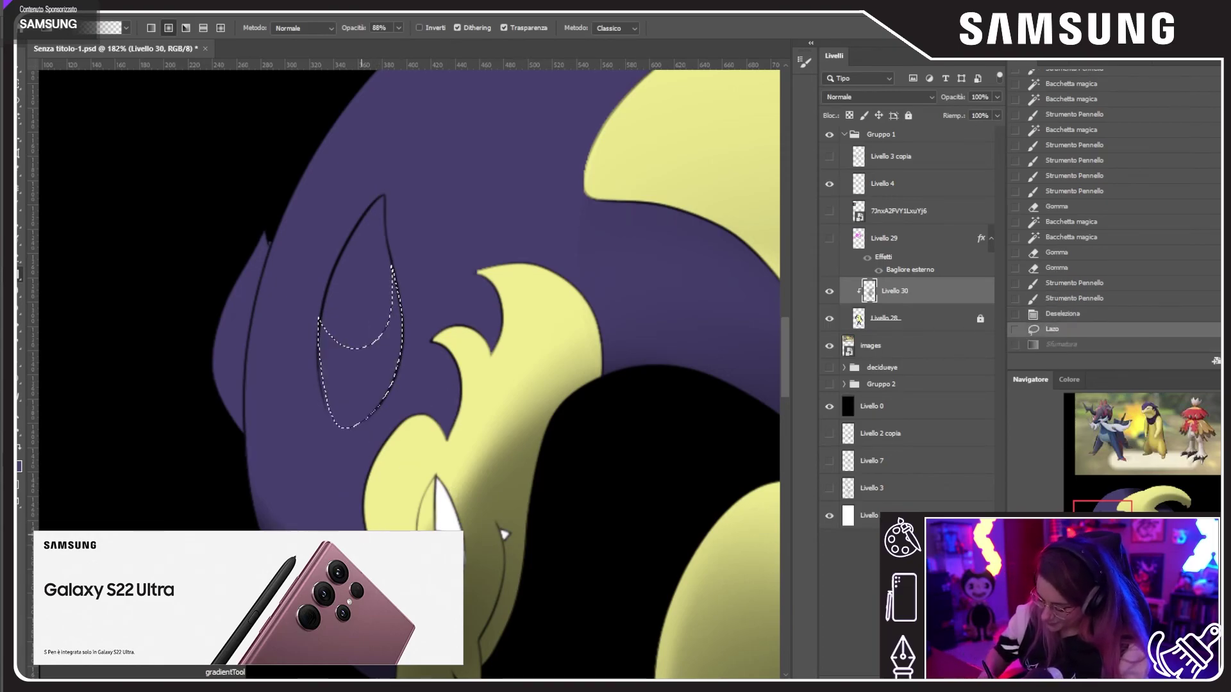
left_click_drag(361, 534, 379, 82)
Step: Replace the selection with a looser Lasso outline around the ear's gradient shading
left_click(19, 101)
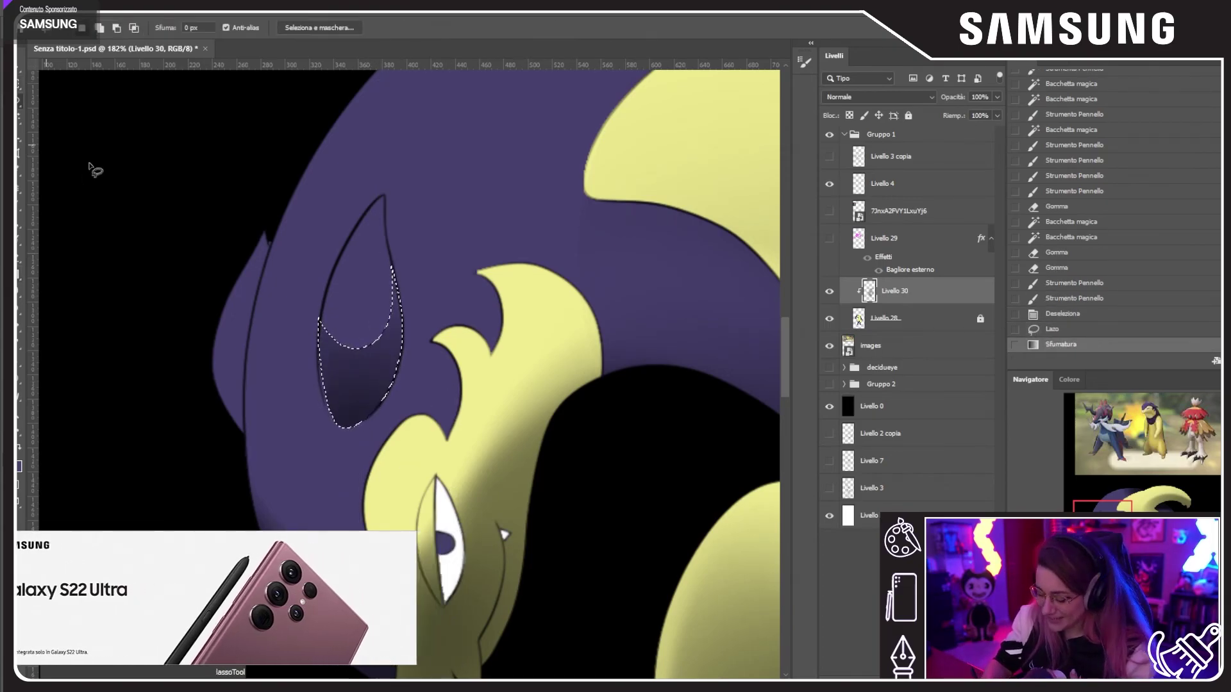
key("ctrl+d")
key("ctrl+z")
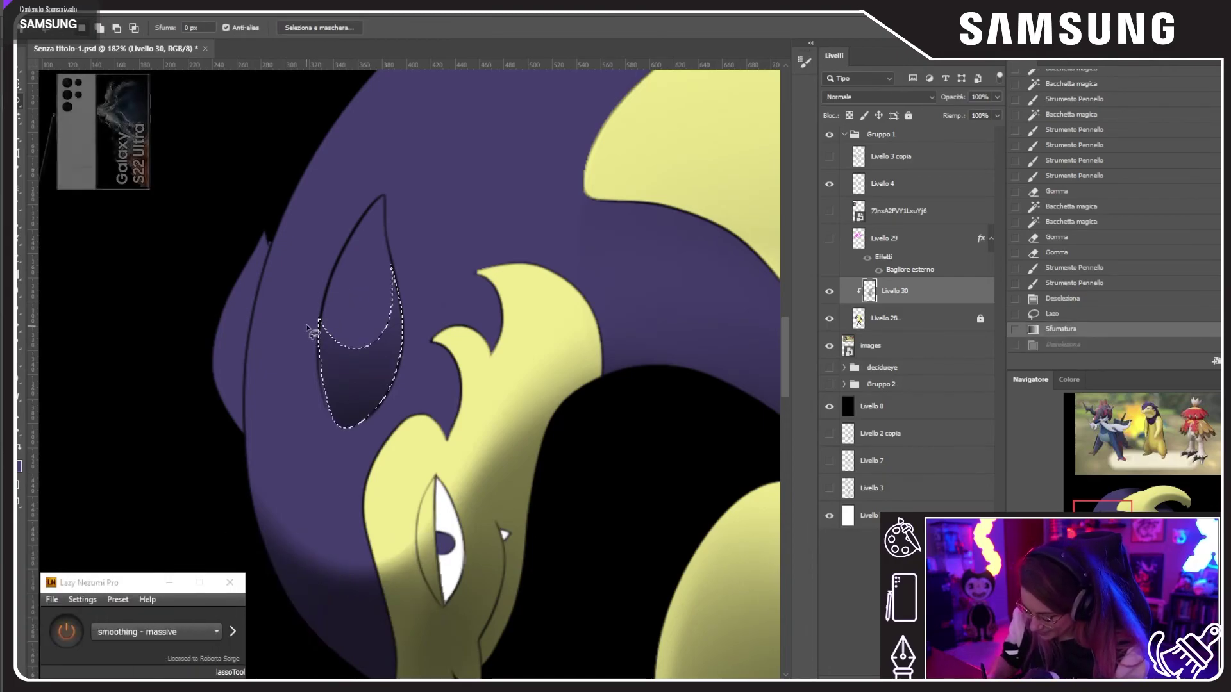
mouse_move(310, 330)
left_mouse_down()
mouse_move(416, 396)
mouse_move(379, 259)
mouse_move(311, 328)
left_mouse_up()
Step: Apply a Gaussian Blur with a 7.2 pixel radius to the selected ear shading
left_click(236, 6)
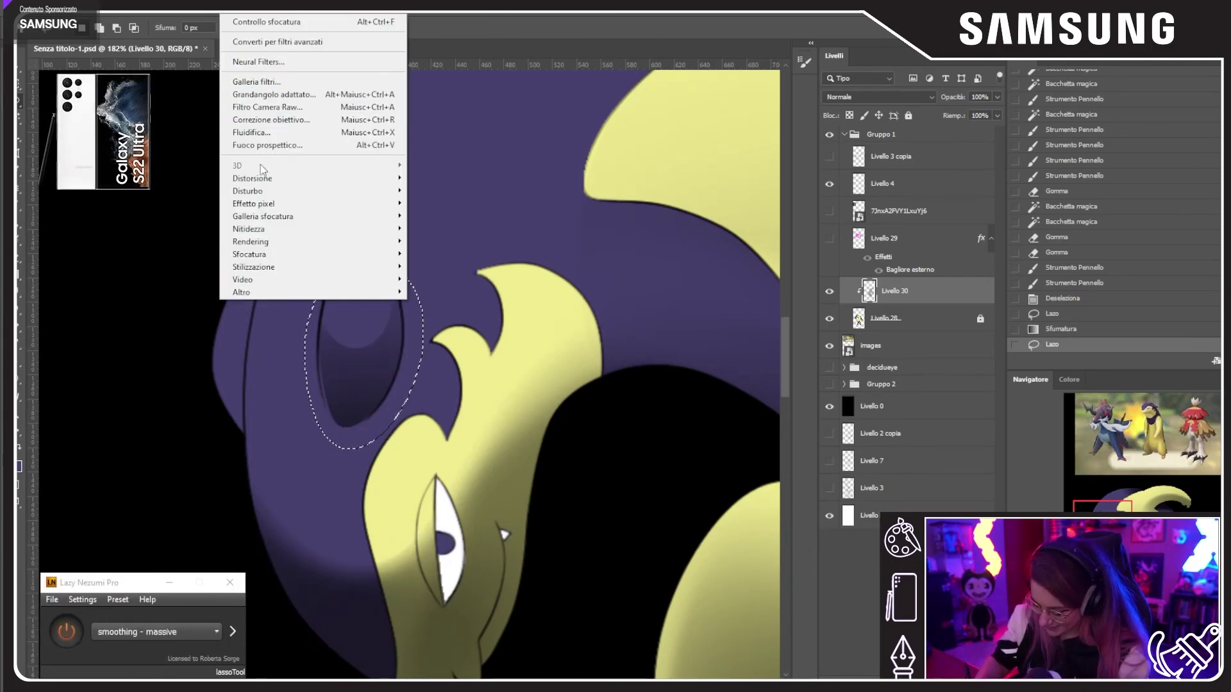
mouse_move(378, 254)
left_click(449, 254)
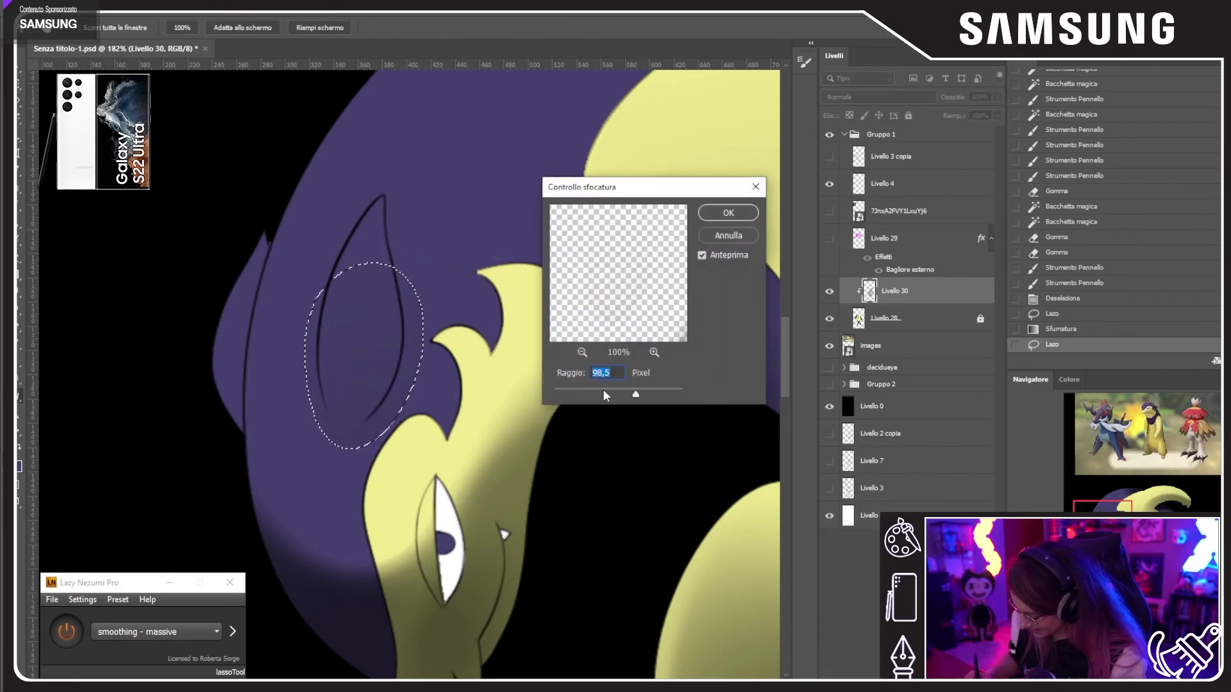
left_click_drag(602, 390, 596, 390)
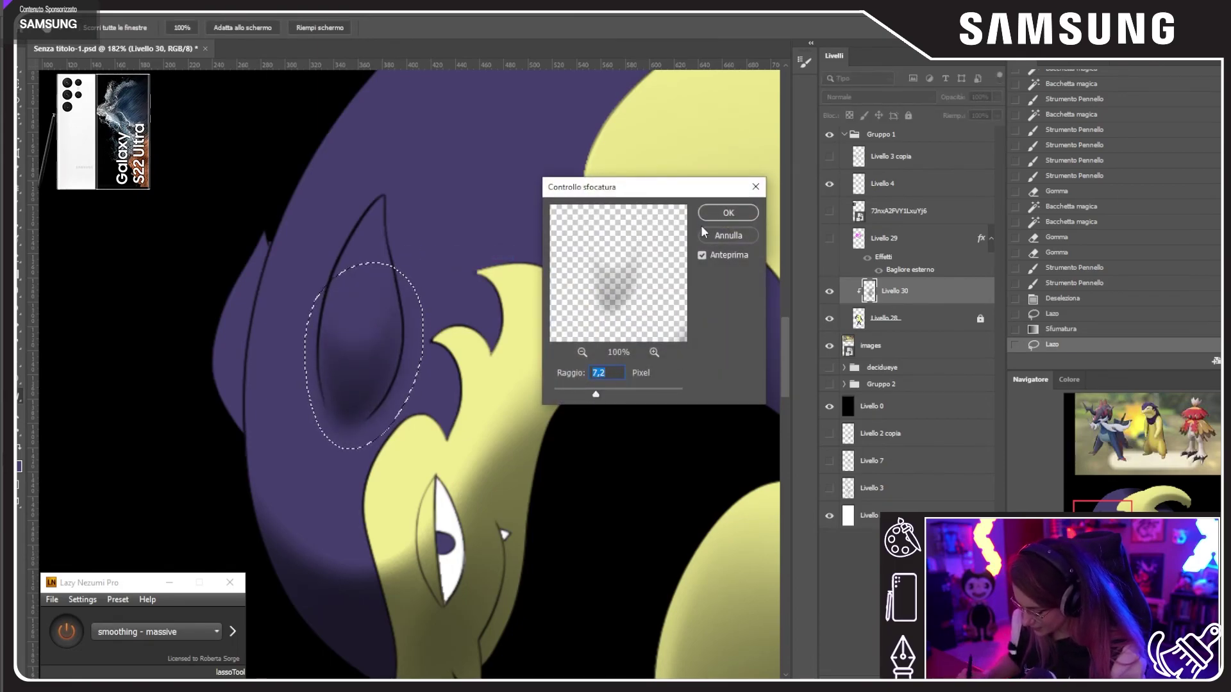
left_click(723, 212)
Step: Smudge the top edge of the blurred inner-ear shading, reducing the Smudge brush size to 87 px
left_click(18, 256)
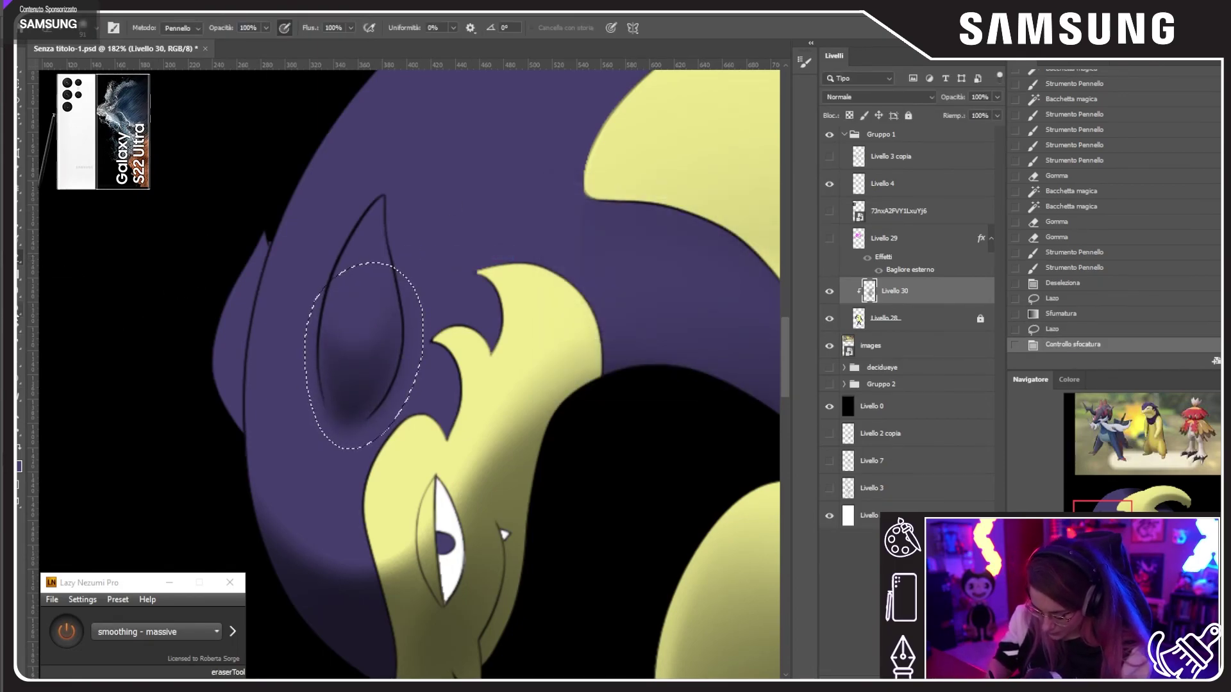
left_click(20, 291)
mouse_move(335, 316)
left_mouse_down()
mouse_move(307, 358)
mouse_move(294, 266)
left_mouse_up()
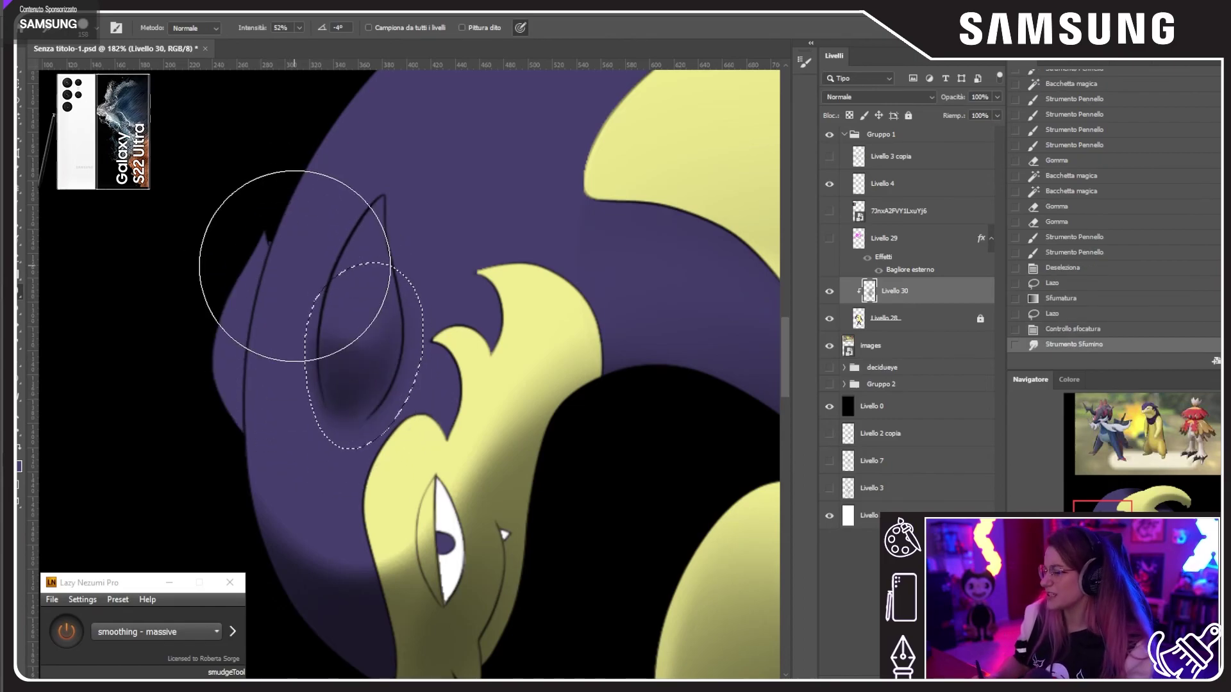
right_click(442, 295)
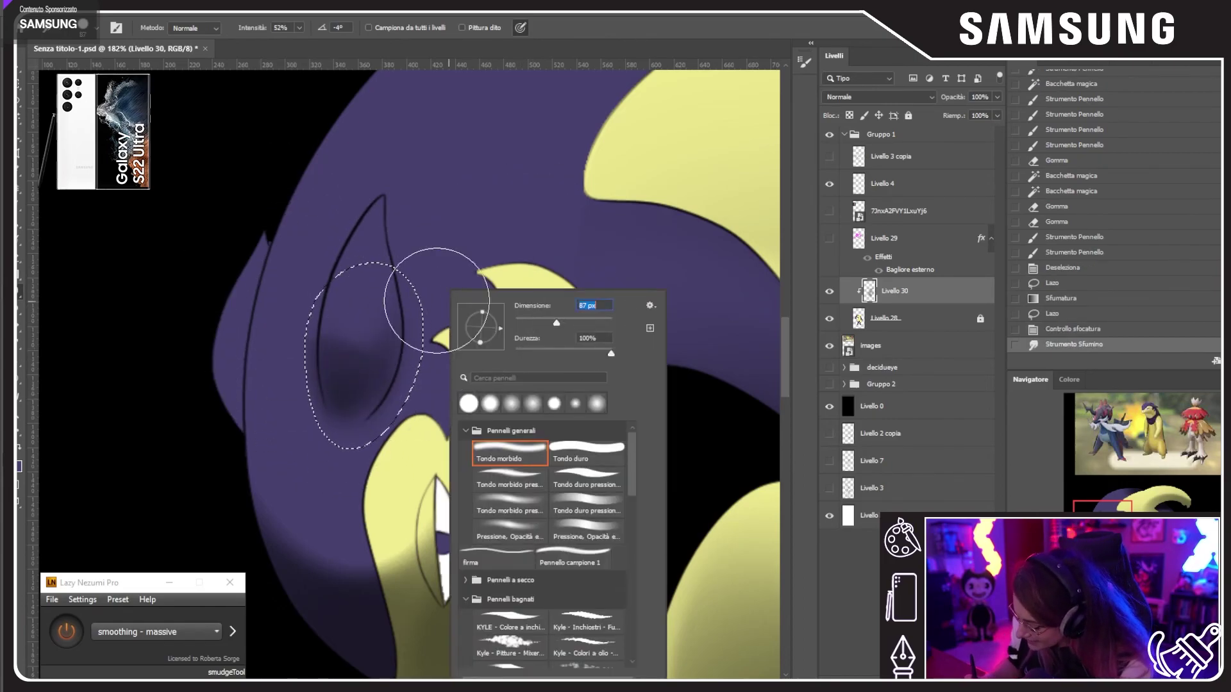
mouse_move(423, 305)
left_mouse_down()
mouse_move(357, 378)
mouse_move(412, 321)
mouse_move(362, 391)
mouse_move(409, 356)
mouse_move(385, 344)
left_mouse_up()
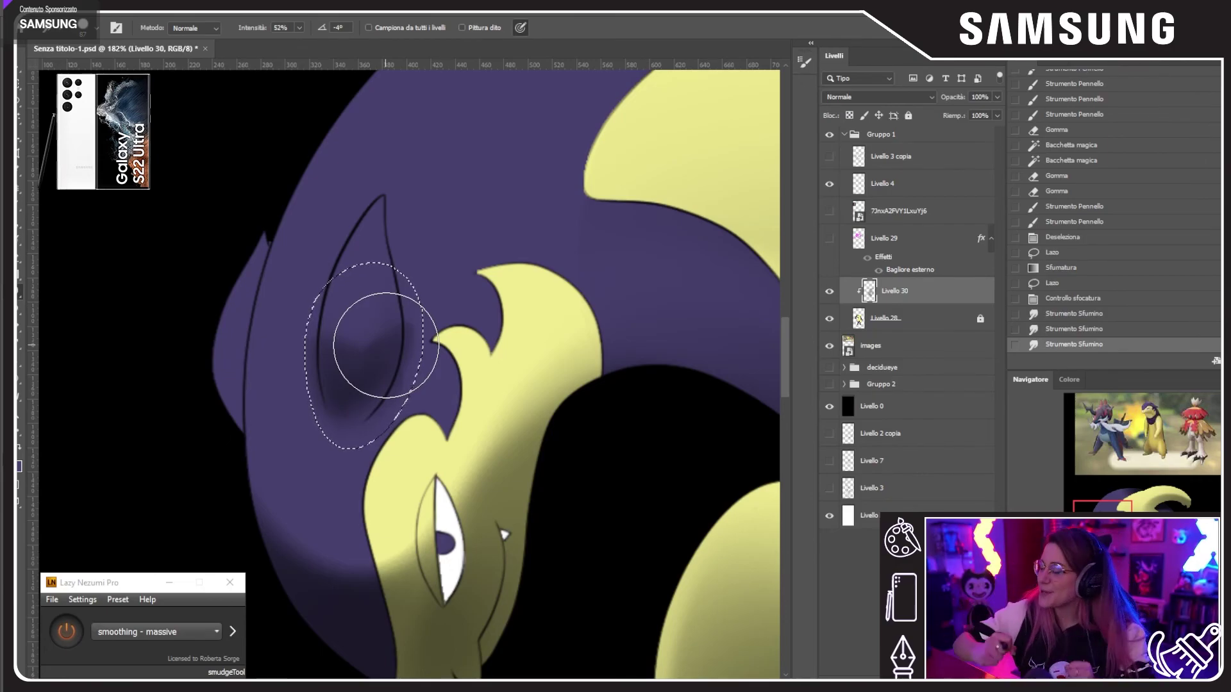
Step: Soften and reshape the edges of the inner-ear shading with a smaller Smudge brush, and hide the selection outline
right_click(402, 313)
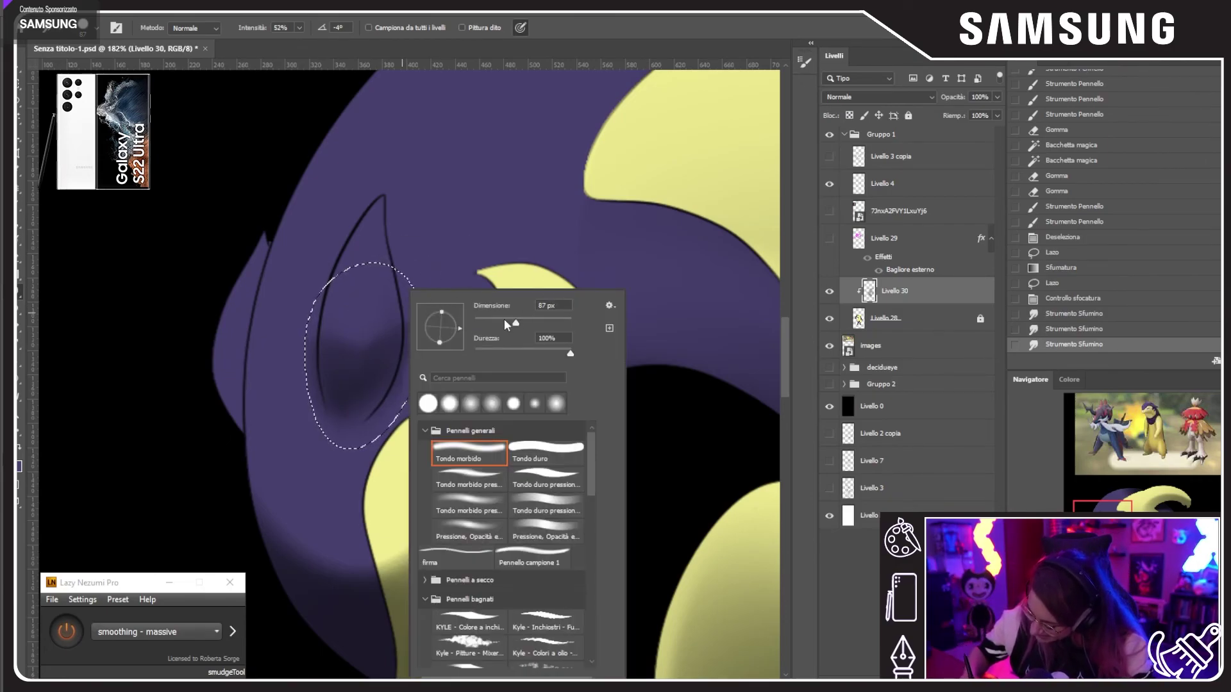
left_click_drag(513, 322, 501, 323)
left_click(517, 350)
key("Return")
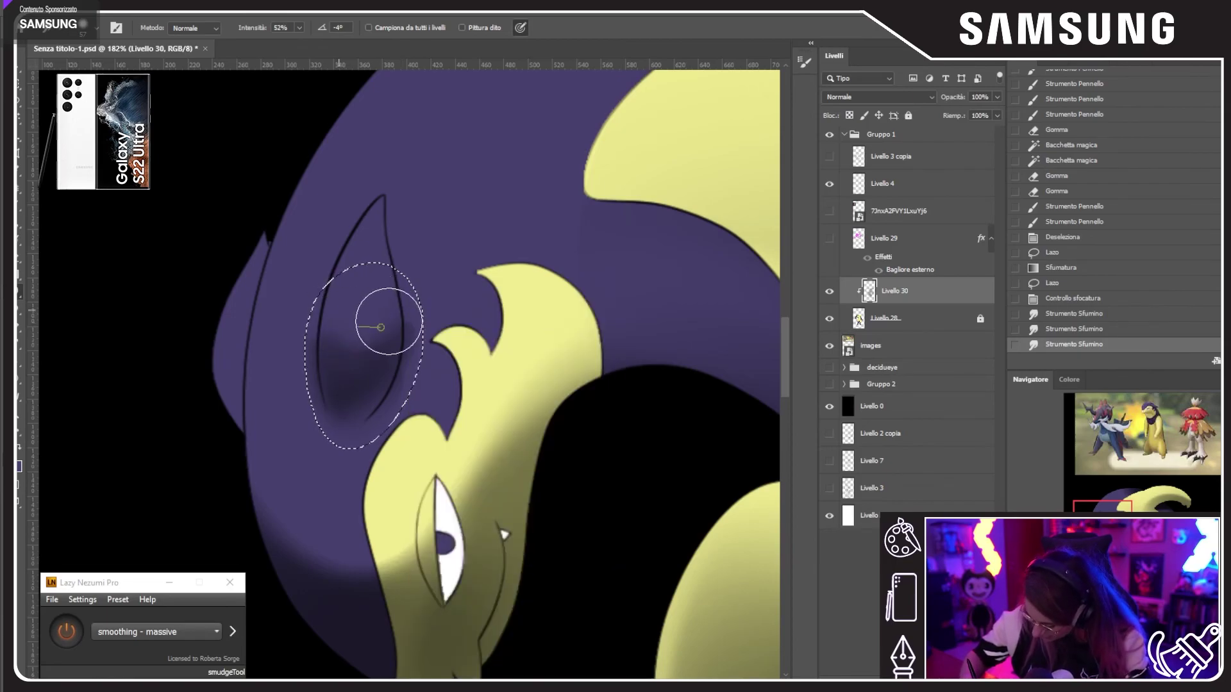
left_click_drag(381, 327, 420, 299)
left_click_drag(364, 389, 411, 350)
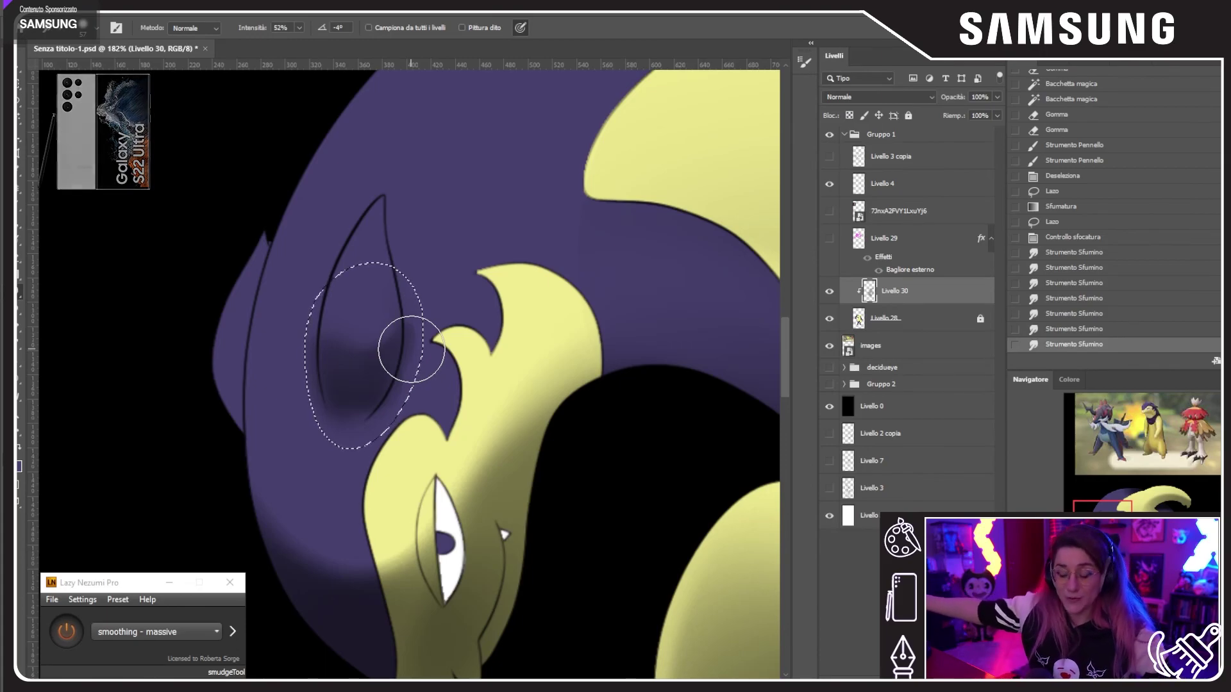
mouse_move(332, 367)
left_mouse_down()
mouse_move(353, 387)
mouse_move(357, 424)
mouse_move(369, 389)
mouse_move(349, 450)
mouse_move(330, 364)
mouse_move(346, 442)
mouse_move(320, 368)
left_mouse_up()
left_click_drag(320, 368, 308, 350)
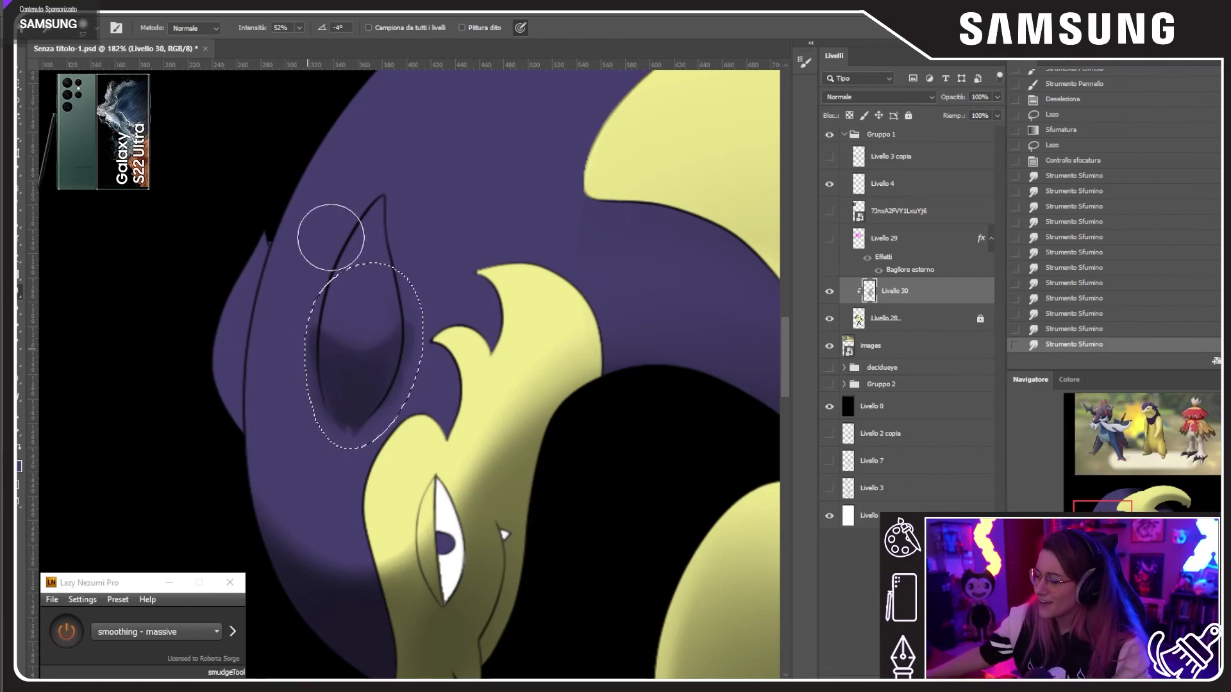
key("ctrl+h")
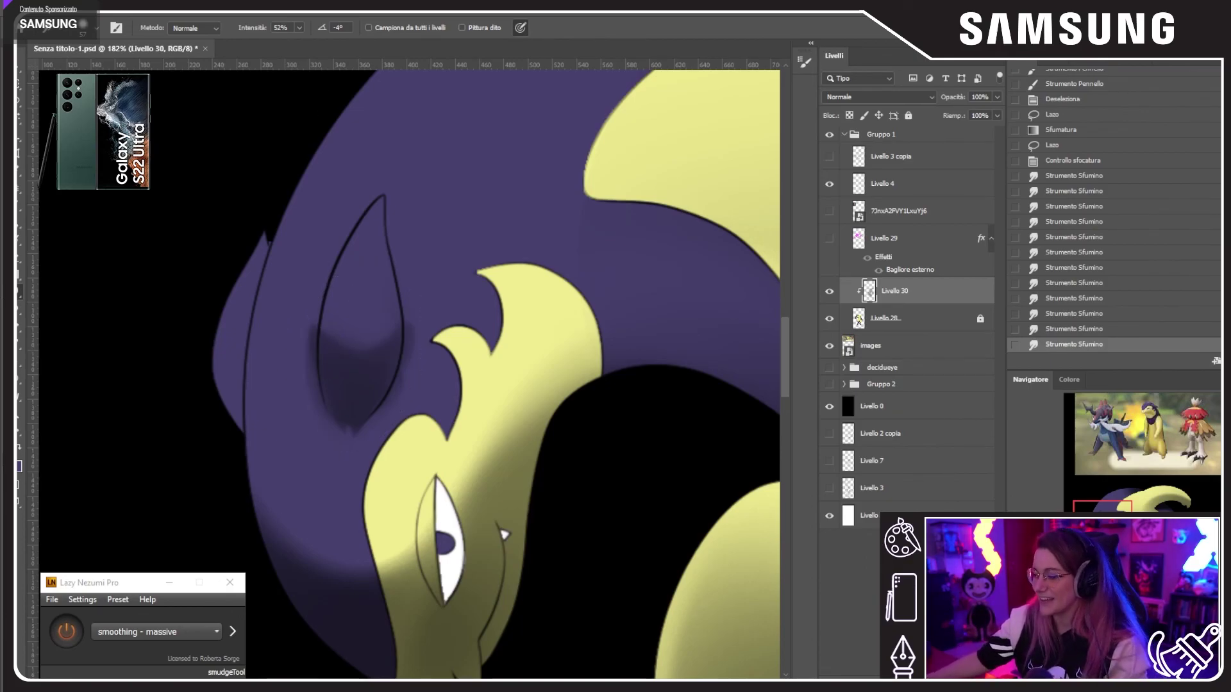